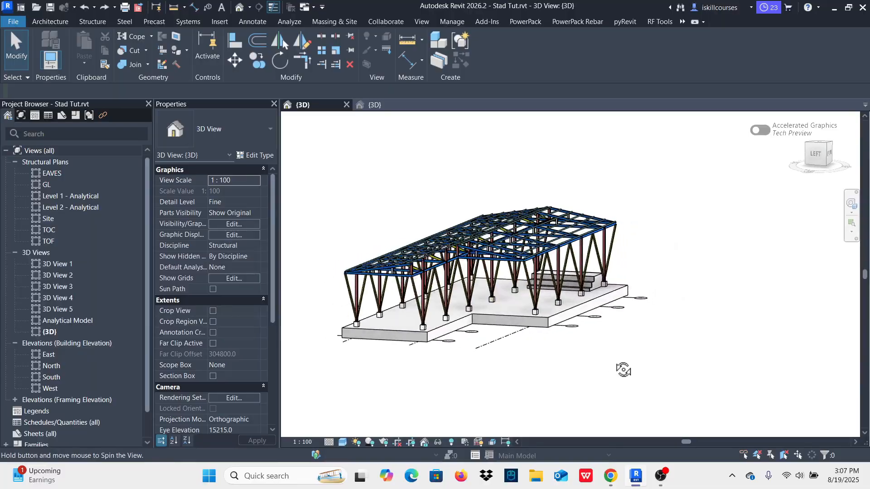
Step: Examine the steel canopy structure from all sides in 3D, including its roof framing, purlins, inclined braces, columns and base slab
scroll(482, 262, up, 6)
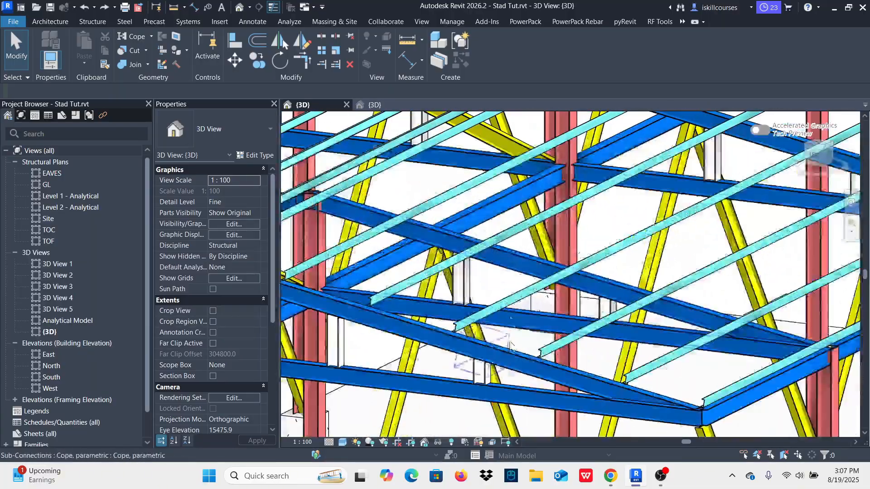
scroll(480, 340, down, 3)
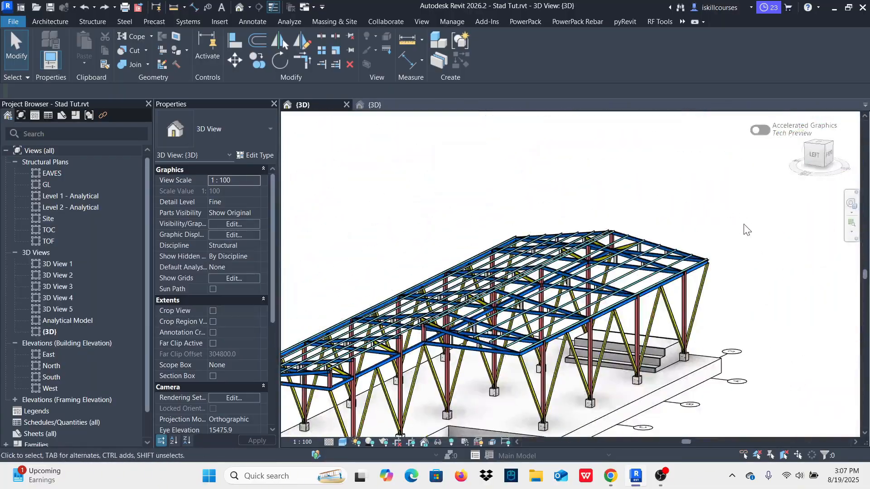
shift+middle_drag(729, 309, 553, 233)
scroll(759, 394, up, 5)
scroll(622, 300, down, 4)
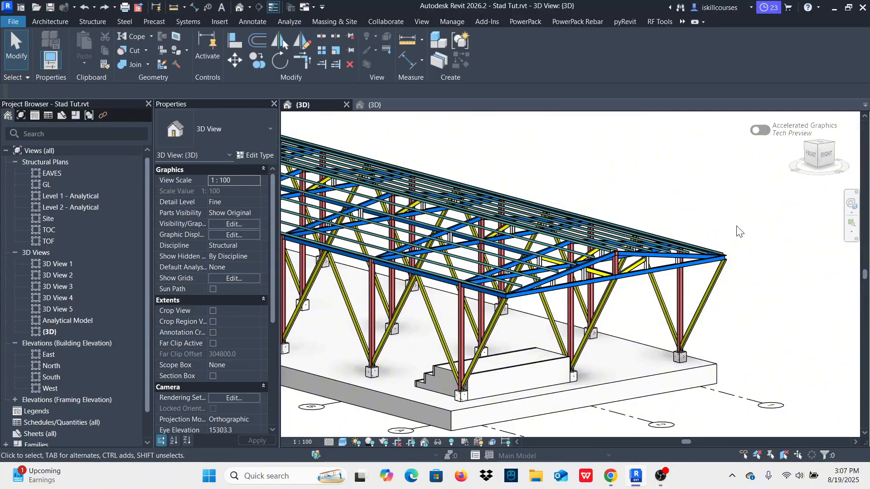
shift+middle_drag(739, 225, 606, 218)
scroll(575, 271, up, 3)
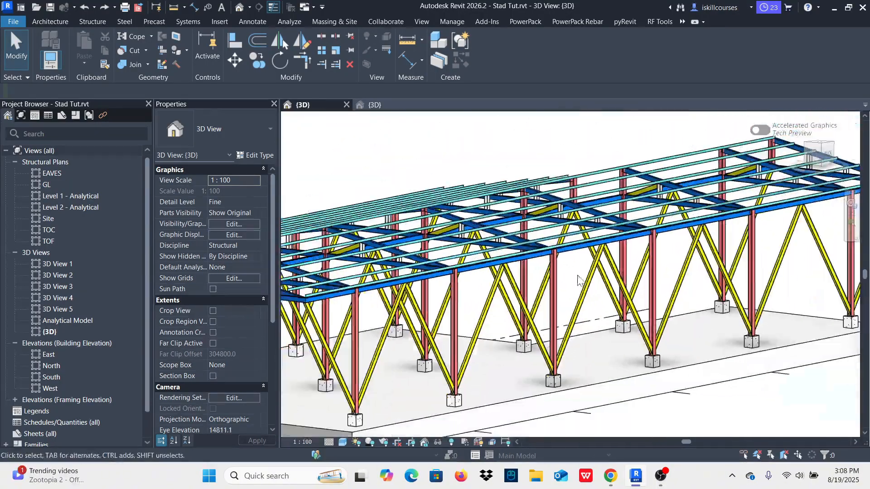
shift+middle_drag(587, 280, 623, 304)
scroll(627, 189, down, 4)
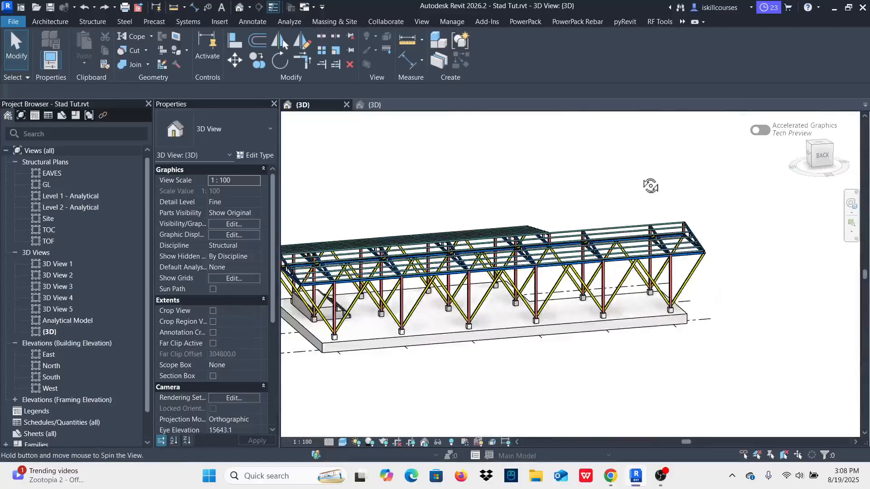
shift+middle_drag(650, 186, 592, 225)
scroll(503, 276, up, 4)
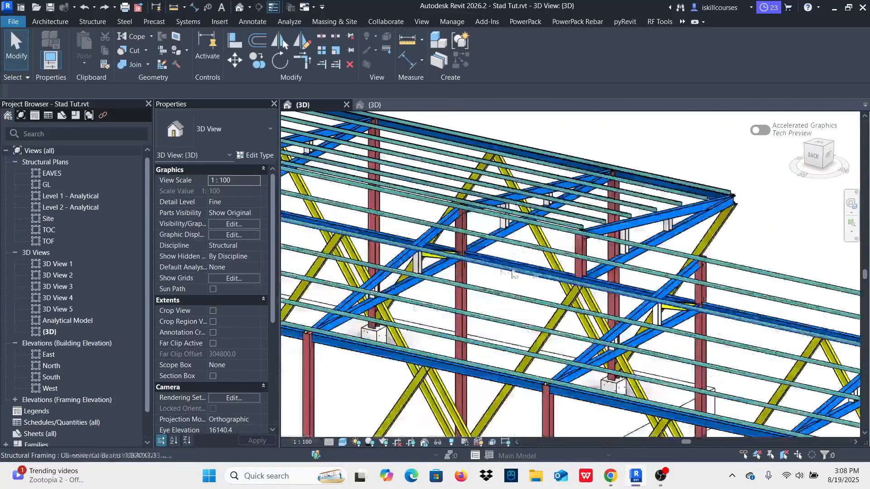
scroll(703, 247, down, 6)
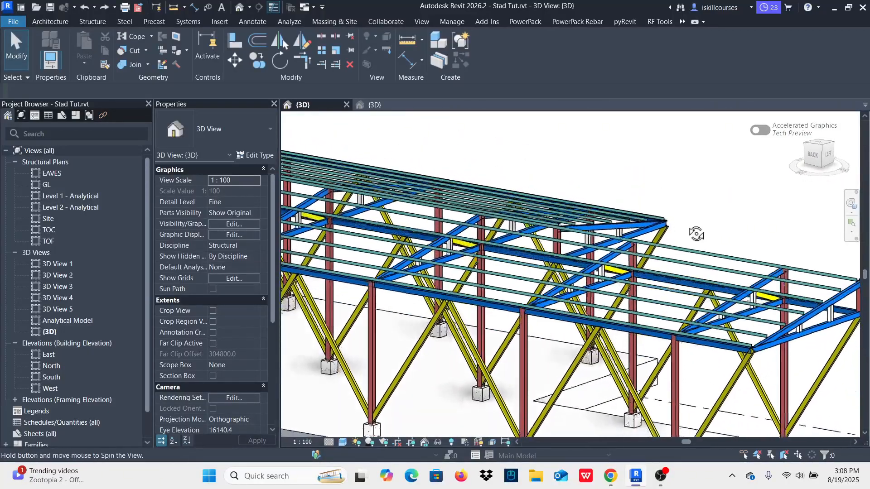
shift+middle_drag(707, 188, 389, 233)
scroll(661, 174, up, 5)
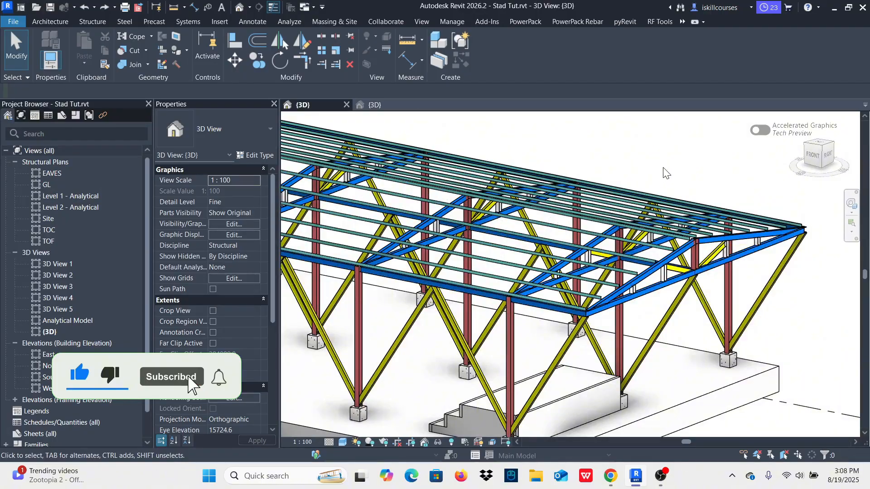
scroll(661, 183, down, 1)
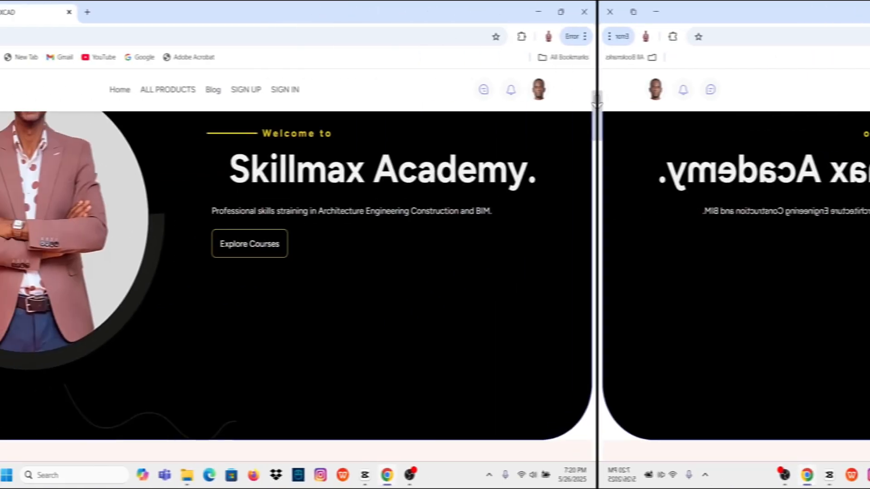
scroll(793, 136, down, 5)
drag(819, 131, 865, 307)
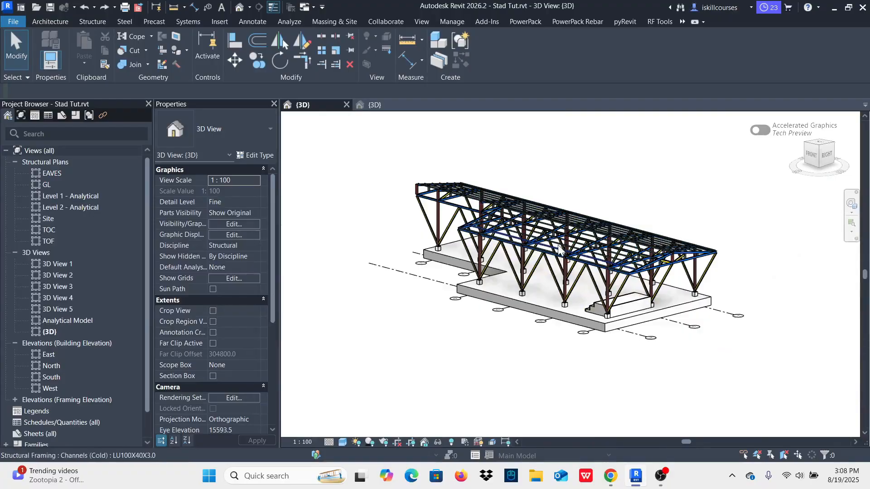
Step: Delete all the steel columns, braces and roof framing standing above the concrete column stubs
scroll(573, 244, up, 5)
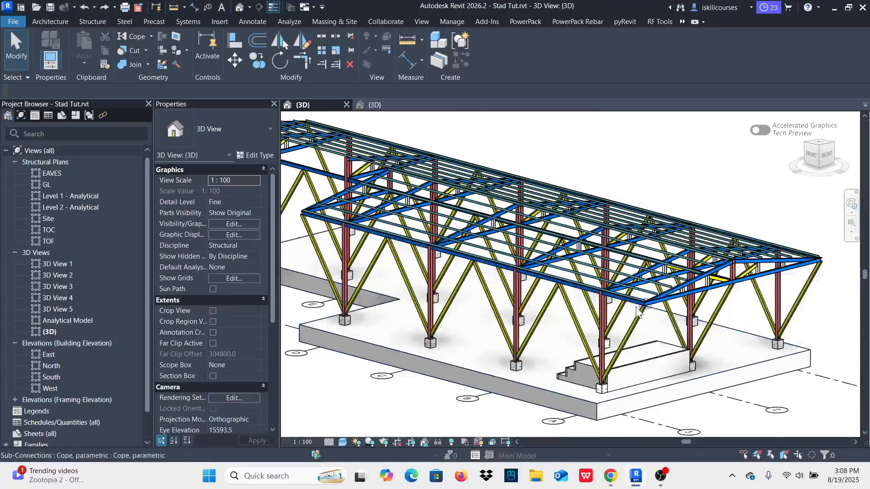
scroll(565, 323, down, 2)
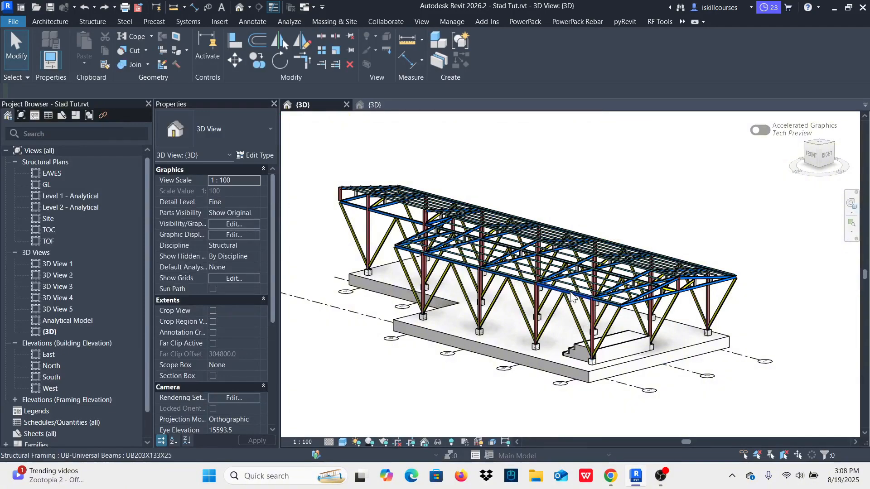
shift+middle_drag(658, 232, 585, 189)
drag(680, 293, 368, 171)
click(351, 65)
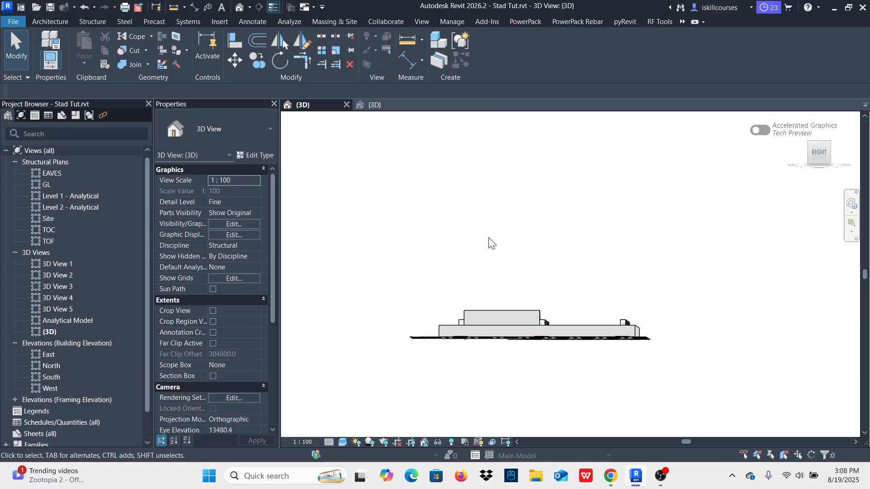
Step: Select all instances of the 300 x 450mm Concrete-Rectangular-Column in the entire project and delete them
shift+middle_drag(539, 220, 535, 317)
scroll(534, 329, up, 5)
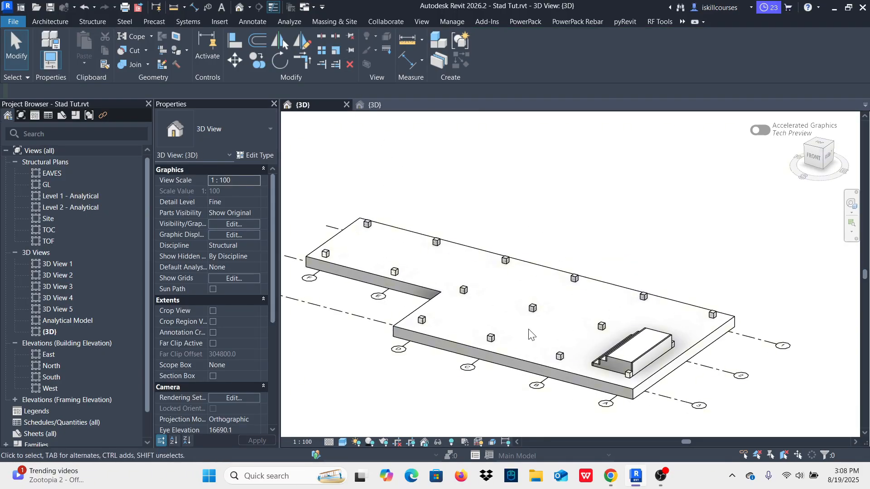
click(532, 293)
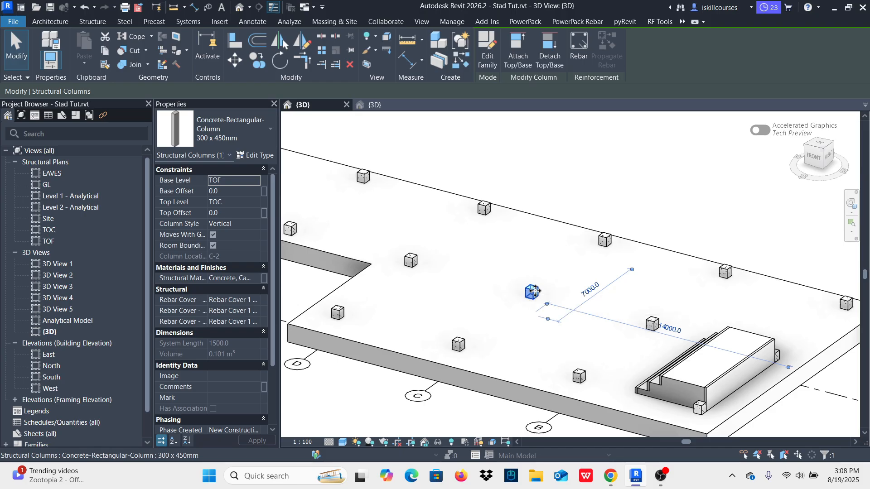
right_click(534, 291)
mouse_move(657, 272)
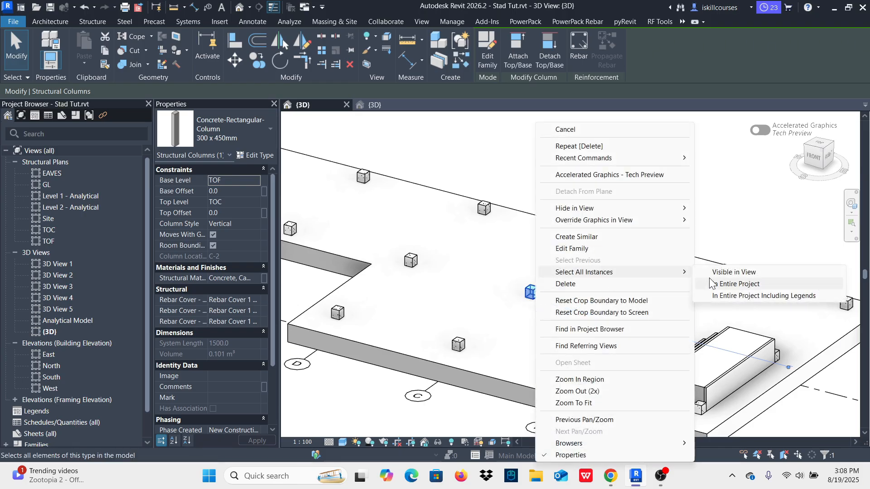
click(734, 284)
click(349, 65)
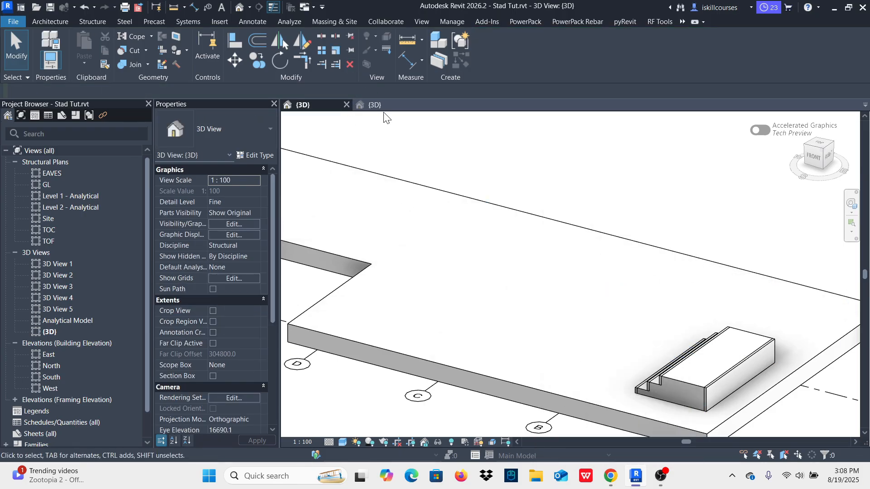
Step: Select all instances of the Generic 300mm floor visible in the view and delete them
click(450, 195)
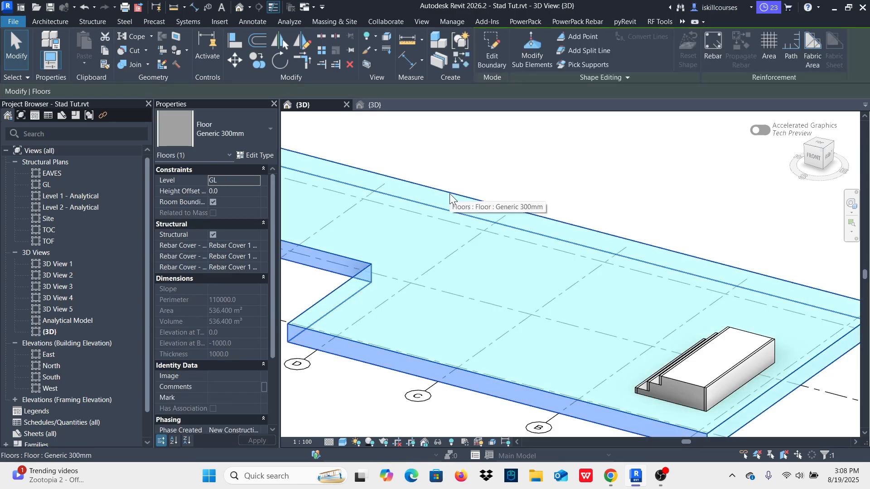
right_click(450, 194)
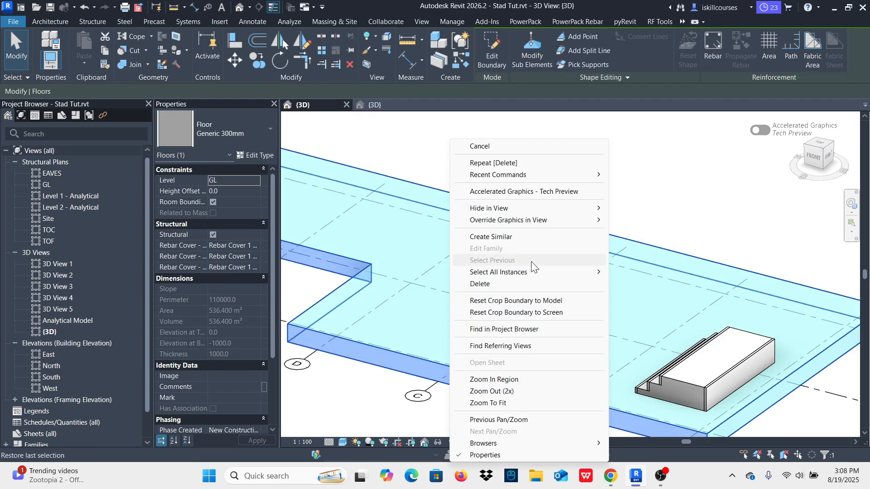
mouse_move(548, 274)
click(632, 273)
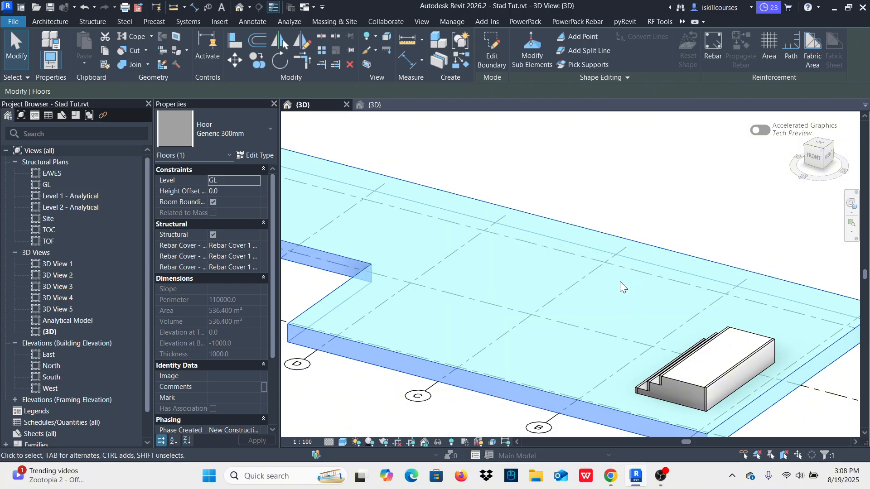
click(350, 64)
Step: Examine the remaining grid layout, lines A to F and 1 to 3, and the stepped block from several angles
scroll(525, 215, down, 5)
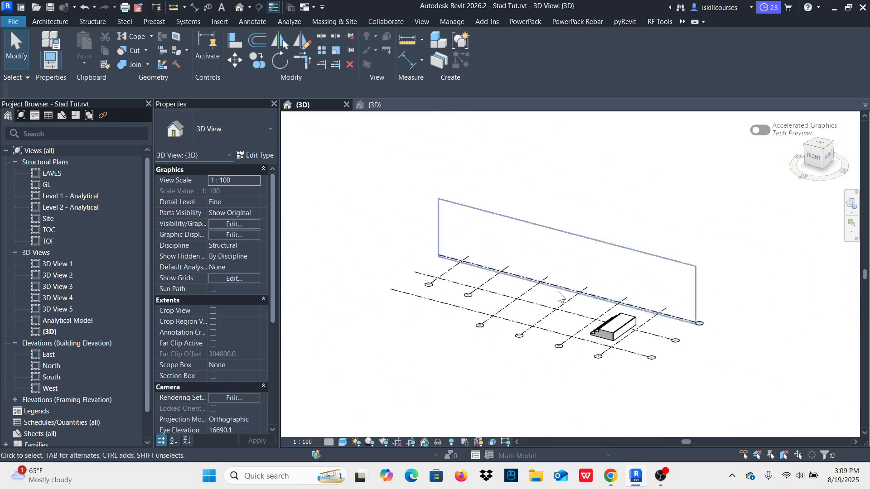
shift+middle_drag(525, 215, 589, 231)
scroll(511, 284, up, 5)
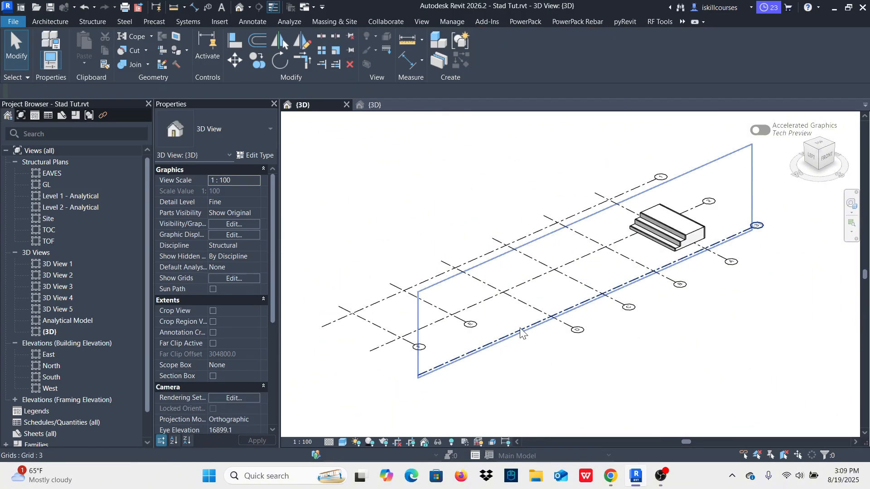
scroll(511, 284, down, 5)
scroll(521, 279, up, 5)
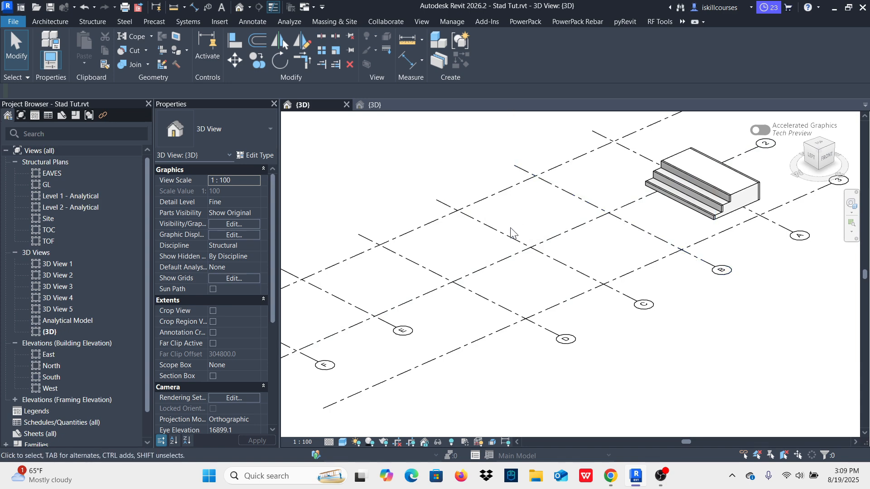
scroll(576, 265, down, 4)
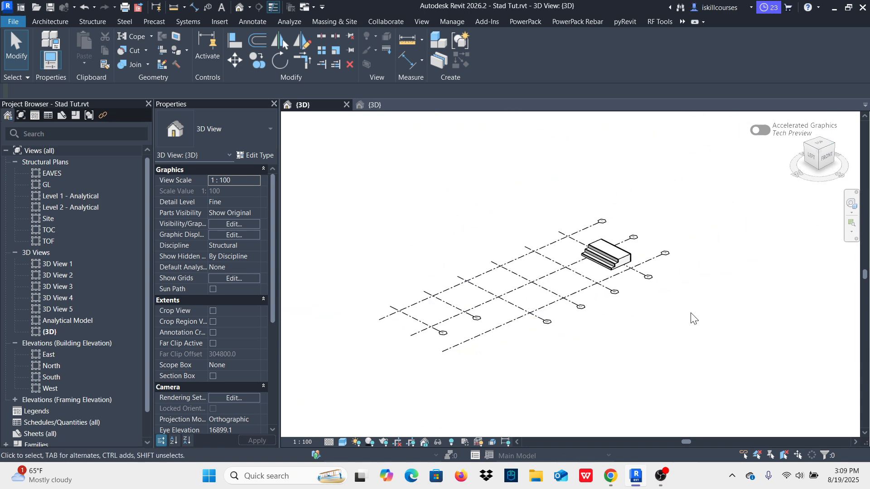
shift+middle_drag(719, 326, 610, 210)
scroll(528, 284, up, 3)
scroll(528, 283, down, 4)
scroll(651, 354, up, 4)
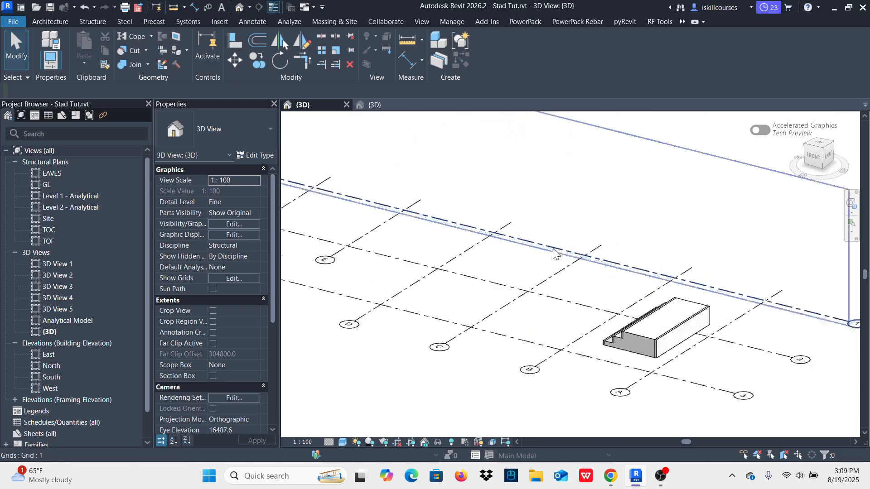
Step: Select the stepped generic model near grid A and inspect its position on the grid, clearing the selection at the end
click(653, 353)
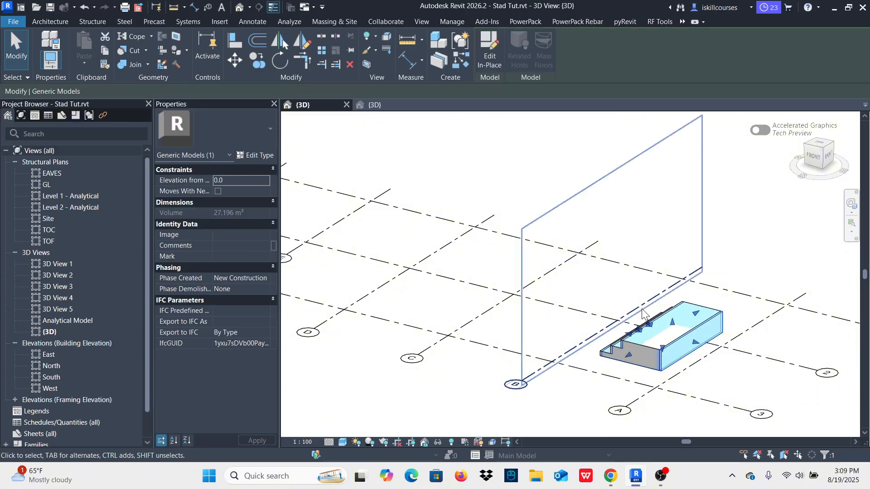
scroll(650, 330, down, 2)
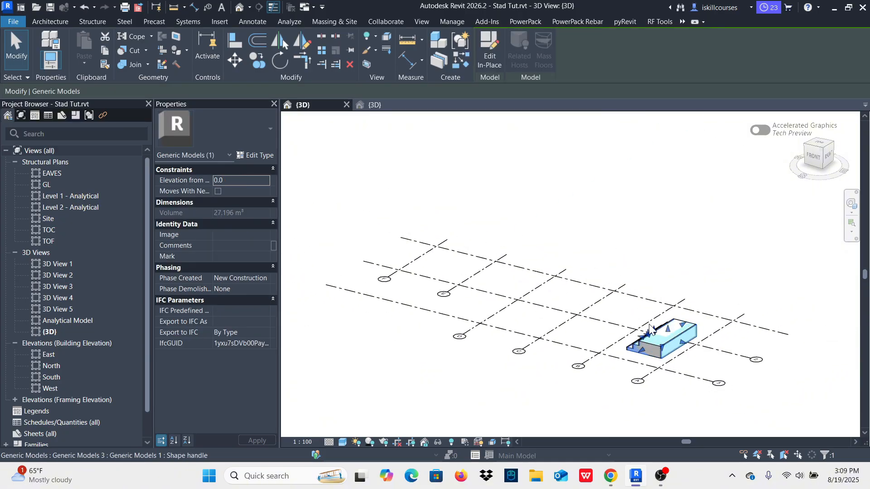
scroll(687, 368, up, 7)
scroll(595, 308, down, 8)
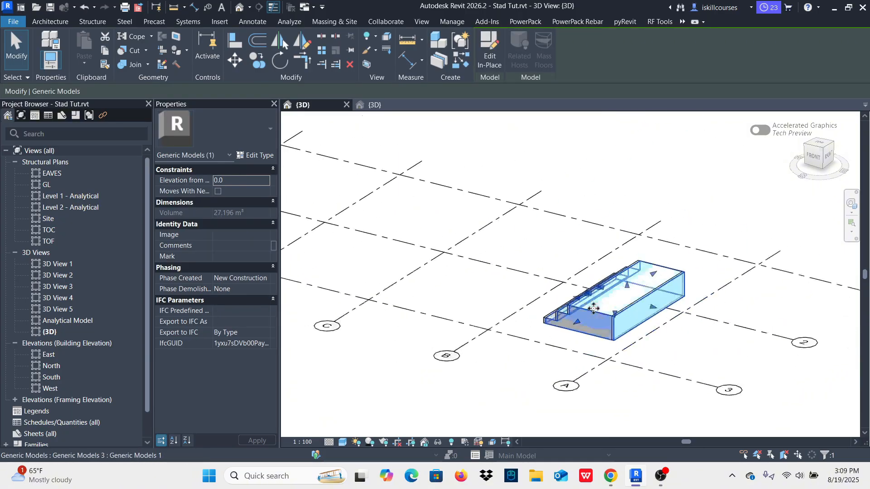
shift+middle_drag(446, 380, 620, 380)
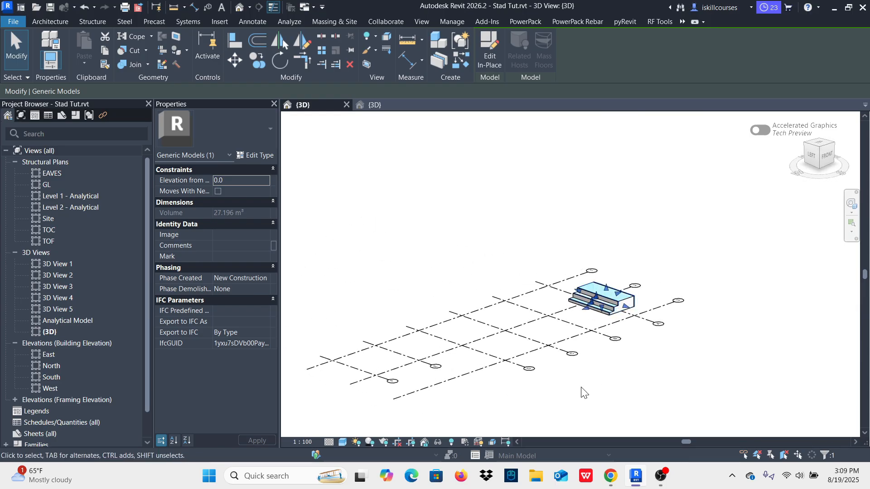
click(580, 388)
scroll(523, 376, up, 3)
scroll(529, 297, down, 2)
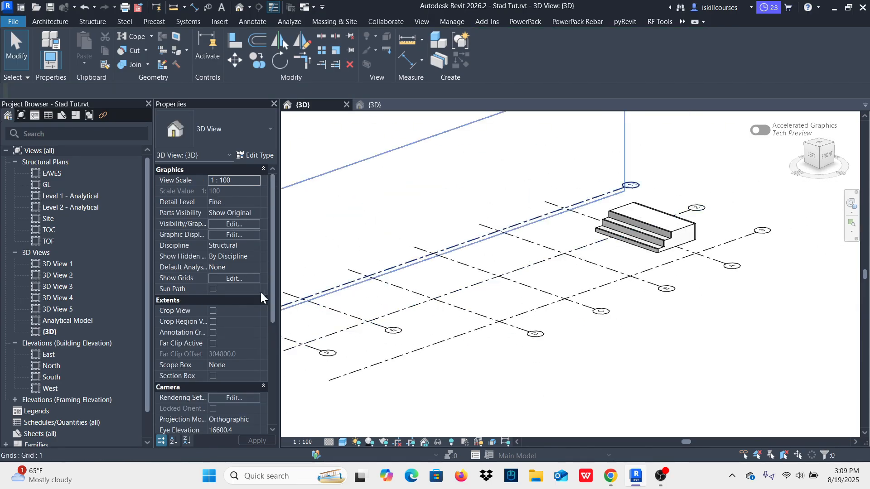
Step: Open the North elevation and add an elbow to the TOC level line, raising its head clear of the GL label
double_click(55, 366)
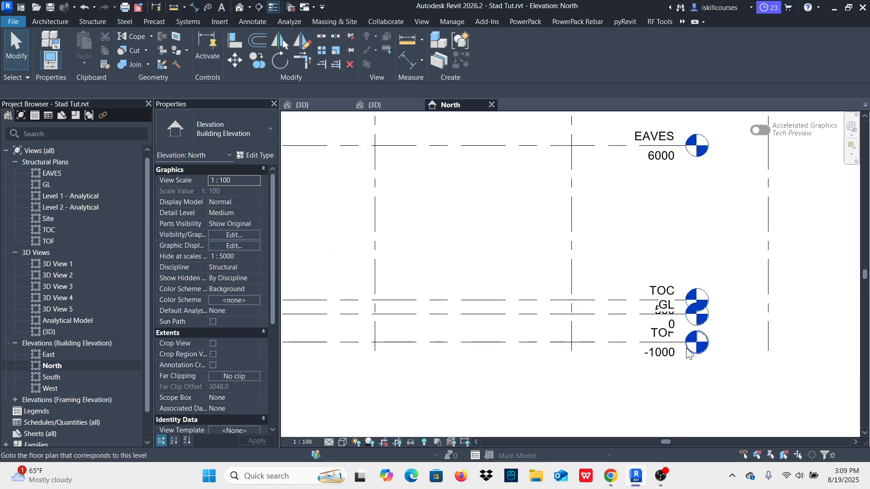
scroll(689, 353, up, 2)
click(575, 291)
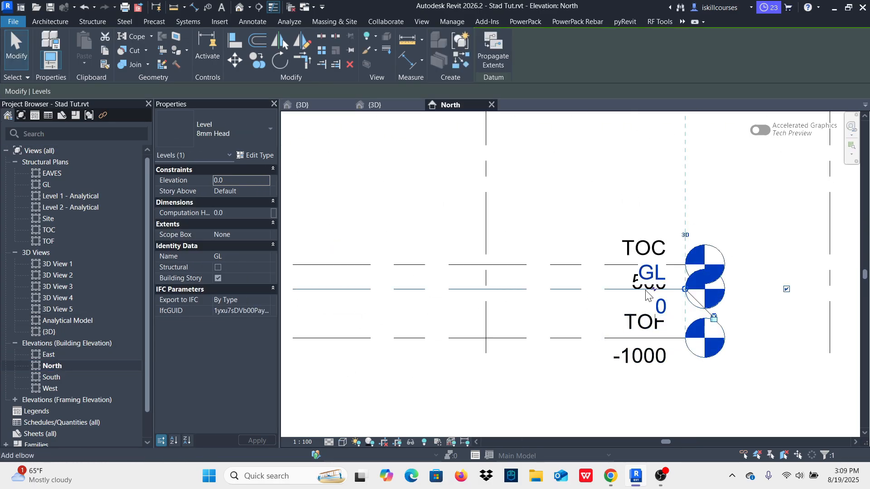
click(643, 275)
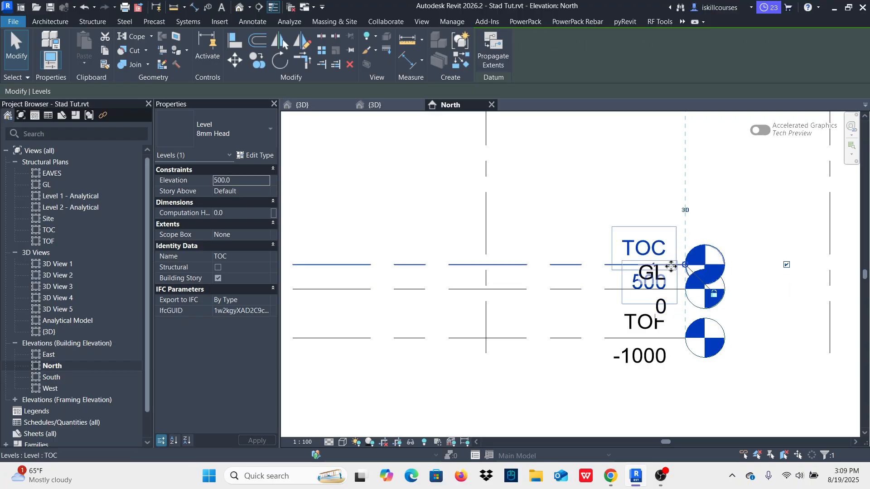
drag(655, 269, 665, 201)
click(583, 242)
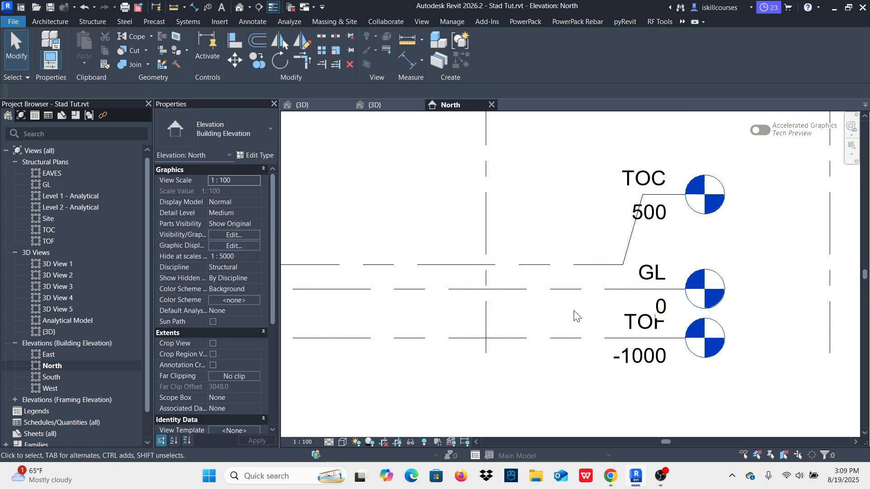
Step: Add an elbow to the TOF level line and lower its head clear of the GL label
click(558, 341)
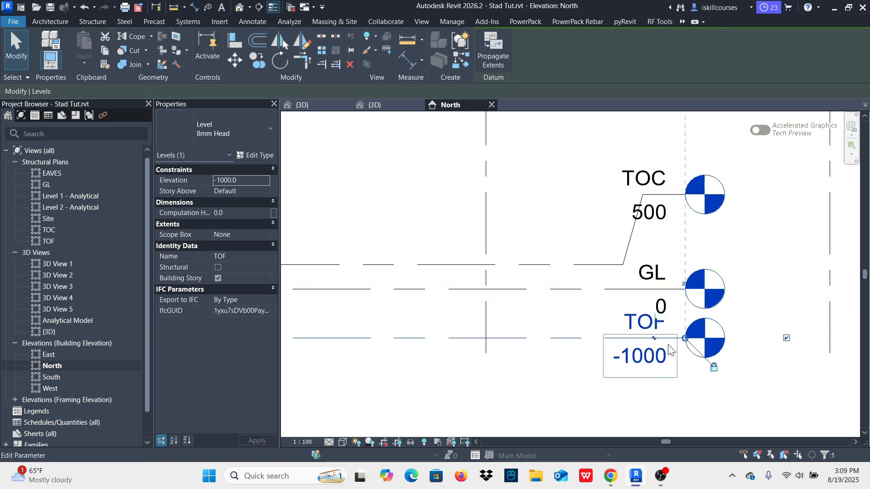
click(653, 338)
scroll(651, 277, down, 3)
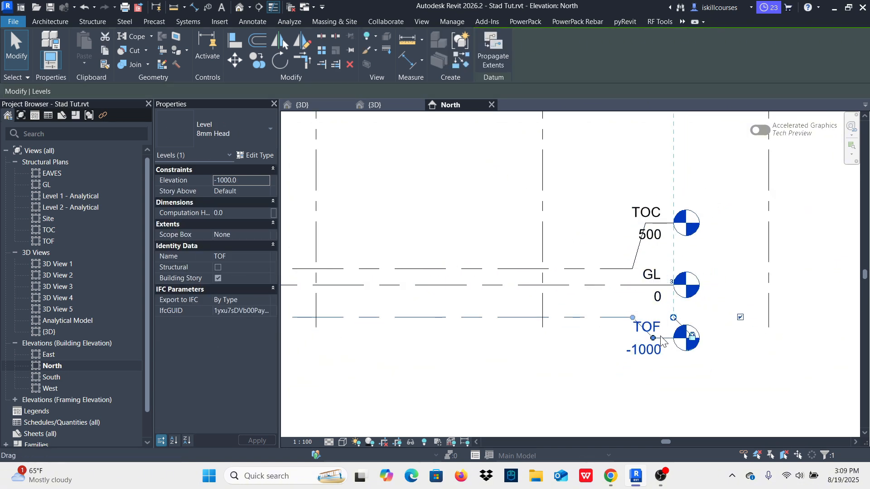
drag(653, 340, 628, 370)
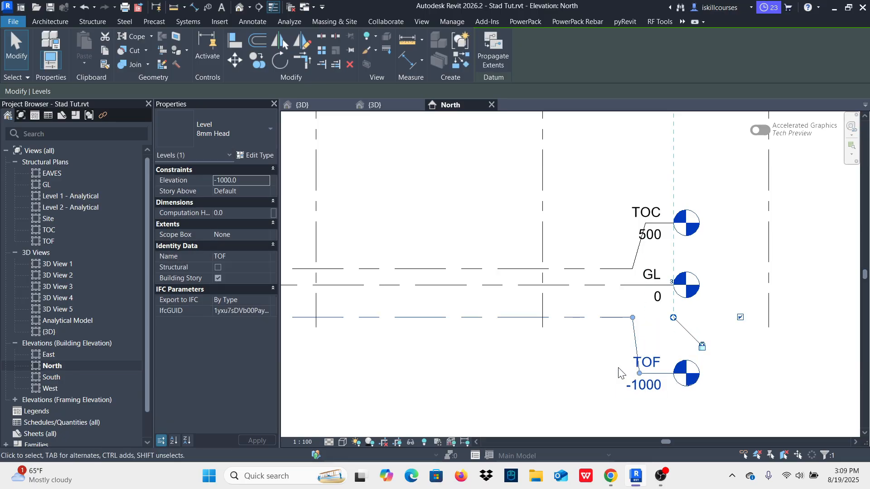
click(598, 368)
scroll(686, 363, down, 4)
scroll(687, 363, up, 3)
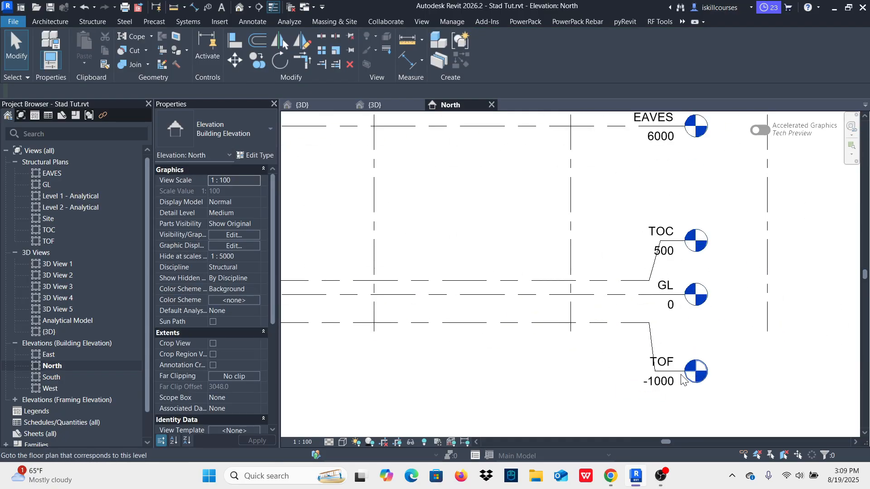
click(665, 240)
scroll(673, 307, down, 7)
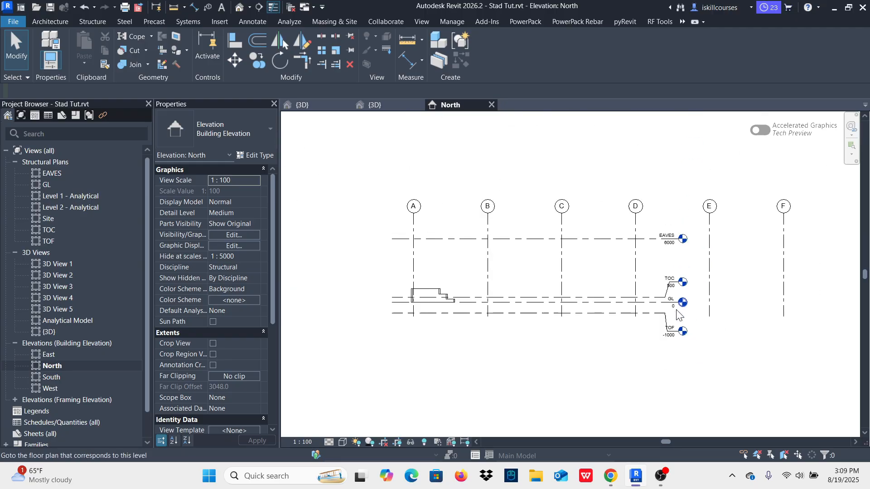
scroll(644, 270, up, 4)
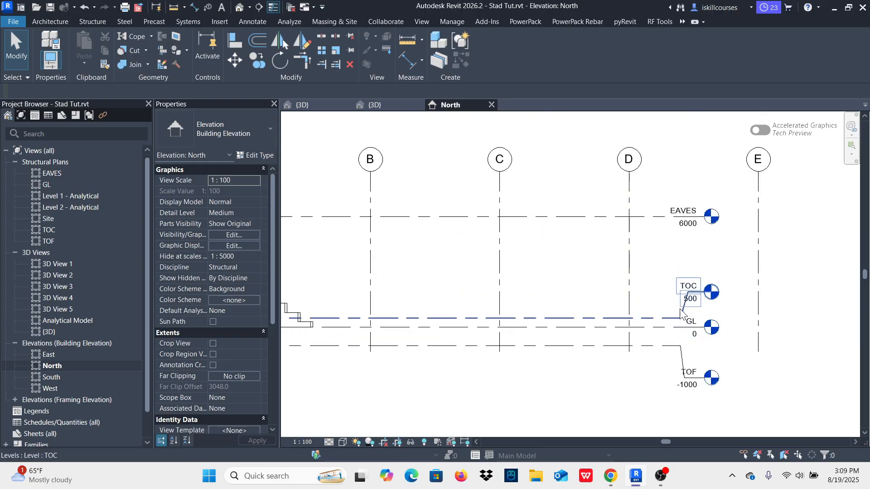
scroll(691, 332, up, 2)
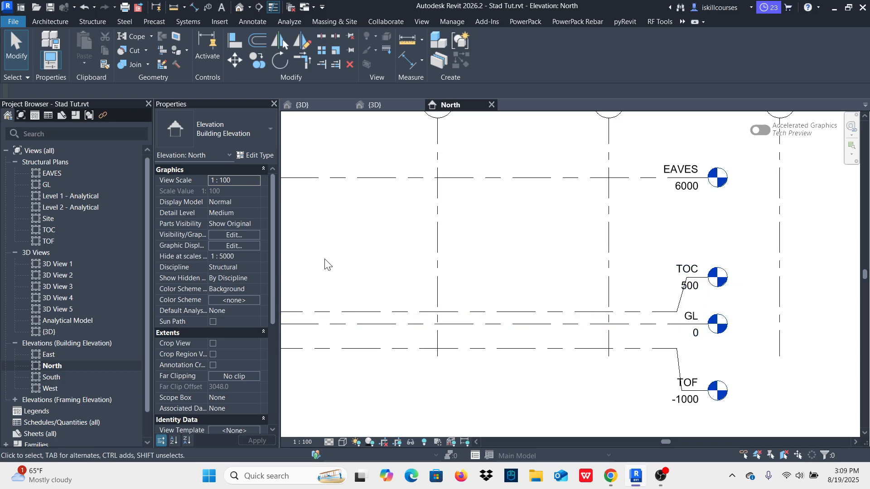
Step: Open the TOC structural plan and delete all instances of the unnamed elevation markers visible among the grids
double_click(47, 231)
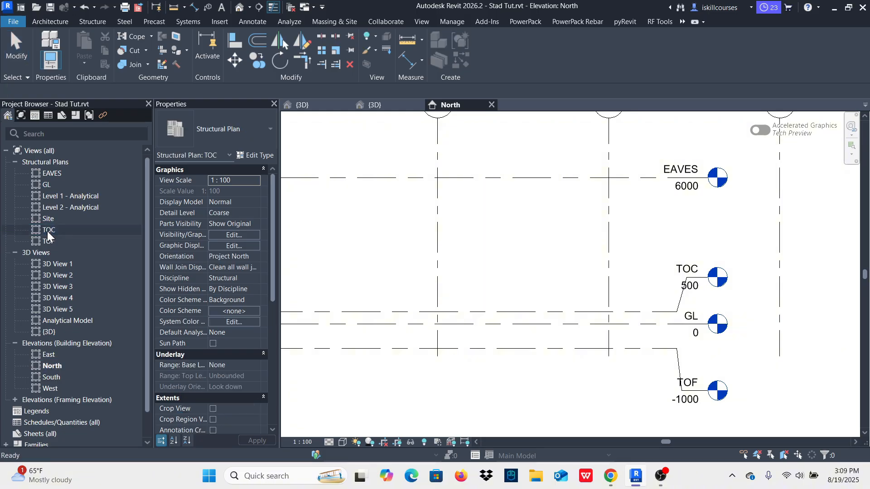
scroll(544, 163, up, 6)
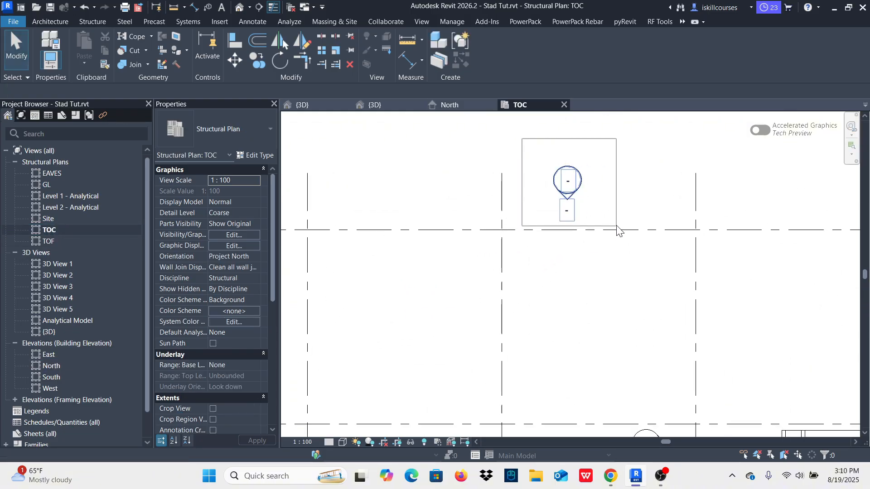
drag(630, 226, 631, 229)
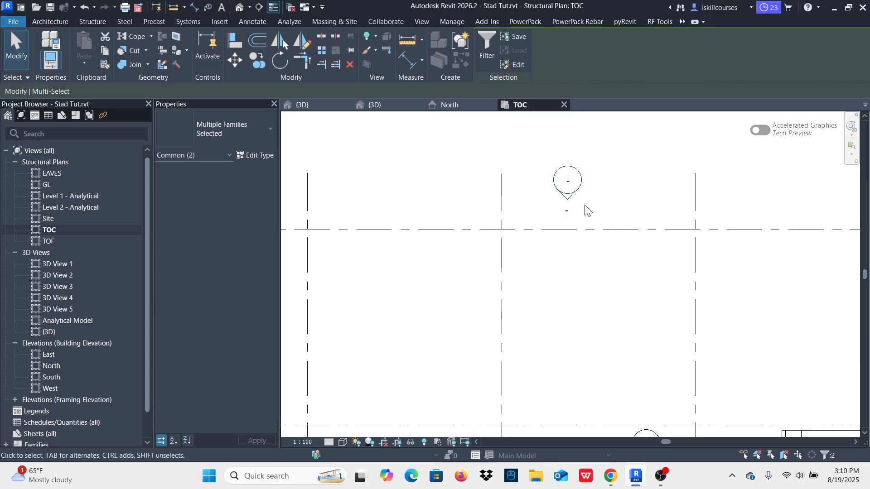
right_click(575, 183)
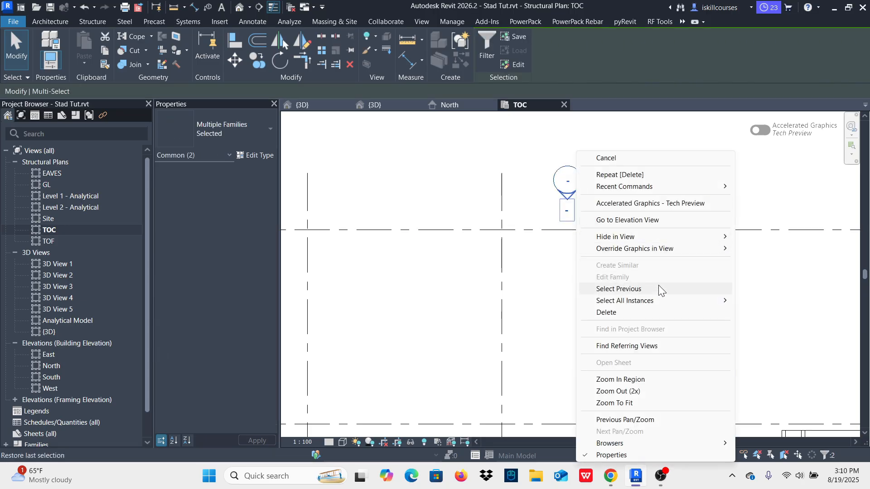
mouse_move(670, 301)
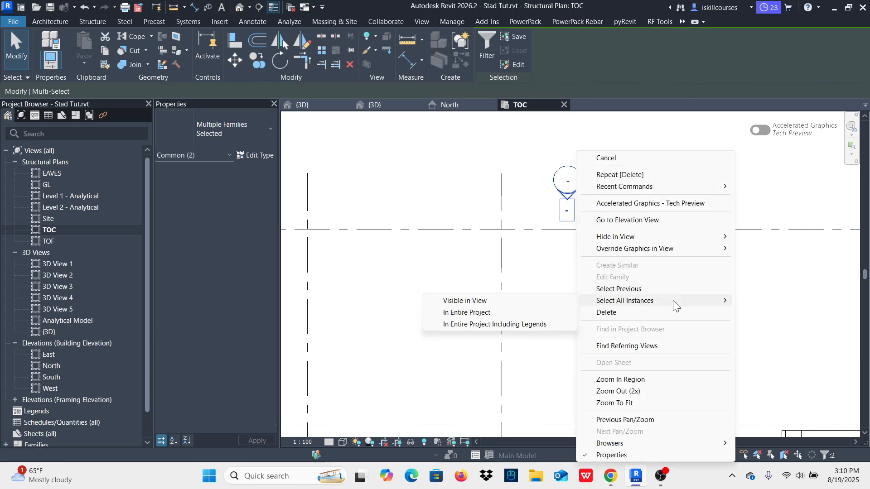
click(474, 302)
scroll(554, 314, down, 5)
scroll(557, 252, up, 3)
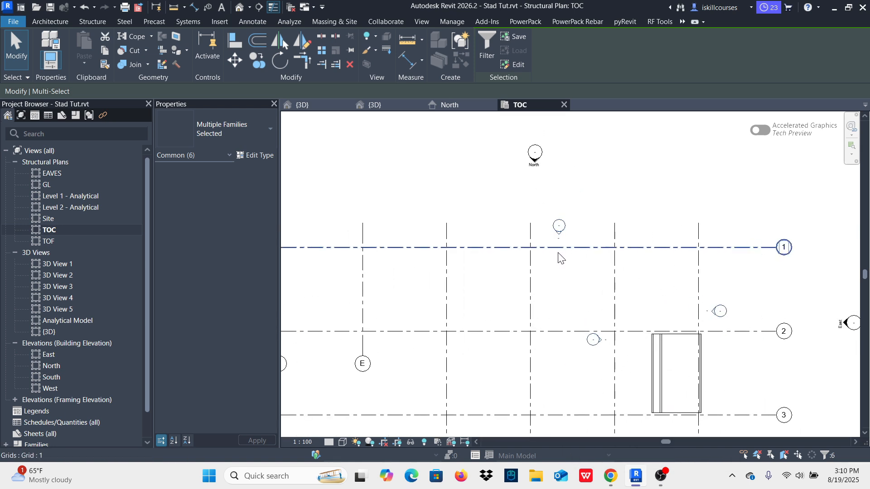
click(349, 64)
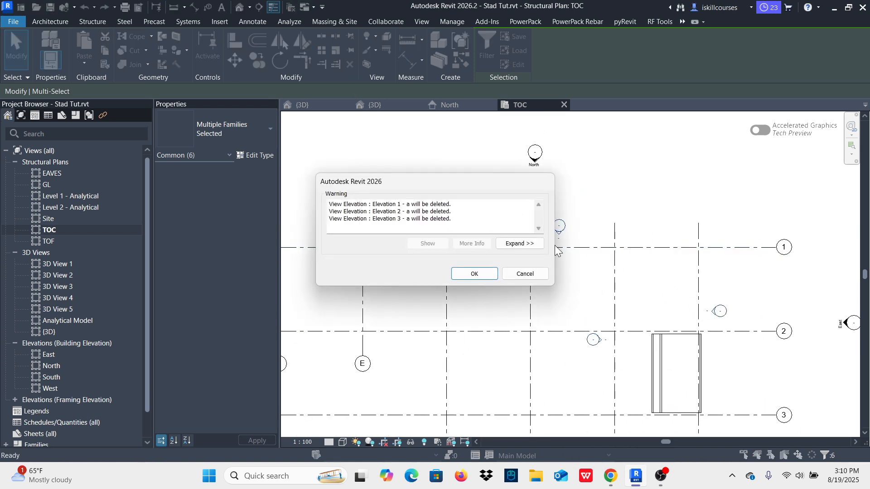
click(471, 274)
scroll(521, 293, down, 4)
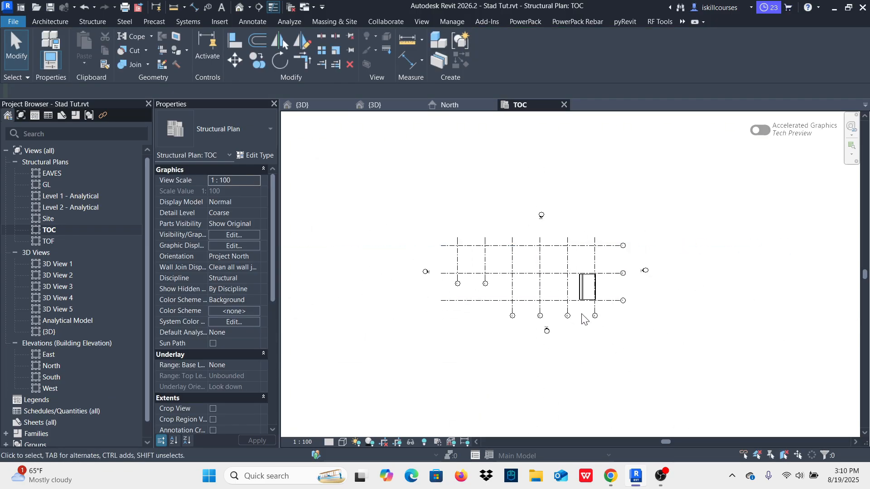
Step: Start a structural column using the Concrete-Rectangular-Column 300 x 450mm type and set its b dimension to 450
scroll(547, 296, up, 1)
scroll(546, 295, up, 3)
scroll(563, 311, down, 3)
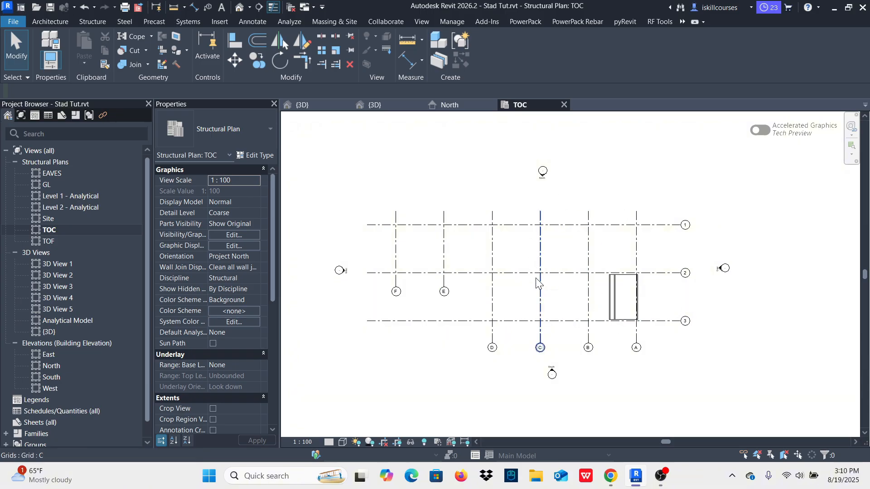
scroll(507, 285, up, 2)
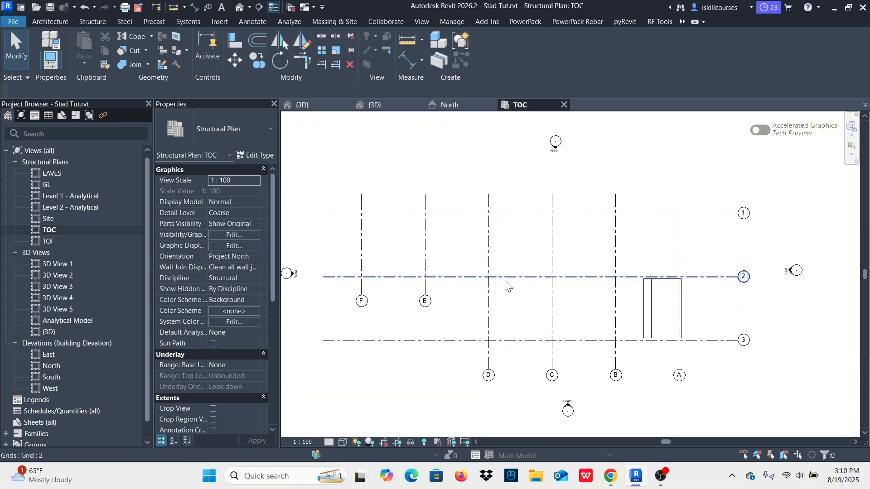
scroll(500, 290, down, 1)
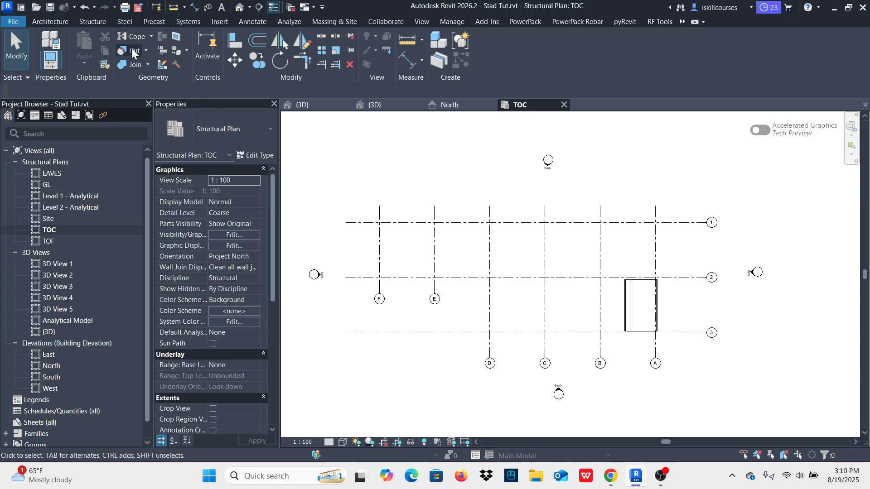
click(93, 22)
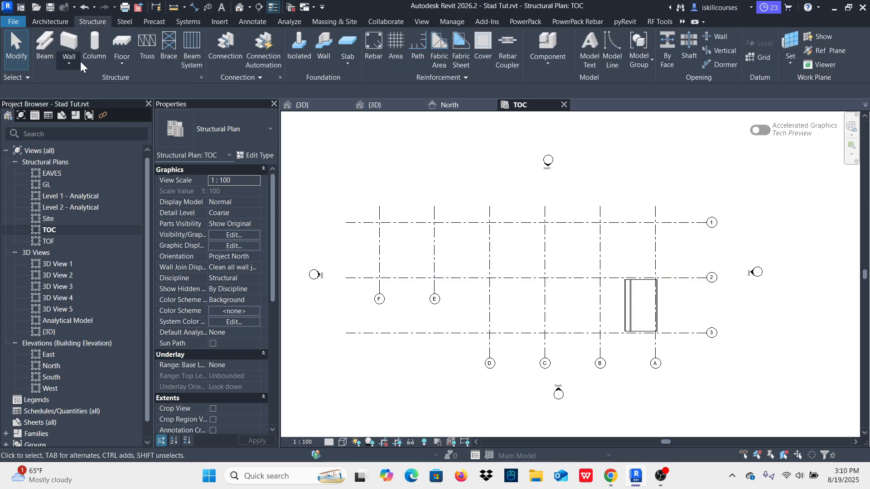
click(91, 36)
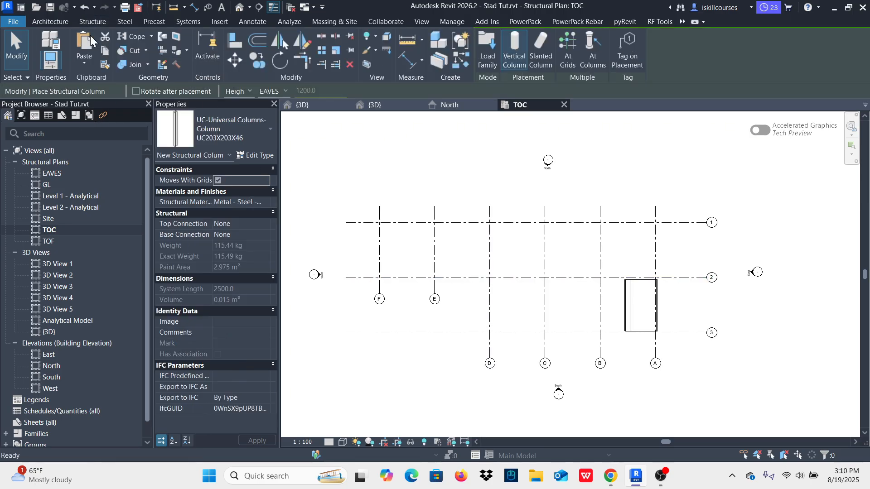
click(253, 133)
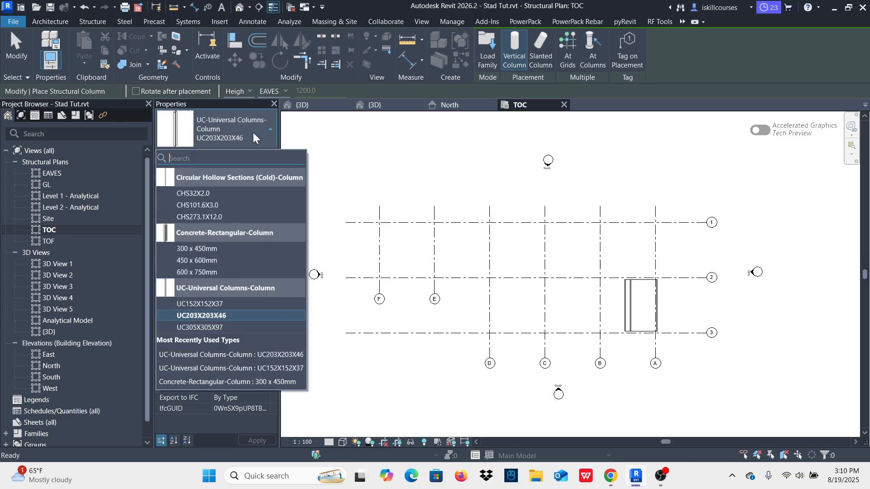
click(202, 250)
click(255, 156)
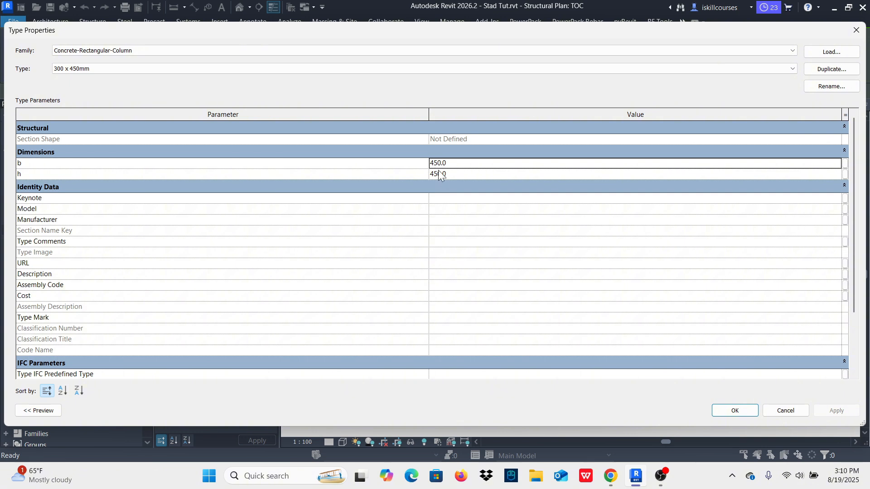
click(731, 411)
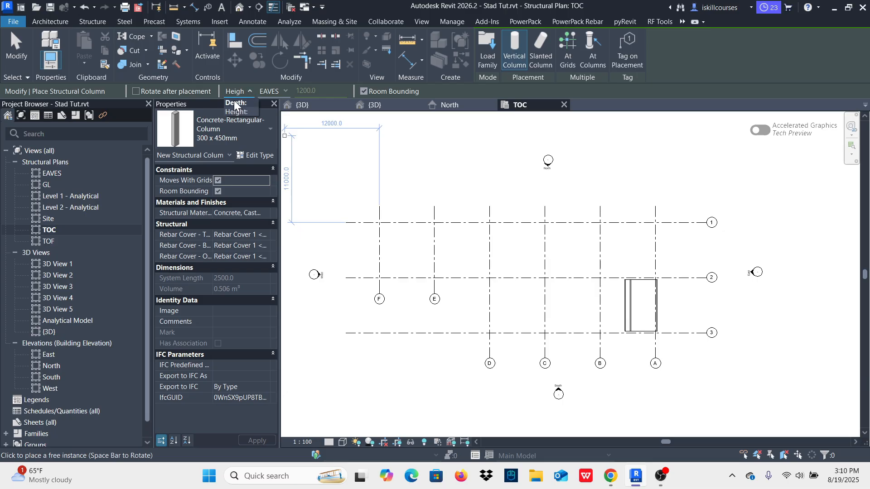
Step: Set the column placement to Depth down to TOF and place a column at the intersection of grids F and 1
click(284, 91)
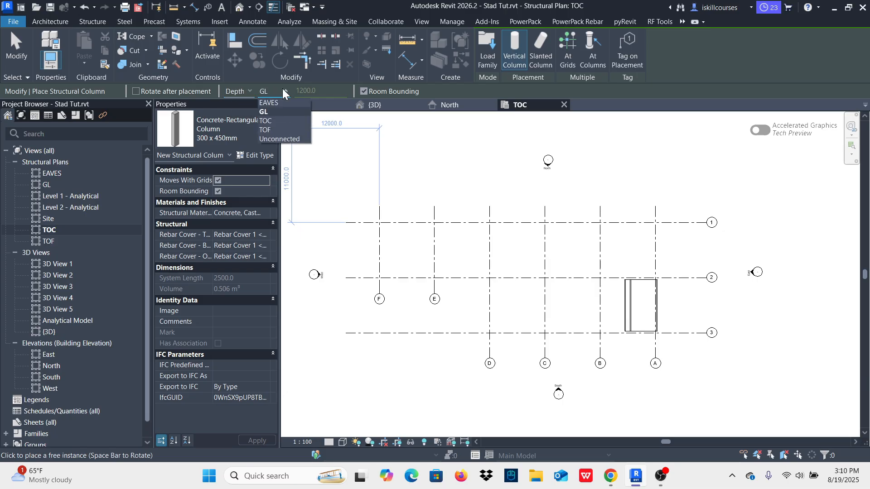
click(271, 131)
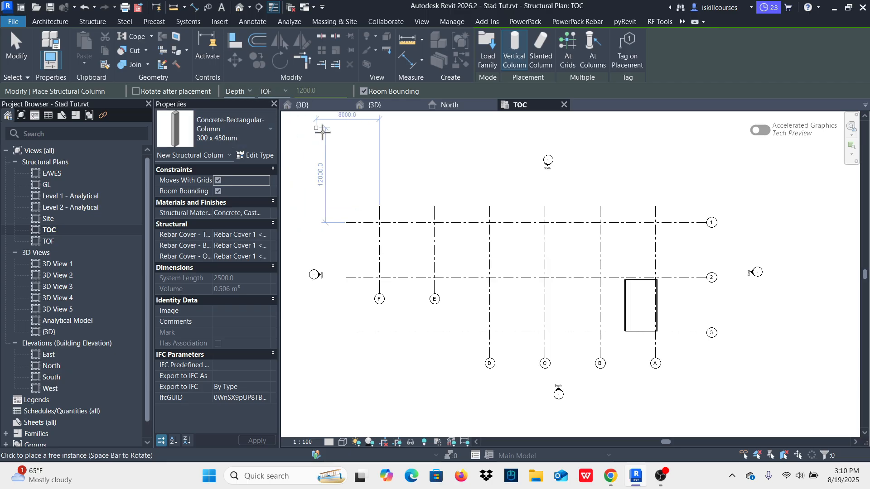
scroll(379, 230, up, 6)
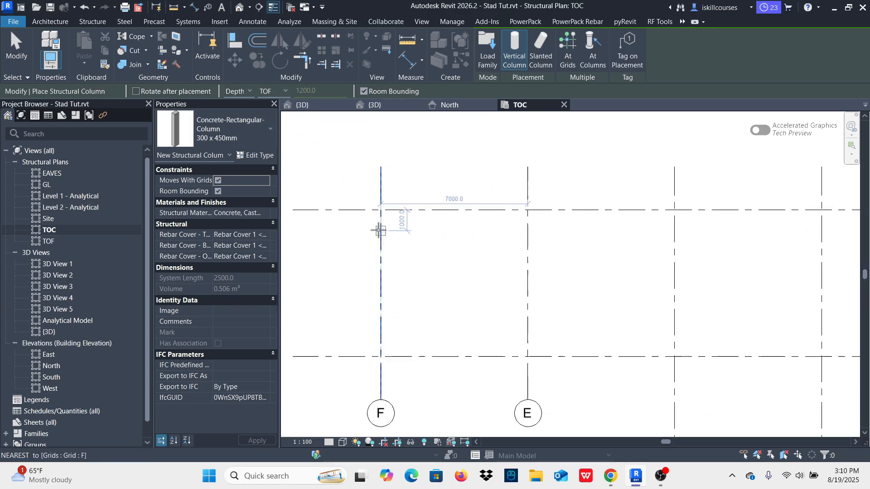
click(382, 191)
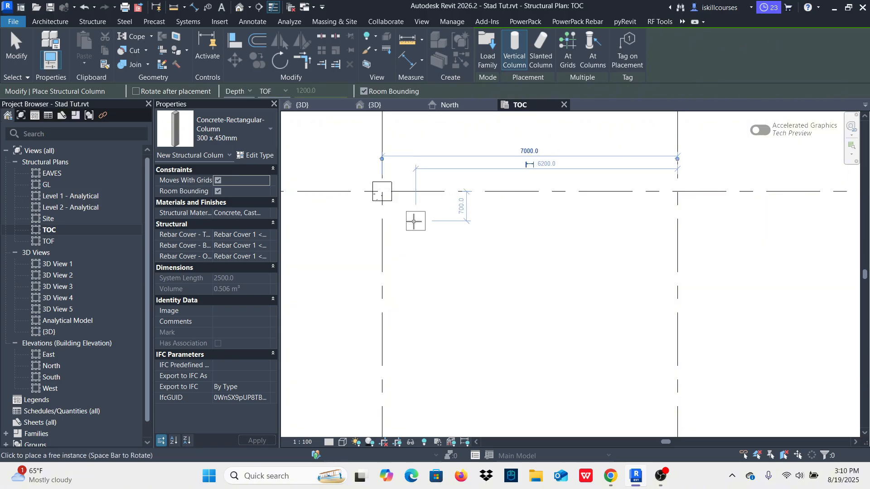
scroll(386, 199, down, 5)
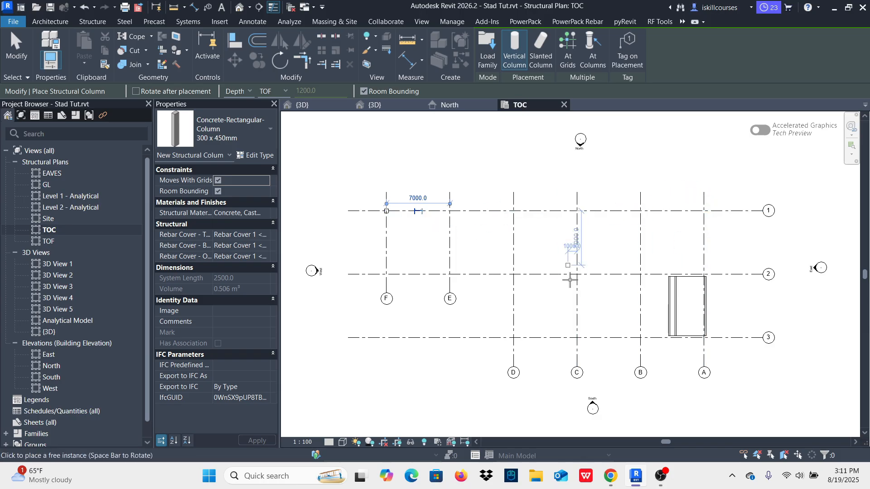
Step: Place the concrete columns at the grid intersections along line 1, from A to F
click(566, 57)
drag(726, 239, 358, 205)
scroll(716, 222, up, 5)
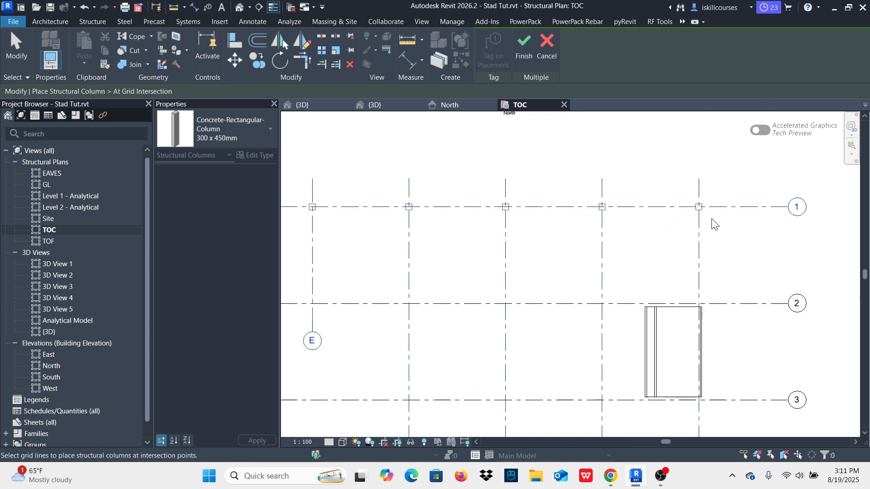
scroll(552, 229, down, 5)
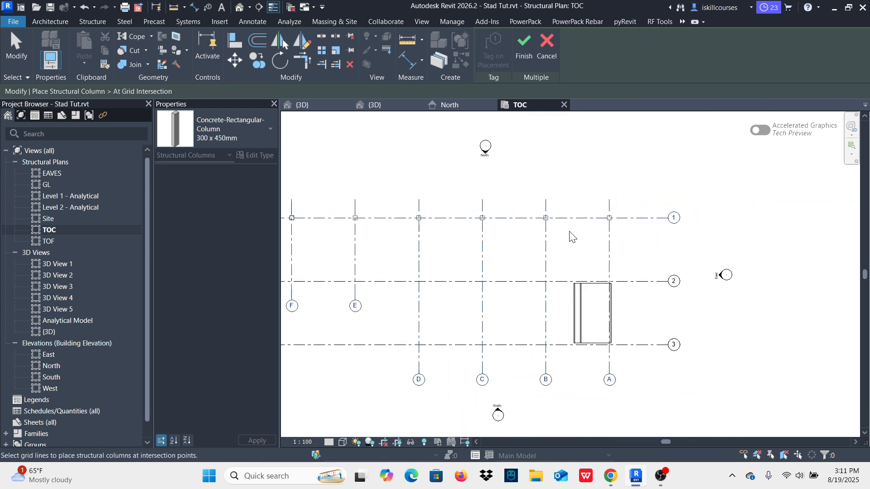
click(523, 48)
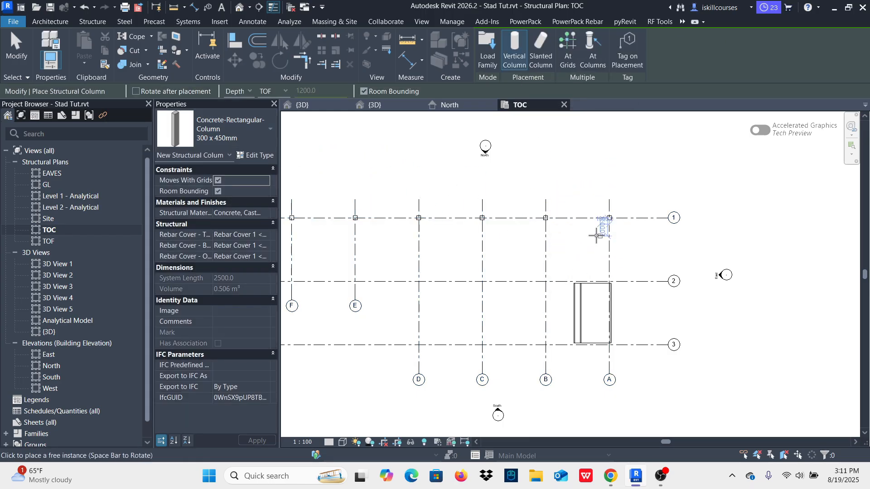
scroll(597, 236, down, 2)
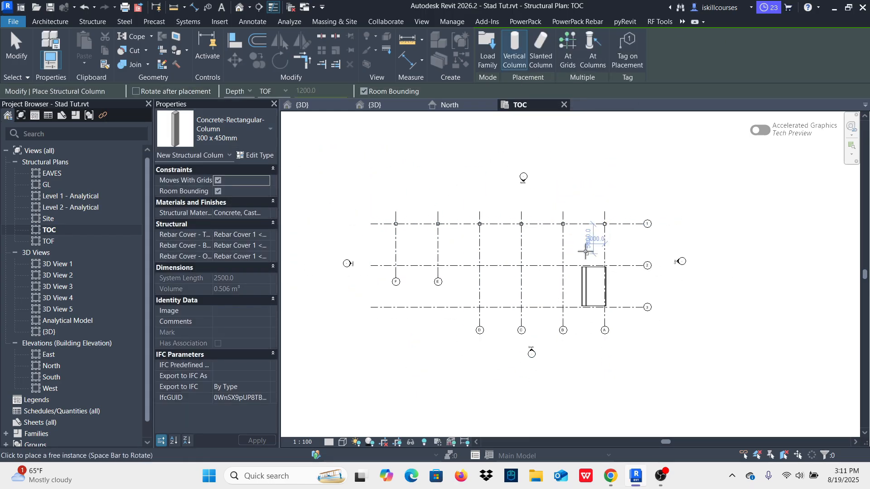
click(566, 43)
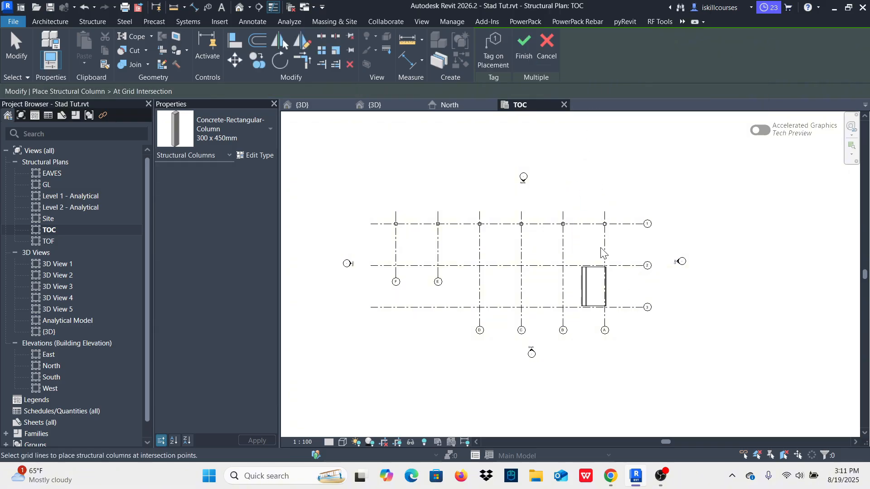
drag(630, 324, 651, 369)
click(522, 48)
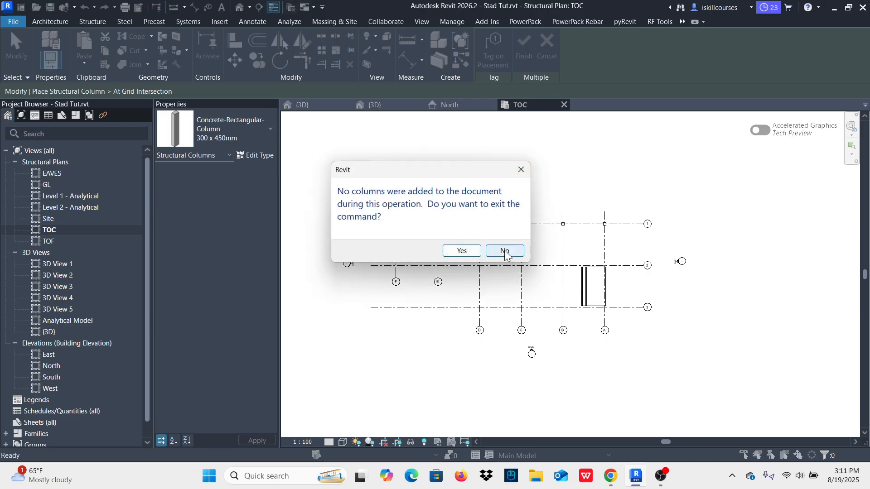
click(462, 251)
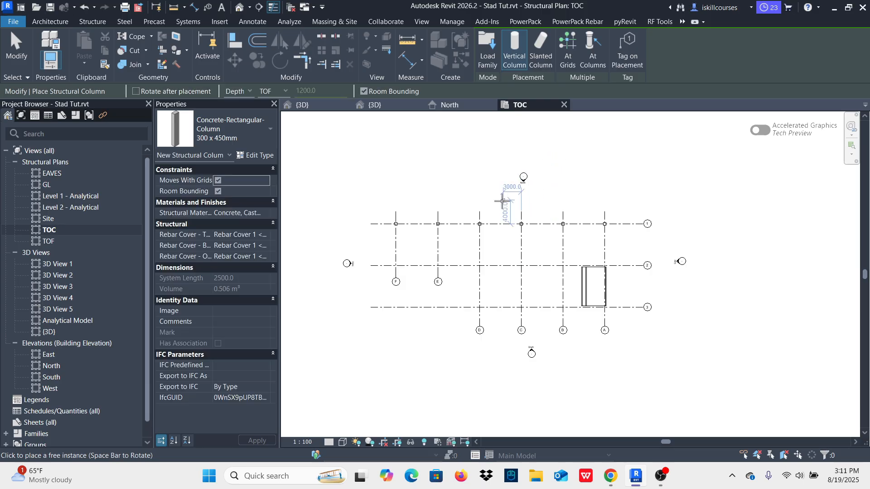
Step: Place the concrete columns at all remaining intersections of grids 1 to 3 and A to F using At Grids, and check them in 3D
click(566, 47)
drag(625, 323, 383, 249)
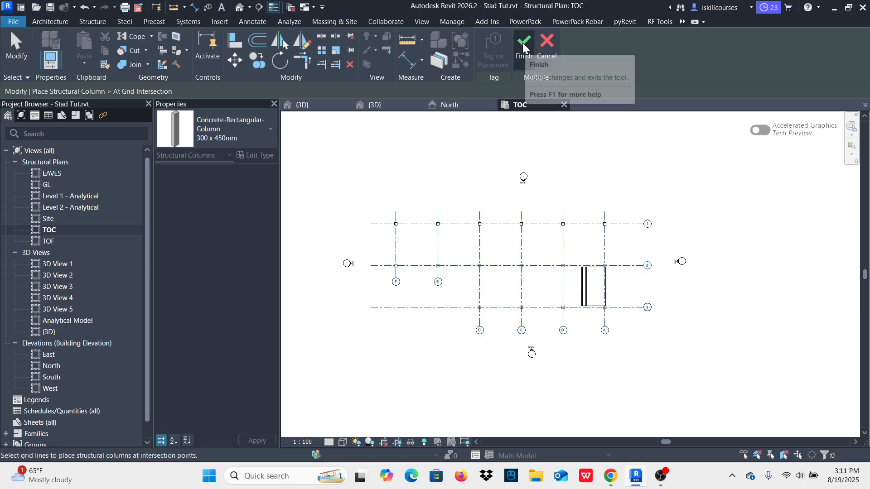
click(524, 57)
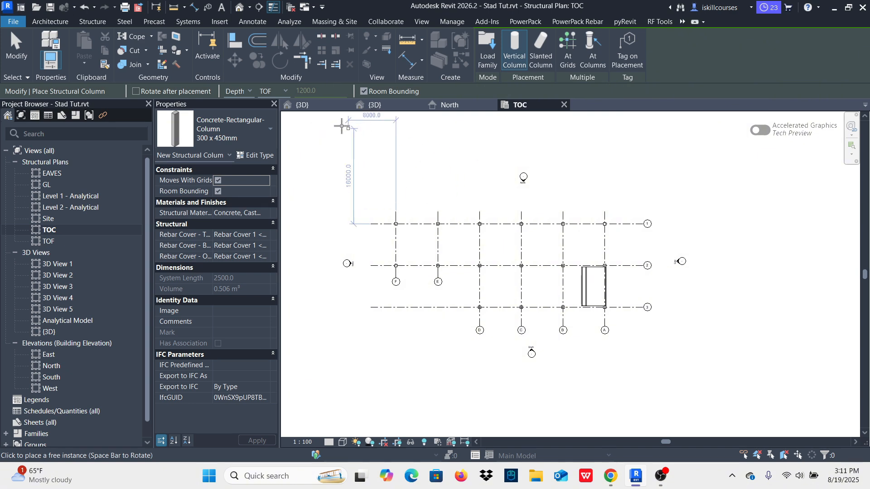
click(300, 105)
scroll(619, 282, up, 5)
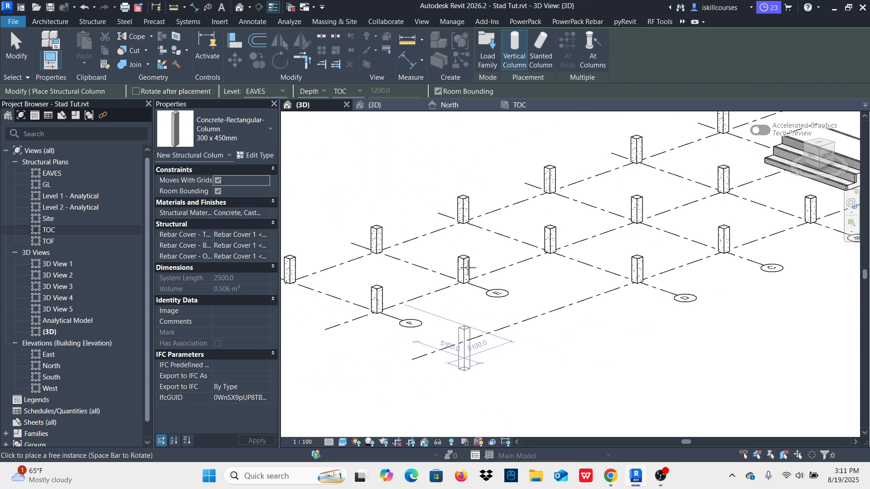
scroll(514, 237, down, 5)
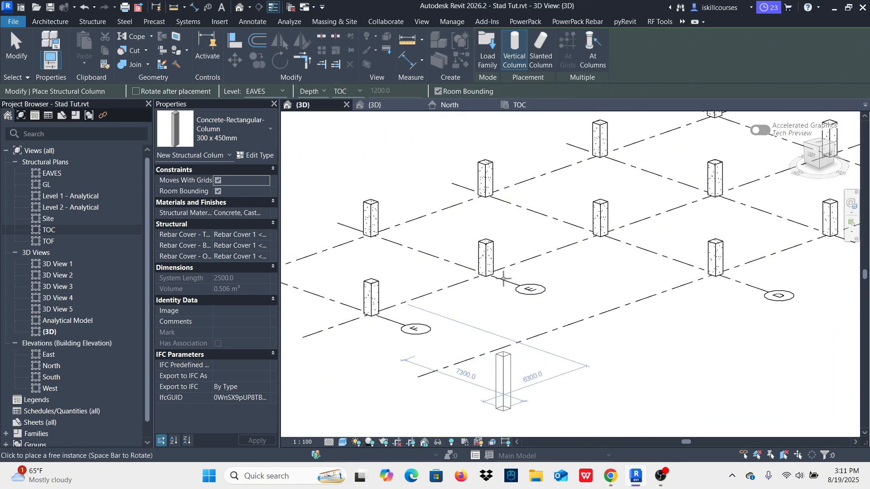
click(12, 52)
scroll(512, 221, down, 3)
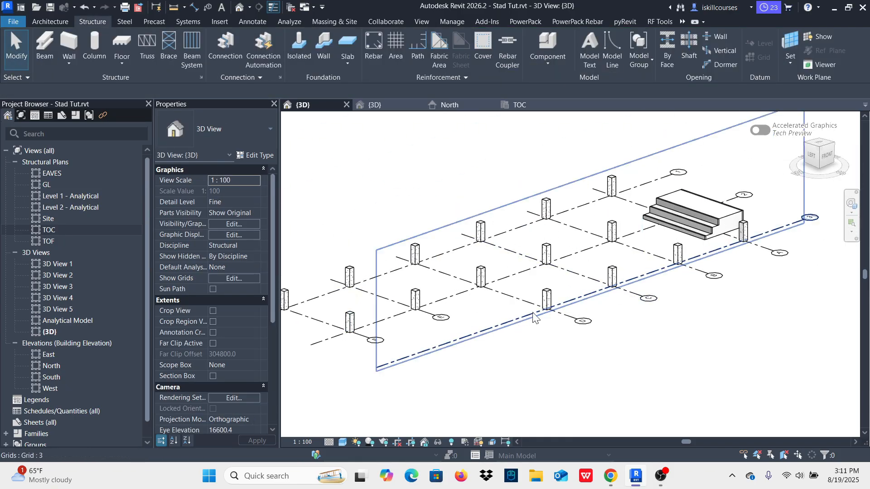
scroll(512, 296, down, 3)
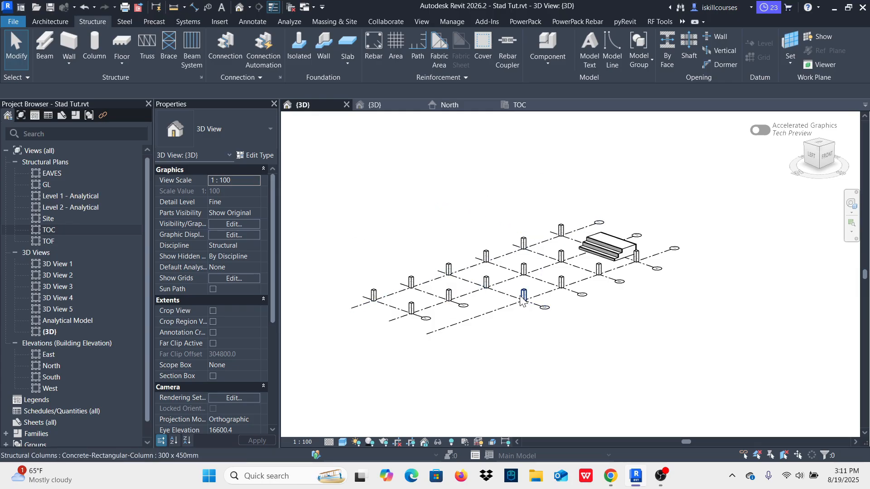
Step: Start a structural floor in the TOC plan using the Generic 300mm floor type
click(524, 107)
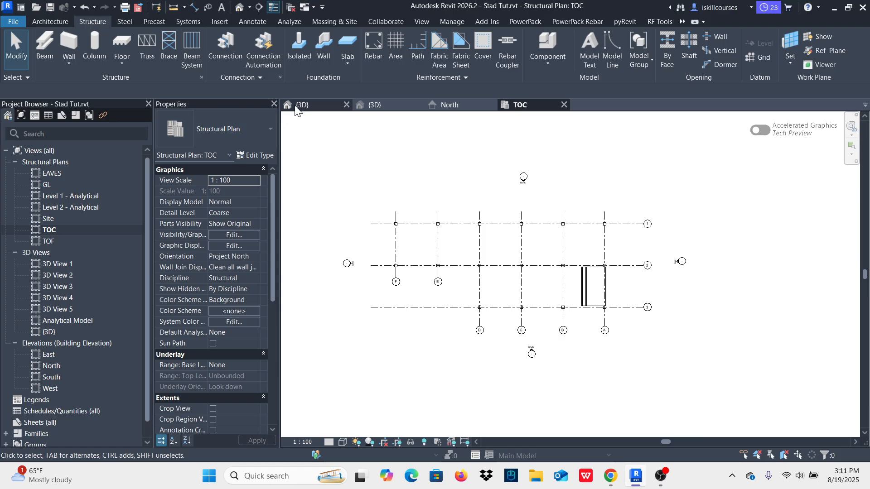
click(118, 64)
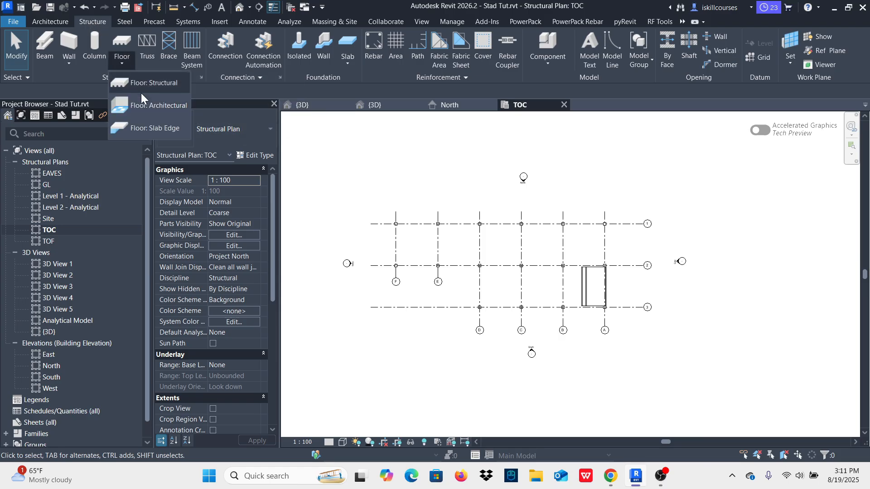
click(143, 85)
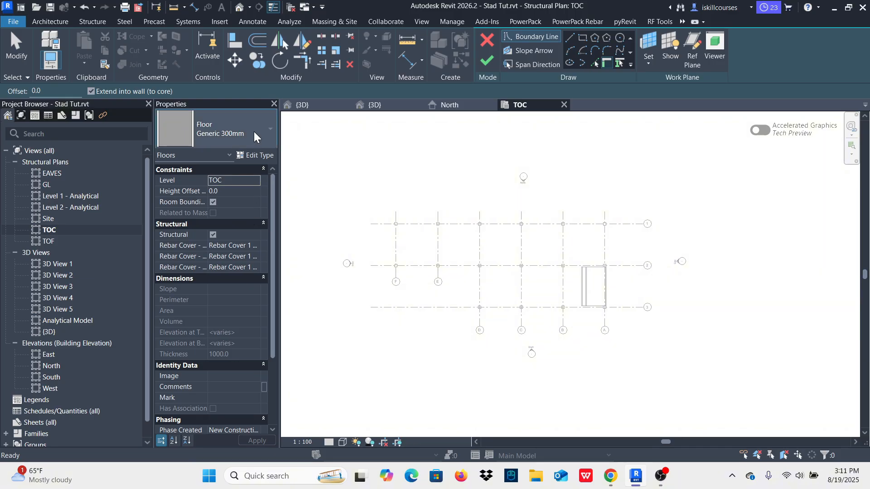
click(253, 132)
click(222, 292)
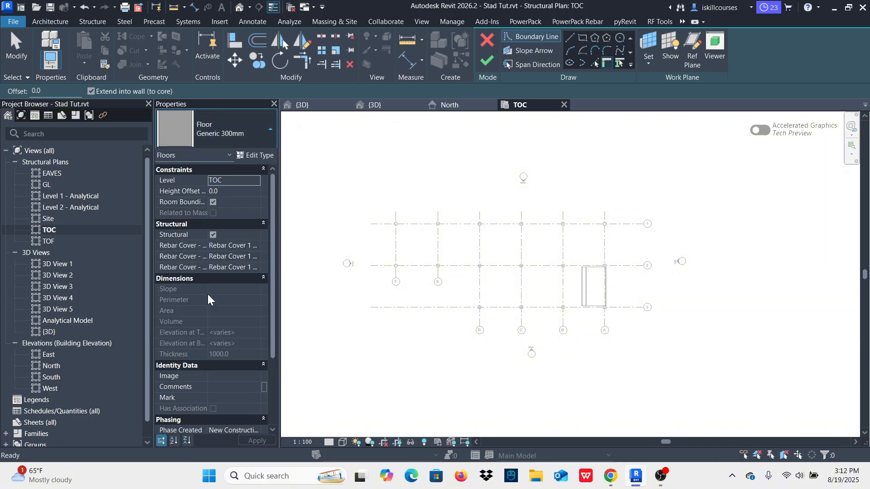
Step: Review the structure layer's thickness in the Generic 300mm floor type's assembly
click(257, 155)
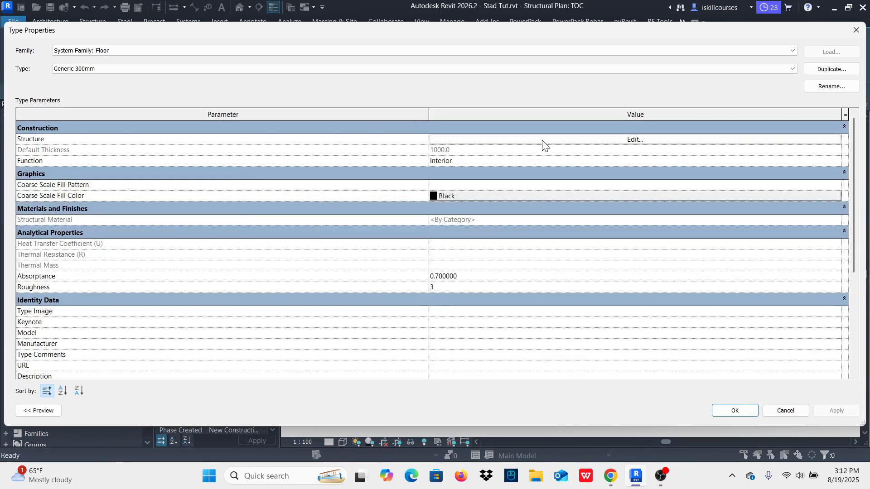
click(635, 140)
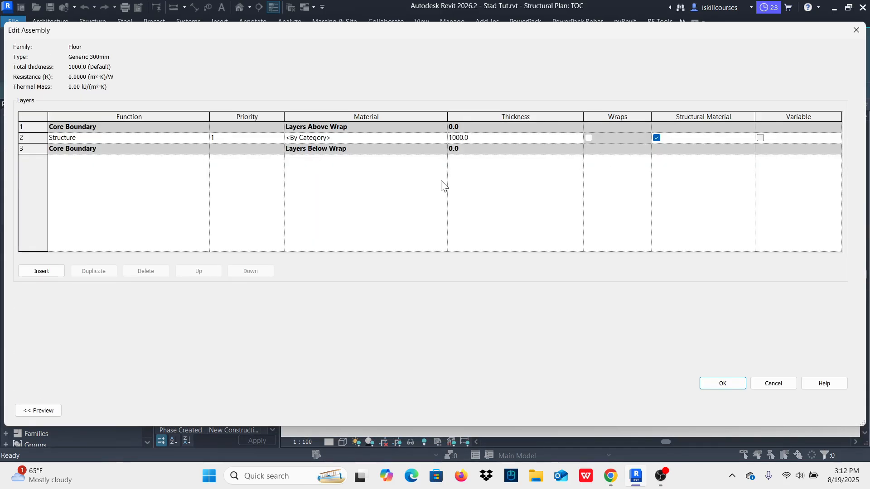
click(478, 135)
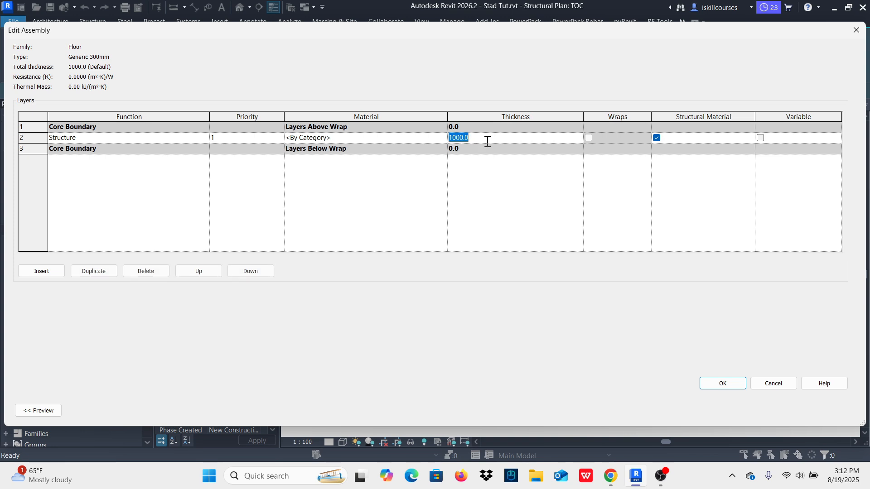
click(480, 138)
drag(479, 136, 438, 136)
click(735, 388)
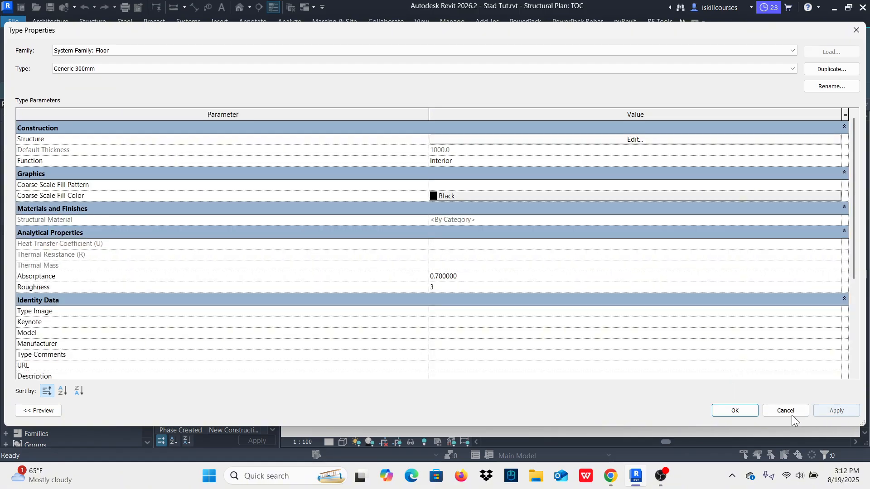
click(736, 411)
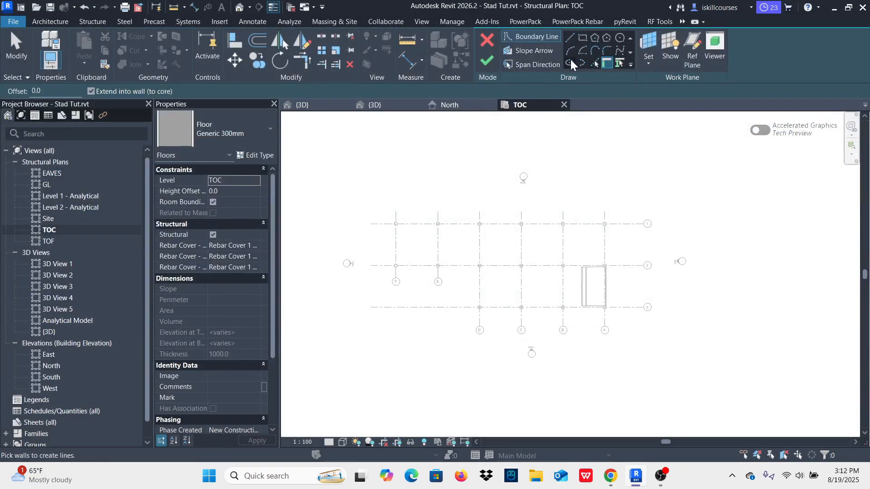
Step: Sketch a rectangular floor boundary of about 38000 by 17000 mm around all the columns
click(582, 37)
scroll(395, 224, up, 1)
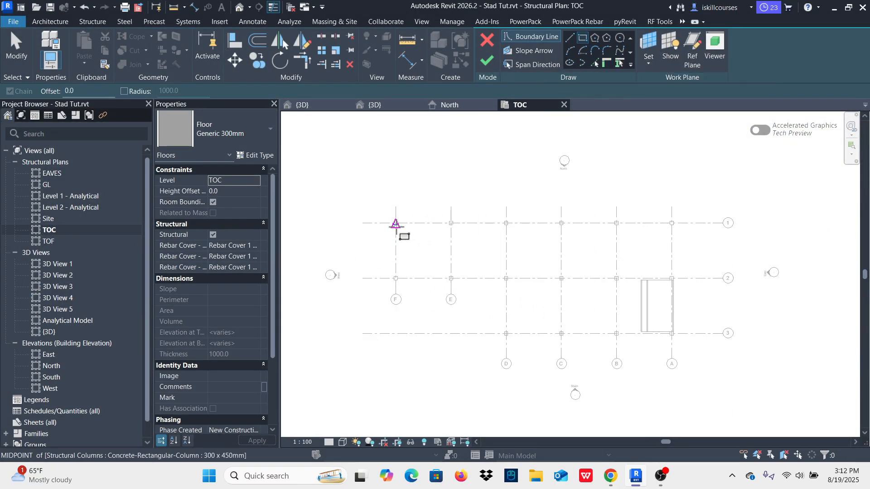
scroll(396, 225, up, 2)
click(373, 205)
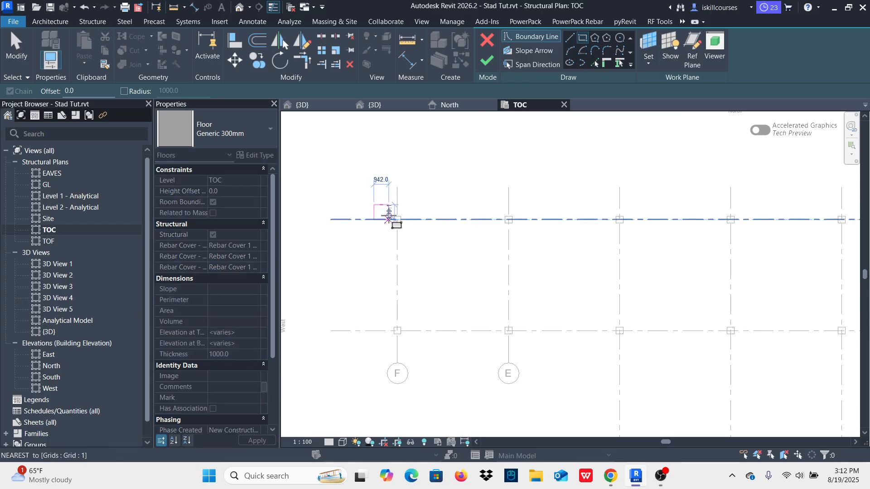
scroll(439, 266, down, 2)
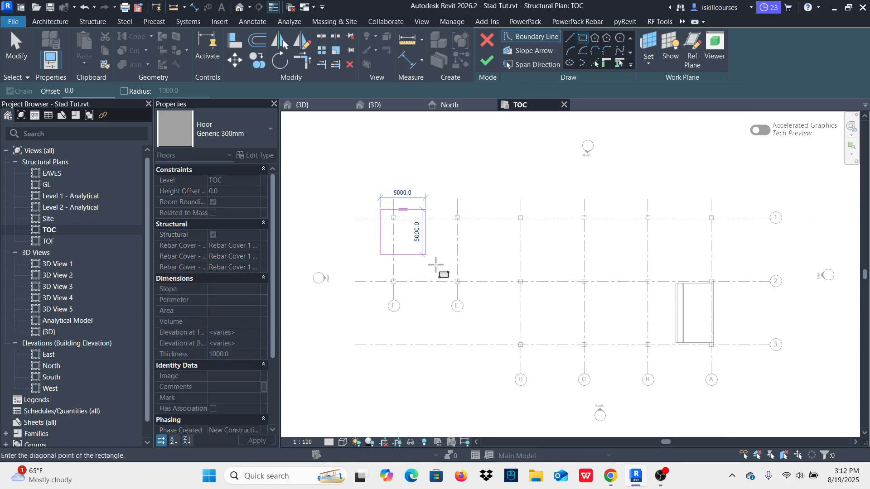
click(725, 364)
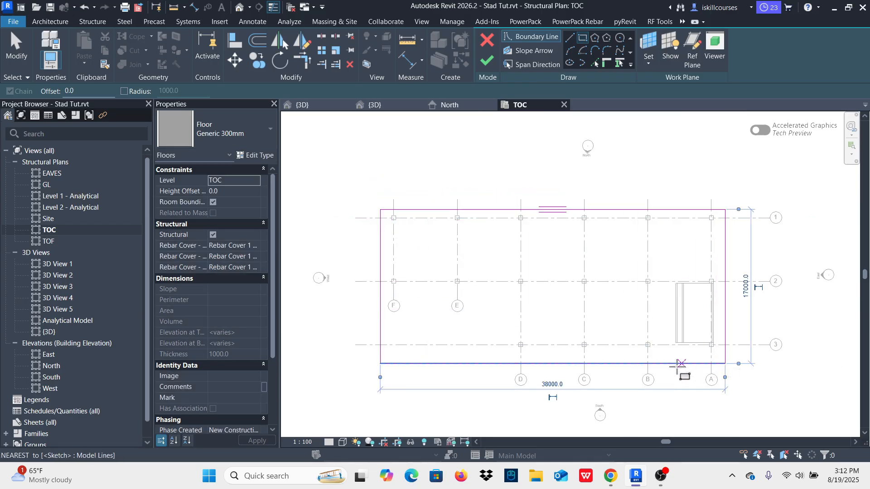
Step: Sketch two boundary lines, 14000 mm horizontal below grid 2 and 8500 mm vertical beside grid D, to outline the notch under F and E
click(569, 38)
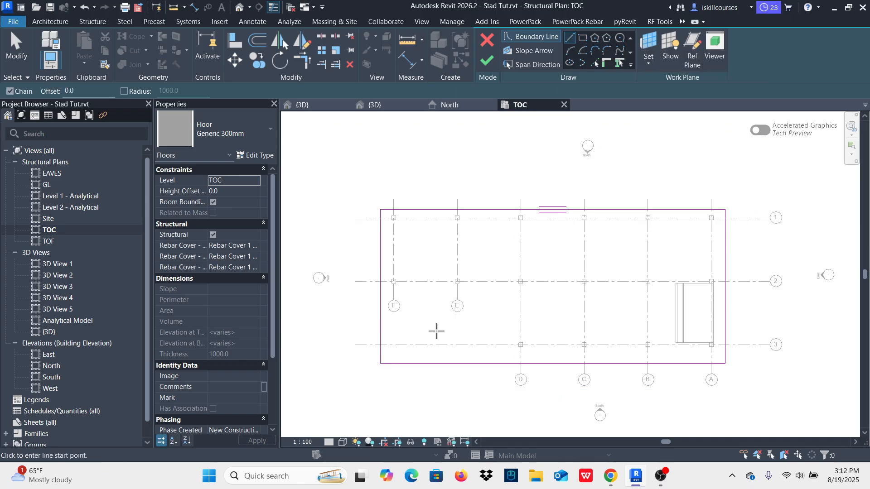
click(380, 286)
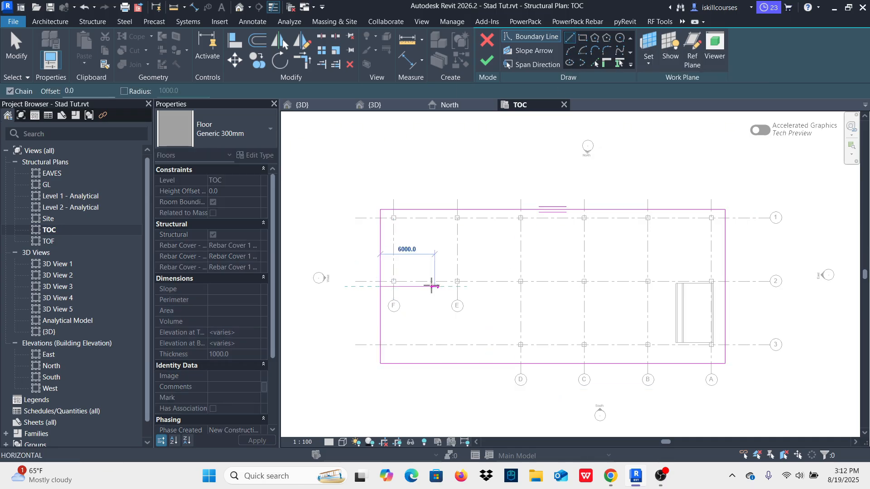
click(508, 286)
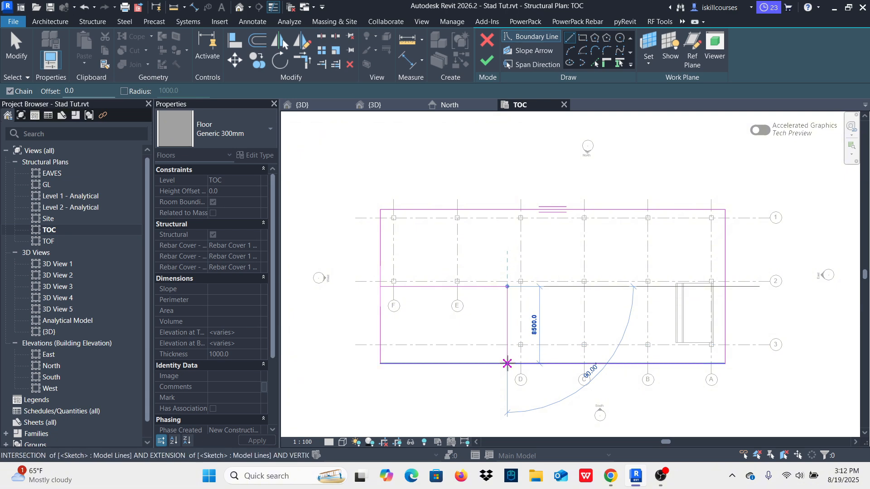
click(507, 363)
key(Escape)
scroll(512, 345, up, 2)
scroll(489, 304, down, 2)
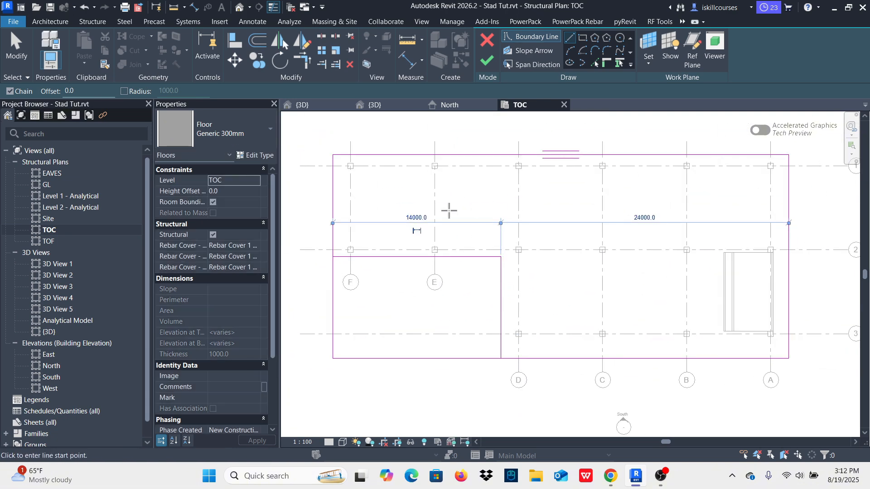
Step: Trim the boundary lines at the notch corners into a closed L-shaped outline and finish the floor
click(300, 61)
click(361, 257)
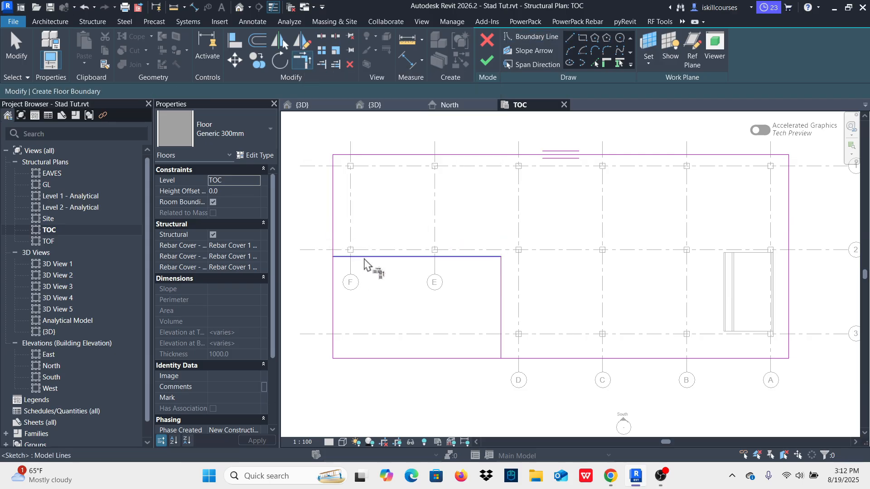
click(334, 230)
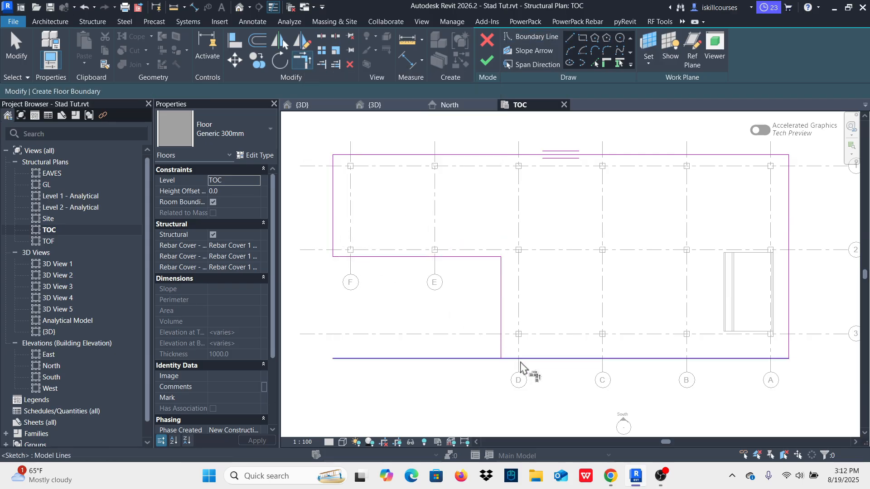
click(521, 362)
click(502, 333)
scroll(456, 335, down, 4)
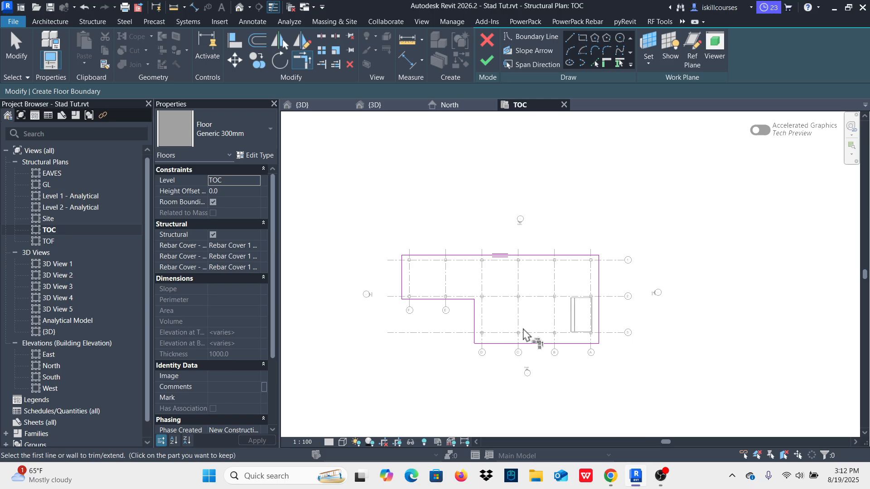
click(488, 65)
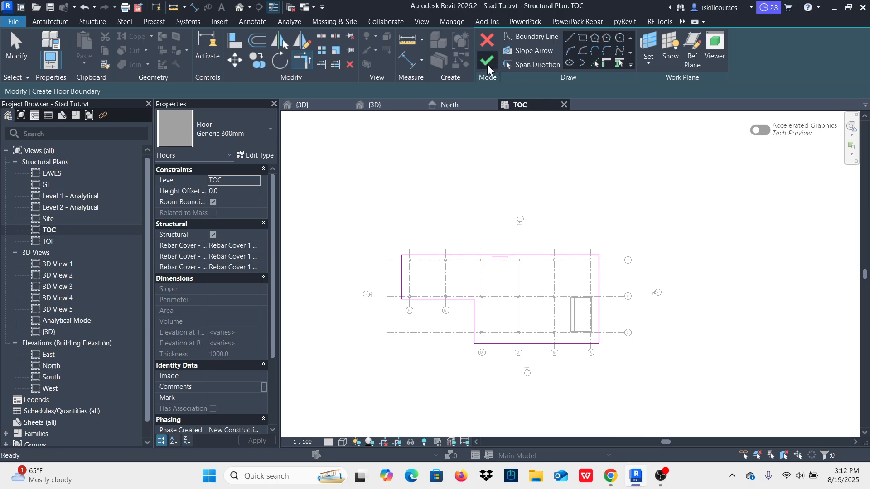
click(730, 276)
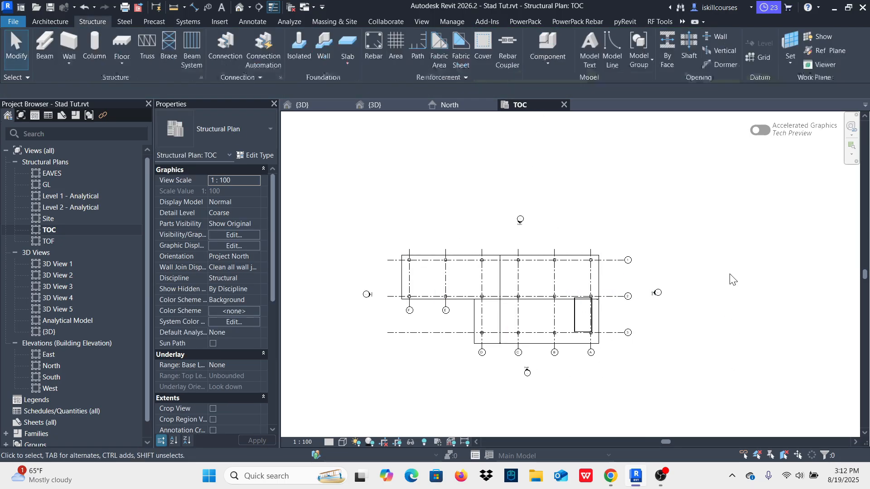
Step: Inspect from below in 3D how the columns meet the floor, checking the properties of one column and the floor
scroll(544, 326, up, 1)
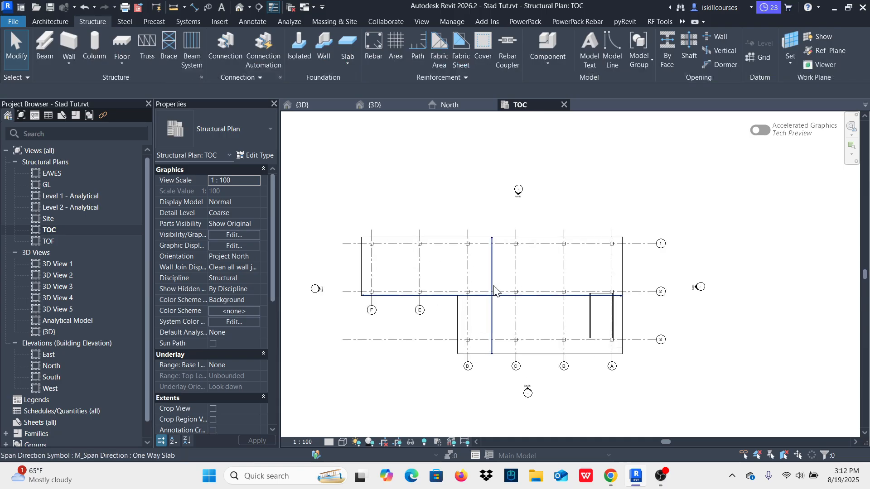
click(306, 106)
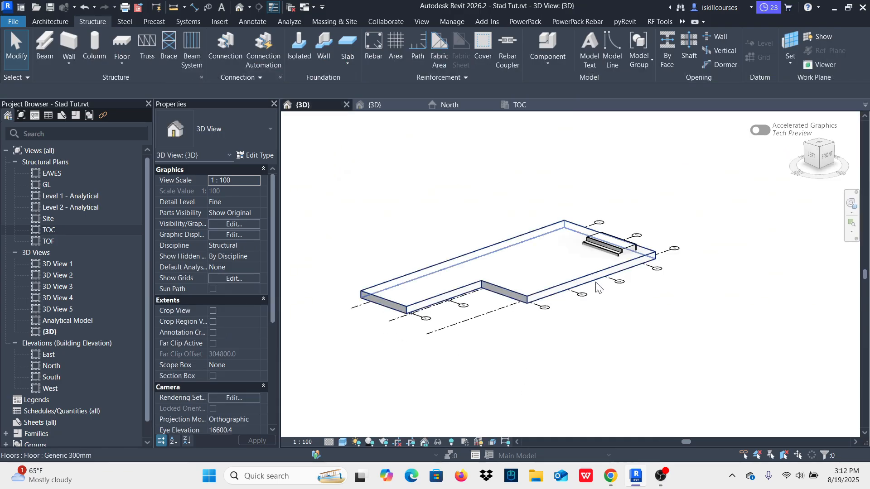
shift+middle_drag(695, 237, 575, 163)
scroll(528, 265, up, 6)
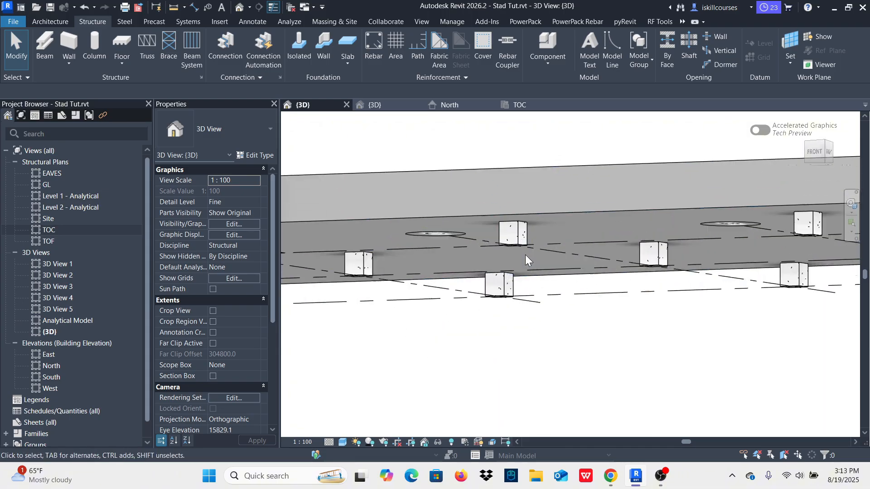
scroll(525, 261, up, 2)
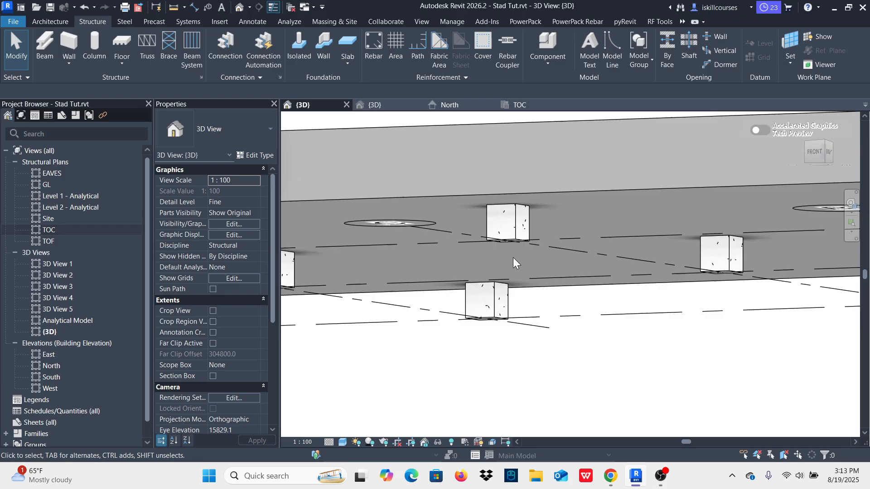
click(516, 231)
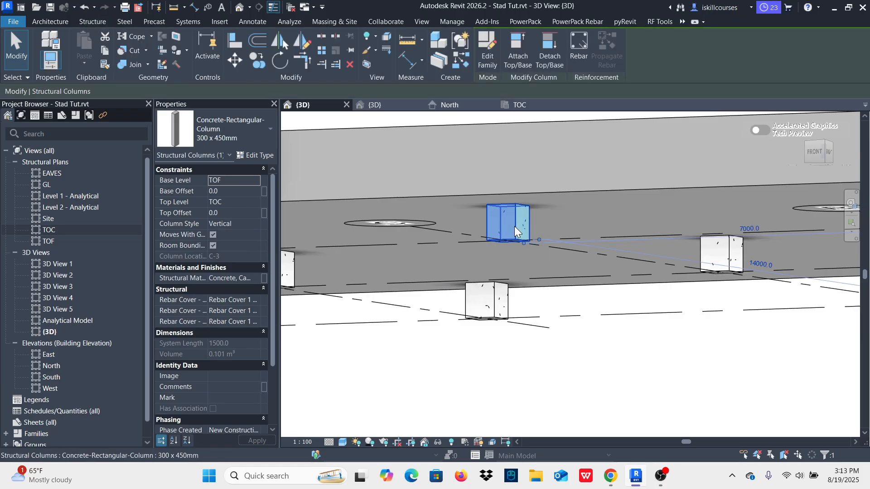
scroll(513, 211, down, 3)
click(513, 200)
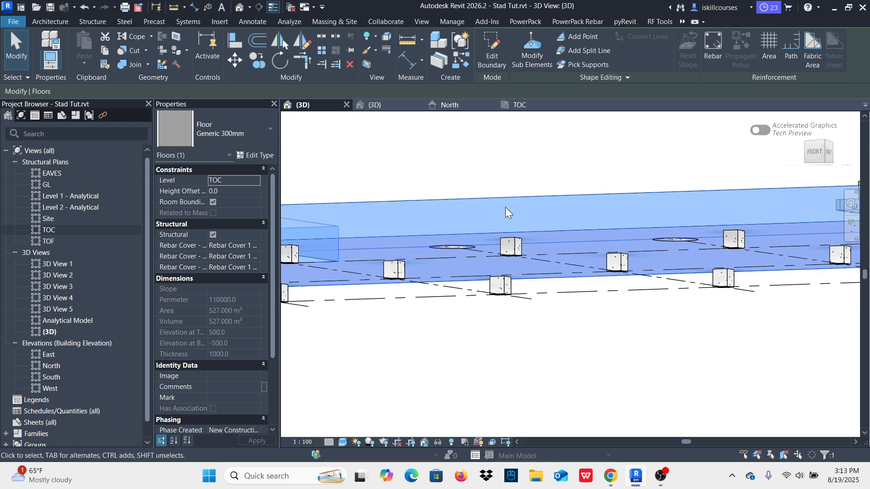
Step: Set the L-shaped floor's level constraint to GL
scroll(505, 208, down, 2)
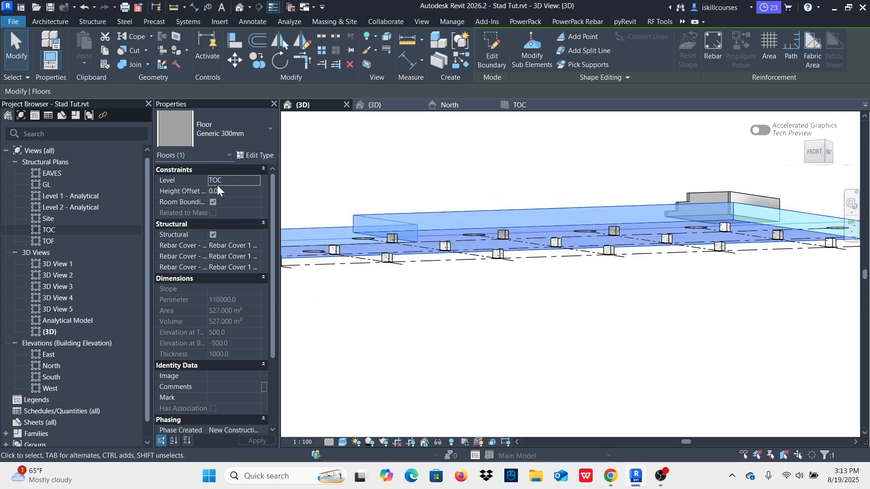
click(255, 182)
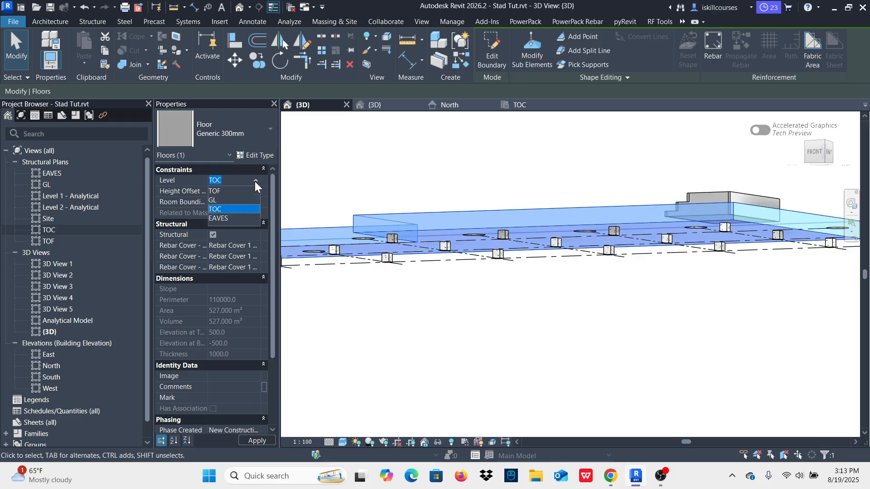
click(211, 200)
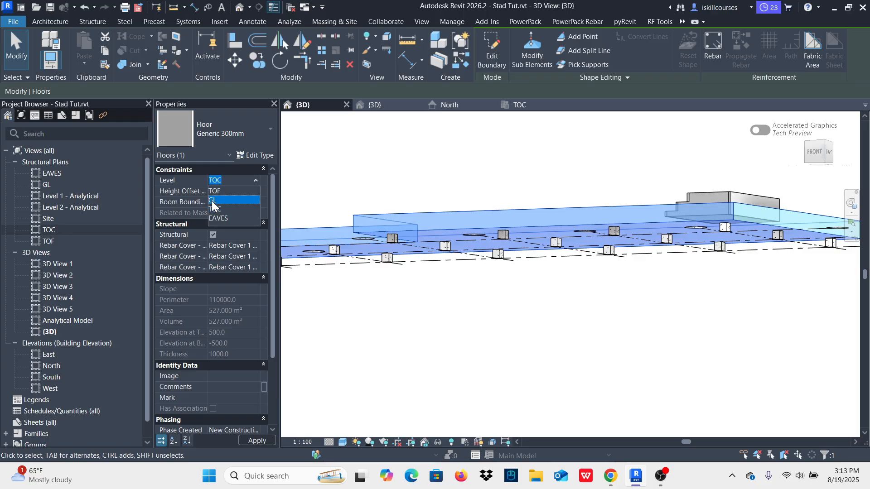
click(571, 181)
Step: Inspect from above in 3D how the concrete columns stand relative to the floor's top surface
shift+middle_drag(648, 156, 639, 218)
scroll(631, 237, up, 6)
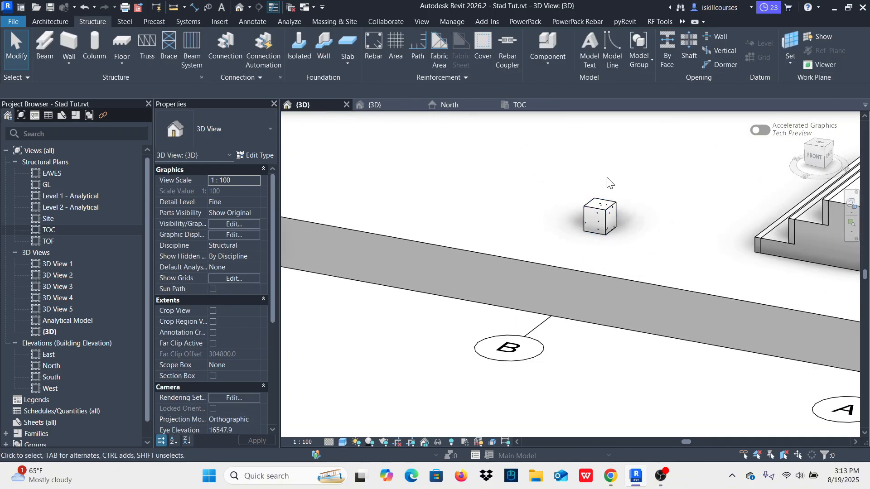
scroll(607, 181, down, 6)
scroll(589, 253, up, 2)
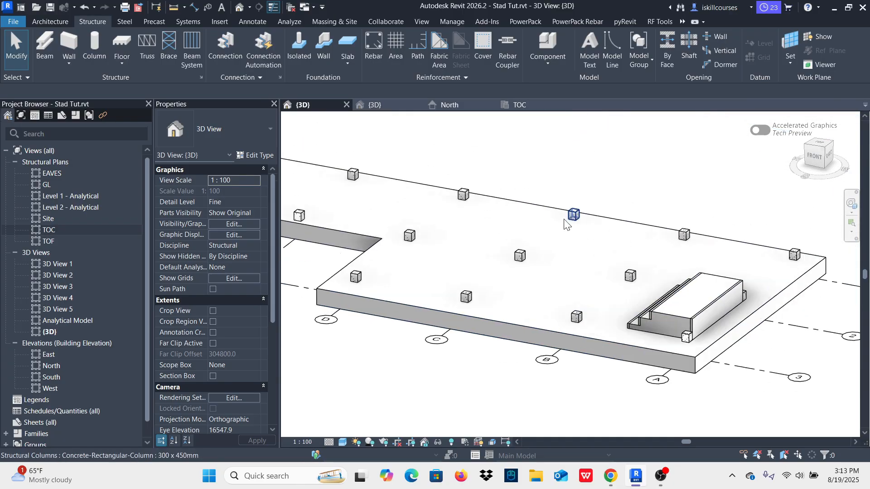
shift+middle_drag(576, 266, 624, 246)
scroll(621, 242, down, 3)
shift+middle_drag(661, 318, 603, 290)
scroll(618, 285, up, 4)
scroll(620, 289, up, 2)
scroll(621, 287, down, 4)
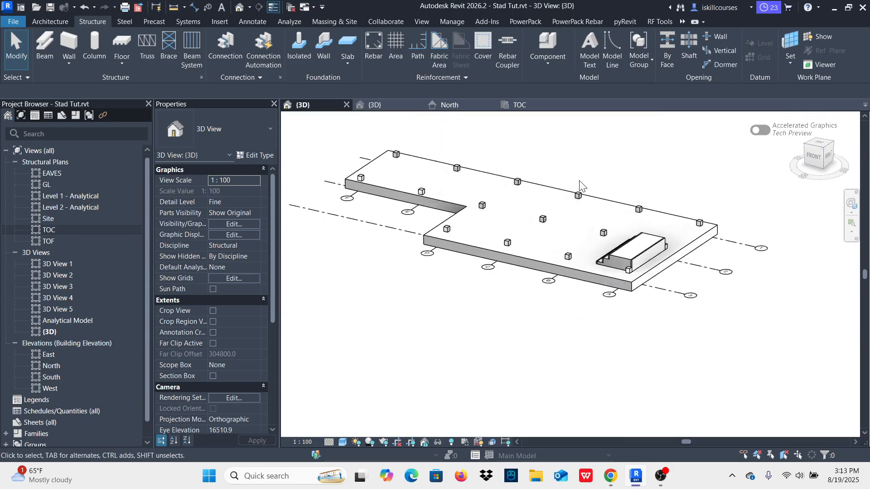
scroll(582, 186, up, 4)
scroll(534, 266, down, 3)
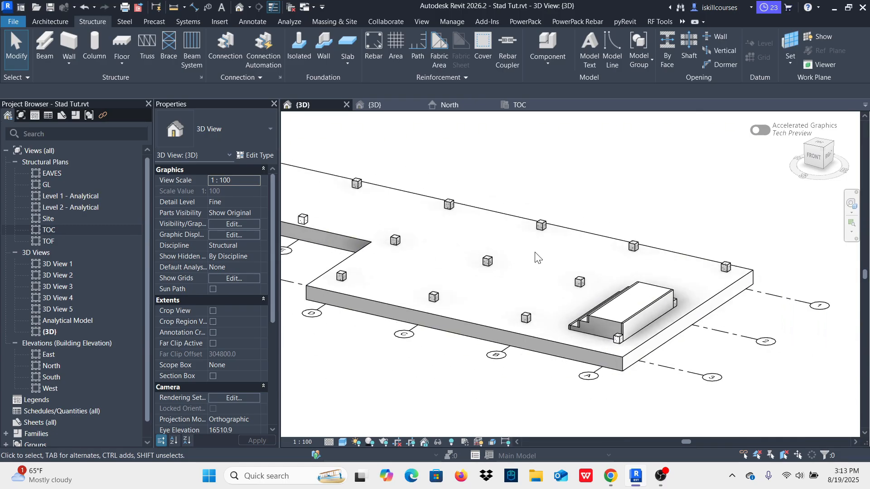
Step: In the TOC plan, set up a vertical UC203X203X46 structural column with its height running up to EAVES
click(521, 105)
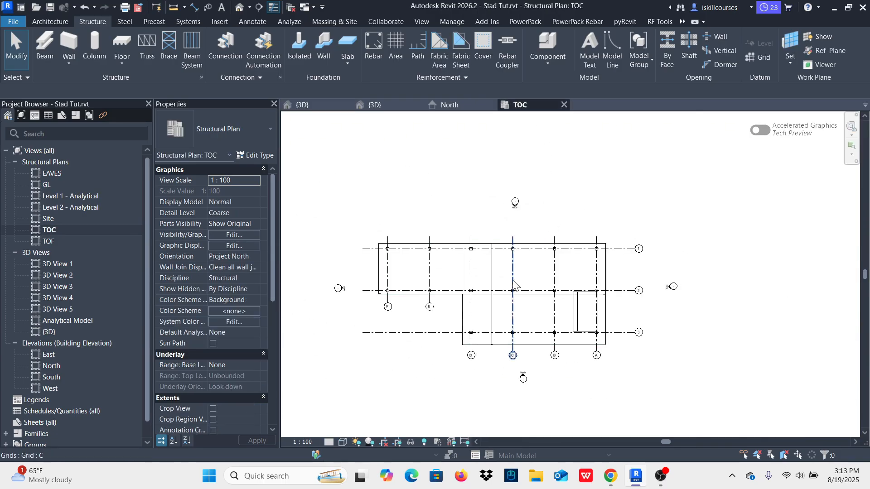
scroll(476, 294, up, 2)
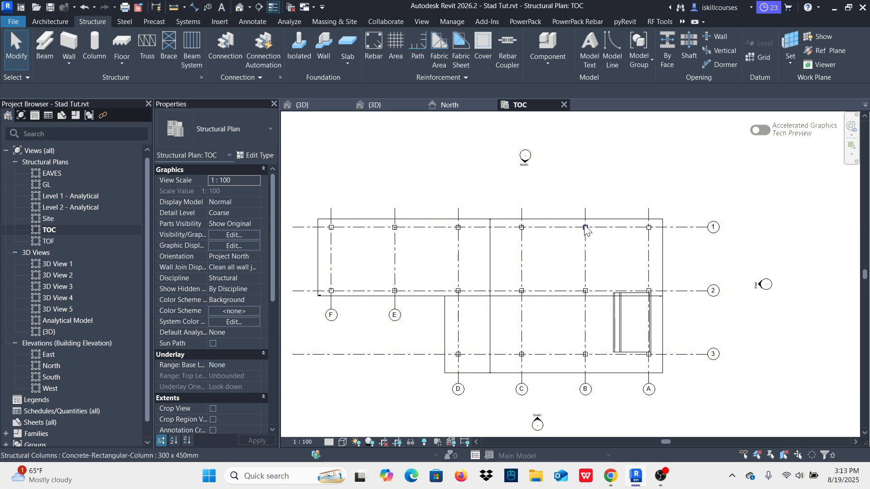
scroll(586, 231, down, 1)
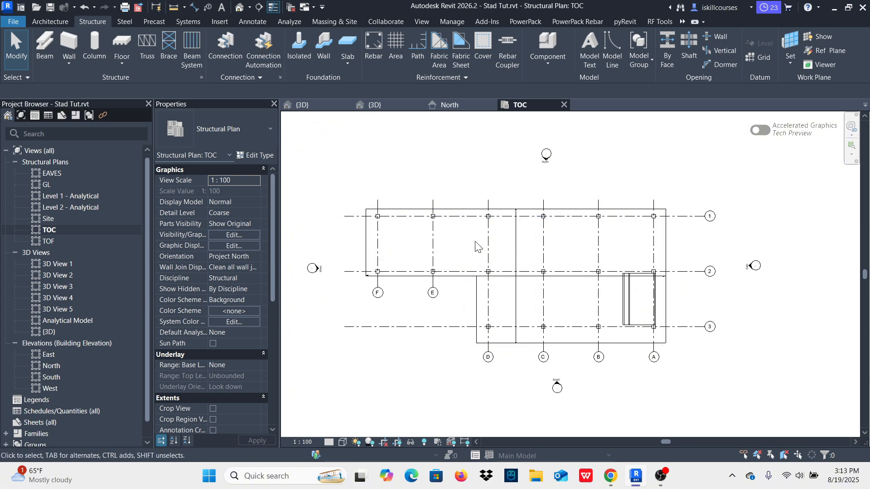
click(95, 50)
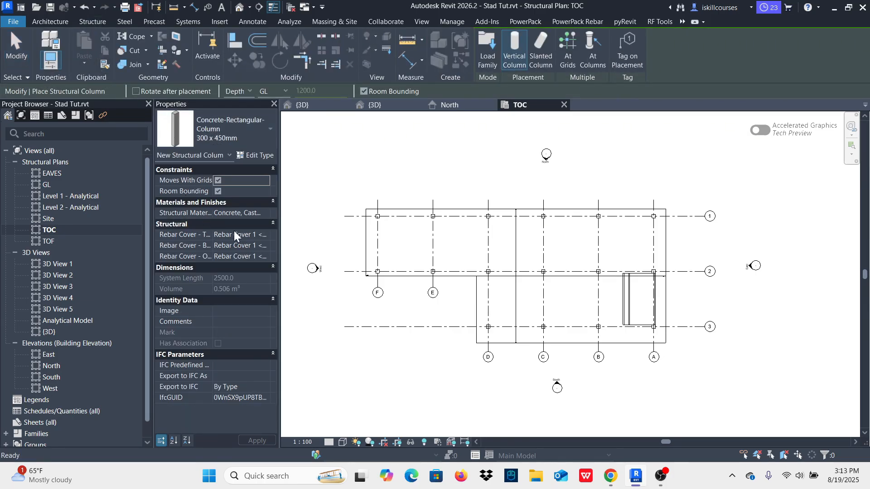
click(263, 132)
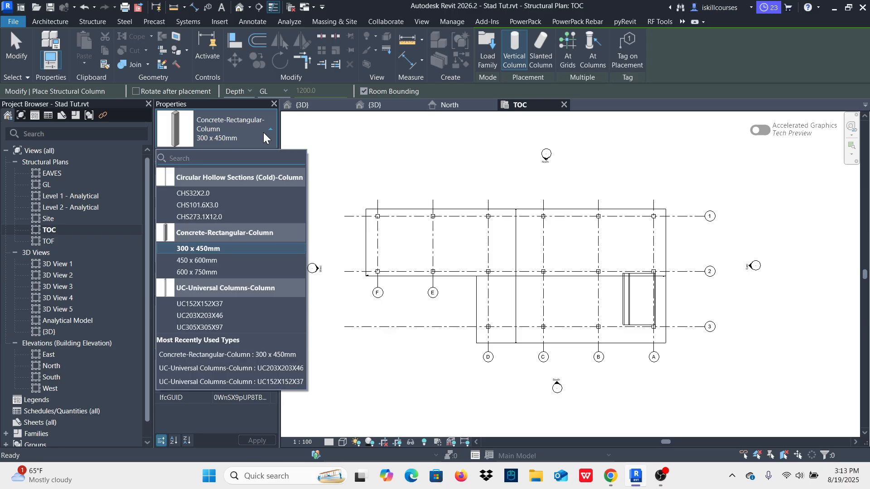
click(206, 317)
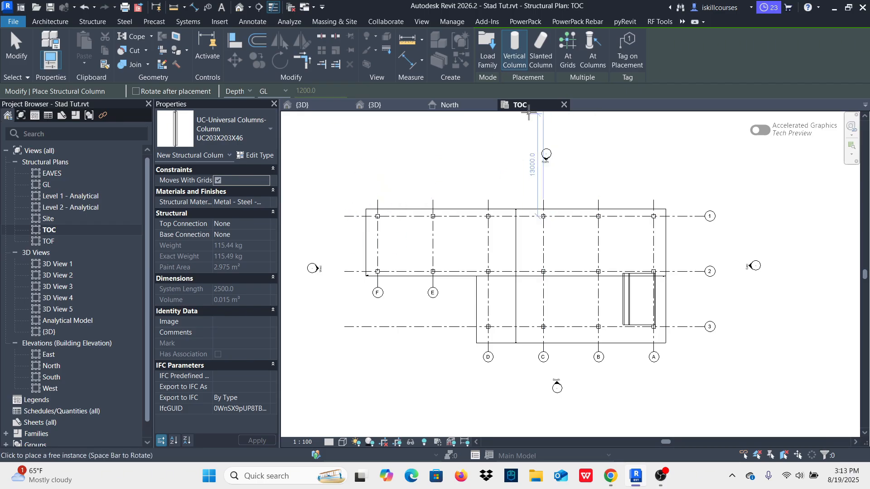
click(249, 91)
click(239, 112)
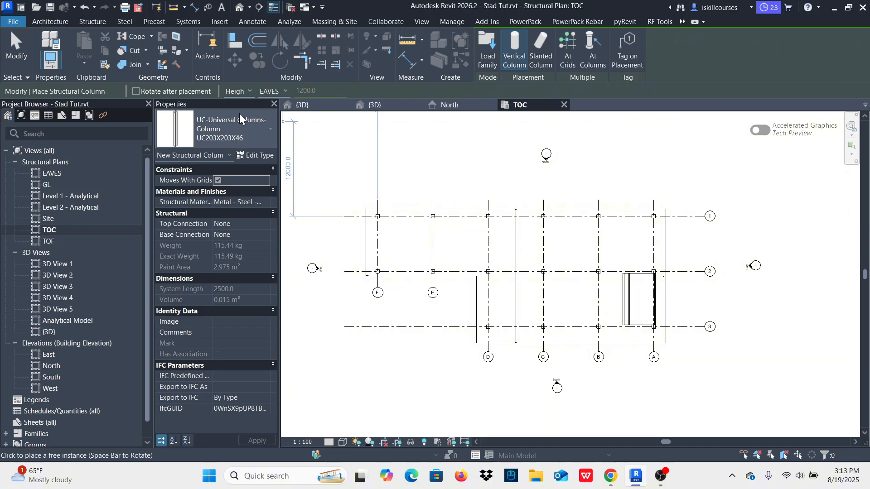
click(285, 90)
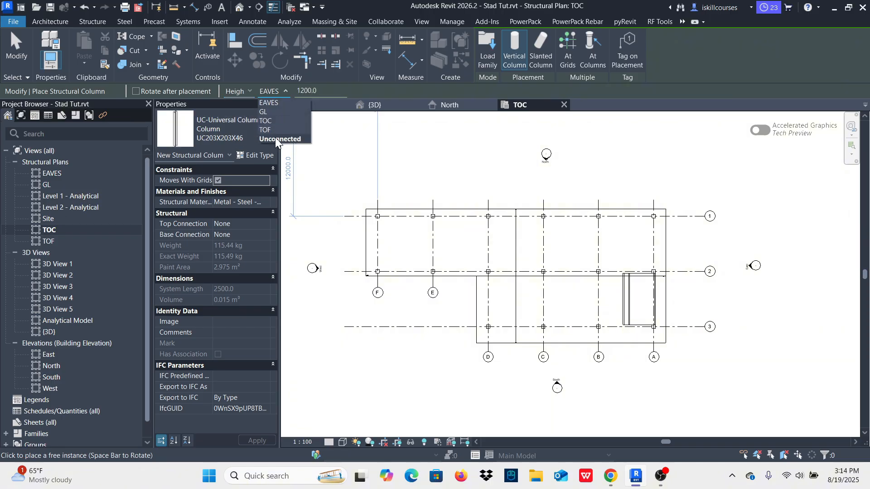
click(267, 103)
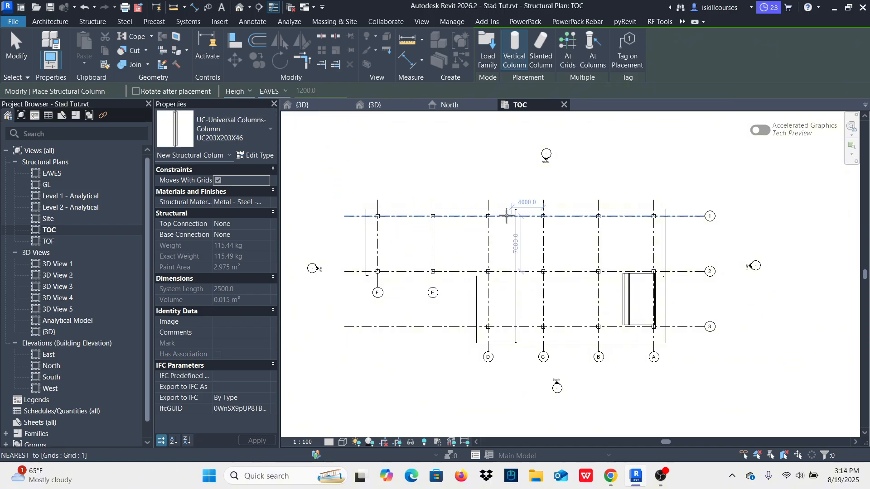
Step: Place the steel columns at the intersections of grid 1 with grids A to F and finish the placement
scroll(448, 218, up, 10)
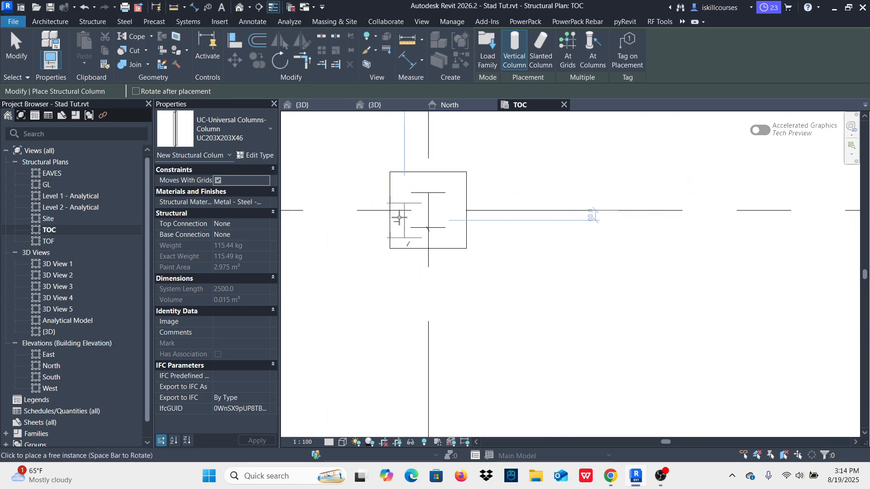
scroll(385, 219, down, 8)
scroll(386, 219, down, 1)
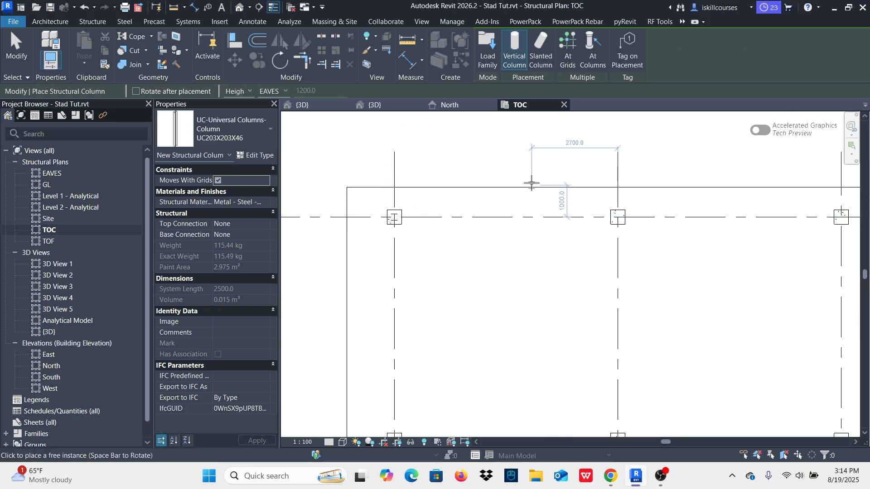
click(570, 42)
scroll(353, 240, down, 4)
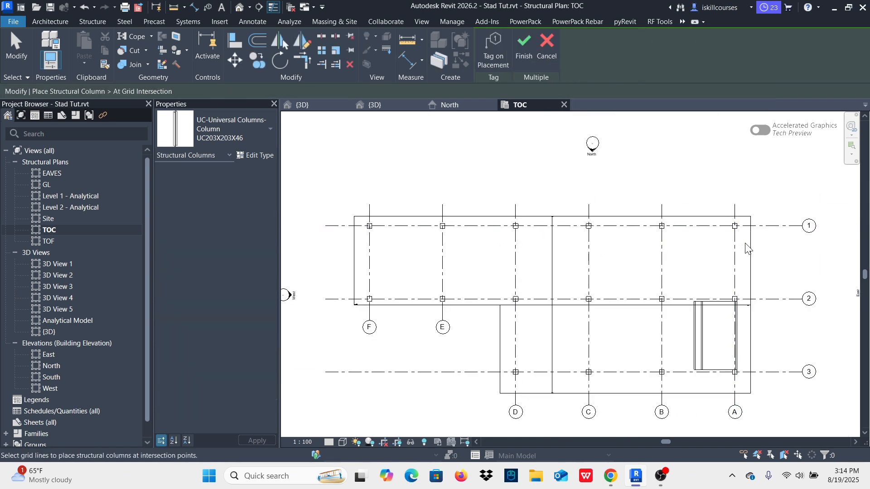
drag(748, 248, 356, 222)
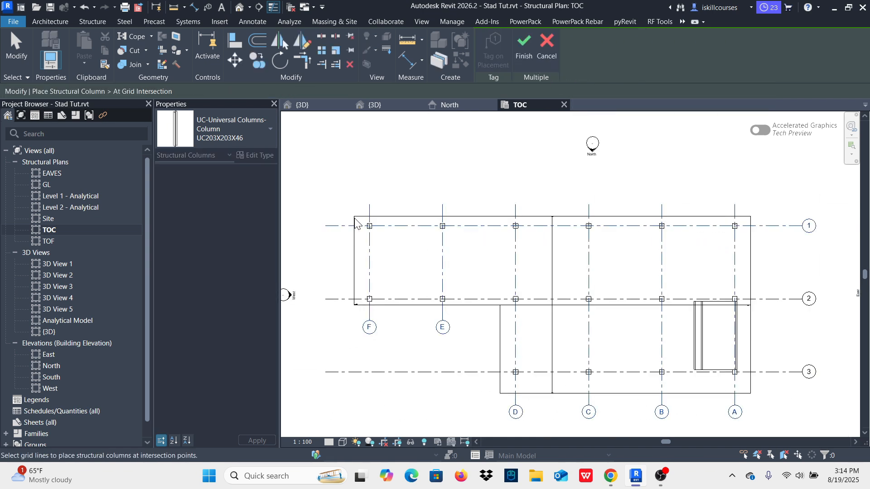
scroll(598, 240, up, 8)
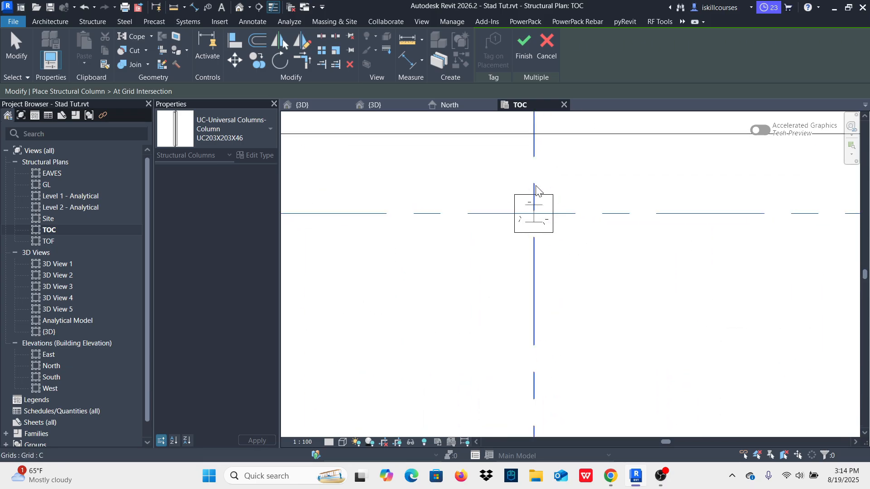
click(521, 43)
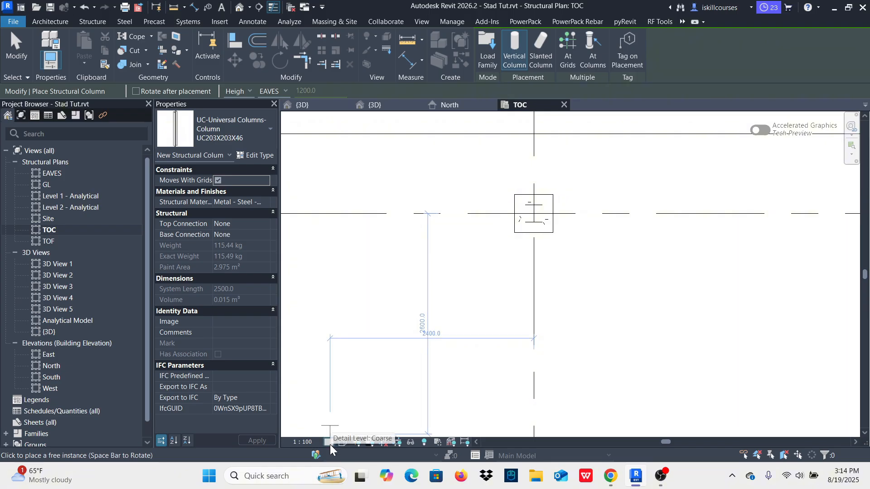
Step: Set the TOC plan's detail level to Fine, check the column section on grid 1 and end column placement
click(329, 442)
click(341, 428)
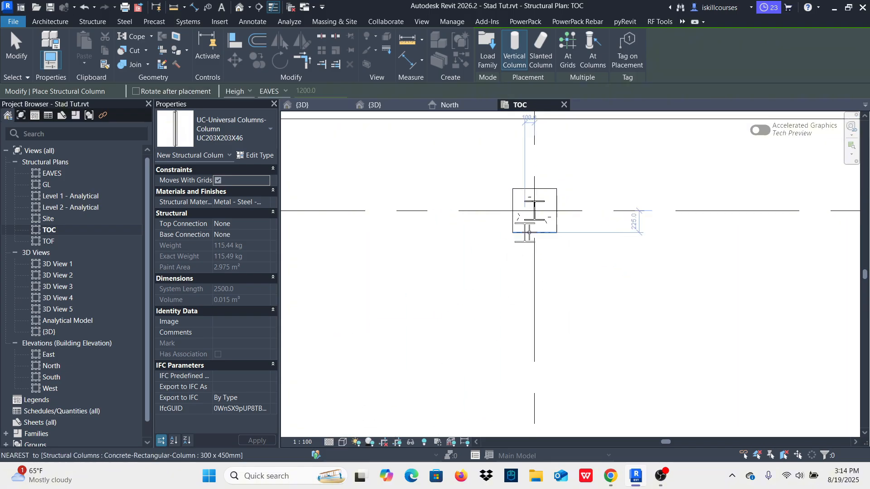
scroll(533, 227, up, 3)
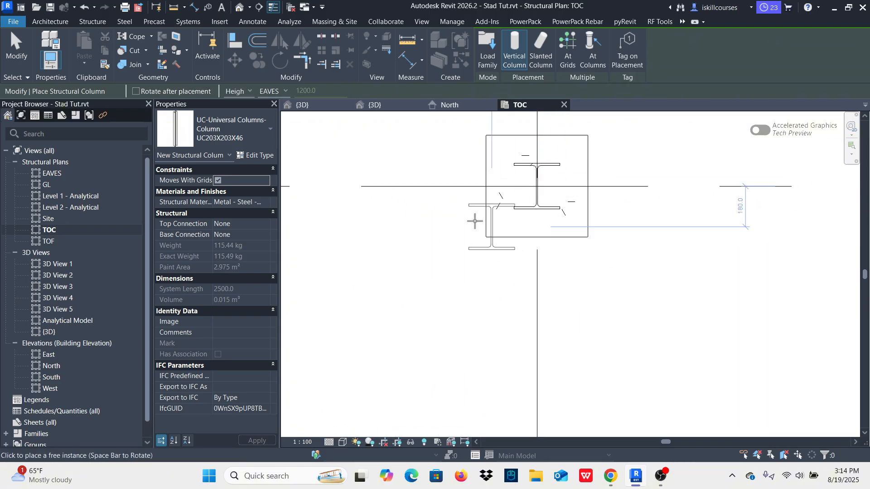
key(Escape)
key(Escape)
scroll(540, 262, down, 2)
scroll(540, 262, down, 5)
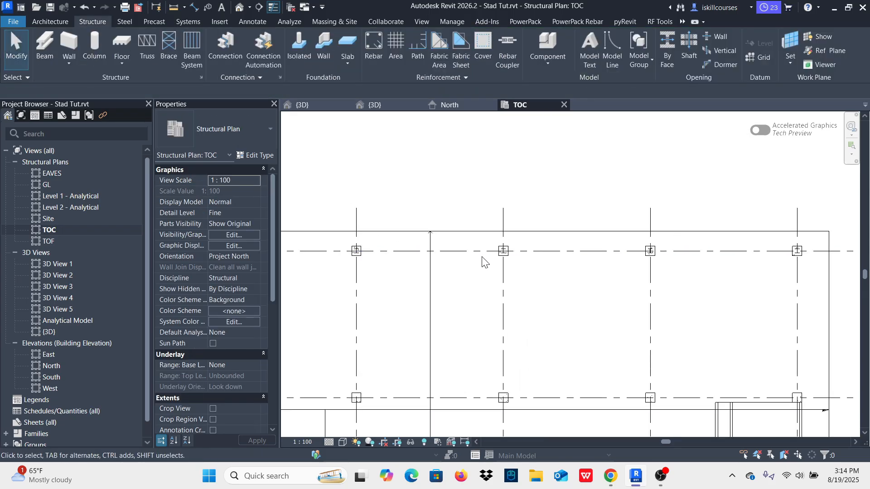
Step: Examine in 3D how the grid 1 steel columns sit on their concrete columns and compare them with the finished stand model
click(304, 105)
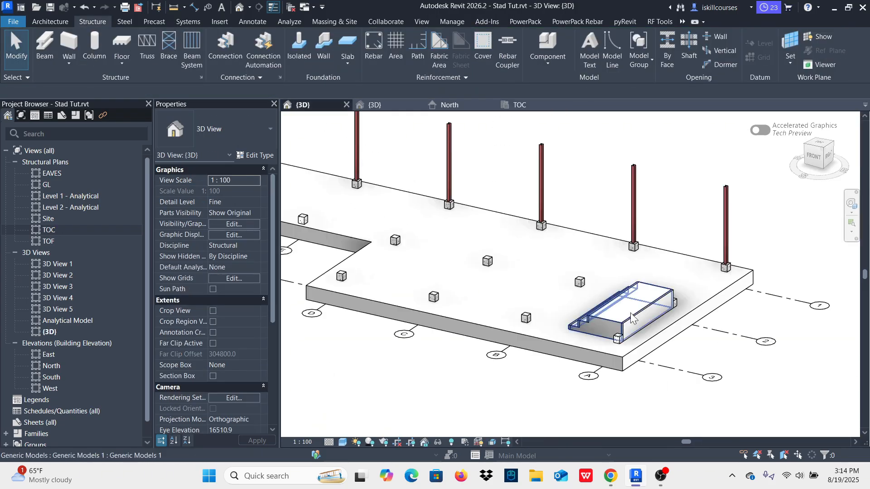
scroll(687, 253, down, 2)
scroll(688, 253, up, 5)
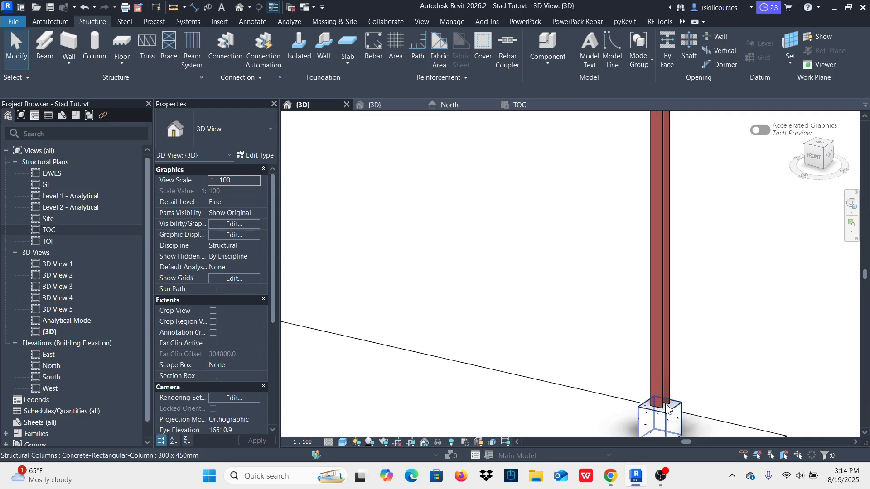
scroll(649, 312, down, 4)
scroll(657, 337, up, 3)
scroll(663, 349, up, 2)
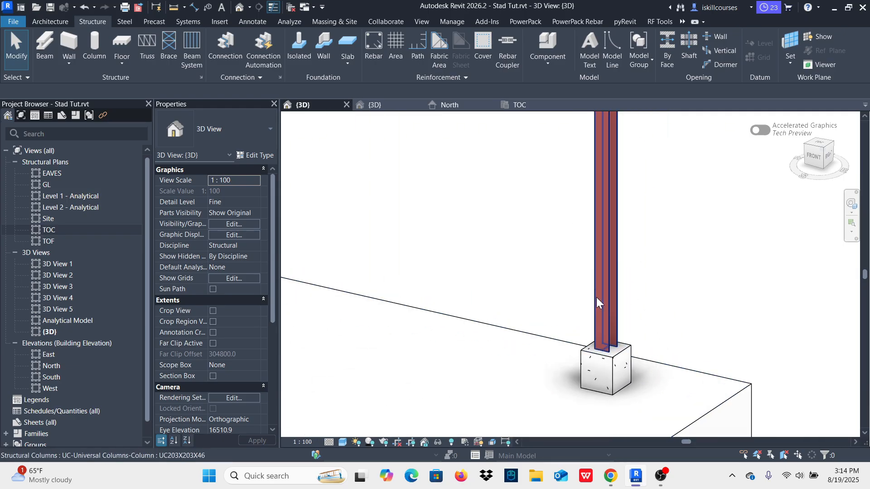
scroll(596, 297, down, 5)
scroll(621, 304, up, 4)
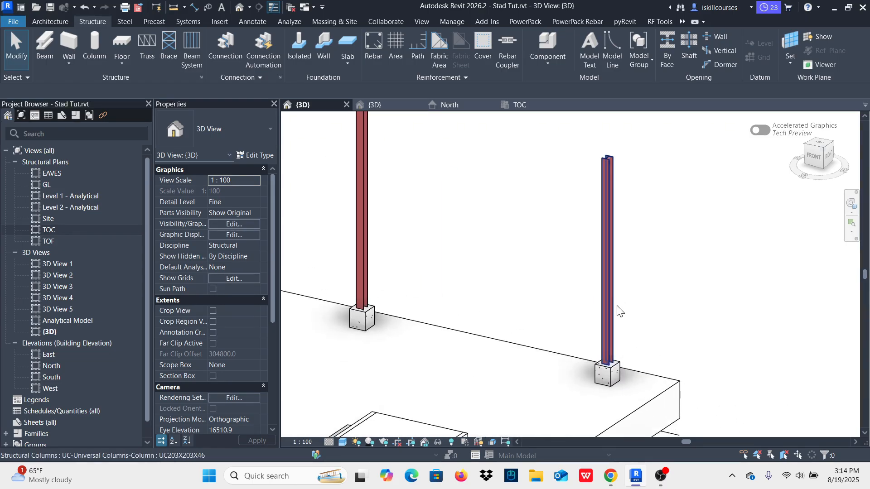
scroll(598, 294, down, 3)
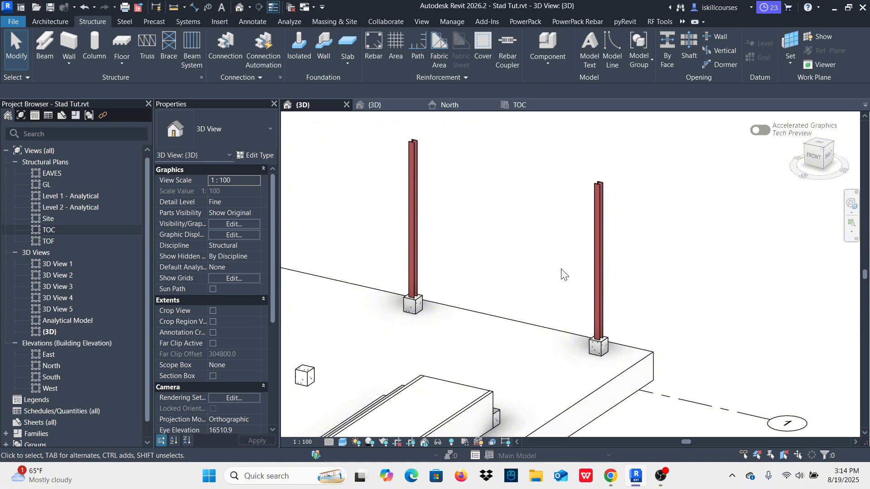
scroll(565, 276, down, 4)
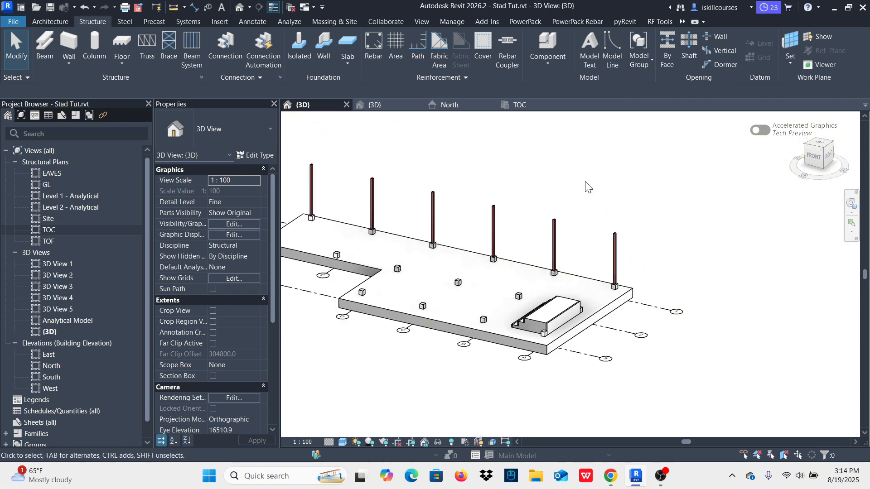
click(374, 105)
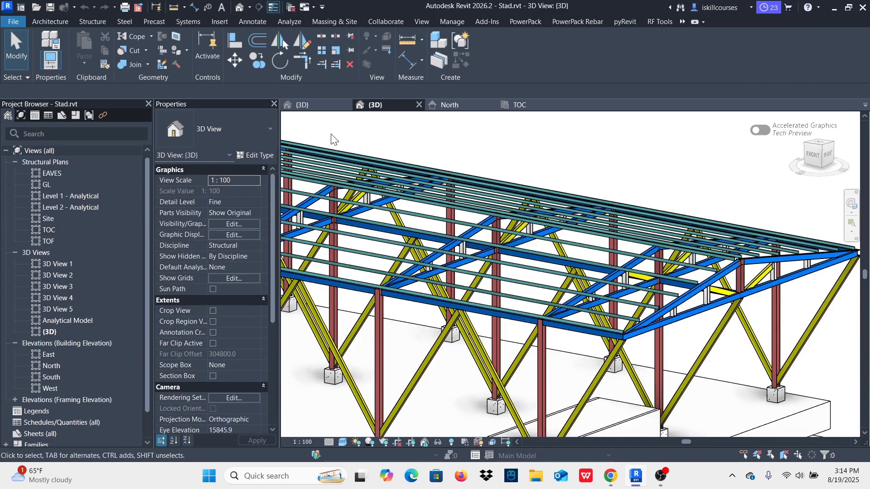
click(302, 105)
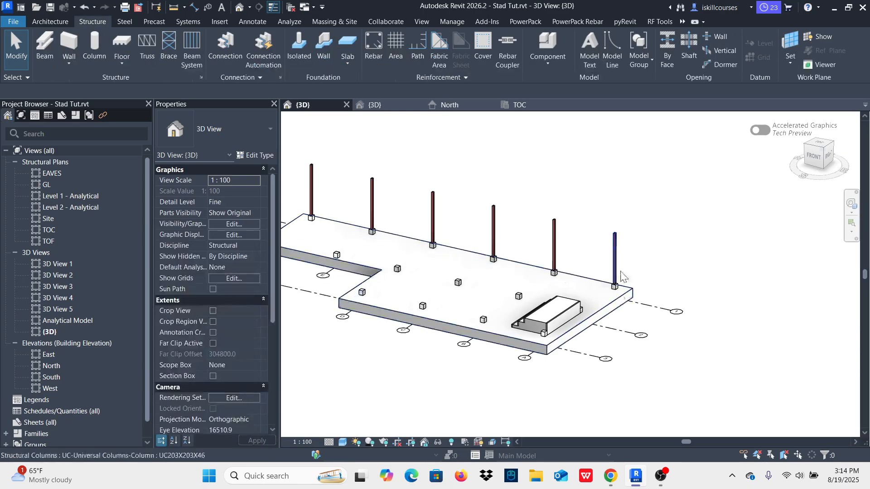
scroll(616, 277, up, 5)
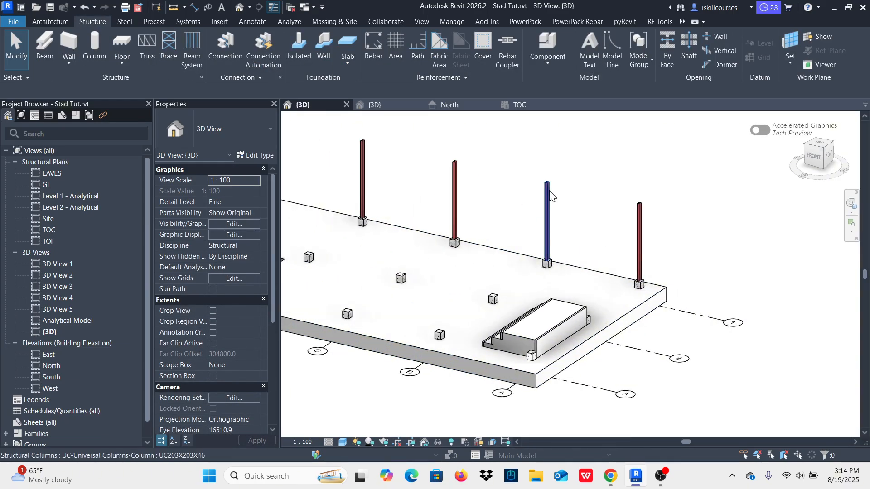
scroll(632, 192, up, 3)
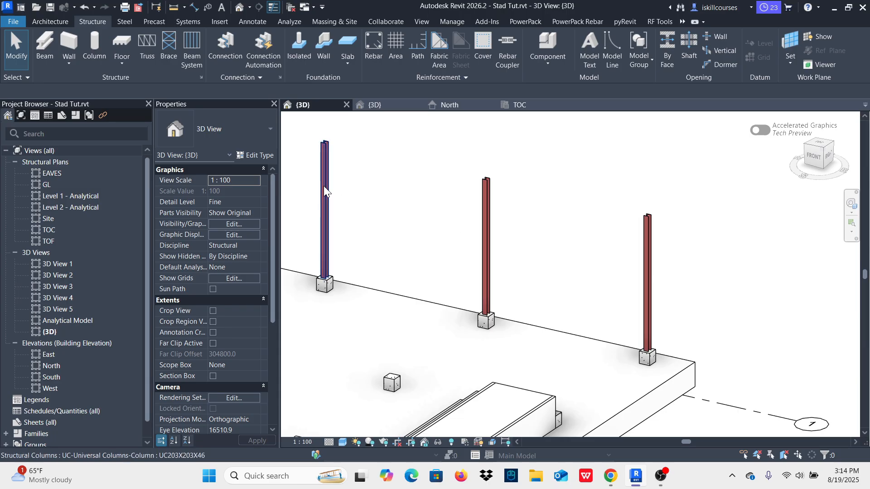
Step: Start a structural beam in the 3D view using the UB-Universal Beams type UB203X133X25
click(43, 44)
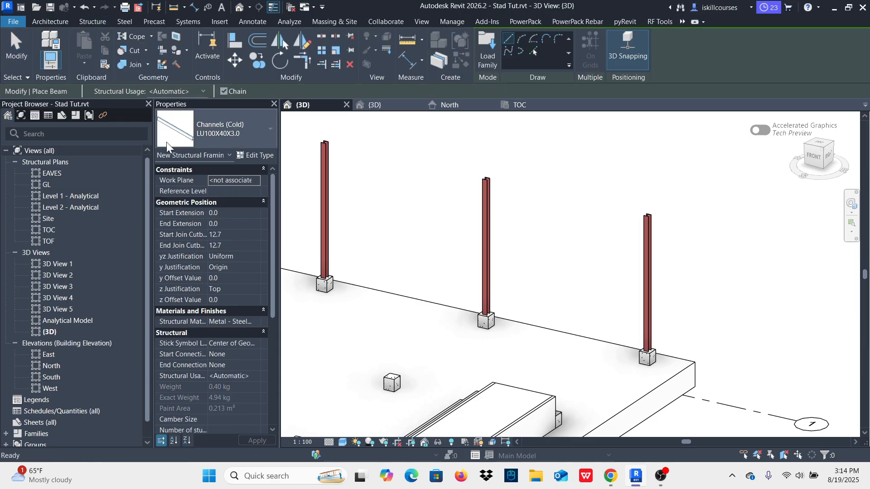
click(264, 131)
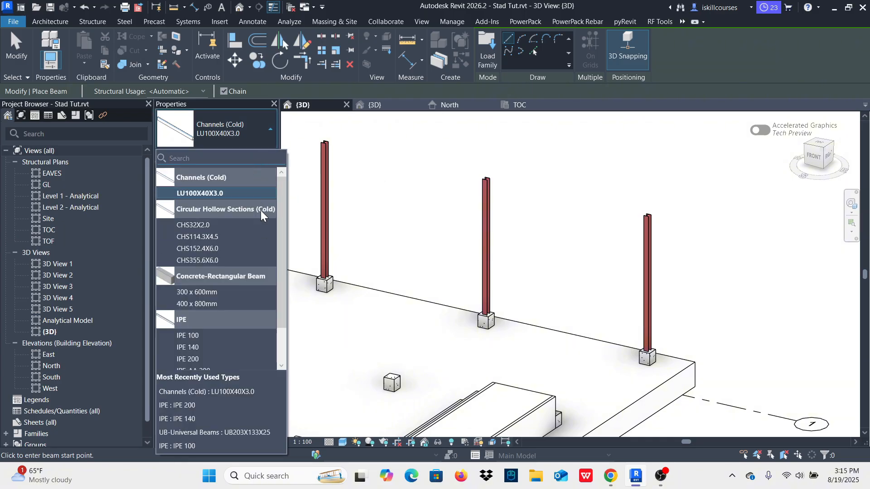
scroll(236, 328, down, 2)
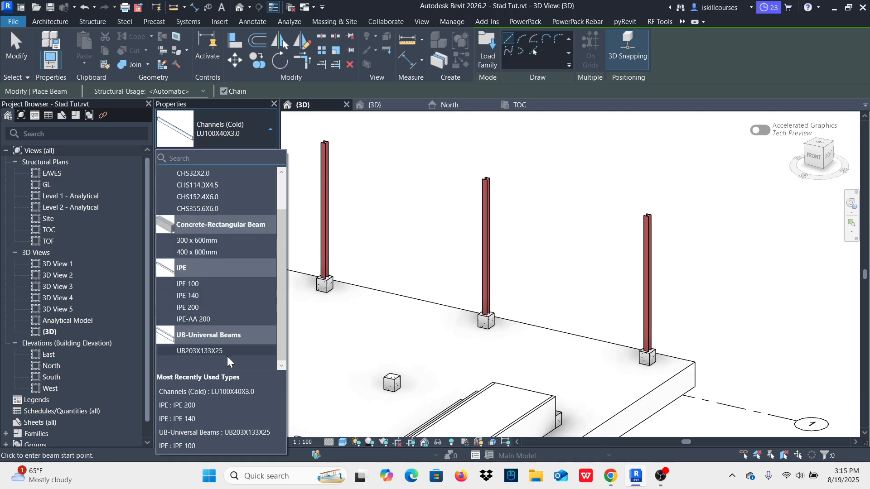
mouse_move(201, 355)
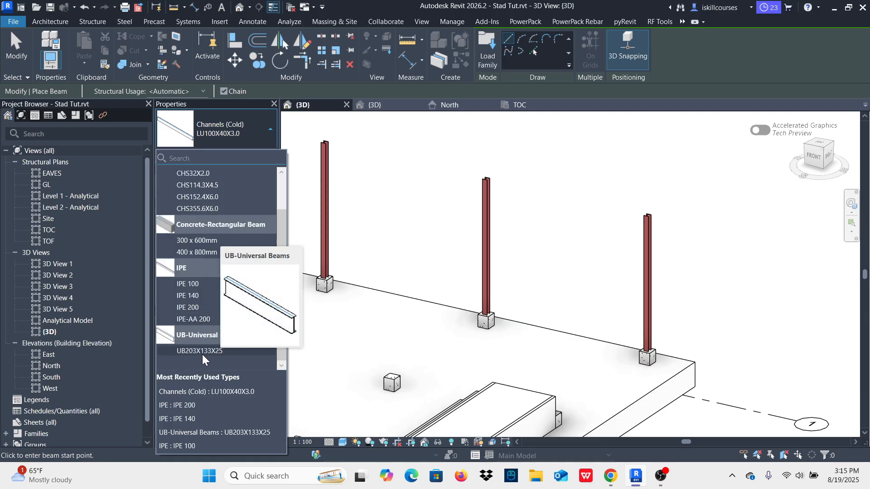
click(202, 353)
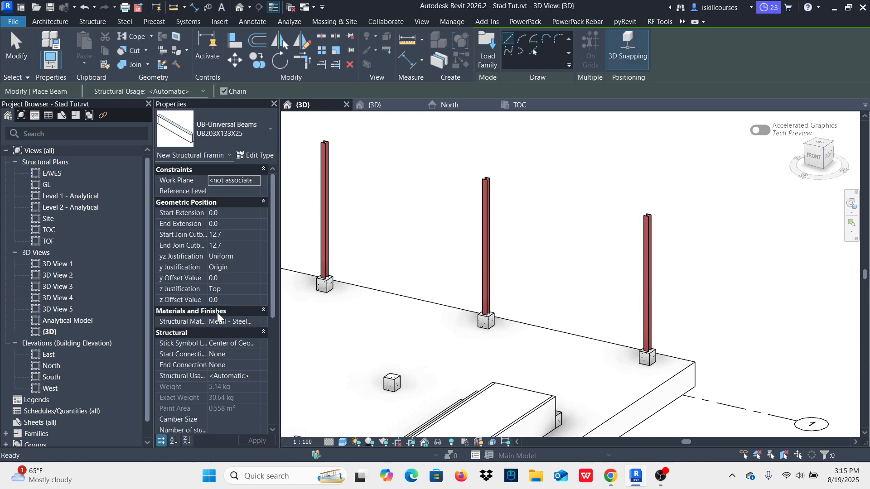
Step: Draw a continuous chain of beams joining the tops of the six grid 1 steel columns, from grid A to grid F
scroll(577, 300, down, 2)
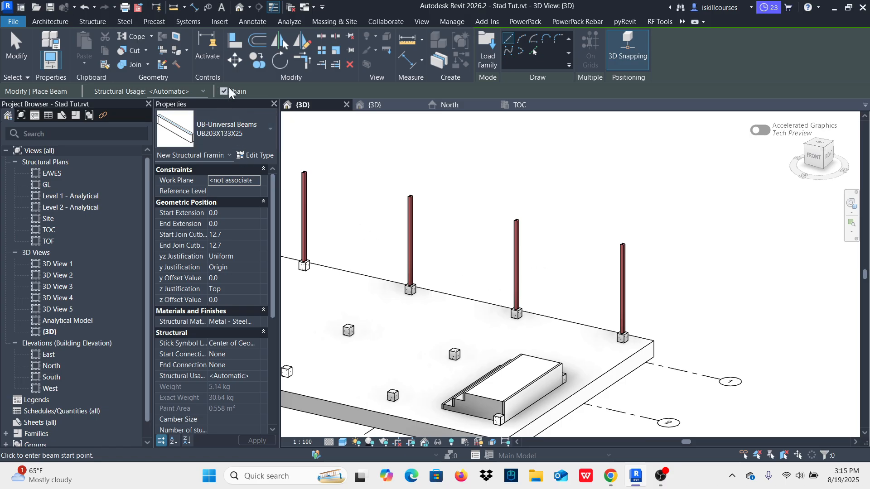
scroll(605, 249, up, 5)
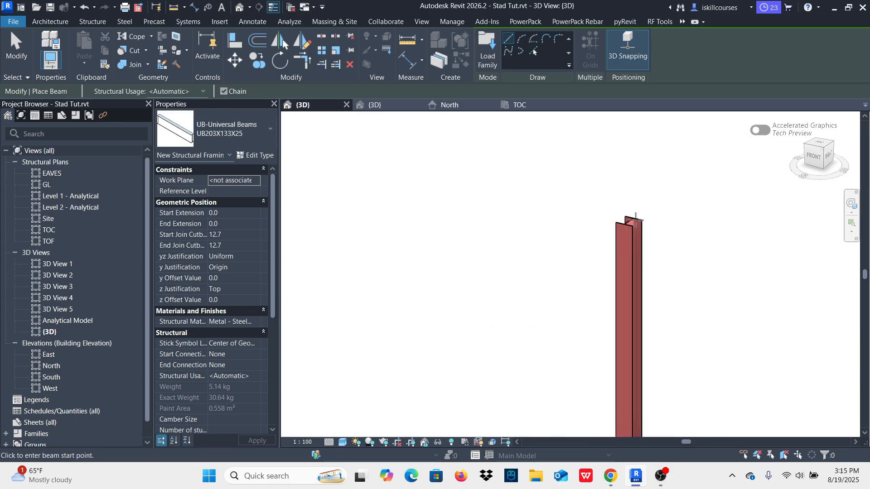
click(636, 218)
scroll(675, 262, down, 4)
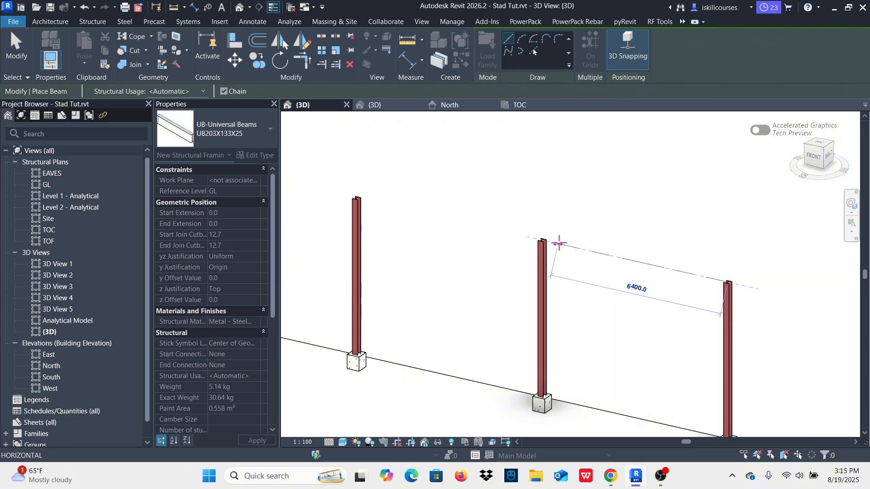
click(542, 240)
scroll(558, 254, down, 3)
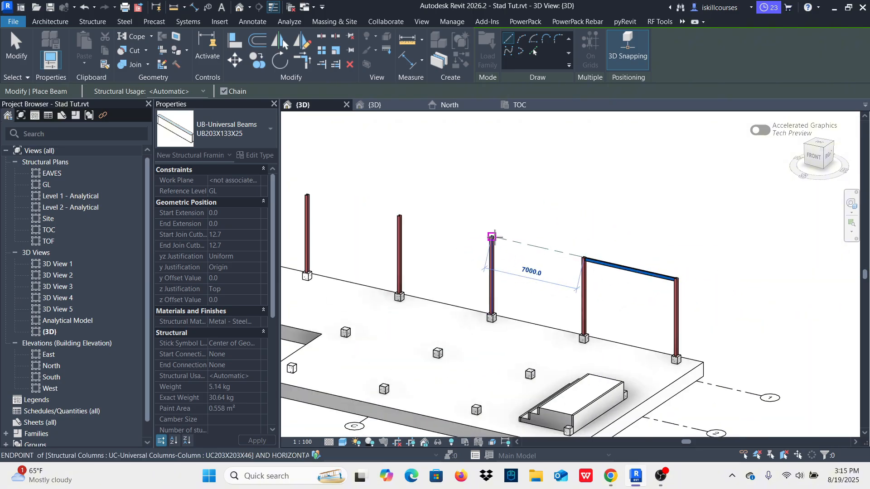
click(492, 236)
click(399, 216)
scroll(427, 250, down, 3)
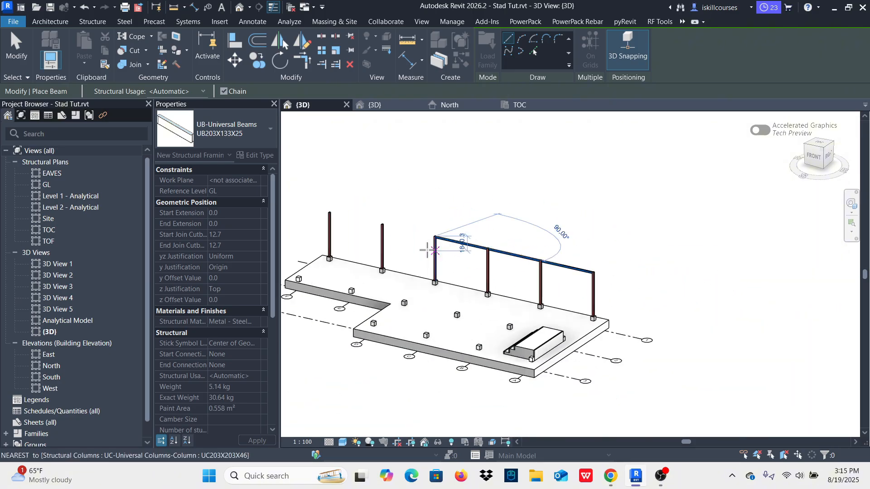
click(383, 225)
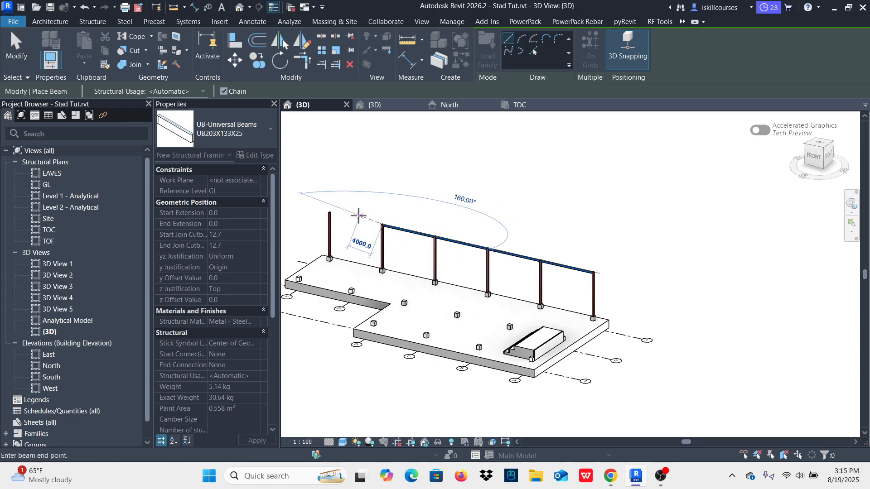
click(330, 212)
scroll(589, 270, up, 5)
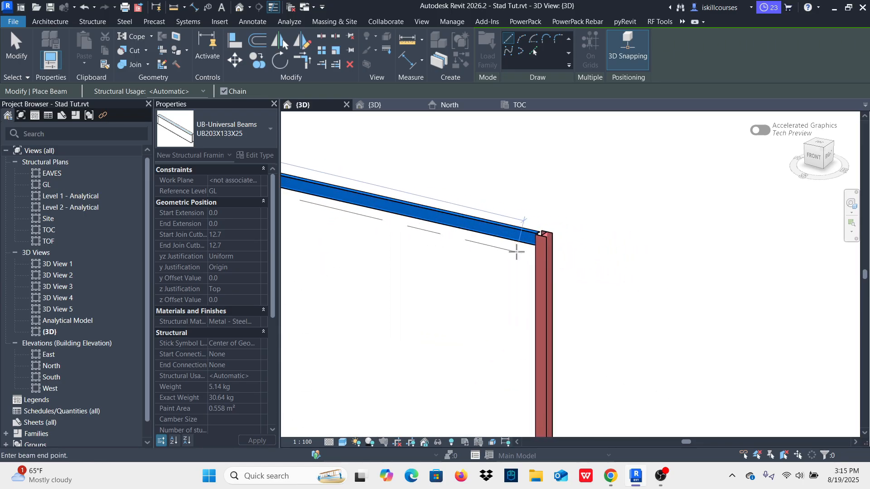
scroll(516, 252, up, 3)
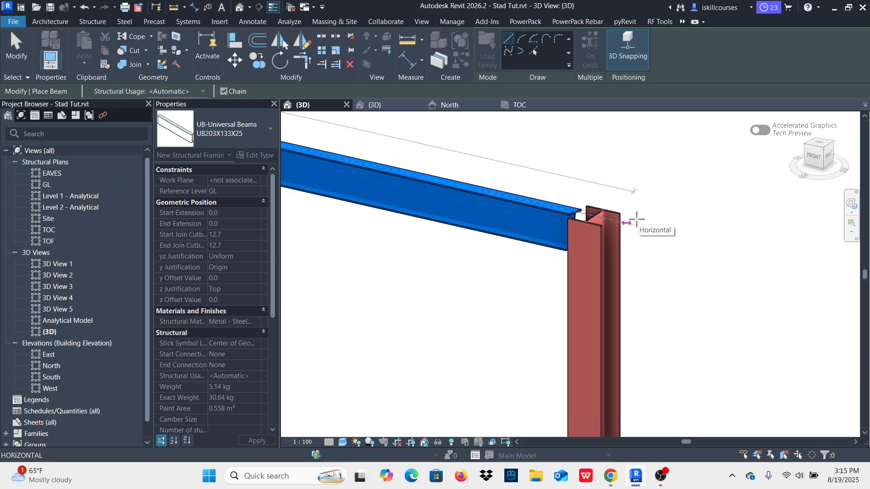
key(Escape)
key(Escape)
Step: In the TOC plan, place a framing elevation attached to grid 1, between grids C and D
scroll(653, 227, down, 5)
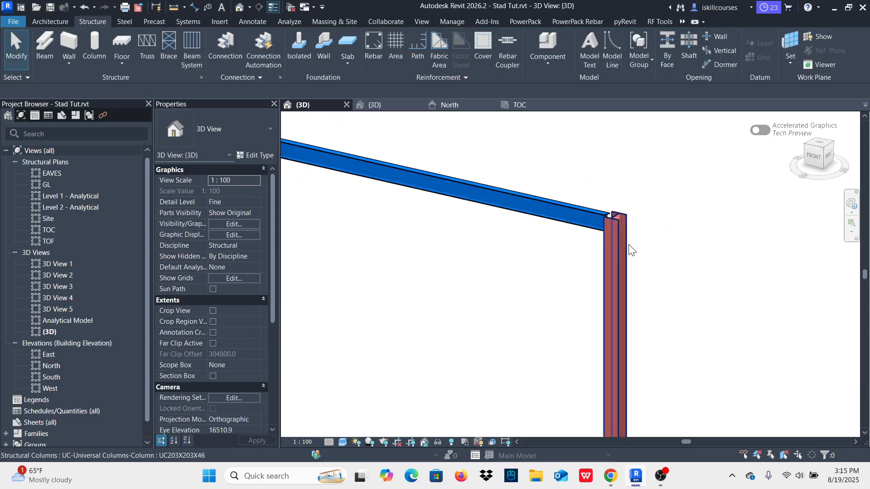
scroll(639, 253, down, 5)
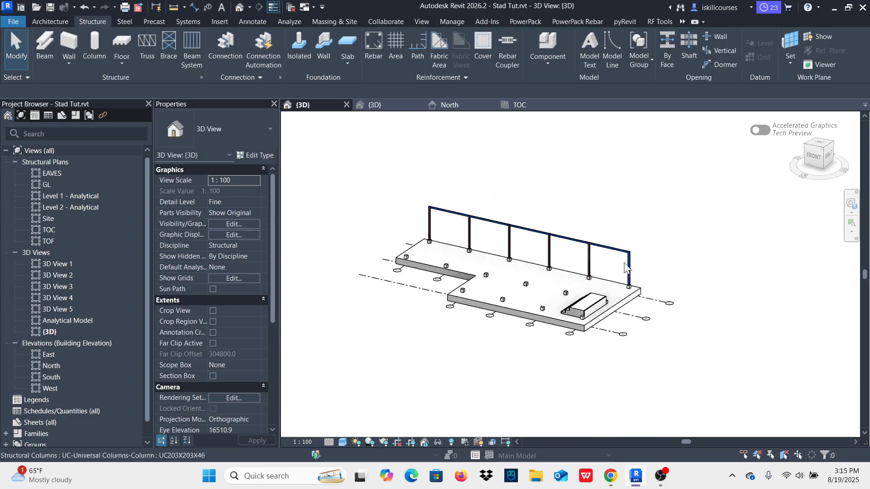
click(520, 105)
scroll(584, 225, down, 2)
scroll(560, 247, up, 2)
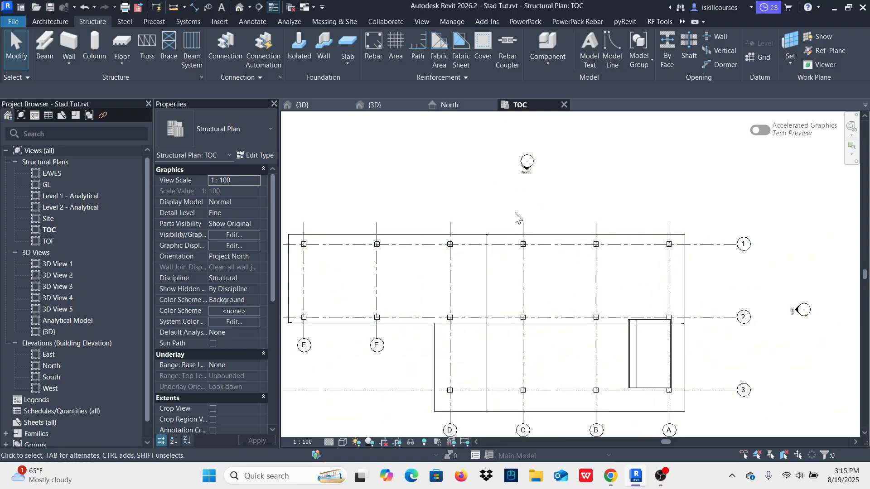
click(422, 21)
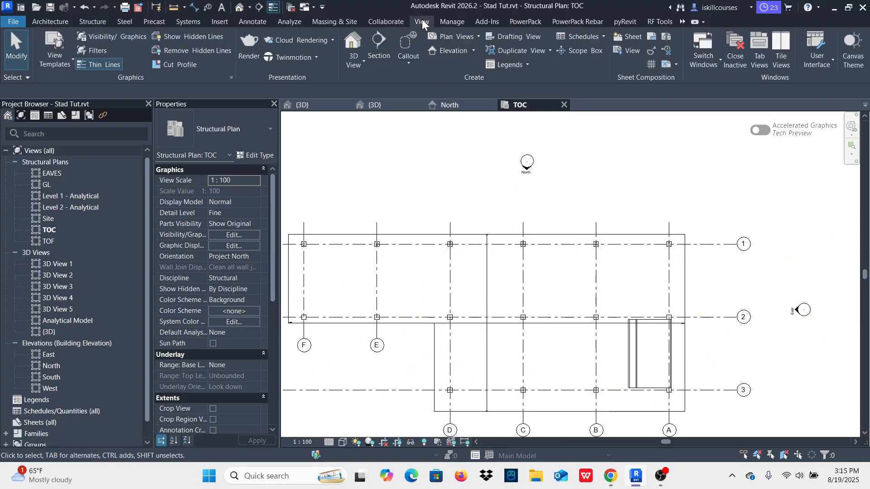
click(473, 50)
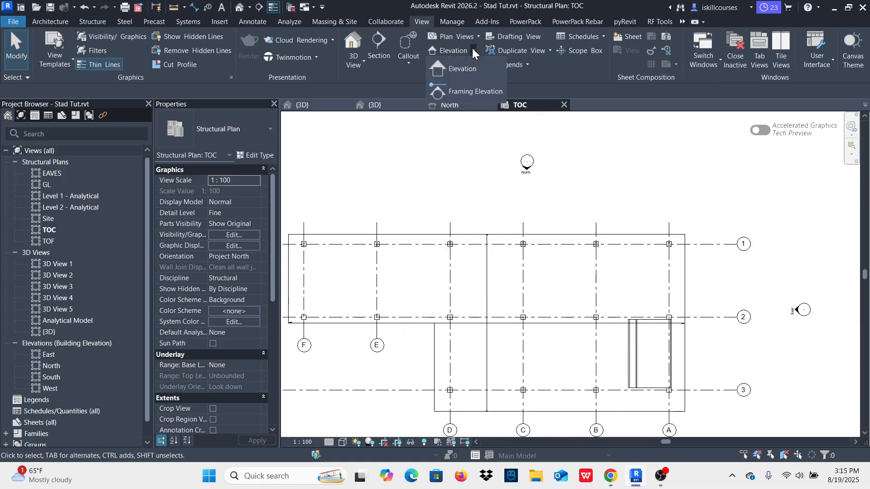
click(464, 92)
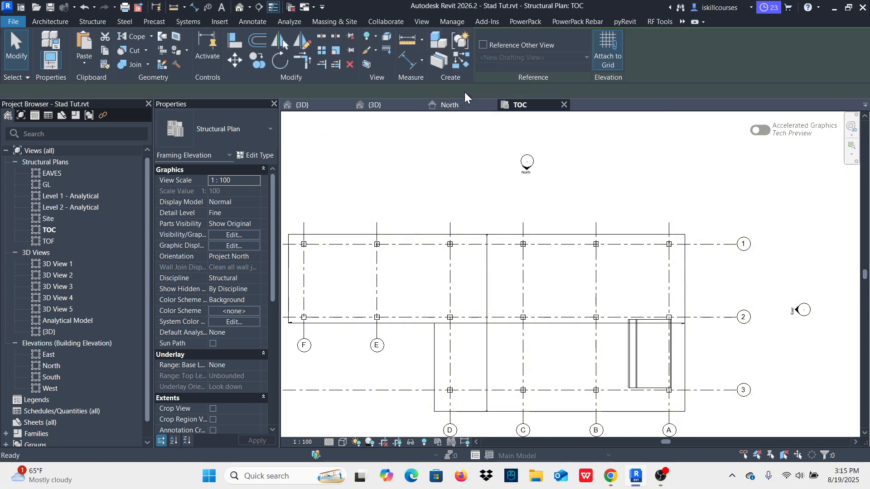
click(501, 245)
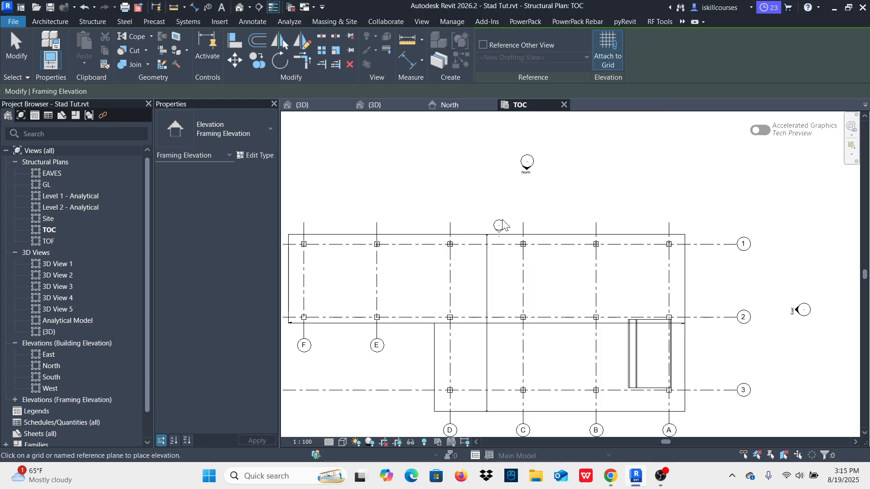
key(Escape)
Step: Open the new grid 1 framing elevation view, Elevation 1 - a
scroll(507, 219, up, 5)
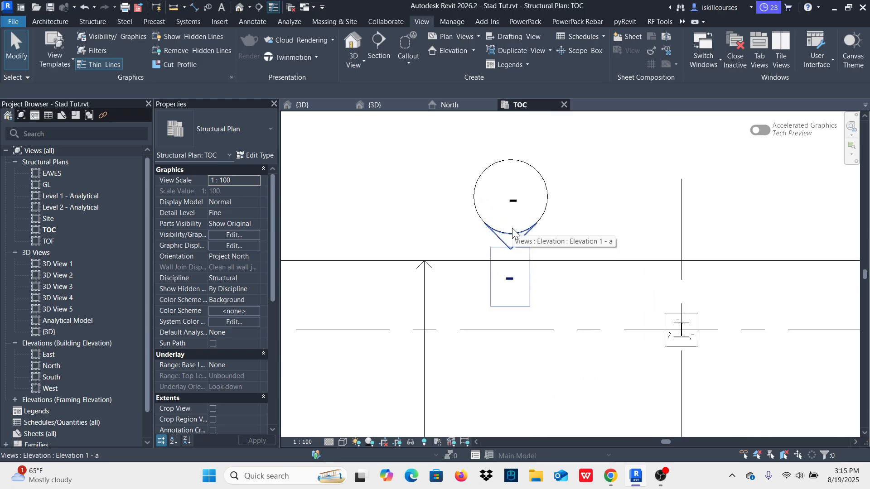
click(15, 399)
scroll(40, 347, down, 1)
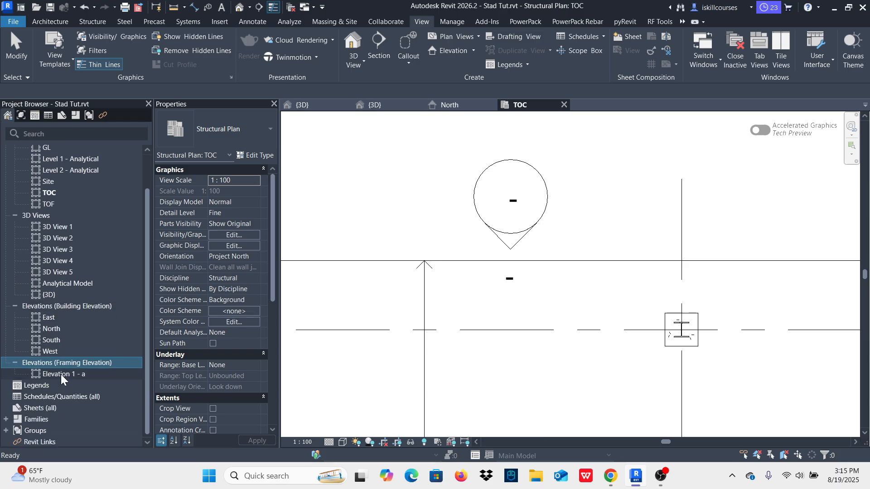
double_click(61, 374)
scroll(492, 254, down, 2)
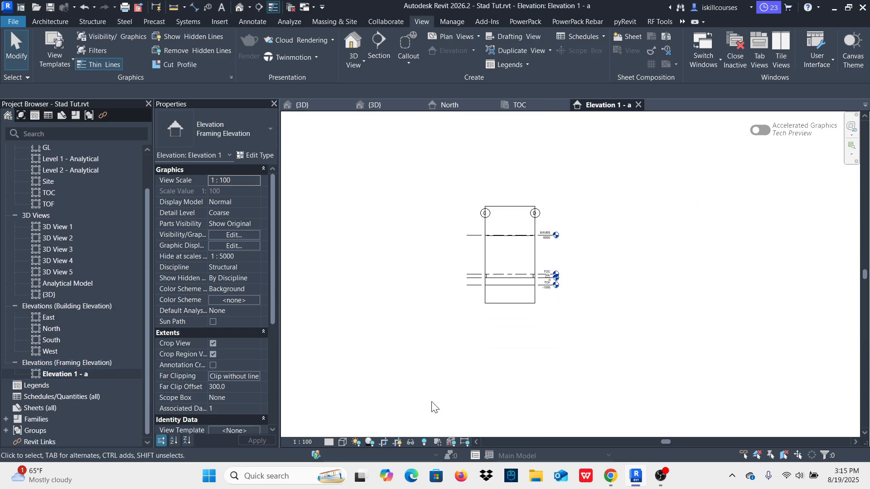
Step: Widen the elevation's crop region on both sides so it covers the whole frame from grid A to grid F
click(535, 254)
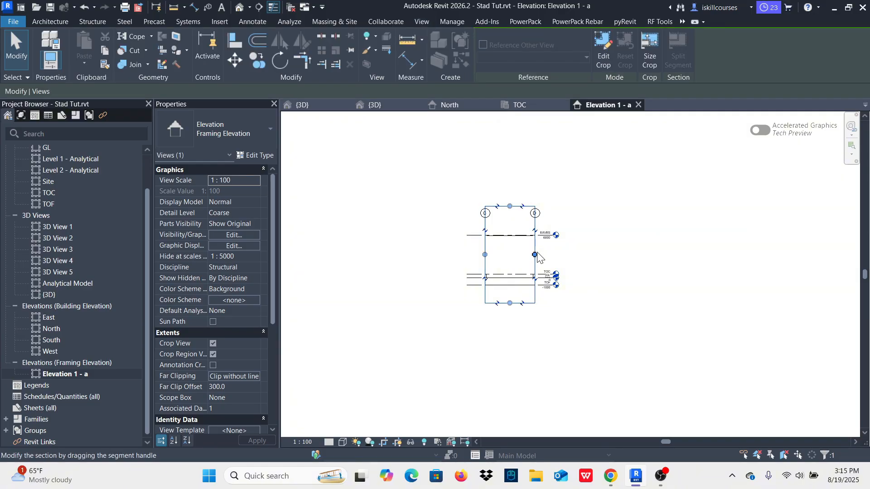
drag(535, 252, 716, 252)
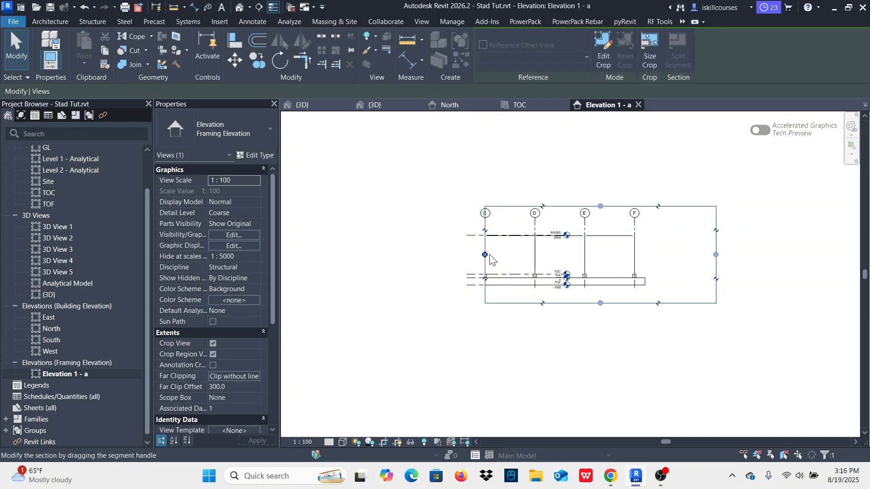
drag(485, 255, 369, 271)
click(418, 346)
Step: Set the framing elevation's detail level to Fine and check the columns and eaves beams
scroll(384, 272, up, 5)
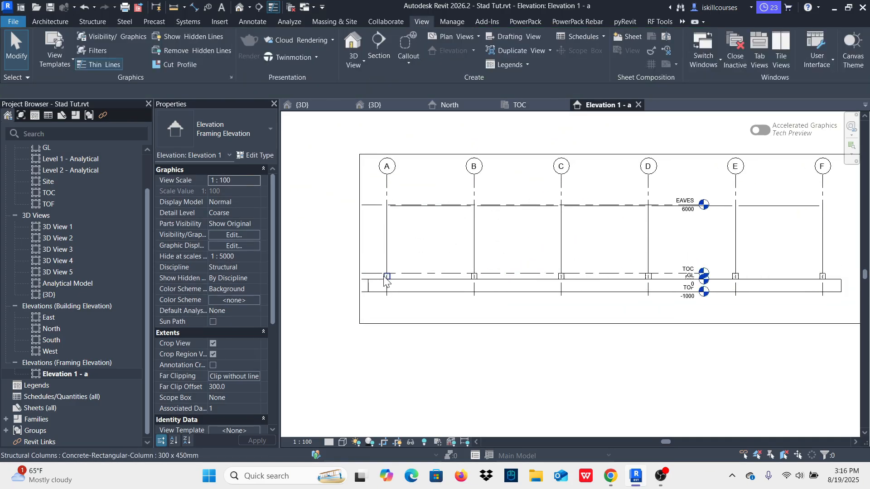
click(329, 441)
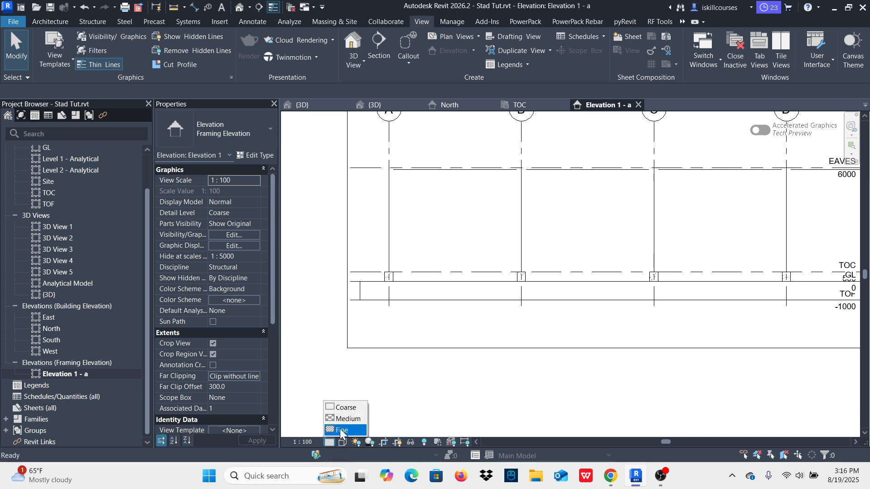
click(348, 430)
scroll(377, 265, down, 3)
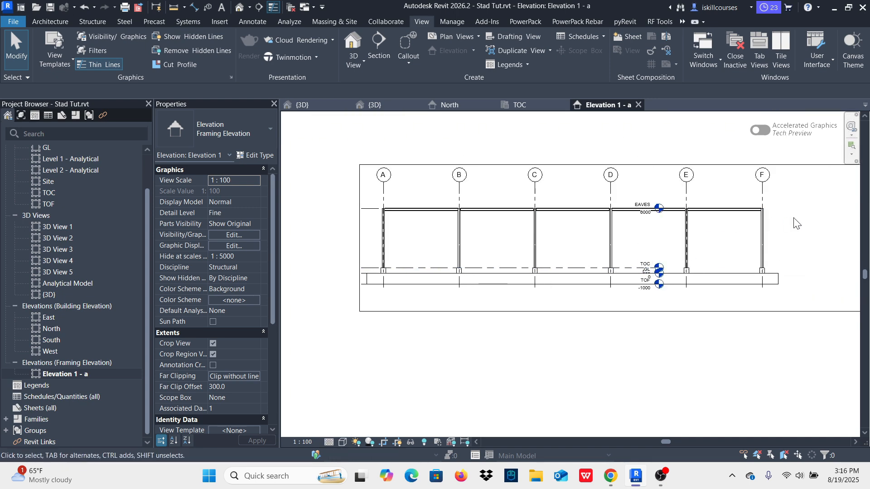
scroll(722, 227, up, 4)
scroll(548, 260, down, 1)
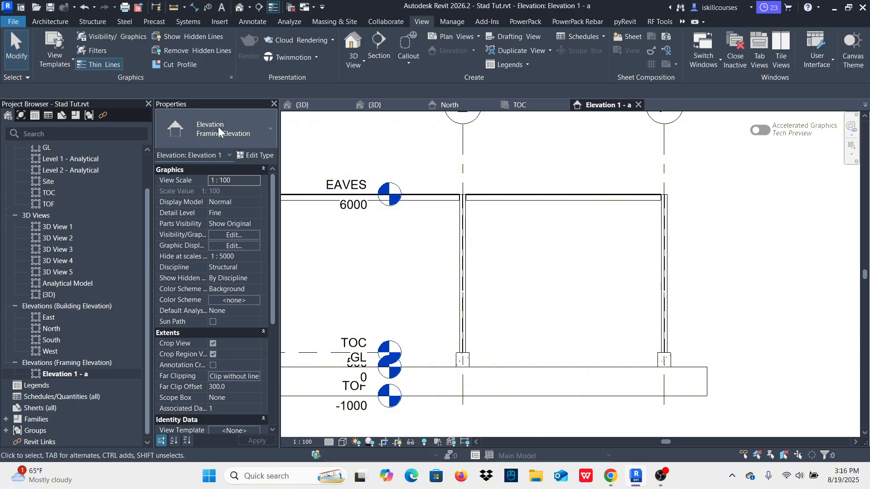
Step: Start a structural beam in the framing elevation using the IPE 200 type
click(87, 21)
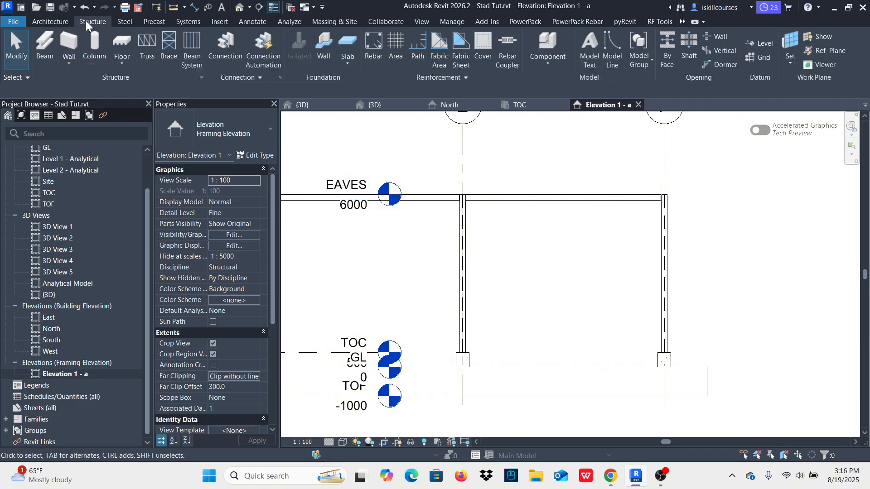
click(42, 40)
click(255, 129)
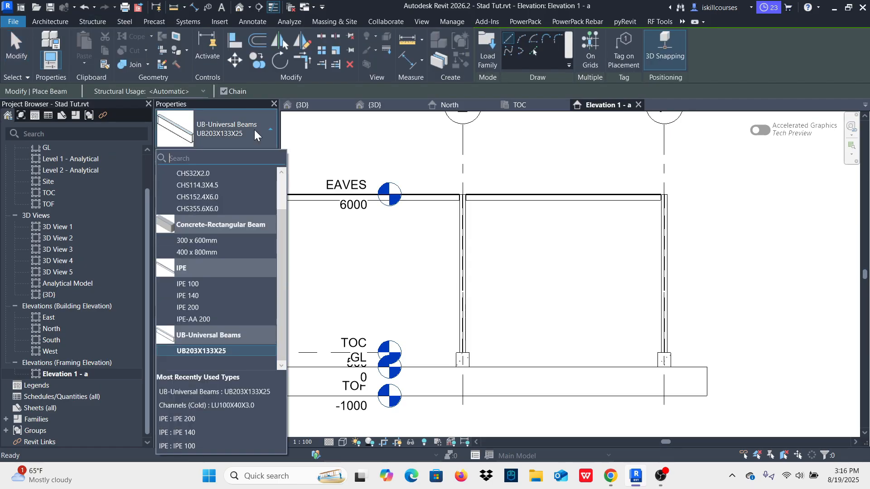
click(197, 307)
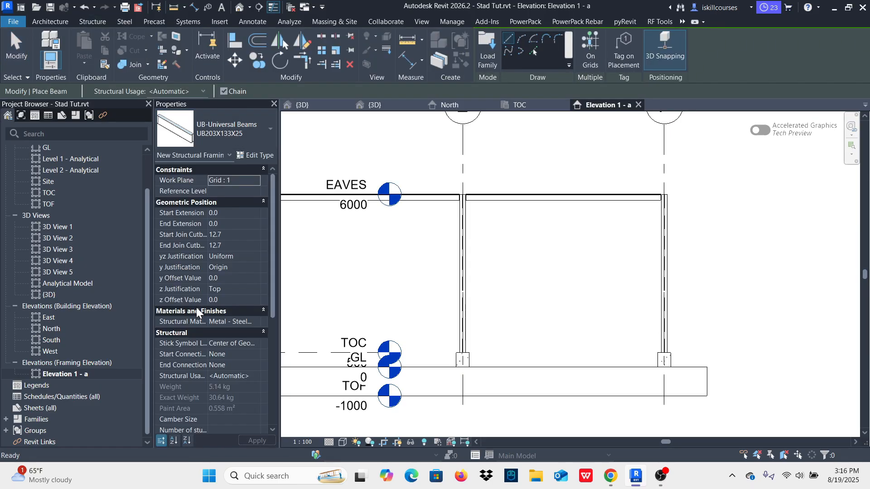
Step: Draw an IPE 200 diagonal brace from 400 mm above TOC on the grid E column up to the middle of the E–F eaves beam
scroll(468, 343, up, 2)
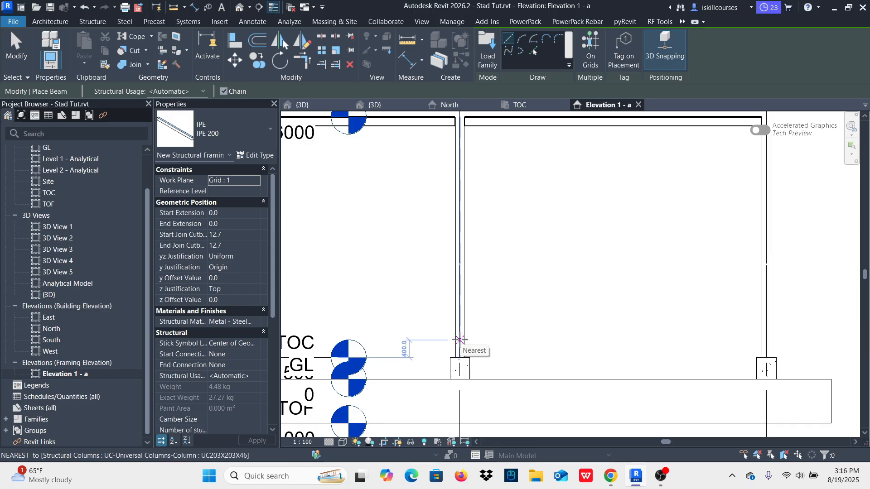
click(460, 340)
scroll(460, 335, down, 2)
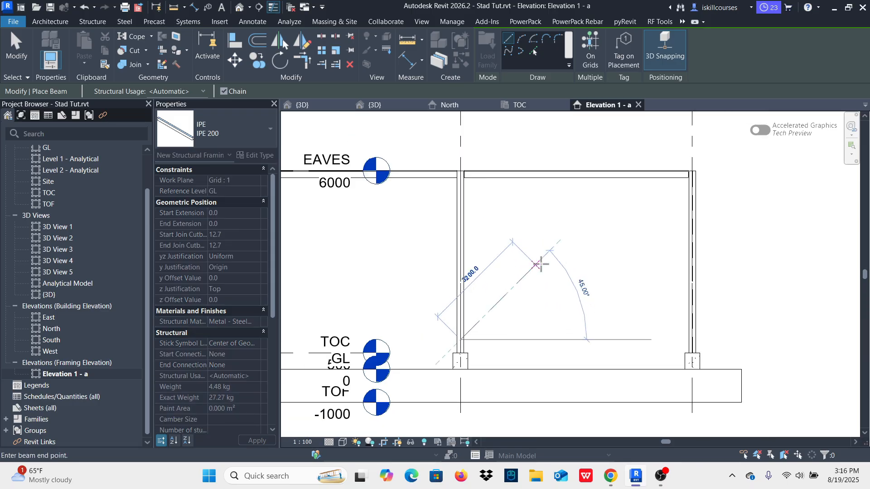
click(577, 172)
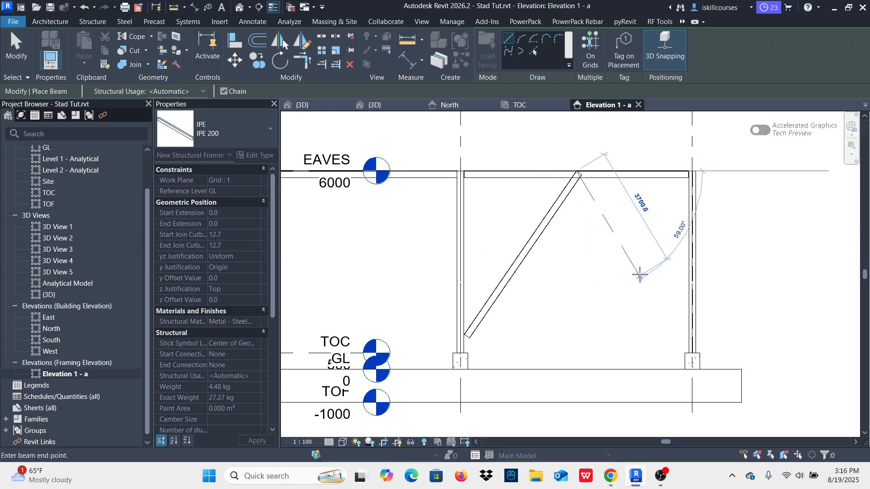
key(Escape)
key(Escape)
Step: Mirror the IPE 200 brace as a copy about a vertical axis midway between grids E and F, using the mid-between-two-points snap override
scroll(563, 291, down, 2)
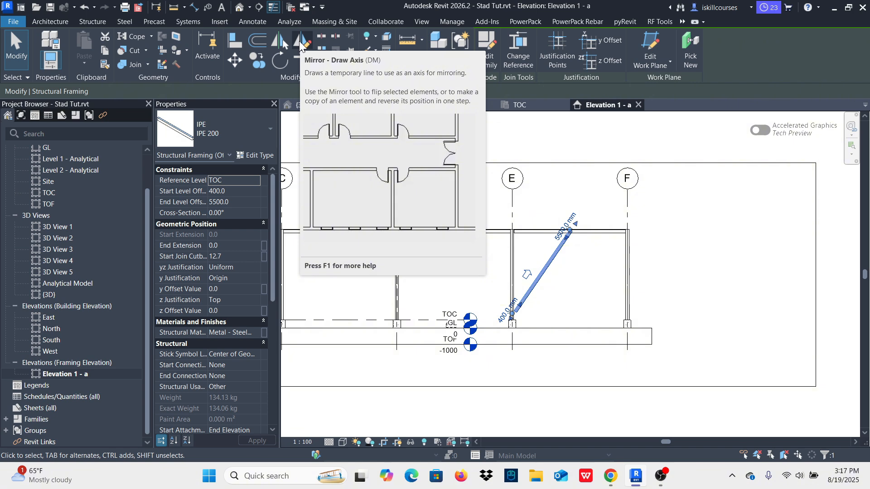
click(301, 44)
scroll(485, 213, up, 2)
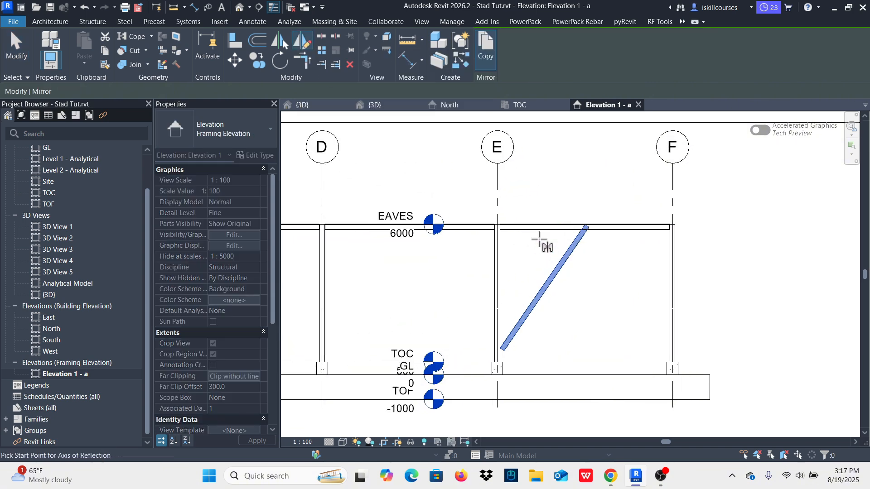
right_click(497, 194)
mouse_move(523, 263)
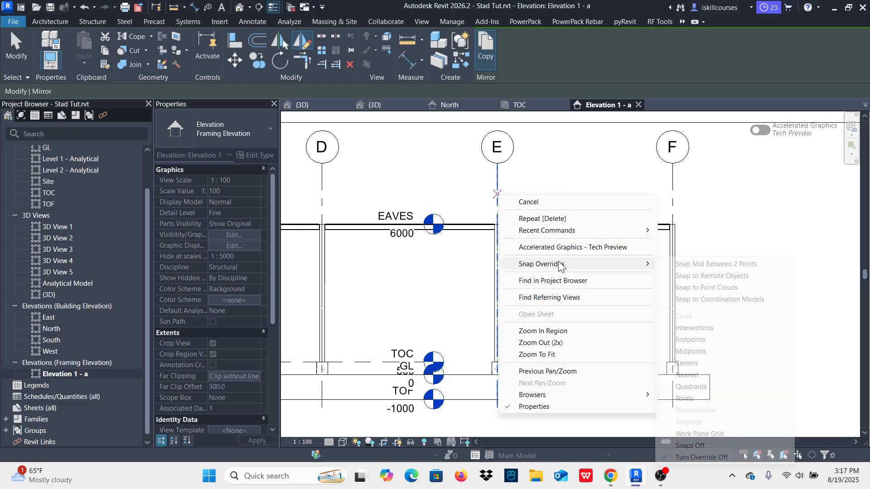
click(691, 265)
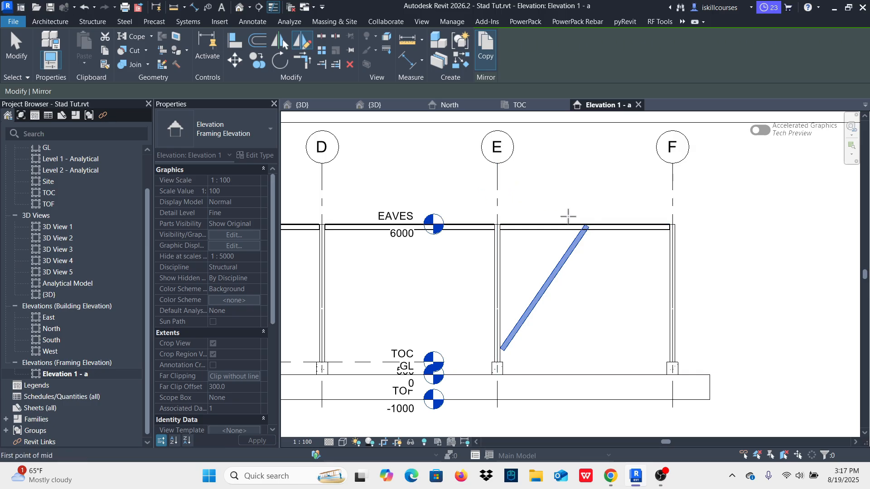
right_click(498, 183)
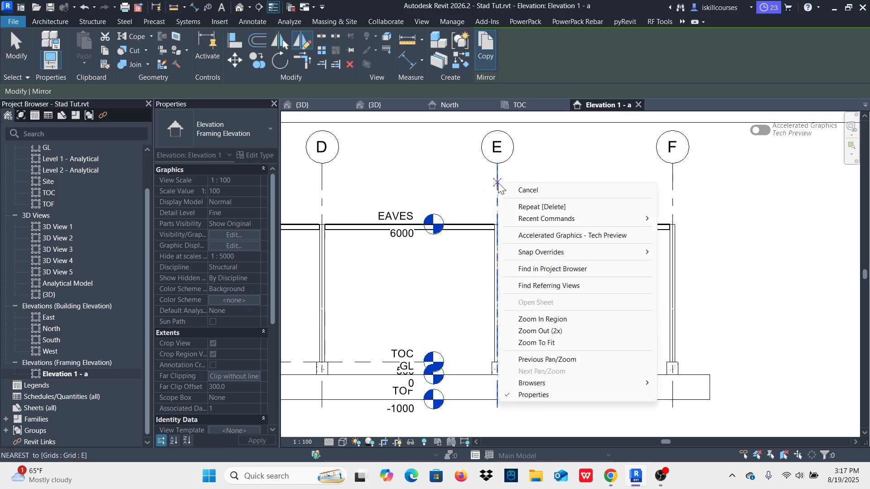
mouse_move(586, 251)
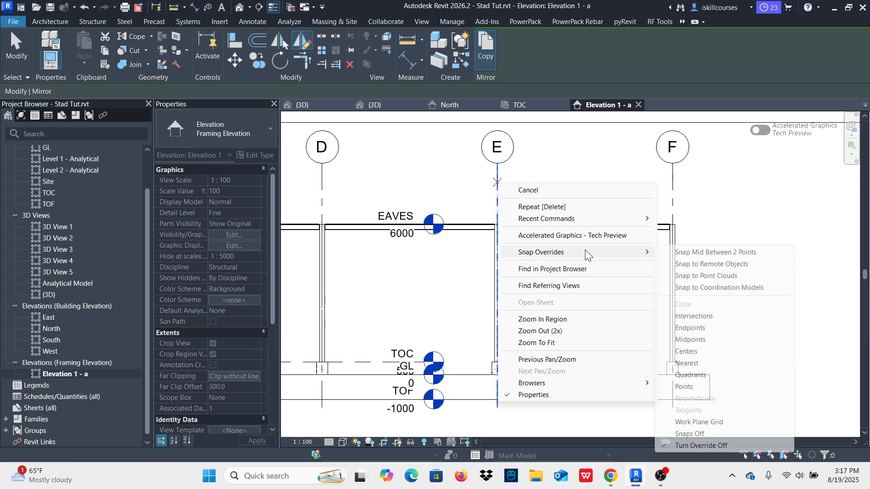
click(702, 252)
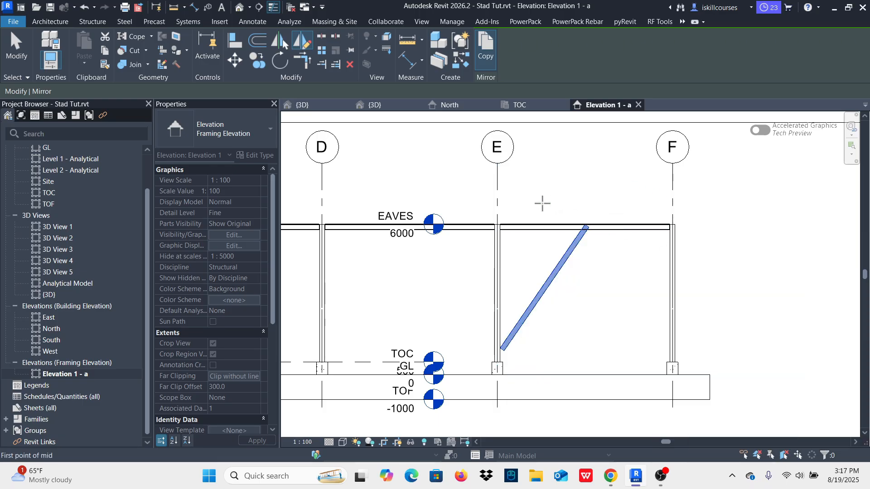
click(497, 189)
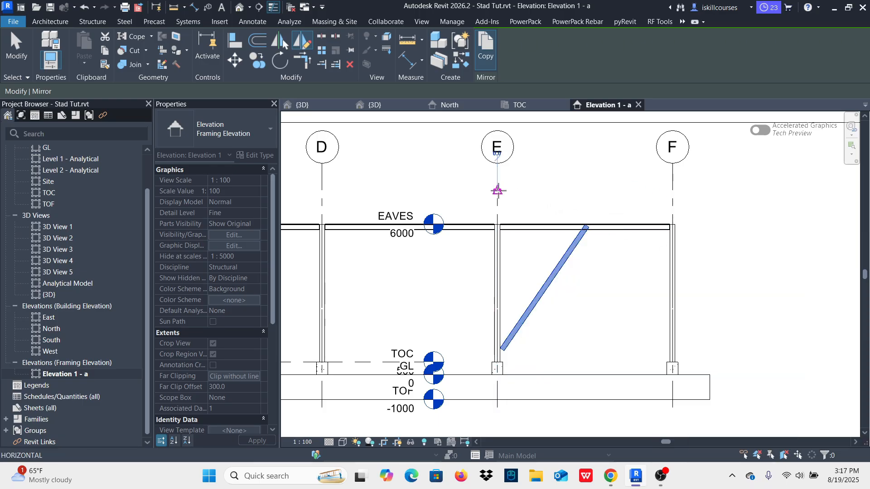
click(672, 192)
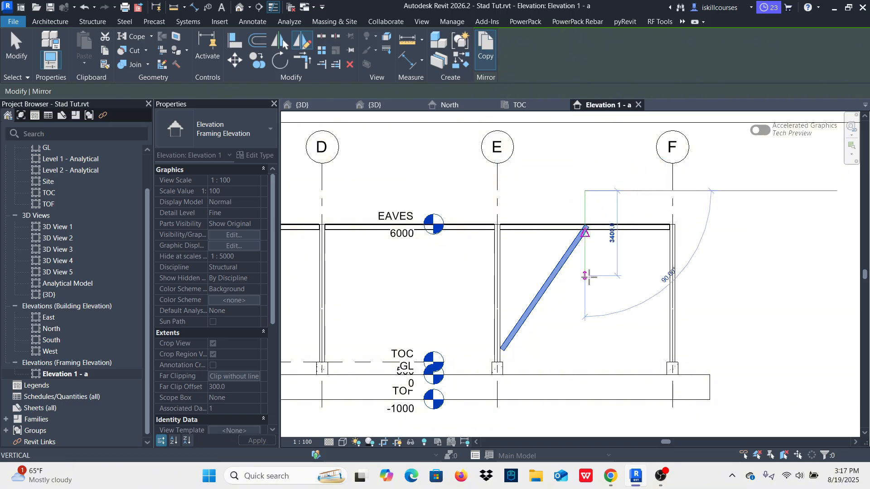
click(585, 308)
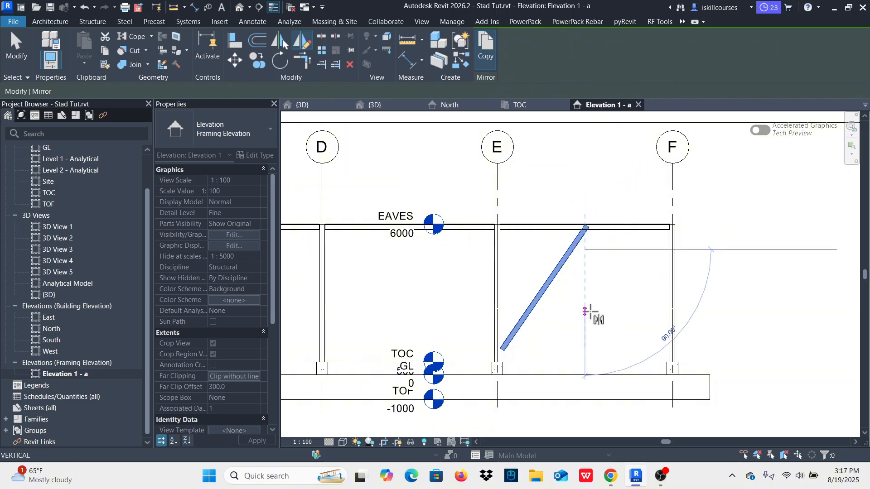
click(584, 180)
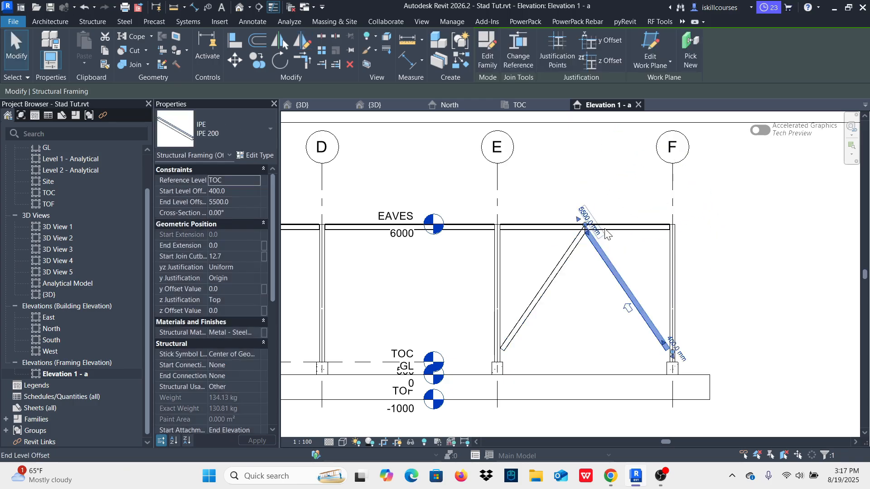
click(700, 283)
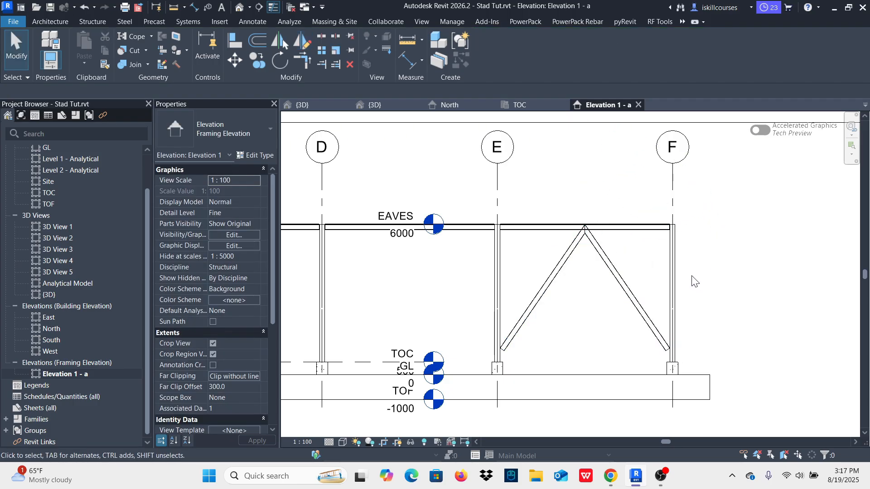
Step: Pull the upper end of the grid F brace past the apex to separate it from the grid E brace
scroll(582, 240, up, 5)
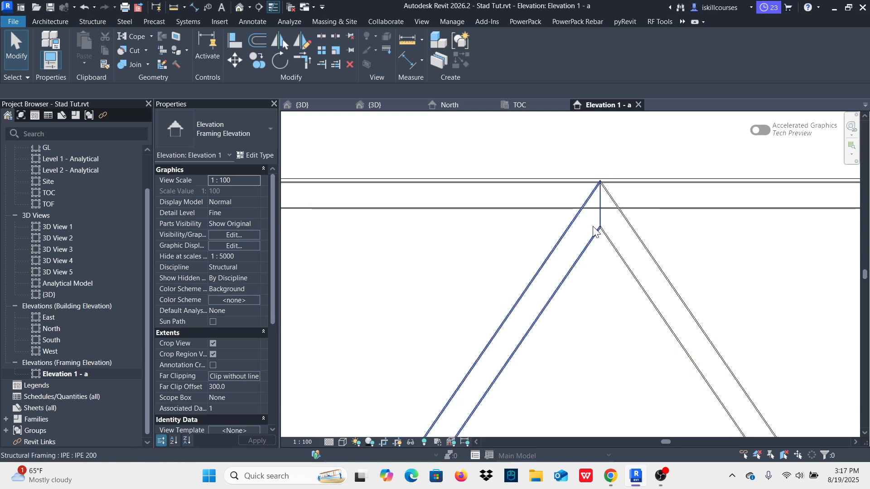
scroll(596, 226, down, 2)
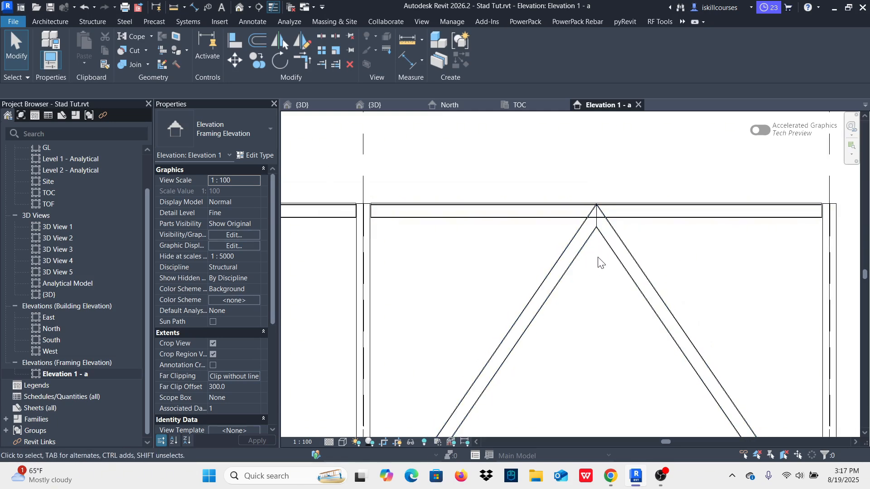
scroll(591, 213, up, 3)
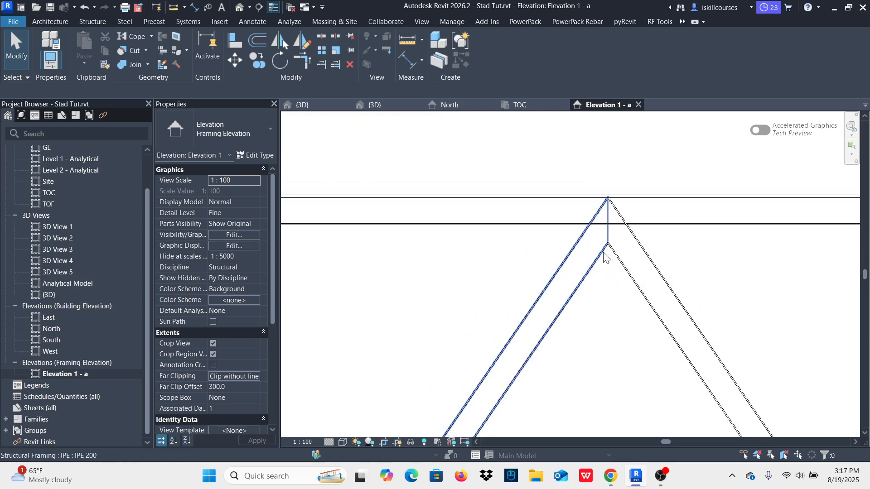
scroll(601, 252, up, 3)
scroll(605, 189, down, 2)
scroll(608, 196, down, 3)
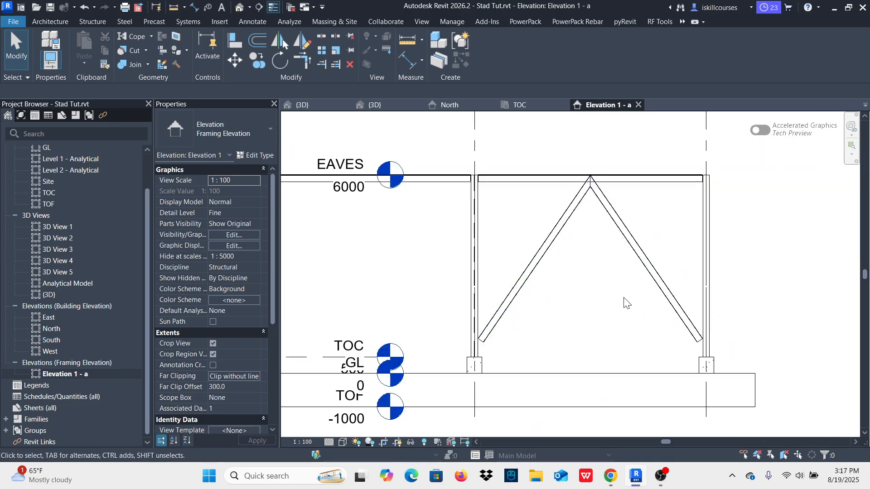
scroll(592, 182, up, 3)
click(600, 195)
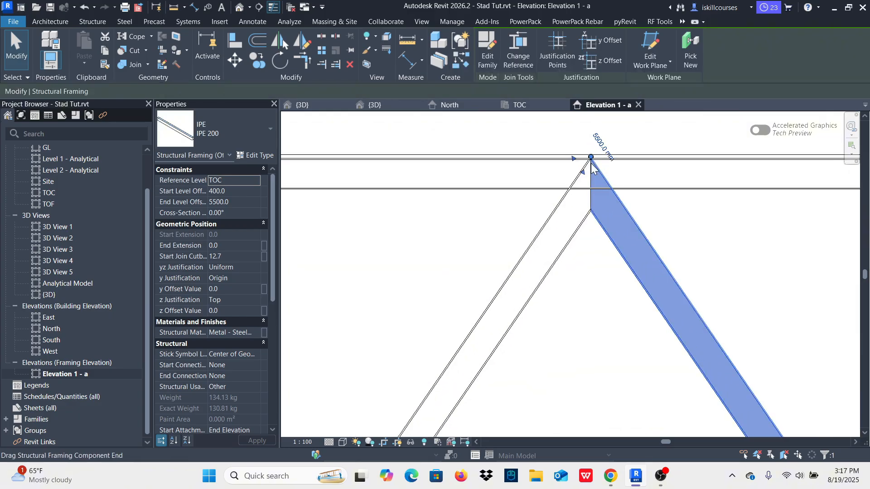
drag(591, 156, 590, 144)
click(713, 260)
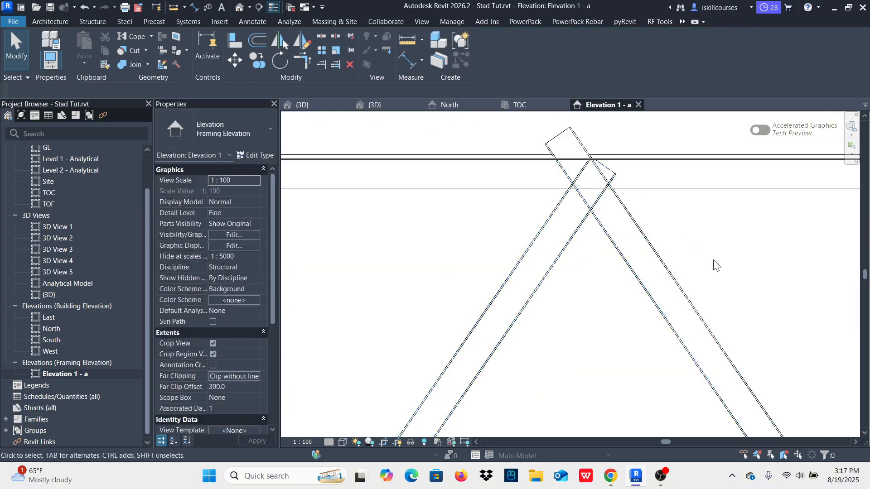
Step: Shorten the grid F brace so its upper end sits at the eaves beam's underside, with an end level offset of about 5297.6 mm
click(573, 238)
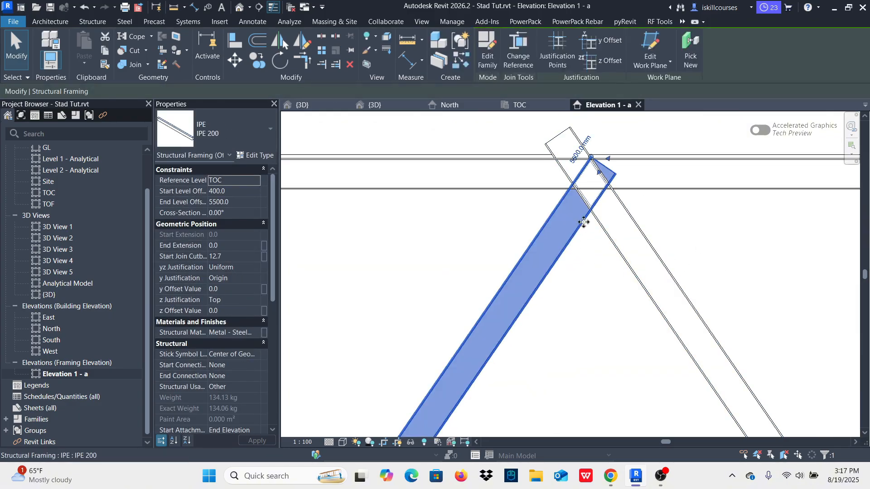
click(561, 134)
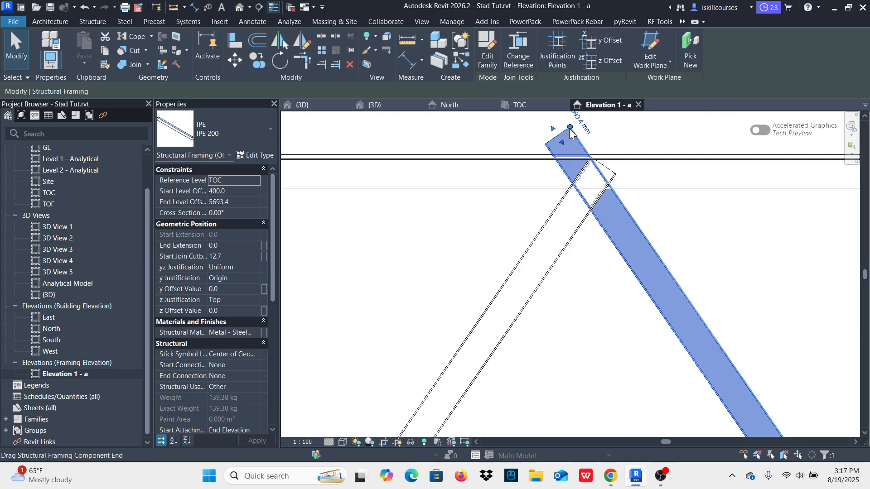
click(585, 148)
click(612, 188)
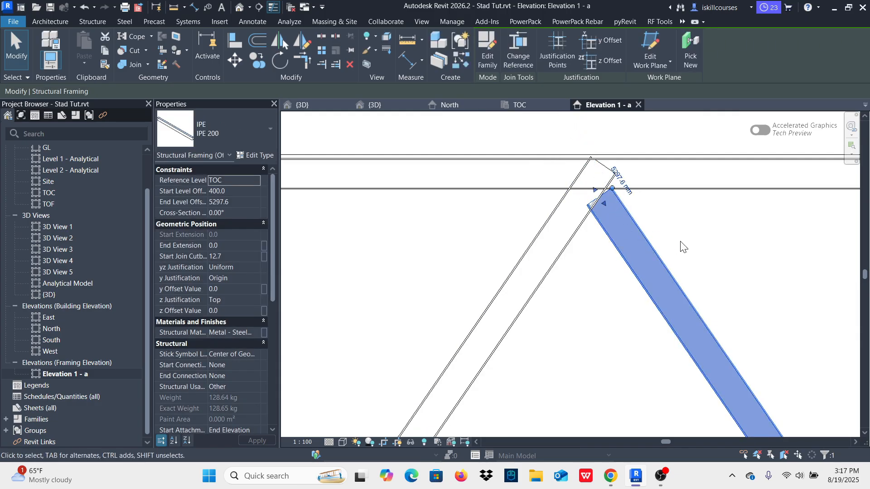
click(606, 249)
Step: Shorten the grid E brace's upper end to below the eaves beam with an end extension of about -214.3 mm
click(569, 247)
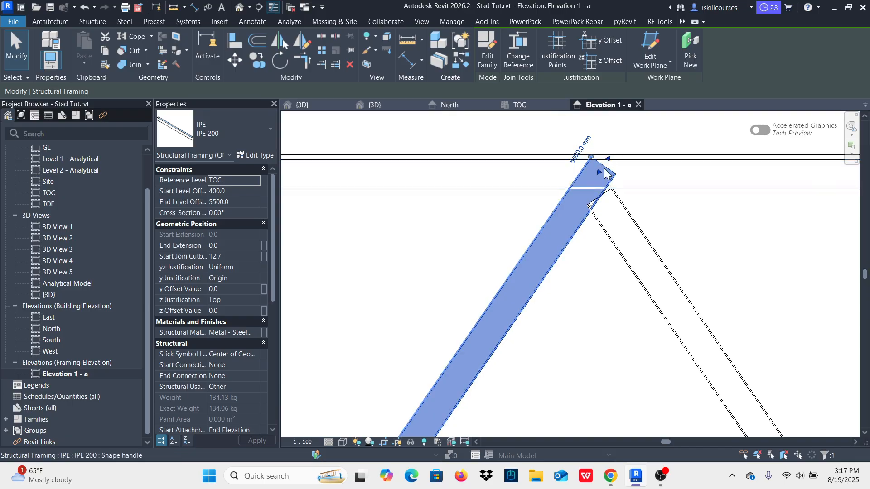
drag(597, 173, 581, 198)
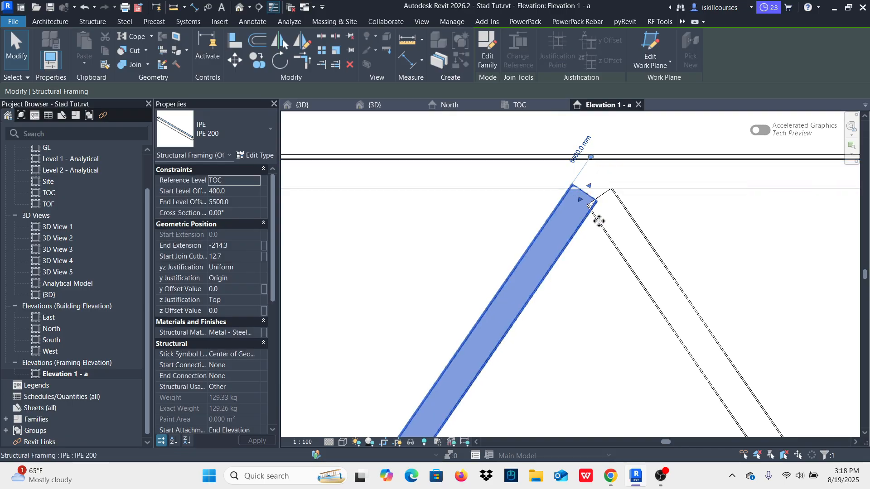
click(601, 304)
scroll(599, 215, down, 2)
scroll(589, 213, down, 3)
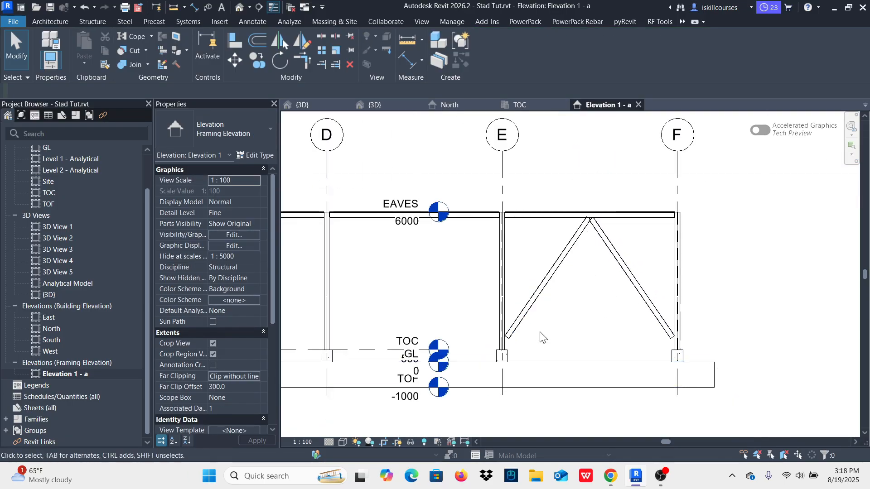
scroll(508, 348, up, 4)
scroll(508, 348, down, 3)
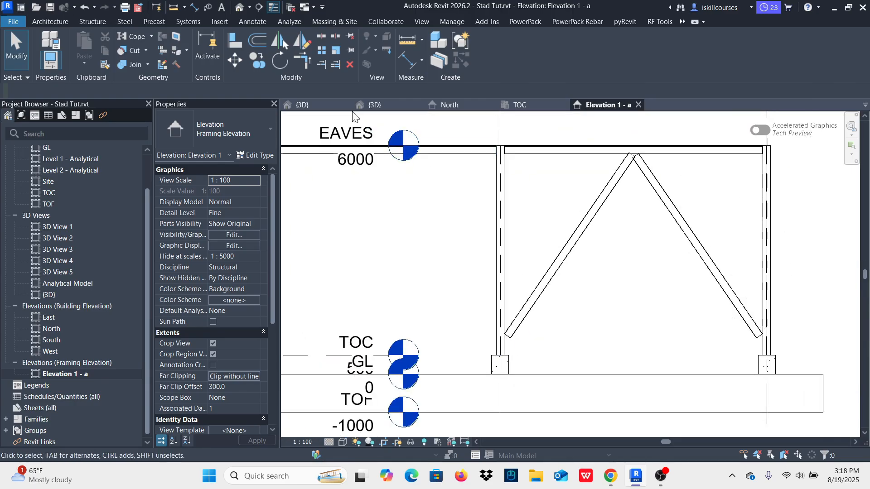
Step: Open the 3D view and examine the two braces in the E–F bay from the front and the back
click(300, 105)
scroll(410, 261, up, 6)
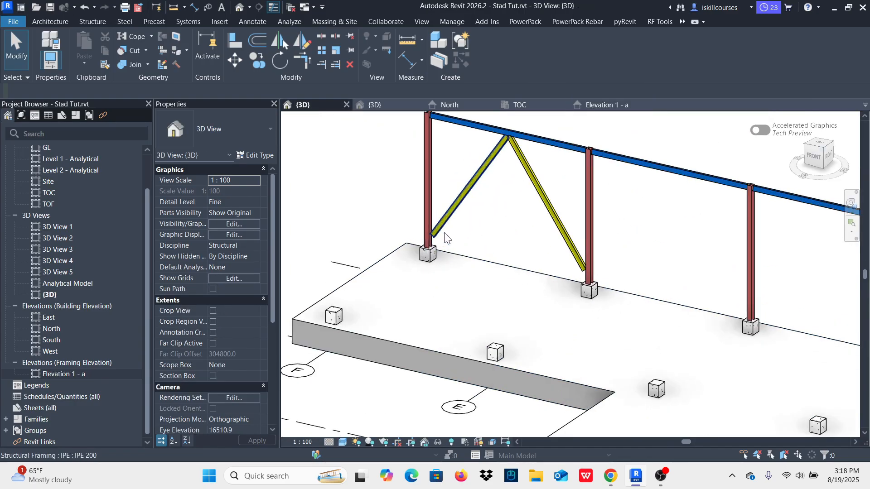
scroll(388, 300, down, 2)
scroll(399, 267, up, 3)
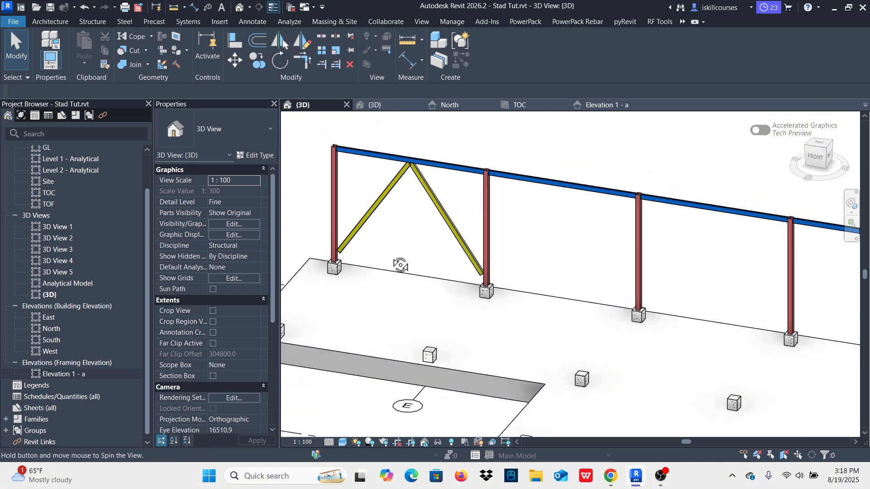
click(367, 217)
scroll(367, 217, down, 3)
shift+middle_drag(367, 216, 684, 230)
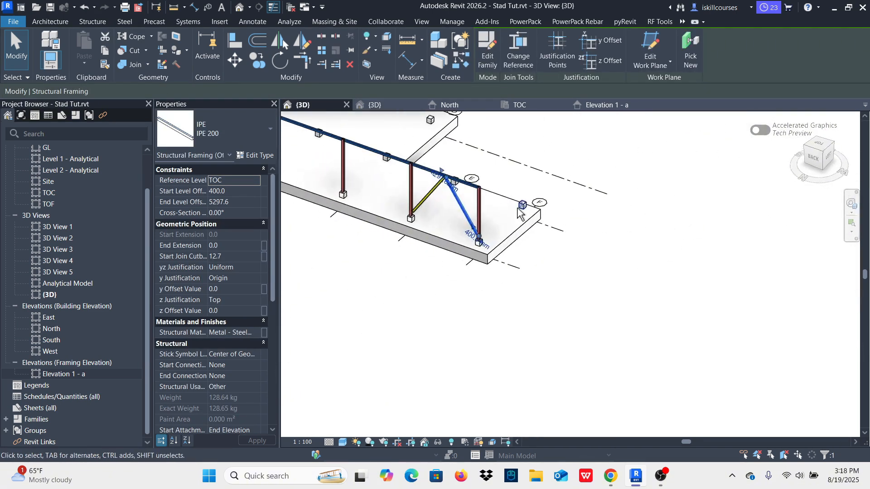
Step: Examine the brace's lower end where it meets the grid E column above the concrete pedestal
scroll(482, 257, up, 4)
scroll(482, 257, up, 2)
scroll(501, 316, down, 3)
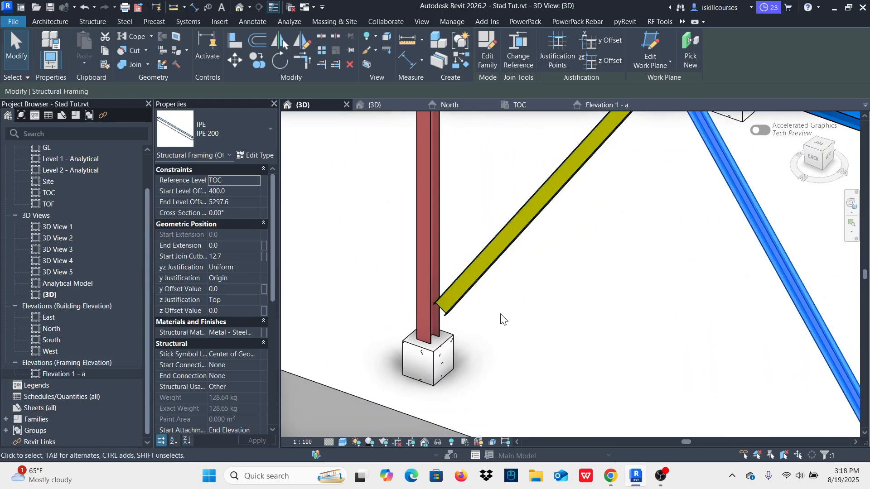
shift+middle_drag(521, 314, 540, 280)
shift+middle_drag(499, 330, 509, 305)
scroll(458, 344, up, 5)
click(652, 324)
scroll(448, 269, down, 1)
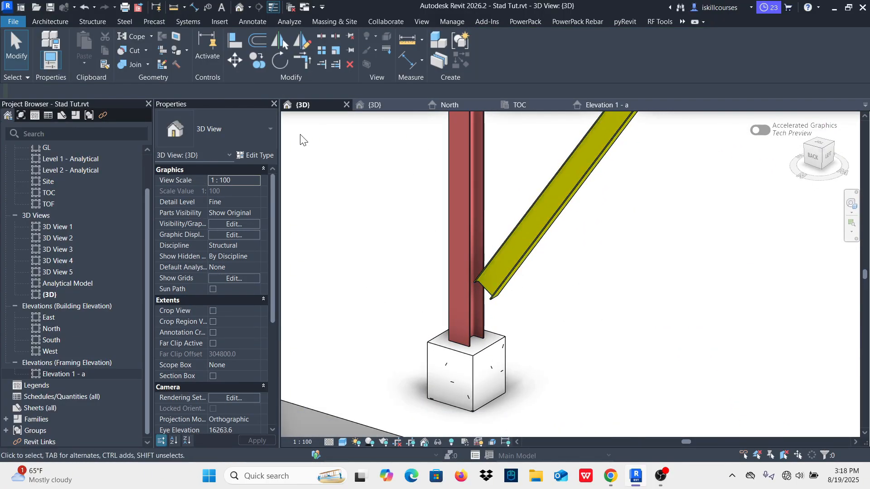
Step: Cope the lower end of the grid E brace to the grid E steel column
click(123, 21)
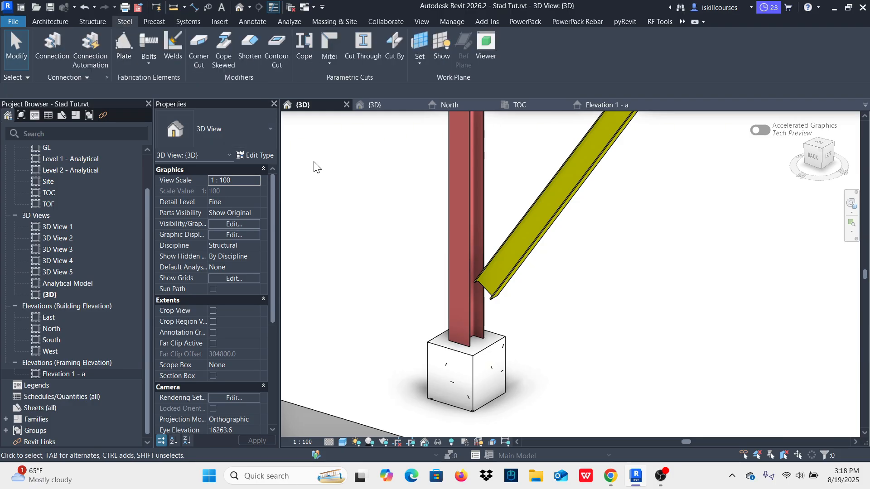
click(467, 262)
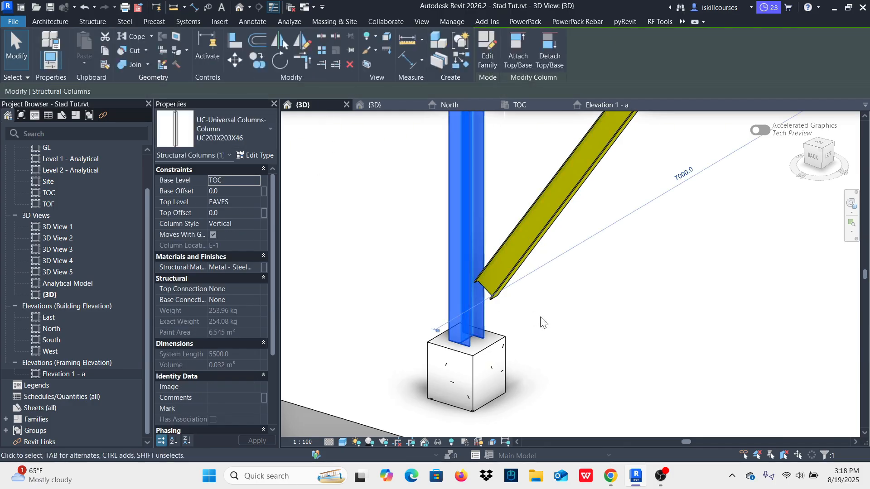
ctrl+click(543, 240)
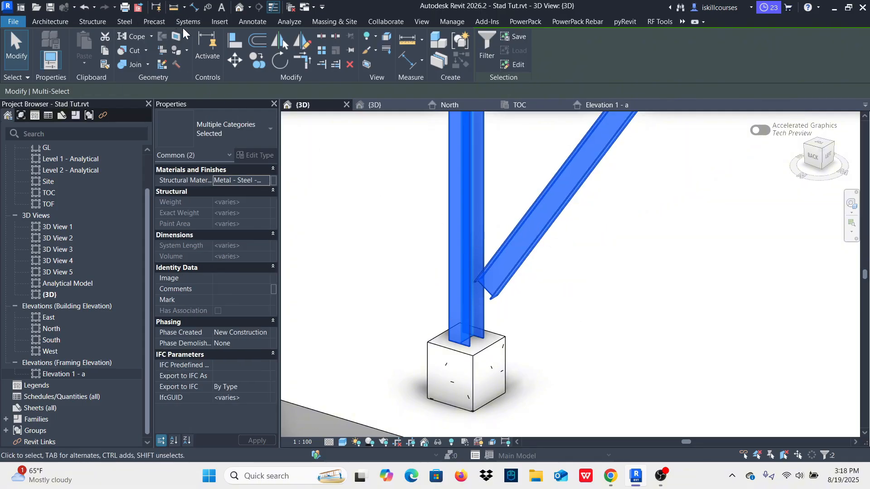
click(125, 22)
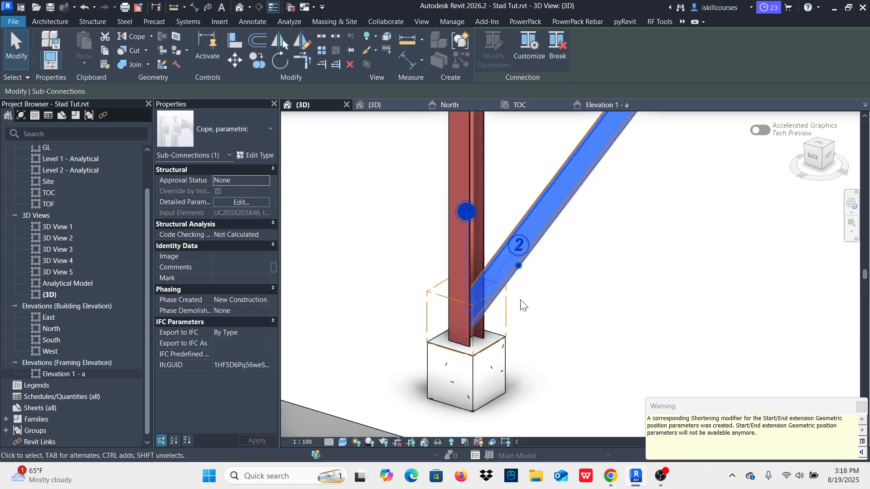
click(862, 407)
click(655, 330)
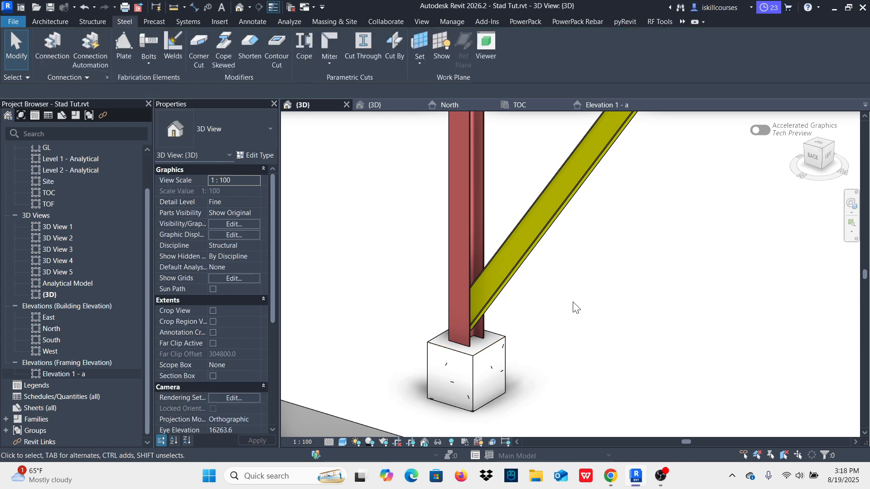
Step: Cope the lower end of the grid F brace to the grid F steel column
scroll(420, 321, down, 2)
scroll(424, 316, up, 4)
scroll(380, 320, down, 5)
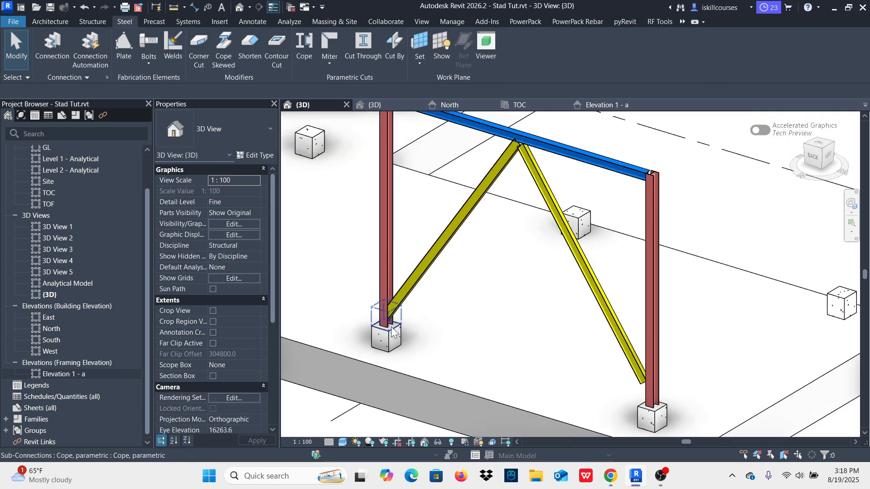
scroll(653, 389, up, 5)
scroll(636, 389, down, 2)
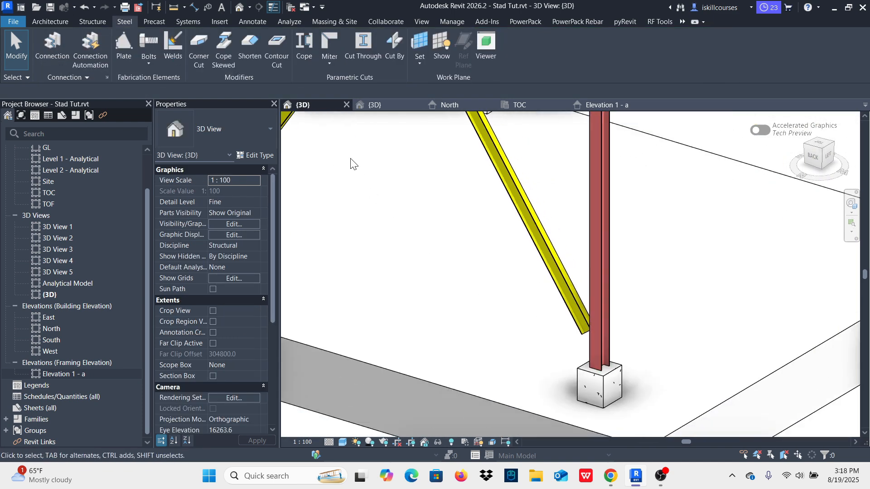
click(305, 42)
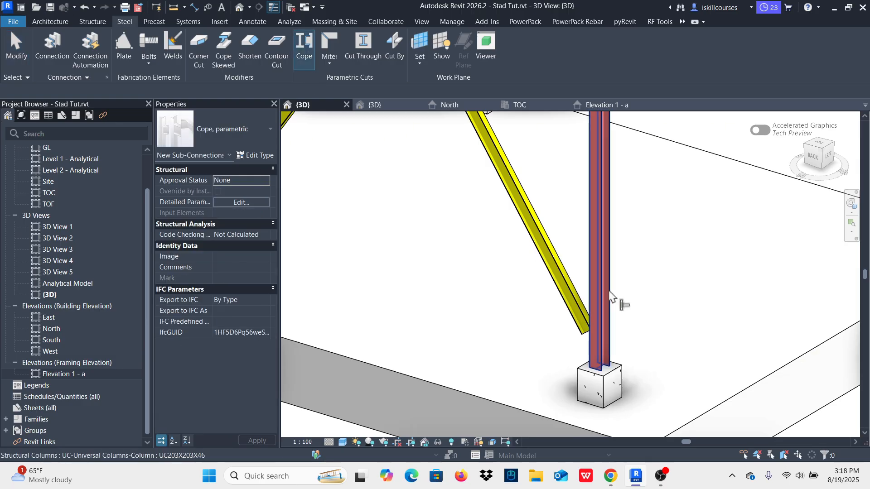
click(607, 300)
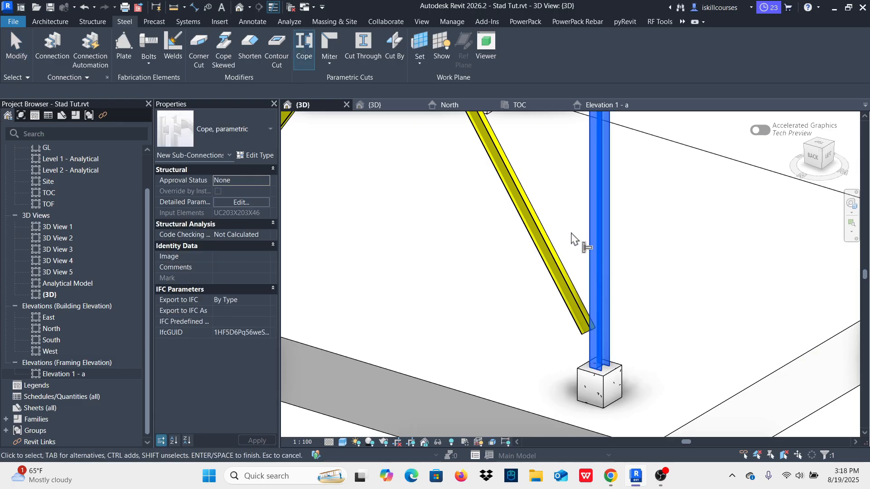
click(530, 214)
right_click(532, 162)
click(555, 168)
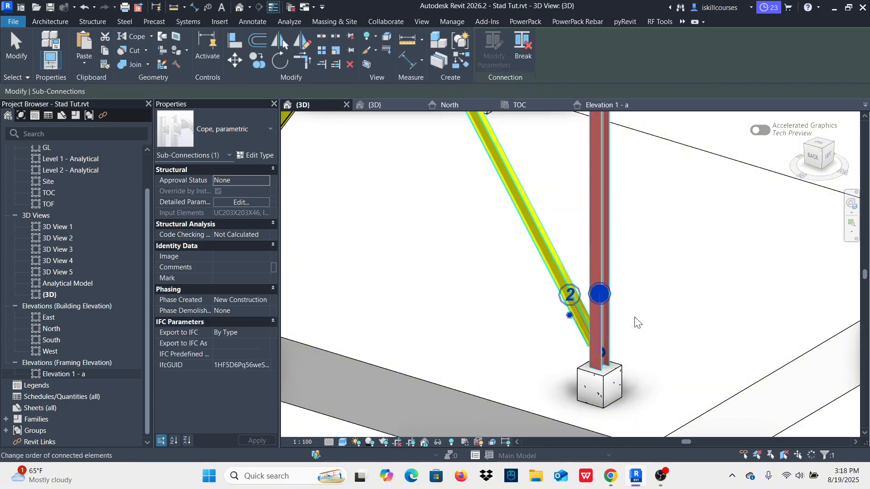
click(663, 317)
Step: Examine the coped lower brace ends at the columns and the braces' upper junction below the eaves beam
scroll(670, 348, down, 3)
scroll(676, 369, down, 2)
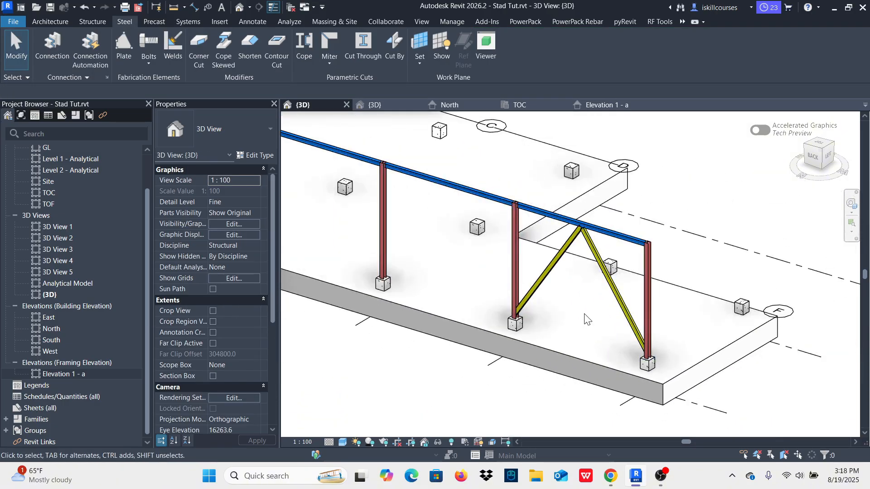
shift+middle_drag(584, 314, 708, 289)
scroll(508, 386, up, 5)
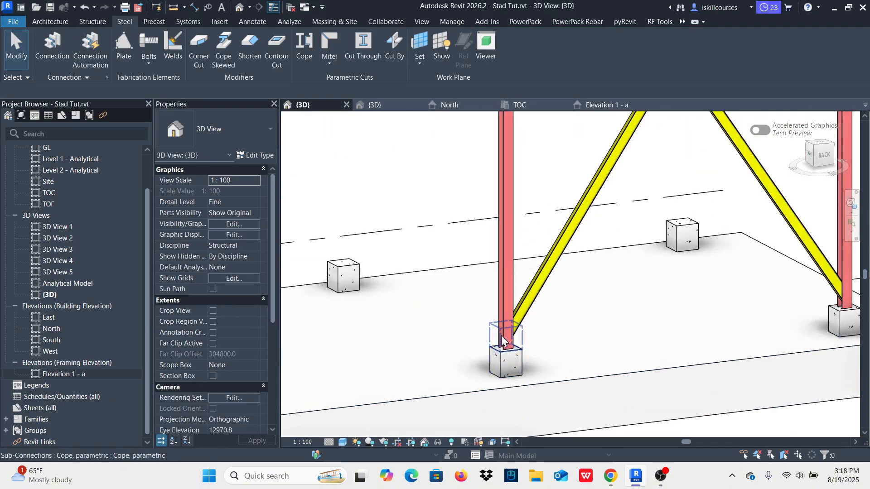
scroll(503, 300, down, 3)
scroll(597, 172, up, 5)
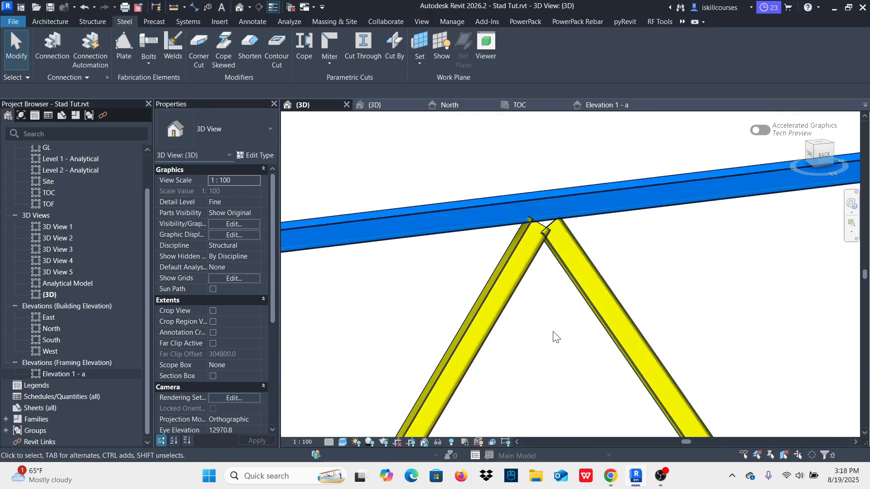
scroll(566, 289, down, 4)
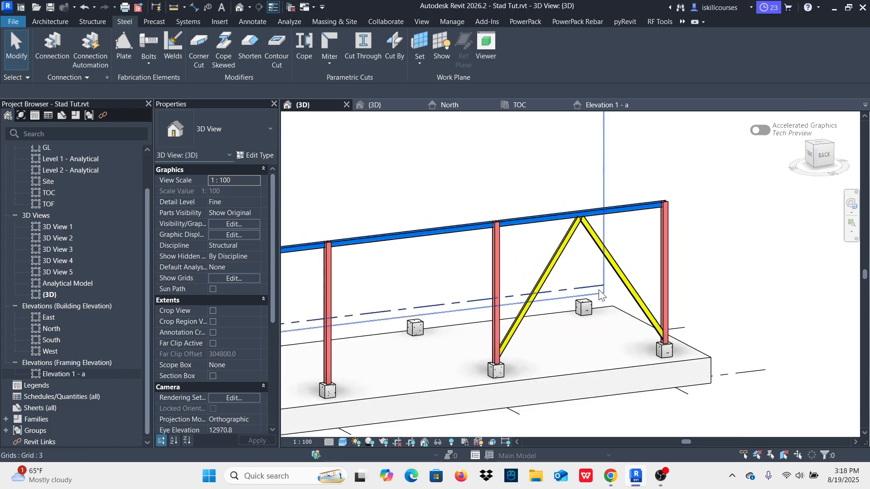
Step: Examine how the braces meet below the eaves beam in the finished Stad.rvt model, and return to Stad Tut.rvt
click(374, 105)
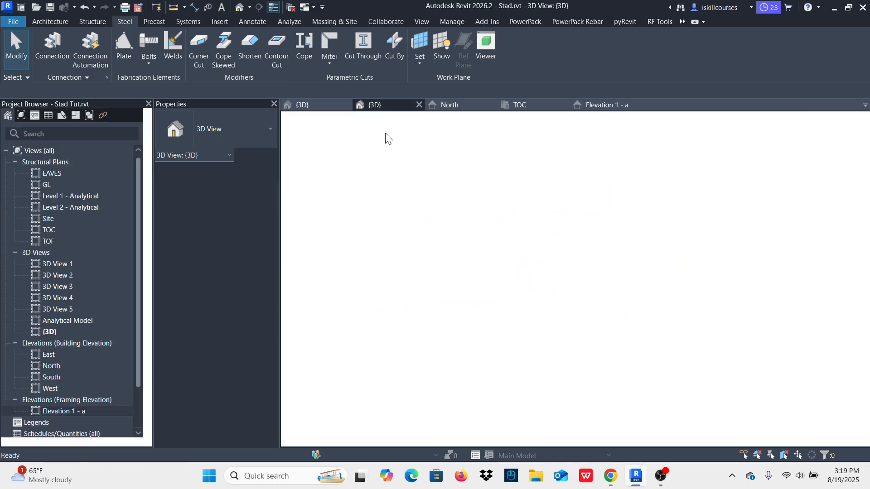
scroll(505, 333, up, 5)
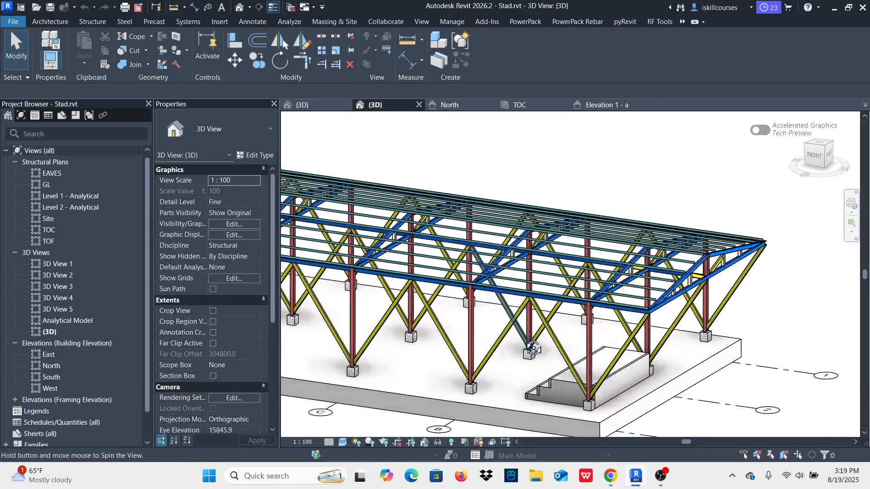
shift+middle_drag(591, 304, 590, 340)
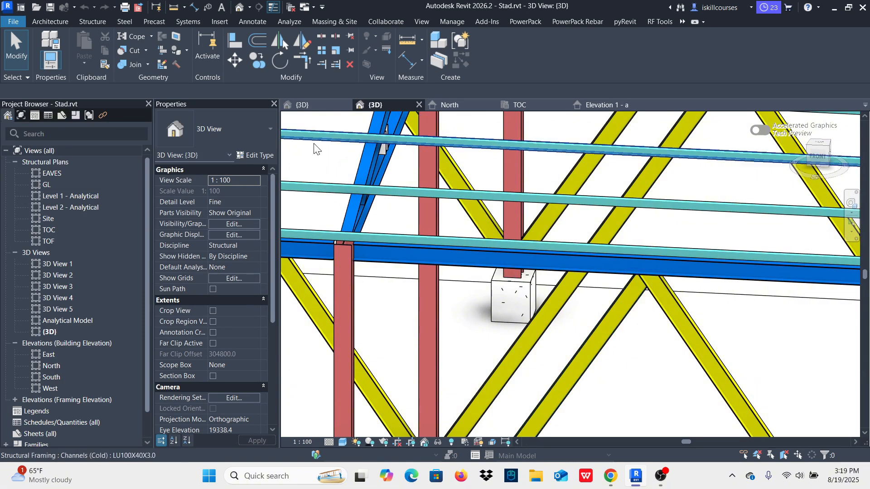
key(ctrl+Tab)
Step: Try to cope the shortened upper end of the grid E brace to the UB203X133X25 eaves beam
scroll(594, 292, up, 5)
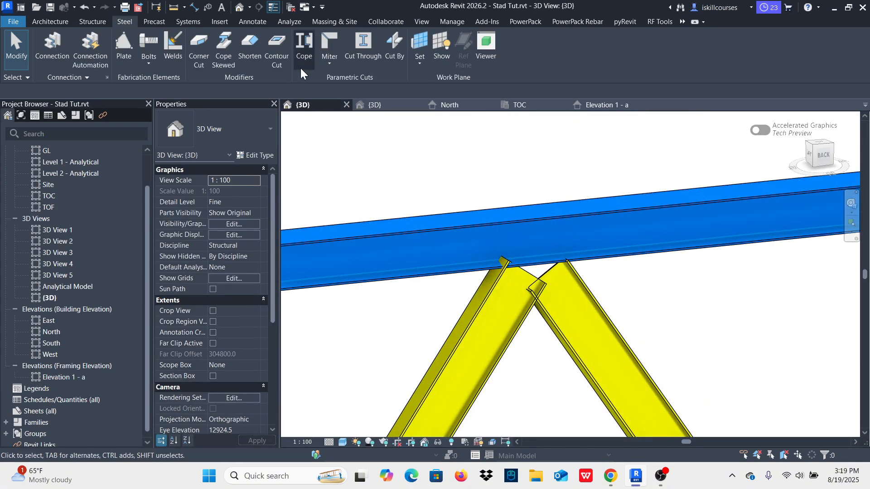
click(306, 52)
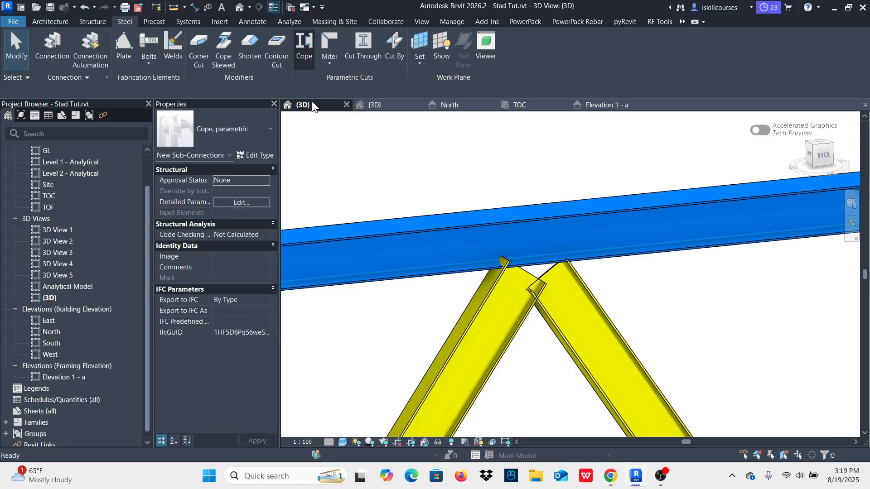
click(429, 282)
click(519, 363)
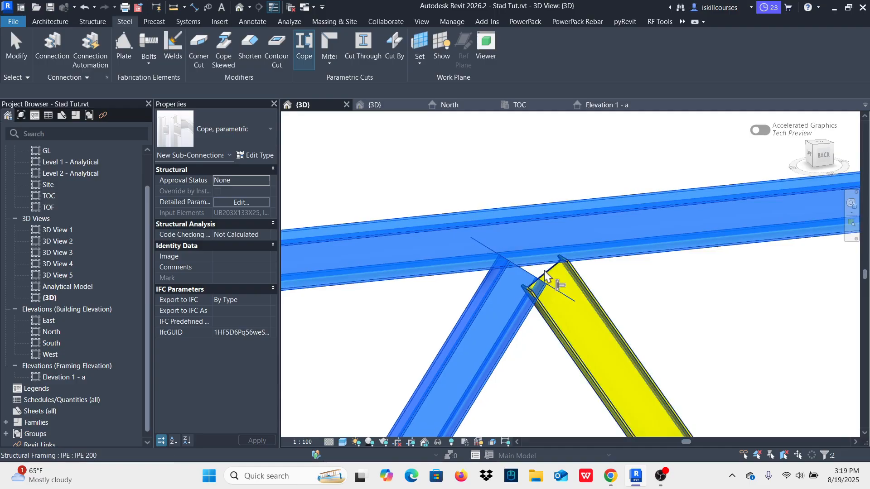
key(Return)
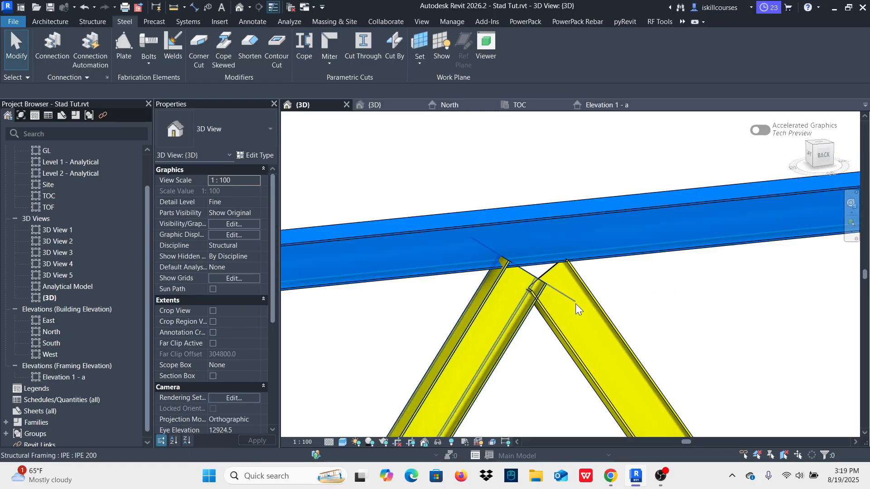
Step: Delete the shortening modifier at the grid E brace's upper end and cope that end to the eaves beam
click(524, 269)
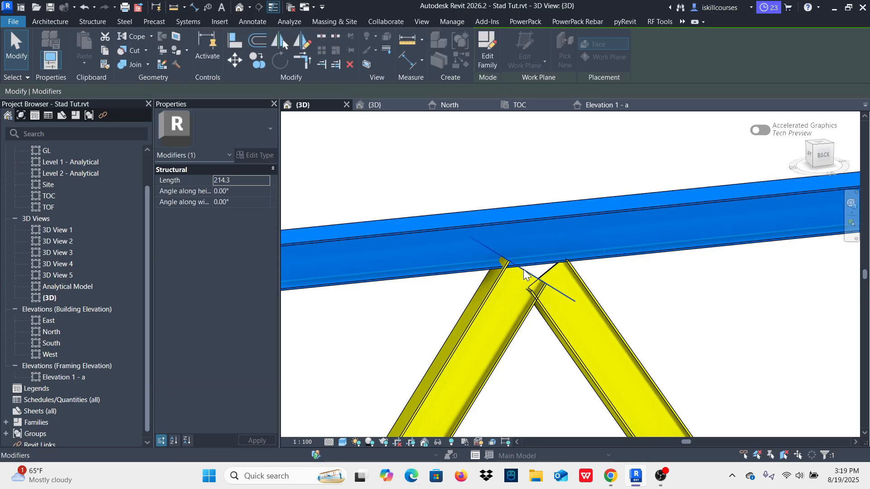
click(349, 63)
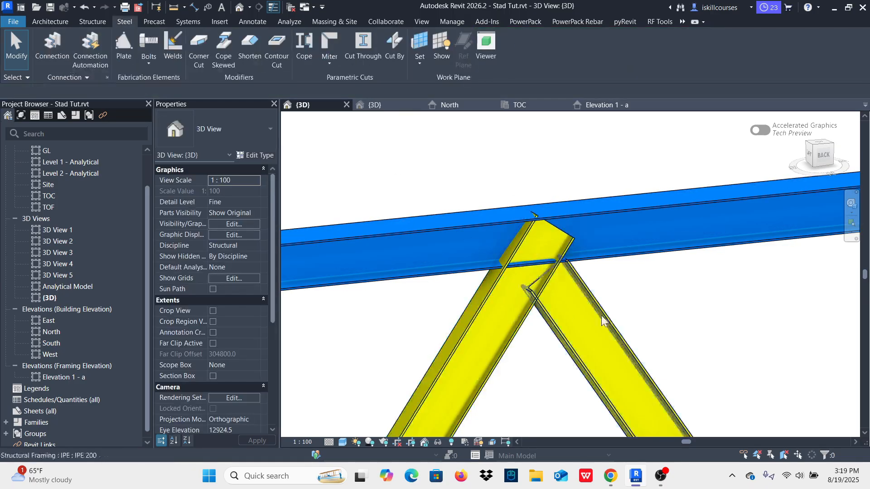
scroll(570, 279, down, 1)
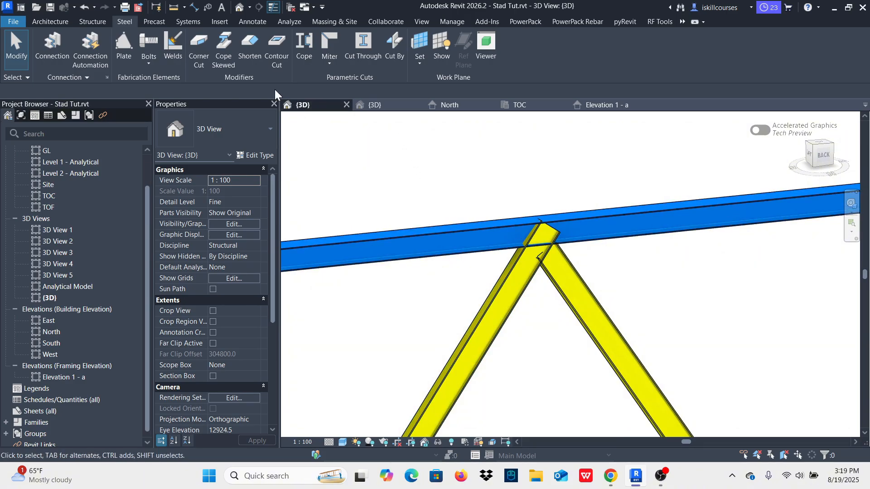
click(303, 46)
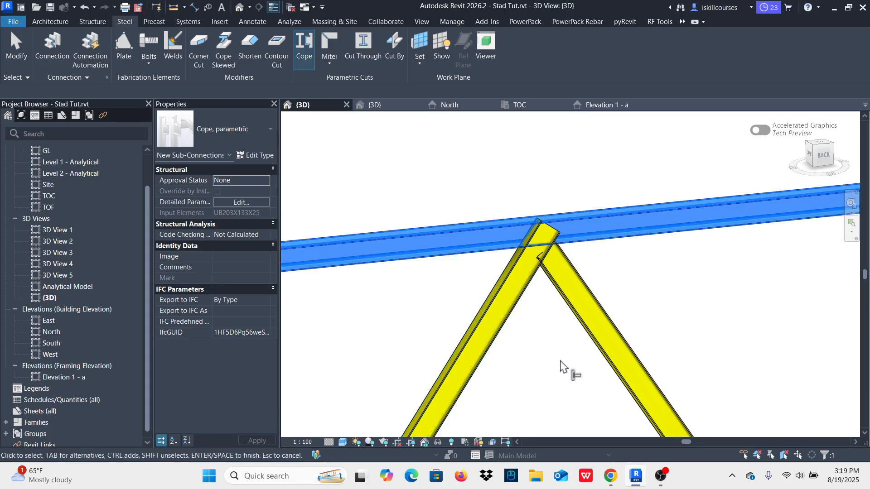
click(523, 313)
right_click(569, 164)
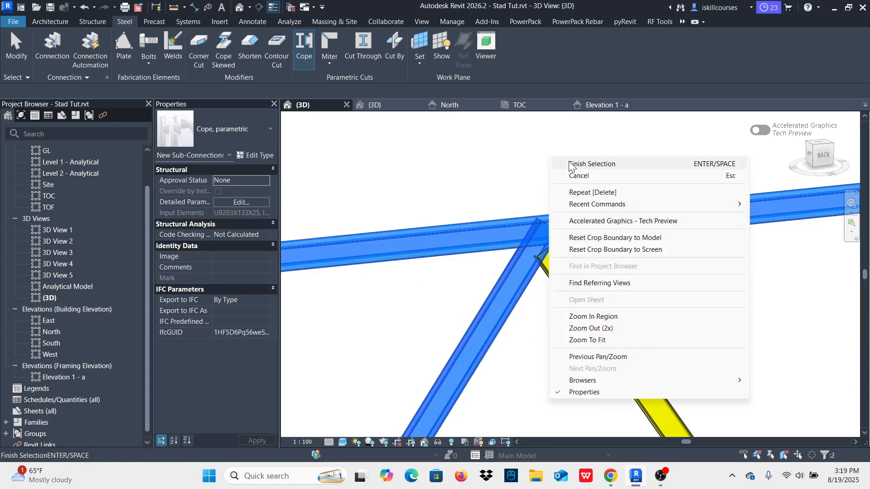
click(569, 164)
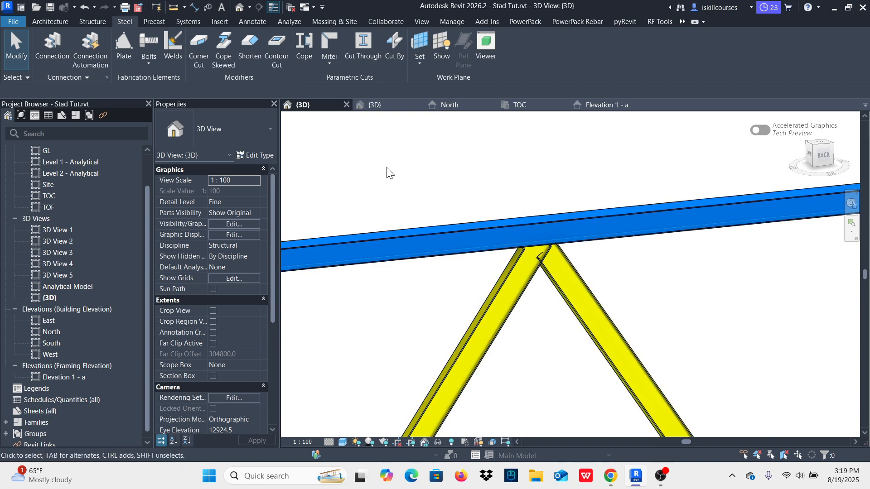
Step: Cope the upper end of the grid F brace against the grid E brace below the eaves beam
click(304, 45)
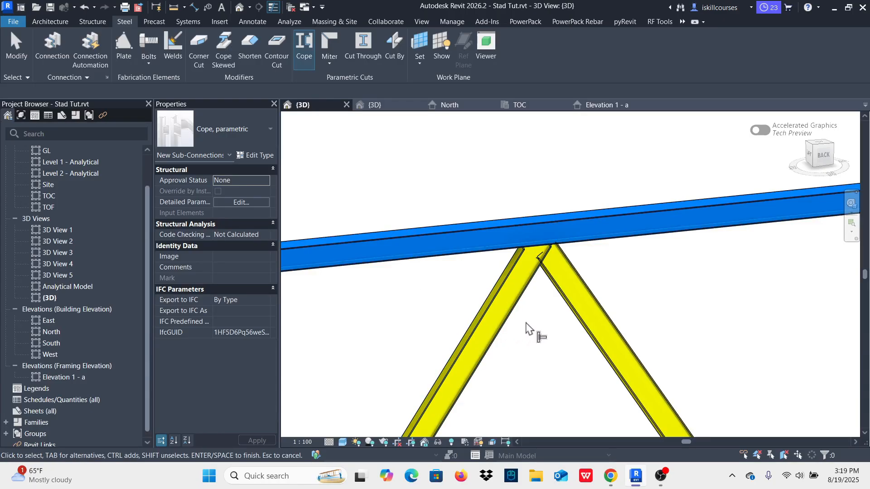
click(529, 308)
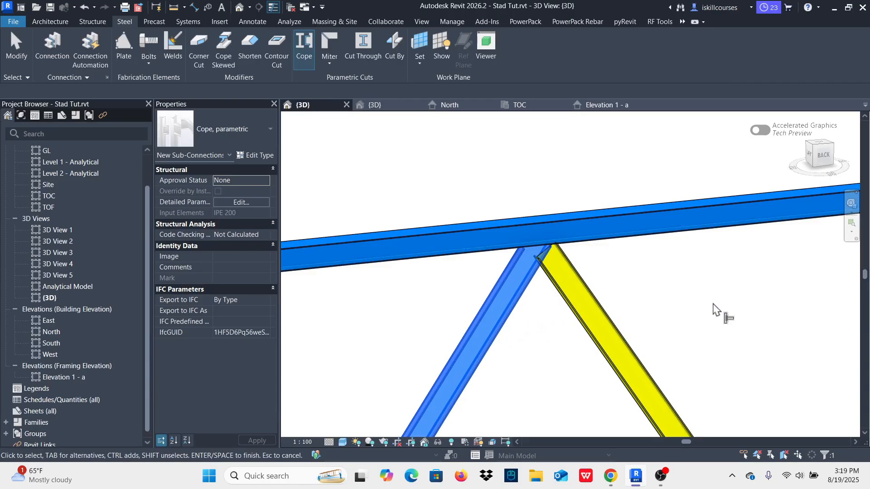
click(610, 320)
right_click(563, 154)
click(585, 173)
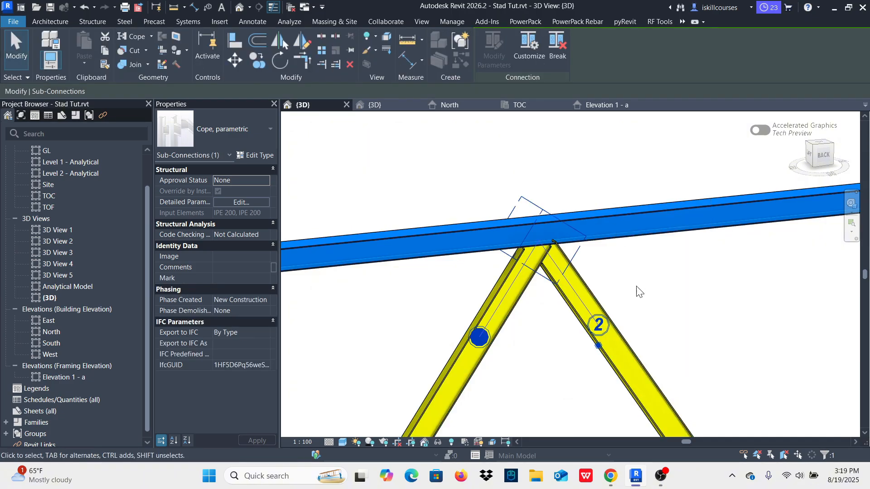
click(688, 305)
Step: Examine the coped brace junction below the eaves beam and the whole braced E–F bay from the back
scroll(551, 248, up, 4)
scroll(489, 251, down, 7)
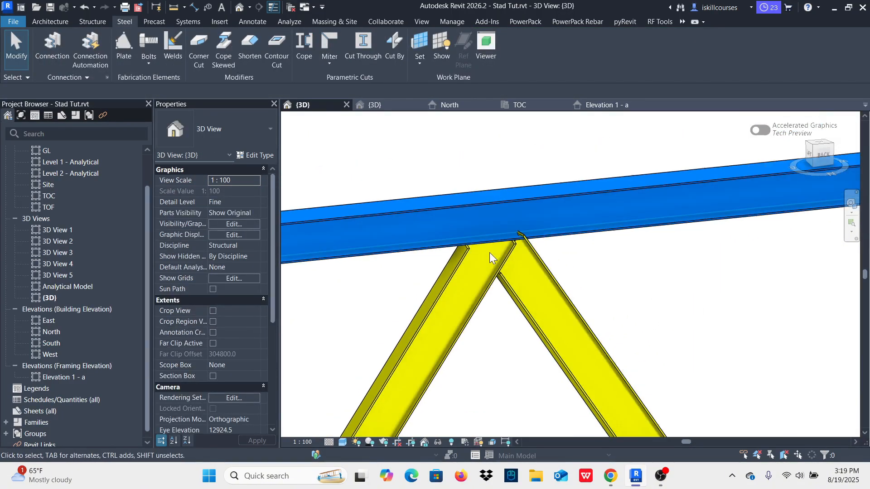
scroll(494, 249, up, 5)
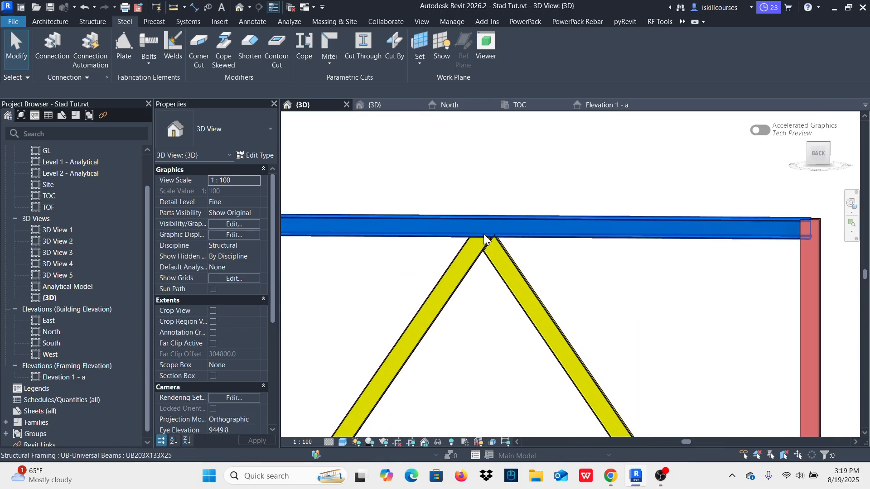
scroll(512, 256, down, 5)
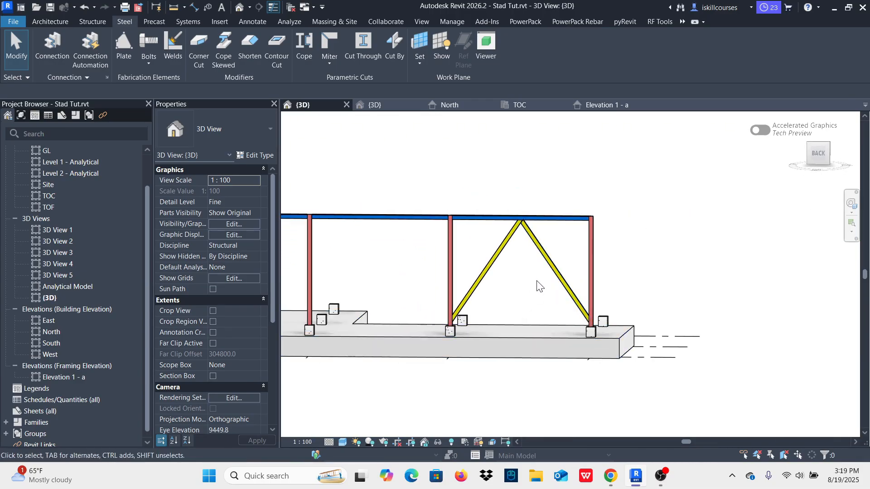
scroll(517, 227, up, 2)
scroll(517, 222, down, 2)
Step: In Elevation 1 - a, mirror the E–F bay's IPE 200 brace pair about grid E, and mirror the copy about grid D
shift+middle_drag(676, 279, 571, 264)
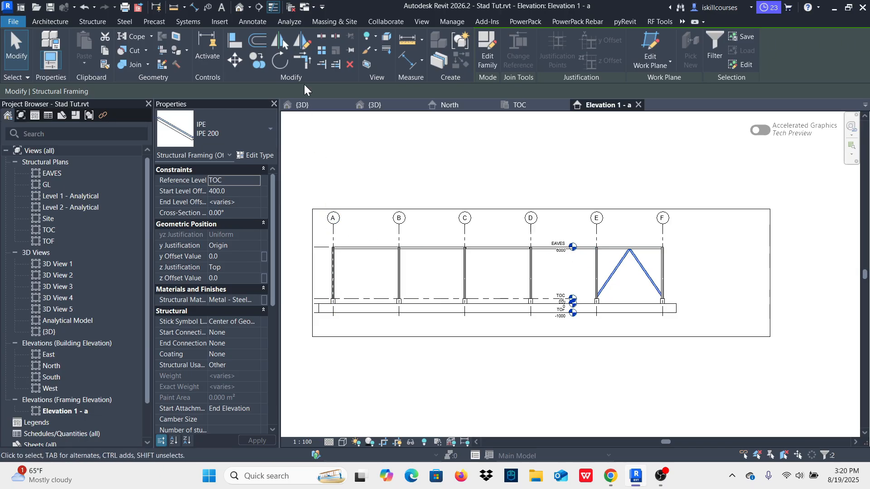
click(277, 38)
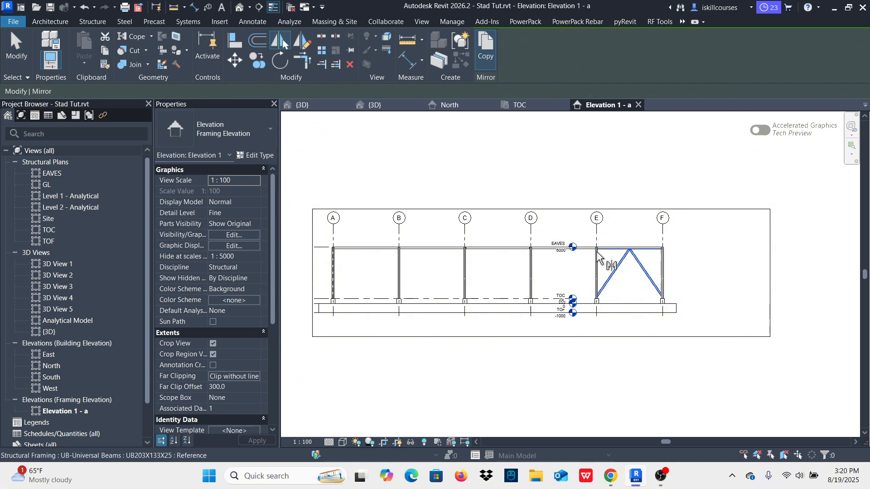
scroll(589, 236, up, 2)
click(604, 215)
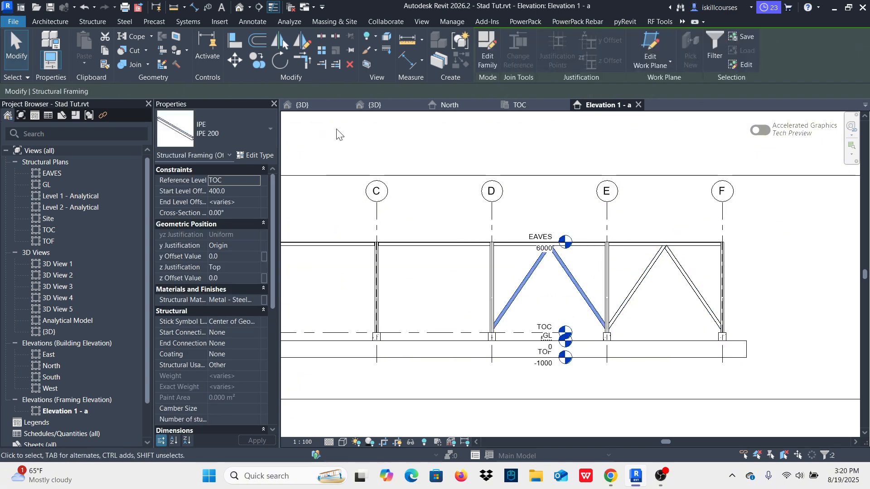
click(281, 42)
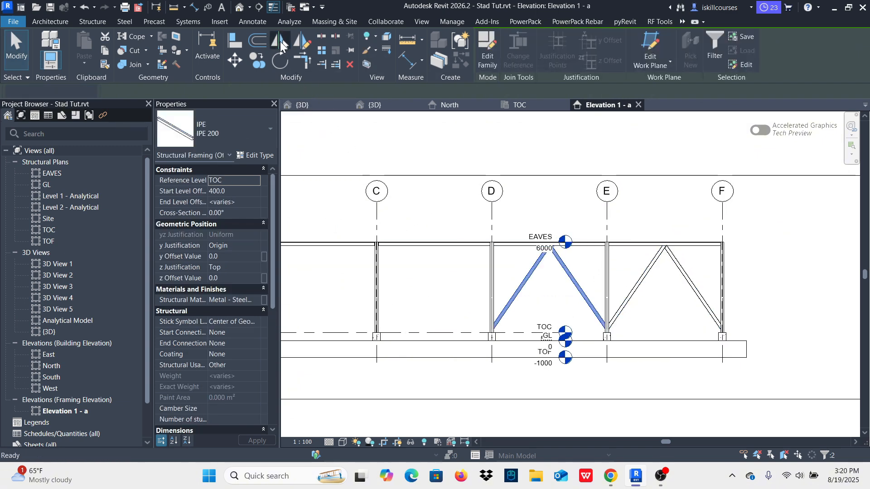
click(492, 220)
scroll(567, 254, down, 2)
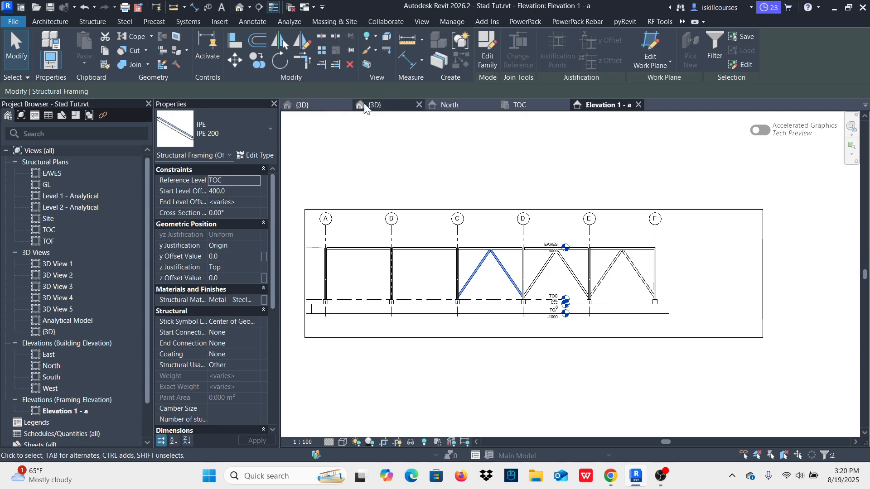
Step: Mirror the C–D bay's brace pair about grid C, and mirror that copy about grid B to brace bay A–B
click(280, 40)
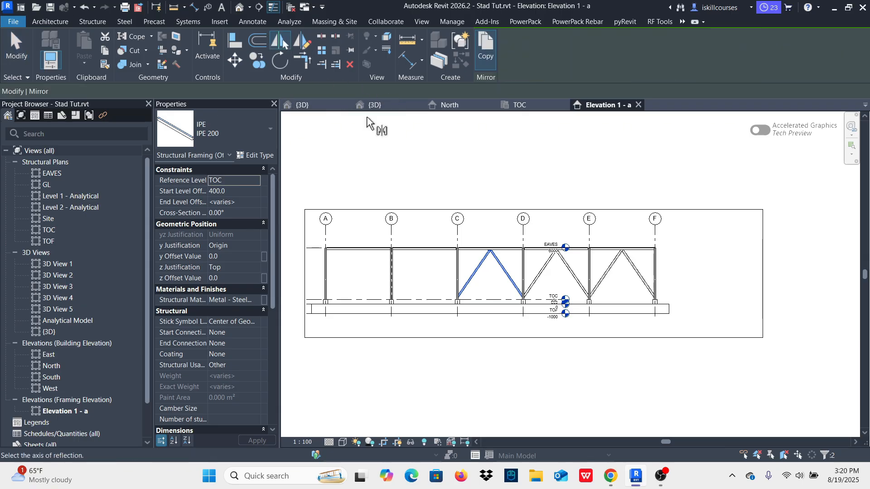
click(462, 234)
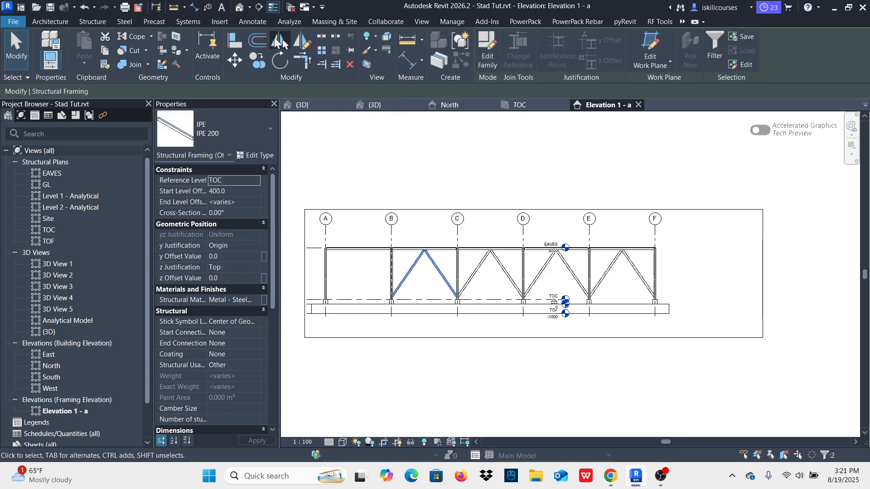
click(277, 41)
click(392, 235)
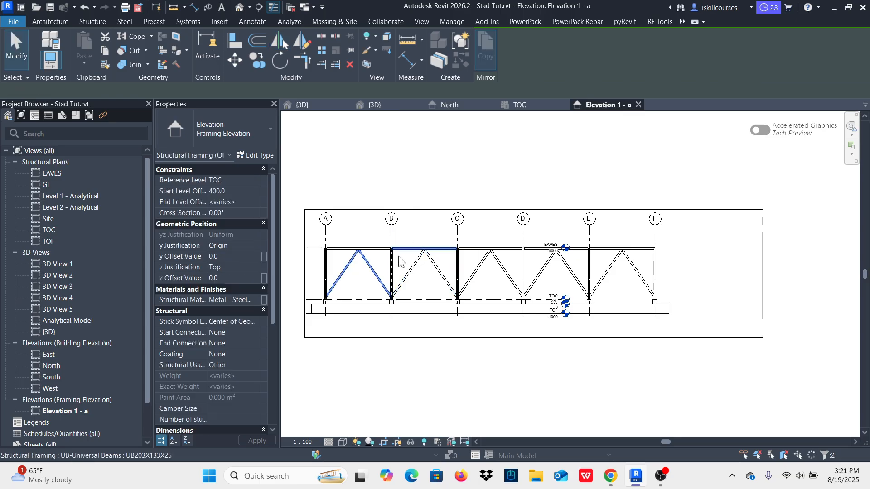
scroll(359, 275, up, 5)
scroll(524, 293, down, 5)
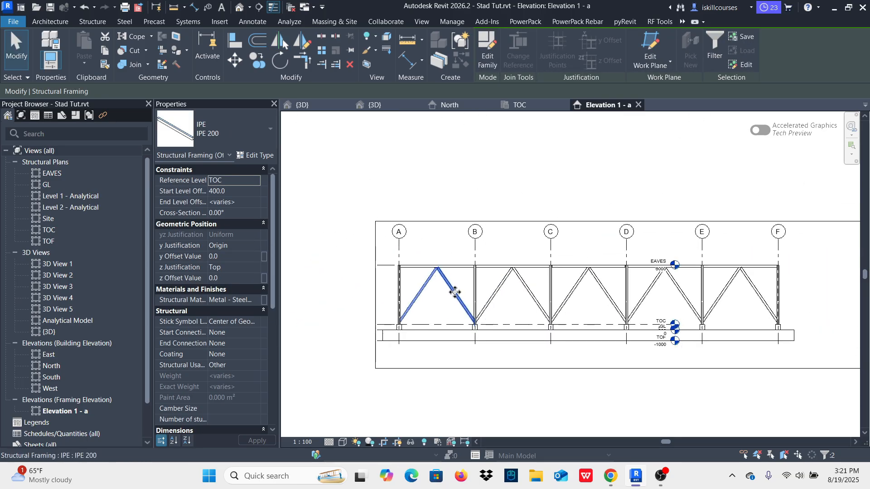
Step: Examine the braced frame along grid 1 in the 3D view from the back and front, and clear the brace selection
click(308, 108)
scroll(691, 232, down, 3)
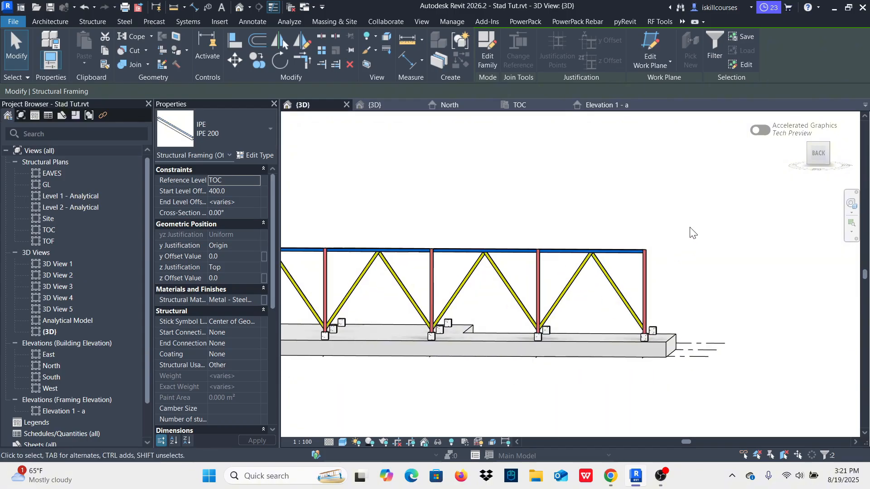
shift+middle_drag(681, 214, 689, 285)
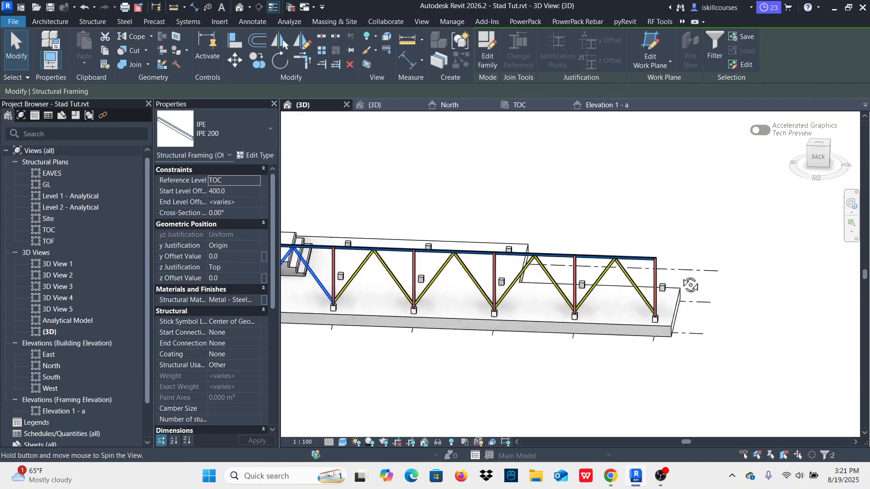
scroll(687, 281, down, 3)
shift+middle_drag(453, 332, 711, 359)
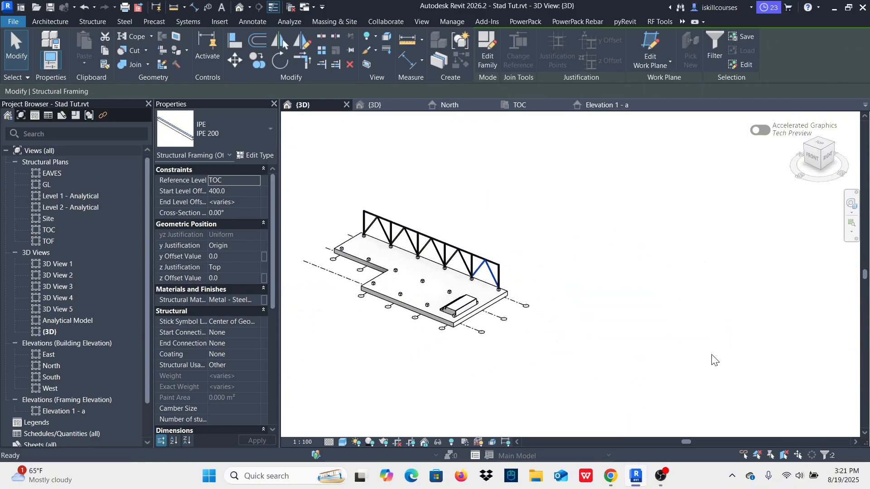
scroll(562, 192, up, 5)
scroll(317, 209, down, 3)
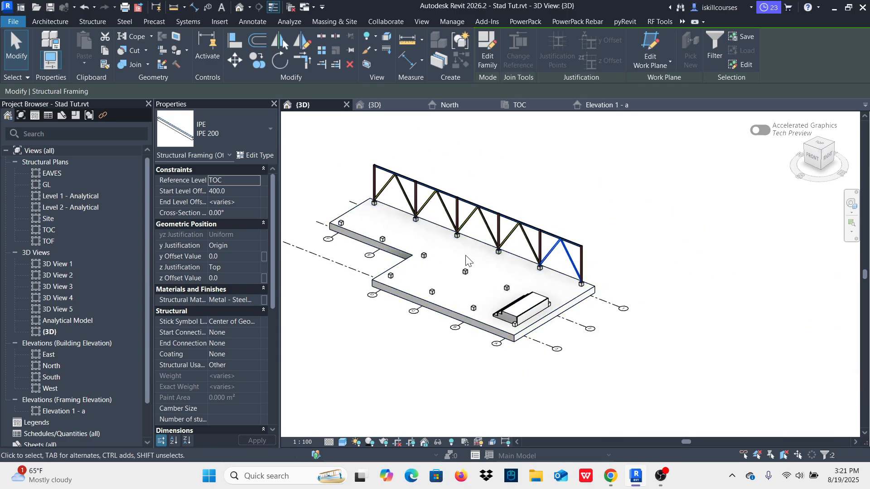
scroll(485, 223, up, 4)
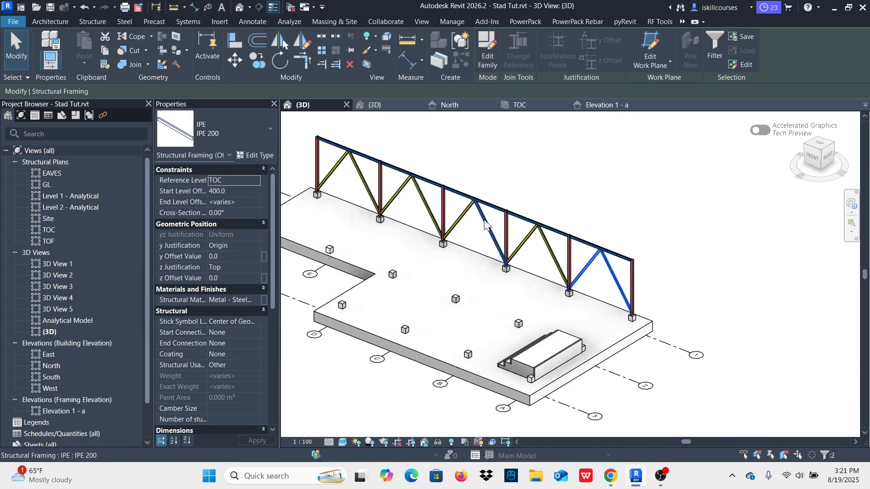
click(641, 218)
Step: Select the whole braced frame on grid 1 and copy it in the TOC plan from a base point on grid 1 towards grid 2
scroll(676, 261, down, 3)
shift+middle_drag(705, 268, 642, 196)
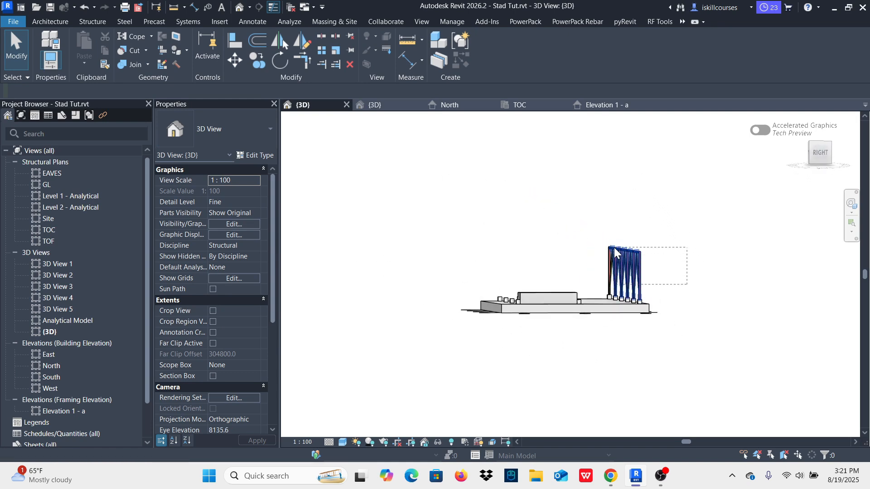
drag(687, 284, 579, 222)
shift+middle_drag(410, 191, 469, 195)
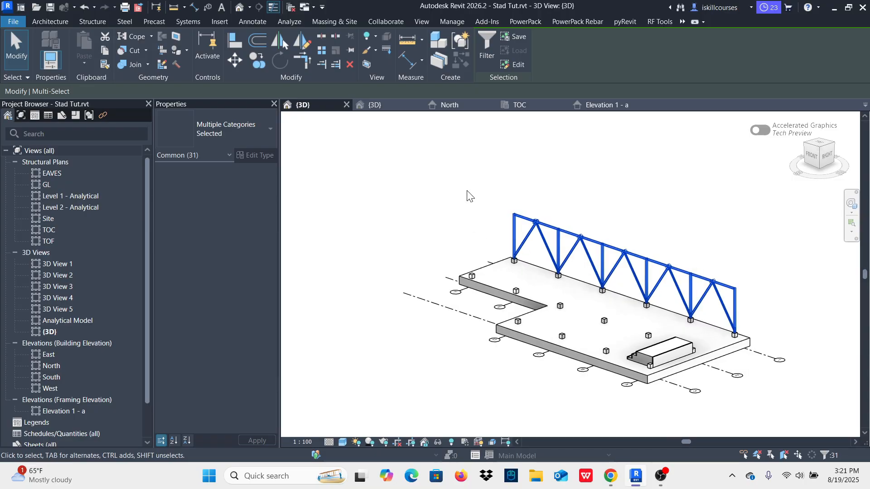
click(521, 105)
scroll(375, 252, down, 4)
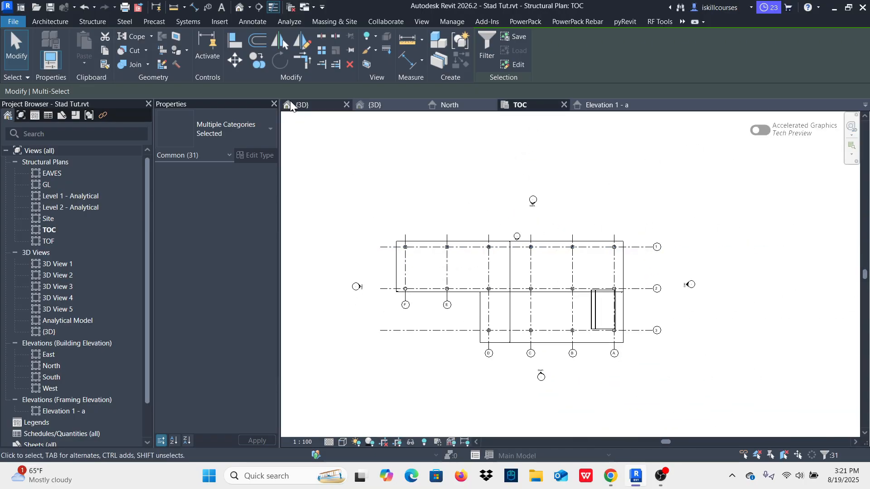
click(259, 62)
scroll(480, 272, up, 3)
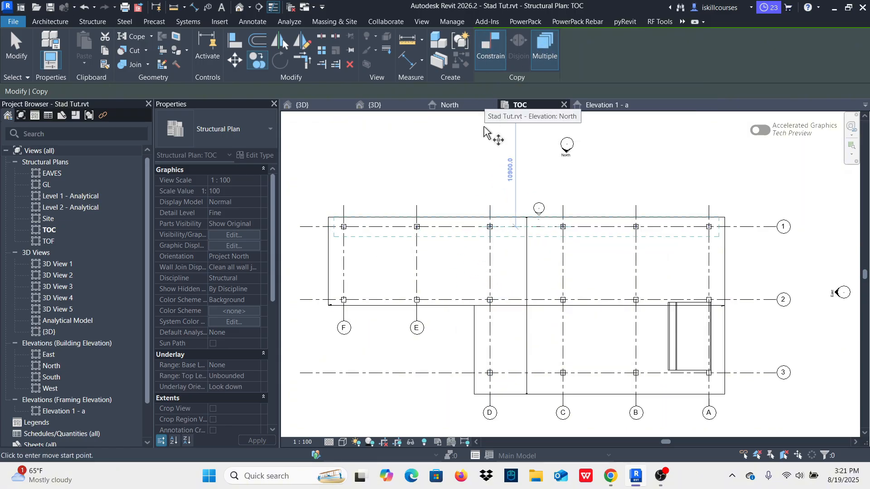
click(462, 227)
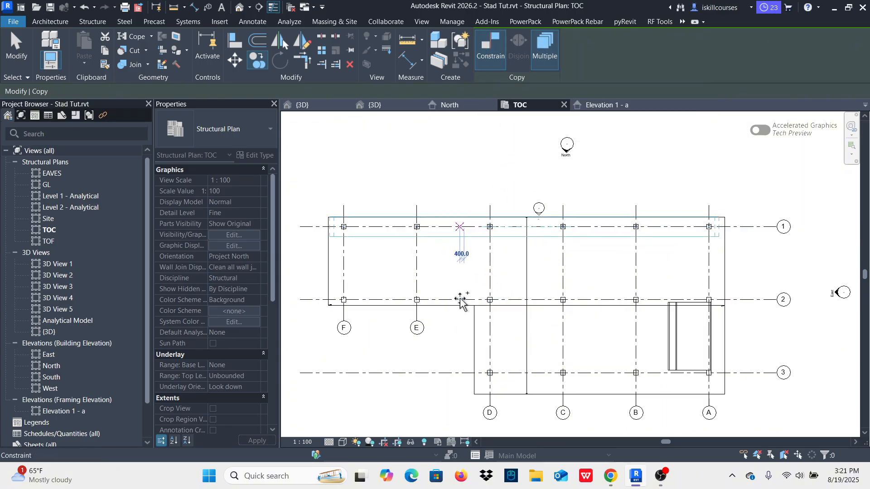
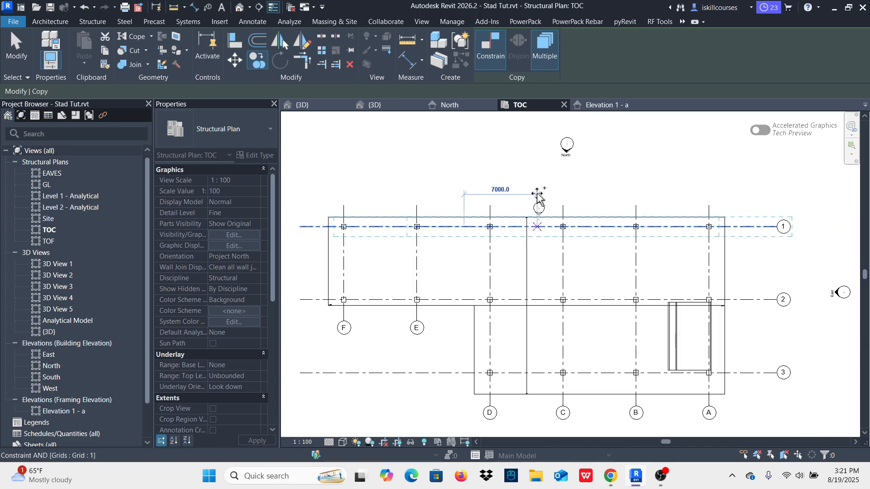
Step: Reselect the whole braced frame on grid 1 in the 3D view and copy it 7000 mm to grid 2 in the TOC plan, unconstrained
key(Escape)
key(Escape)
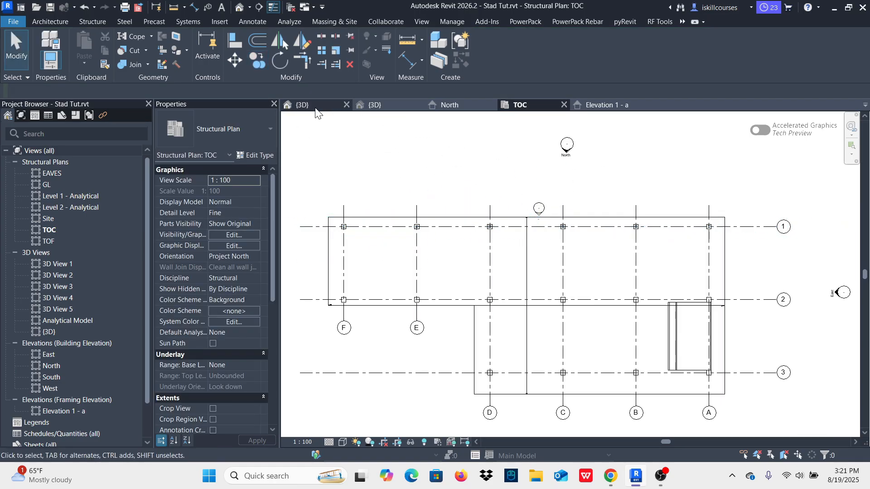
click(316, 108)
shift+middle_drag(673, 238, 625, 269)
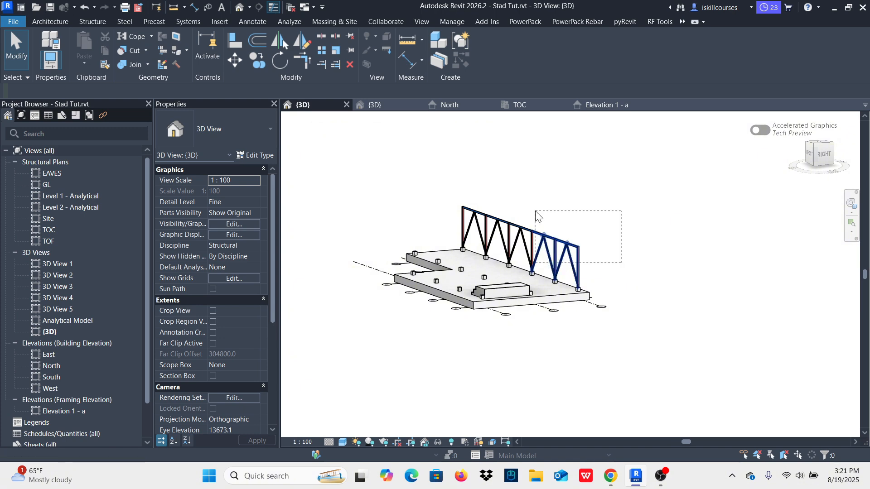
shift+middle_drag(685, 267, 669, 251)
drag(555, 251, 506, 209)
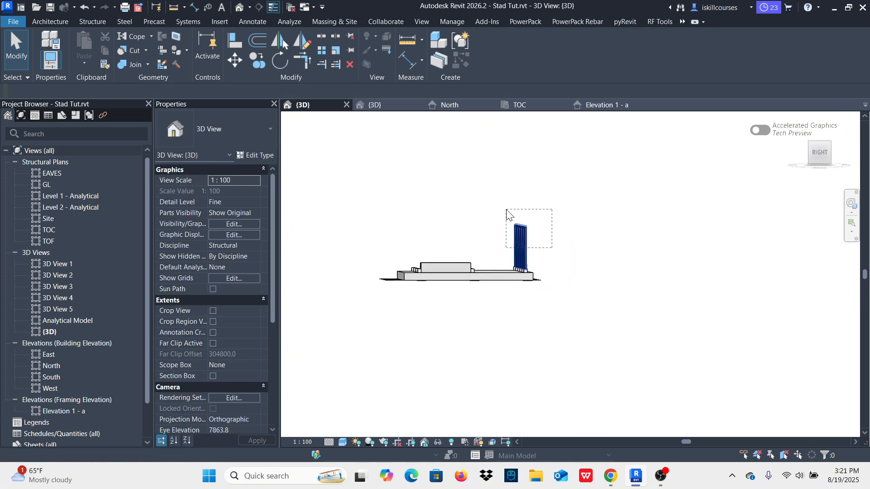
shift+middle_drag(469, 195, 512, 276)
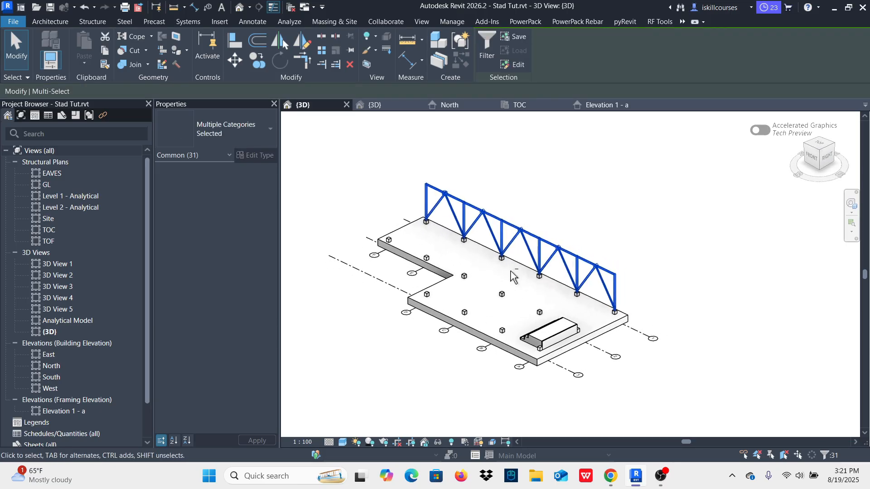
click(519, 105)
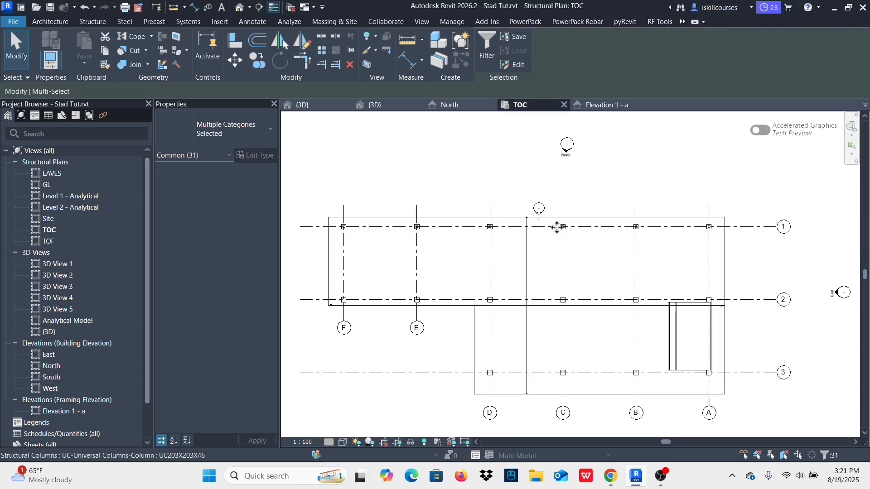
scroll(557, 227, down, 3)
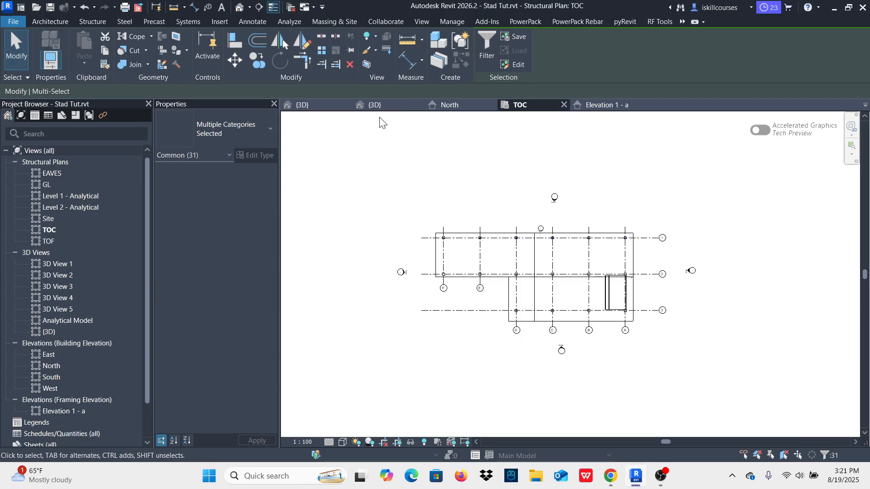
click(256, 61)
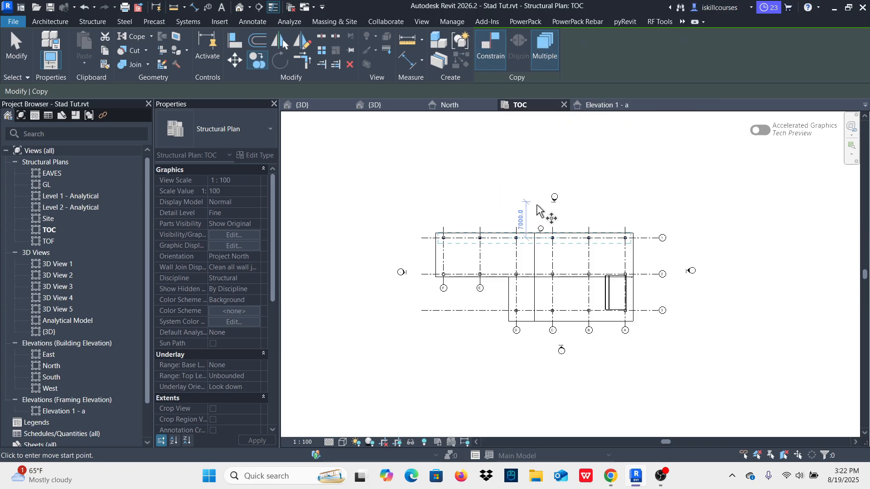
scroll(536, 209, up, 4)
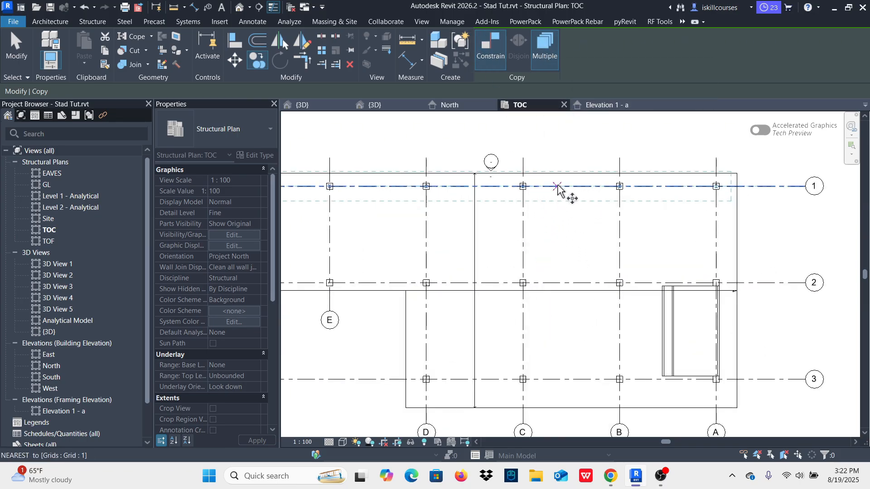
scroll(604, 206, down, 3)
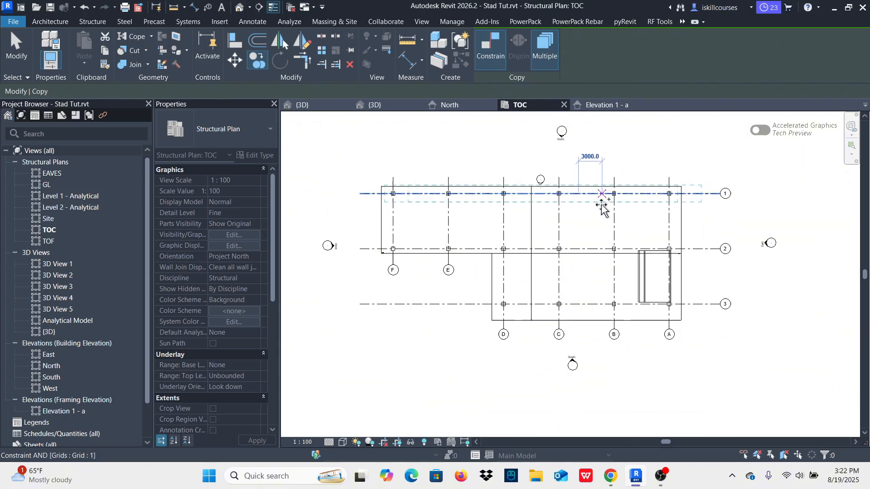
click(496, 53)
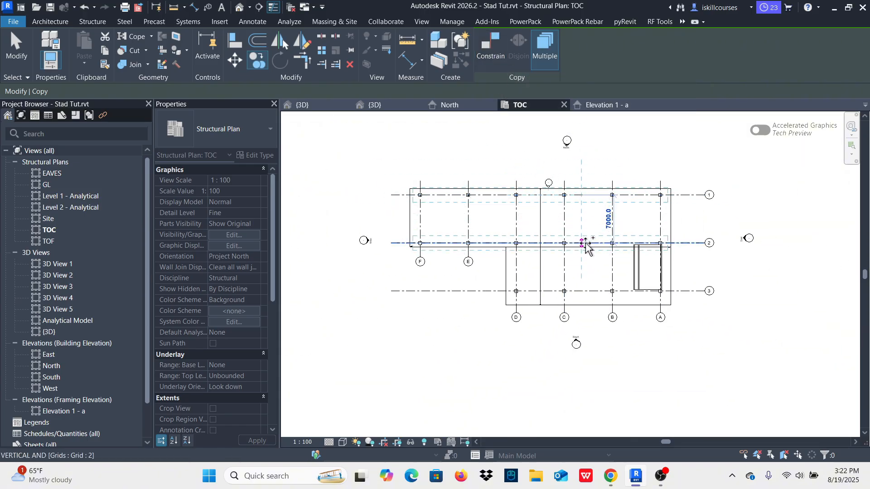
scroll(586, 244, up, 3)
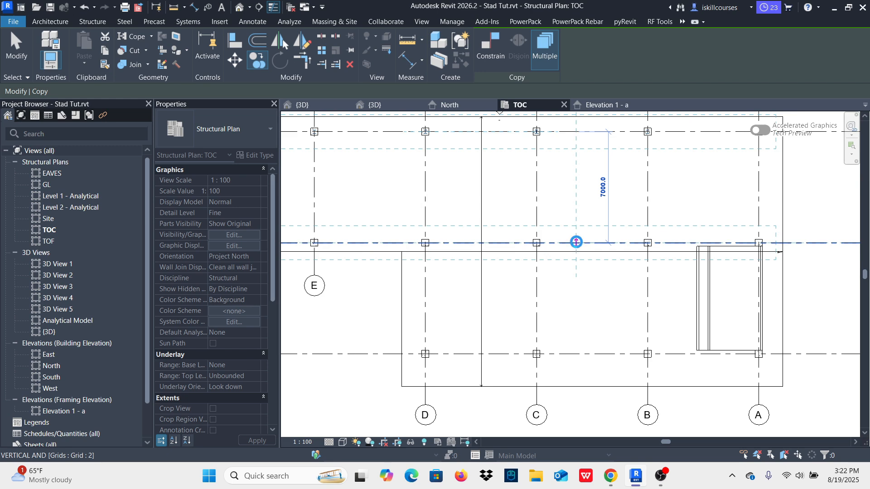
Step: Place another unconstrained copy of the braced frame 7000 mm beyond grid 2, on grid 3, and finish copying
key(shift)
scroll(577, 240, down, 3)
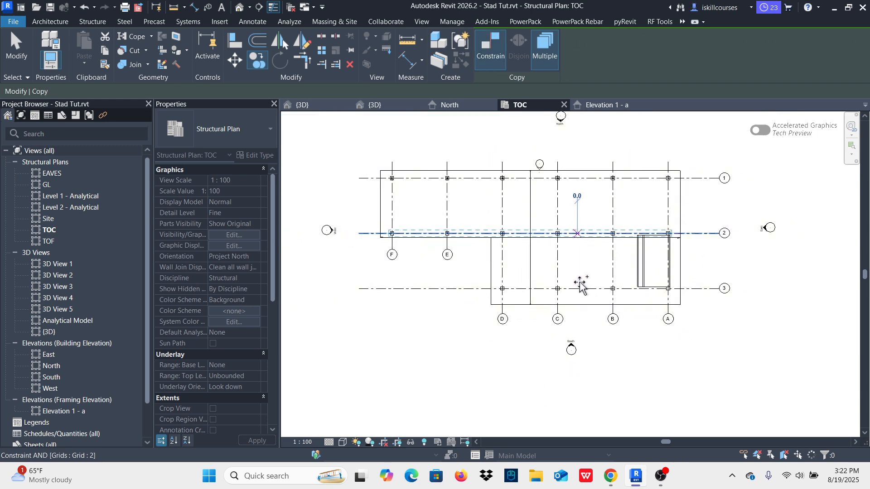
scroll(584, 257, up, 2)
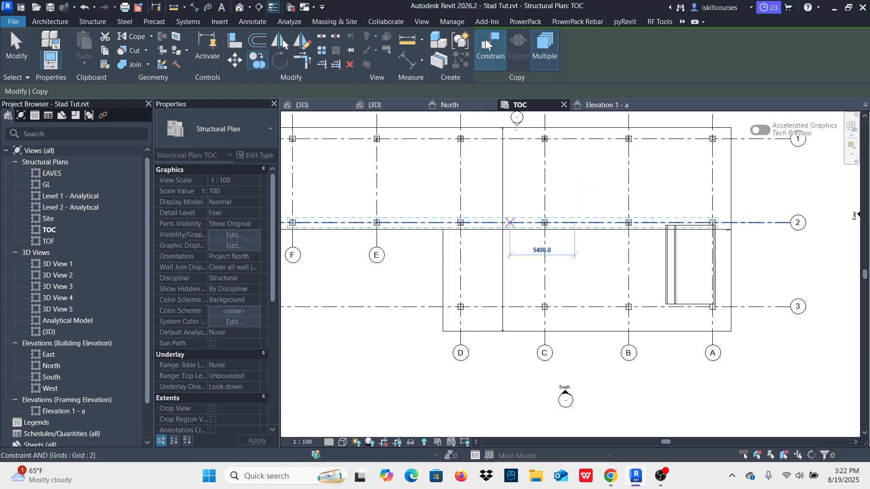
scroll(594, 195, down, 2)
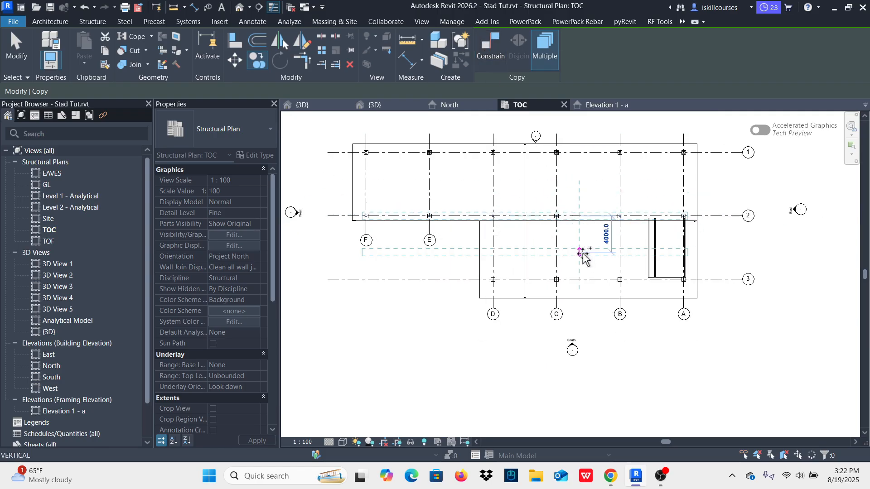
click(583, 279)
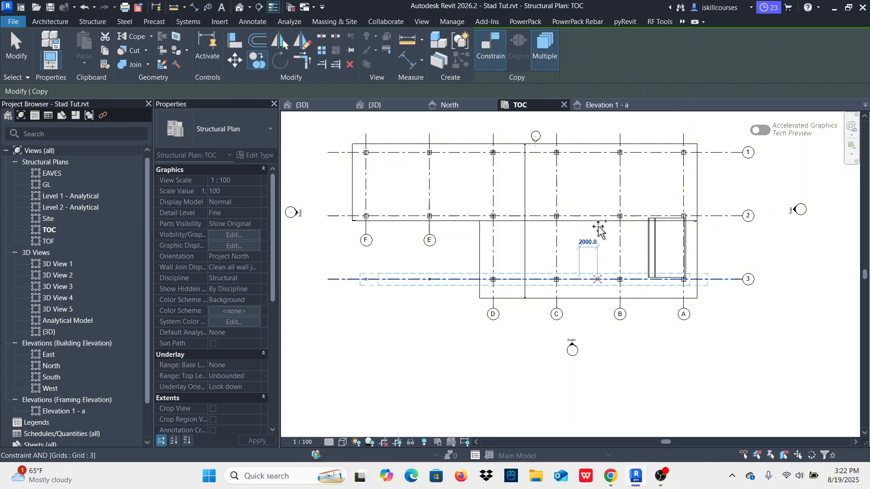
key(Escape)
key(Escape)
Step: In the 3D view, delete the outer brace, the eaves beam and the grid F column from the E–F bay on grid 3
click(318, 105)
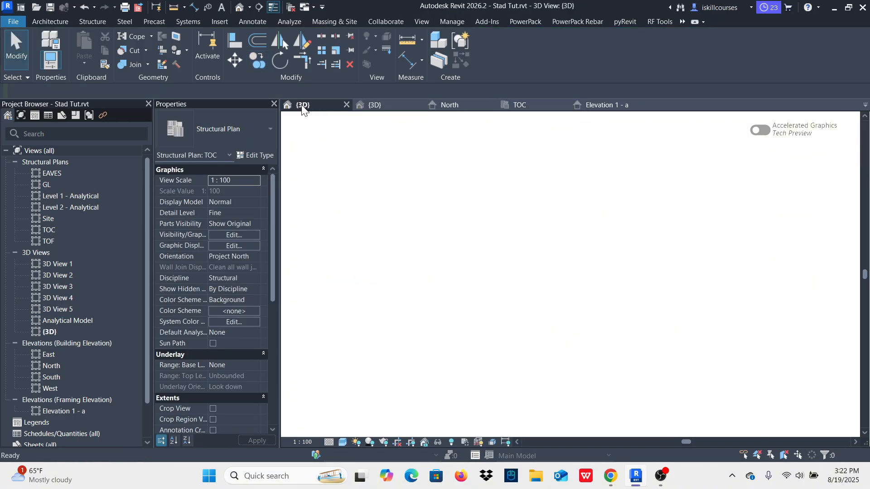
shift+middle_drag(492, 259, 672, 258)
scroll(551, 271, up, 3)
scroll(551, 272, up, 4)
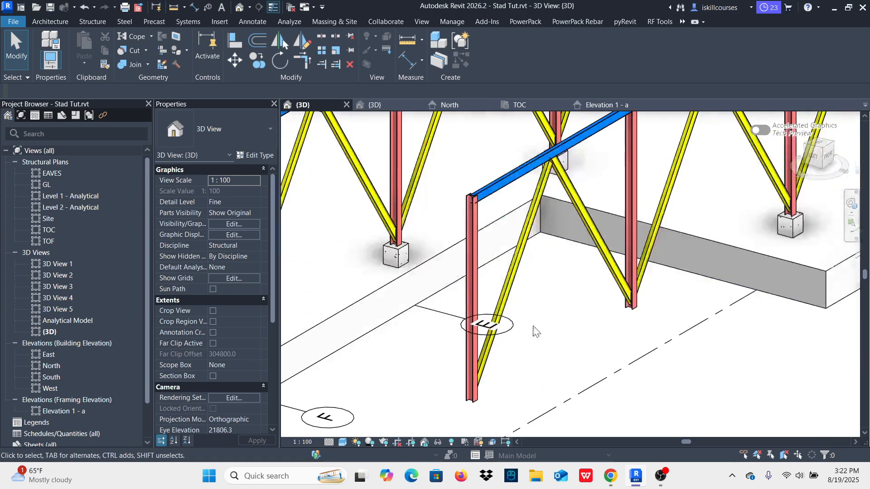
click(513, 286)
key(Delete)
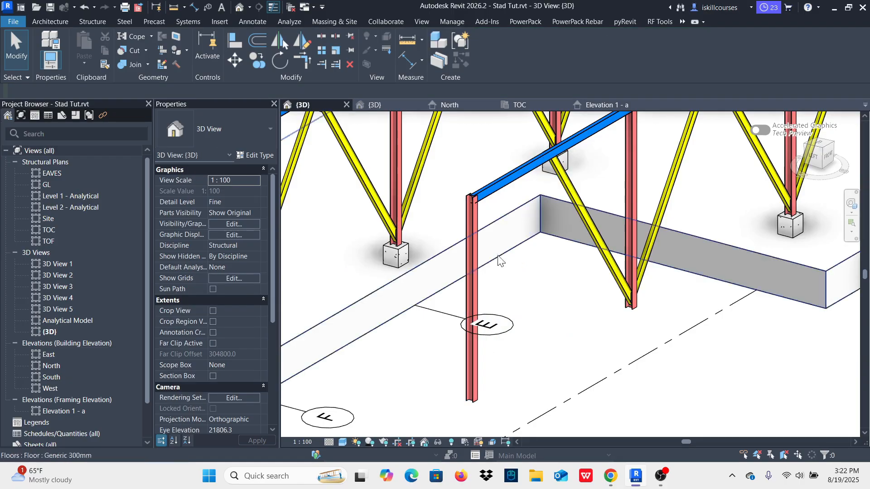
scroll(480, 303, down, 2)
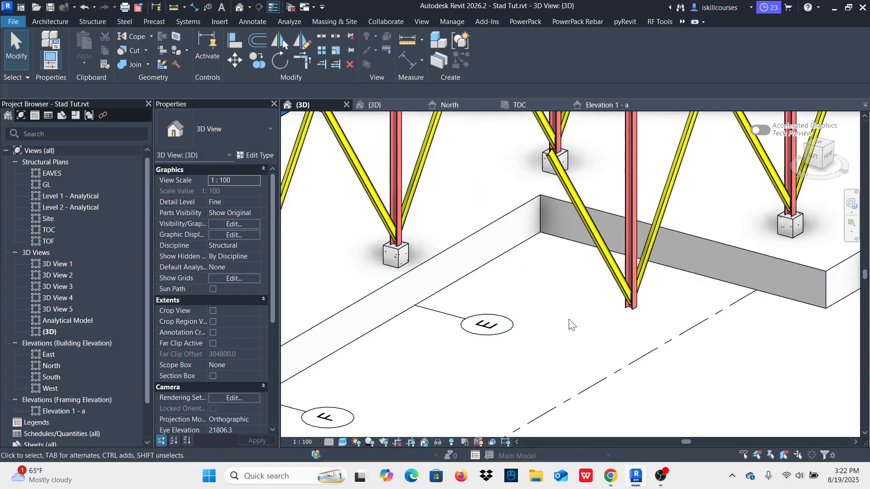
scroll(589, 327, down, 2)
Step: Delete the remaining E–F brace, the D–E brace meeting the grid E column, and that column on grid 3
scroll(615, 326, up, 3)
click(564, 268)
key(Delete)
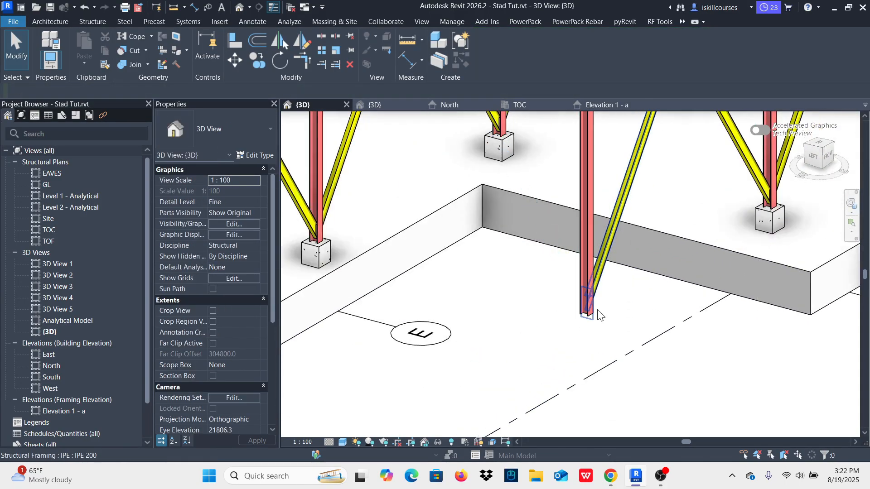
click(592, 307)
key(Delete)
click(589, 312)
key(Delete)
scroll(550, 336, down, 3)
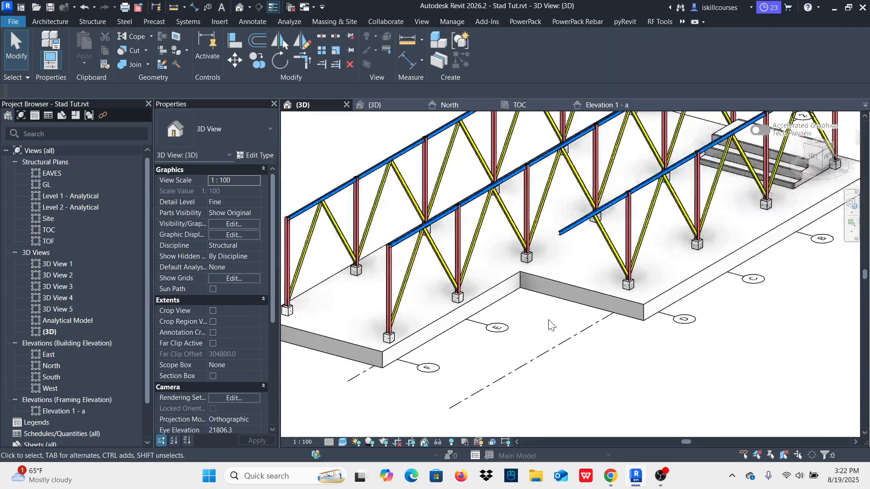
Step: Examine the three braced frames in the 3D view from the front, the stair corner and the opposite end
scroll(595, 281, down, 3)
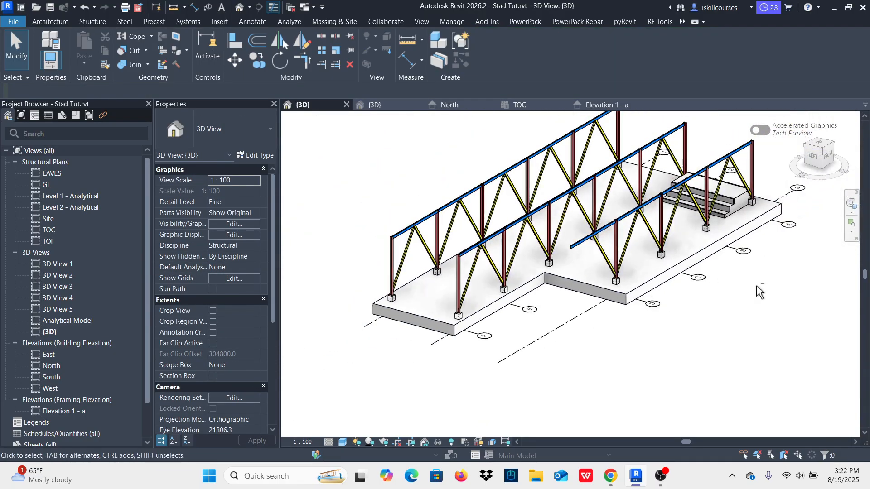
shift+middle_drag(760, 292, 651, 280)
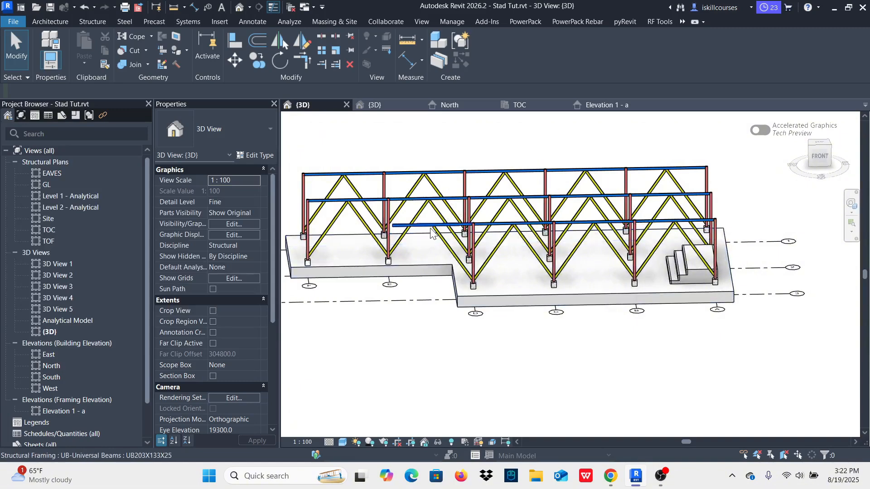
scroll(445, 225, down, 5)
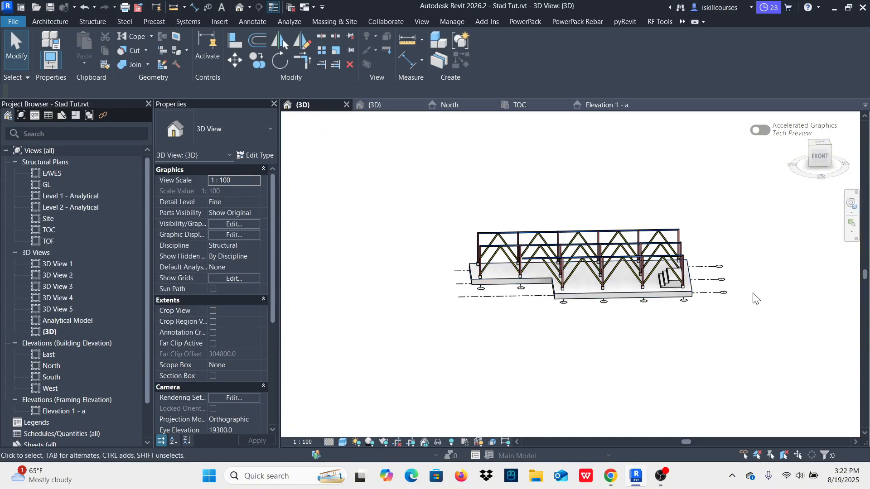
shift+middle_drag(693, 290, 708, 353)
scroll(633, 293, up, 5)
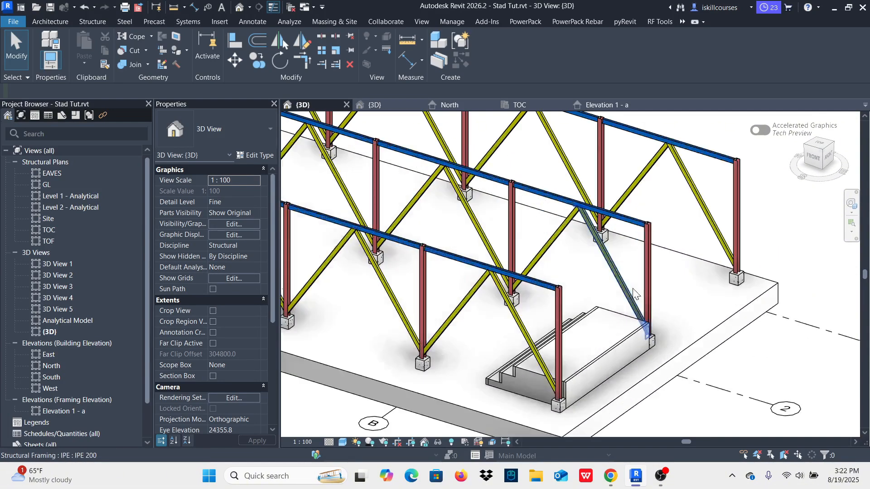
scroll(628, 285, down, 2)
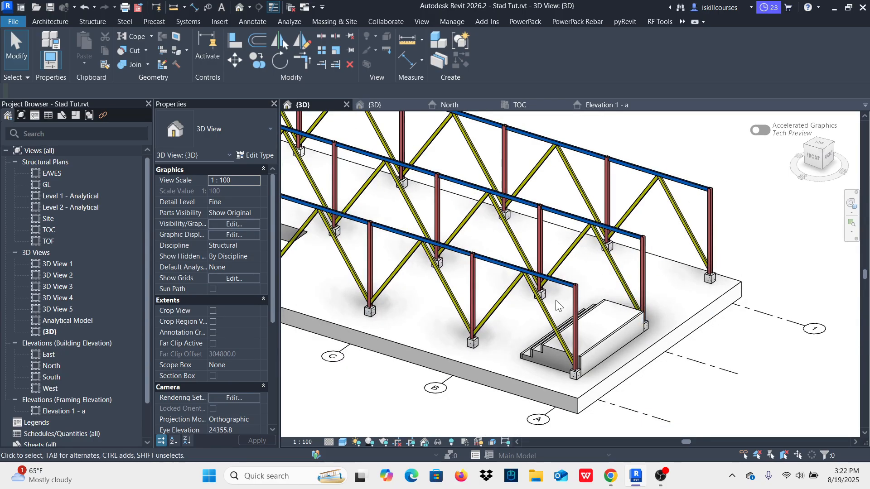
scroll(588, 275, up, 4)
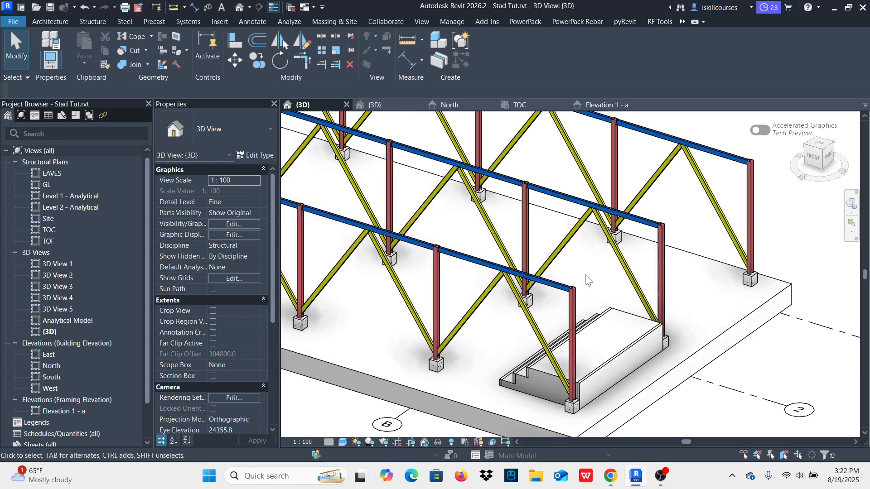
scroll(571, 279, down, 5)
shift+middle_drag(516, 401, 640, 324)
scroll(491, 369, down, 3)
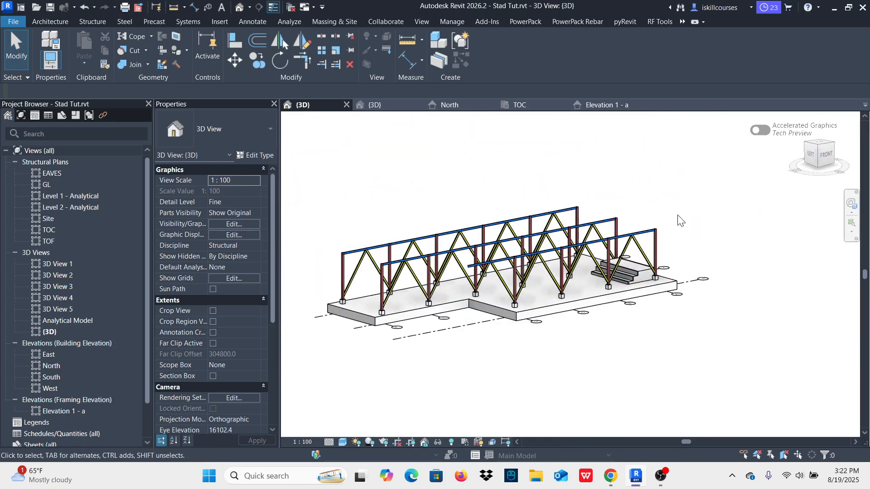
Step: In Elevation 1 - a, mirror the E–F bay's outer IPE 200 brace about grid F and clear the selection
click(604, 106)
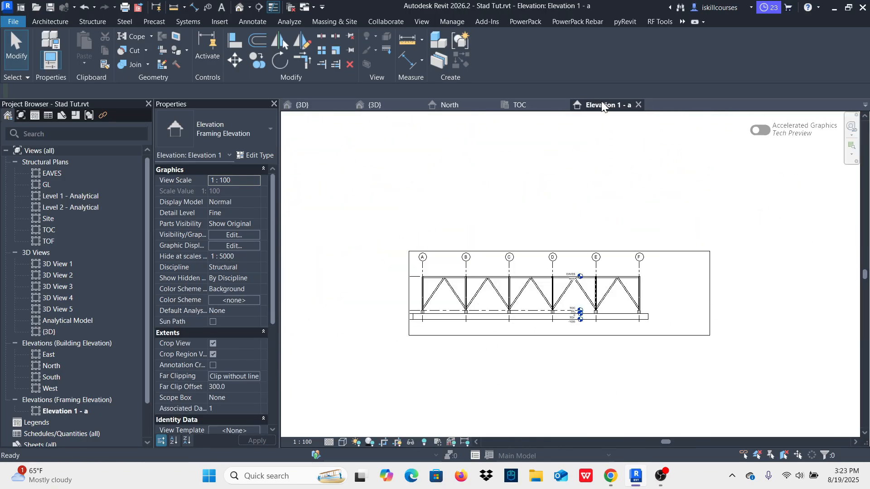
scroll(640, 292, up, 5)
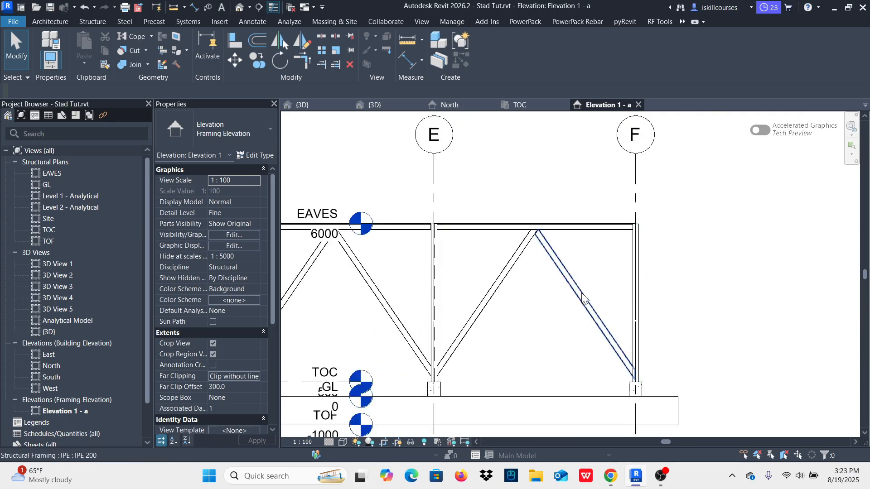
click(579, 299)
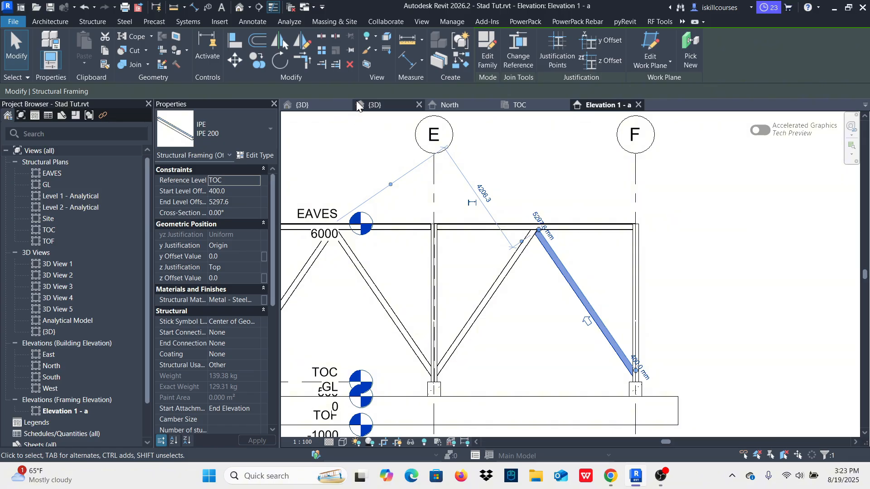
click(279, 42)
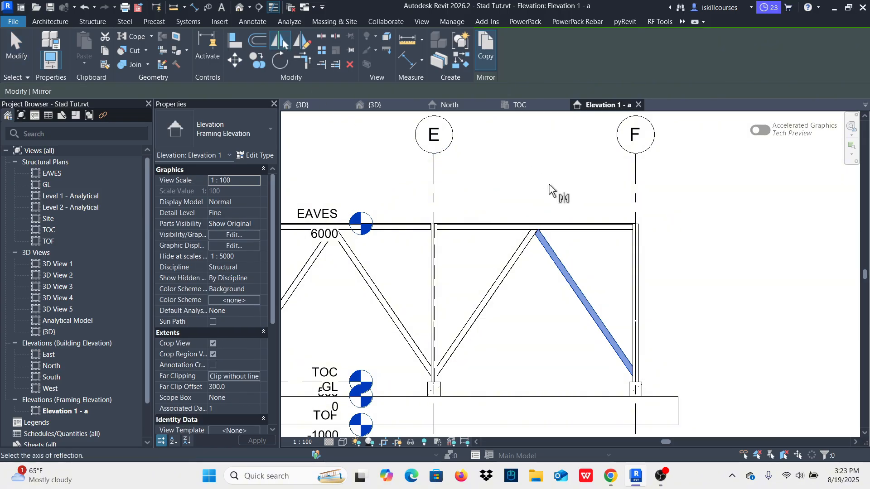
click(636, 186)
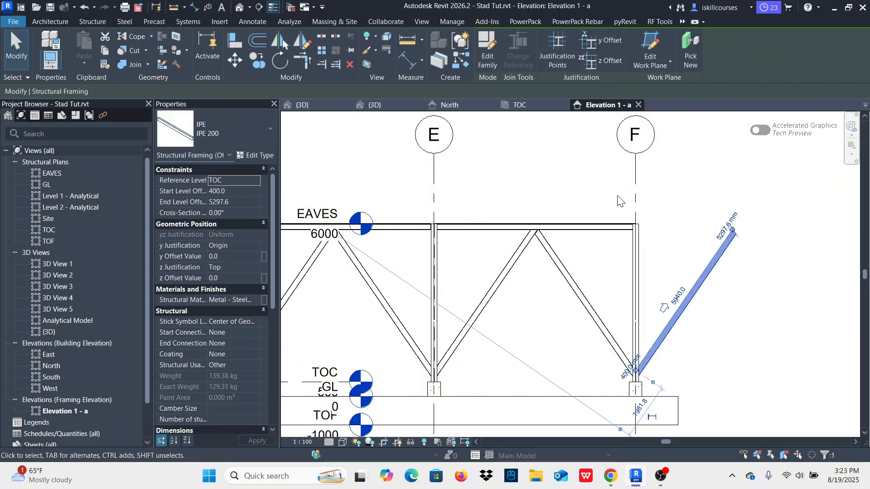
click(581, 184)
Step: Widen the crop region of Elevation 1 - a outward beyond grid A to make room for another brace
scroll(633, 299, down, 5)
scroll(351, 310, up, 4)
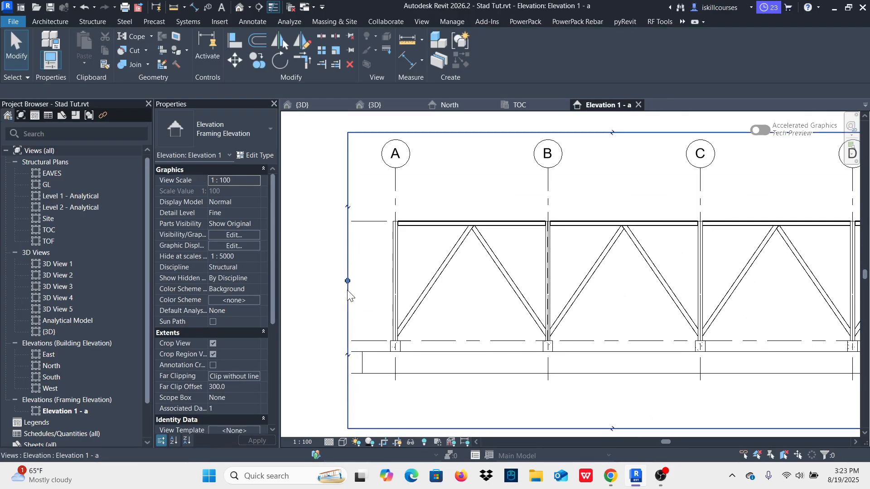
scroll(410, 283, down, 3)
click(330, 274)
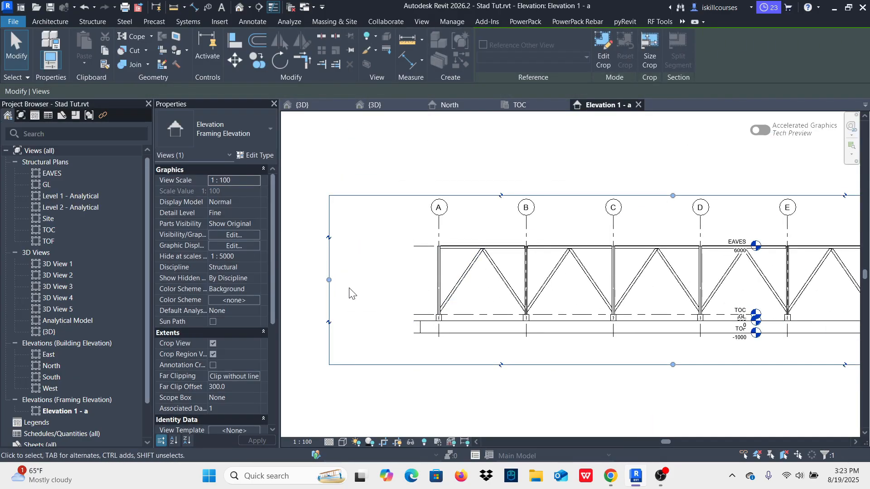
Step: Mirror the A–B bay's outer IPE 200 brace about grid A and clear the selection
scroll(348, 294, down, 2)
click(417, 281)
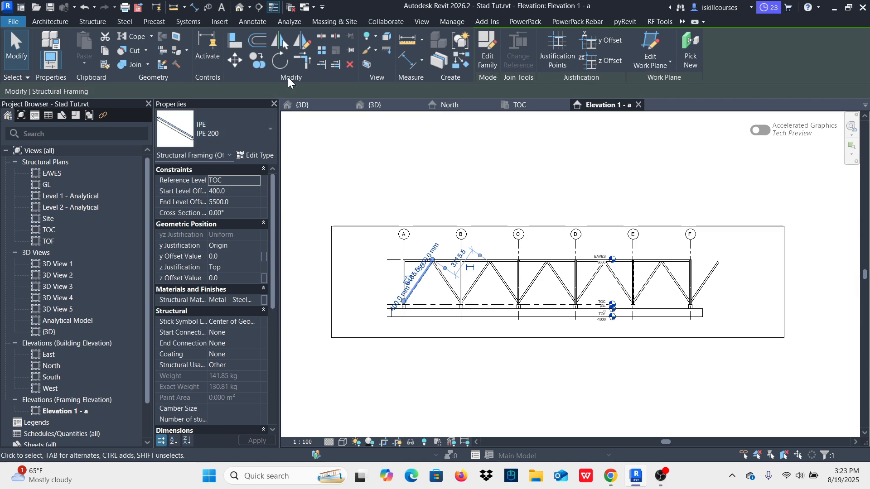
click(278, 41)
scroll(390, 256, up, 2)
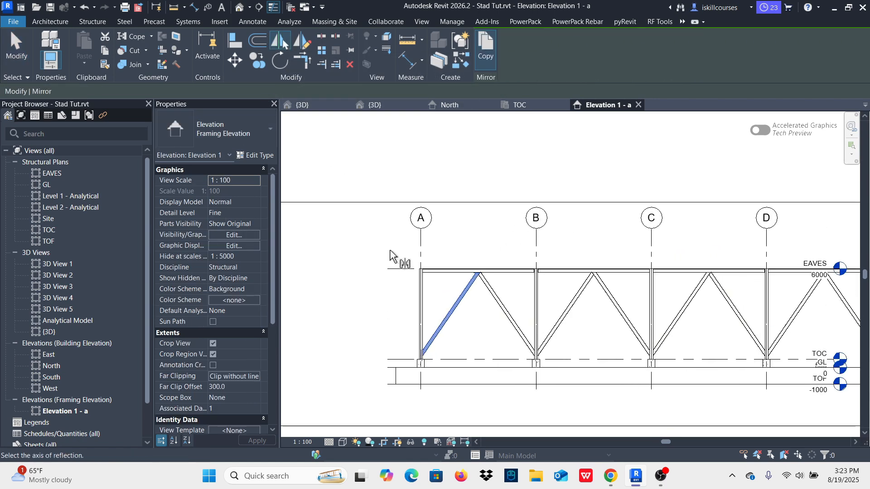
click(418, 248)
scroll(376, 256, down, 3)
click(383, 156)
scroll(401, 259, down, 1)
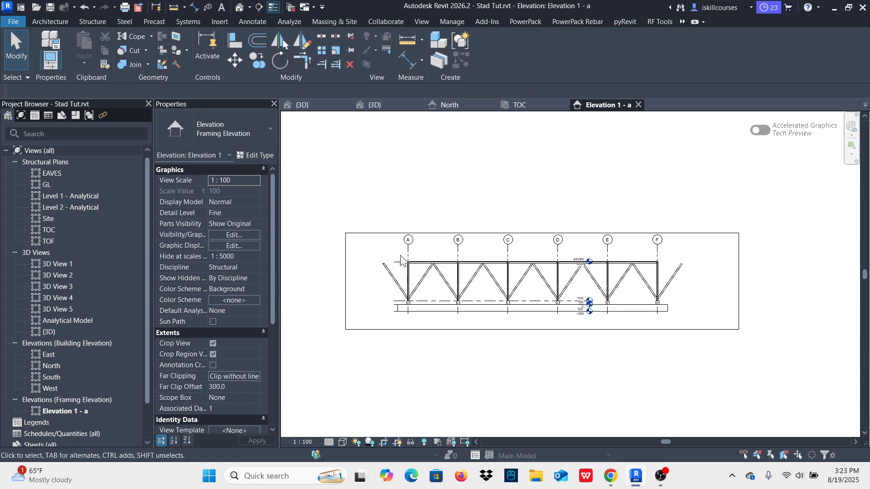
Step: Delete the cutting modifier at the upper end of the mirrored brace beyond grid A
click(388, 282)
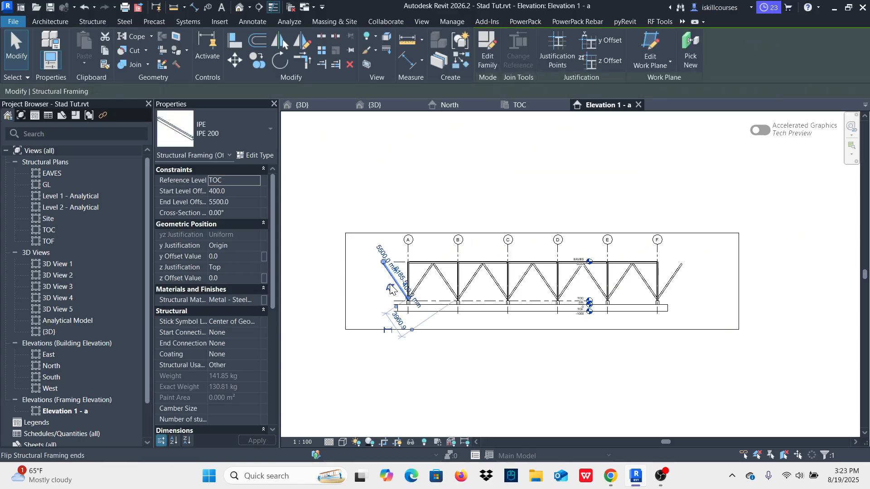
scroll(372, 264, up, 2)
click(368, 263)
scroll(382, 265, up, 7)
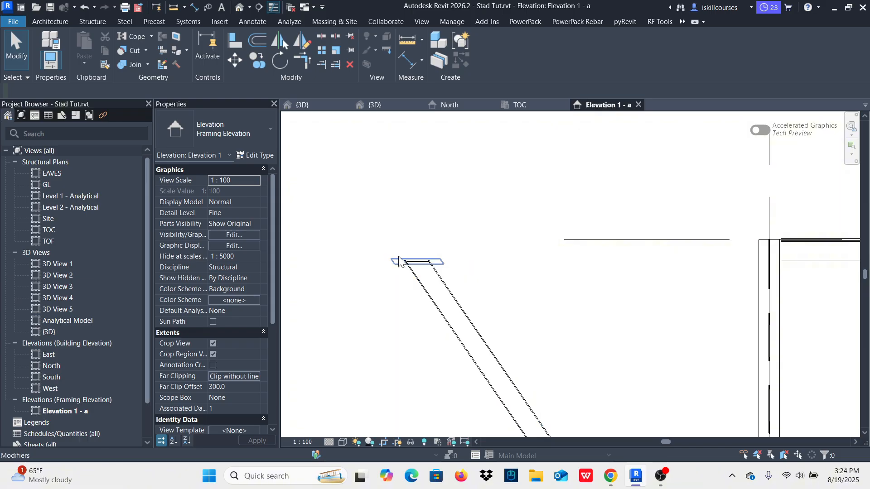
click(398, 259)
click(350, 65)
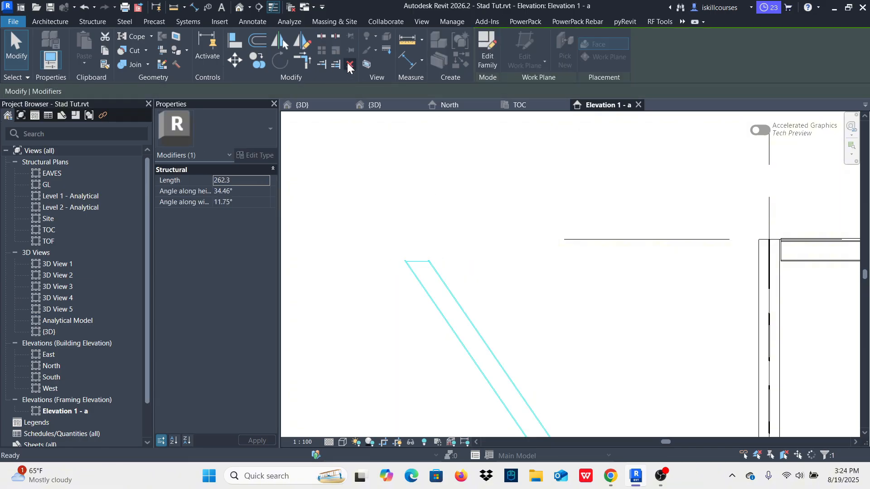
scroll(395, 206, down, 5)
Step: In the TOC plan, copy the outer brace beyond grid A from grid 1 to grid 2 with constrained movement
click(439, 268)
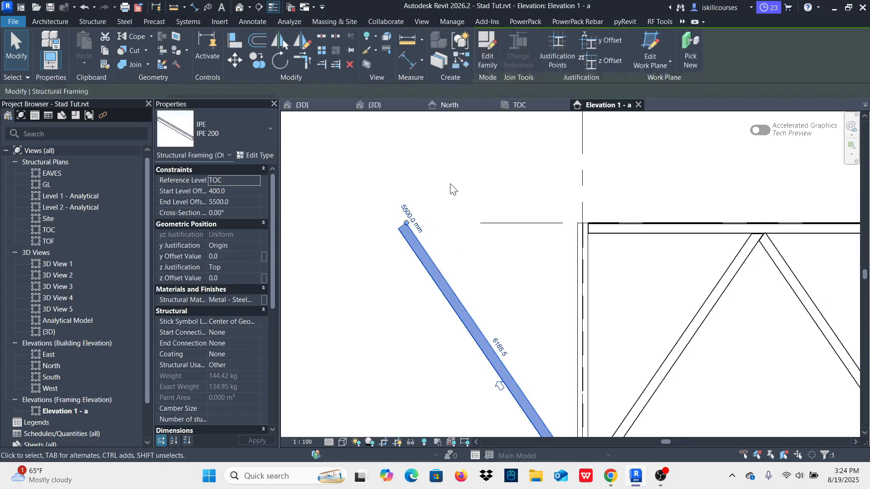
click(519, 105)
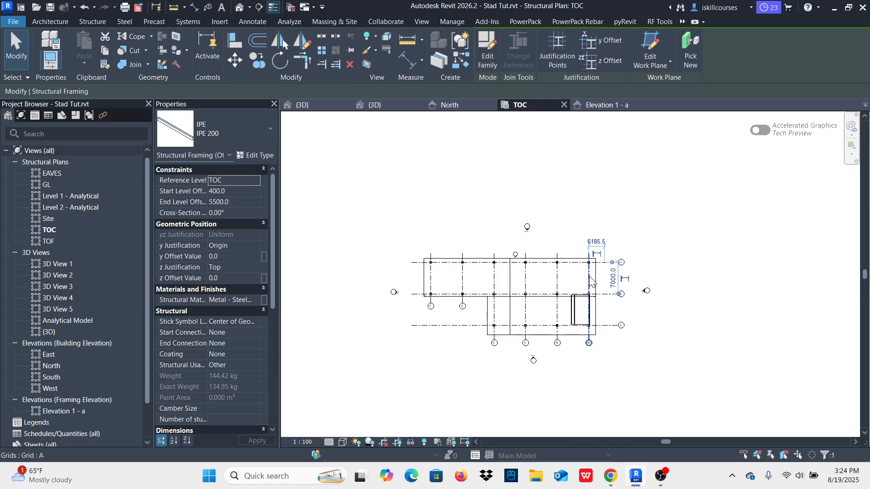
scroll(590, 283, up, 1)
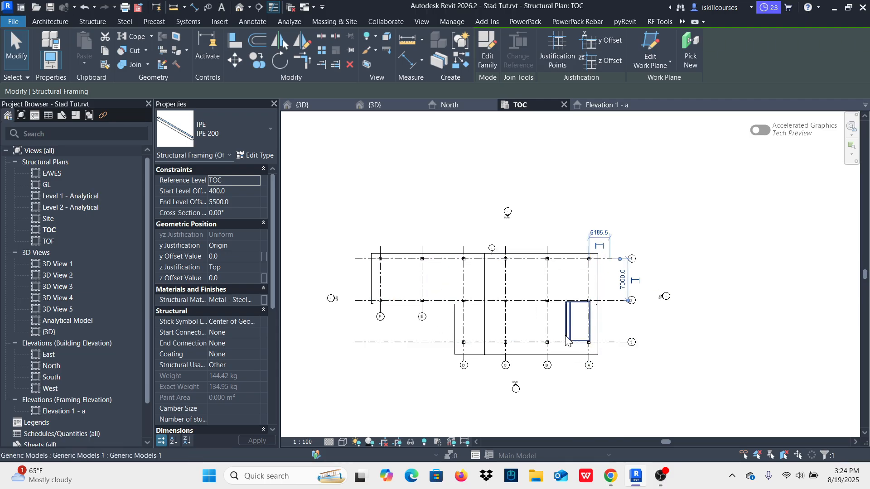
click(258, 60)
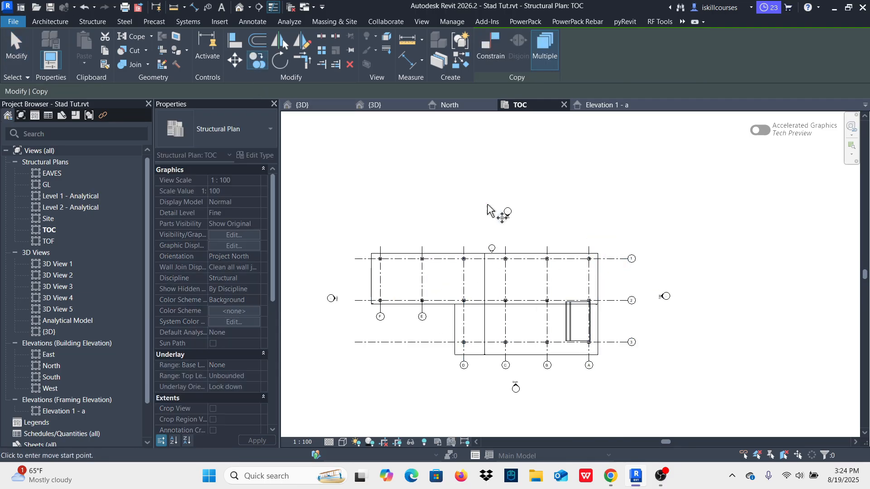
click(488, 40)
scroll(580, 283, up, 3)
click(565, 232)
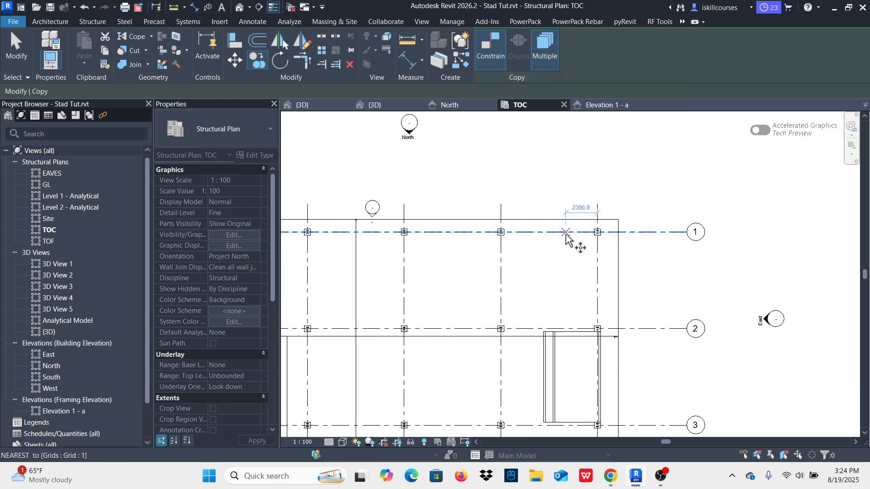
click(566, 327)
Step: Place a further copy of the grid A outer brace on grid 3 and end the copying
scroll(563, 233, down, 2)
scroll(573, 312, up, 3)
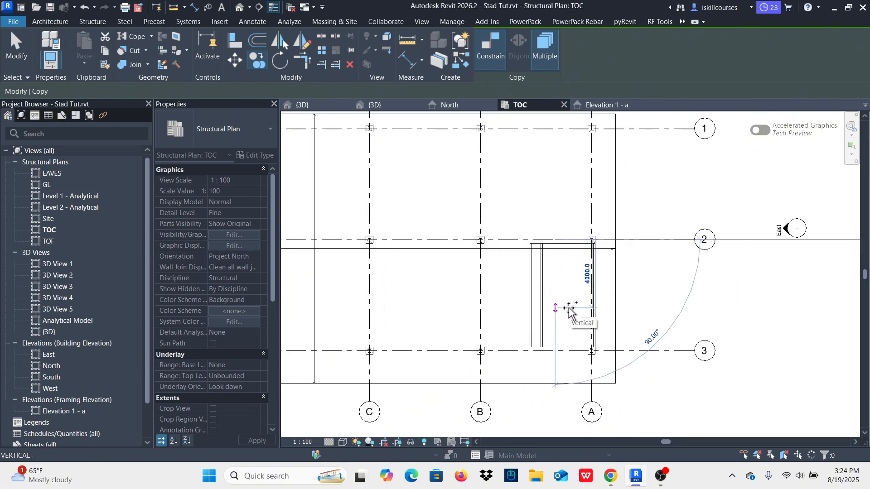
scroll(566, 373, up, 2)
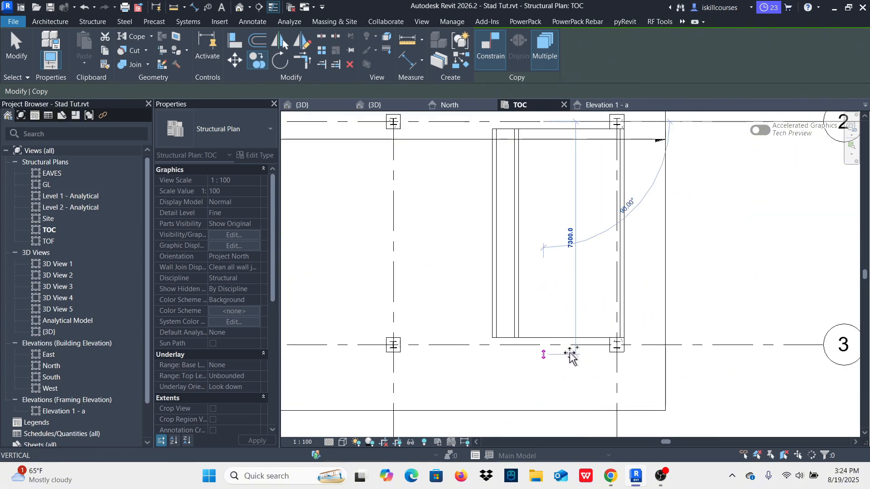
click(572, 352)
scroll(573, 355, down, 4)
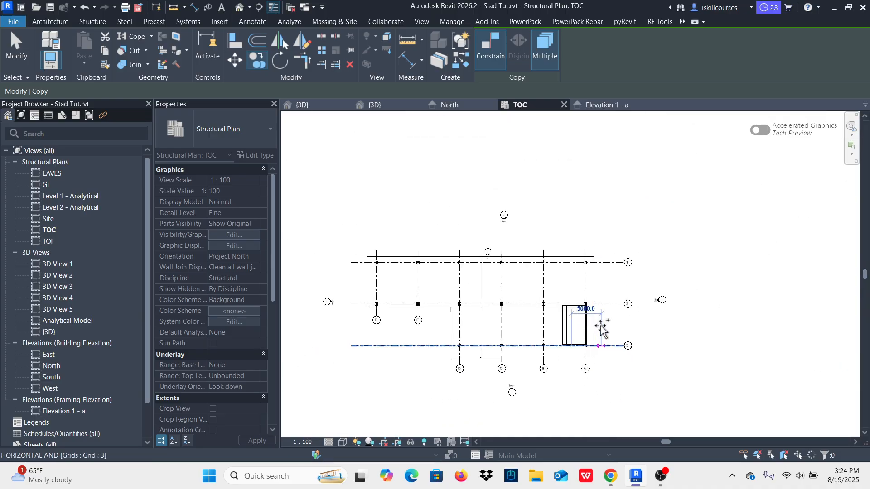
key(Escape)
key(Escape)
Step: In the 3D view, delete the modifier at the upper end of the outer brace beyond grid F on grid 1
click(303, 105)
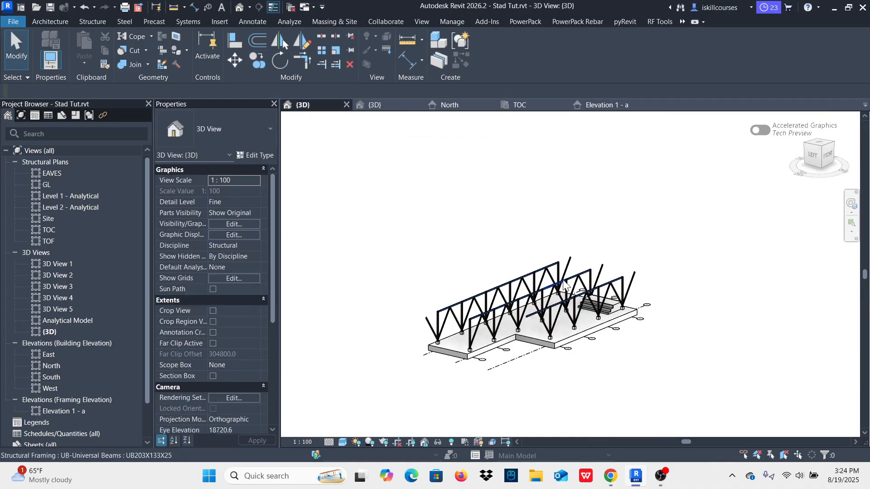
shift+middle_drag(649, 221, 435, 276)
scroll(426, 281, up, 5)
scroll(428, 279, up, 4)
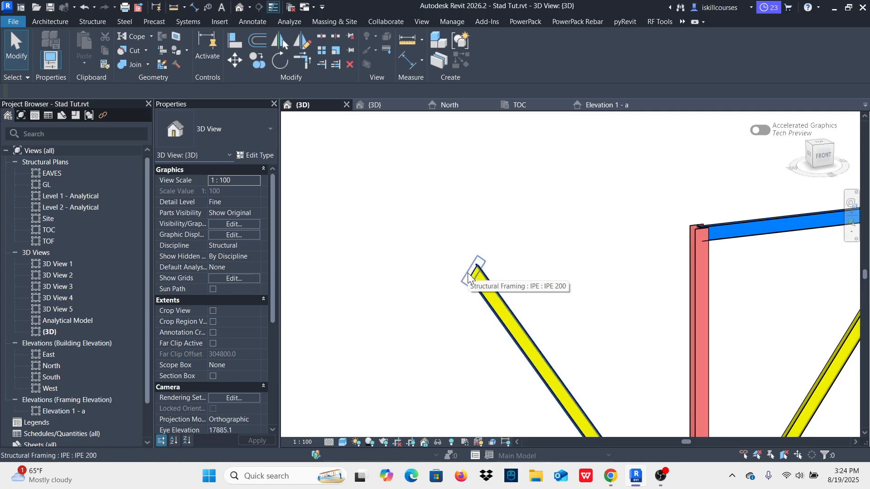
click(469, 277)
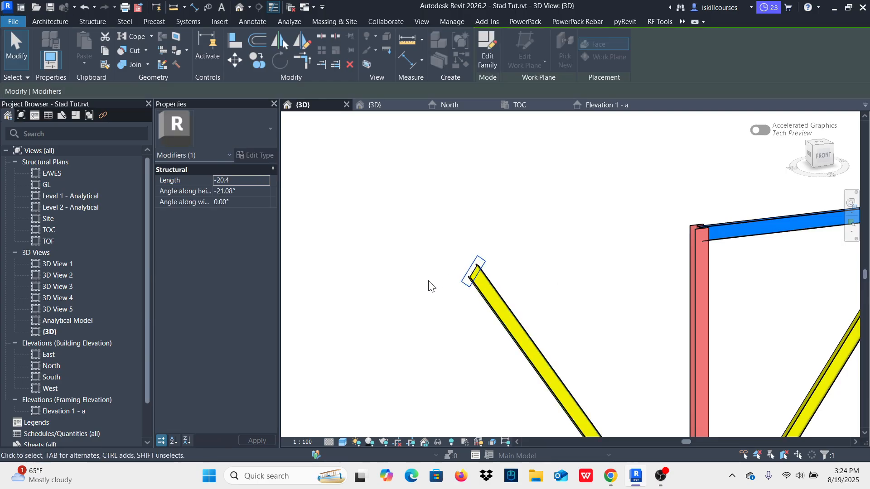
click(349, 64)
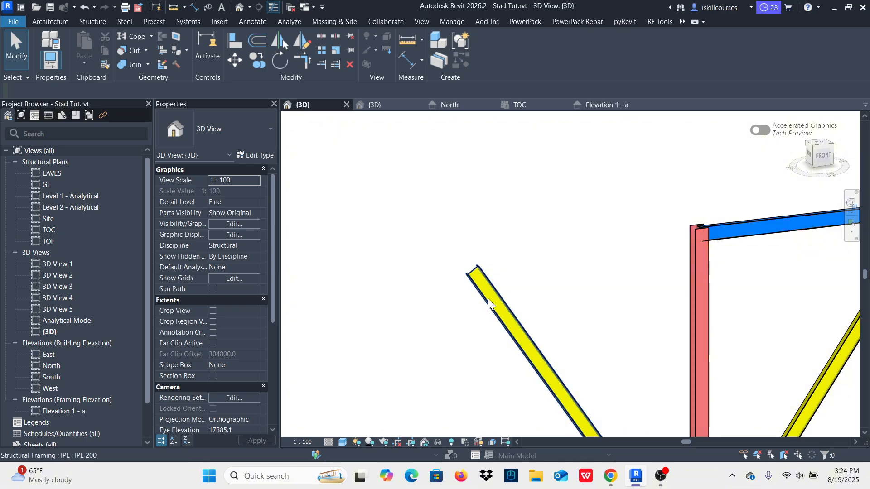
Step: Copy the outer brace beyond grid F from grid 1 to grid 2 in the TOC plan and clear the selection
click(490, 295)
scroll(442, 235, down, 2)
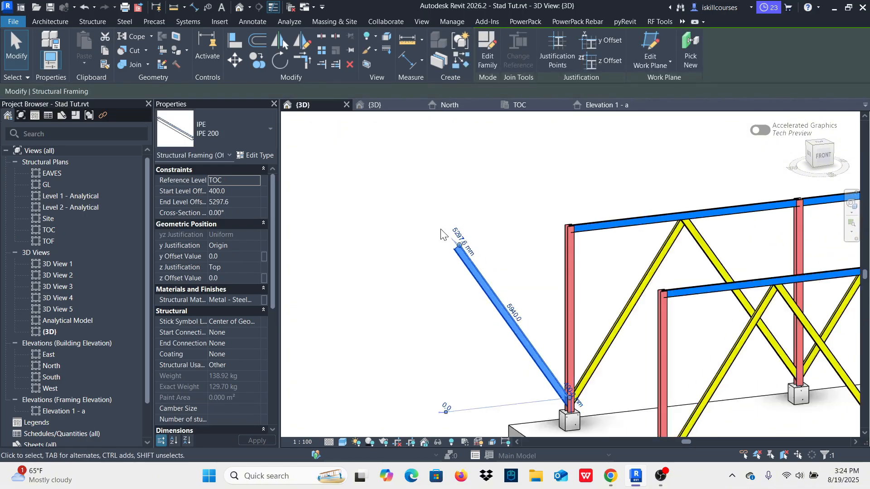
click(521, 105)
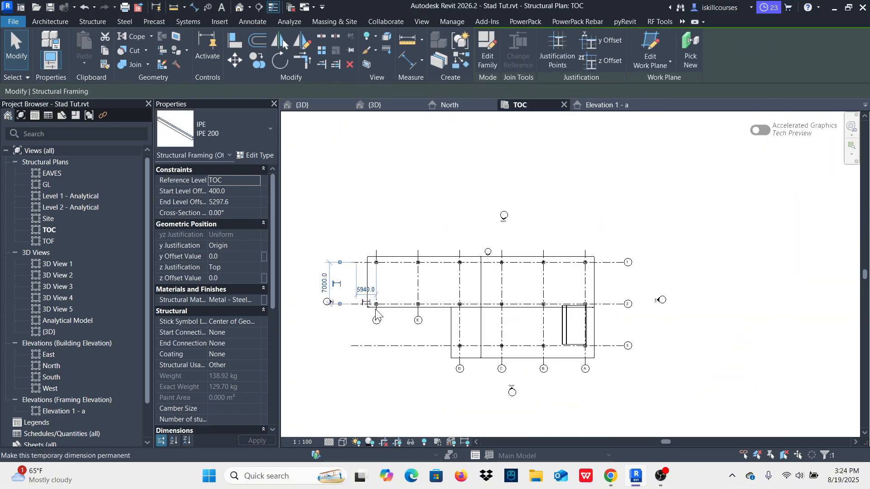
click(258, 61)
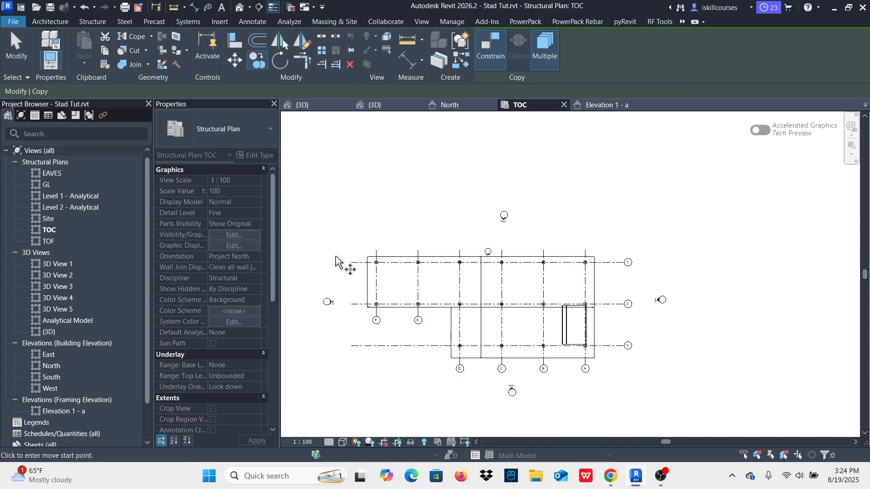
scroll(378, 312, up, 3)
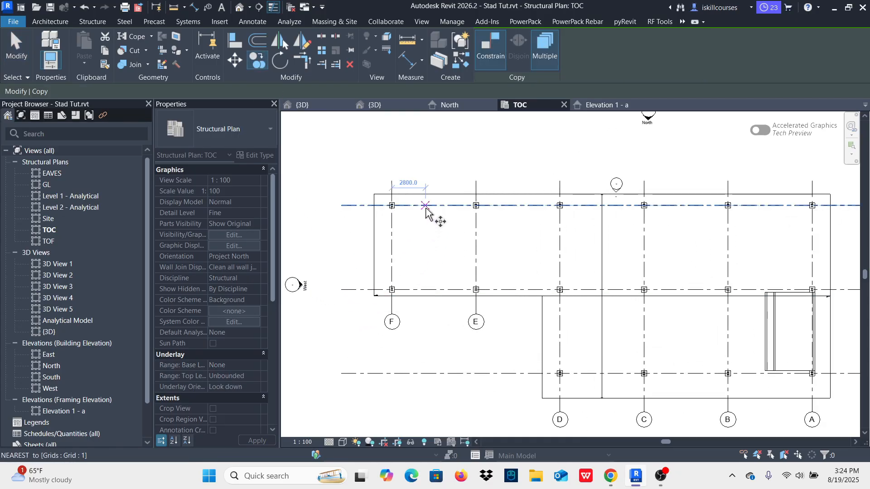
click(426, 206)
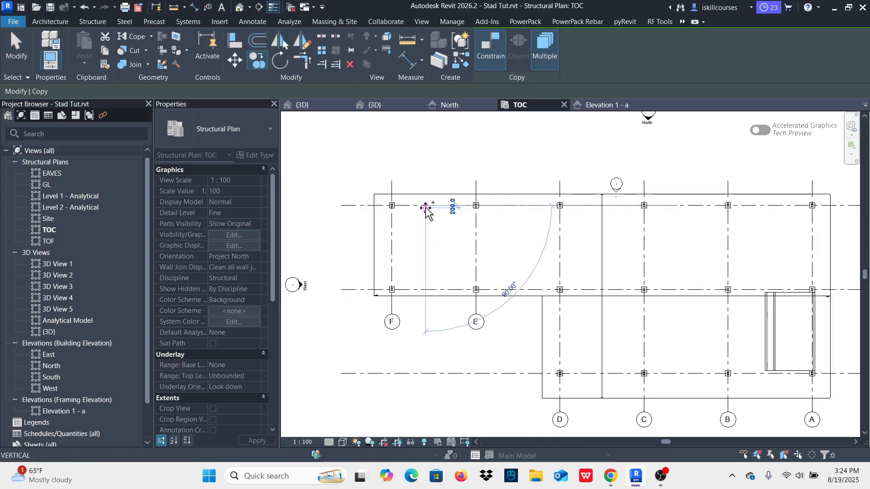
click(426, 289)
key(Escape)
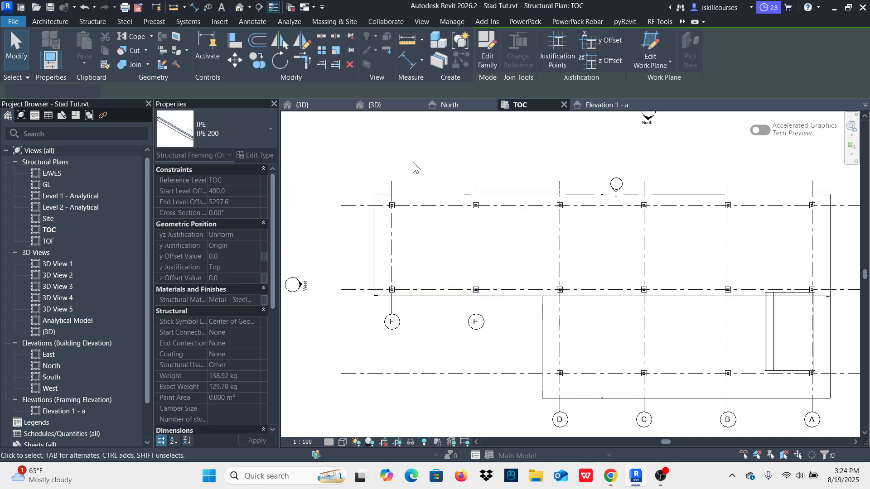
key(Escape)
Step: Examine the outer braces at both ends of the frames and the stair corner in the 3D view
click(302, 105)
scroll(434, 263, down, 5)
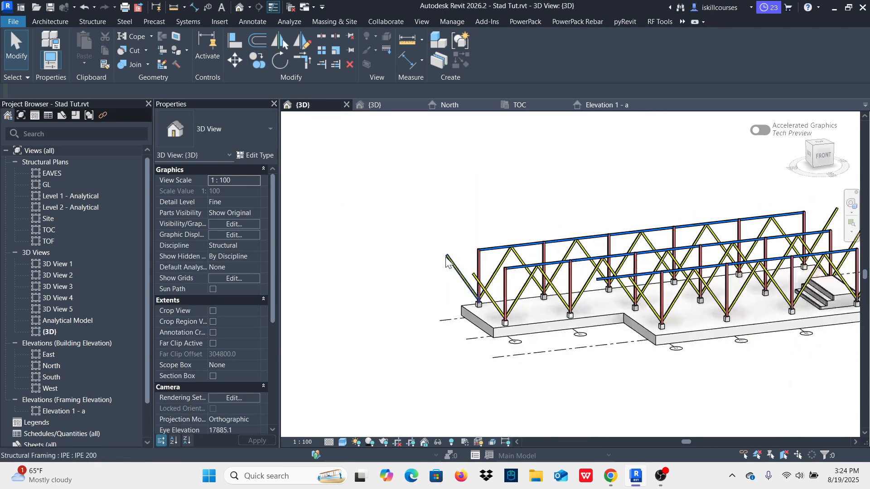
shift+middle_drag(434, 264, 495, 289)
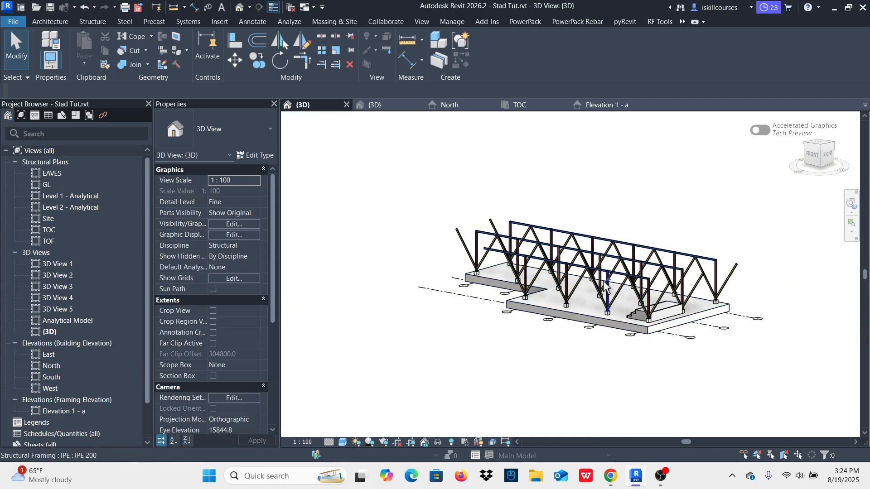
scroll(500, 272, up, 5)
scroll(476, 251, down, 2)
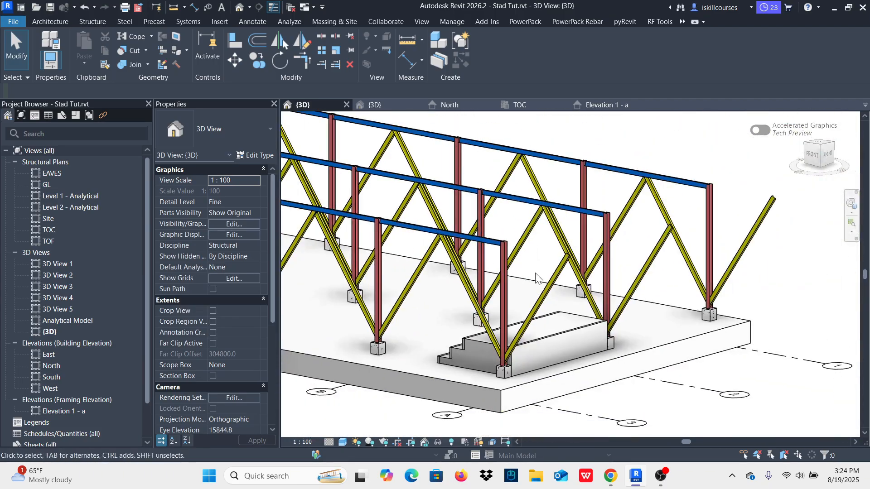
shift+middle_drag(538, 275, 566, 302)
scroll(626, 272, up, 3)
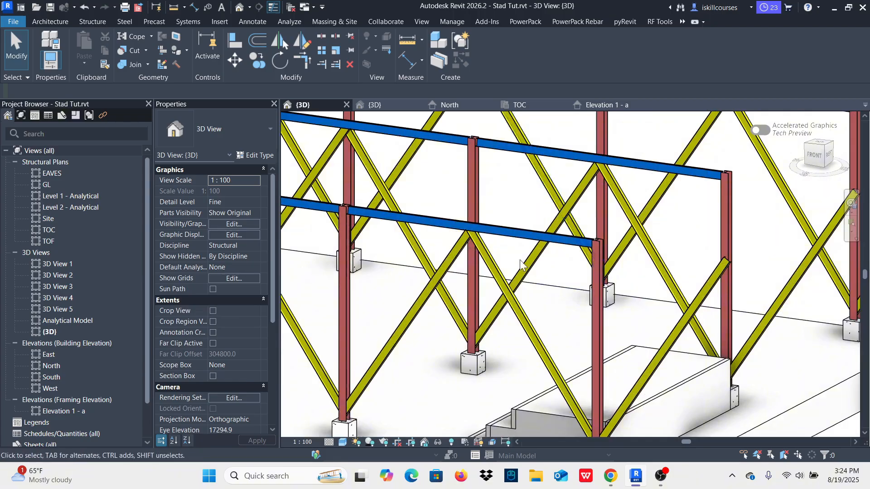
scroll(520, 259, down, 4)
scroll(623, 275, up, 3)
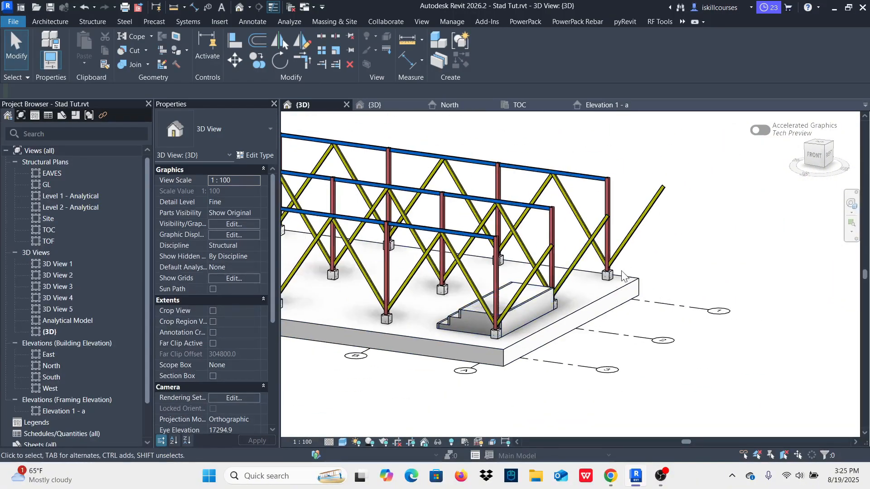
shift+middle_drag(621, 271, 657, 289)
scroll(580, 263, up, 5)
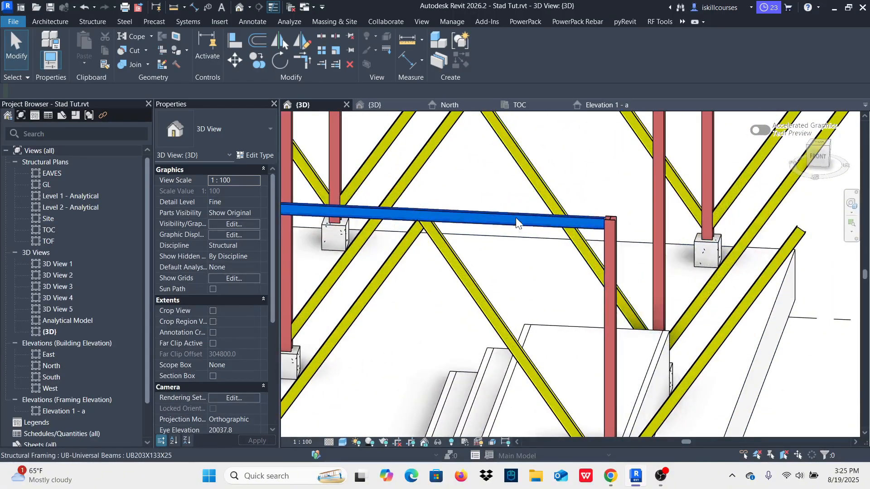
Step: Draw a 3500 mm UB203X133X25 beam from the grid A column top on grid 3 to the outer brace's upper end
click(504, 215)
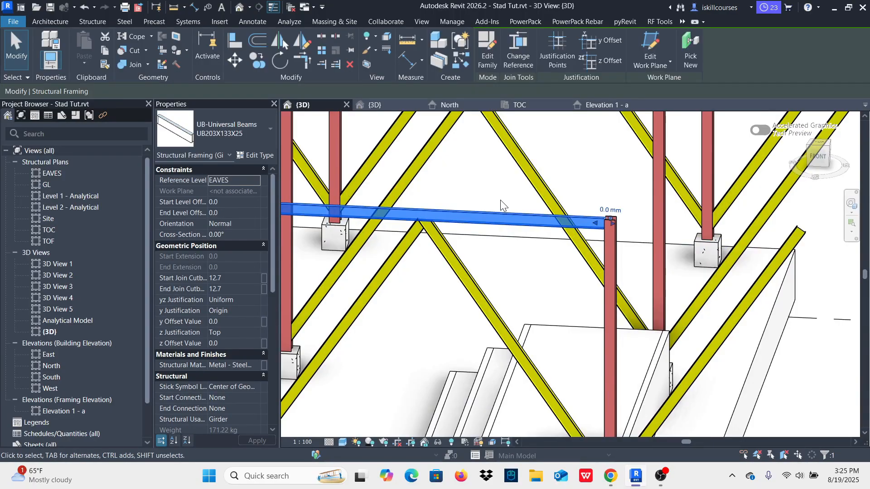
key(c)
key(s)
scroll(582, 218, down, 2)
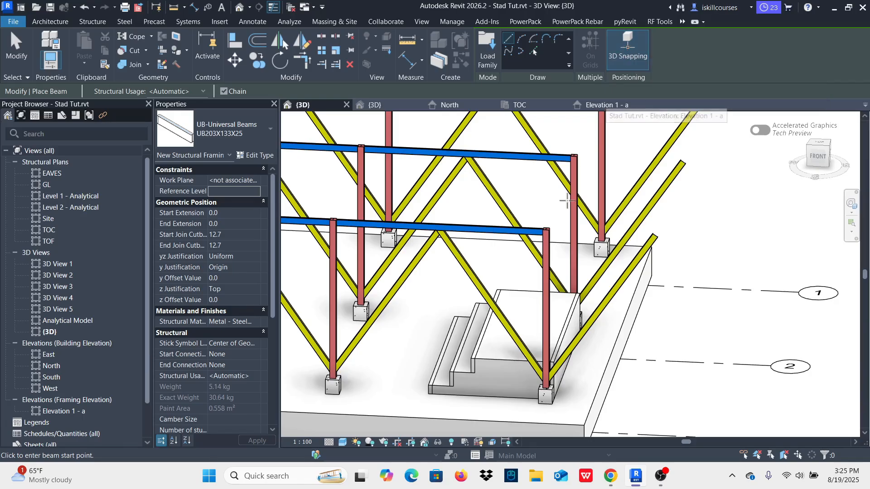
scroll(553, 233, up, 3)
click(534, 221)
scroll(534, 221, down, 3)
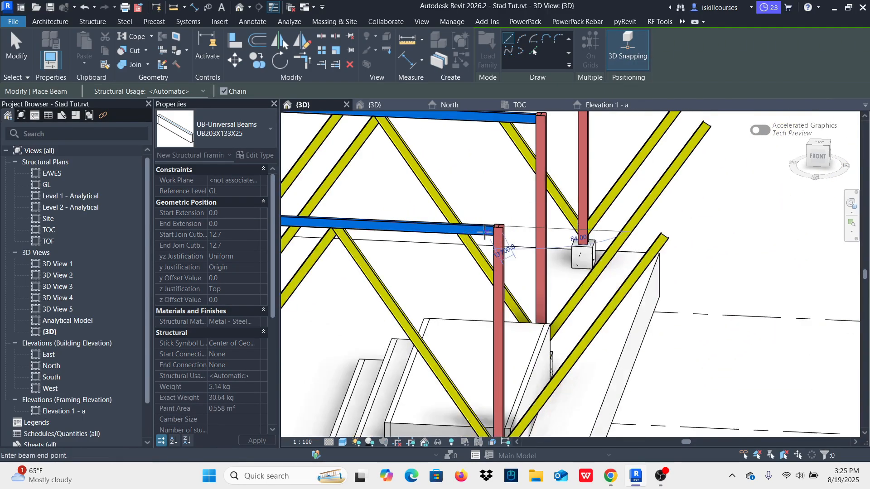
scroll(608, 236, up, 4)
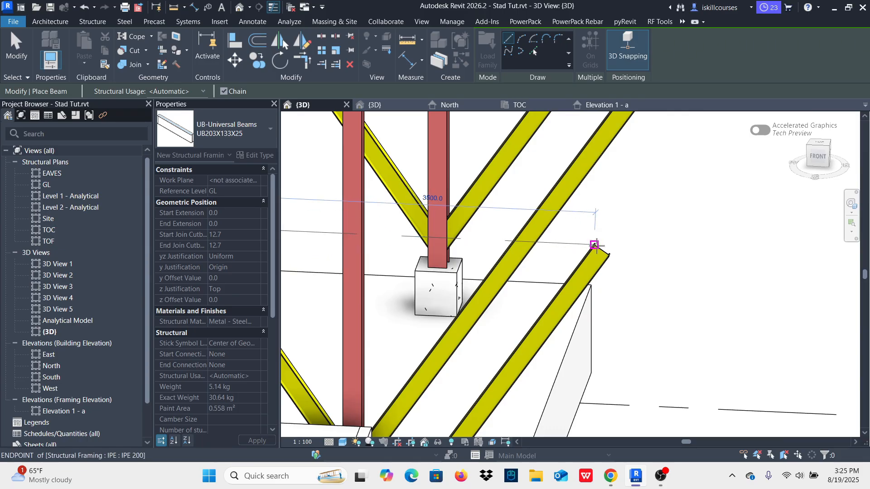
click(596, 245)
scroll(612, 281, down, 4)
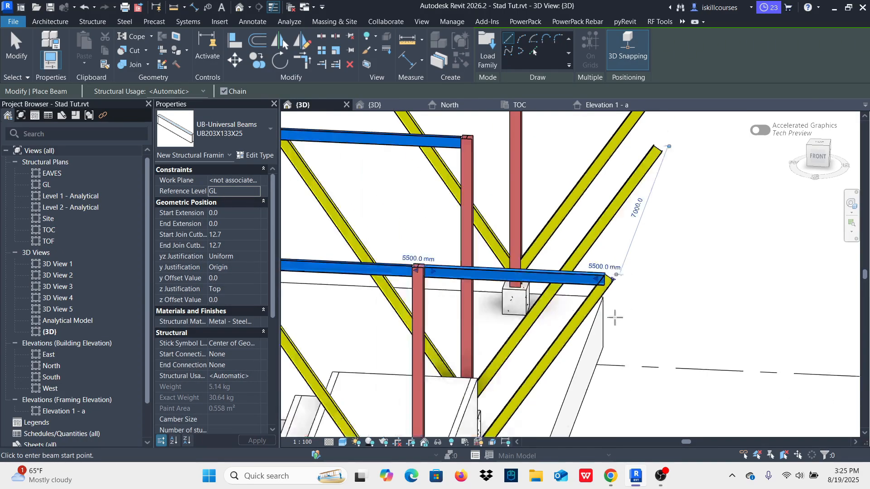
Step: Draw a 3500 mm beam of the same type from the grid A column top on grid 2 to its outer brace's end
scroll(506, 208, up, 5)
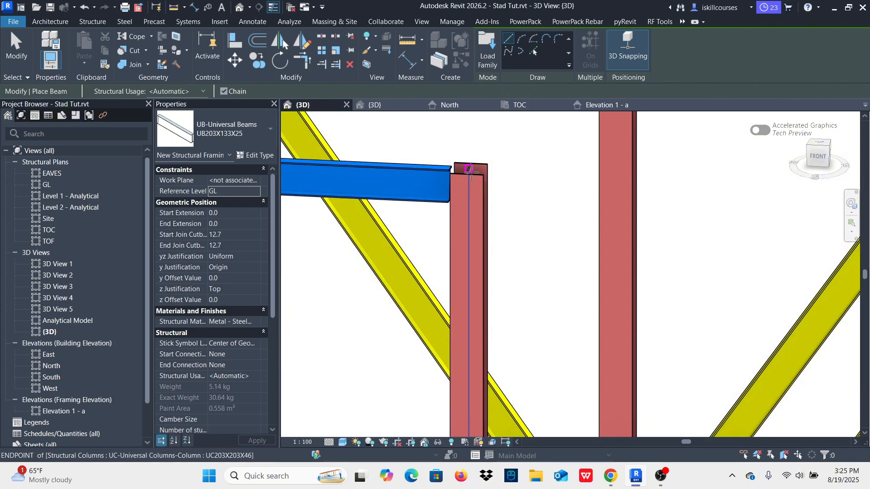
click(482, 181)
scroll(471, 203, down, 3)
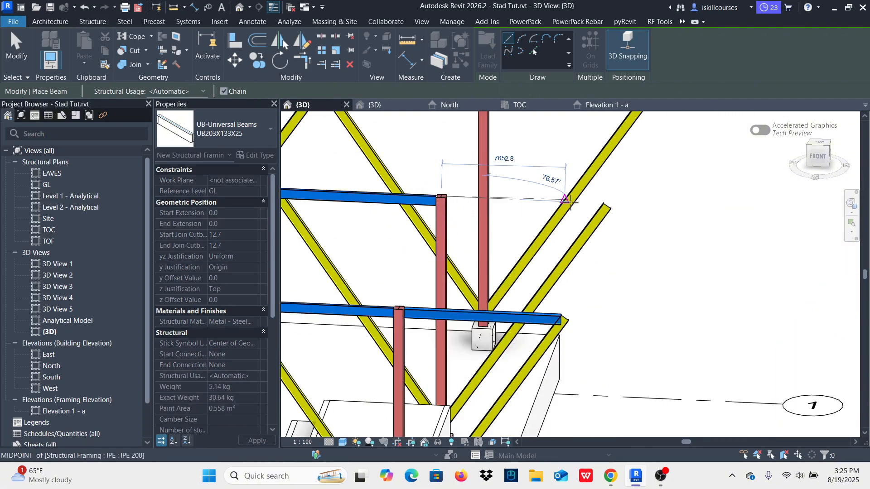
scroll(603, 202, up, 3)
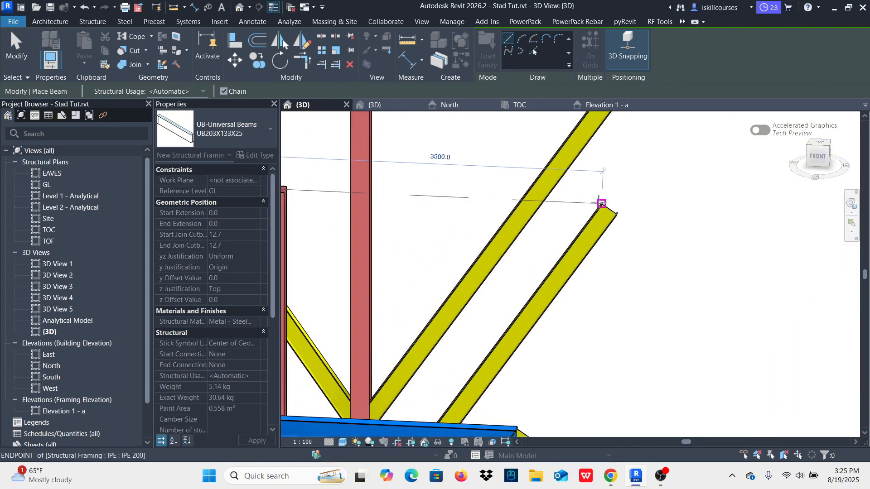
click(602, 204)
scroll(630, 295, down, 4)
Step: Draw a 3500 mm beam from the grid A column top on grid 1 to the outer brace's end and end the chain
scroll(521, 233, up, 5)
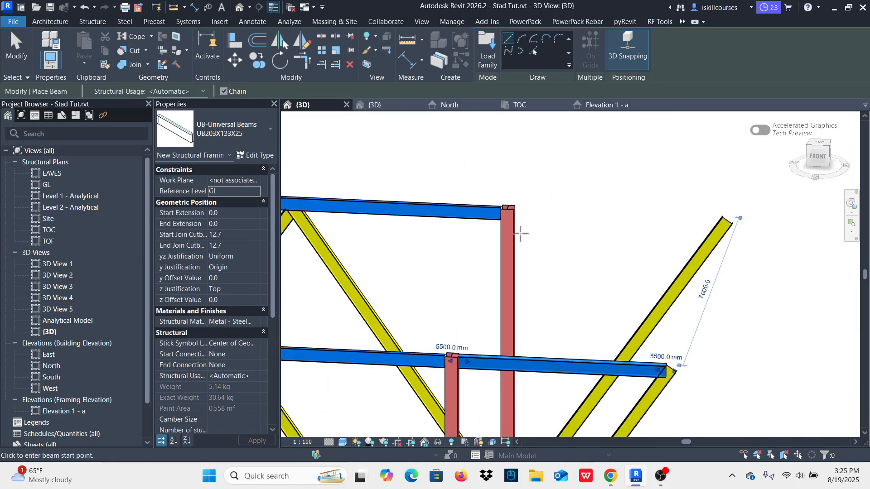
click(495, 198)
scroll(515, 195, down, 3)
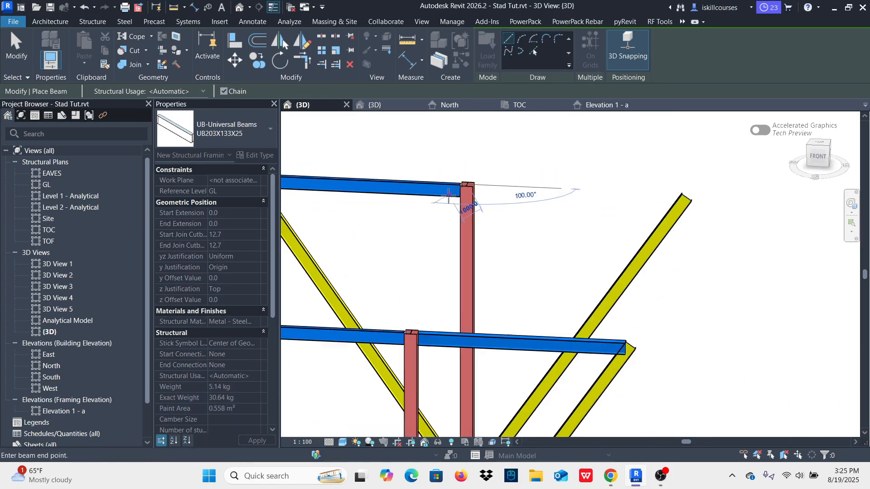
scroll(594, 186, up, 2)
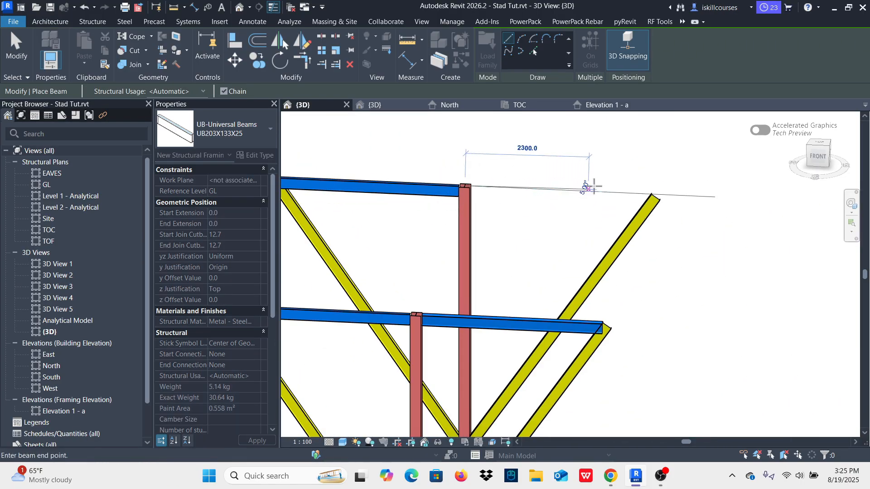
click(651, 194)
scroll(670, 213, down, 5)
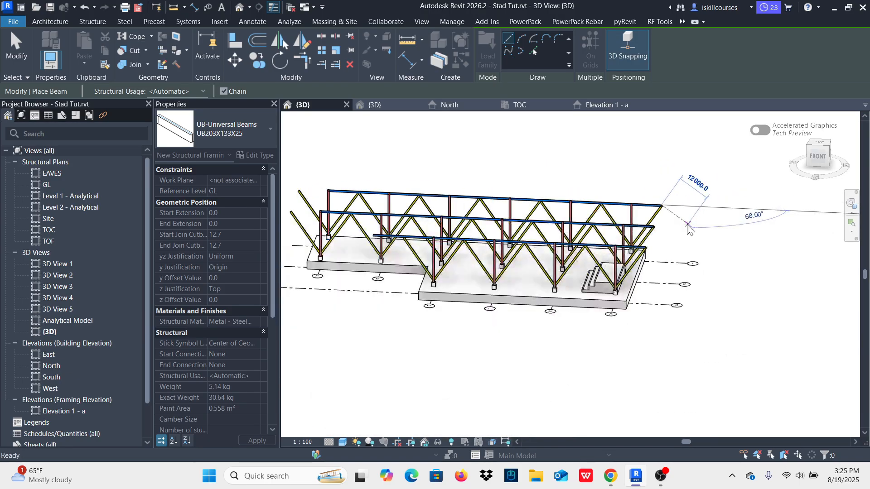
key(Escape)
Step: Try to draw a UB203X133X25 beam from the grid F column top on grid 2 to the outer brace's upper end
scroll(414, 219, up, 6)
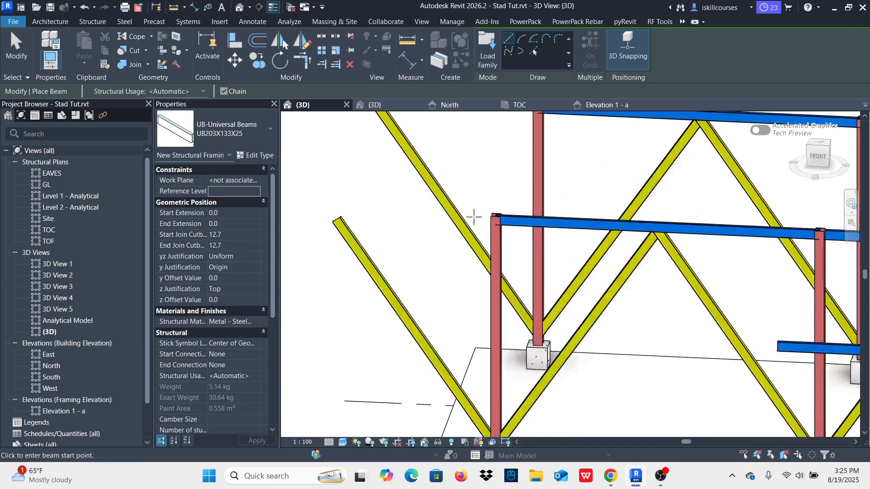
click(496, 215)
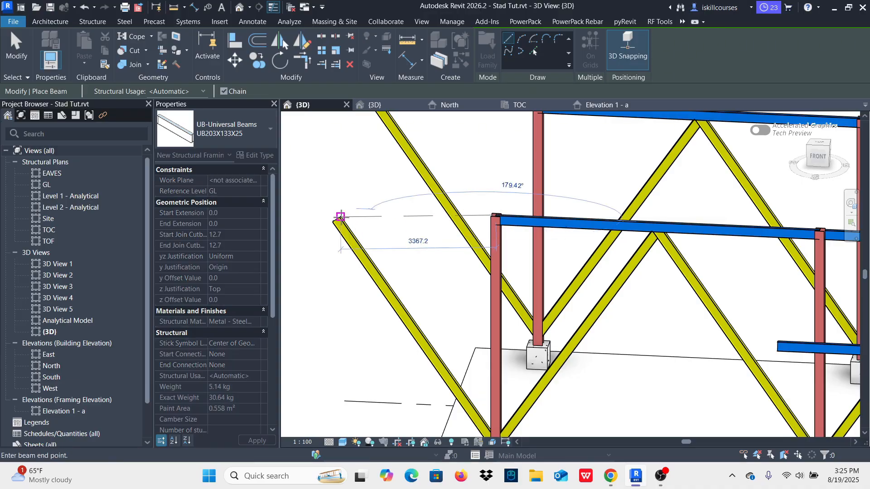
click(340, 217)
scroll(435, 256, down, 2)
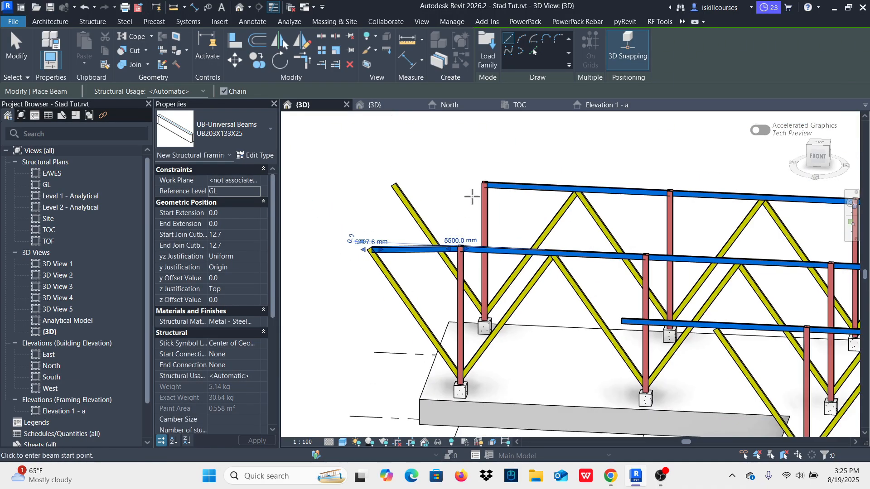
scroll(406, 249, up, 2)
scroll(472, 275, down, 1)
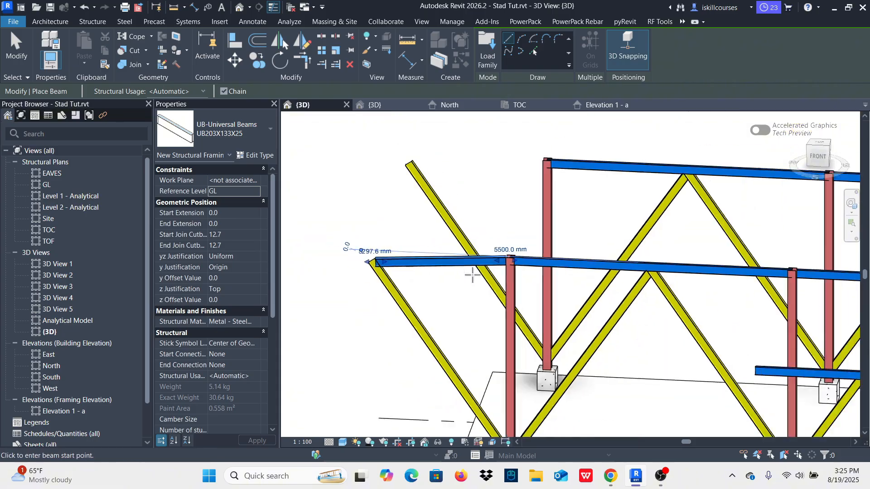
scroll(541, 170, up, 2)
click(534, 181)
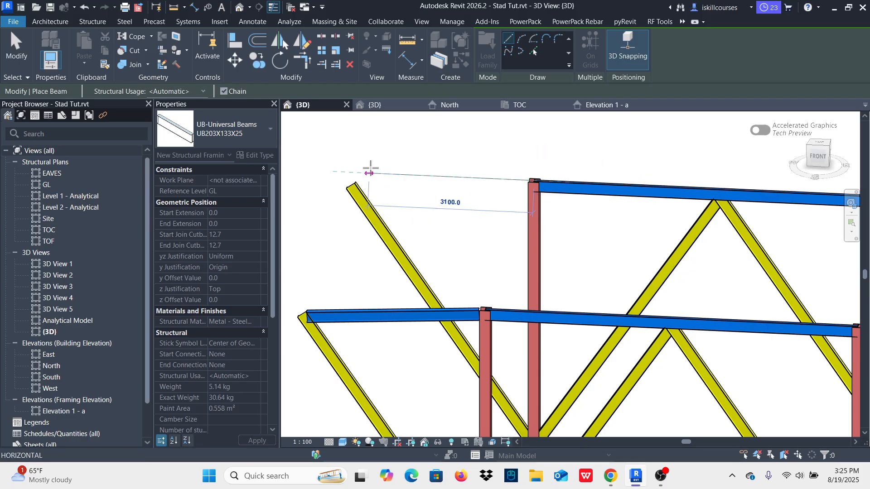
key(Escape)
key(Escape)
Step: Delete the sloping beam beyond grid F on grid 2
click(386, 317)
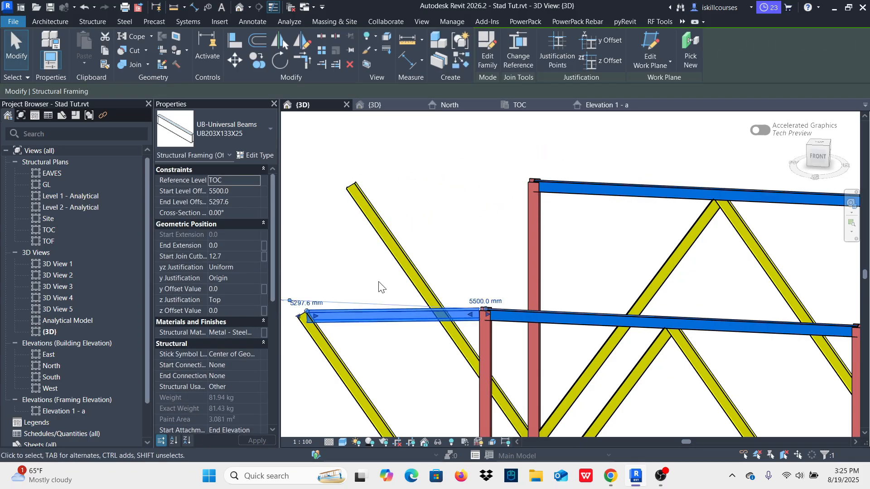
click(379, 288)
scroll(379, 287, down, 4)
Step: In Elevation 1 - a, draw a horizontal 3500 mm UB203X133X25 beam outward from the grid F column top, above the outer brace's end
click(603, 106)
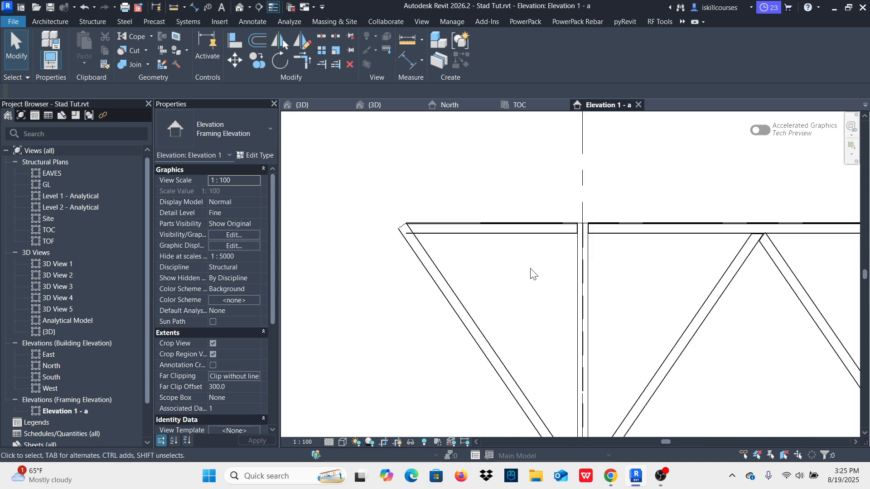
scroll(530, 272, down, 5)
scroll(708, 250, up, 5)
scroll(641, 254, up, 2)
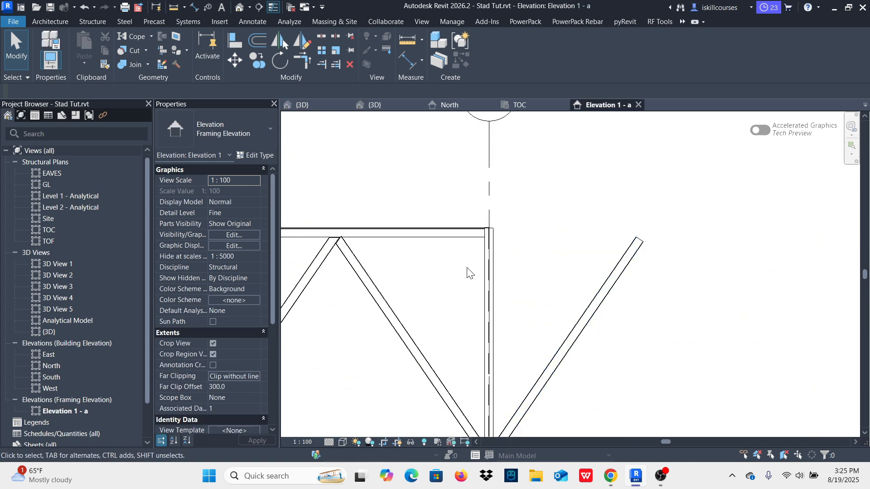
click(435, 233)
key(b)
key(m)
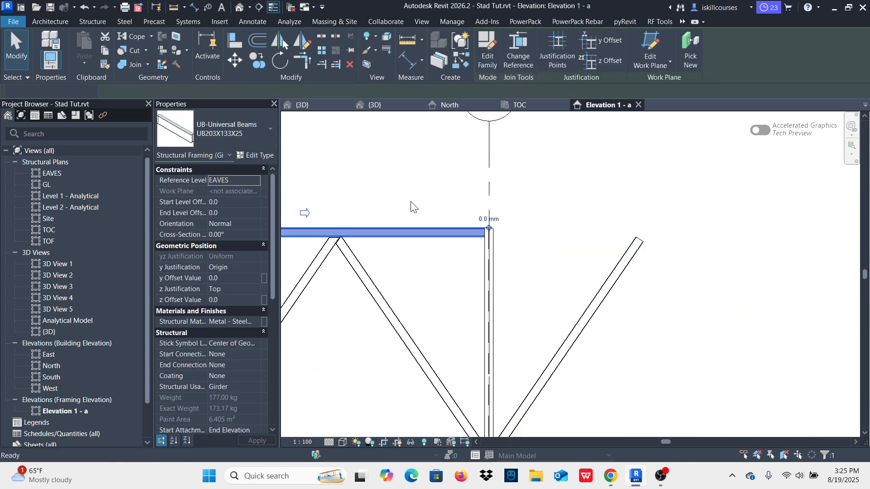
scroll(502, 247, up, 3)
click(481, 212)
scroll(481, 212, down, 2)
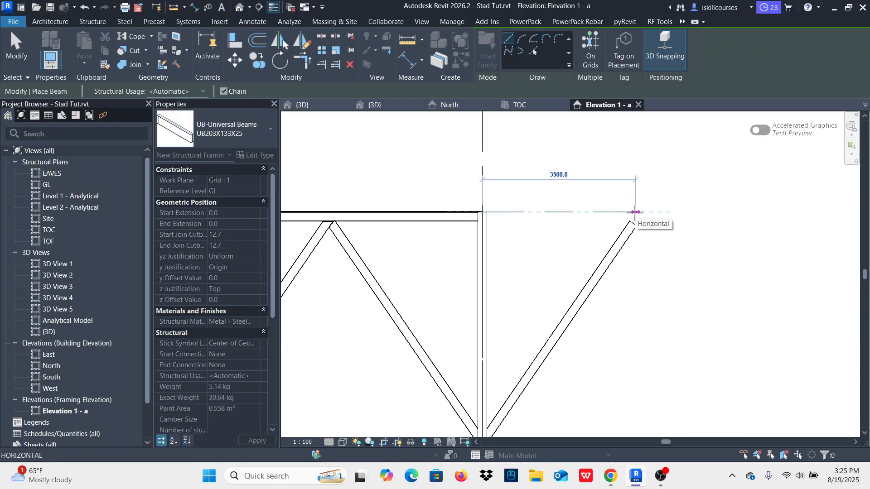
click(636, 212)
key(Escape)
key(Escape)
scroll(643, 259, down, 4)
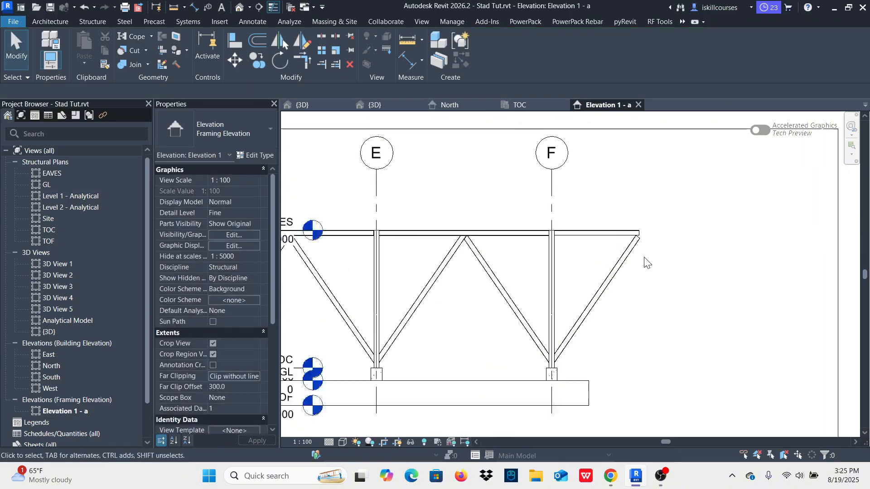
scroll(617, 249, down, 1)
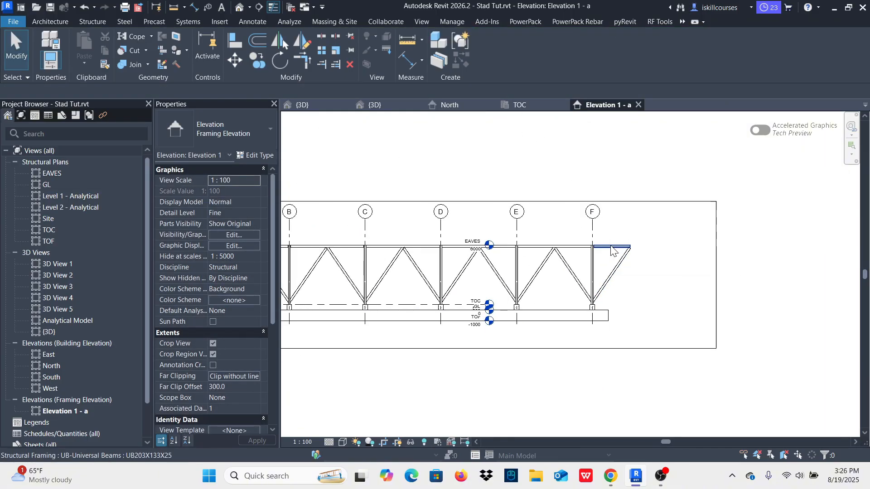
click(611, 249)
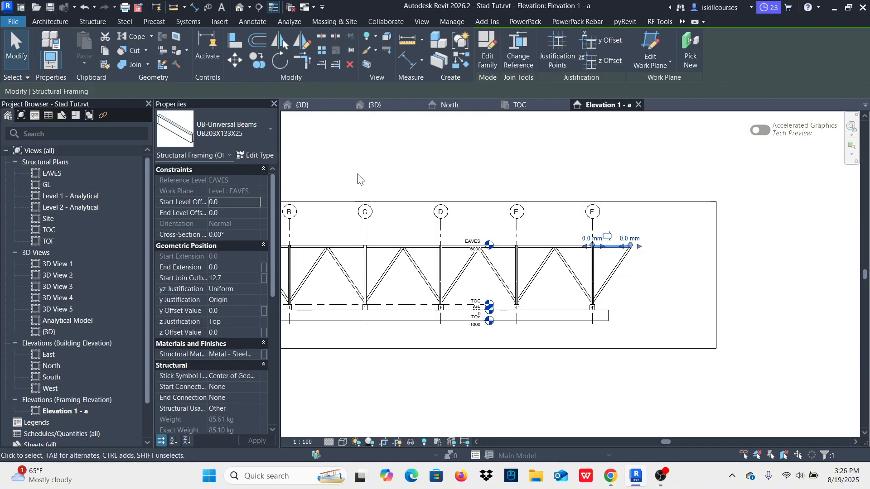
click(302, 104)
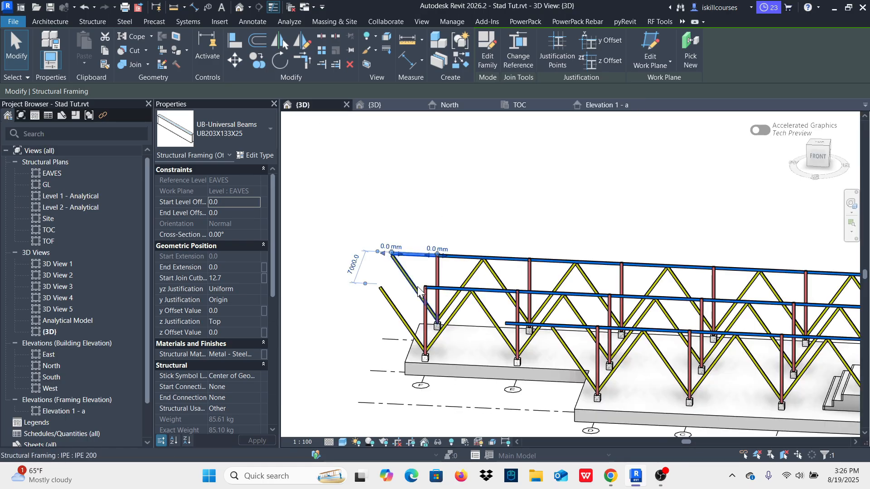
middle_drag(419, 290, 427, 259)
scroll(406, 254, up, 5)
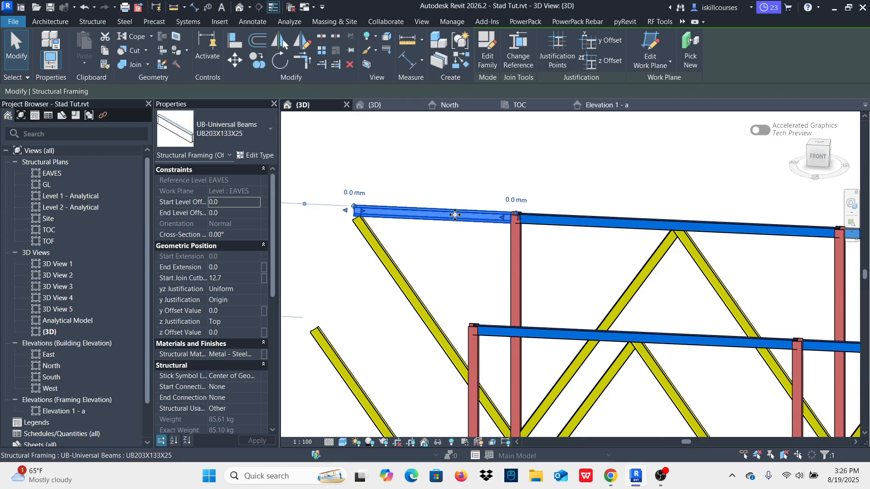
click(257, 60)
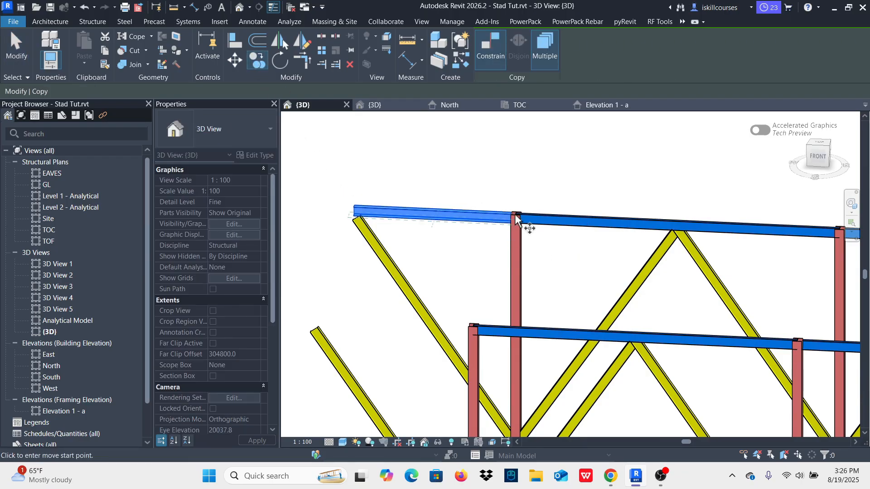
scroll(516, 219, up, 2)
scroll(544, 272, down, 5)
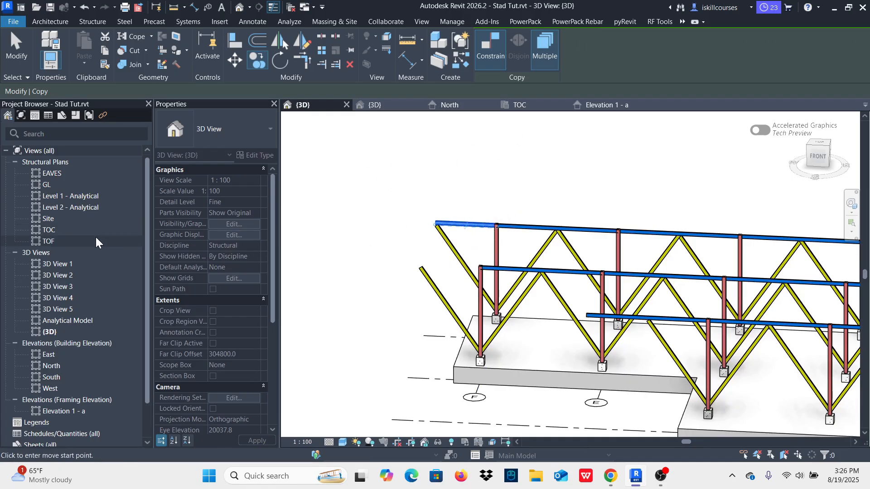
key(Escape)
Step: In the EAVES plan, copy the short UB203X133X25 beam beyond grid F from grid 1 to grid 2
double_click(51, 176)
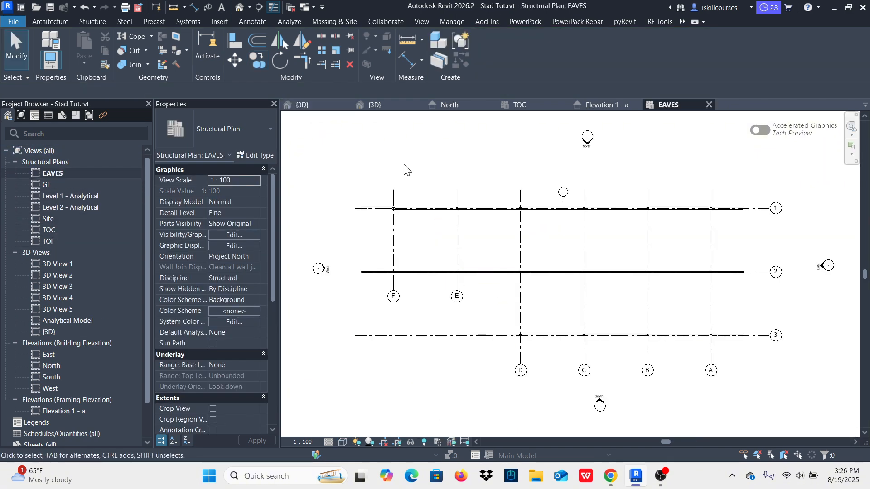
click(307, 108)
click(469, 225)
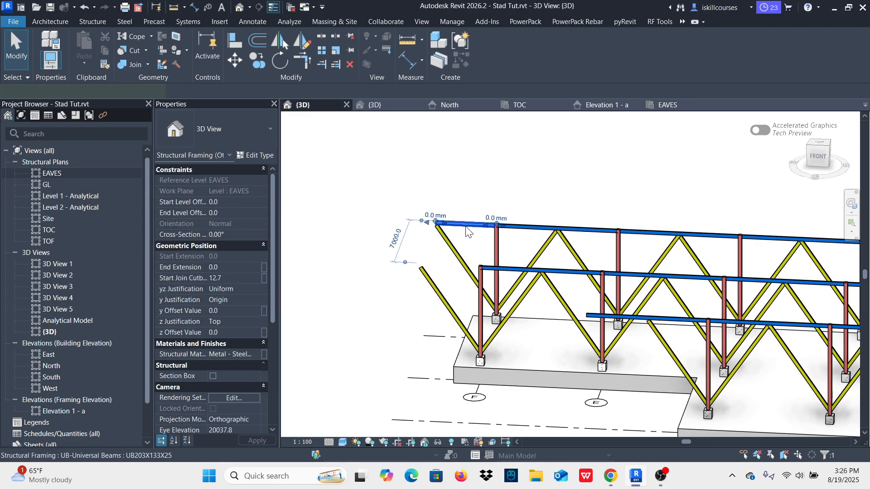
click(665, 105)
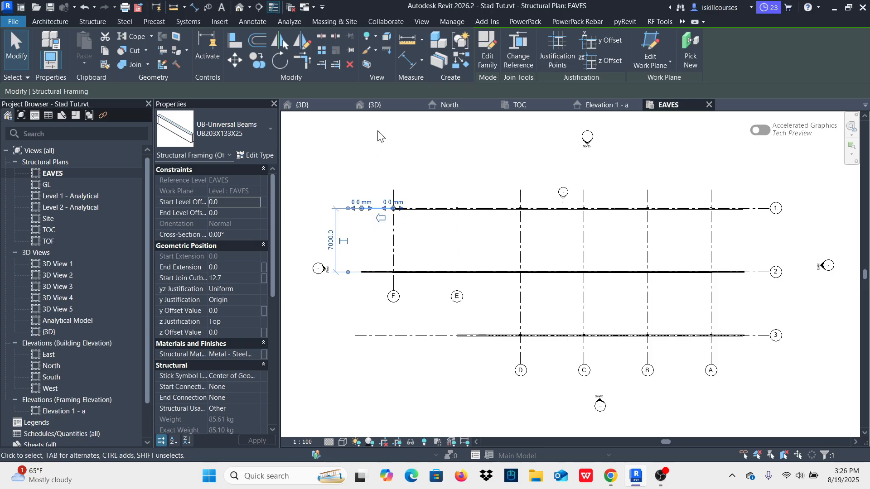
click(257, 58)
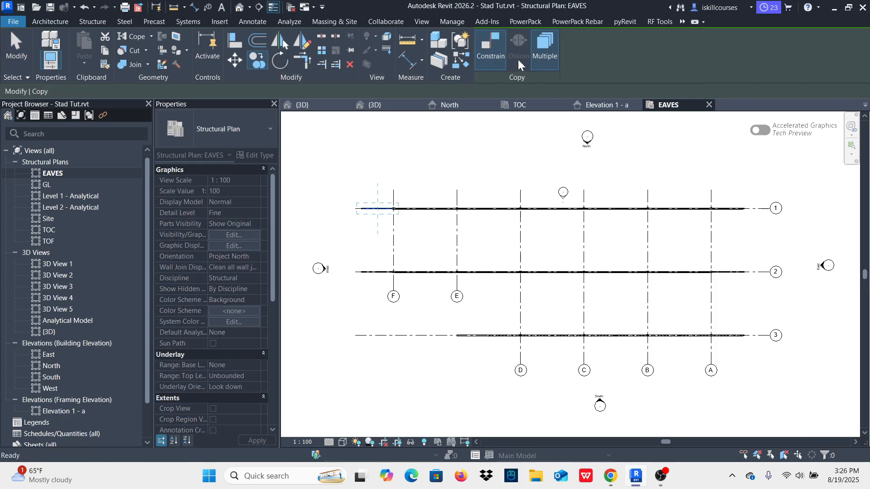
scroll(385, 226, up, 4)
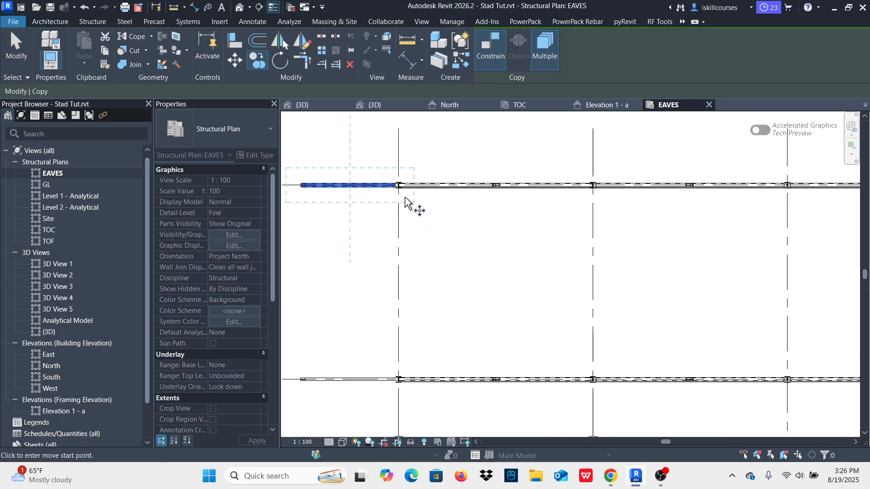
scroll(422, 195, up, 4)
scroll(671, 175, down, 3)
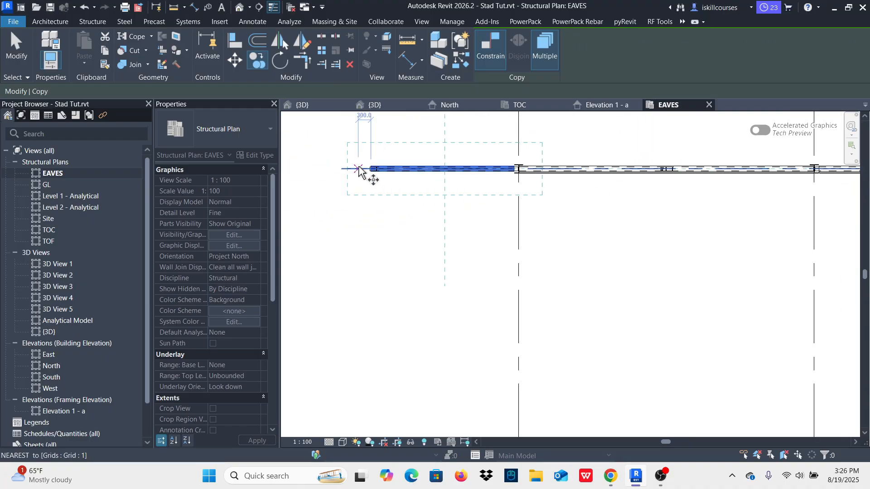
click(359, 171)
scroll(360, 182, down, 2)
scroll(363, 275, up, 2)
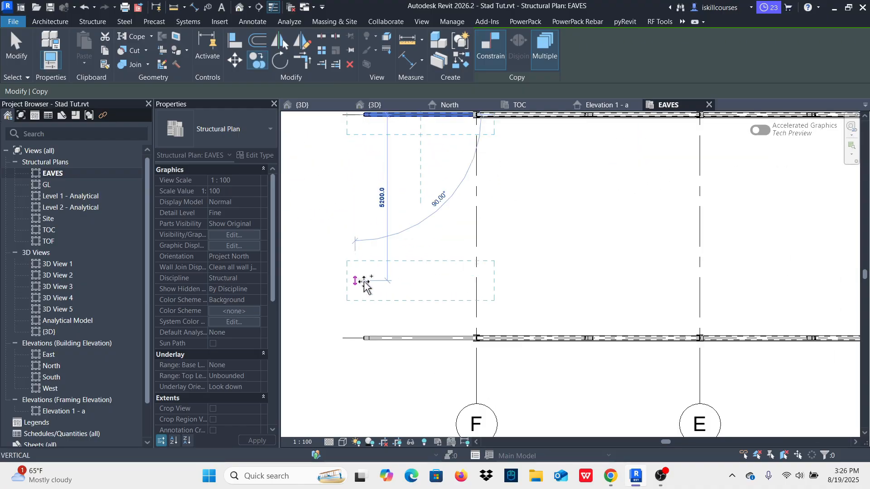
scroll(365, 324, up, 5)
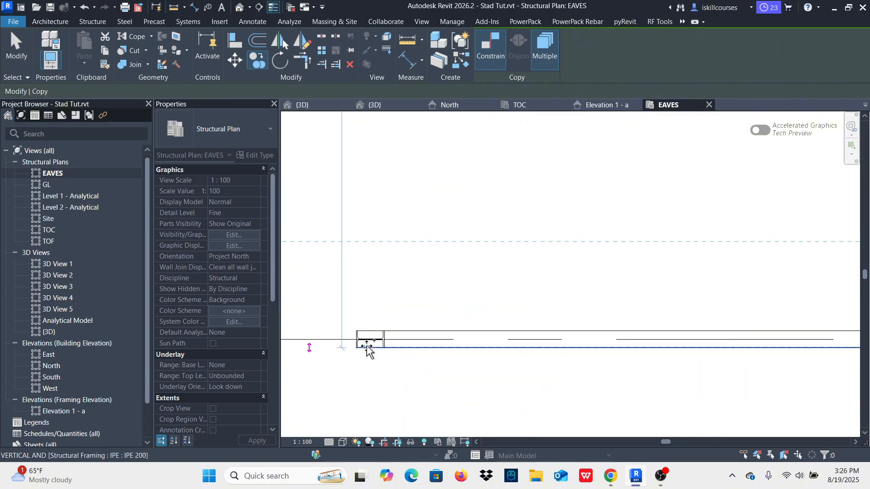
scroll(398, 360, down, 2)
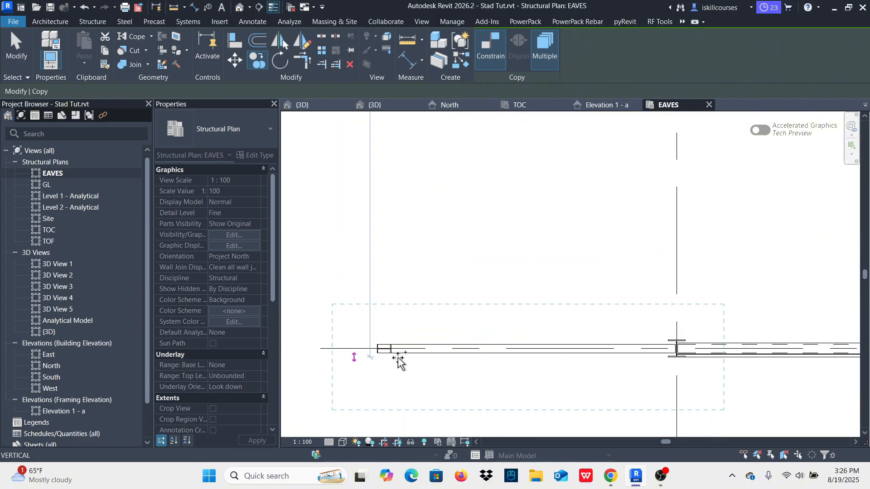
click(362, 350)
scroll(393, 367, down, 3)
key(Escape)
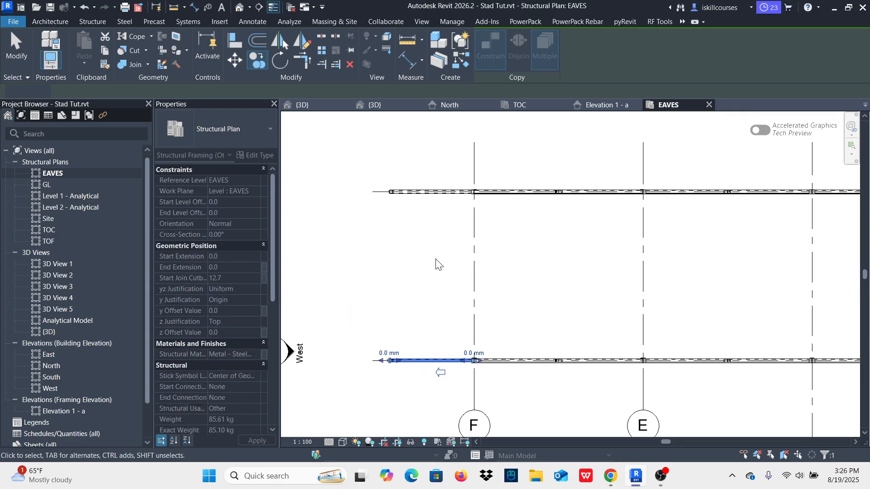
key(Escape)
Step: In the 3D view, draw a UB203X133X25 beam on grid B from the grid 3 column top to the grid 2 column top
click(302, 105)
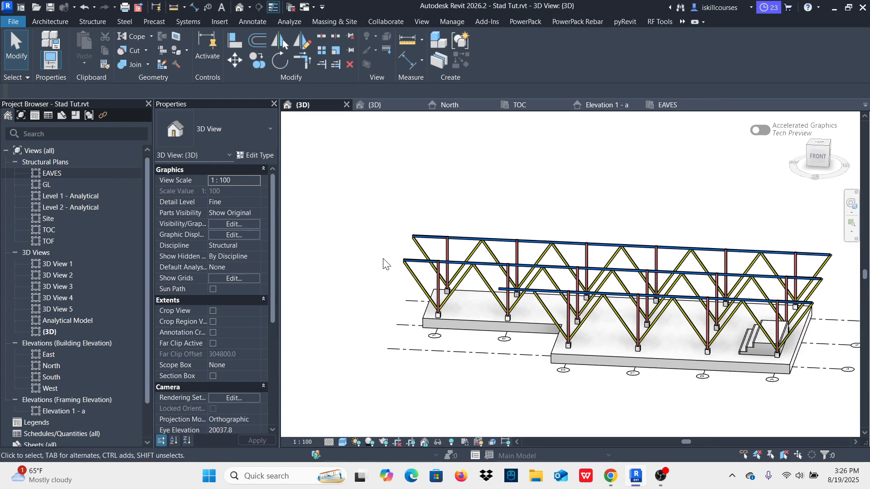
scroll(436, 258, down, 2)
shift+middle_drag(763, 287, 703, 294)
scroll(594, 311, up, 5)
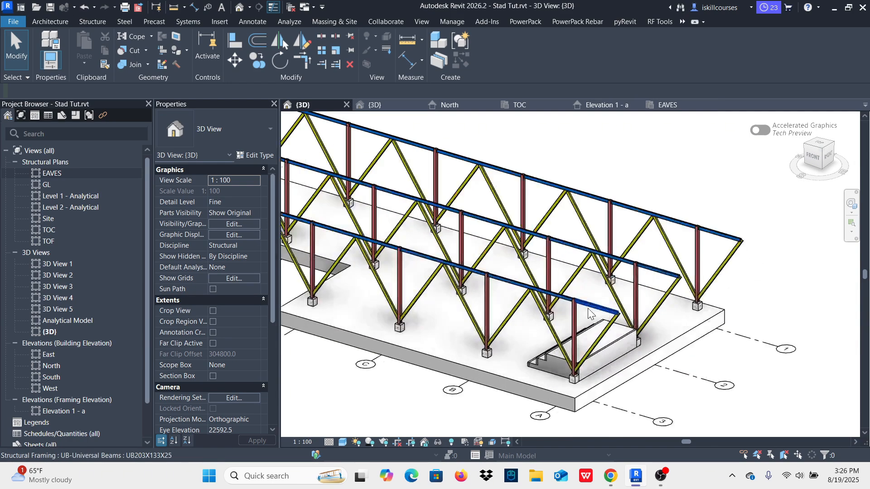
mouse_move(558, 281)
shift+middle_down()
mouse_move(550, 267)
mouse_move(560, 284)
shift+middle_up()
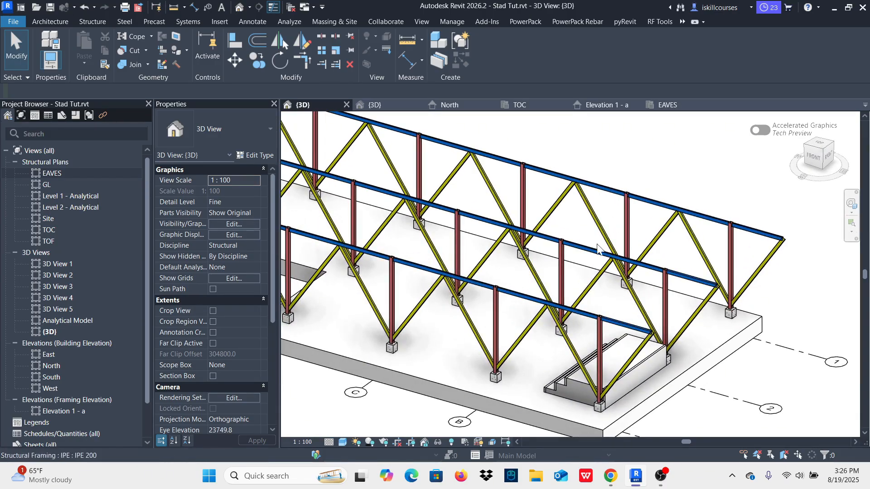
scroll(521, 288, up, 4)
click(503, 312)
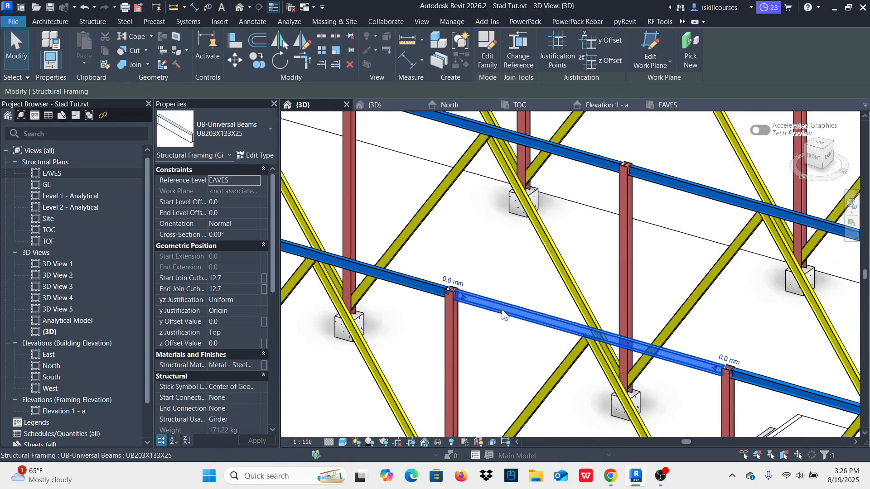
key(b)
key(m)
scroll(498, 337, down, 3)
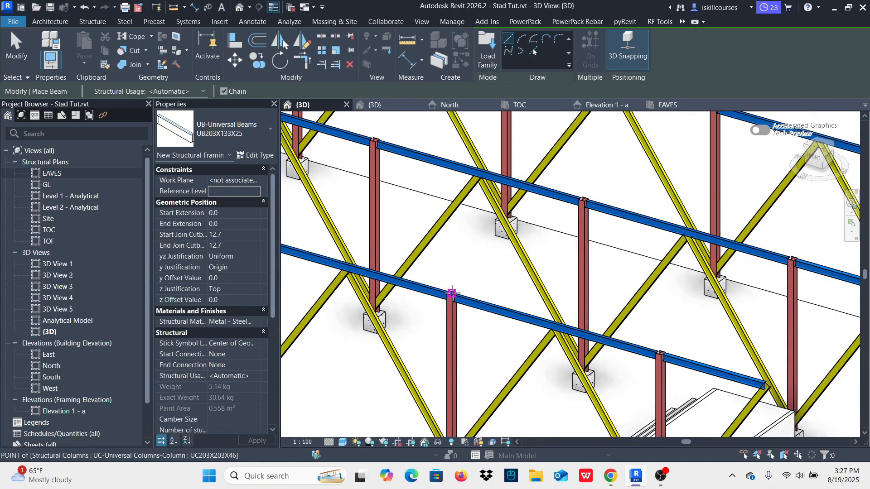
scroll(456, 296, up, 5)
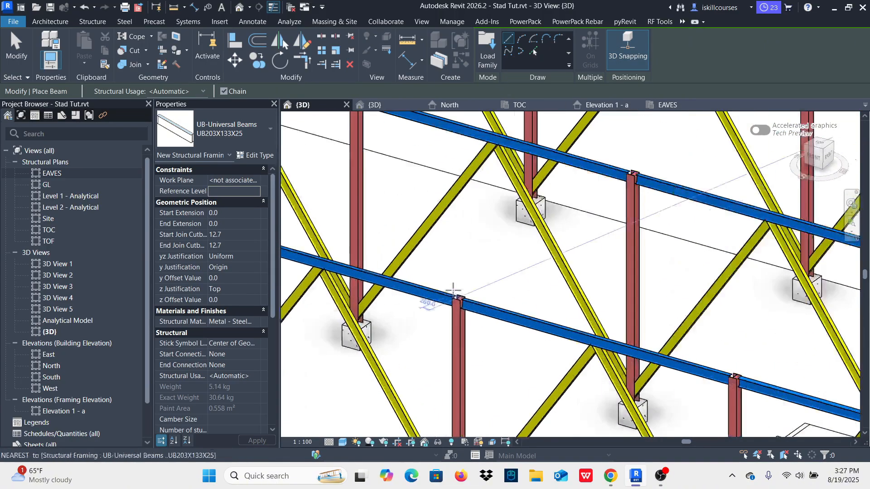
click(456, 303)
scroll(455, 302, down, 4)
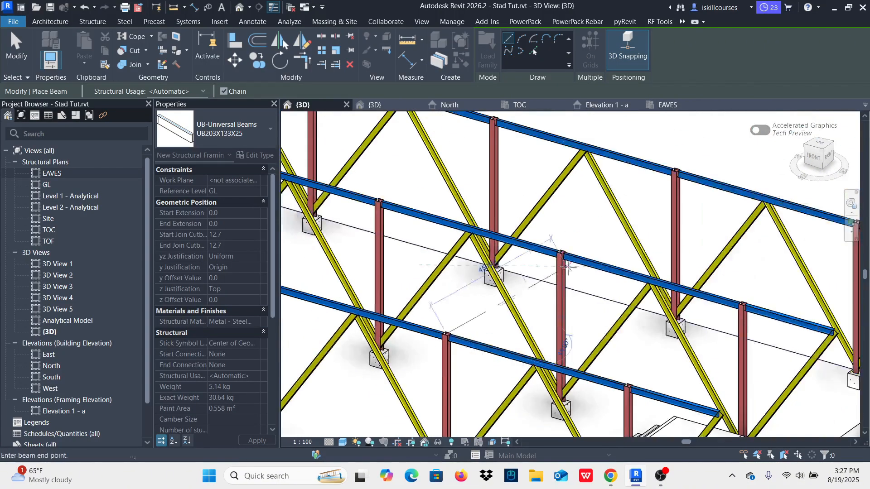
scroll(557, 235, up, 5)
click(557, 234)
scroll(493, 363, down, 4)
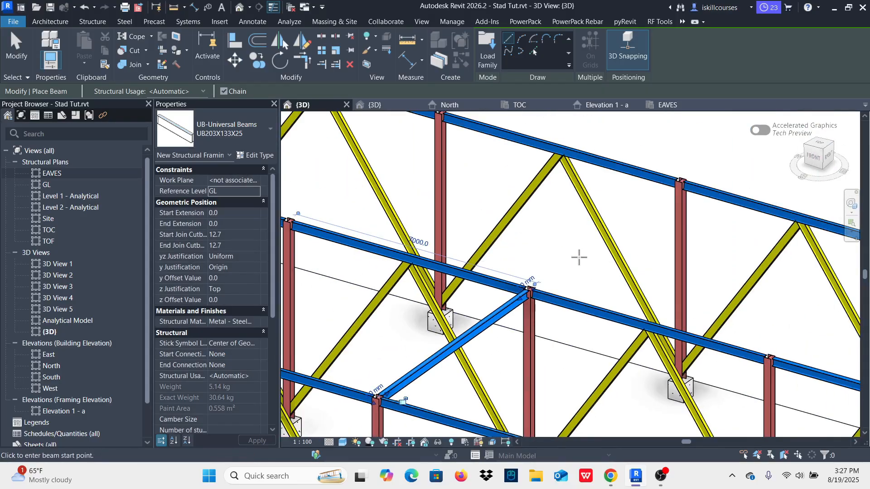
Step: Draw a UB203X133X25 beam on grid B from the grid 2 column top to the grid 1 column top and end the command
scroll(539, 282, up, 3)
scroll(530, 290, up, 3)
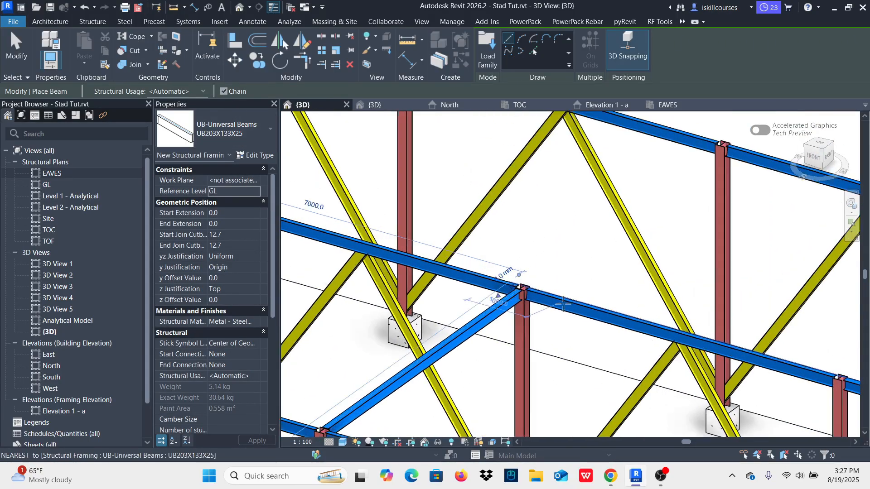
click(509, 274)
scroll(508, 274, down, 4)
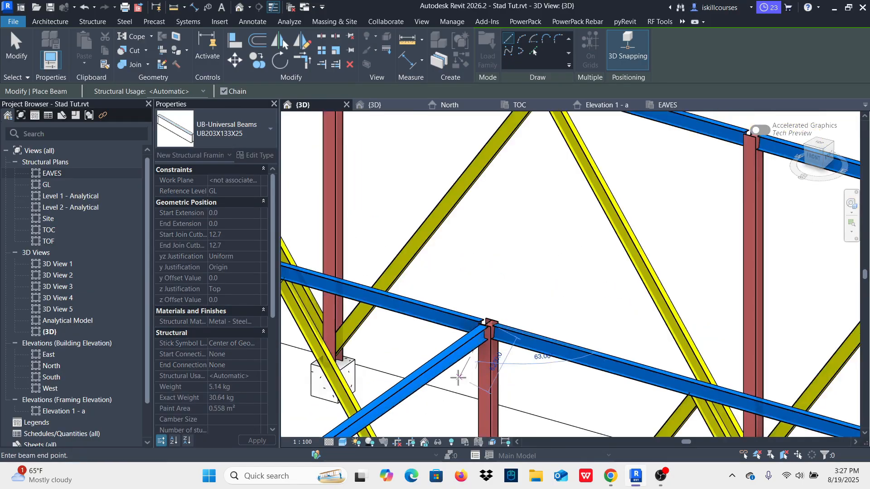
scroll(629, 237, up, 4)
click(629, 237)
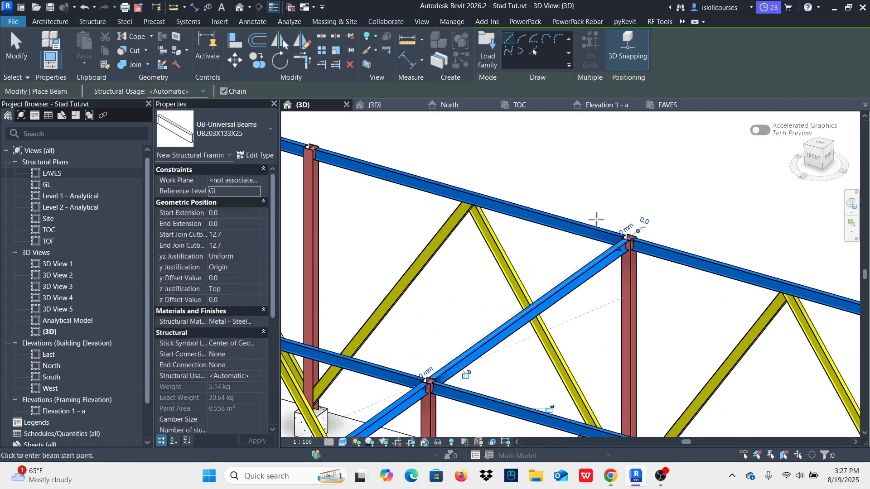
scroll(607, 220, down, 4)
key(Escape)
key(Escape)
Step: Select both cross beams on grid B and, in the EAVES plan, copy them 7000 mm onto grid A
scroll(592, 240, up, 3)
click(564, 238)
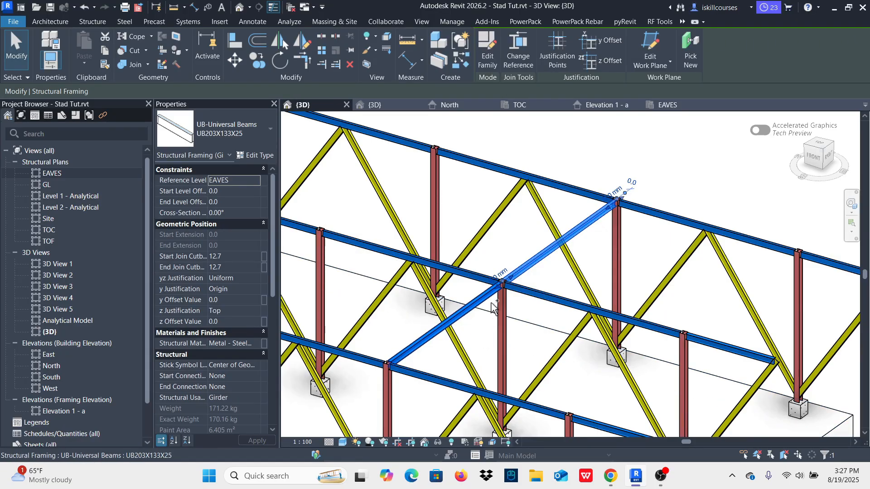
scroll(489, 295, up, 4)
scroll(506, 304, down, 5)
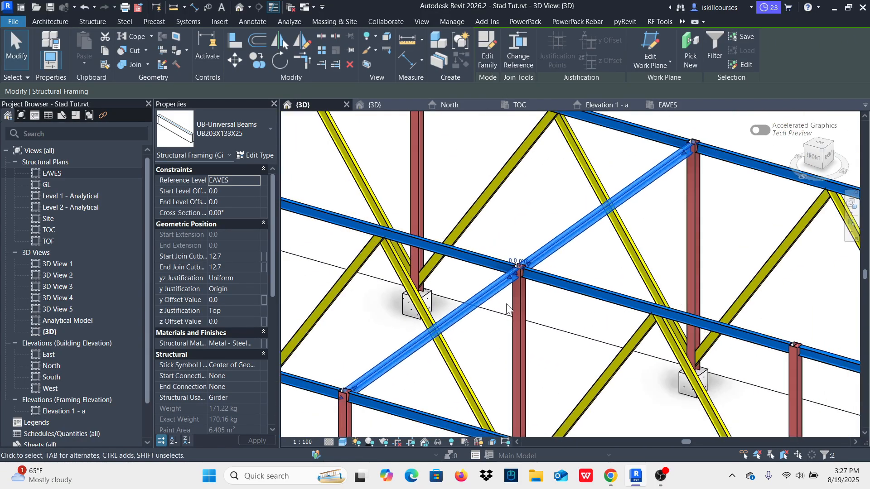
click(670, 106)
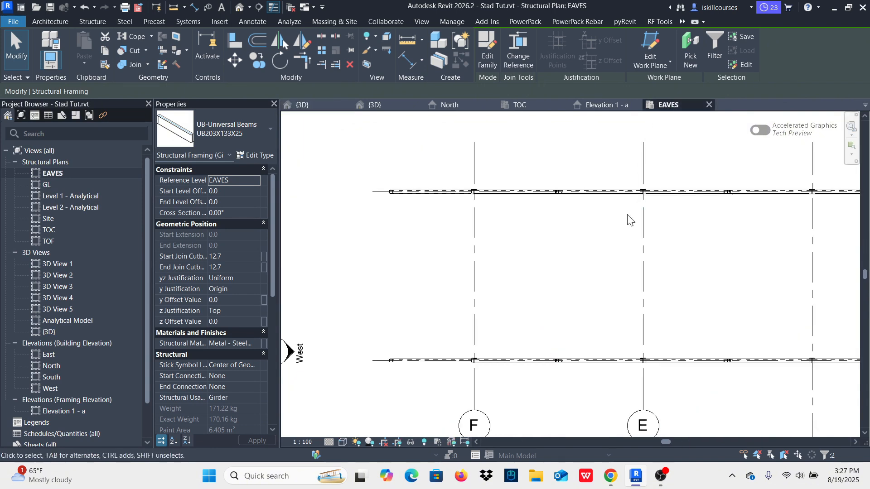
scroll(627, 219, down, 5)
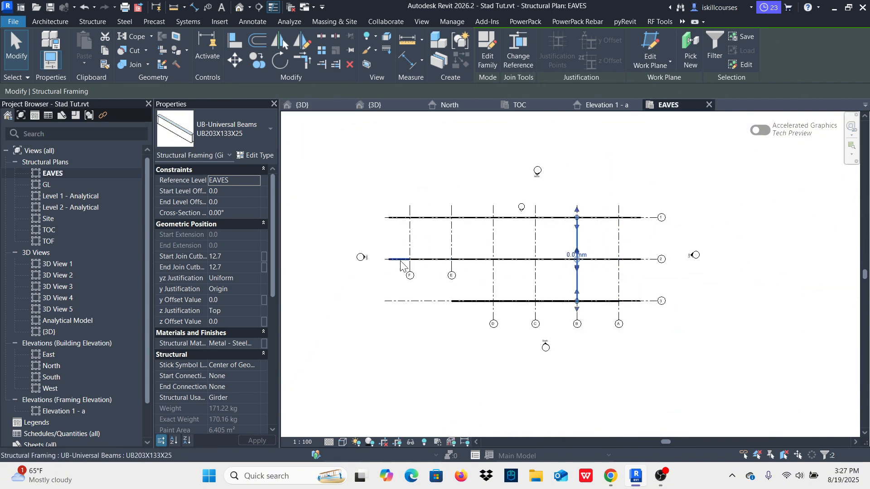
click(257, 61)
scroll(585, 253, up, 5)
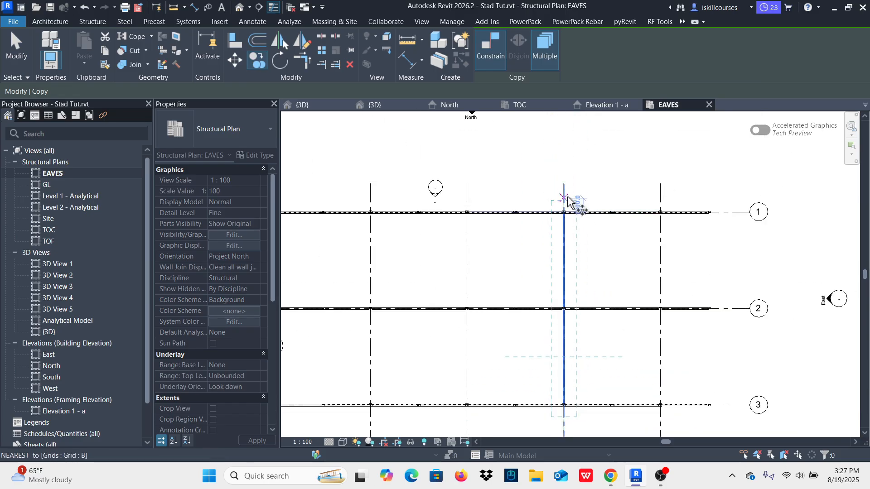
click(564, 193)
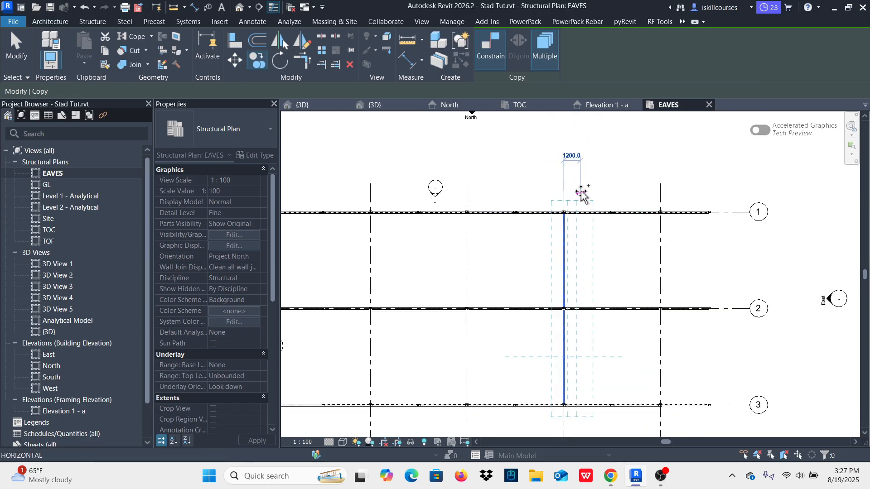
click(661, 192)
Step: Place further copies of the two cross beams on grids C, D, E and F and end the copying
scroll(663, 194, down, 2)
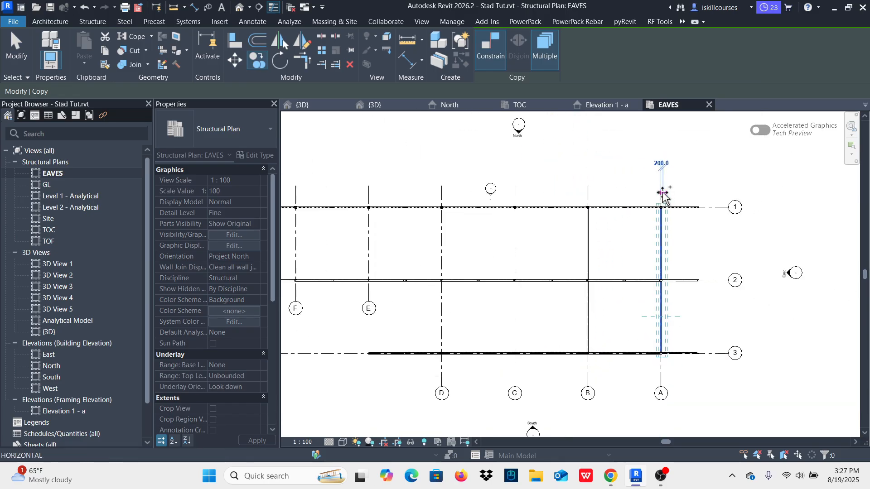
click(518, 202)
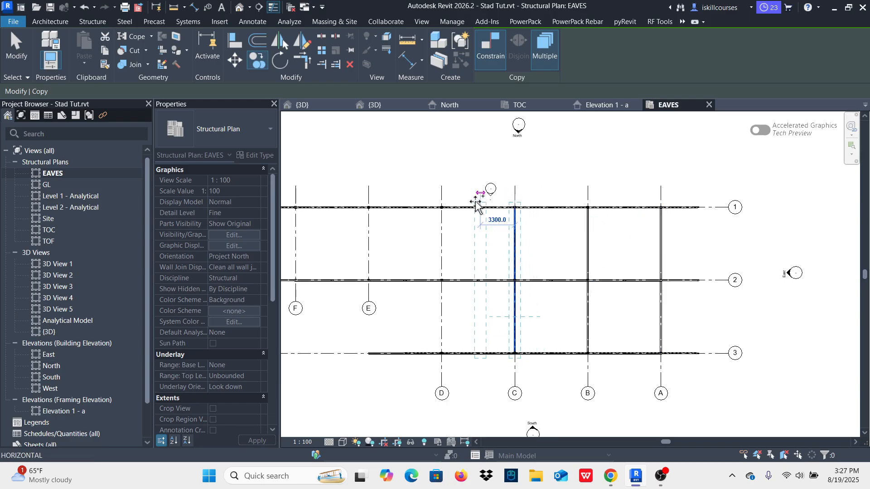
click(443, 201)
scroll(443, 202, down, 1)
click(395, 206)
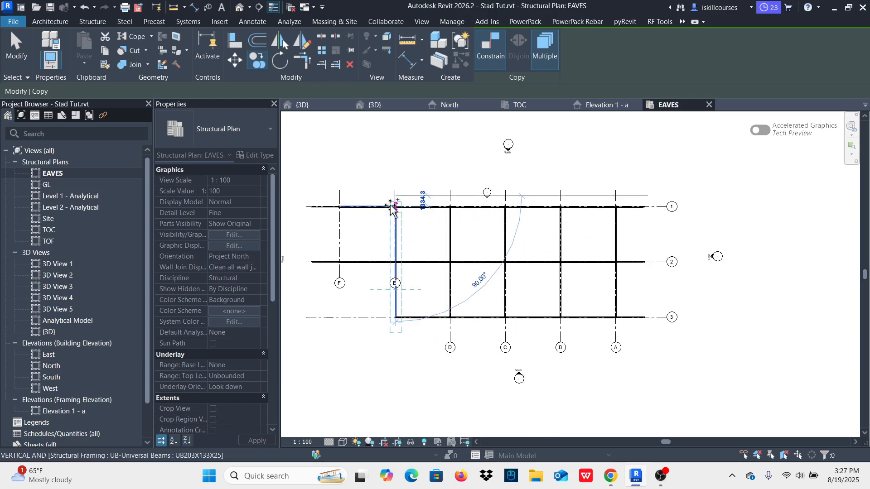
click(343, 202)
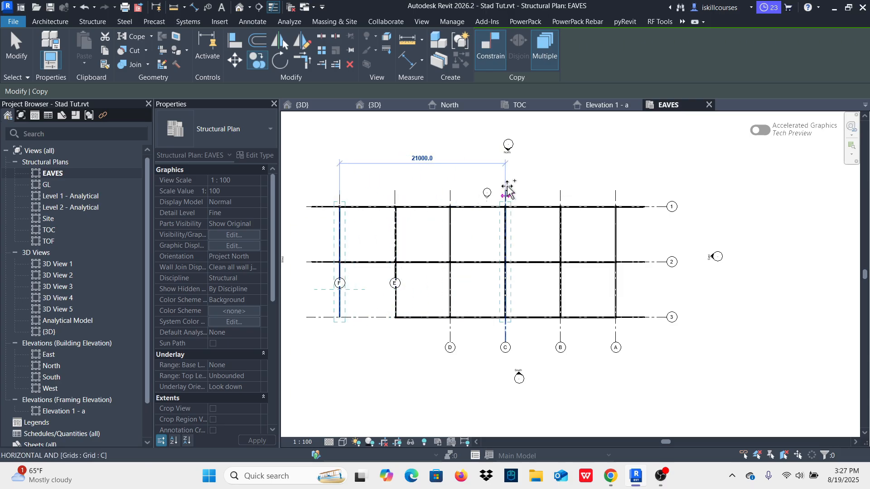
key(Escape)
key(Escape)
Step: In the 3D view, delete the unsupported cross beam on grid F between grids 2 and 3
click(301, 105)
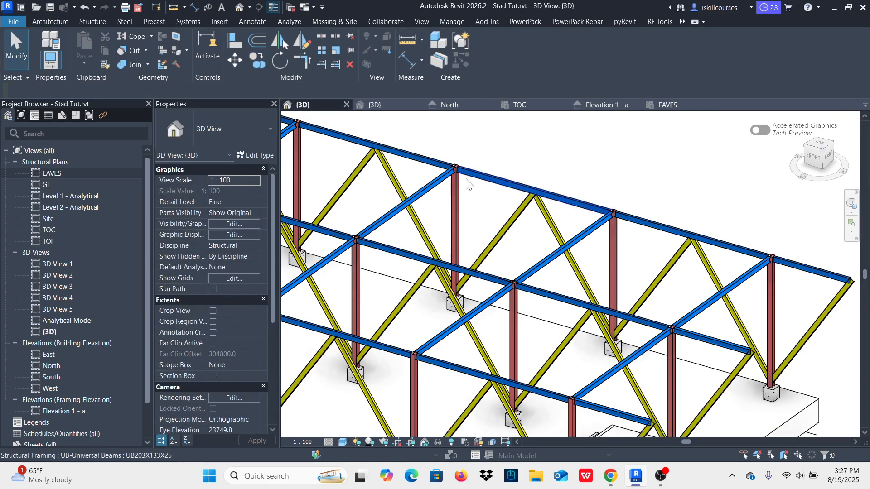
scroll(546, 297, down, 3)
shift+middle_drag(455, 326, 525, 321)
scroll(384, 229, up, 5)
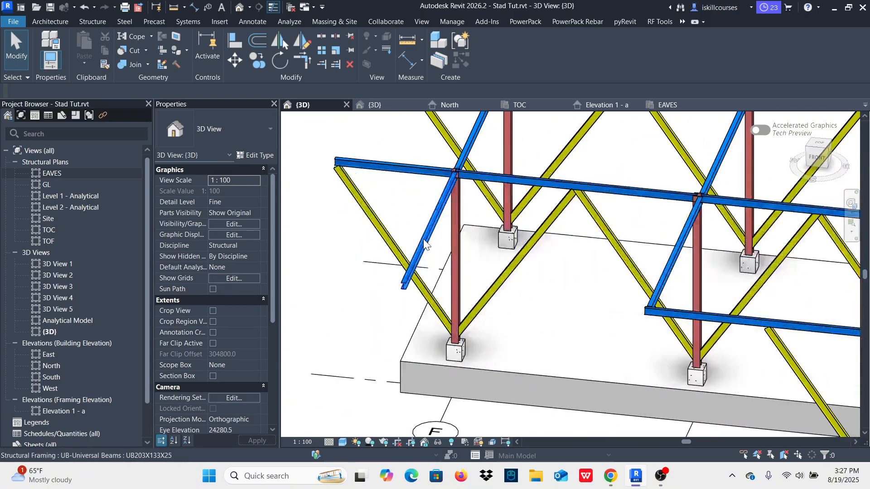
click(424, 238)
key(Escape)
scroll(535, 330, down, 2)
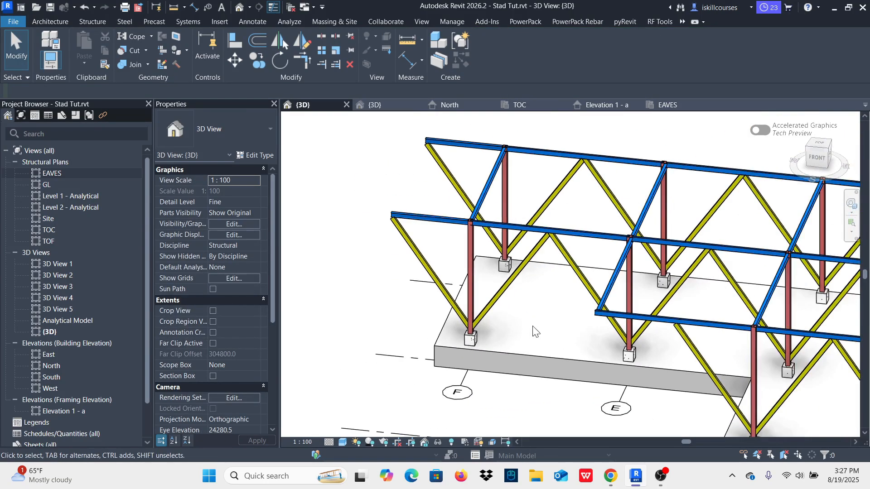
scroll(444, 312, down, 2)
shift+middle_drag(505, 334, 573, 320)
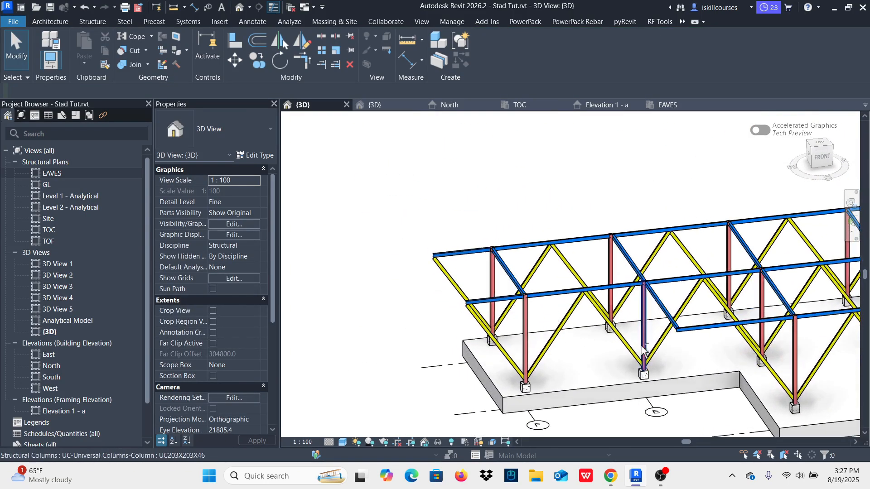
Step: Delete the grid E cross beam between grids 2 and 3, and in the EAVES plan shorten the grid 3 end beam to about 3400 mm
click(667, 335)
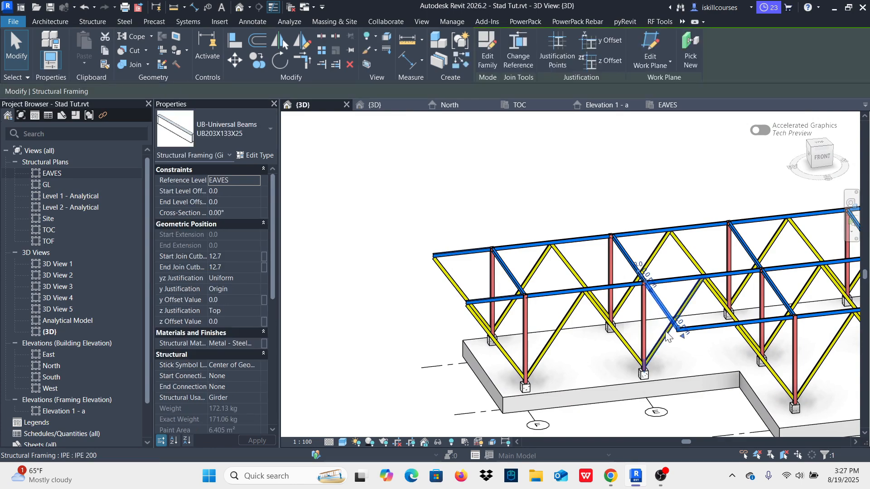
key(Escape)
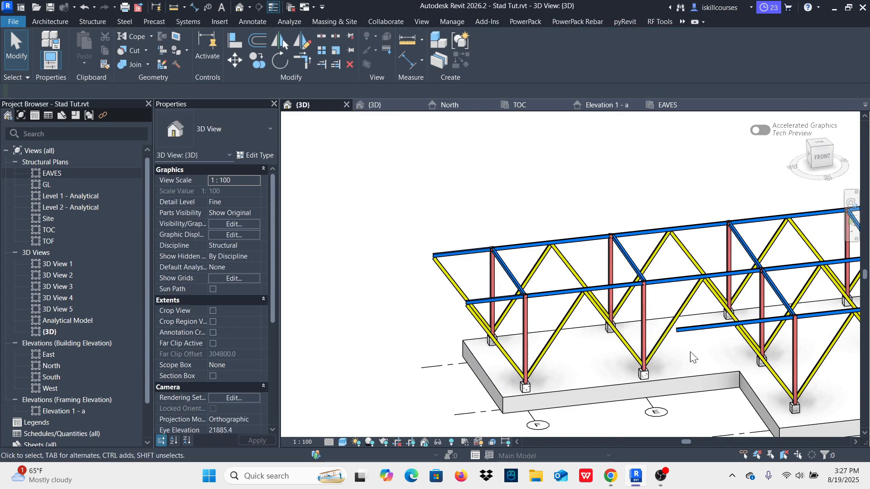
scroll(758, 328, up, 4)
click(517, 305)
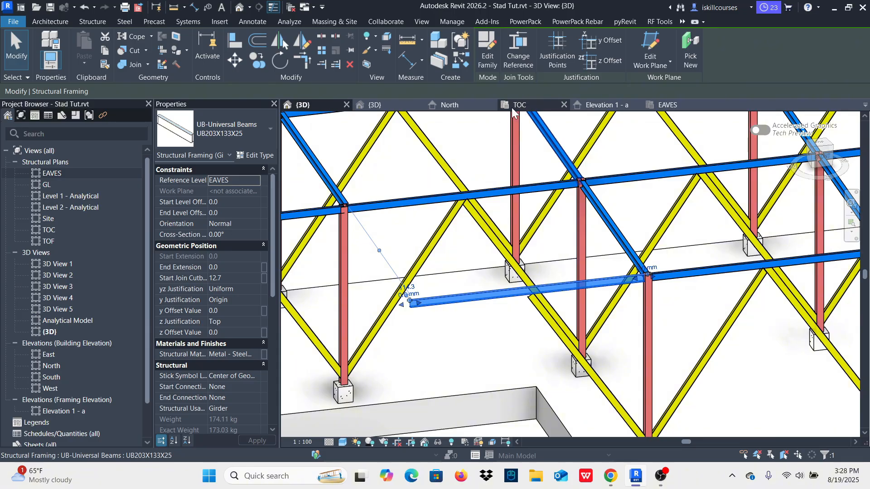
click(666, 104)
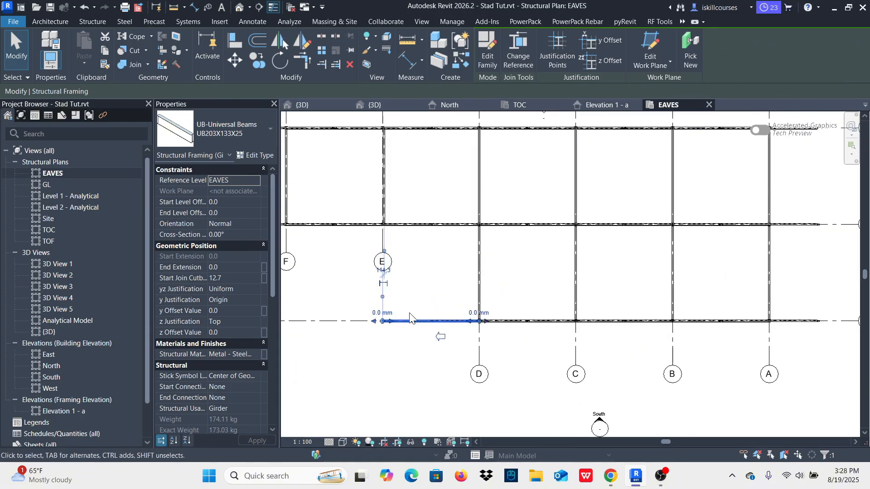
scroll(409, 316, up, 4)
scroll(503, 330, up, 3)
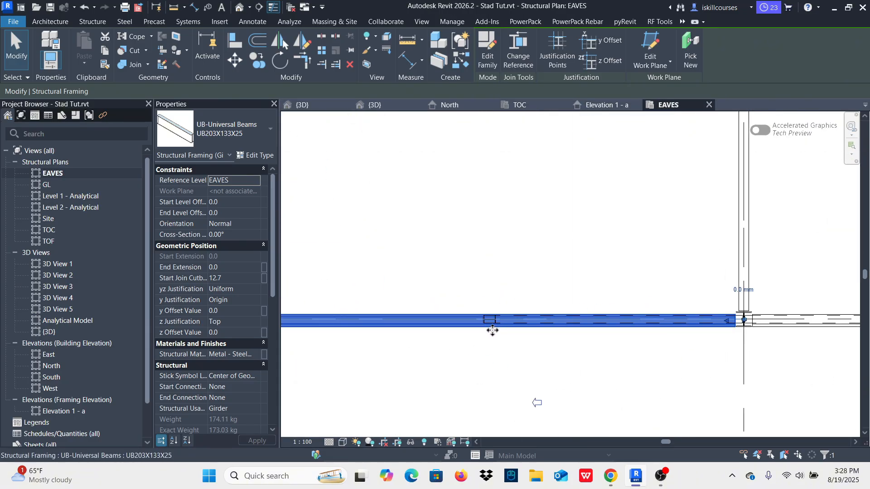
scroll(500, 315, down, 5)
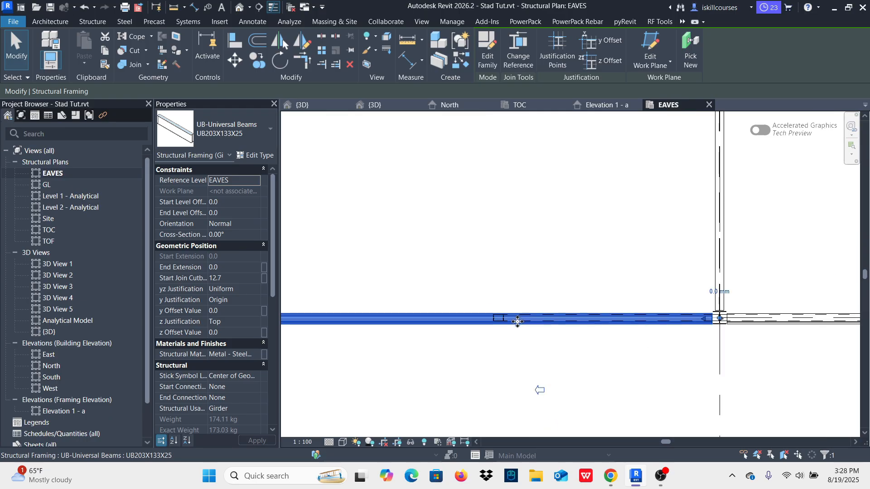
scroll(398, 334, up, 5)
drag(389, 317, 689, 310)
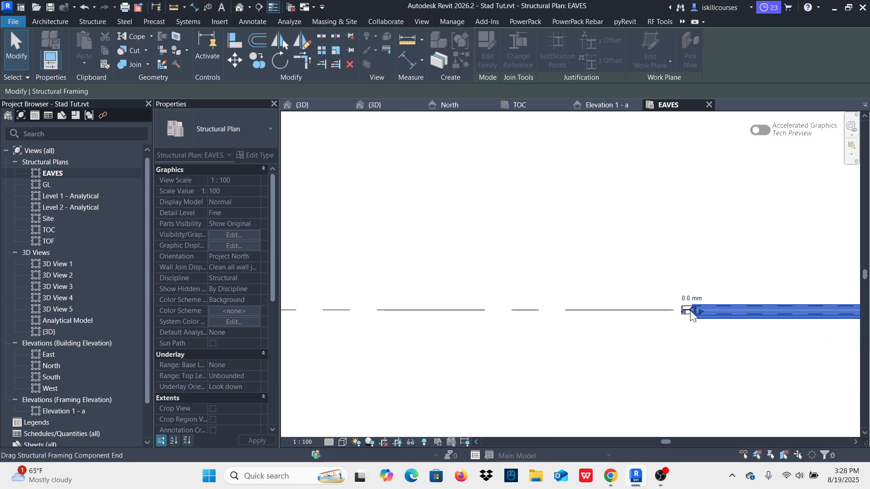
click(483, 349)
scroll(483, 349, down, 2)
Step: Examine in the 3D view how the shortened grid 3 beam end sits over the brace beyond grid D
click(302, 105)
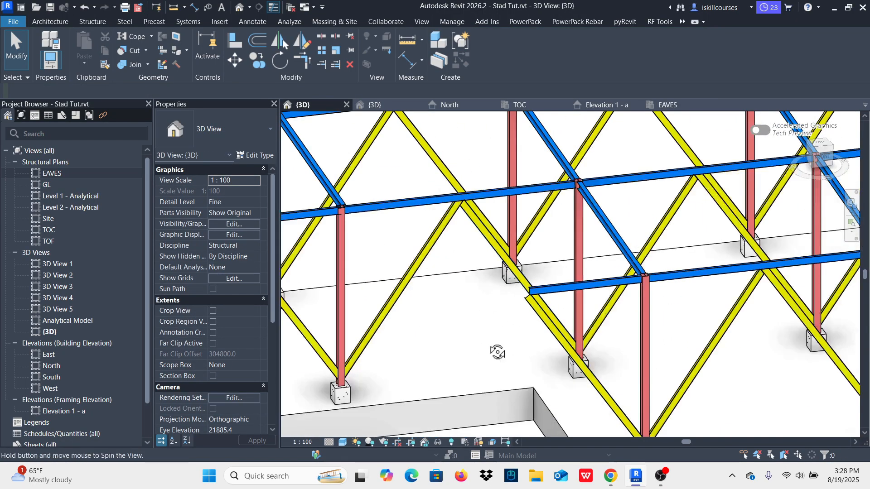
shift+middle_drag(498, 352, 542, 244)
scroll(479, 312, down, 4)
scroll(547, 281, up, 4)
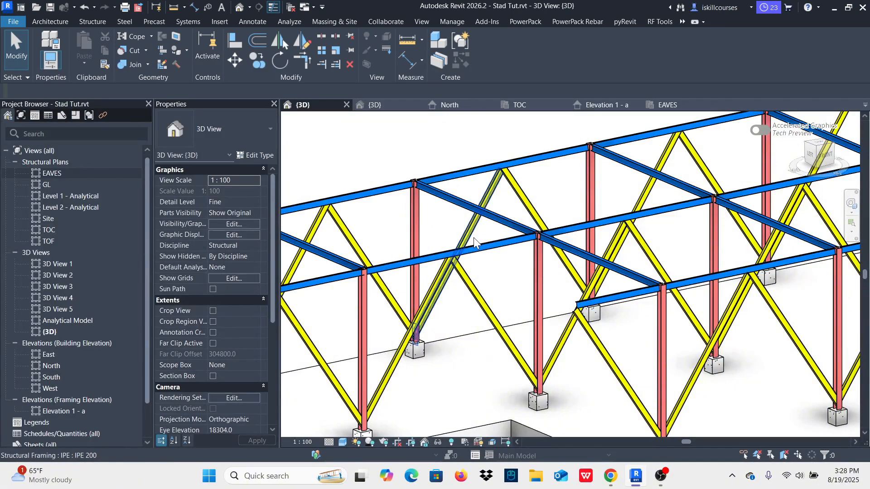
scroll(456, 265, up, 5)
scroll(467, 328, down, 5)
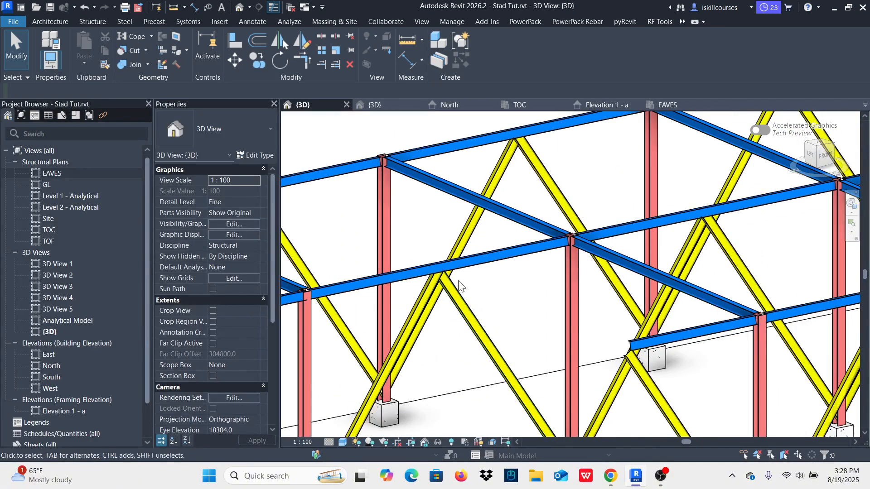
scroll(540, 331, down, 2)
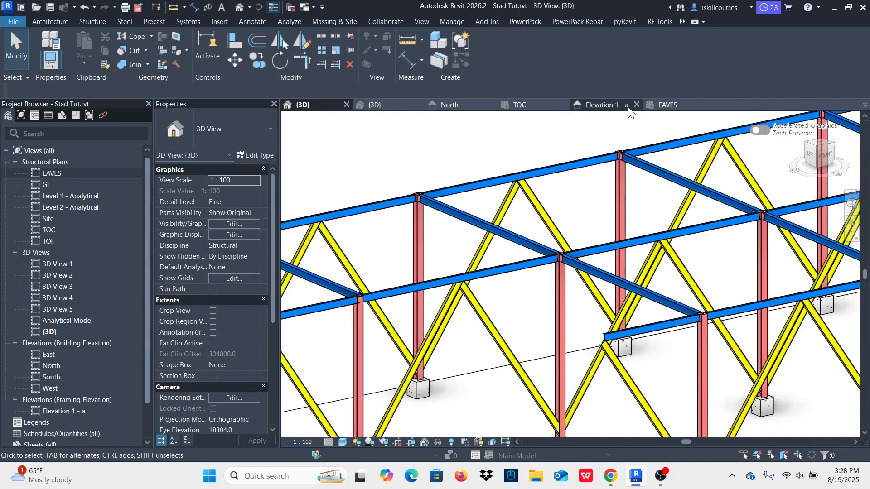
Step: In the EAVES plan, start a new beam of the same UB203X133X25 type as the shortened grid 3 beam
click(667, 105)
scroll(521, 343, down, 5)
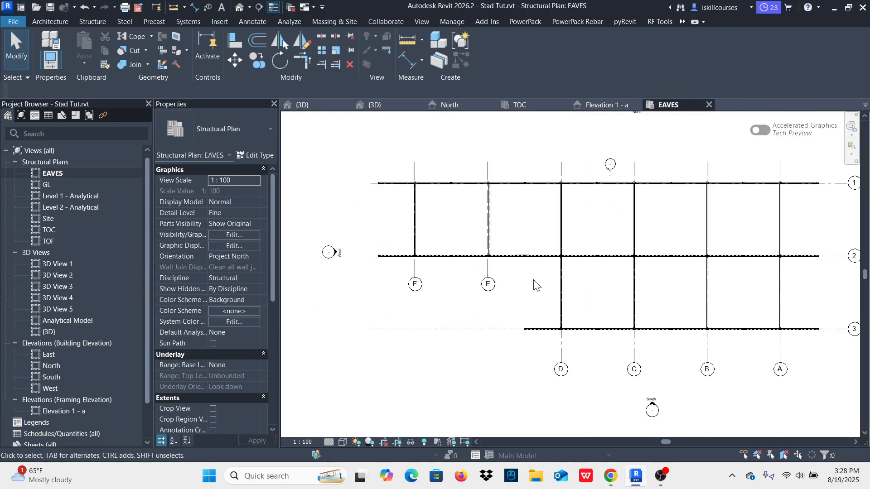
scroll(542, 333, up, 4)
click(536, 323)
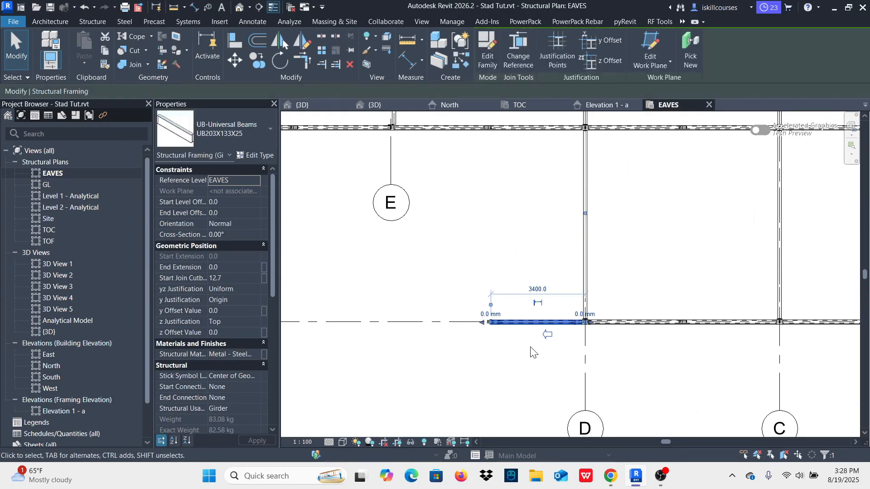
key(c)
key(s)
scroll(499, 313, up, 4)
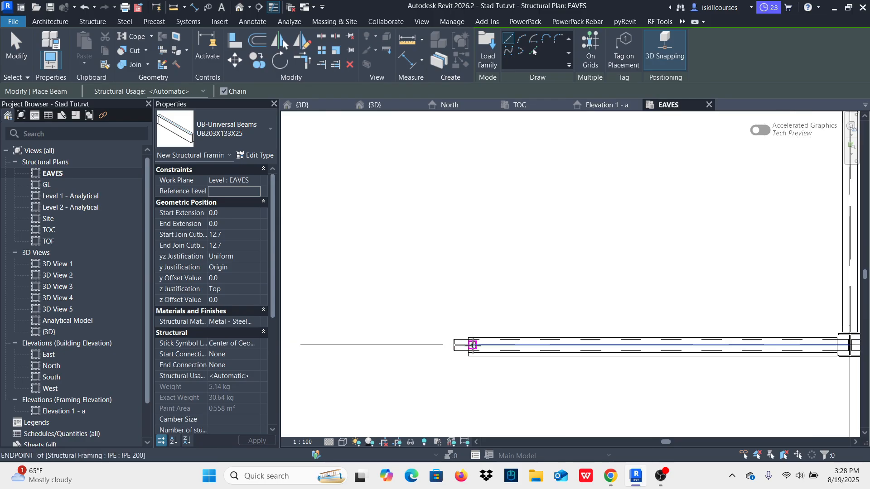
click(473, 345)
scroll(474, 363, down, 3)
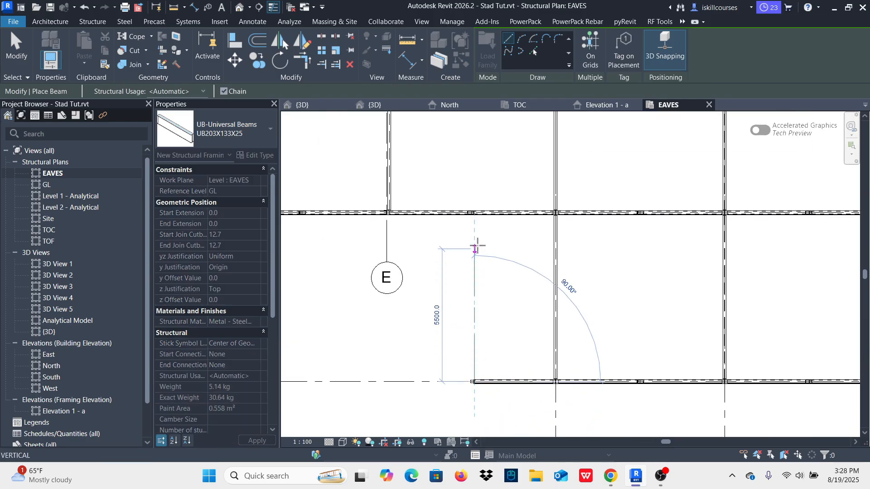
key(Escape)
Step: Draw a 7000 mm UB203X133X25 cross beam from the brace top on grid 2, between grids D and E, to the grid 3 beam end
scroll(485, 216, up, 4)
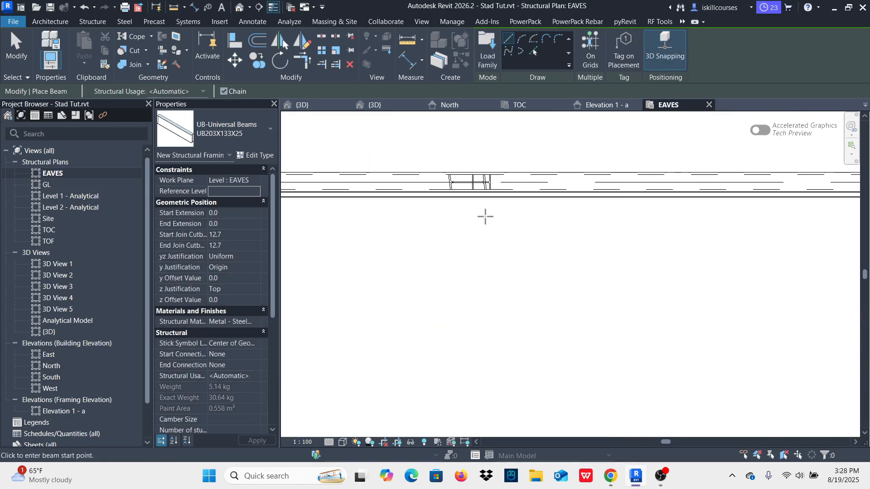
click(474, 184)
scroll(502, 155, down, 2)
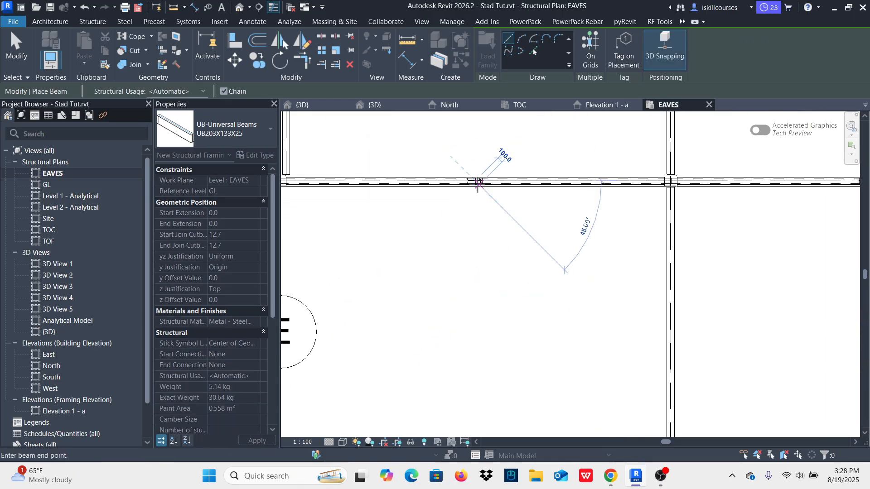
scroll(475, 340, down, 2)
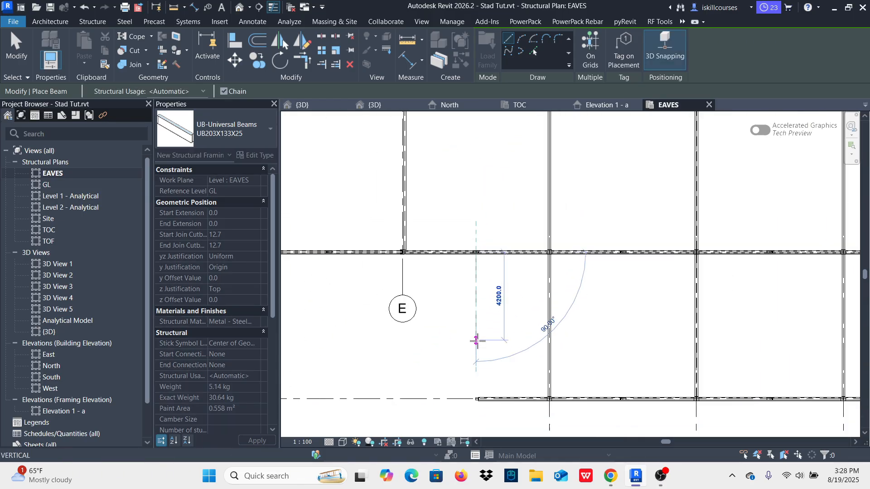
click(484, 388)
key(Escape)
key(Escape)
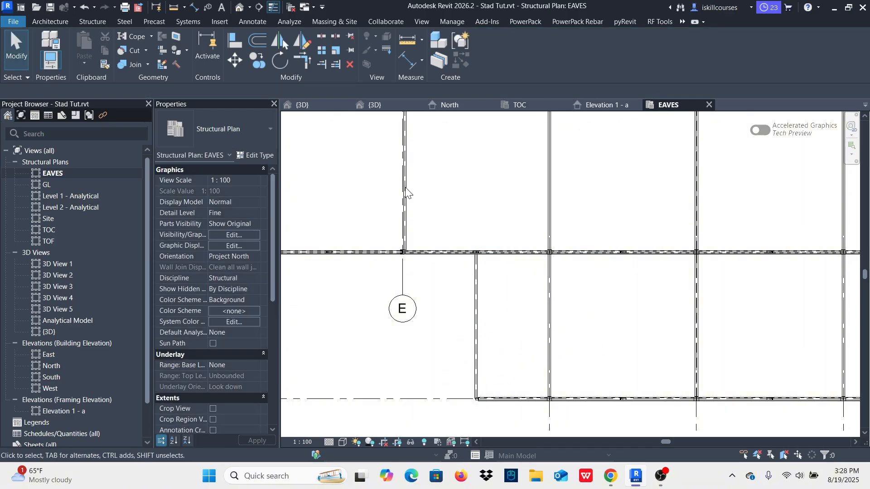
Step: In the 3D view, miter the new cross beam and the grid 3 eaves beam where they meet at the open corner
click(302, 105)
scroll(556, 317, down, 2)
scroll(557, 317, up, 5)
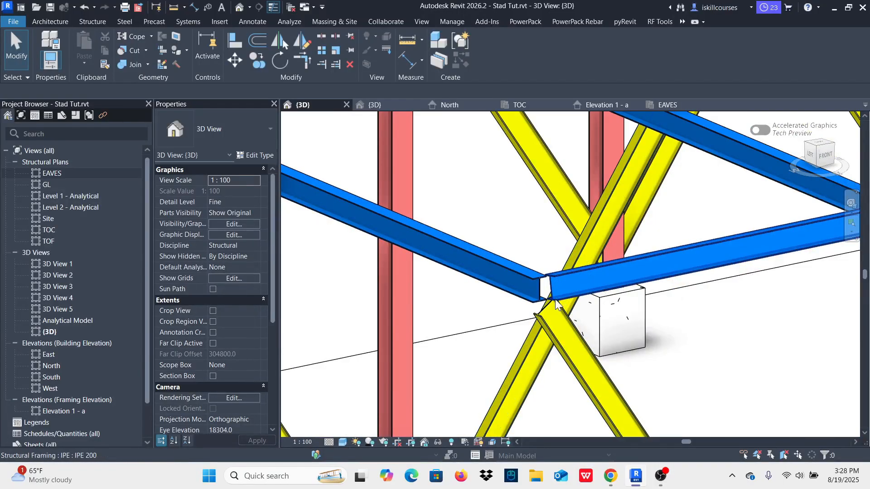
scroll(563, 305, down, 3)
scroll(575, 285, up, 3)
scroll(575, 290, down, 3)
scroll(558, 311, up, 4)
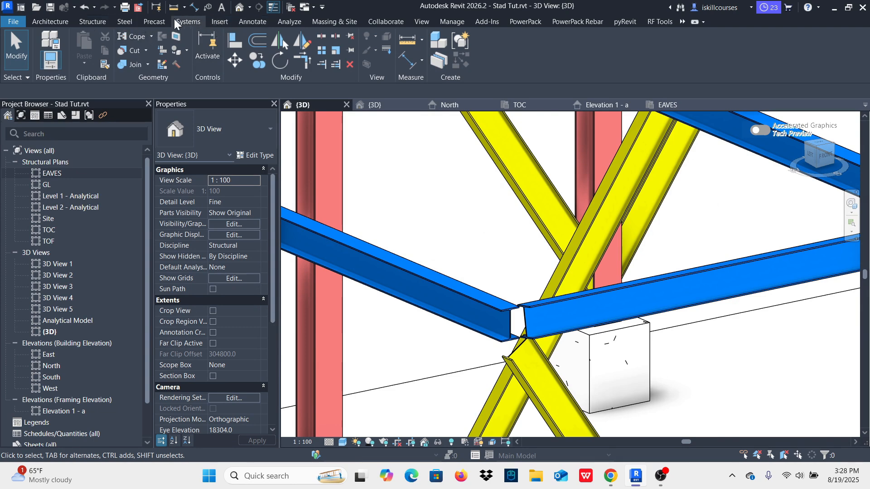
click(125, 21)
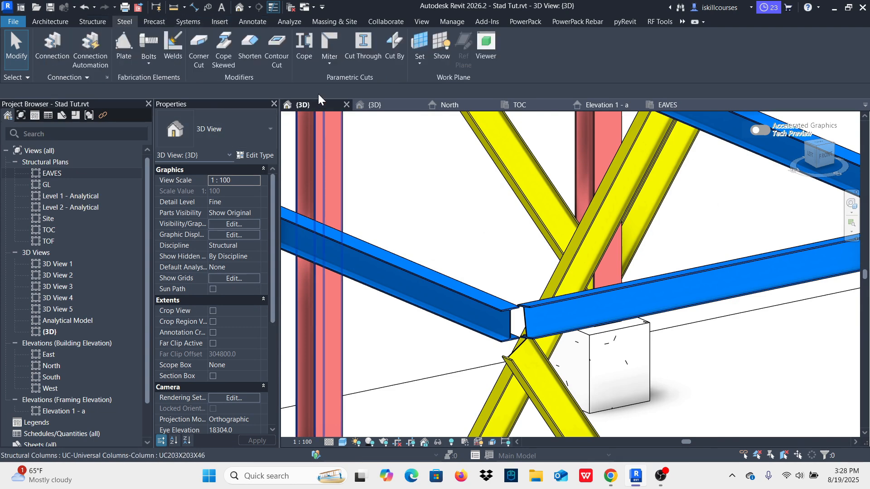
click(326, 39)
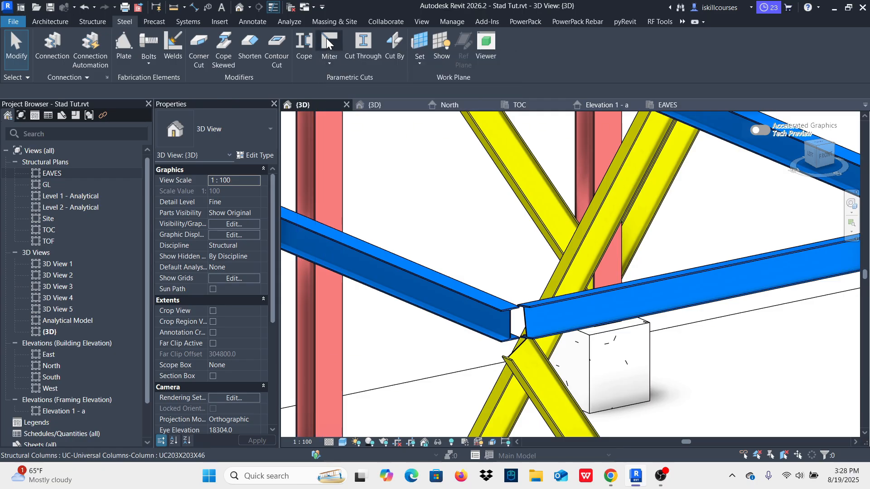
click(406, 274)
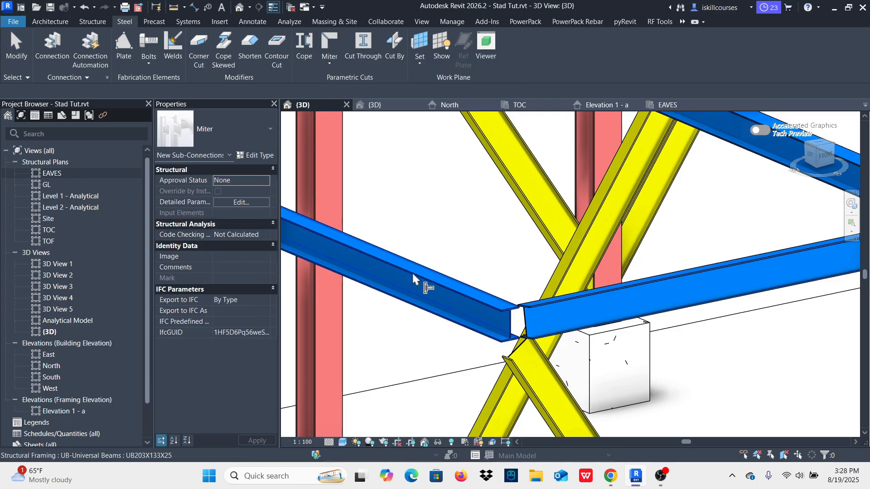
click(696, 308)
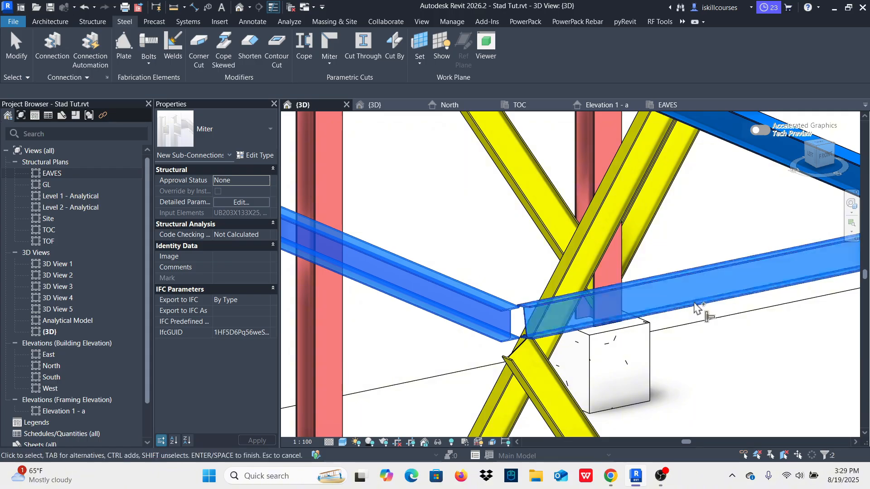
right_click(439, 182)
click(465, 183)
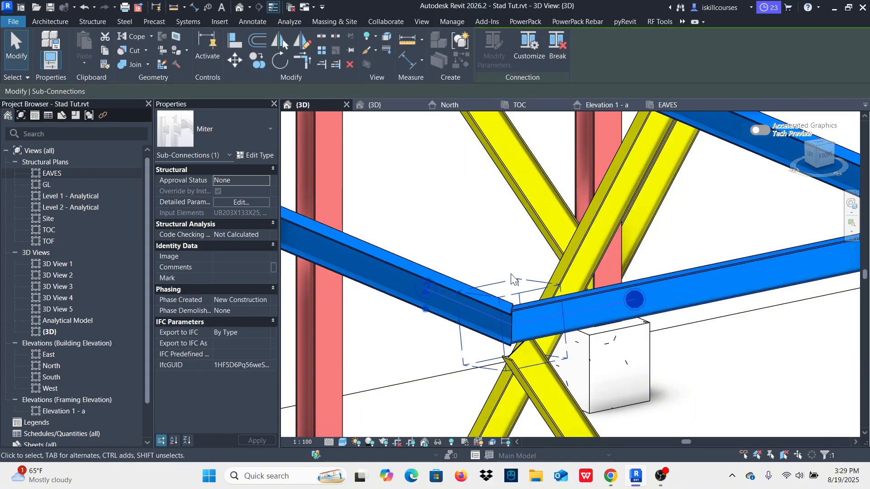
click(469, 224)
Step: Cope the top end of the IPE 200 brace against the underside of the grid 3 eaves beam at the mitered corner
scroll(469, 219, down, 2)
scroll(520, 362, up, 3)
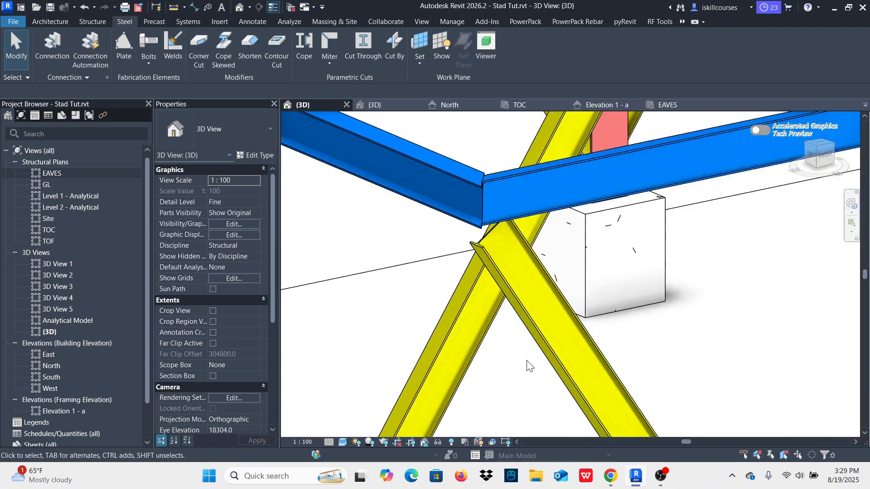
scroll(529, 358, down, 4)
shift+middle_drag(525, 335, 583, 341)
scroll(583, 340, down, 2)
scroll(392, 311, up, 4)
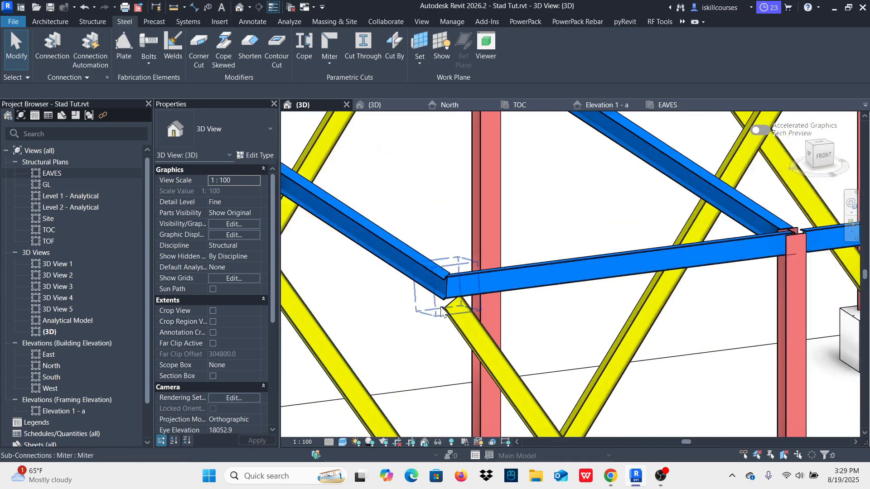
scroll(484, 348, up, 2)
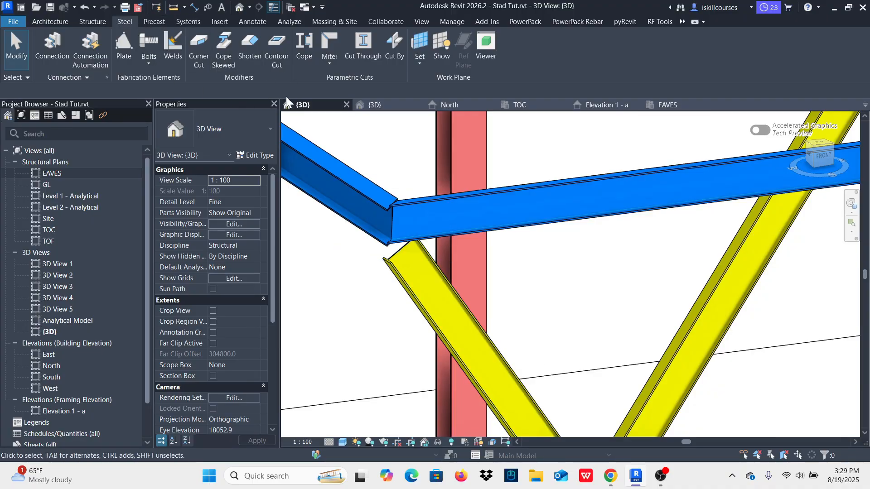
click(303, 45)
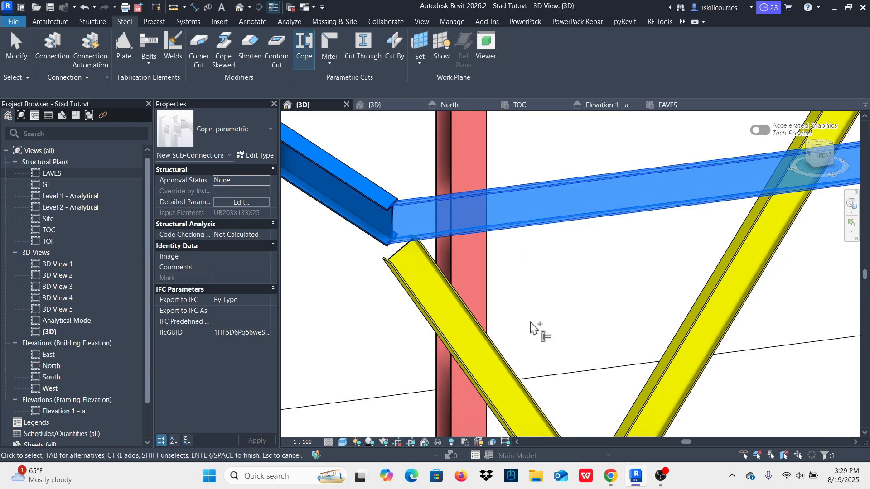
click(507, 358)
right_click(516, 141)
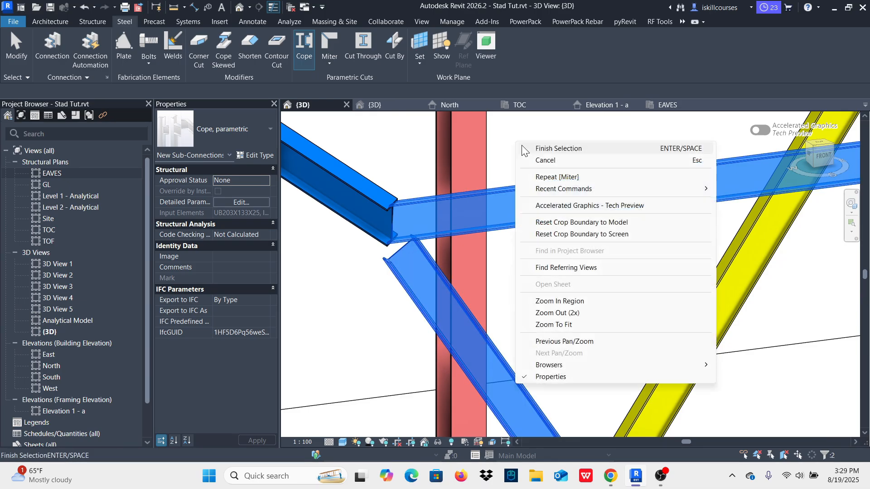
click(531, 146)
key(Escape)
Step: Examine the mitered corner and the coped brace end, close up and within the whole frame
scroll(478, 279, down, 4)
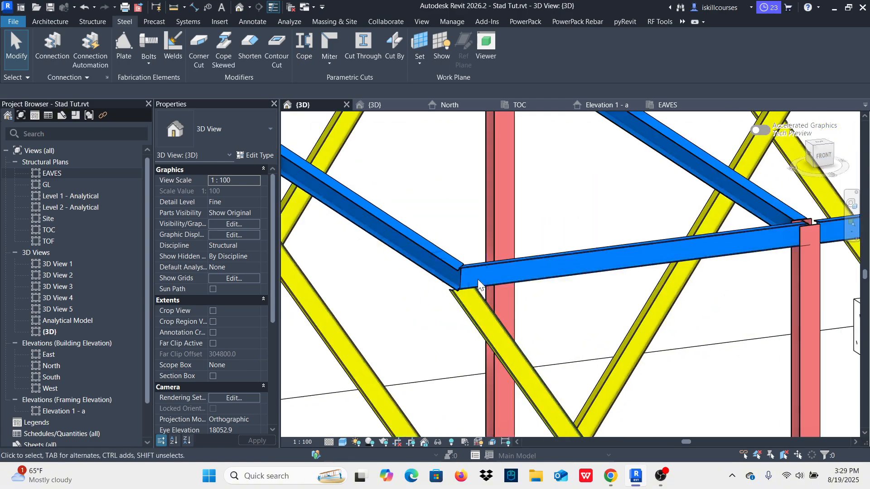
scroll(469, 300, up, 3)
scroll(469, 281, down, 4)
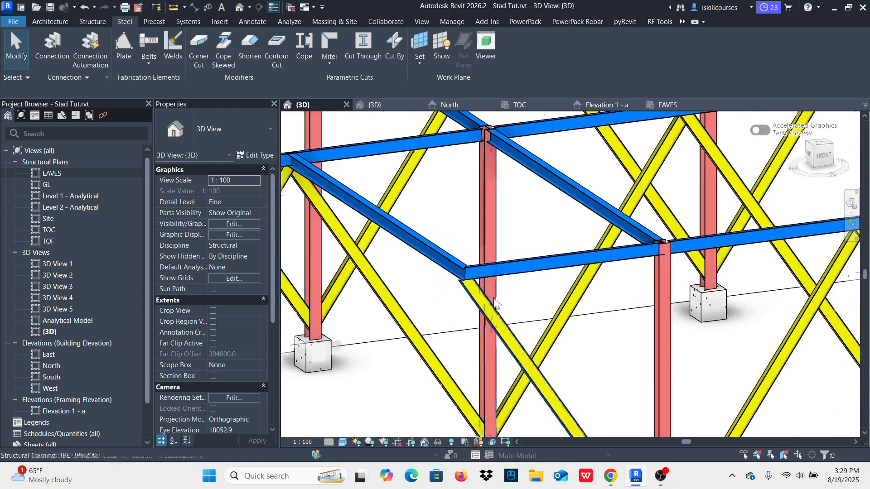
scroll(485, 290, up, 2)
scroll(490, 291, down, 2)
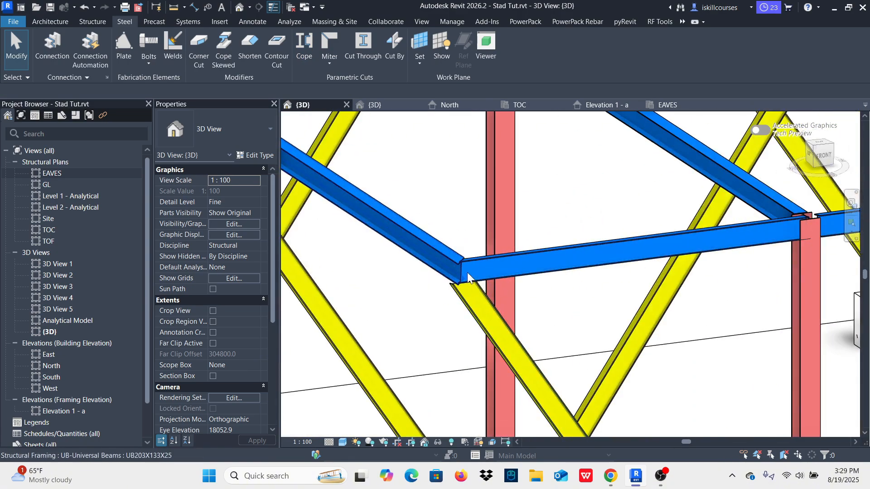
scroll(478, 290, down, 2)
scroll(398, 234, down, 2)
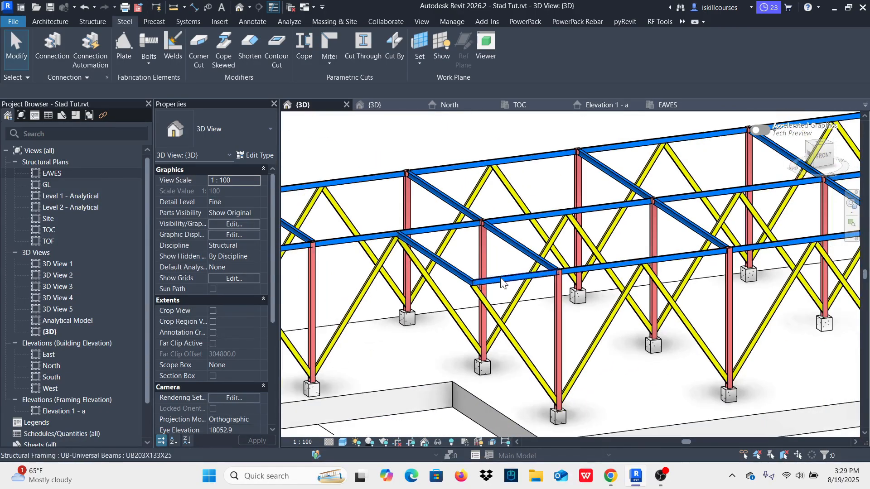
scroll(481, 272, up, 4)
scroll(486, 333, down, 3)
scroll(486, 333, down, 3)
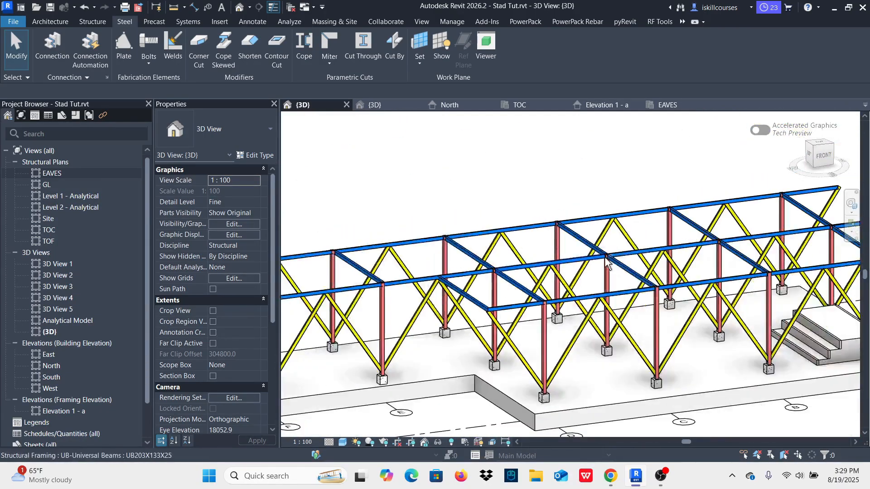
shift+middle_drag(572, 302, 539, 307)
shift+middle_drag(638, 299, 645, 273)
scroll(693, 297, up, 7)
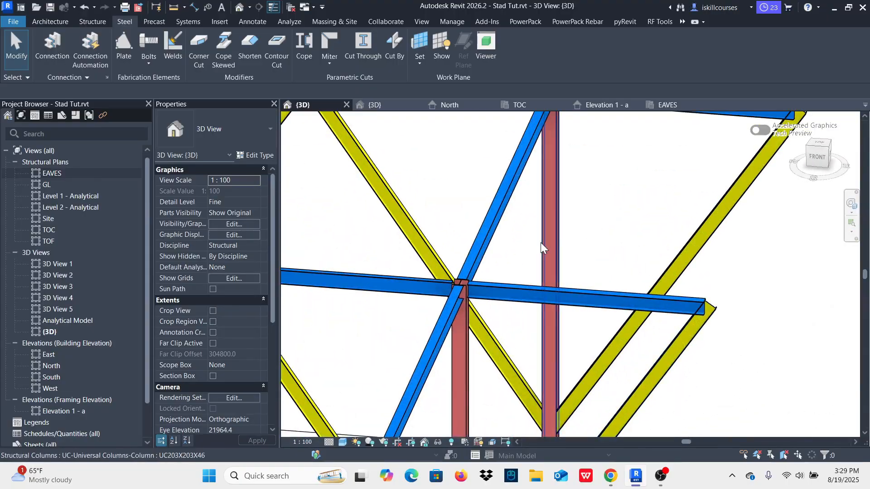
click(483, 231)
key(c)
key(s)
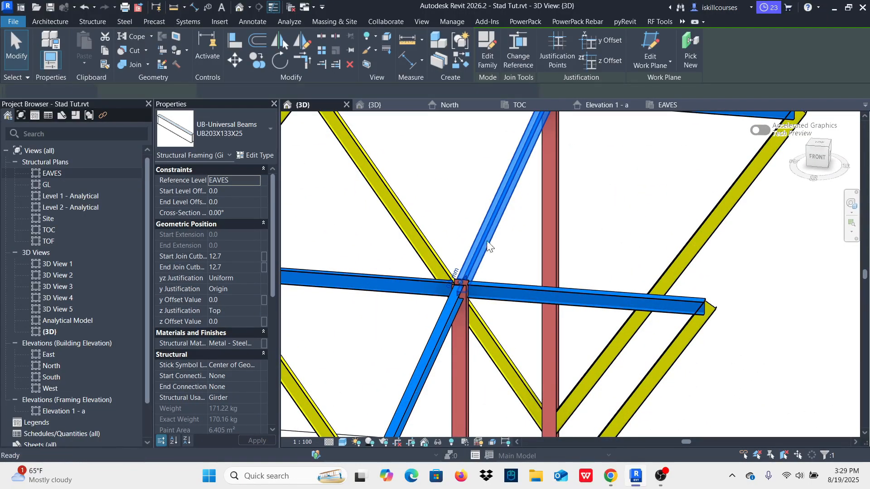
scroll(594, 192, down, 6)
scroll(604, 326, up, 4)
scroll(615, 306, up, 2)
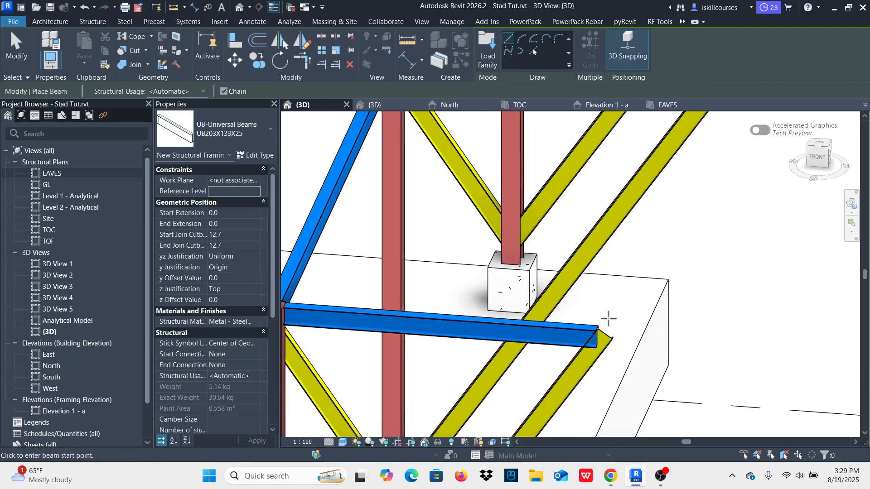
scroll(603, 335, down, 3)
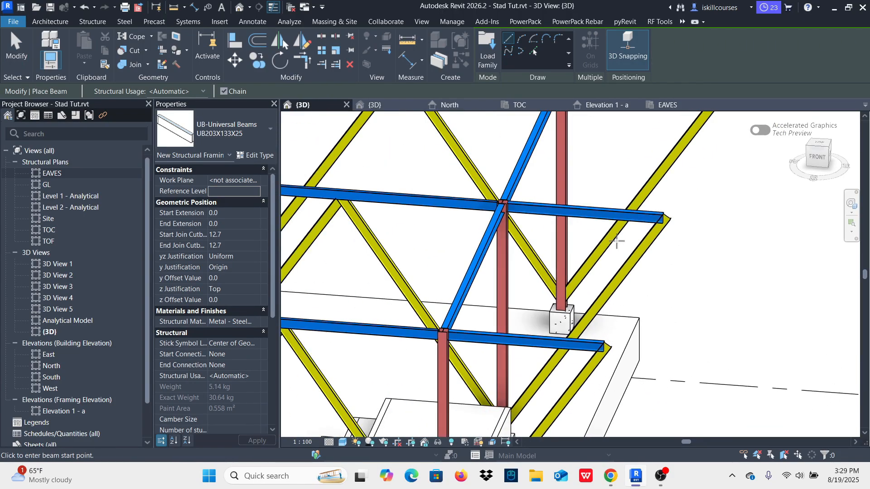
click(525, 110)
scroll(446, 293, down, 2)
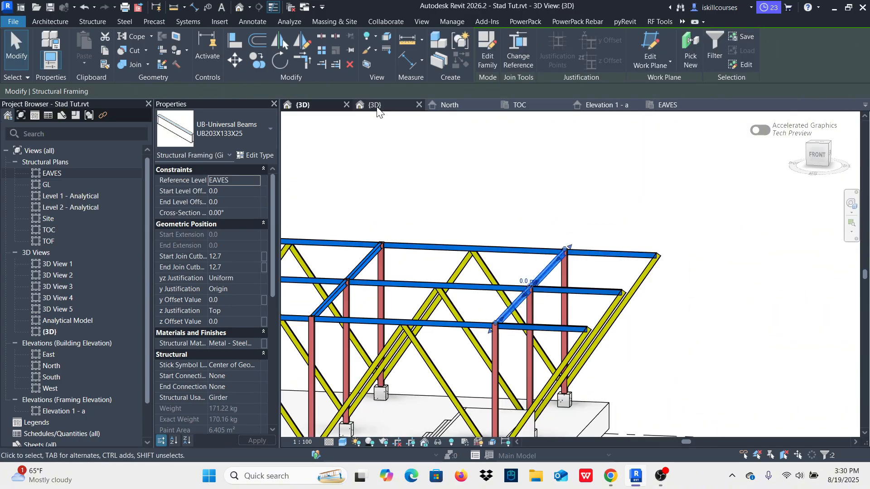
Step: Switch to the 3D view of the finished Stad.rvt model and examine how the end frame beyond grid A is built
click(378, 106)
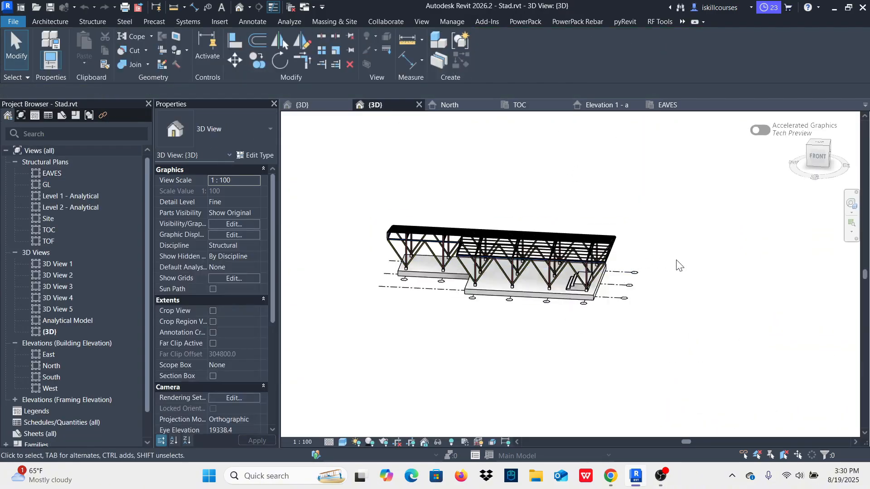
shift+middle_drag(675, 254, 637, 251)
scroll(588, 268, up, 6)
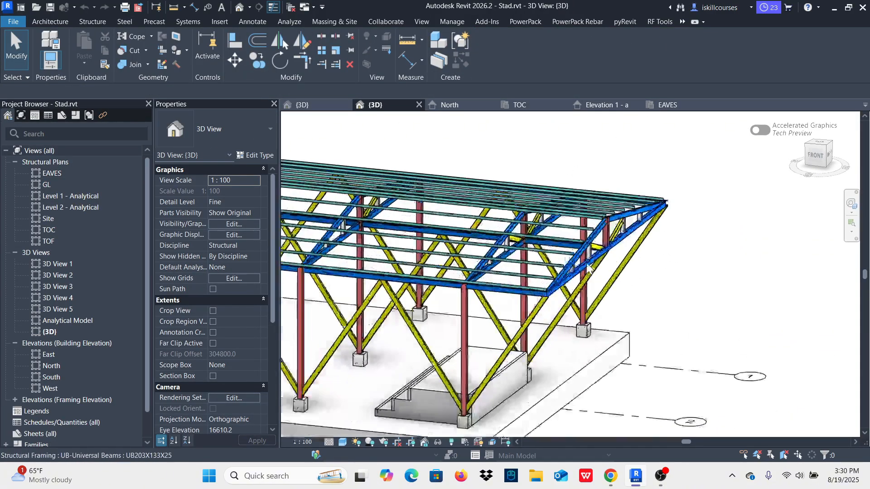
scroll(588, 268, down, 4)
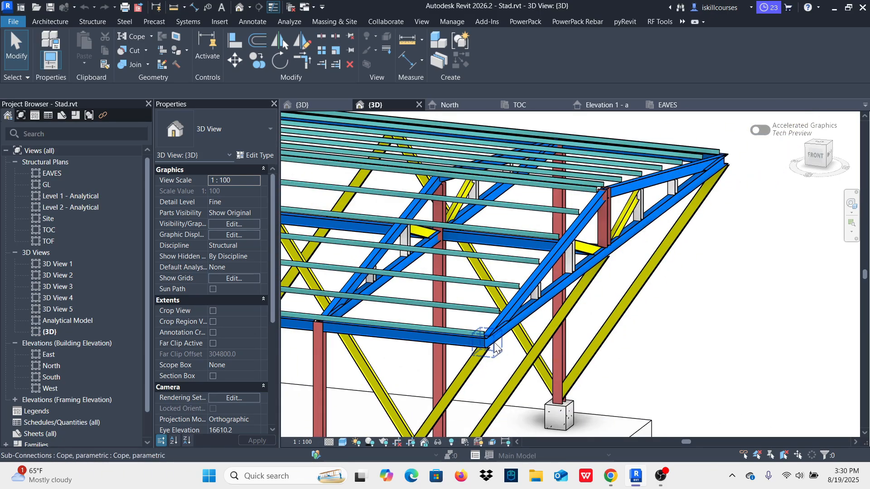
scroll(615, 246, up, 4)
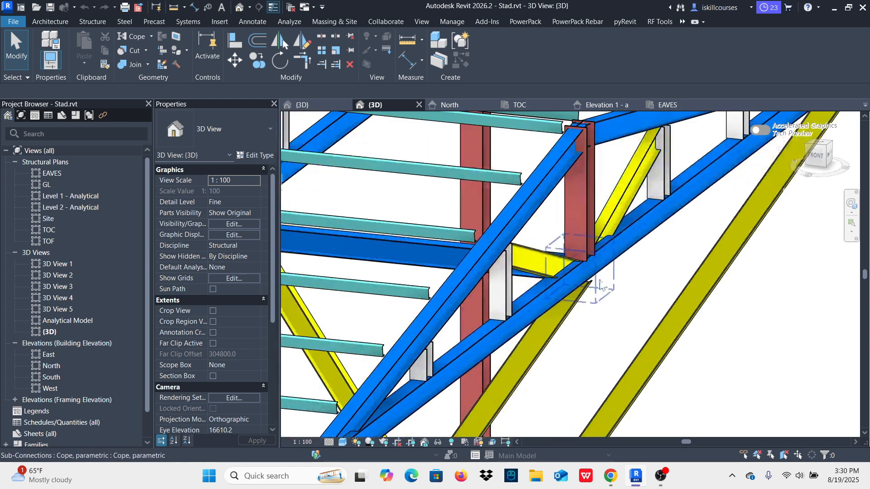
scroll(629, 284, down, 4)
shift+middle_drag(631, 286, 635, 260)
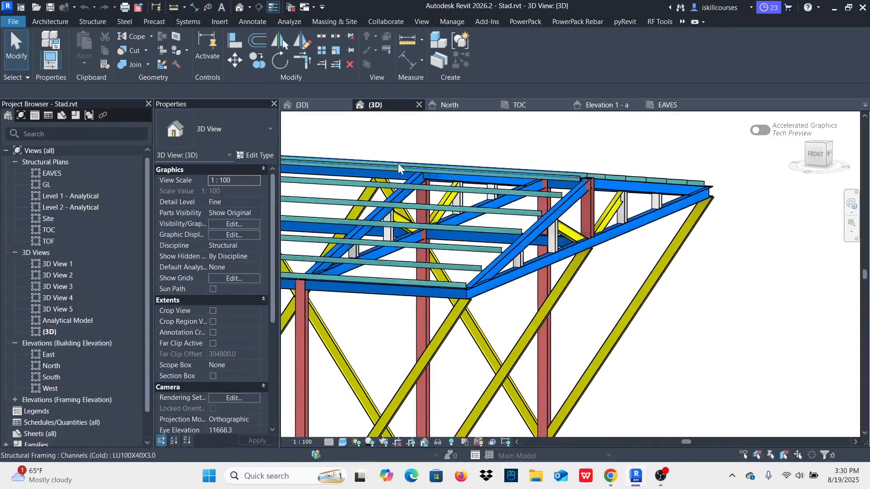
Step: In the Stad Tut.rvt 3D view, draw a UB203X133X25 beam about 14000 mm long joining the grid 3 and grid 1 eaves beam ends beyond grid A
key(ctrl+Tab)
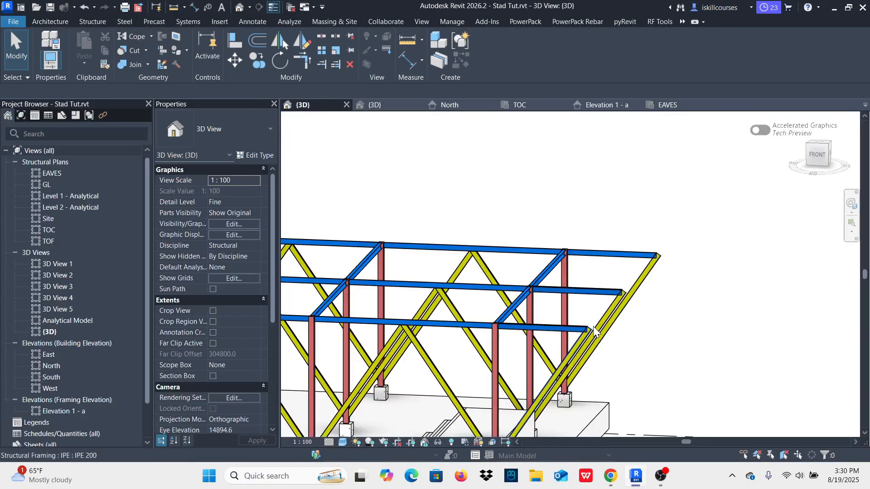
scroll(594, 331, up, 2)
click(542, 277)
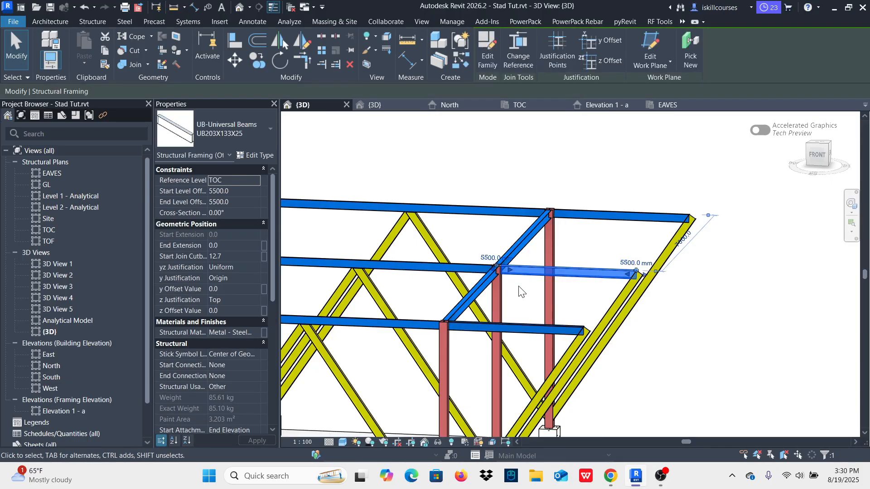
key(b)
key(m)
scroll(577, 309, up, 1)
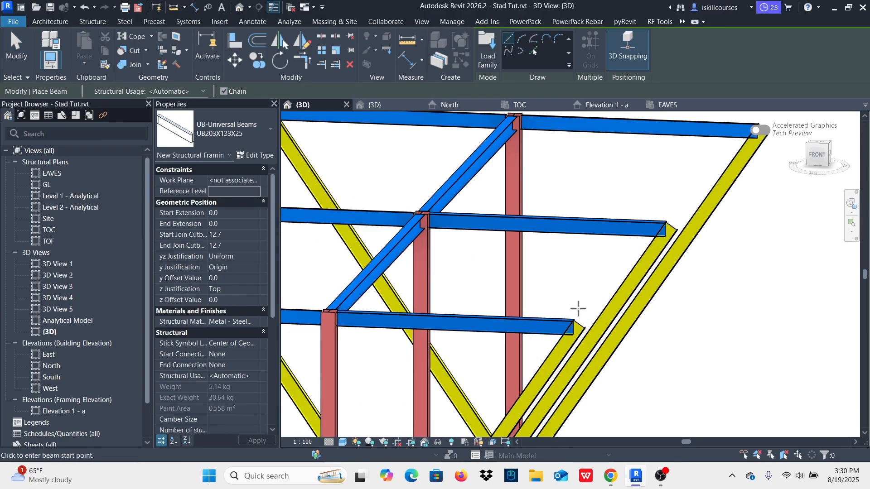
click(573, 320)
scroll(657, 333, down, 3)
scroll(634, 317, up, 4)
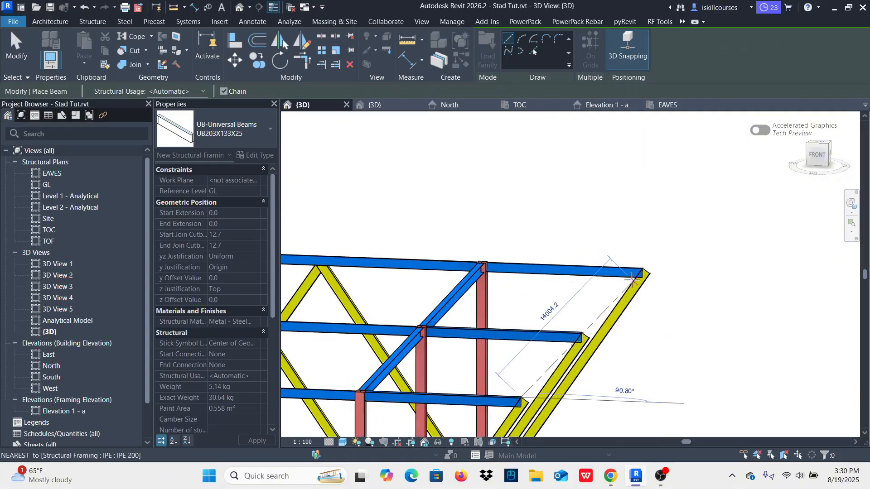
shift+middle_drag(653, 258, 603, 295)
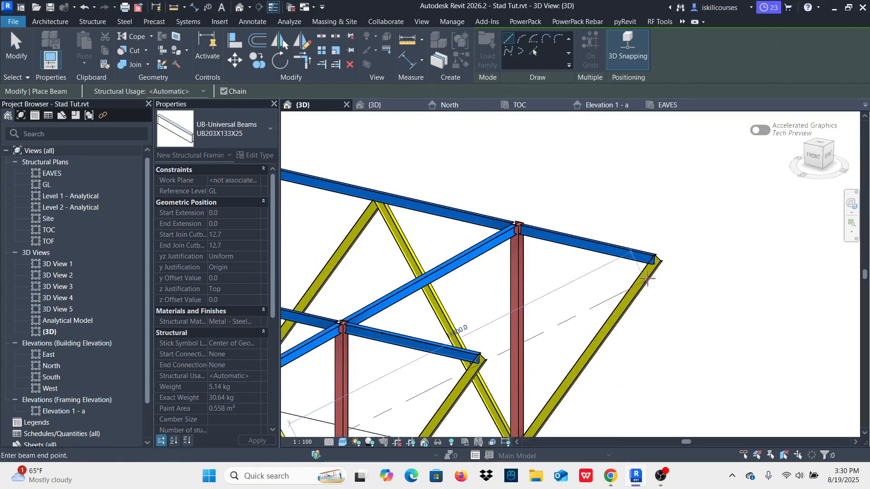
click(660, 255)
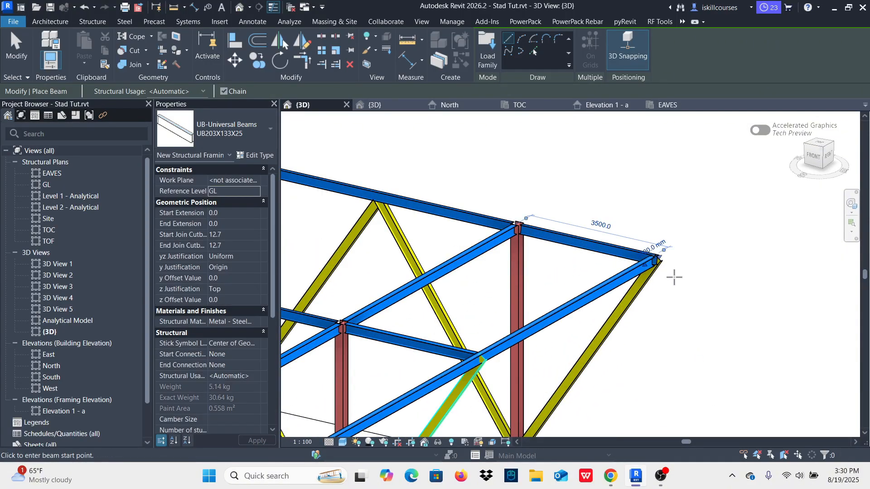
scroll(679, 256, down, 3)
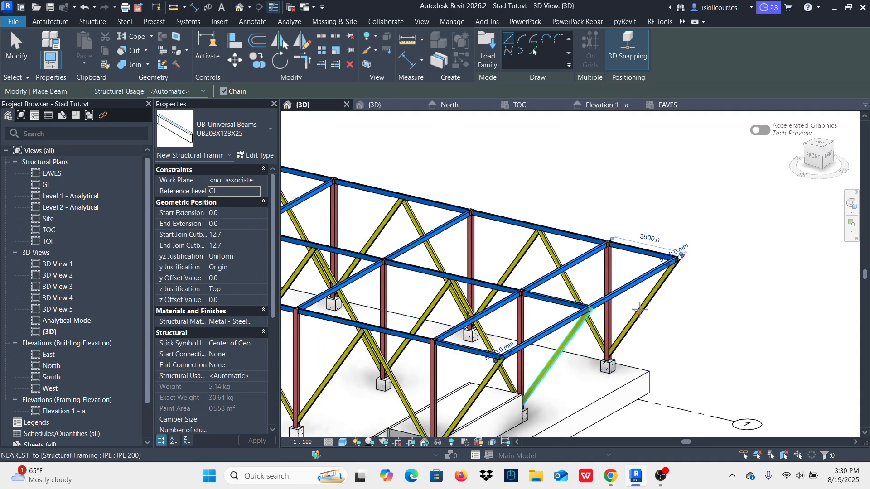
key(Escape)
key(Escape)
scroll(684, 316, down, 2)
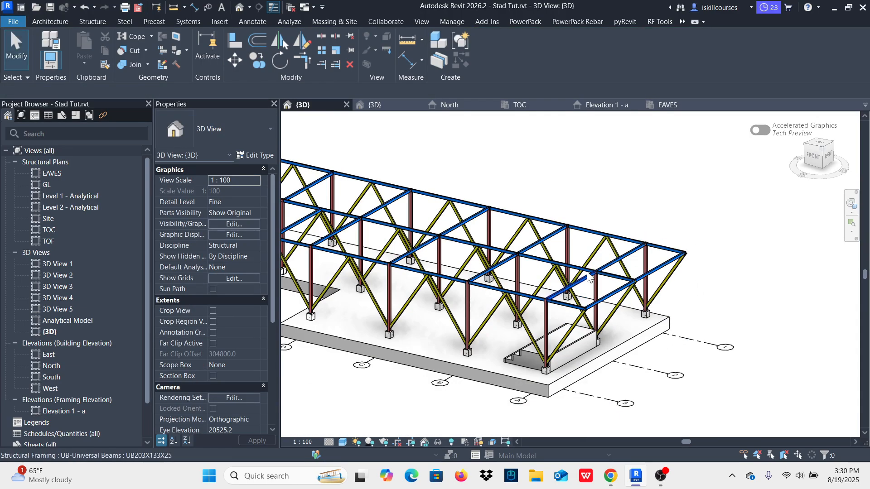
Step: At the opposite end beyond grid F, draw a UB203X133X25 beam from the grid 1 eaves beam end to the grid 2 eaves beam end
shift+middle_drag(588, 276, 773, 311)
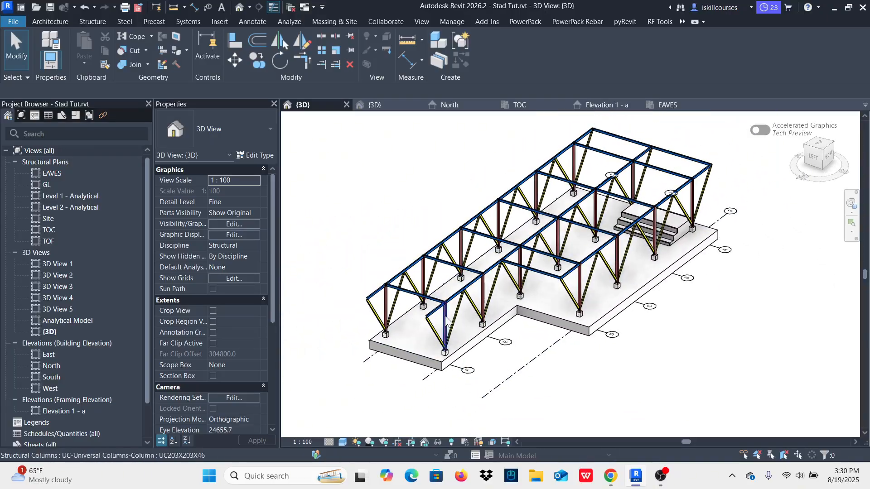
scroll(447, 322, up, 6)
click(384, 138)
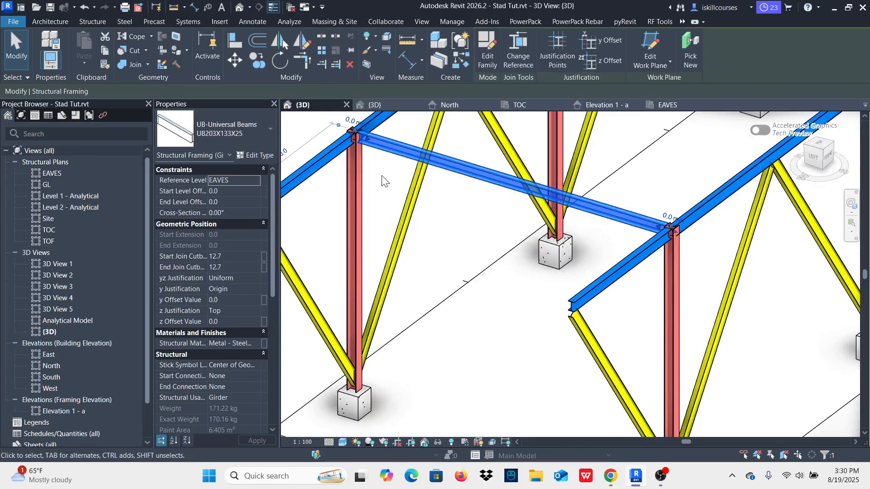
key(b)
key(m)
scroll(380, 190, down, 3)
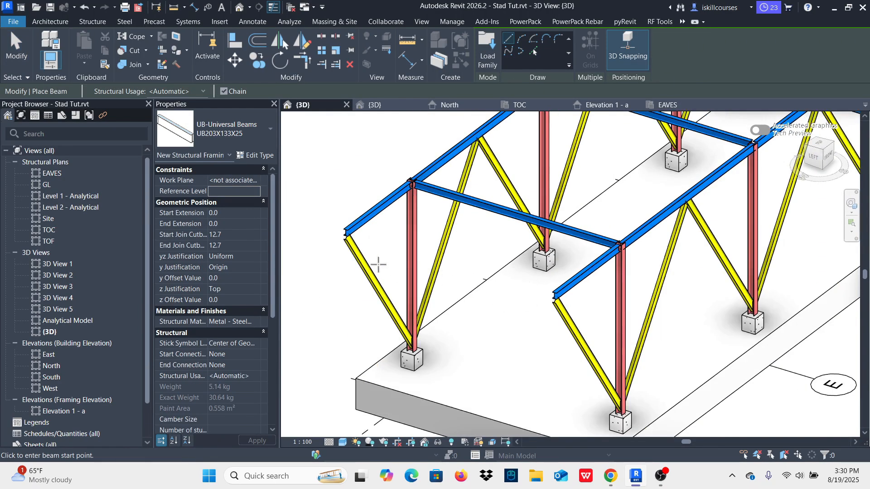
click(346, 229)
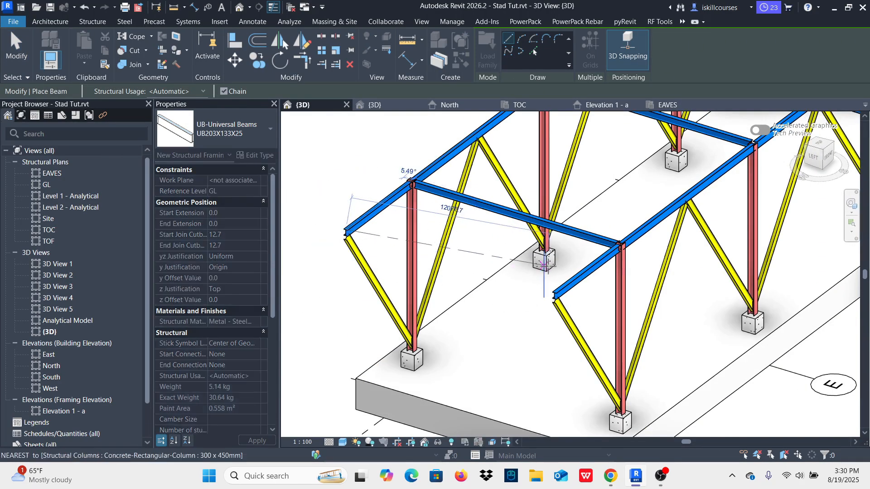
scroll(544, 261, up, 1)
click(557, 301)
key(Escape)
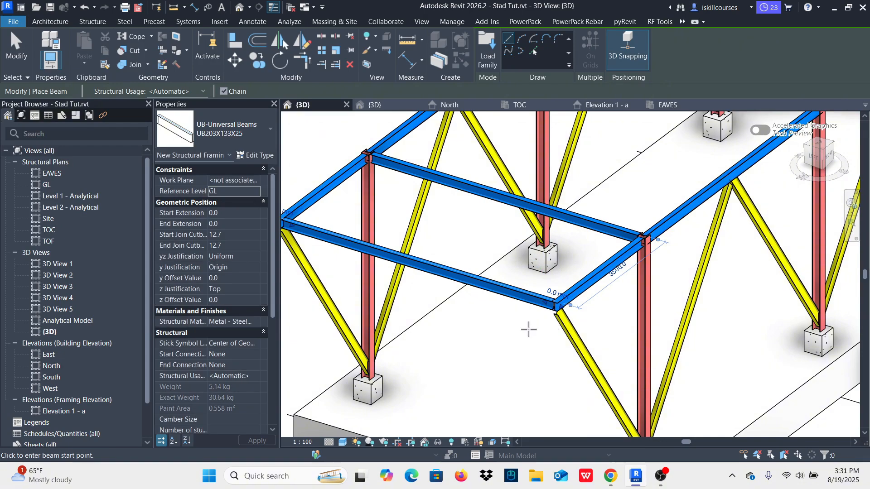
scroll(521, 335, down, 1)
key(Escape)
scroll(453, 321, down, 6)
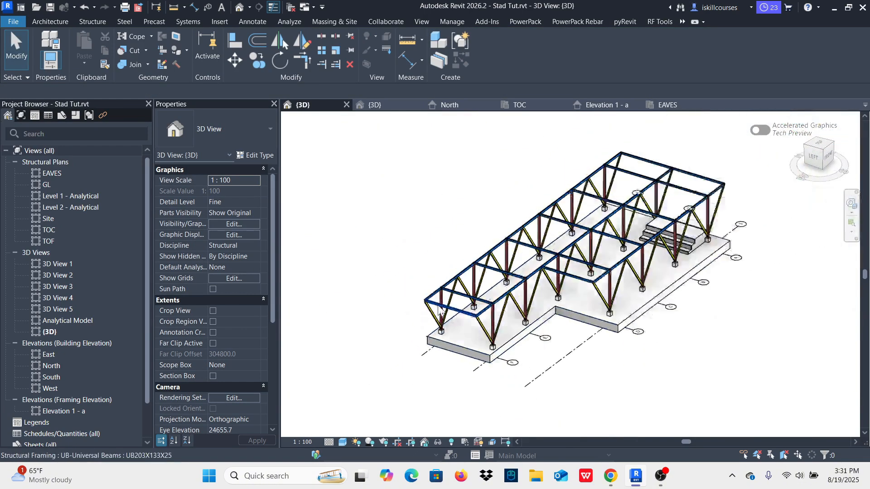
Step: Extend the column at grid intersection A-2 above the eaves by setting its top offset to 1200 mm
shift+middle_drag(765, 267, 599, 239)
scroll(619, 343, up, 3)
scroll(619, 343, up, 3)
scroll(619, 343, down, 1)
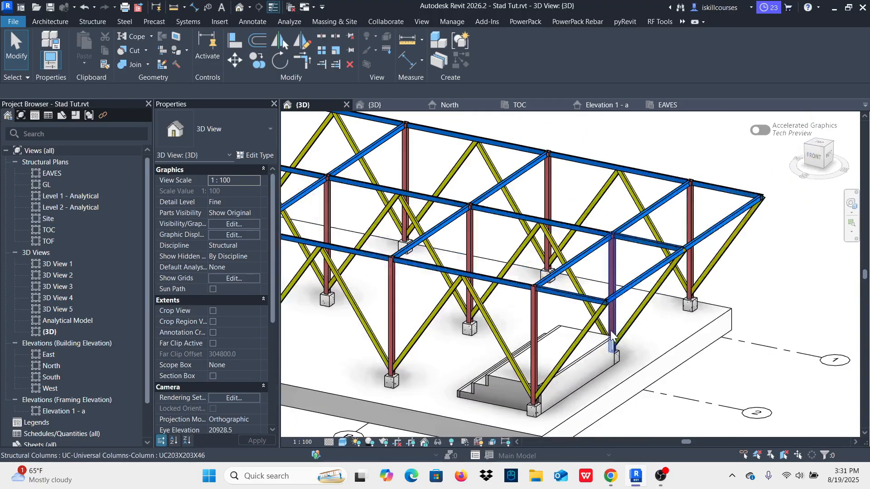
scroll(663, 261, up, 2)
scroll(662, 262, down, 3)
scroll(536, 234, up, 3)
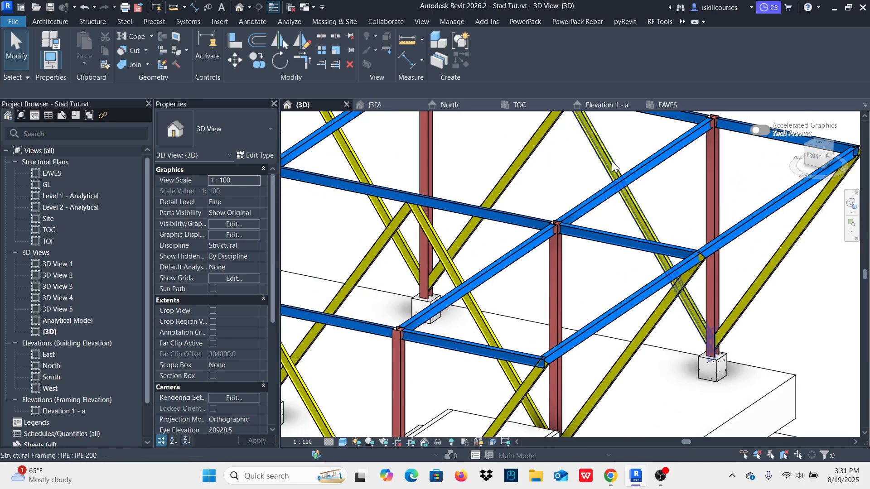
scroll(526, 295, up, 2)
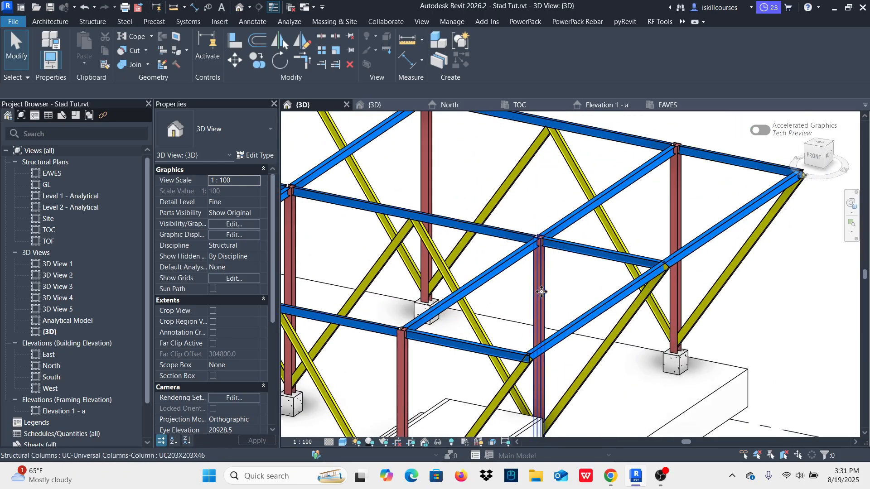
click(541, 292)
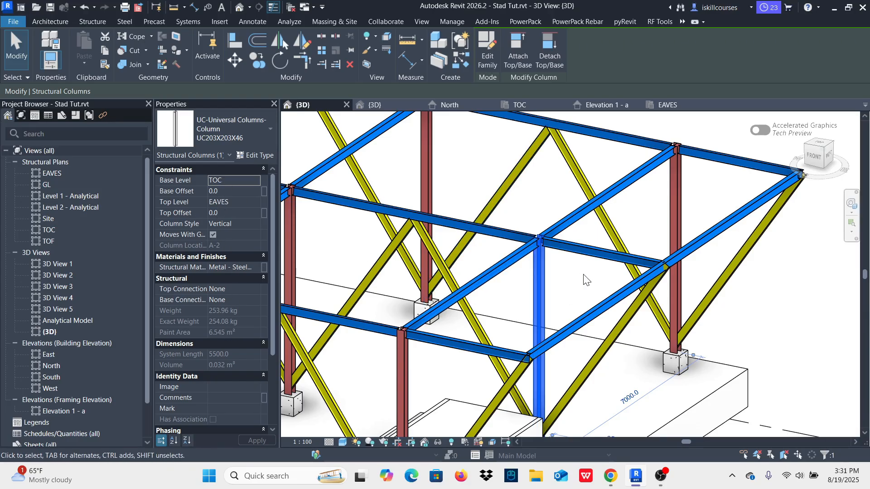
click(227, 213)
text(120)
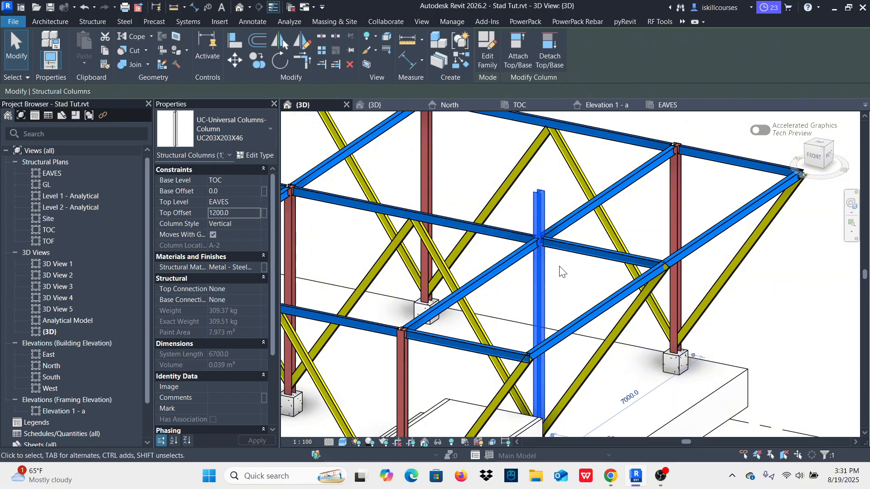
click(572, 296)
Step: Draw a UB203X133X25 rafter from the top of the raised column at A-2 down to the top of column A-3
shift+middle_drag(572, 263, 645, 248)
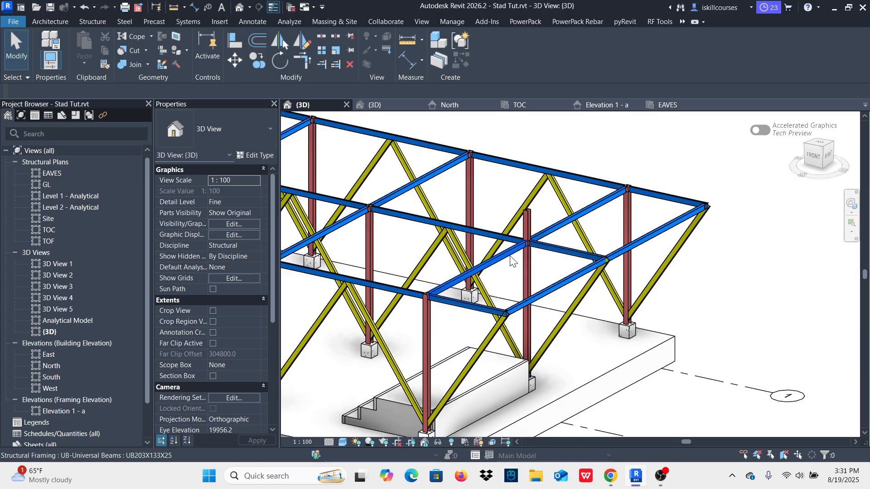
click(89, 21)
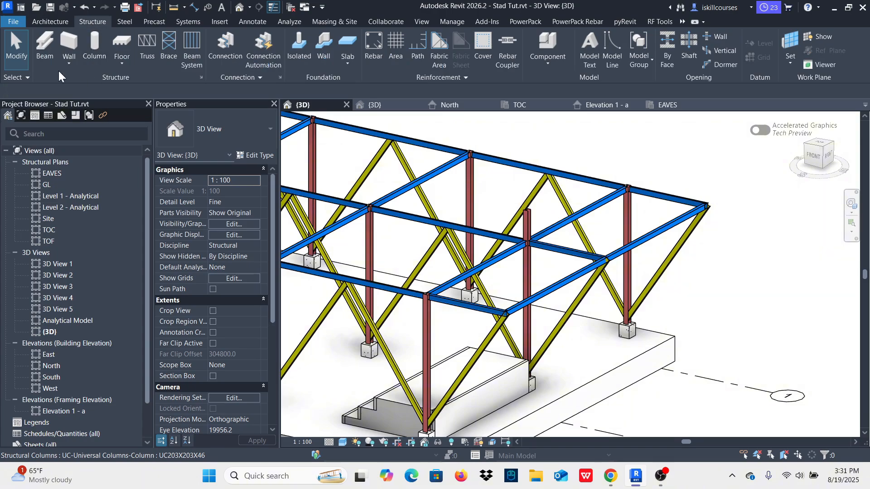
click(45, 45)
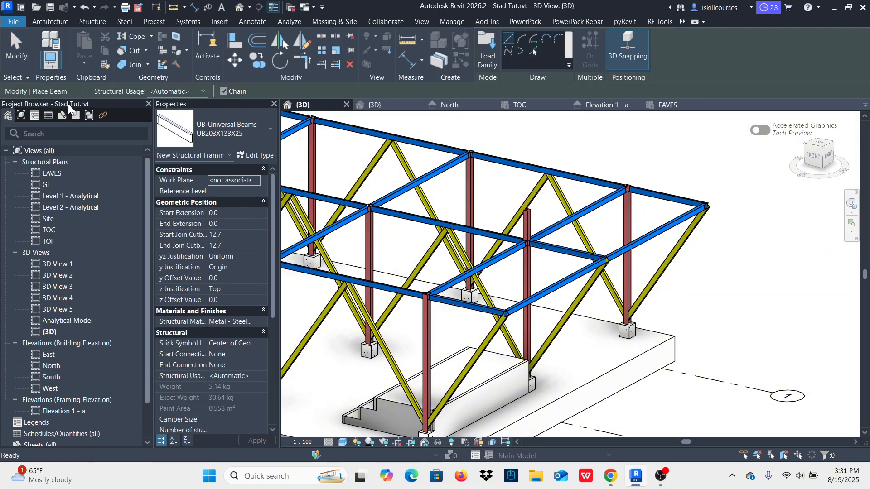
click(257, 133)
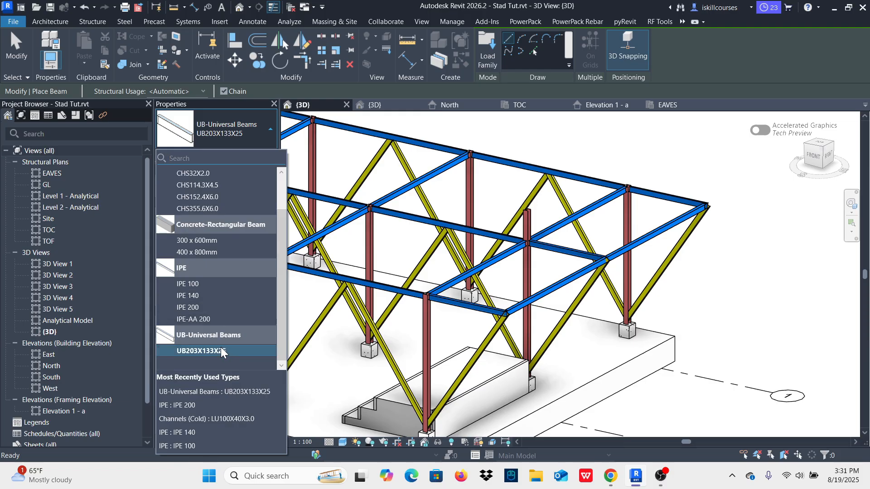
scroll(213, 308, up, 2)
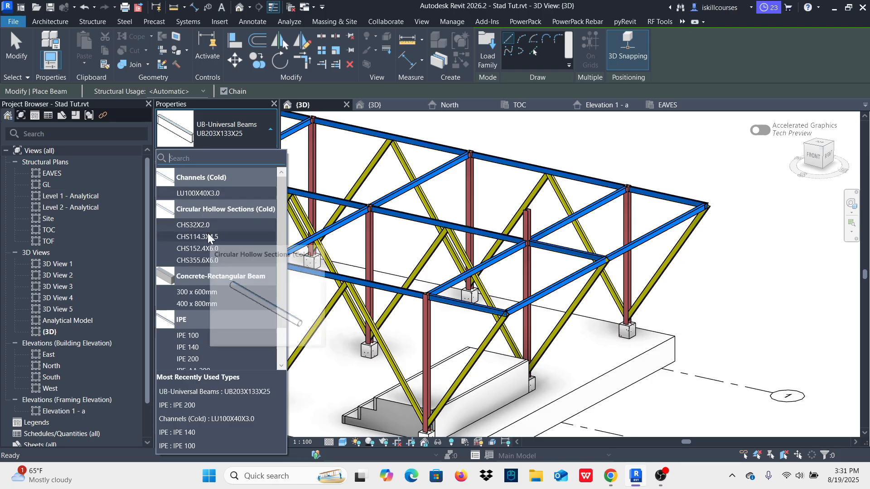
scroll(210, 224, down, 2)
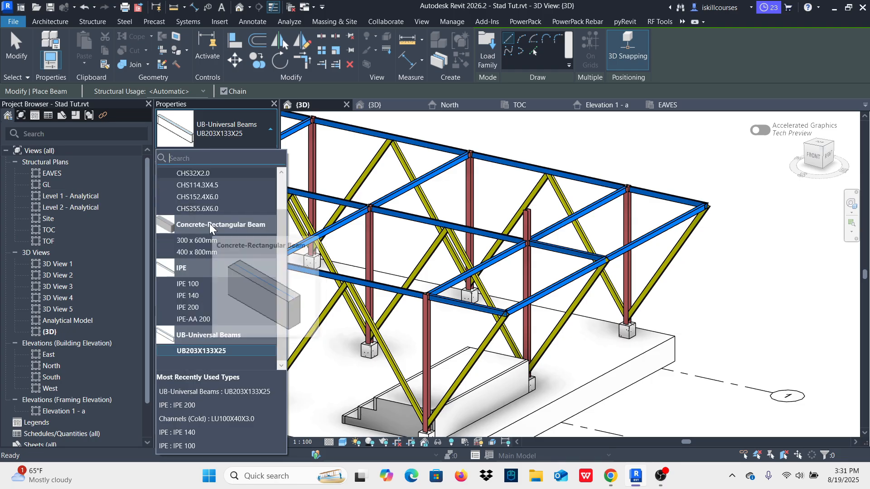
click(206, 351)
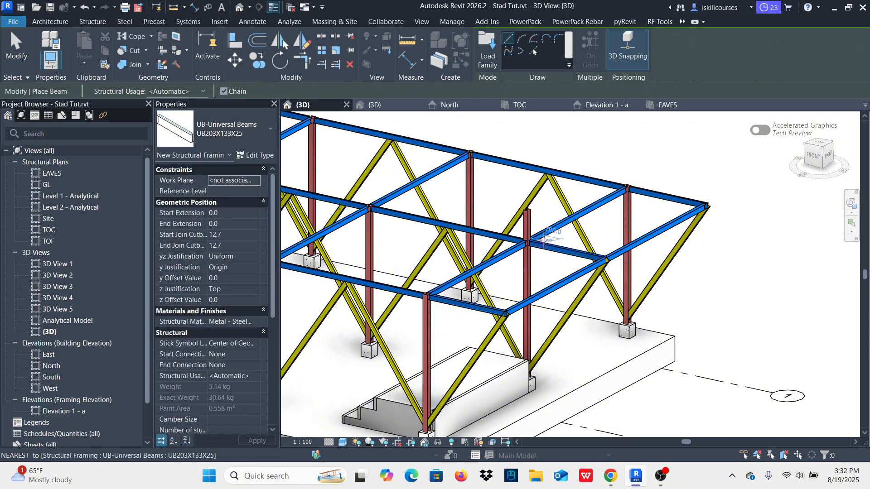
scroll(521, 240, up, 3)
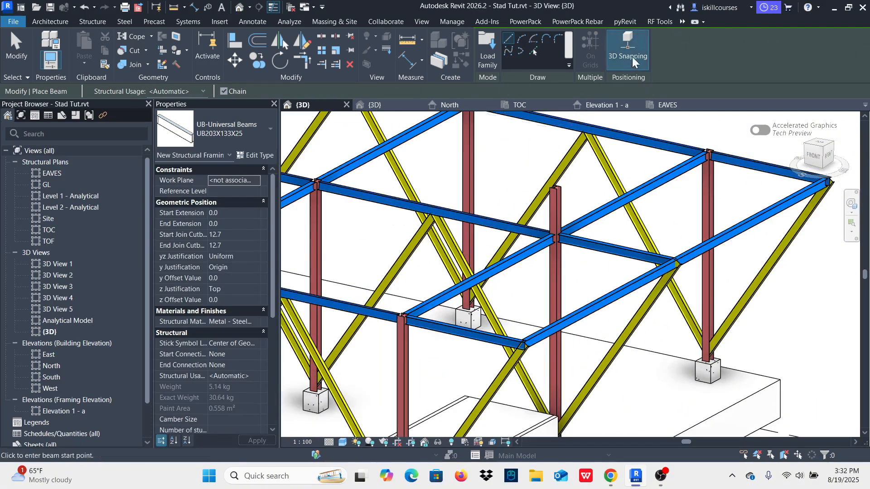
scroll(553, 171, up, 5)
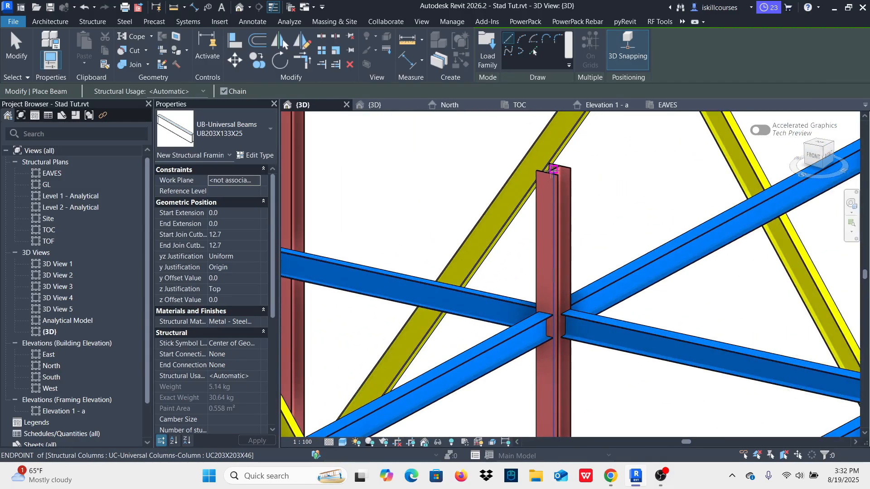
click(554, 170)
scroll(554, 170, down, 5)
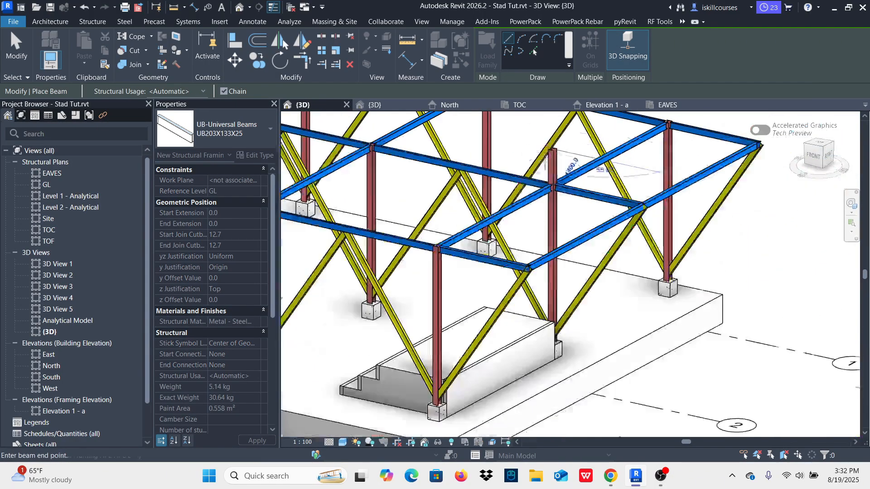
scroll(445, 245, up, 5)
click(445, 245)
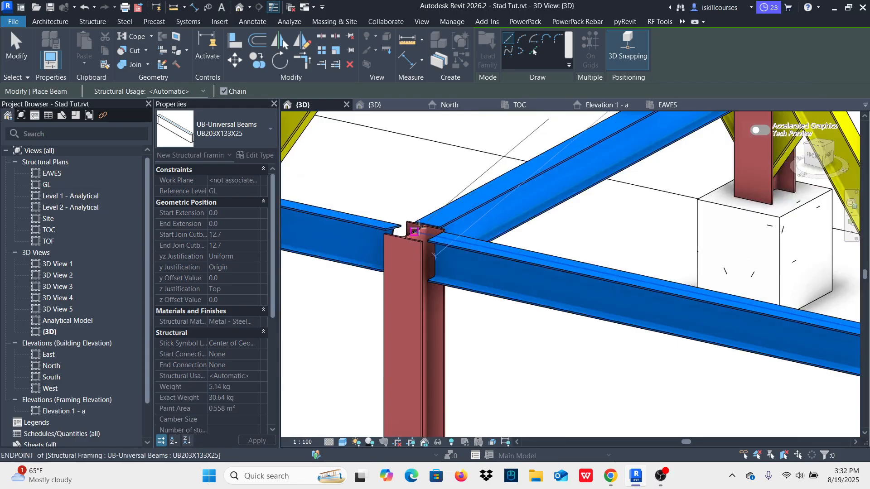
Step: Draw the matching UB203X133X25 rafter from the top of column A-2 down to the top of column A-1
scroll(382, 342, down, 3)
scroll(381, 342, down, 3)
scroll(518, 199, up, 6)
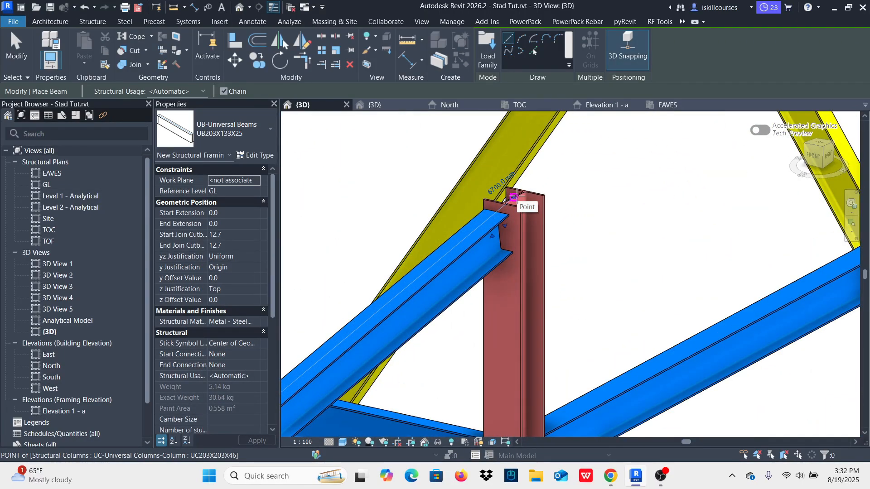
click(513, 198)
scroll(514, 197, down, 4)
scroll(666, 244, up, 5)
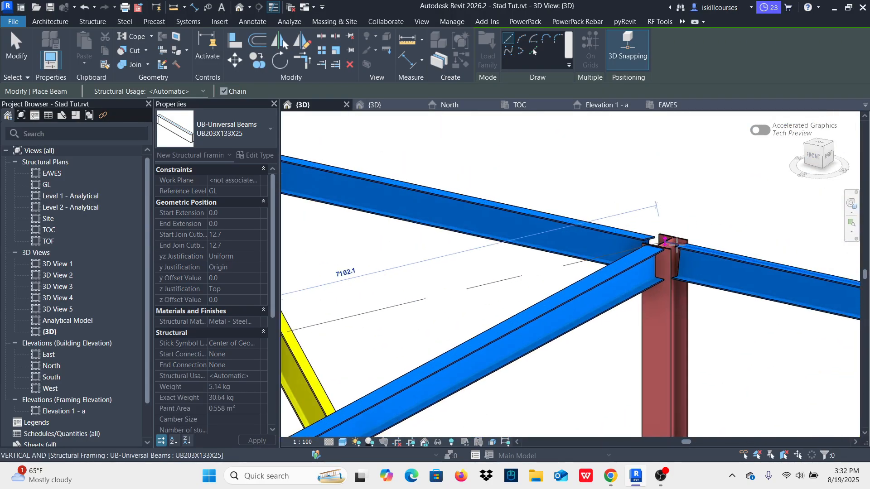
click(666, 243)
scroll(668, 240, up, 2)
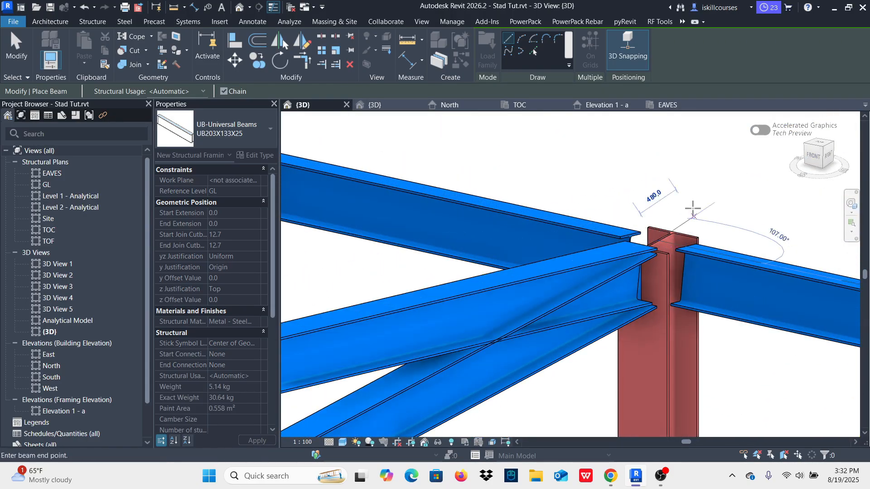
scroll(692, 208, down, 4)
key(Escape)
key(Escape)
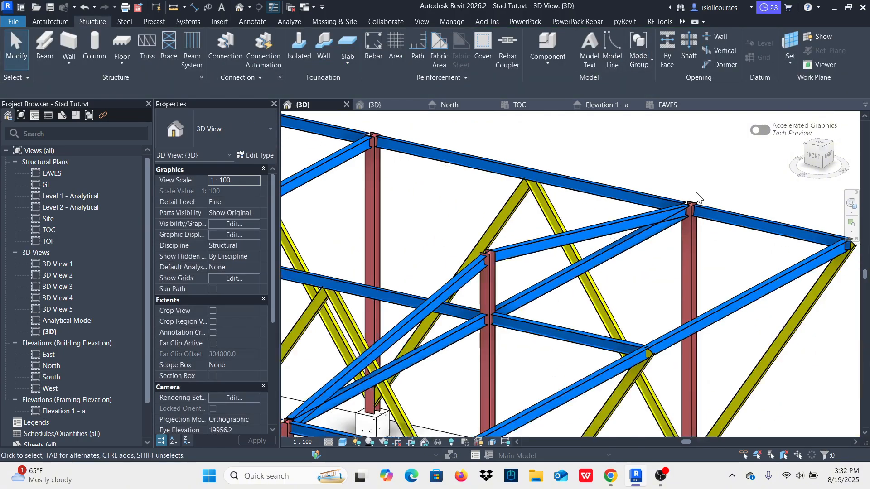
Step: Examine how the two sloping rafters meet the top of column A-2
scroll(484, 265, up, 4)
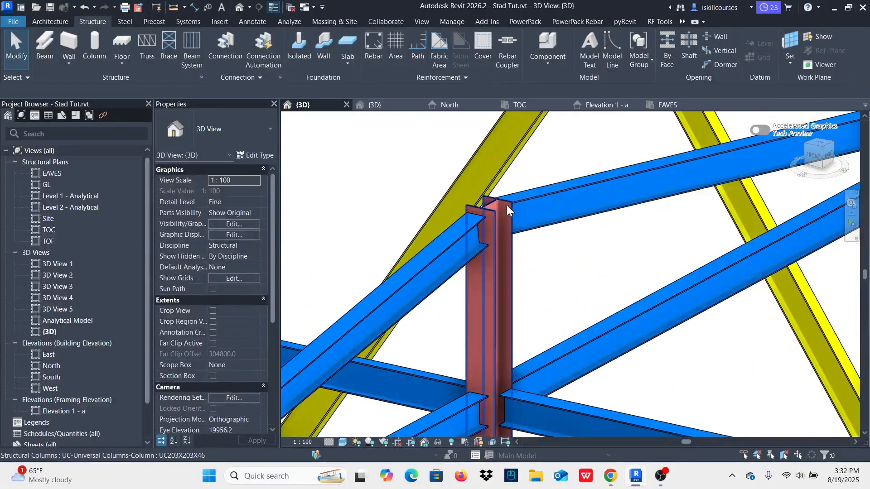
scroll(511, 206, down, 3)
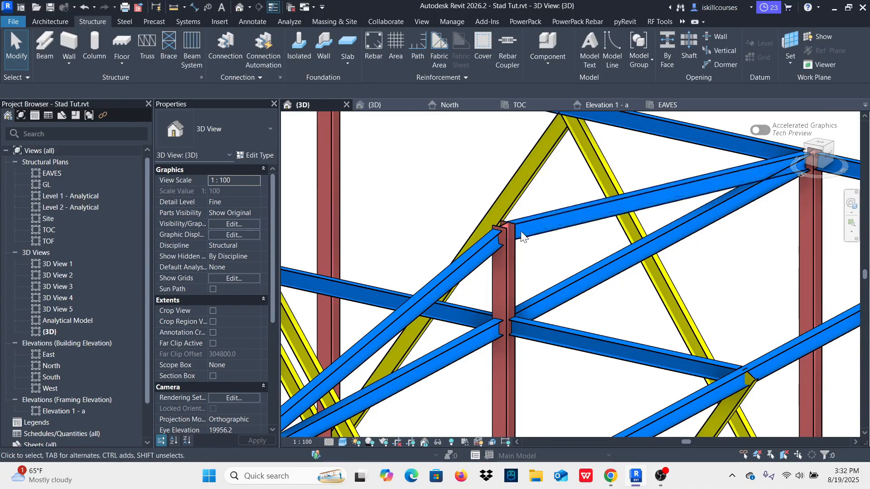
scroll(510, 215, down, 2)
scroll(513, 230, up, 4)
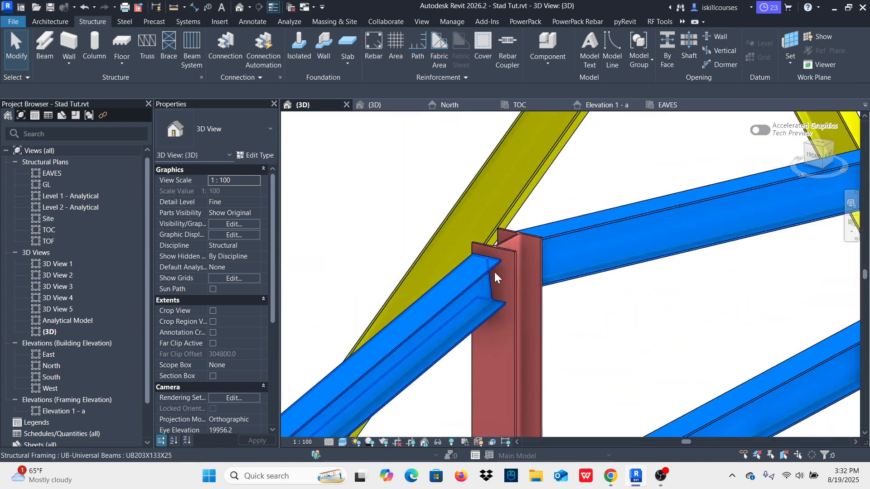
click(474, 328)
click(562, 281)
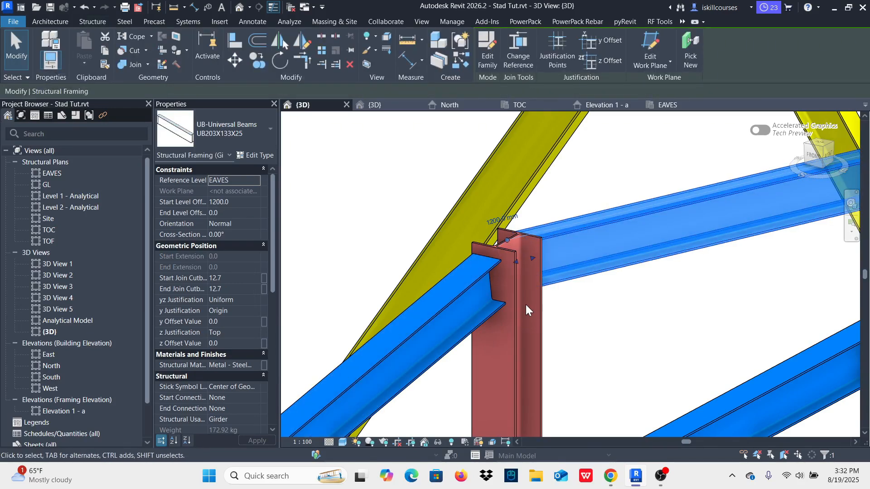
scroll(527, 307, down, 2)
click(561, 276)
scroll(565, 254, down, 2)
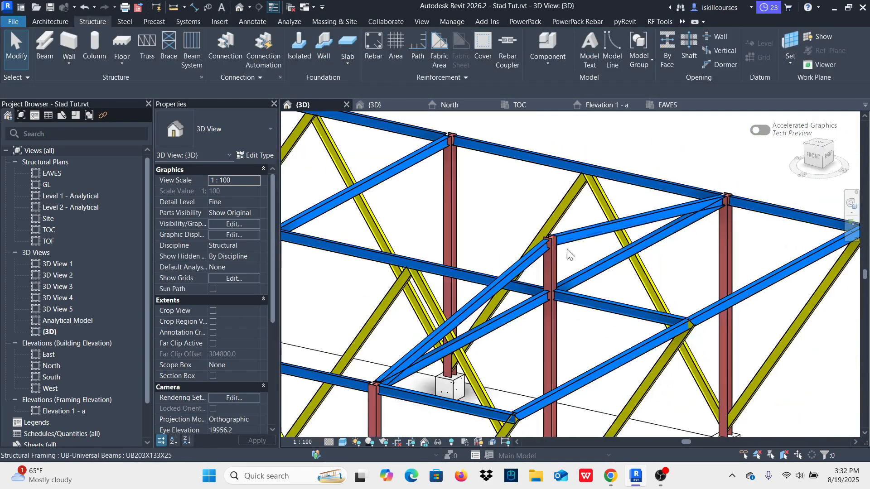
Step: Apply a parametric cope between the rafter and the horizontal tie beam where they overlap at column A-1
scroll(569, 254, up, 8)
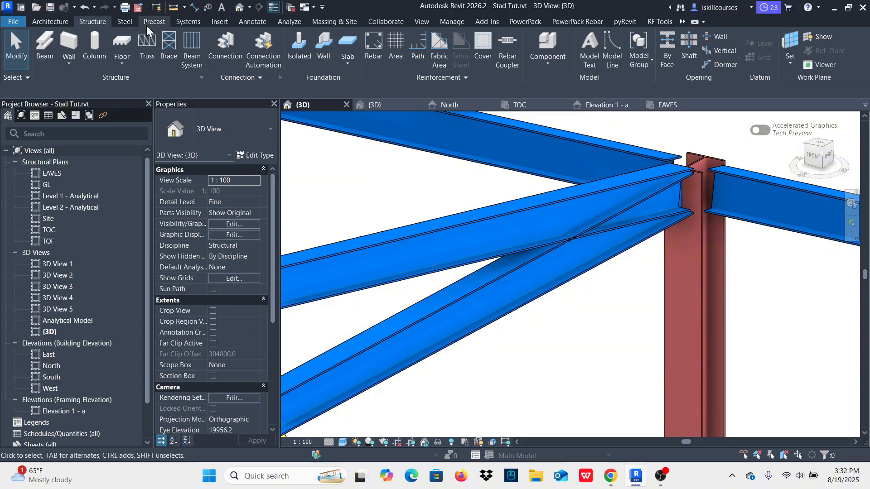
click(124, 21)
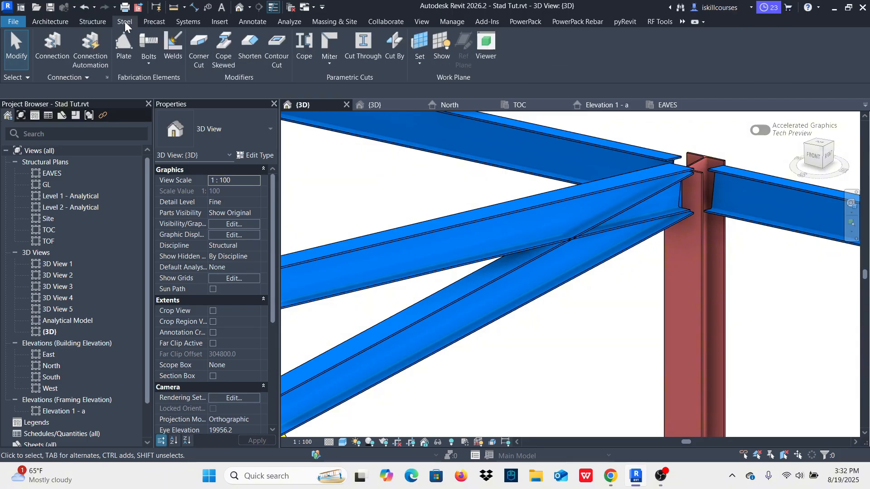
click(305, 45)
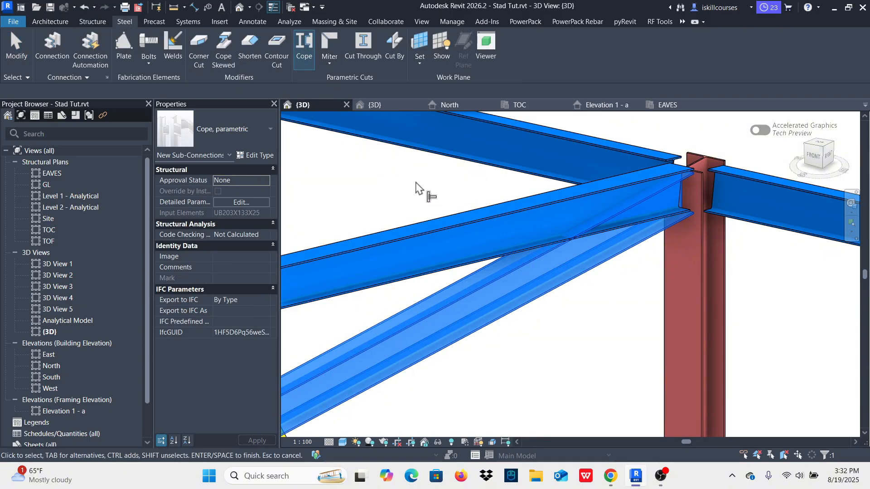
click(432, 235)
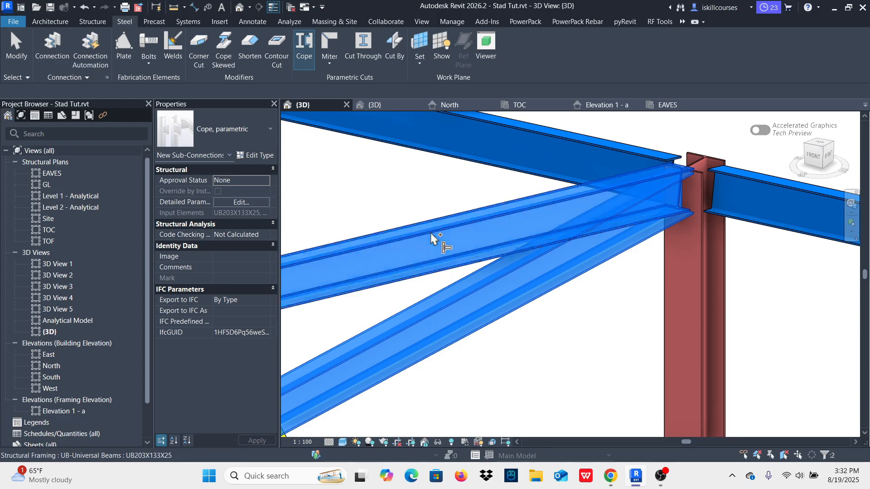
right_click(411, 183)
click(434, 190)
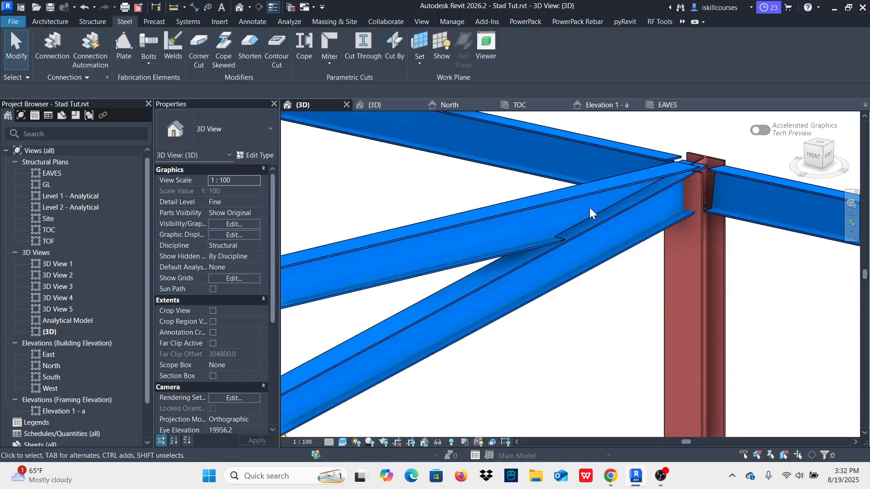
Step: Apply a parametric cope between the other rafter and the horizontal tie beam where they overlap at column A-3
scroll(749, 170, down, 5)
scroll(725, 179, down, 2)
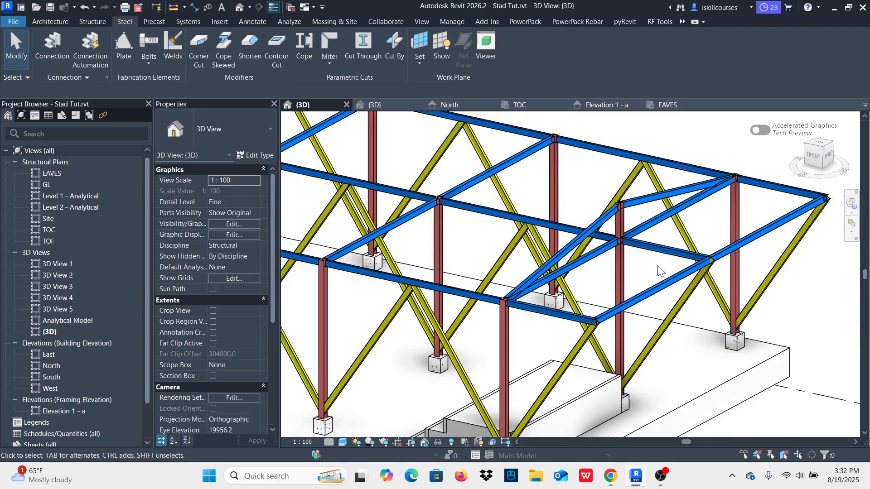
scroll(573, 254, up, 6)
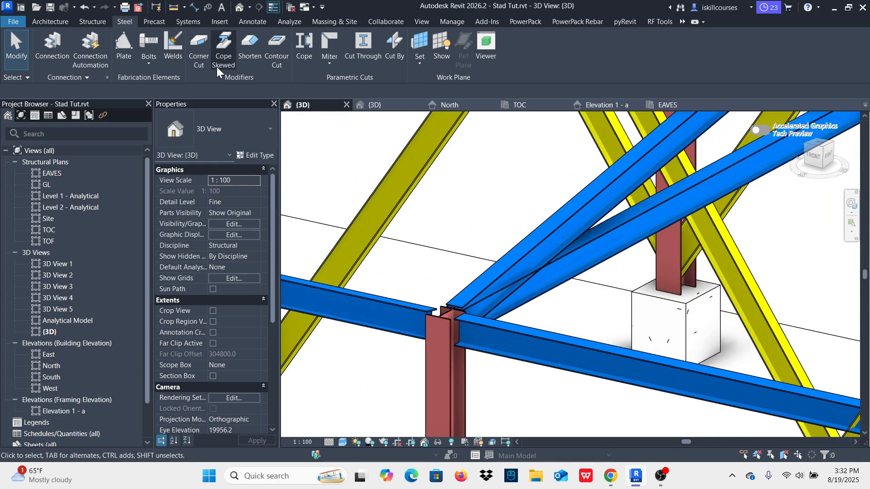
click(304, 45)
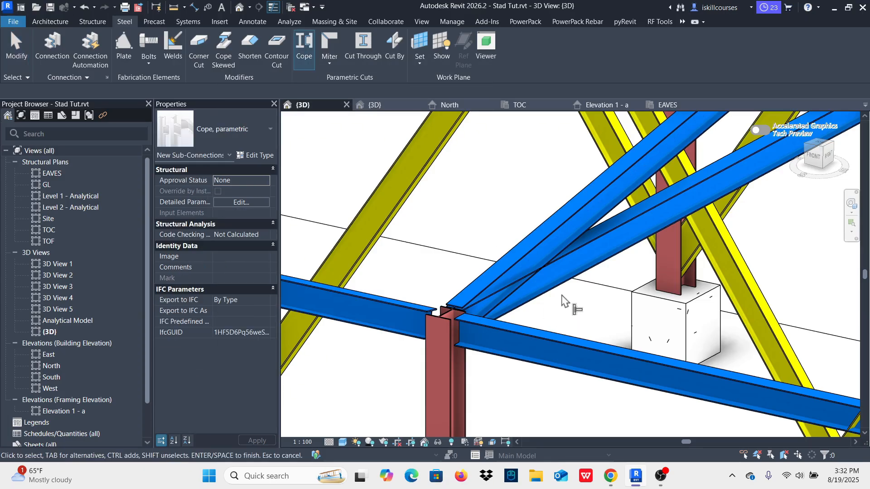
click(571, 215)
right_click(520, 184)
click(520, 180)
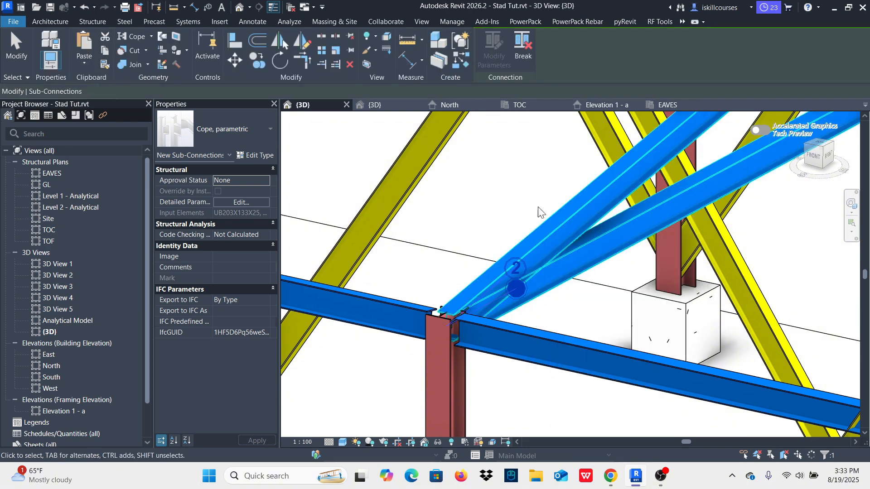
click(687, 298)
scroll(687, 298, down, 4)
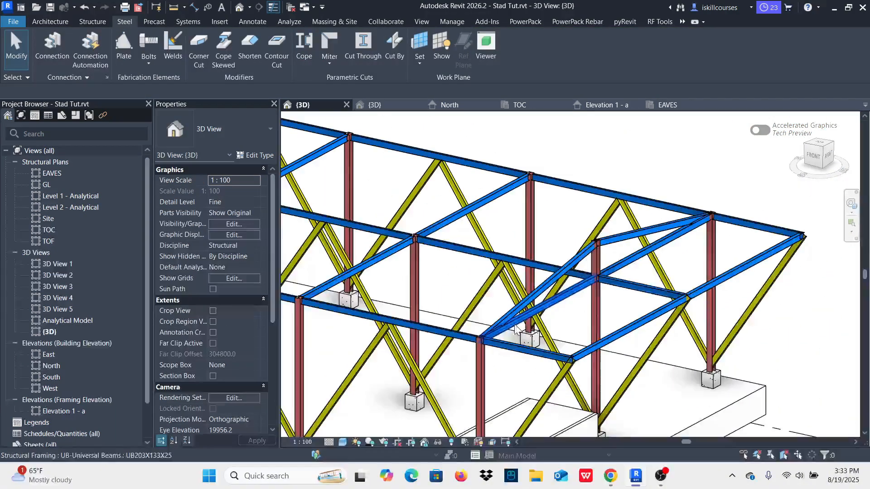
shift+middle_drag(637, 313, 620, 295)
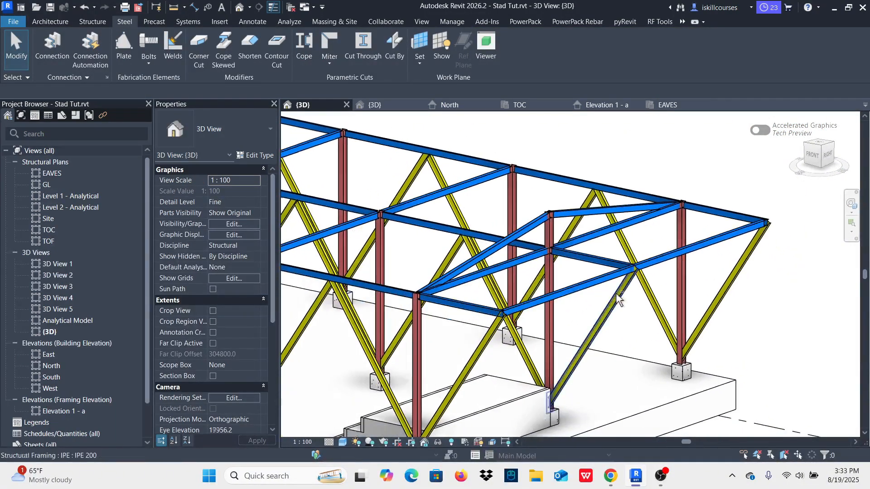
scroll(517, 231, up, 2)
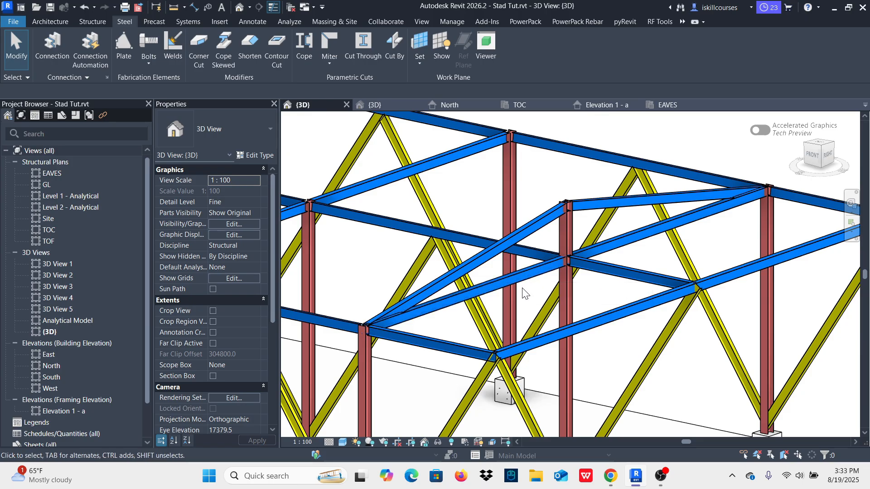
scroll(530, 272, up, 3)
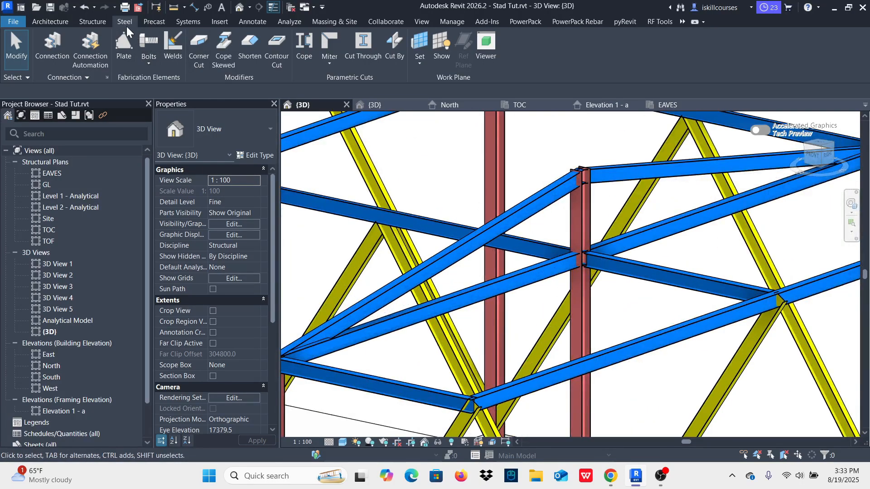
click(97, 20)
click(93, 42)
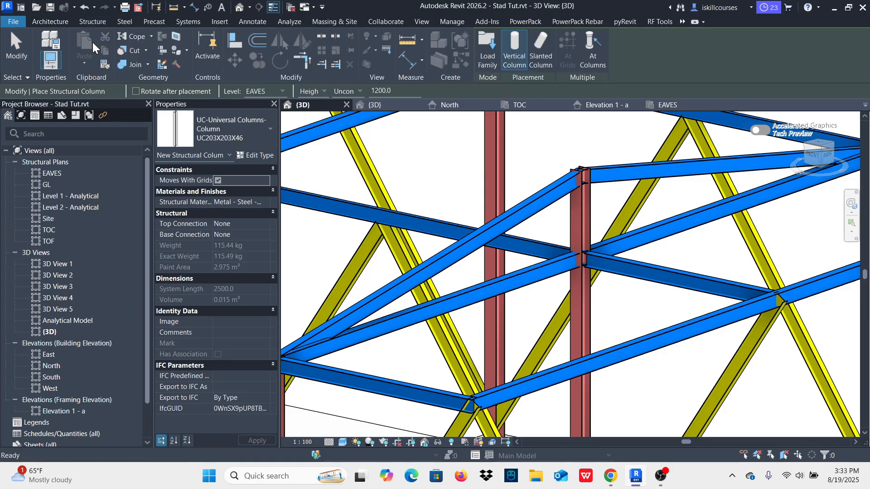
click(257, 128)
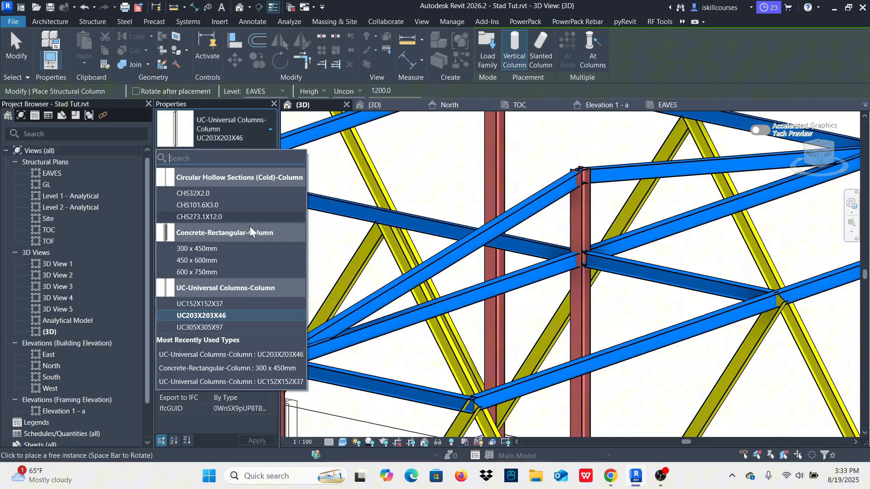
click(217, 304)
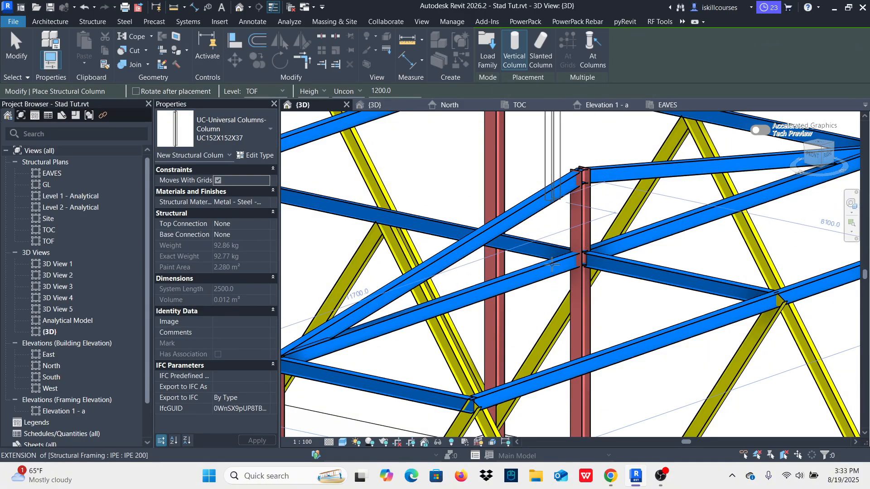
scroll(525, 286, down, 2)
scroll(464, 288, down, 2)
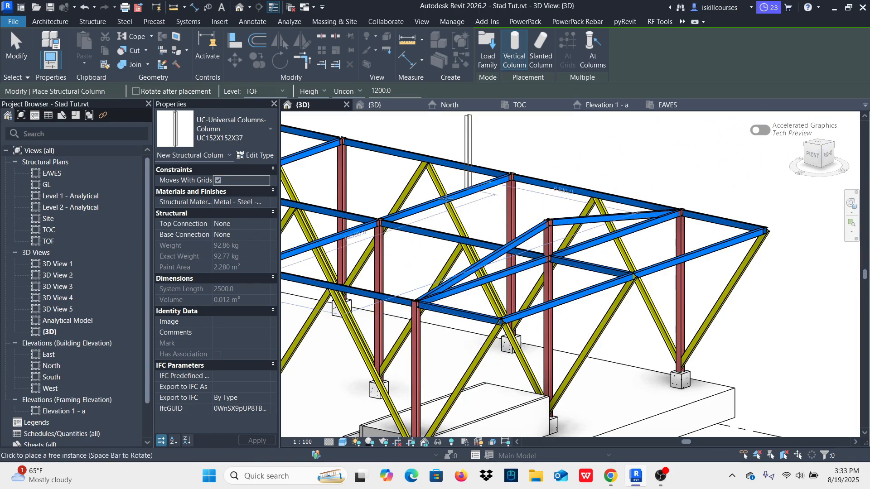
click(280, 91)
click(256, 103)
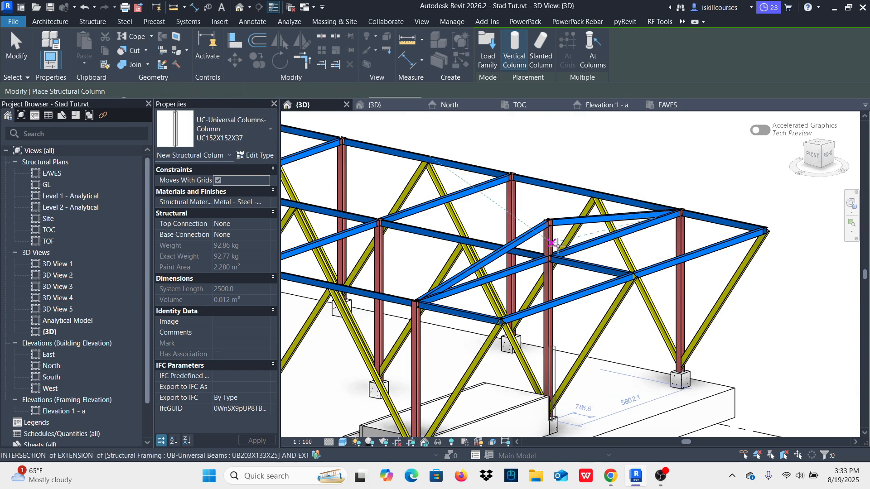
key(Escape)
key(Escape)
Step: Place a vertical UC203X203X46 column from EAVES, 1200 mm high, on the tie beam about 1600 mm from column A-2 towards the nearer rafter end
scroll(552, 258, up, 3)
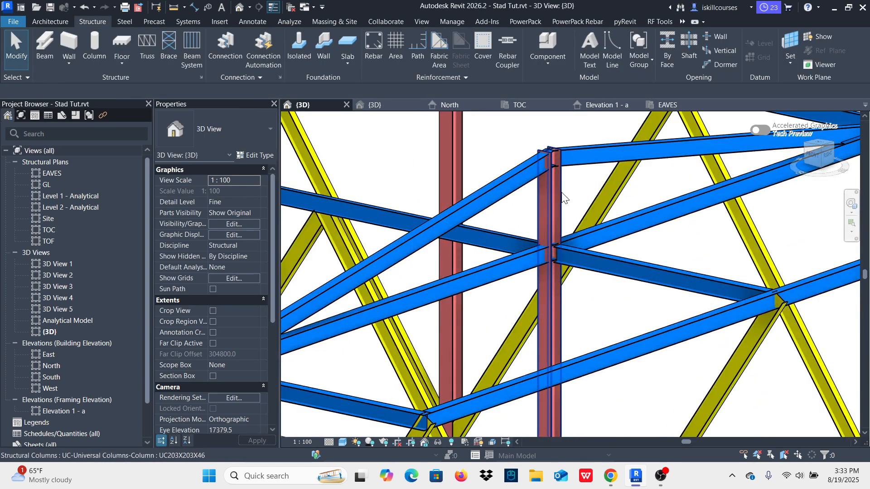
click(562, 193)
key(c)
key(s)
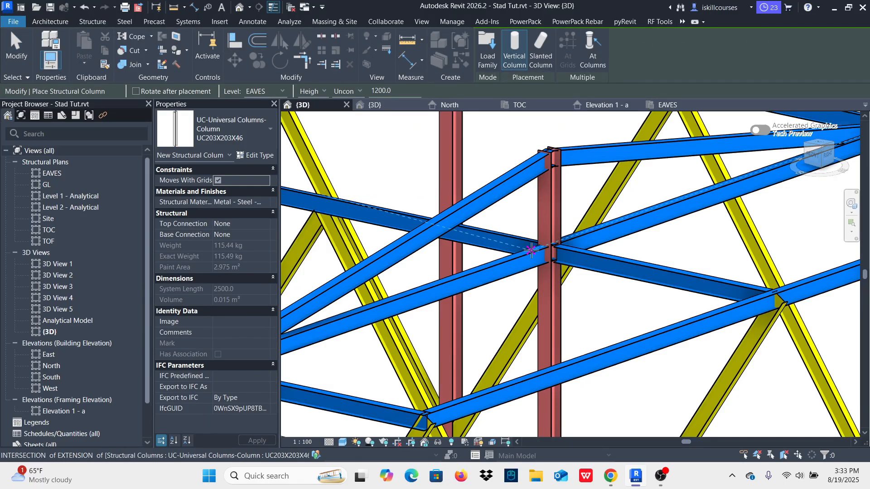
scroll(530, 251, up, 2)
scroll(539, 244, down, 3)
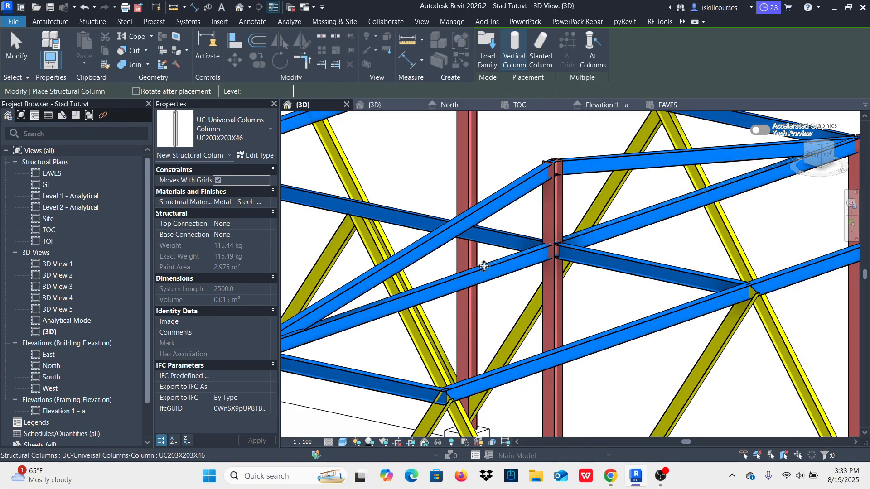
scroll(532, 250, up, 2)
key(Escape)
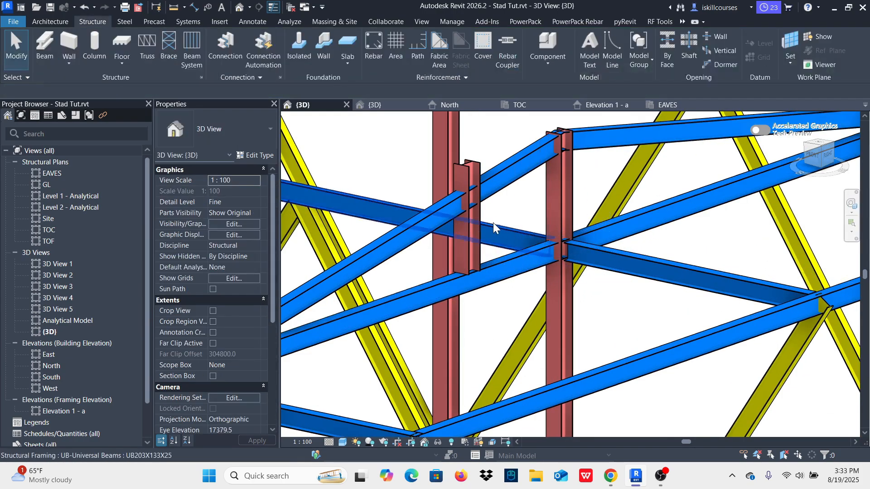
Step: Change the new short column on the tie beam to type UC152X152X37
click(476, 167)
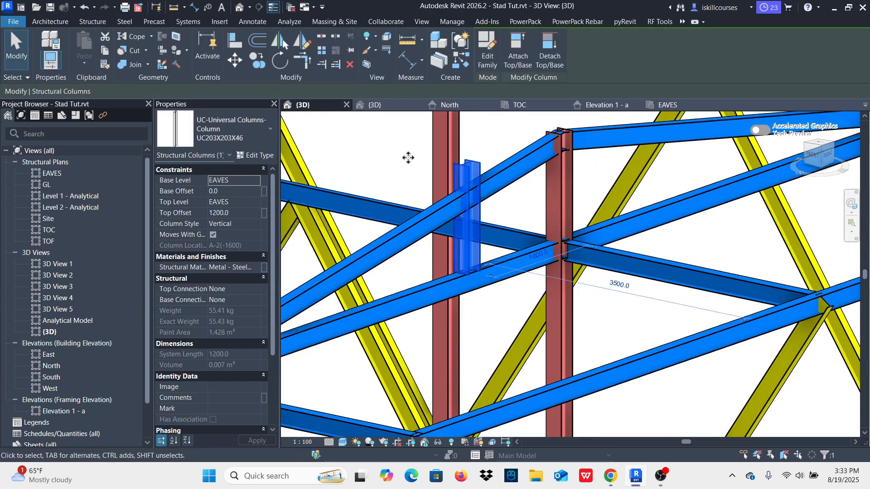
click(251, 125)
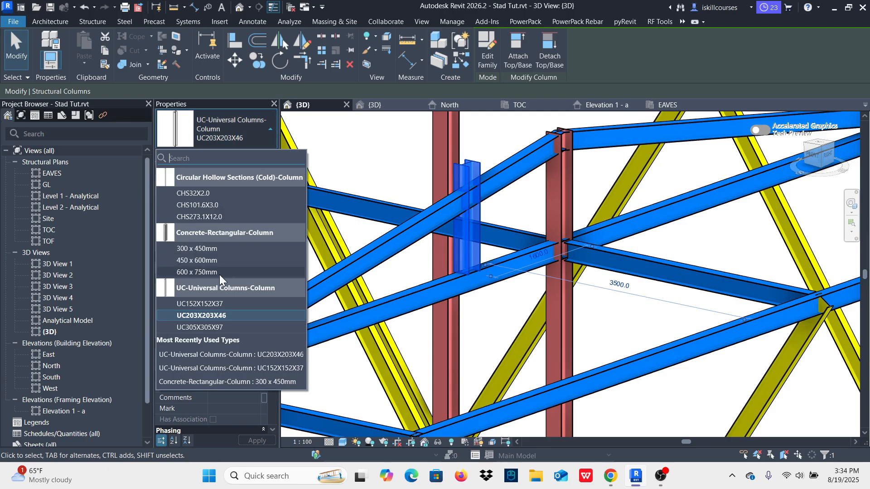
click(207, 304)
key(Escape)
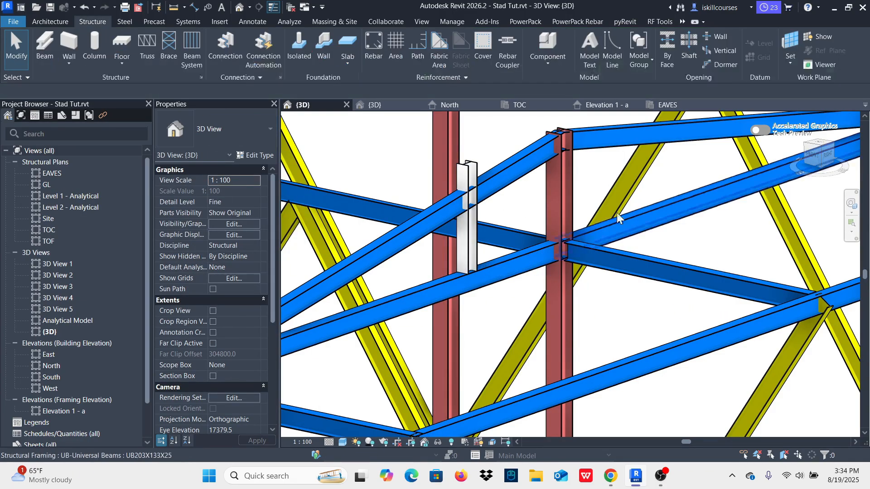
scroll(573, 204, down, 3)
scroll(529, 196, up, 5)
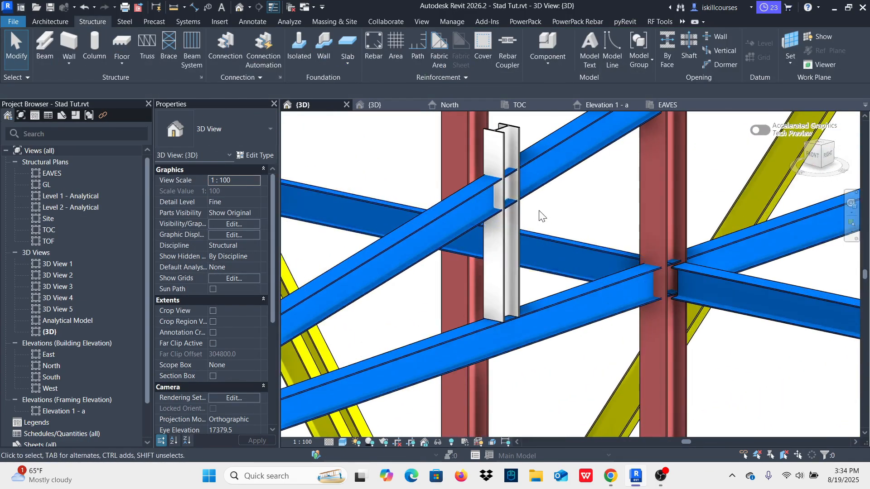
Step: Set the short column's distance from column A-2 along the tie beam to 2000 mm
click(521, 221)
scroll(627, 287, up, 3)
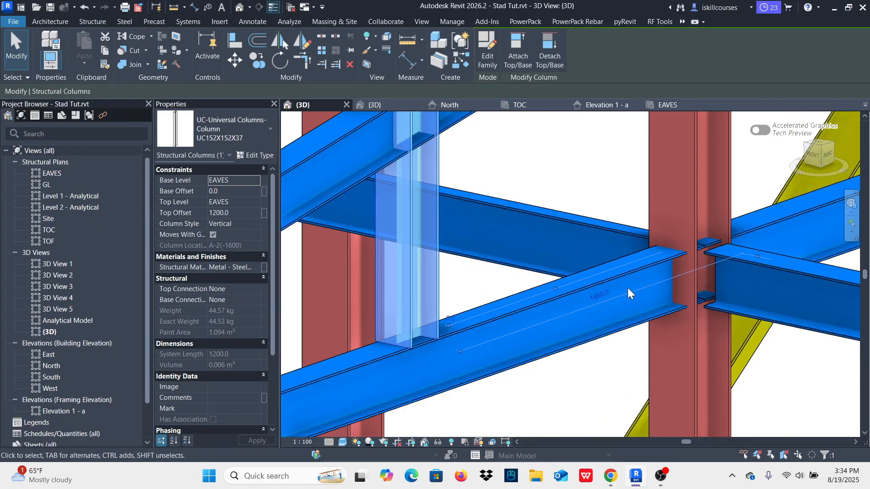
click(592, 294)
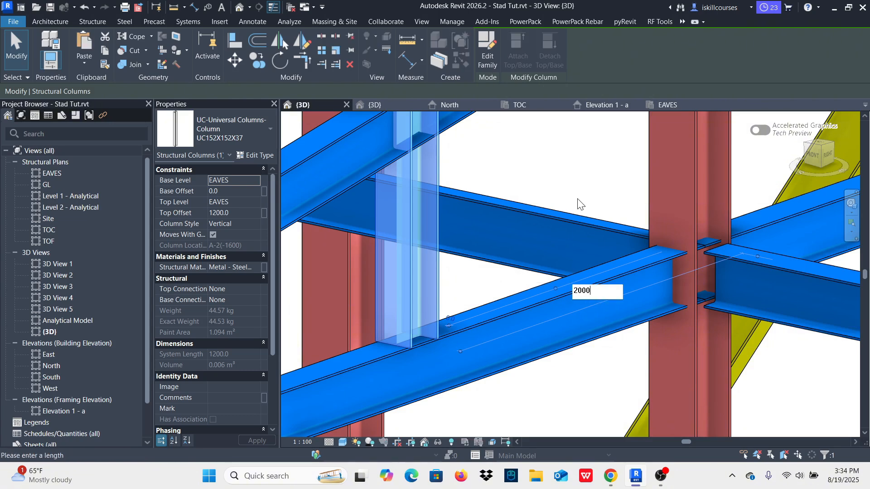
text(2000)
key(Return)
scroll(602, 272, down, 4)
key(Escape)
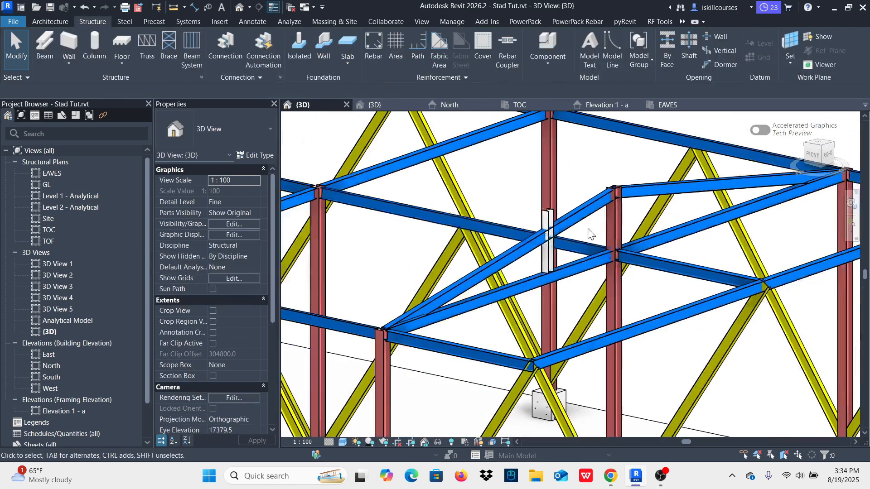
Step: Adjust the short column's top offset to fit beneath the sloping rafter, trying 1000 and 500 mm and settling on 700 mm
scroll(550, 281, up, 3)
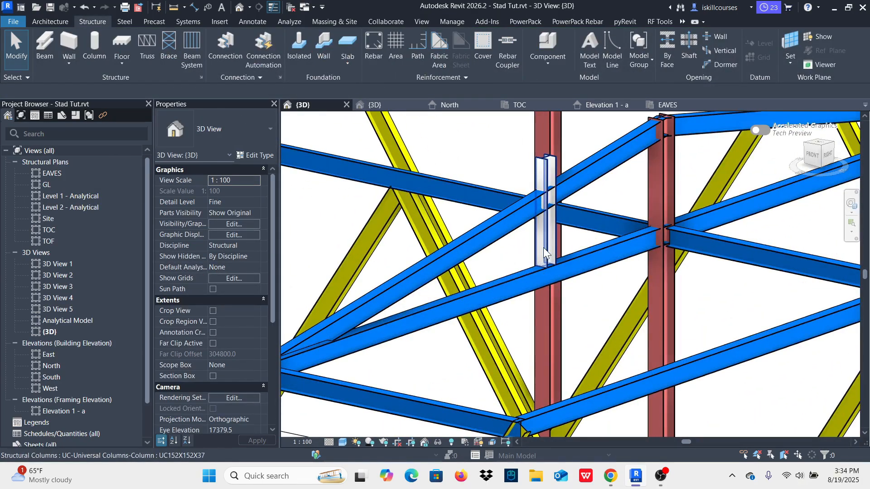
scroll(550, 184, up, 2)
click(543, 156)
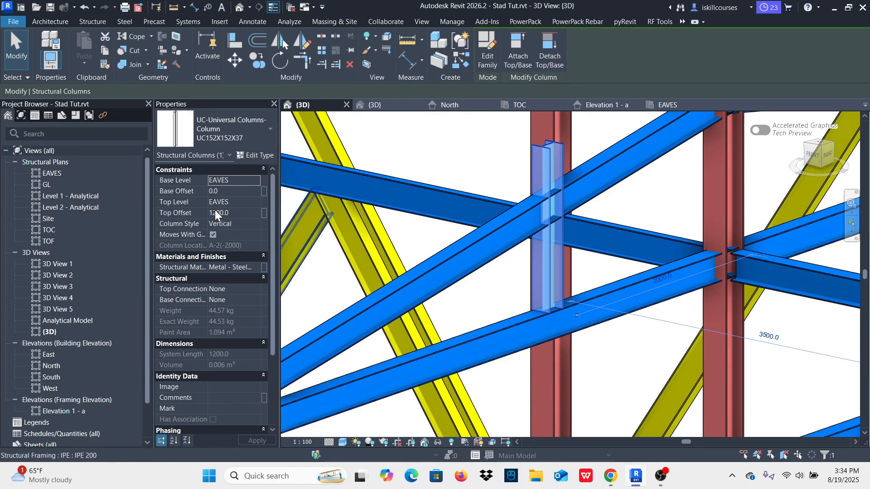
click(237, 213)
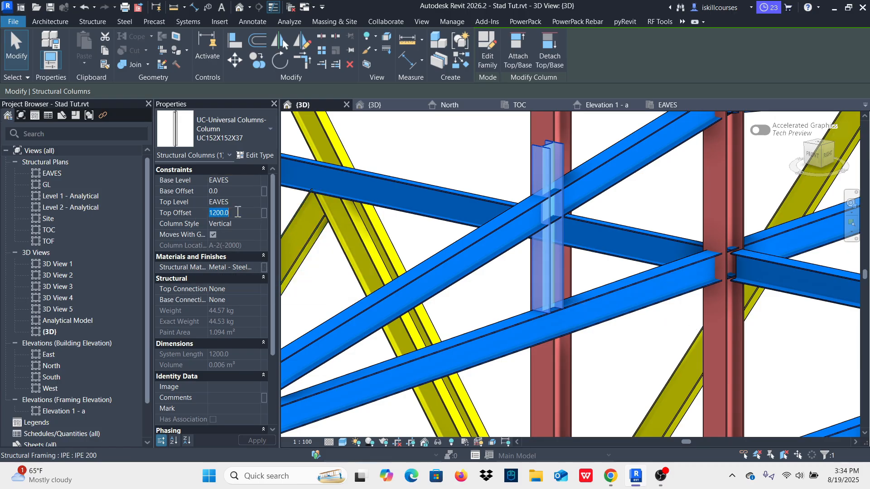
text(1000)
key(Return)
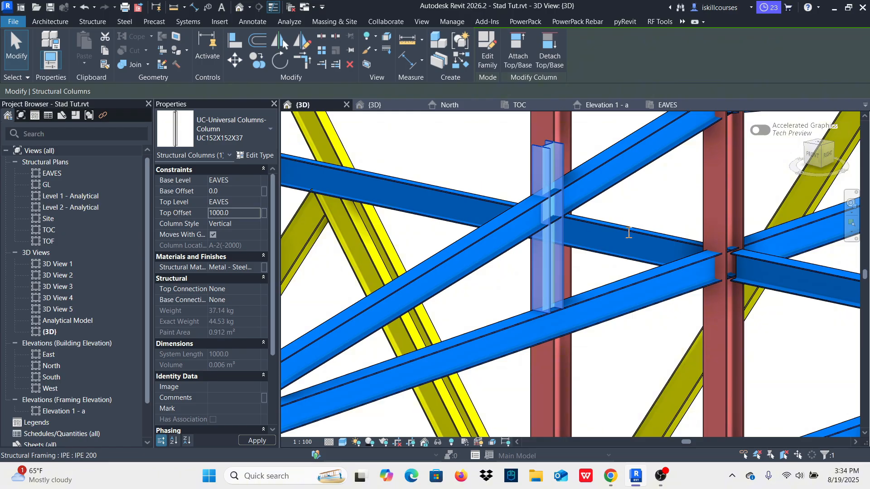
click(241, 216)
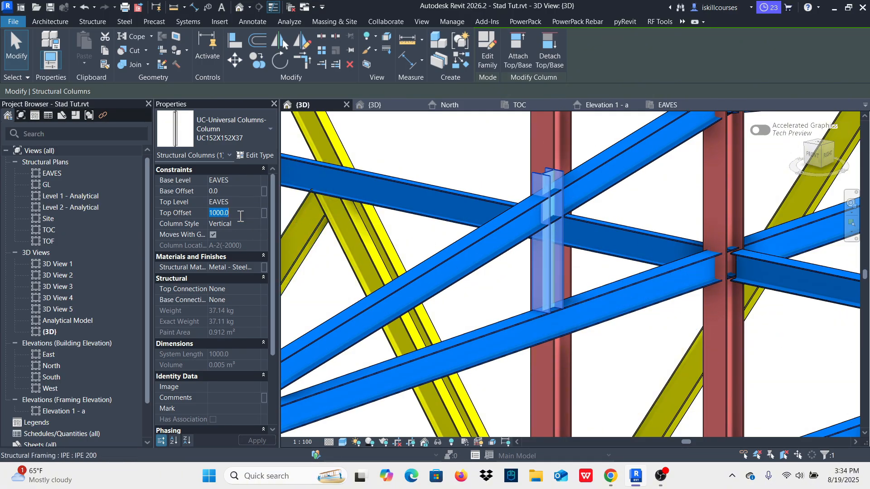
text(500)
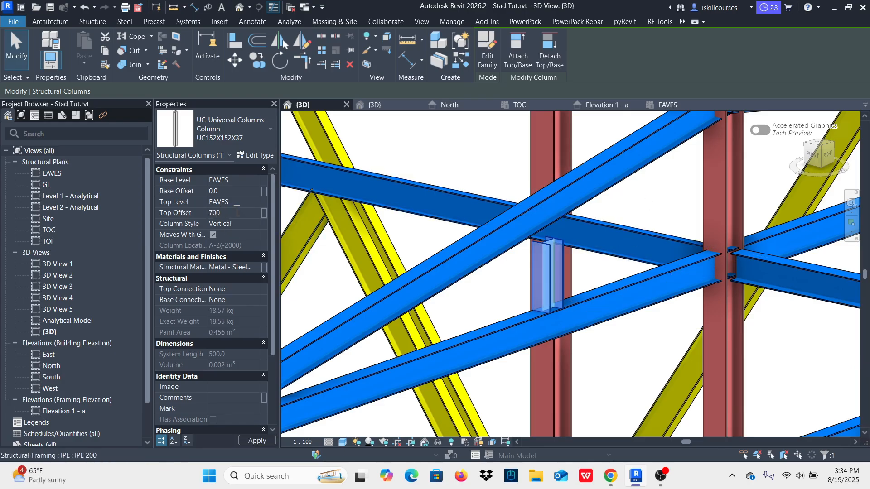
key(Return)
key(Escape)
scroll(566, 263, up, 3)
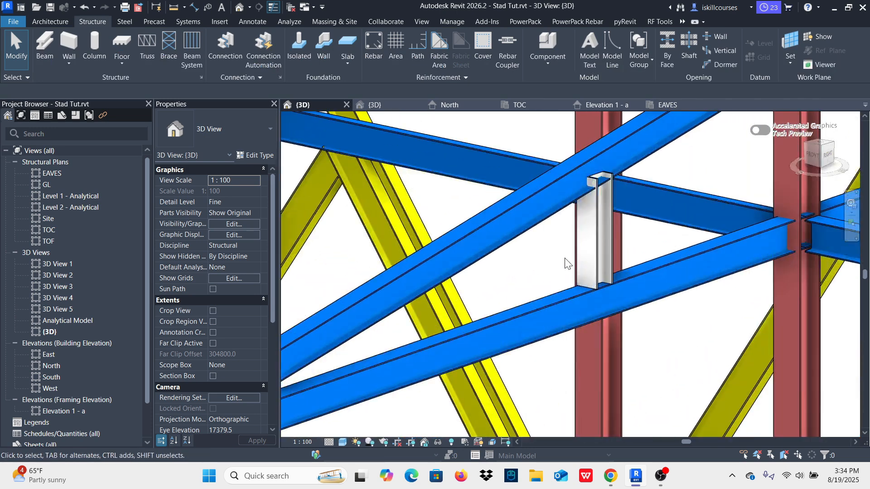
Step: Copy the short UC152X152X37 column standing on the tie beam beneath the sloping rafter
click(593, 258)
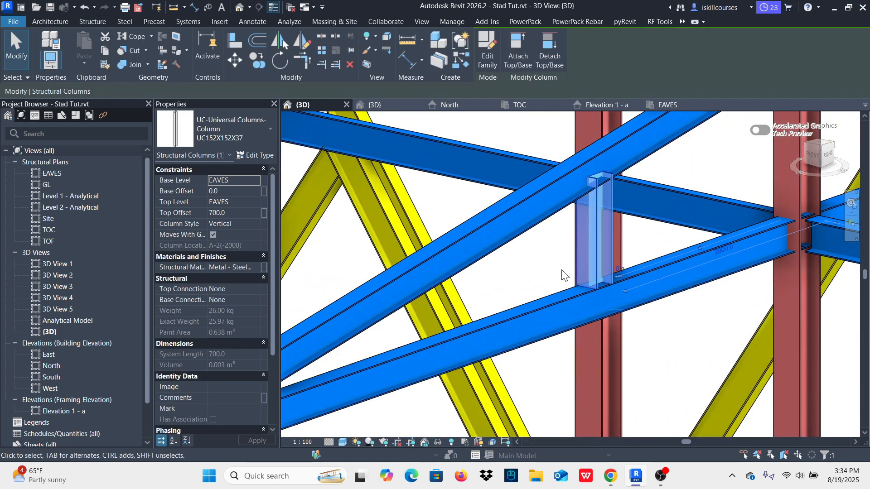
click(258, 64)
scroll(521, 272, down, 5)
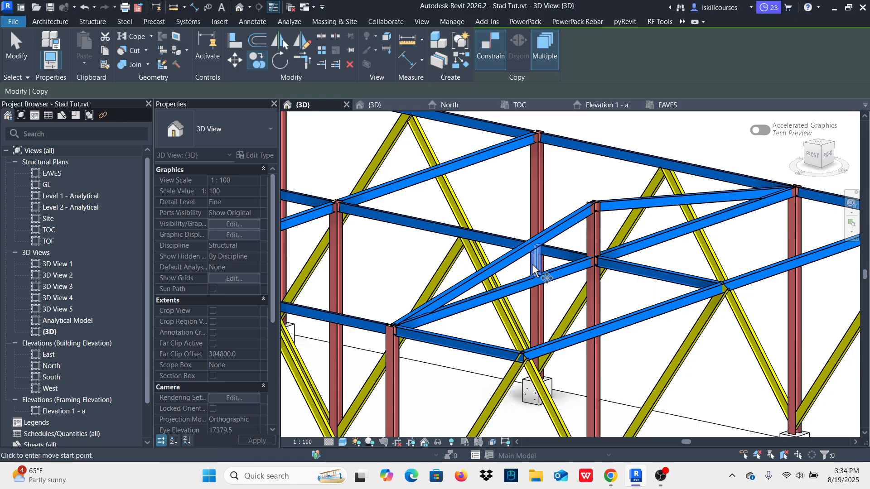
Step: Place the copy of the short column 2000 mm along the tie beam towards grid 3, starting from the original's base endpoint
scroll(535, 269, up, 3)
scroll(520, 262, down, 2)
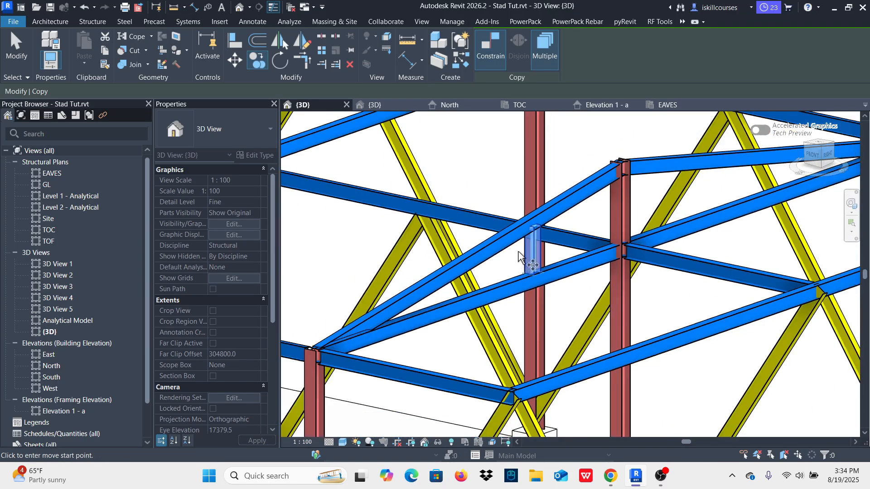
scroll(525, 268, down, 2)
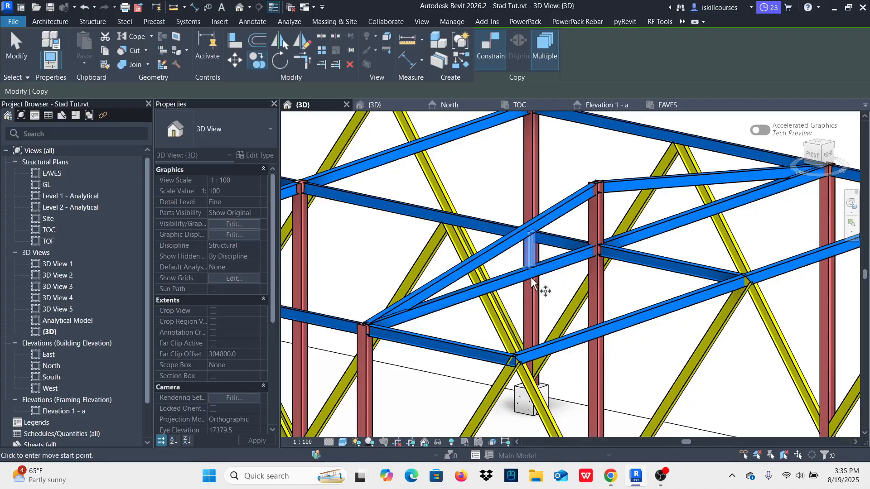
scroll(533, 281, up, 2)
scroll(530, 279, down, 2)
scroll(526, 277, up, 4)
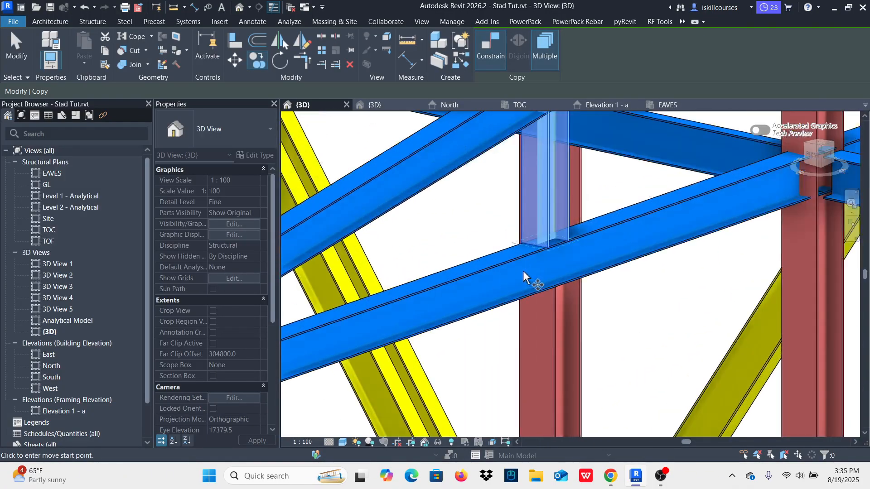
scroll(557, 247, up, 2)
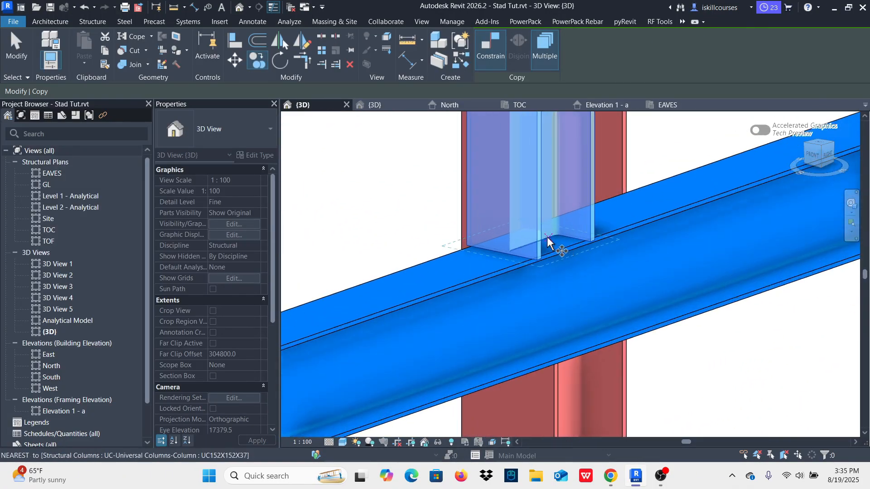
scroll(558, 252, down, 1)
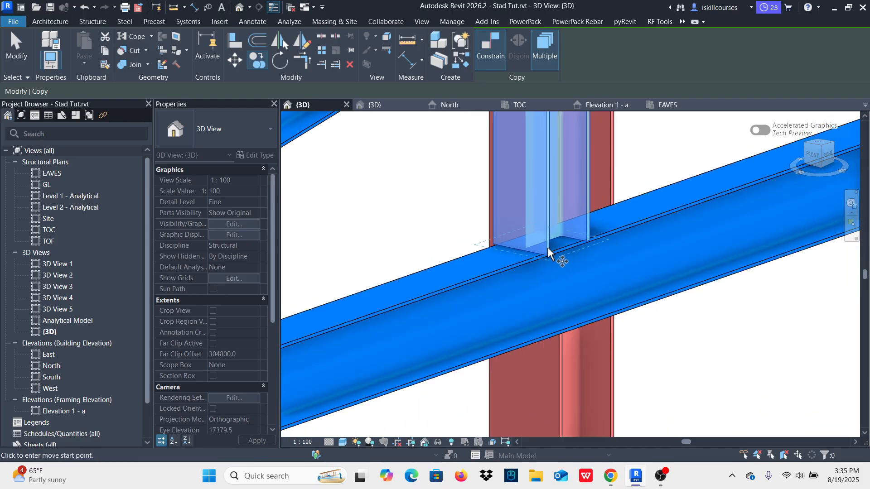
scroll(557, 236, down, 2)
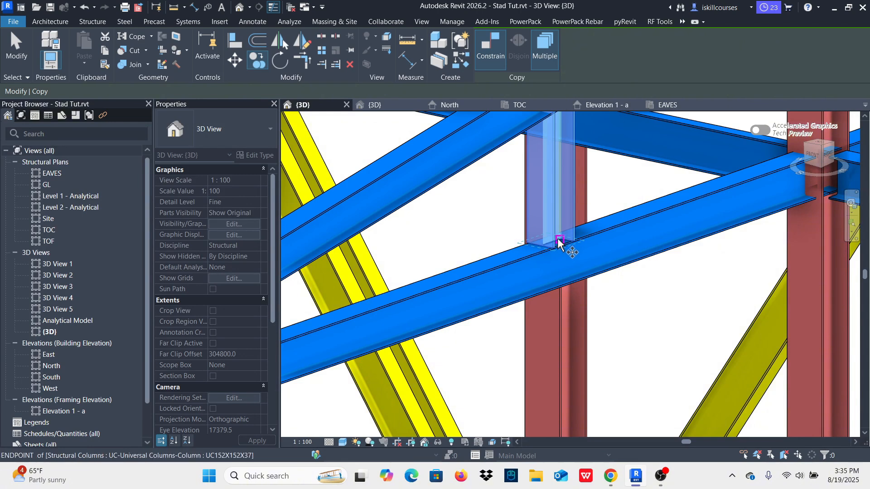
click(558, 239)
scroll(560, 244, down, 2)
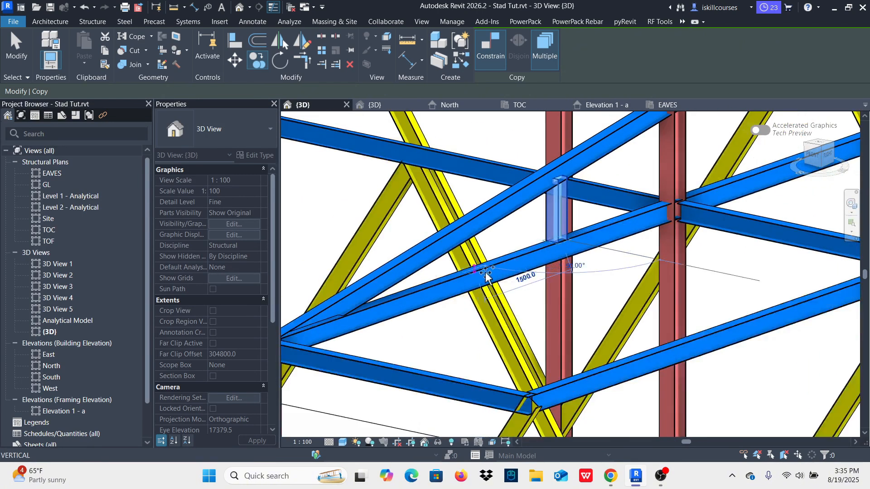
click(462, 285)
key(Escape)
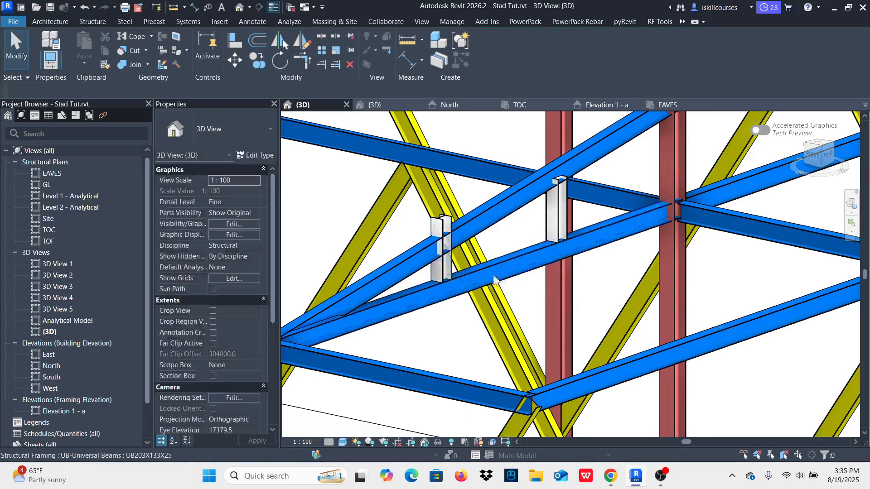
Step: Reduce the copied short column's top offset to suit the lower part of the sloping rafter
scroll(405, 225, up, 3)
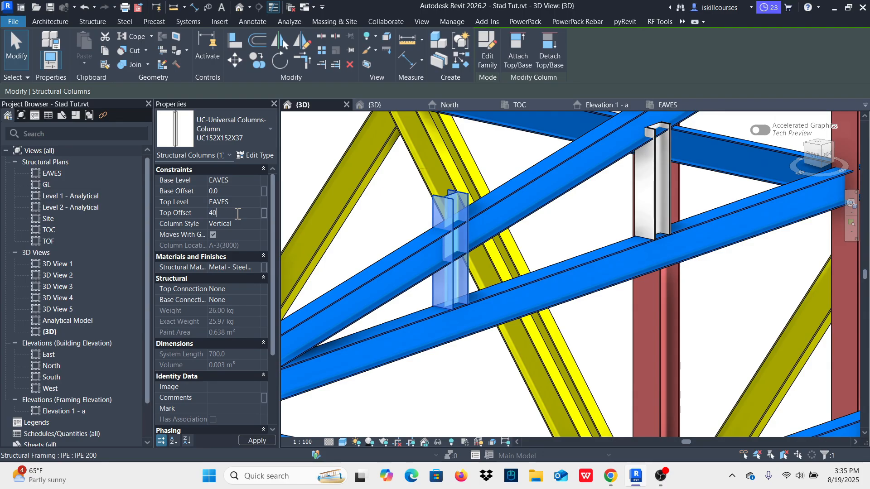
click(584, 222)
scroll(477, 334, down, 4)
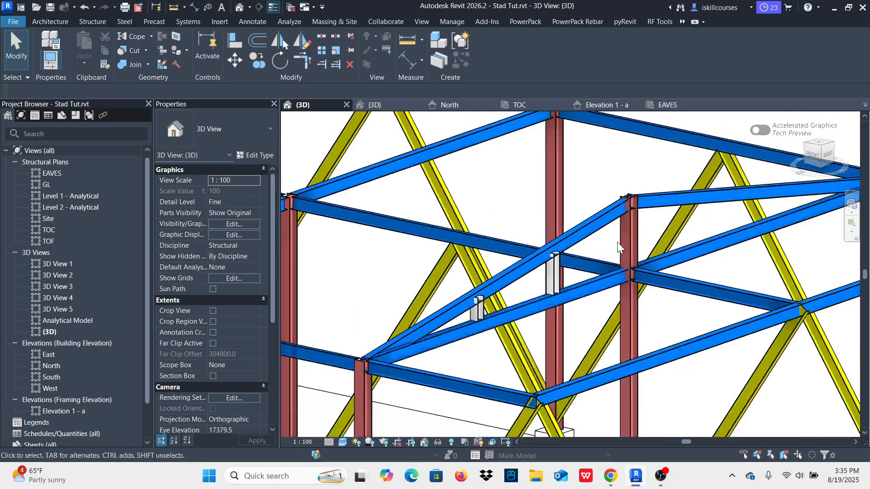
Step: Cope the taller short column against the sloping UB203X133X25 rafter, swapping the member order so the column is the part cut
scroll(618, 242, up, 4)
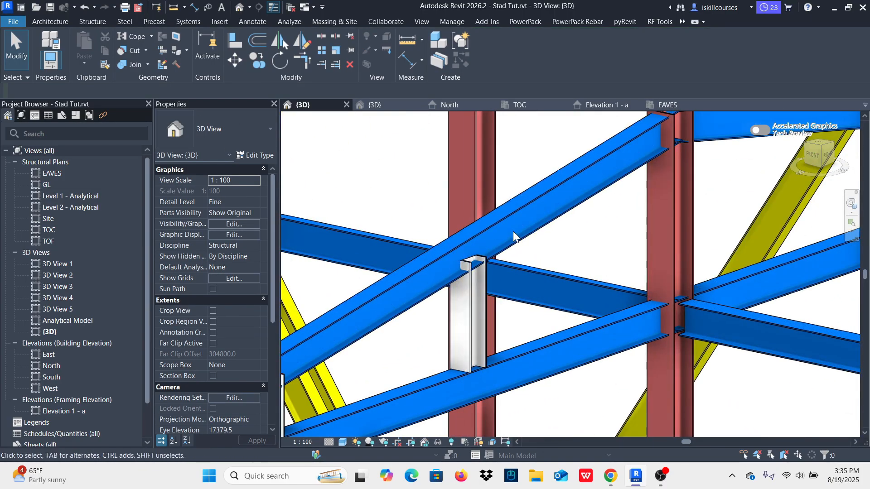
click(130, 22)
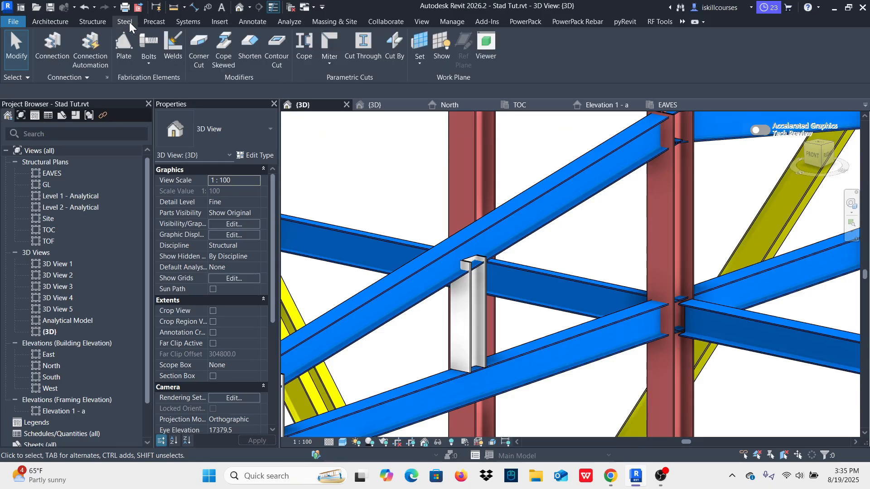
click(304, 44)
click(562, 227)
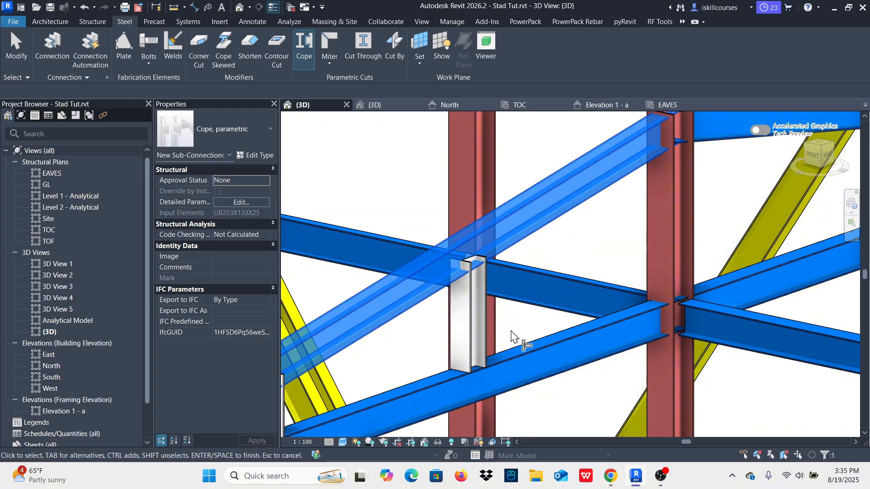
click(451, 331)
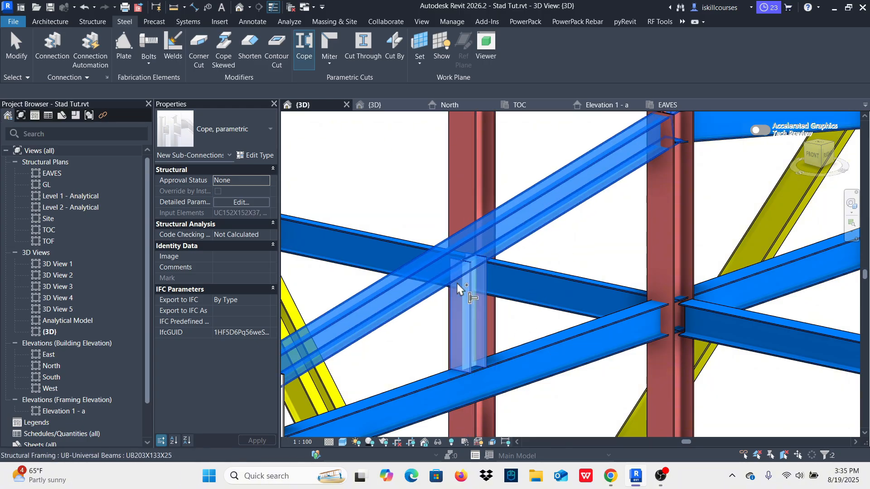
right_click(394, 145)
click(436, 152)
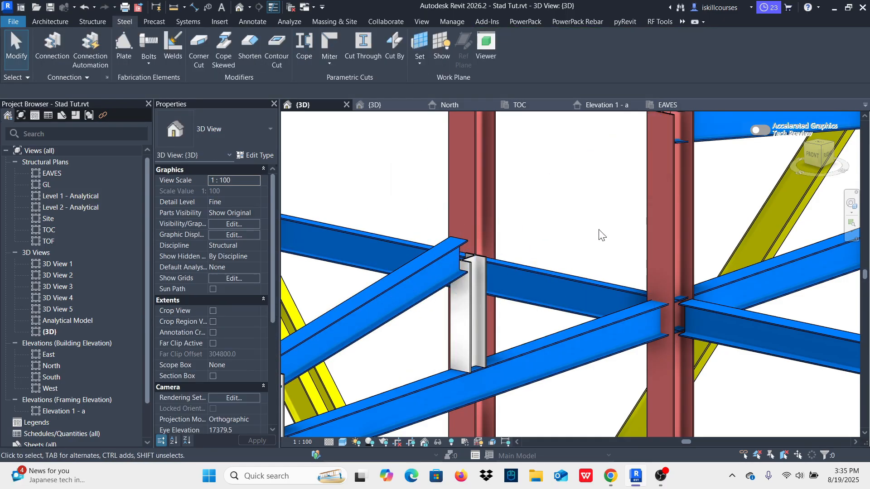
click(483, 225)
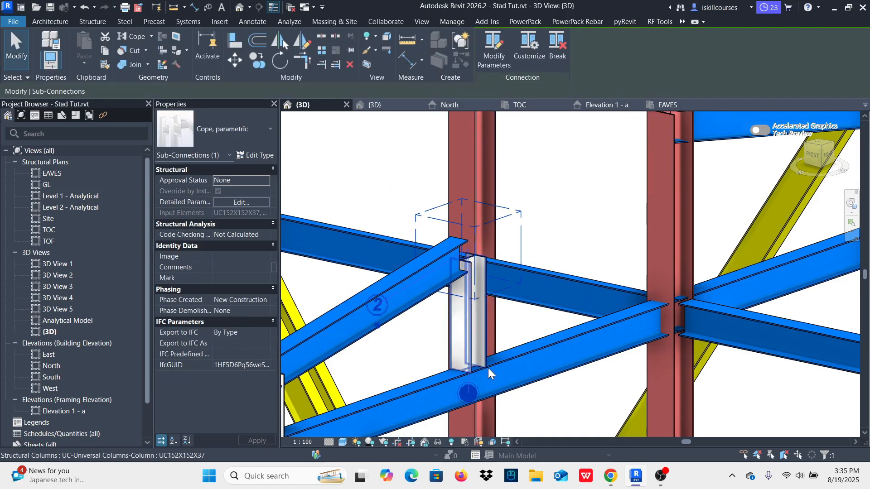
click(376, 328)
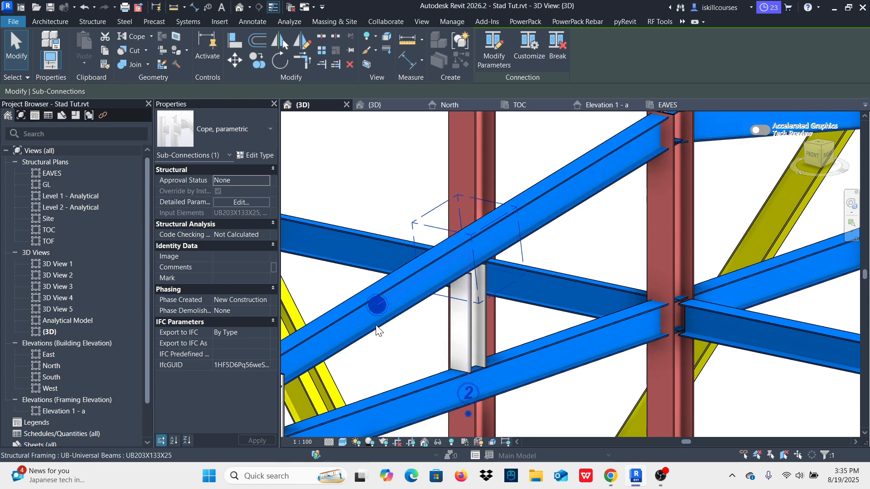
Step: Cope the copied shorter column against the sloping rafter, swapping the member order so this column is cut instead of the rafter
shift+middle_drag(376, 328, 617, 186)
scroll(431, 299, up, 4)
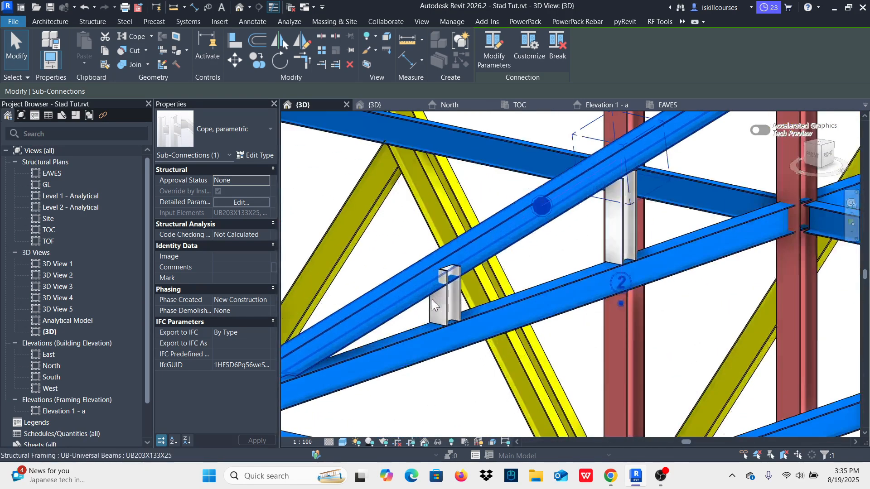
click(563, 250)
shift+middle_drag(674, 143, 423, 320)
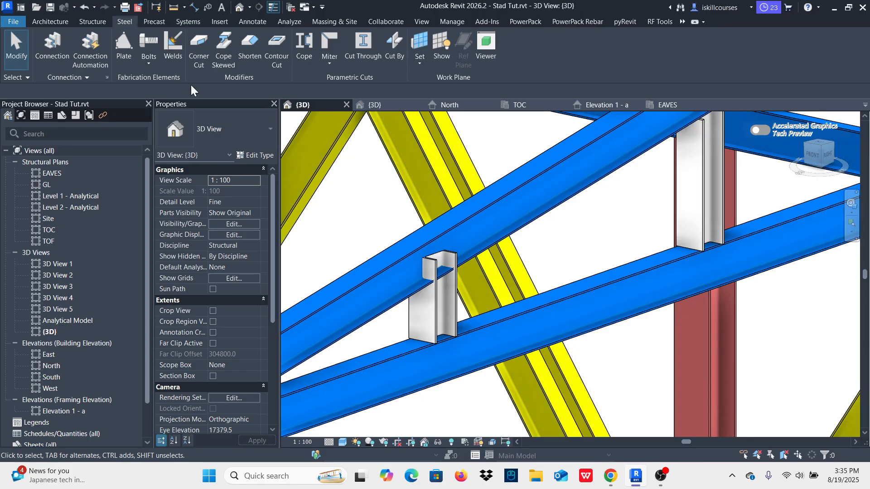
click(305, 44)
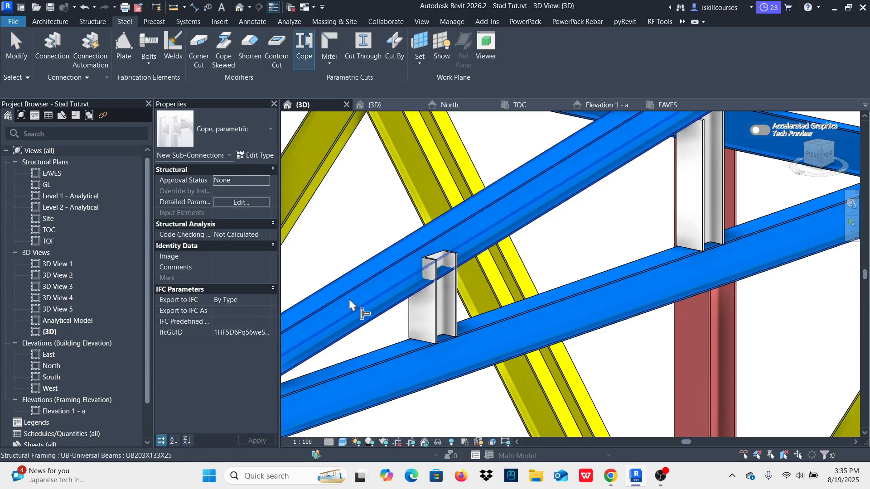
click(386, 320)
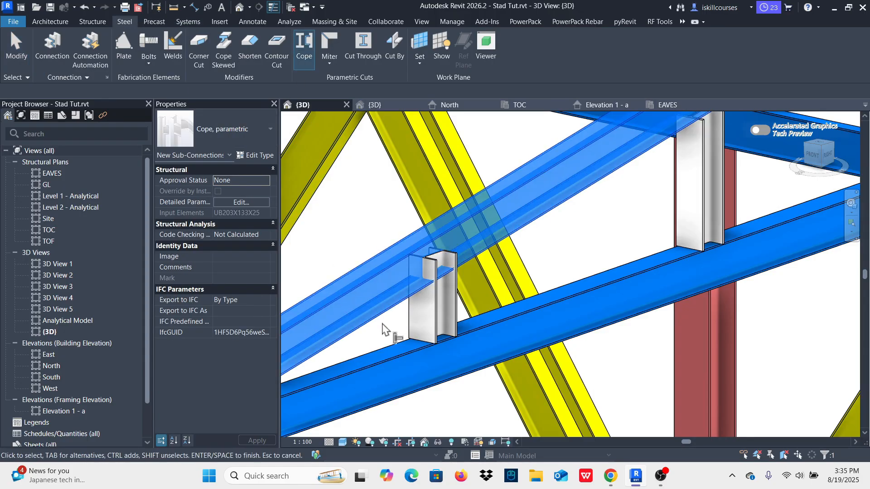
click(426, 323)
right_click(357, 207)
click(382, 212)
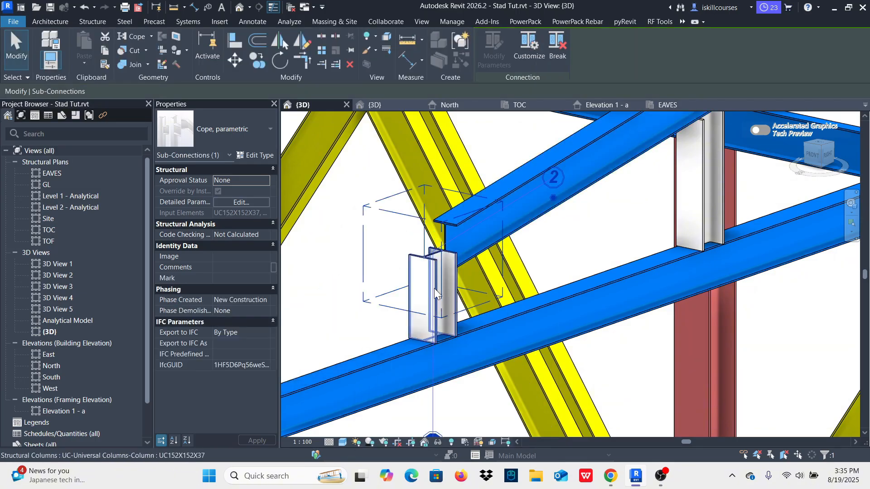
click(557, 198)
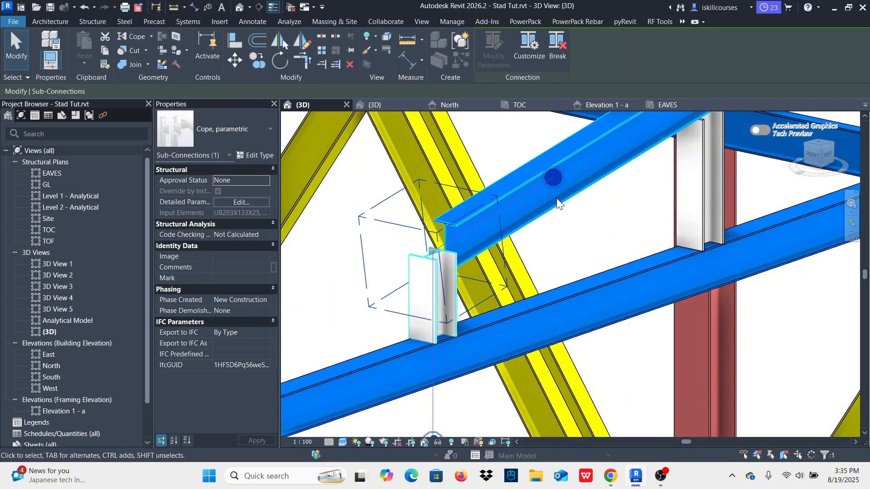
click(584, 239)
Step: Examine the inclined member between the short column and main column in the Stad.rvt 3D view, then return to the Stad Tut.rvt 3D view
scroll(433, 324, down, 4)
scroll(453, 326, down, 2)
scroll(544, 294, up, 3)
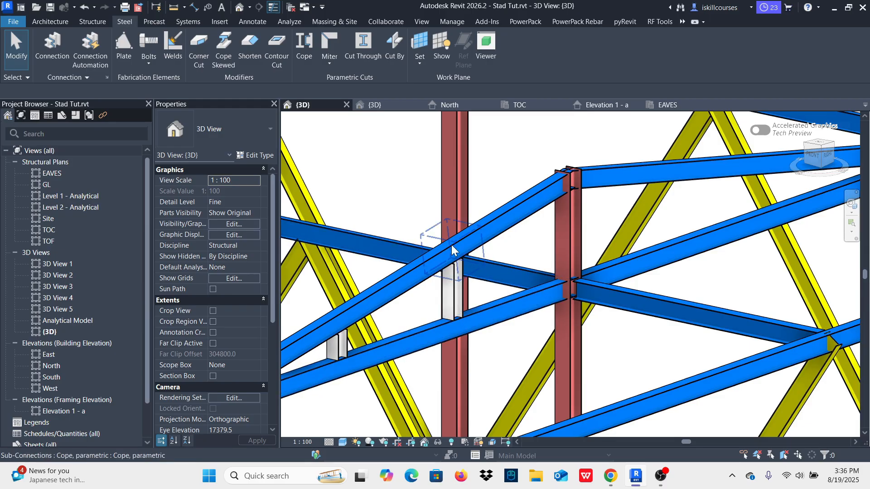
scroll(479, 265, down, 2)
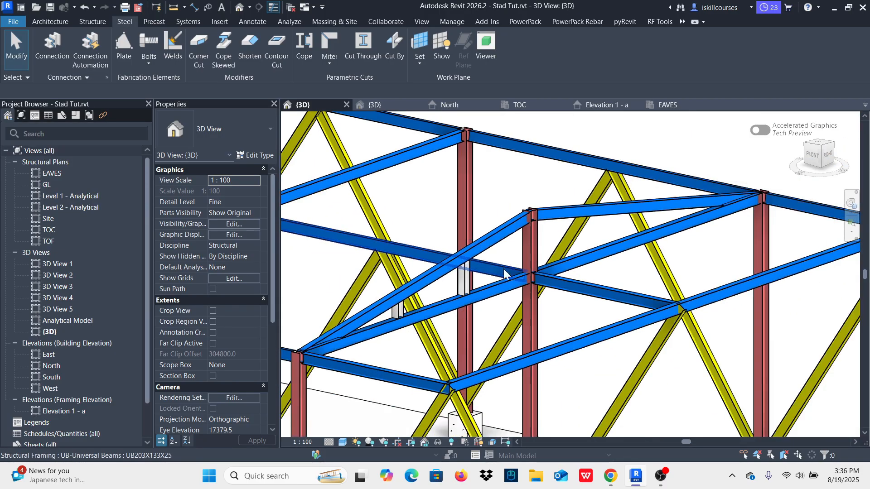
scroll(554, 272, down, 2)
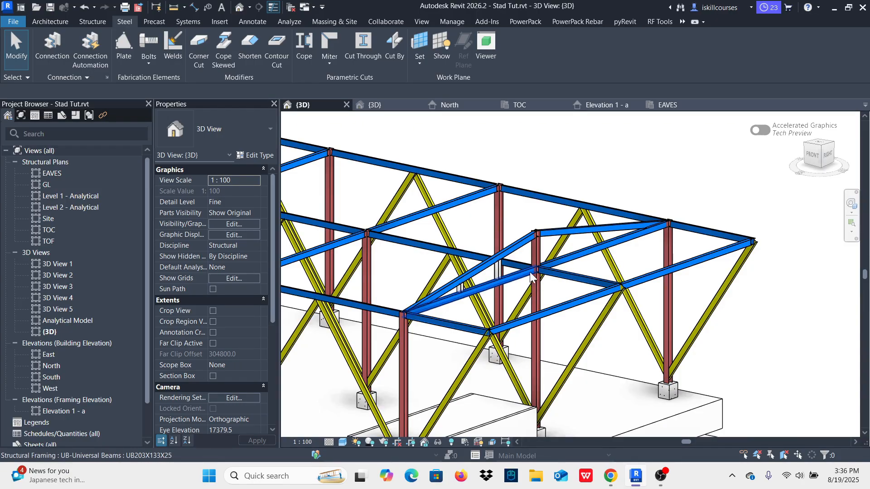
scroll(478, 267, up, 2)
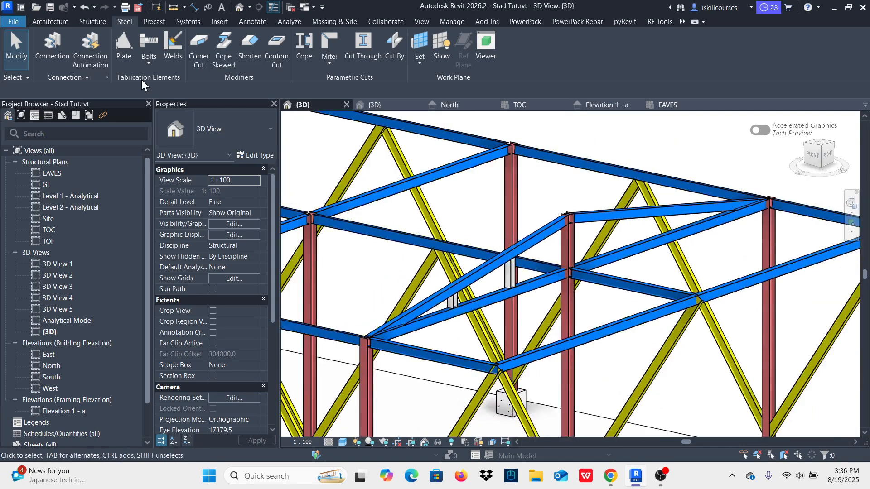
click(389, 109)
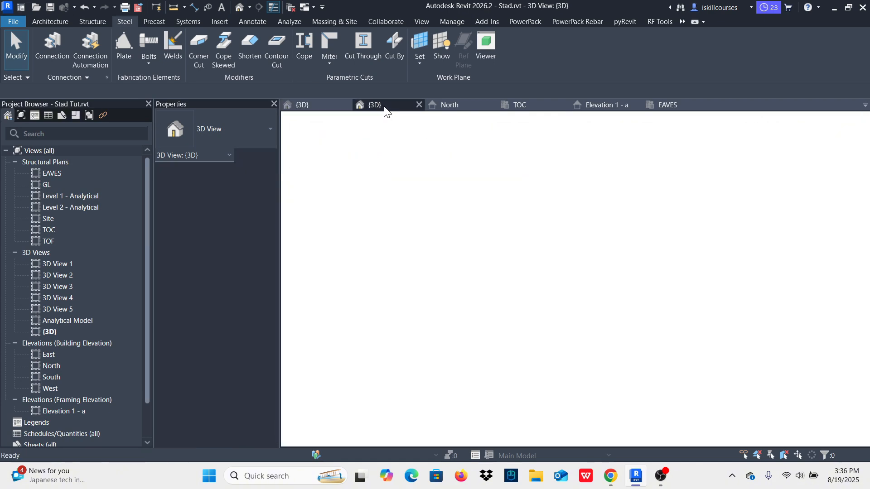
scroll(569, 243, up, 3)
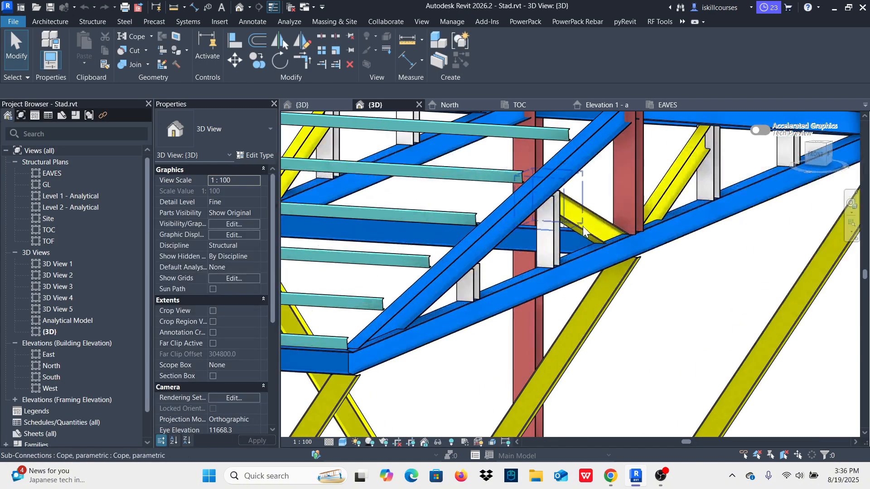
click(582, 232)
scroll(585, 272, down, 5)
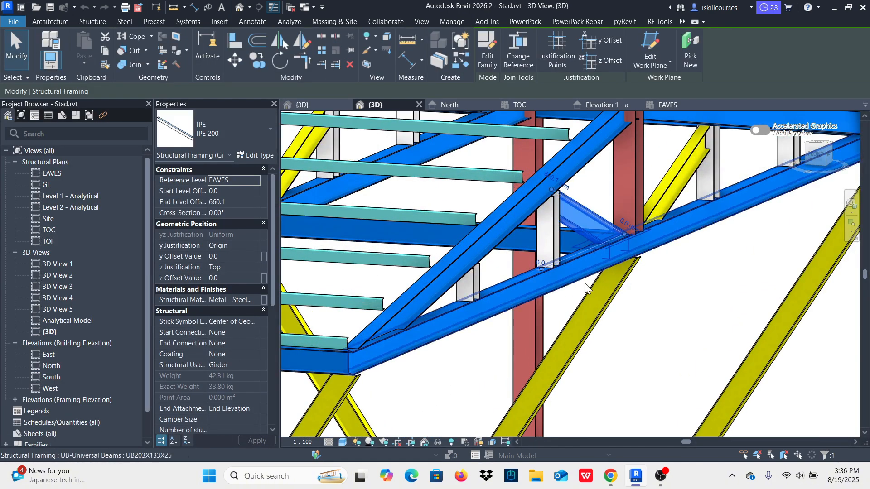
click(307, 110)
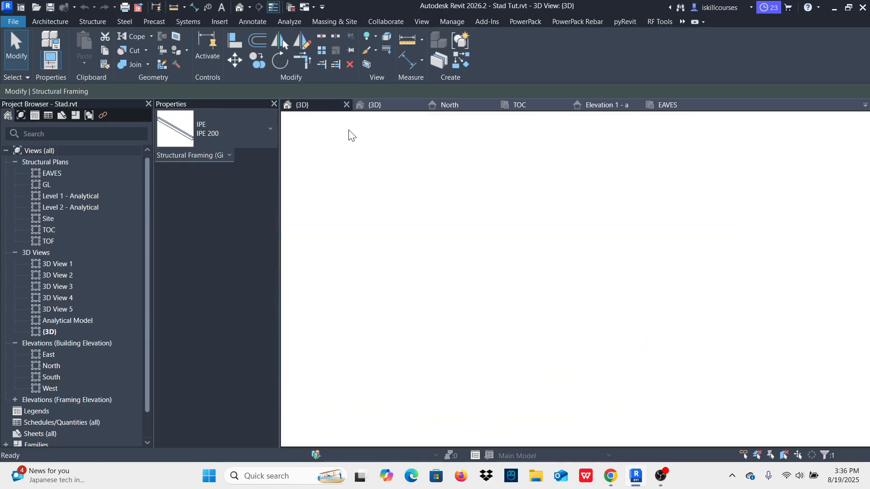
scroll(551, 265, up, 3)
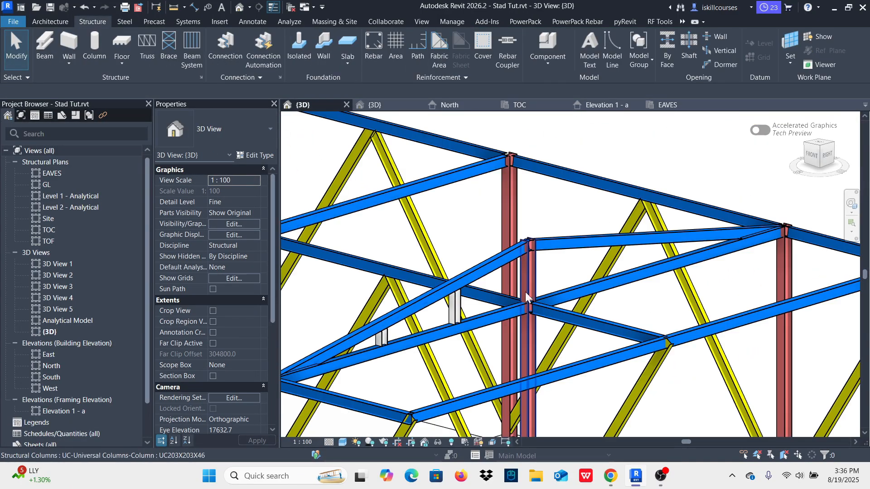
Step: Locate the UC203X203X46 column at grid A-2 in the TOC structural plan
scroll(546, 267, down, 3)
scroll(547, 268, up, 5)
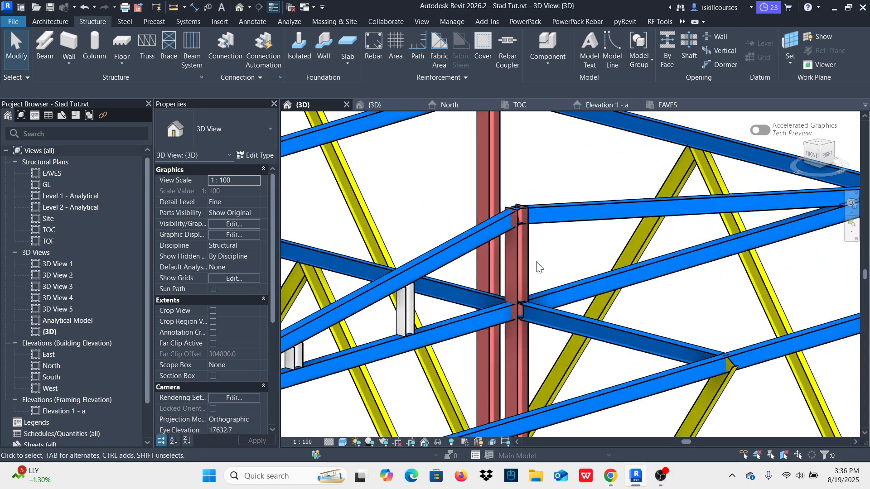
click(529, 263)
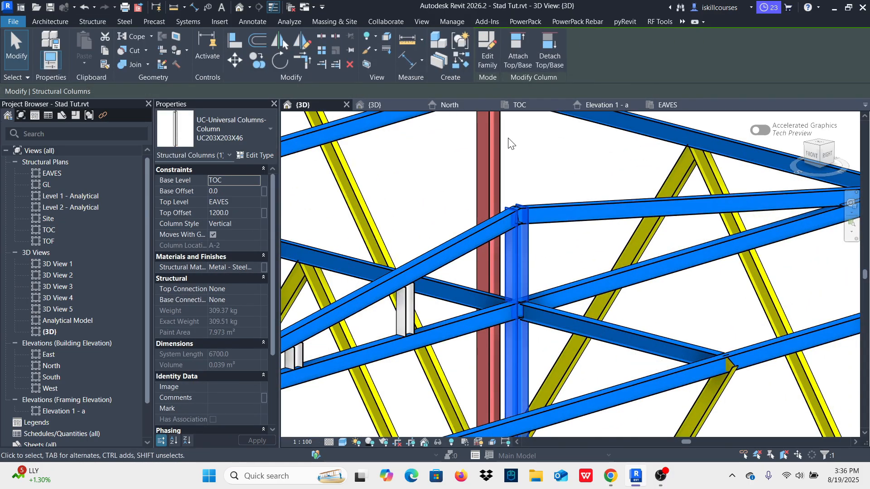
click(520, 105)
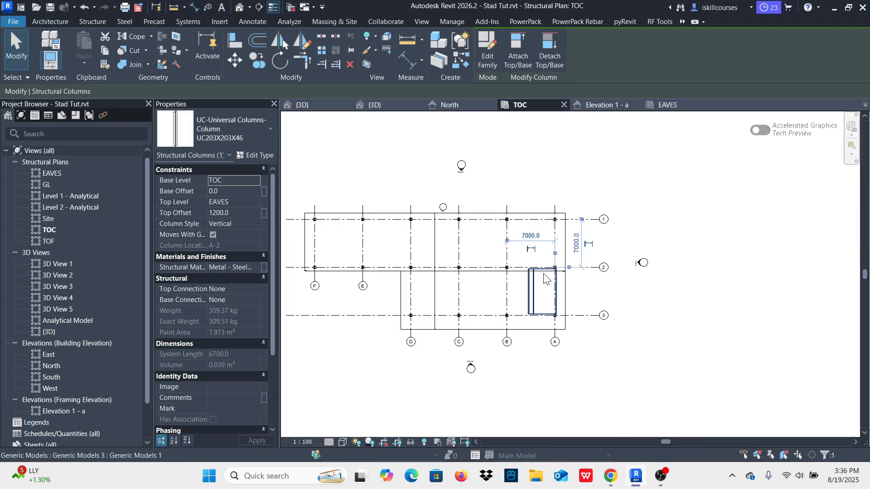
scroll(562, 284, up, 5)
scroll(562, 254, up, 5)
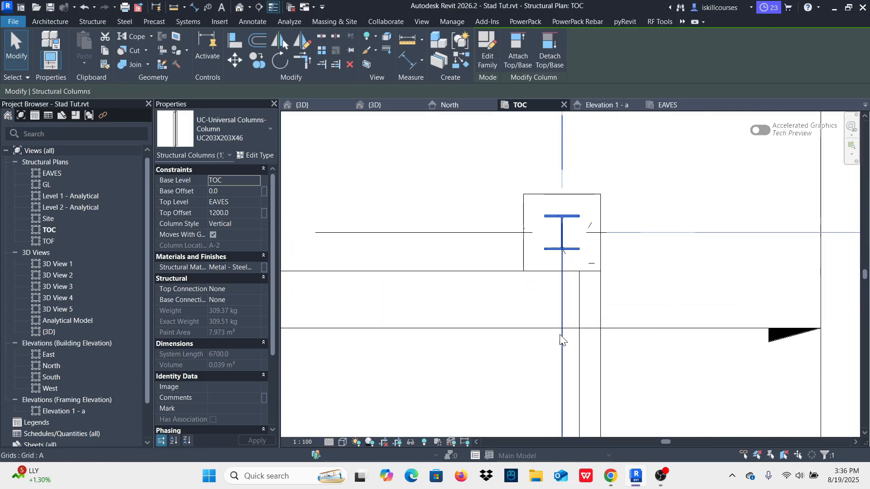
scroll(562, 253, down, 6)
scroll(565, 256, down, 3)
click(613, 300)
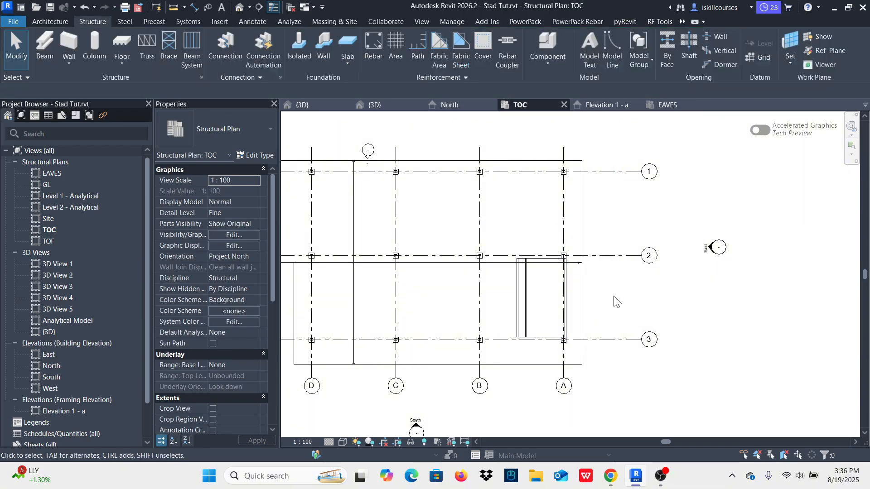
scroll(518, 285, up, 3)
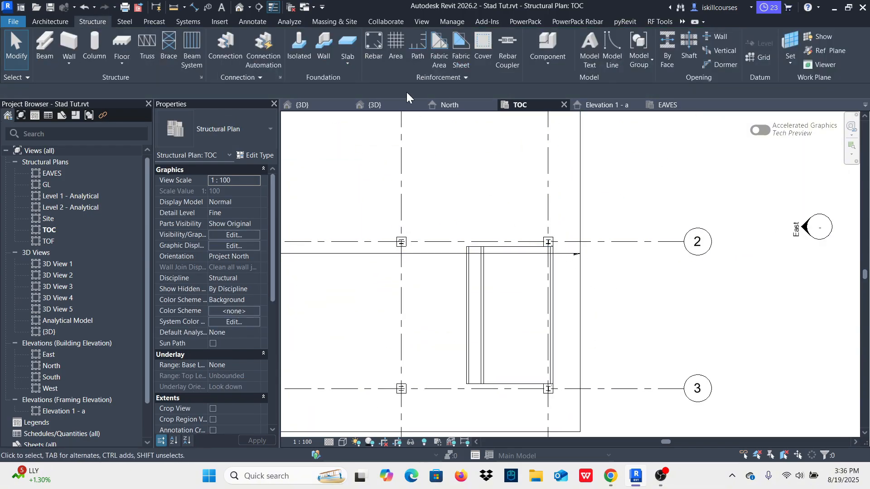
Step: Place a framing elevation attached to grid A between grids 1 and 2 in the TOC plan
click(419, 22)
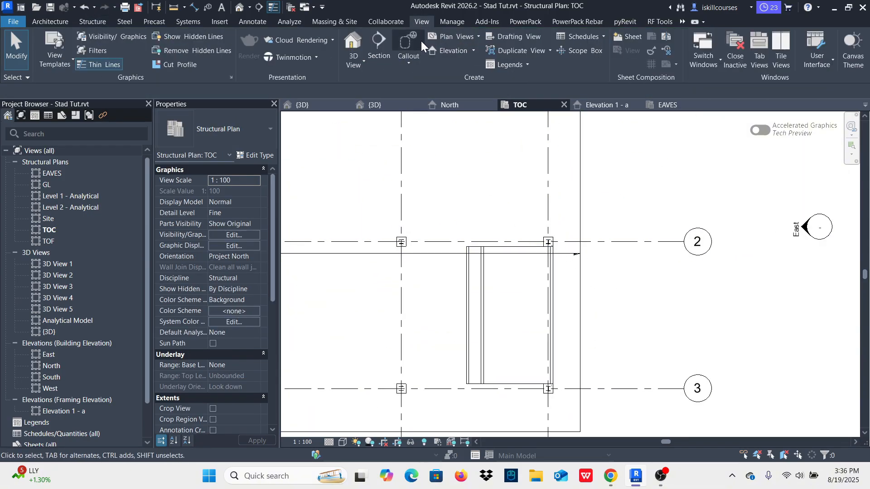
click(472, 50)
click(472, 89)
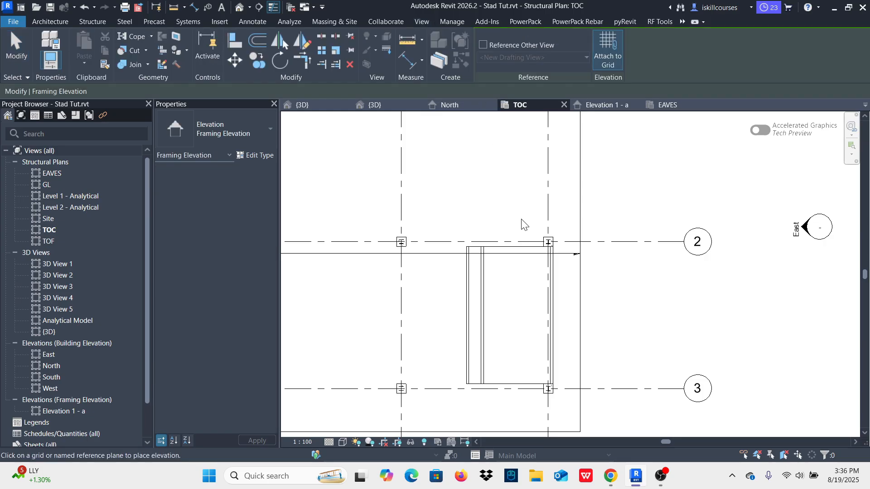
click(552, 202)
key(Escape)
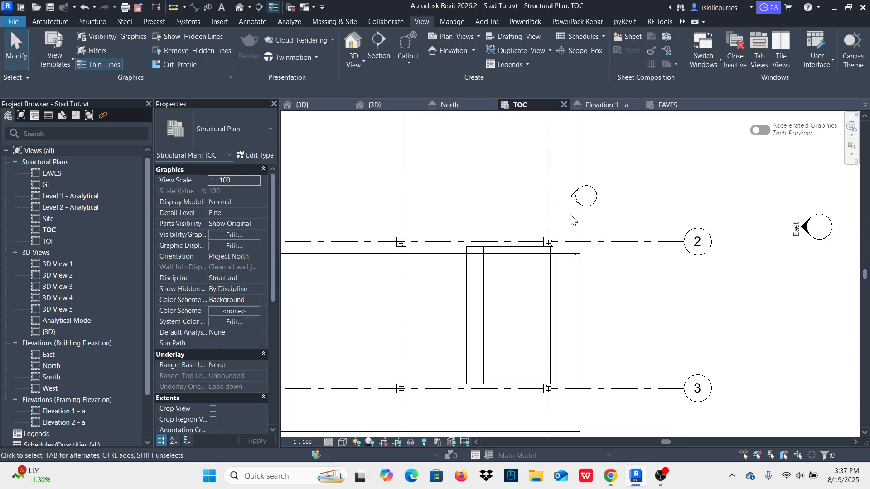
Step: Open the new grid A framing elevation and widen its crop region on both sides to cover grids 3 to 1
scroll(569, 214, up, 3)
double_click(584, 184)
scroll(566, 235, down, 5)
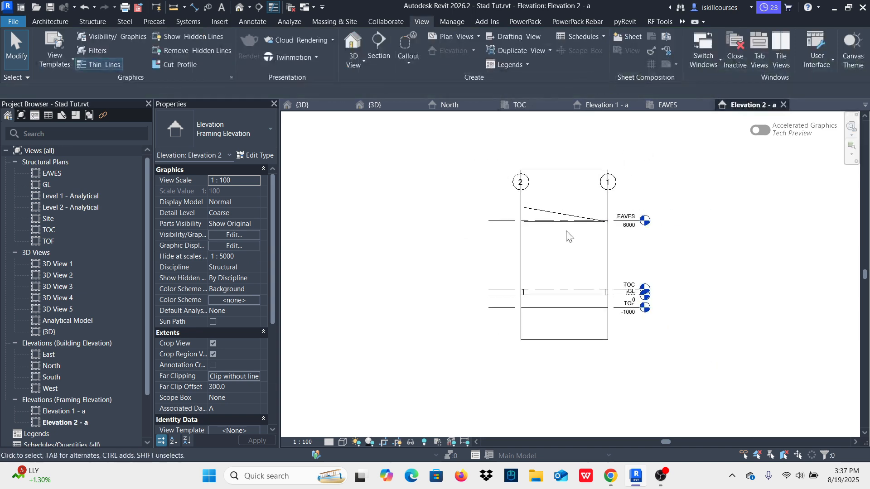
click(577, 178)
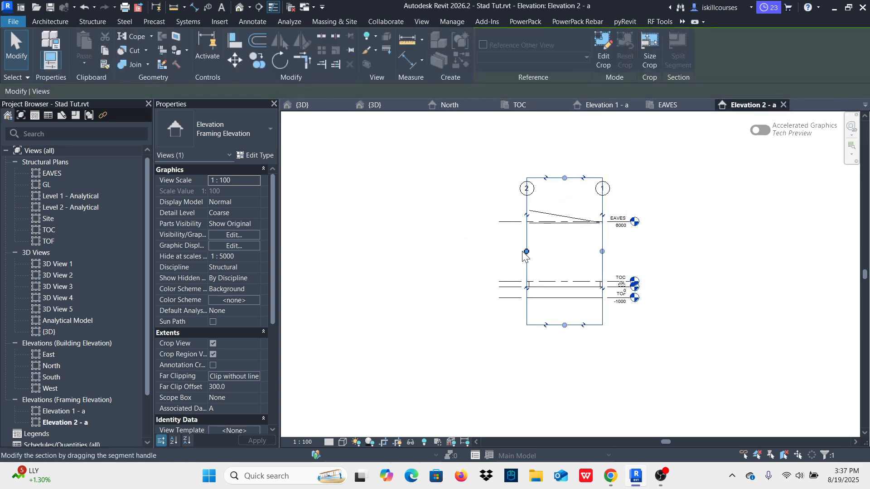
drag(527, 251, 420, 253)
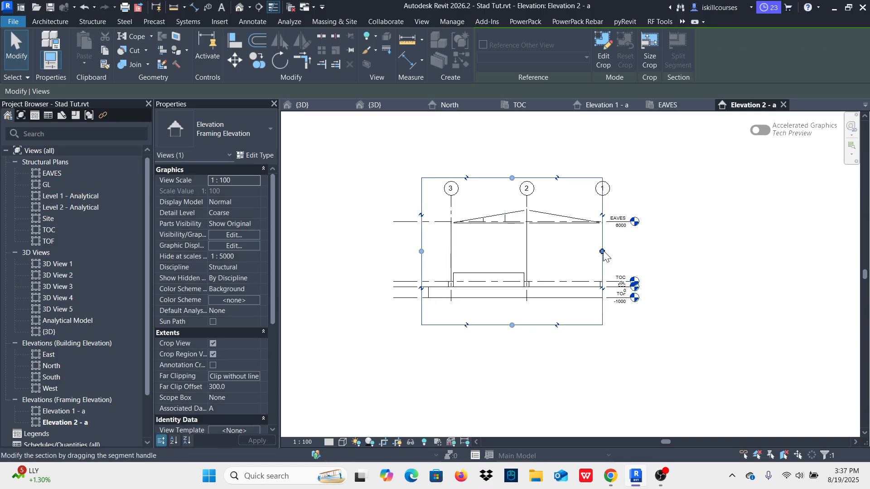
drag(603, 254, 644, 262)
Step: Set the grid A framing elevation's detail level to Fine
click(329, 442)
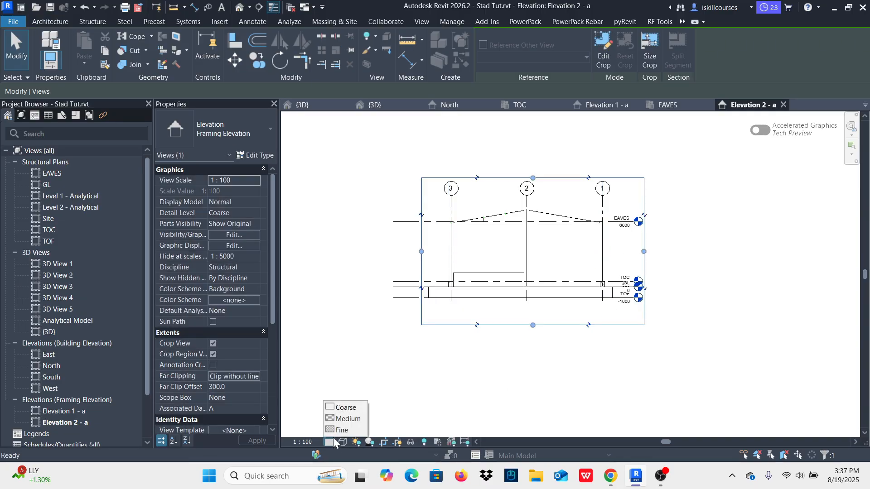
click(344, 428)
key(Escape)
Step: Draw an inclined IPE 200 beam about 1800 mm long from the horizontal beam near grid 2 up to the taller short column
scroll(512, 220, up, 5)
scroll(512, 221, up, 2)
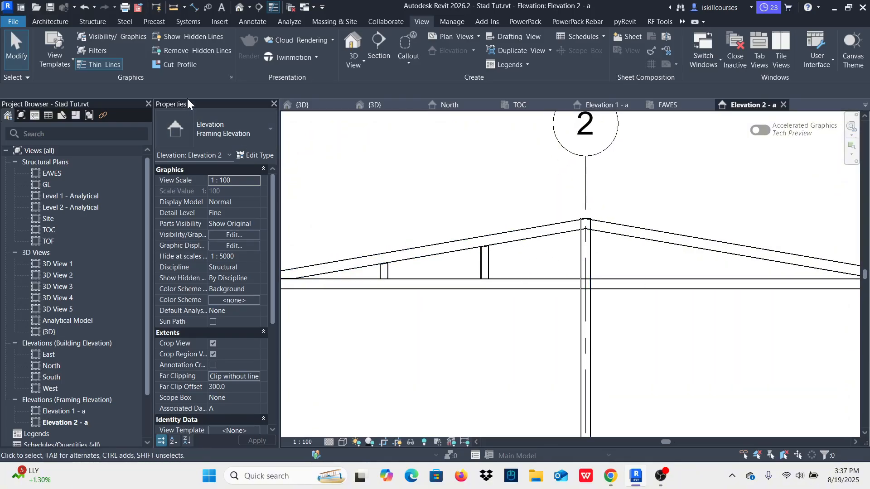
click(124, 22)
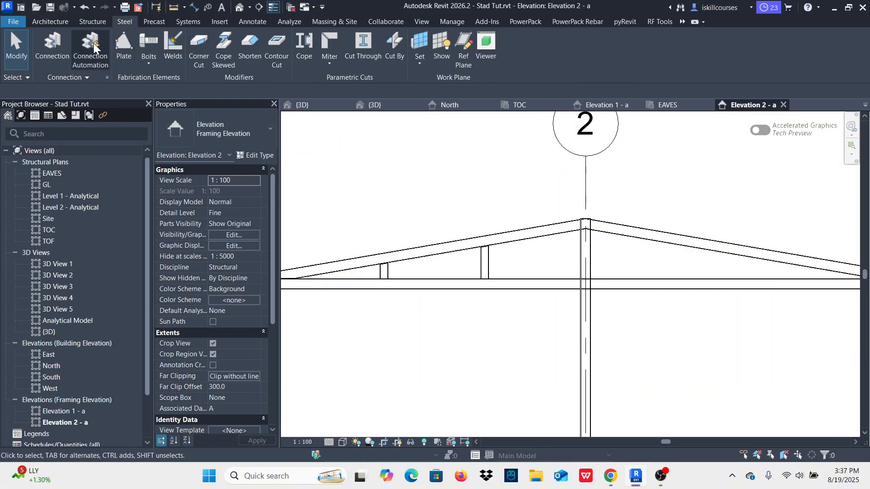
click(91, 22)
click(42, 41)
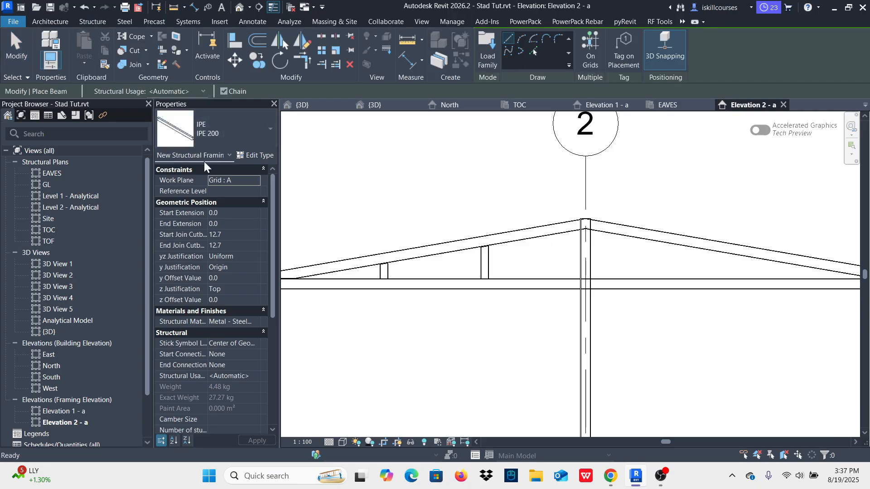
scroll(508, 268, up, 2)
scroll(702, 297, up, 3)
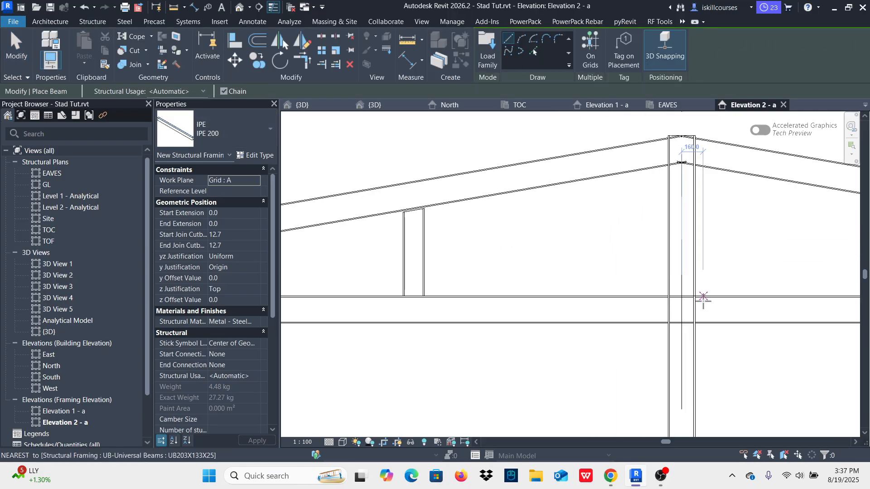
click(652, 297)
scroll(461, 223, up, 3)
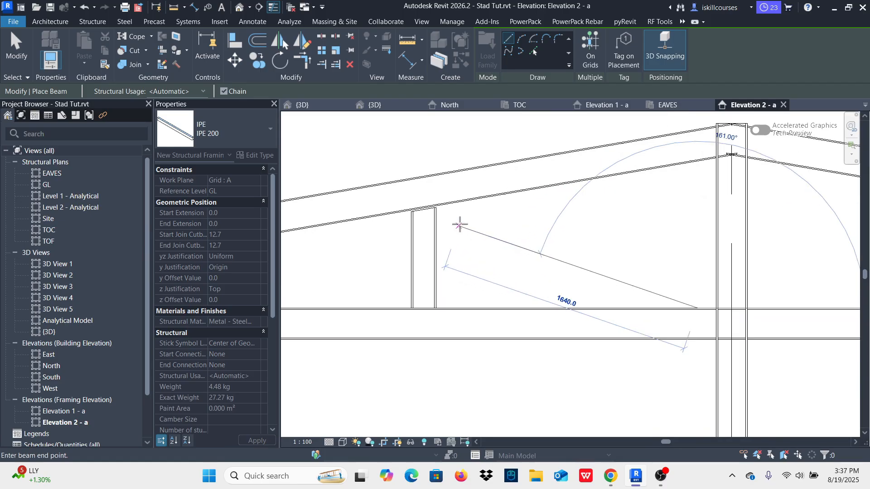
click(430, 220)
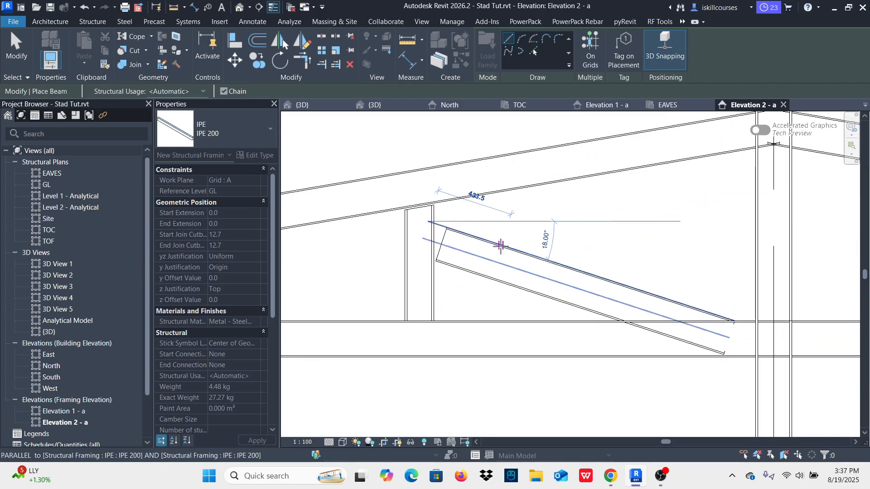
scroll(521, 204, down, 2)
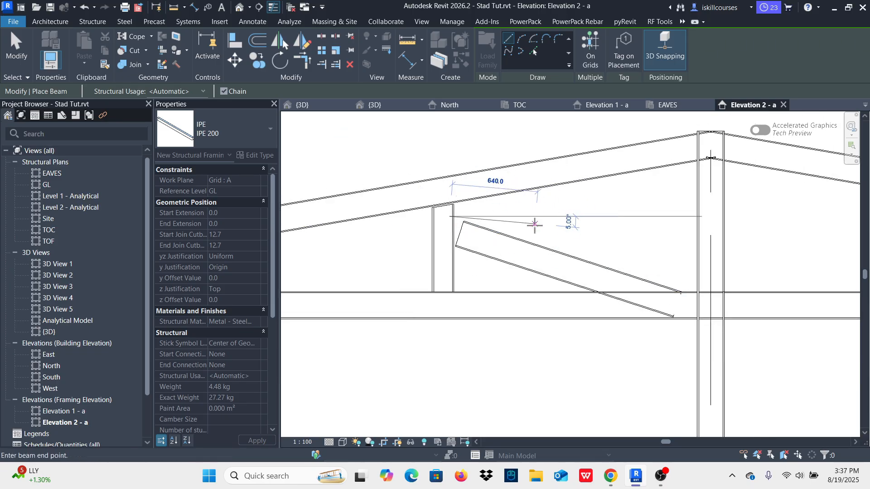
key(Escape)
key(Escape)
Step: Raise the inclined IPE 200 member's upper end to a 700 mm level offset and stretch its lower end to the grid 2 column
click(513, 238)
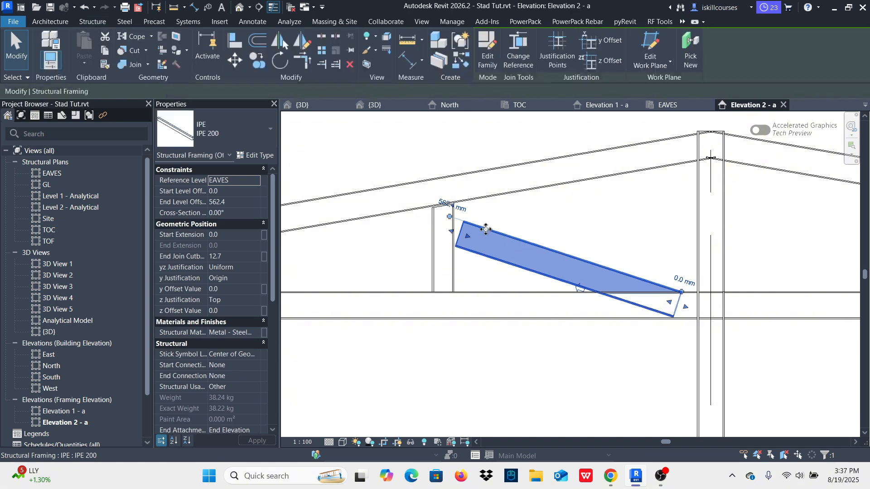
drag(449, 218, 443, 198)
key(Escape)
scroll(628, 274, down, 2)
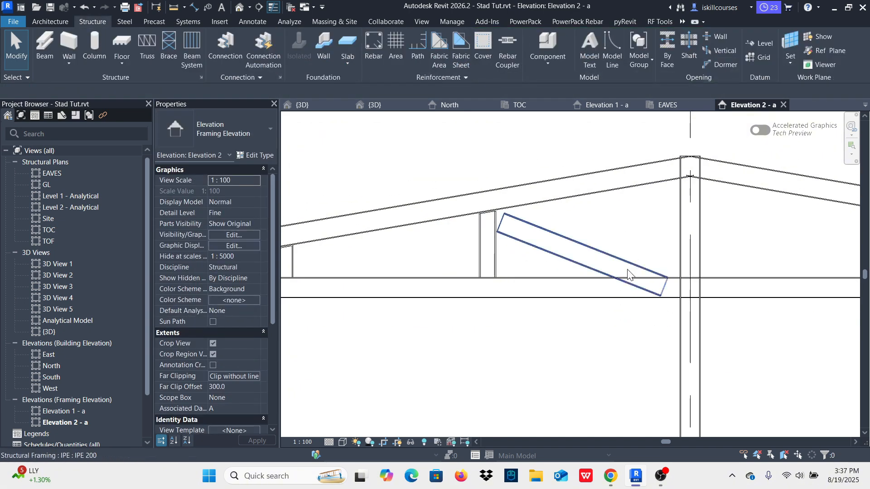
click(628, 274)
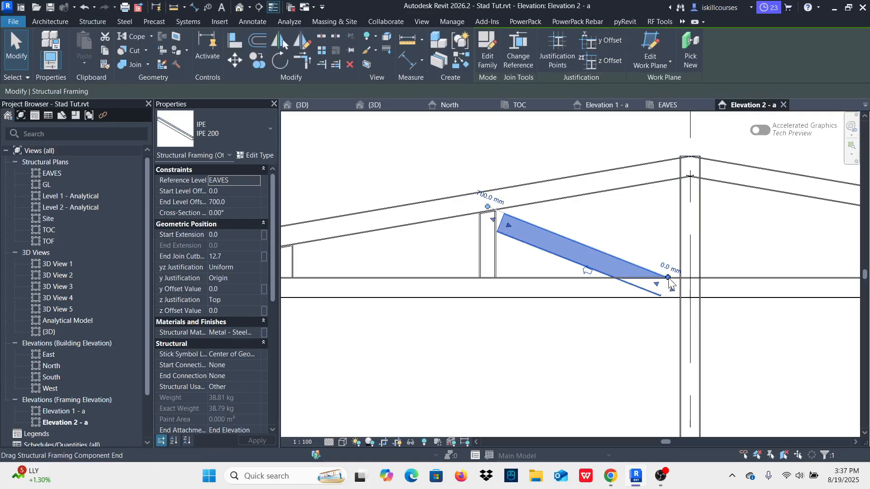
drag(669, 280, 685, 276)
key(Escape)
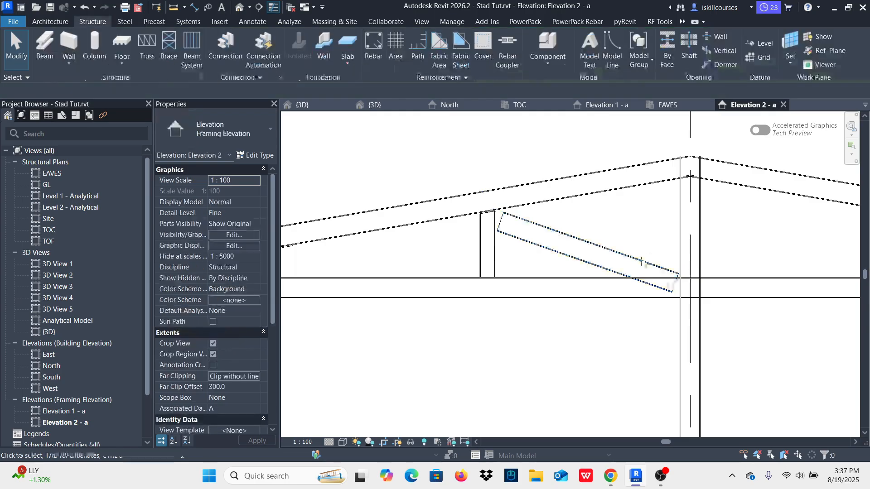
Step: Cope the inclined IPE 200 member against the horizontal UB203X133X25 beam
scroll(660, 297, down, 2)
scroll(658, 290, up, 3)
scroll(635, 289, down, 2)
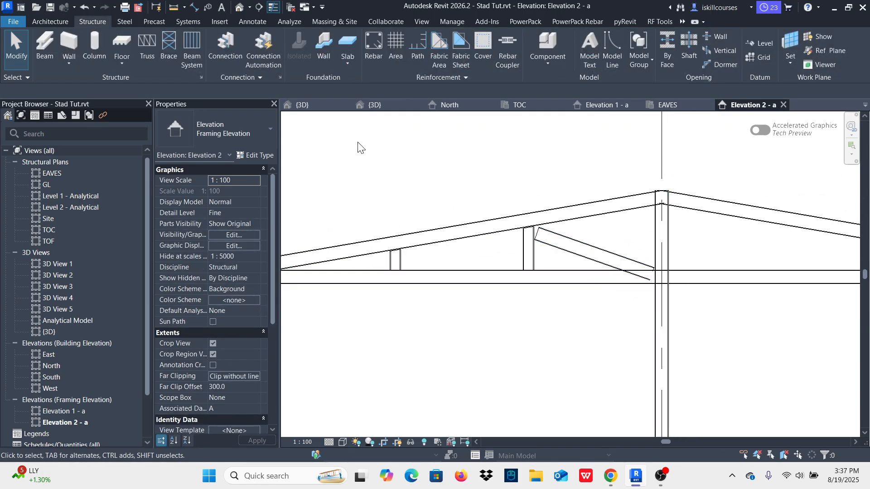
click(129, 21)
click(303, 38)
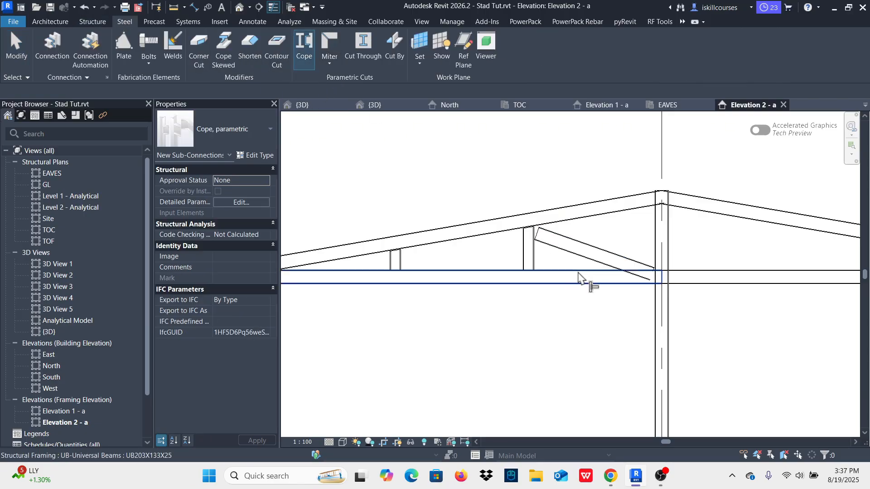
click(583, 277)
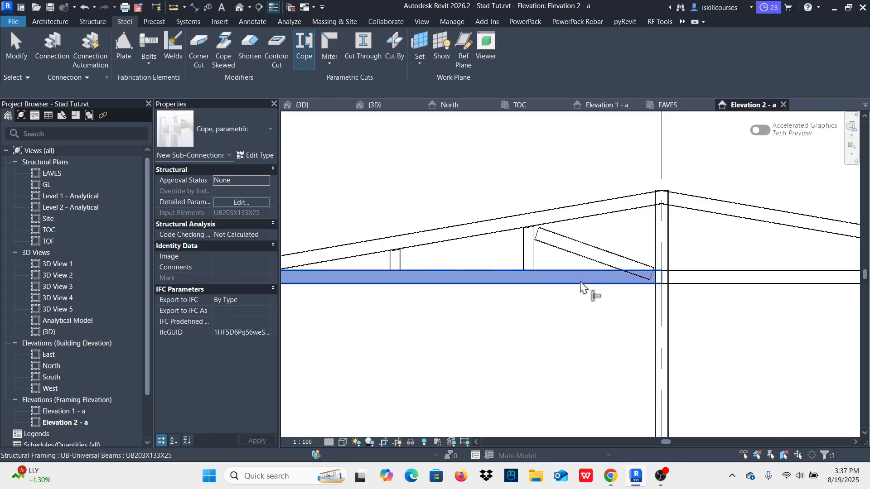
click(583, 247)
right_click(551, 158)
click(572, 166)
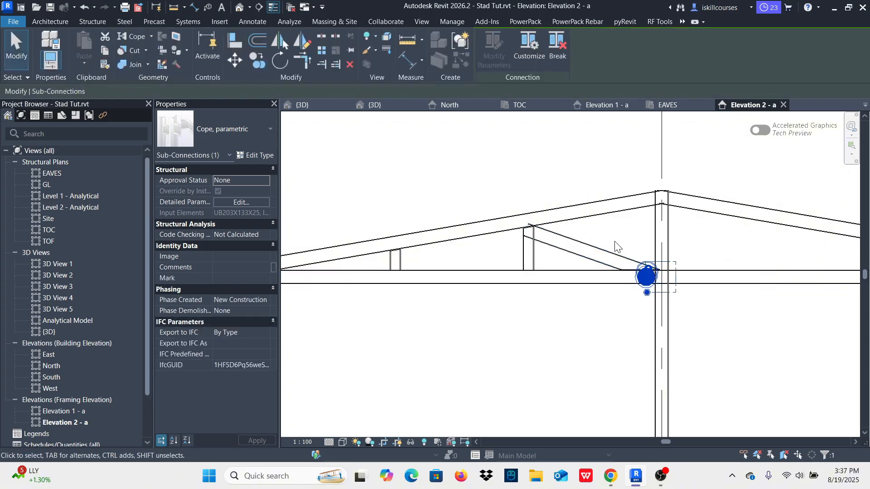
key(Escape)
Step: Cope the inclined IPE 200 member's upper end against the taller UC152X152X37 short column
scroll(641, 273, up, 4)
scroll(600, 273, down, 3)
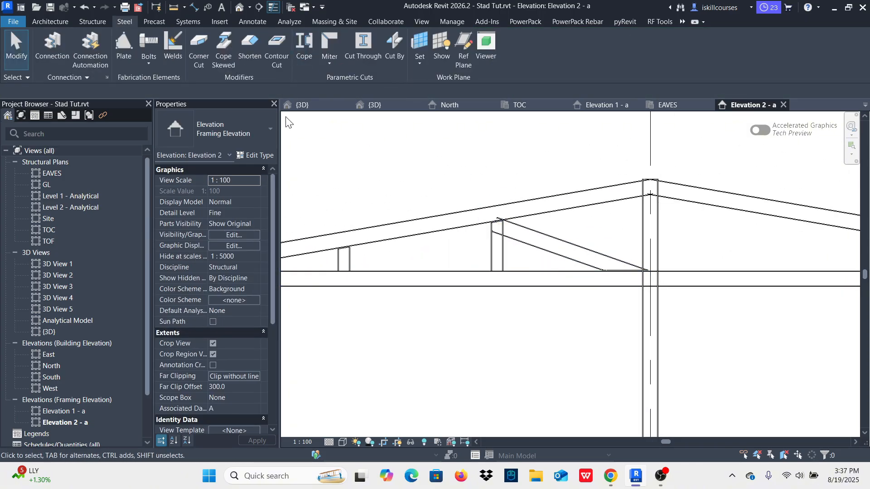
click(306, 47)
click(500, 257)
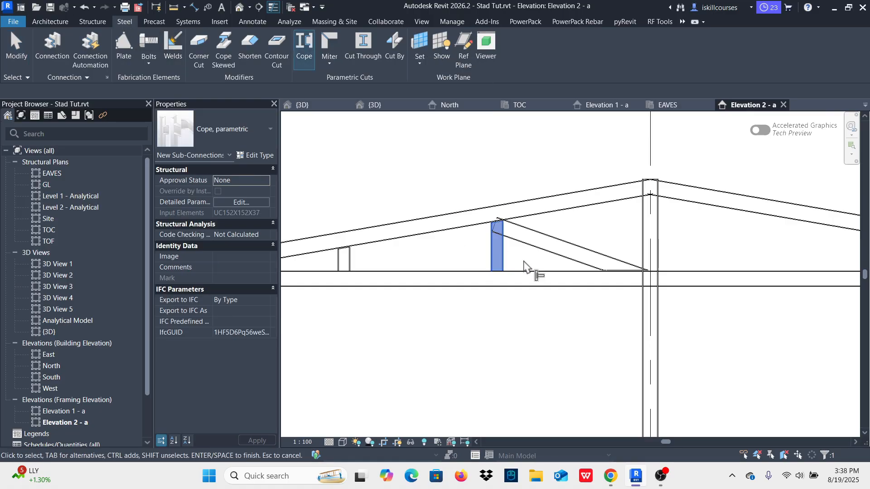
click(526, 240)
right_click(506, 168)
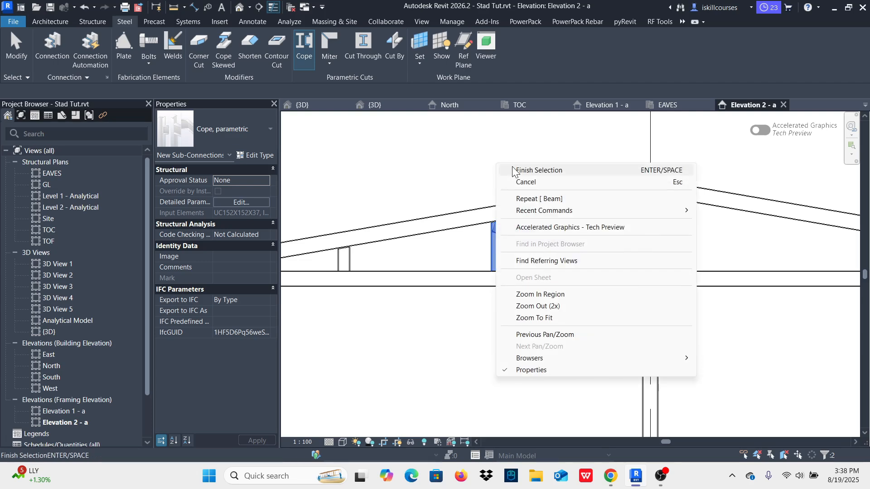
click(520, 175)
key(Escape)
scroll(558, 281, down, 3)
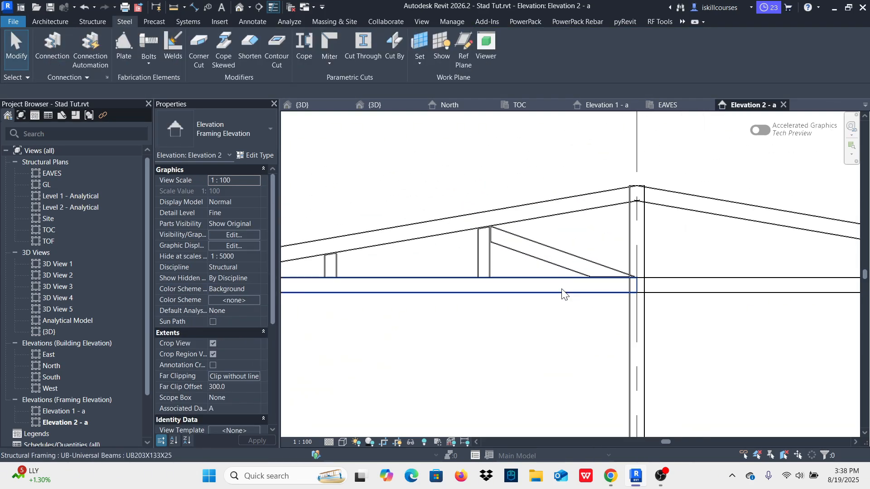
Step: Return to the Stad Tut.rvt 3D view and examine the new inclined member between the short column and main column
click(304, 105)
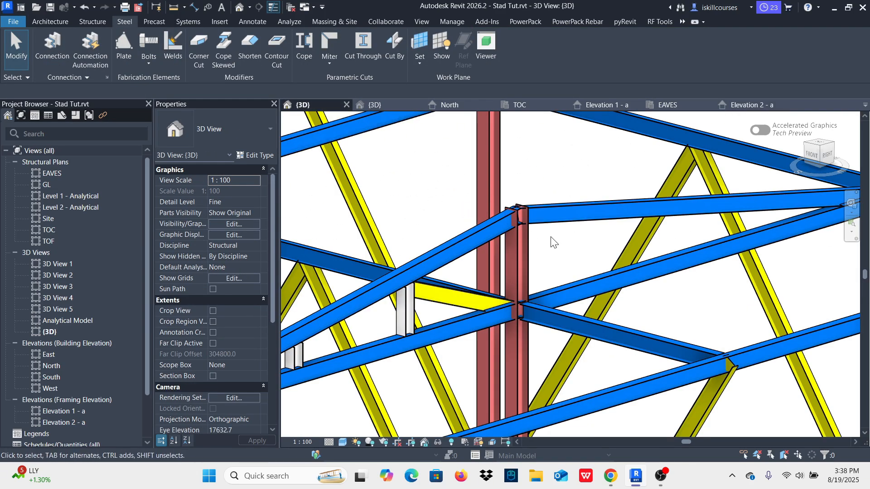
scroll(557, 249, down, 2)
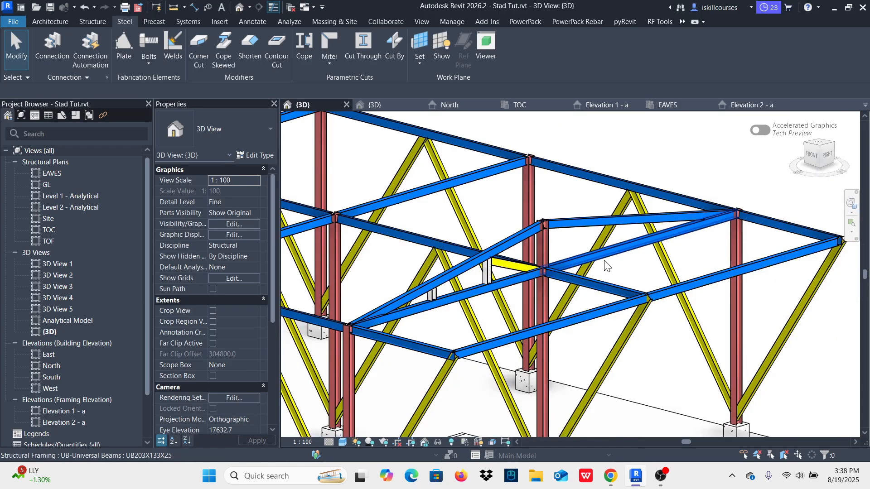
scroll(539, 293, up, 3)
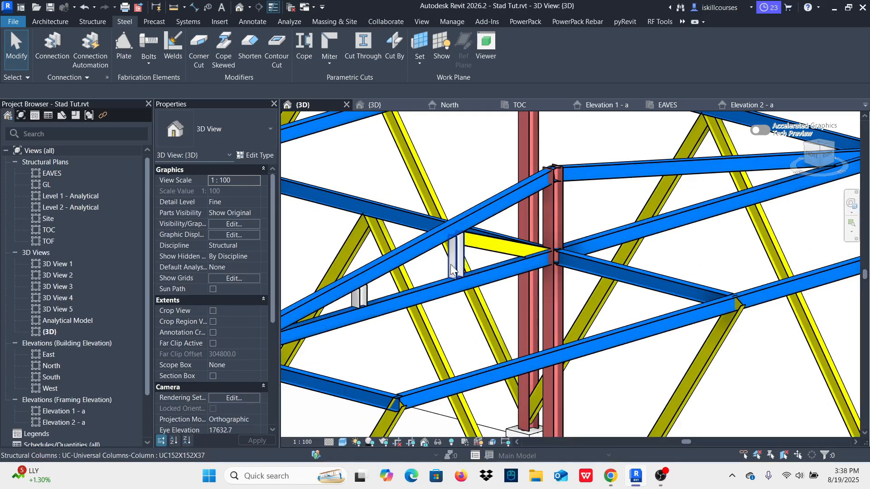
Step: In Elevation 2 - a, mirror both UC152X152X37 short columns, the shorter column's cope and the inclined IPE 200 member about grid 2
scroll(386, 308, up, 3)
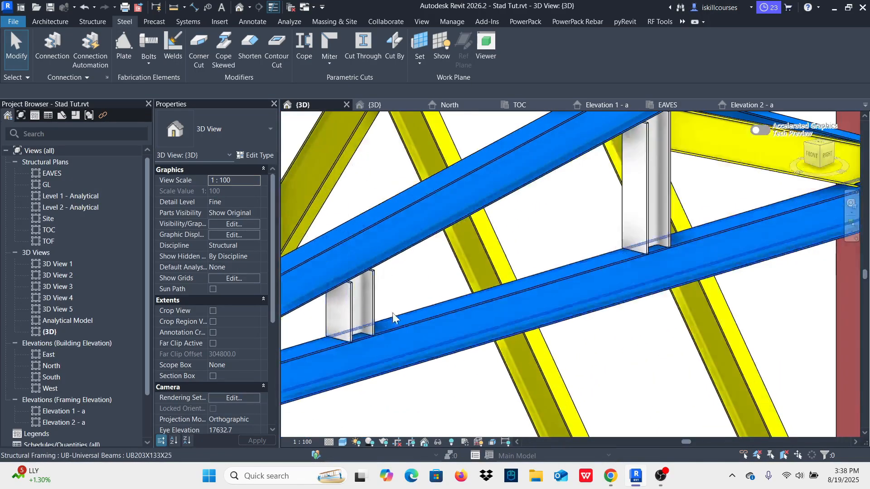
click(344, 326)
scroll(371, 333, down, 2)
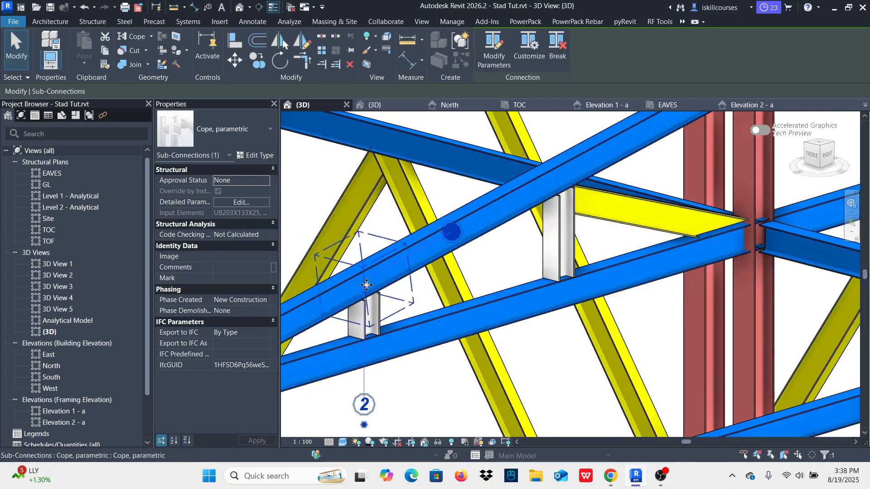
scroll(408, 285, up, 2)
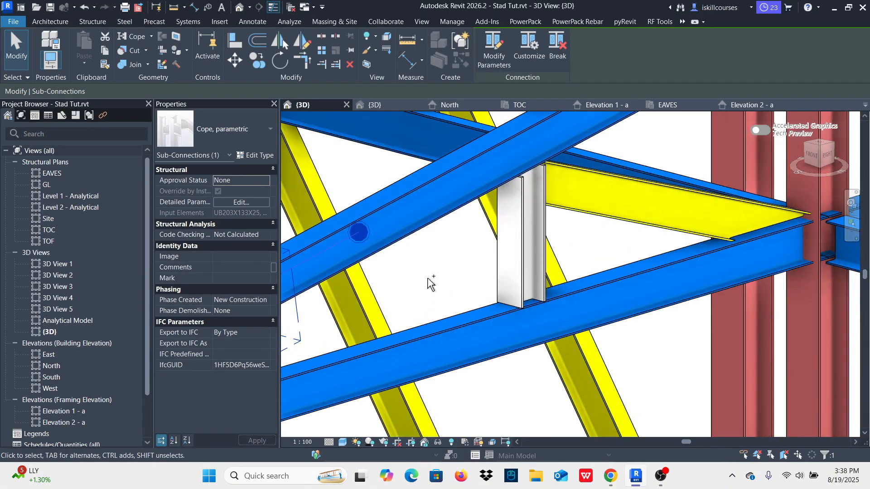
ctrl+click(507, 297)
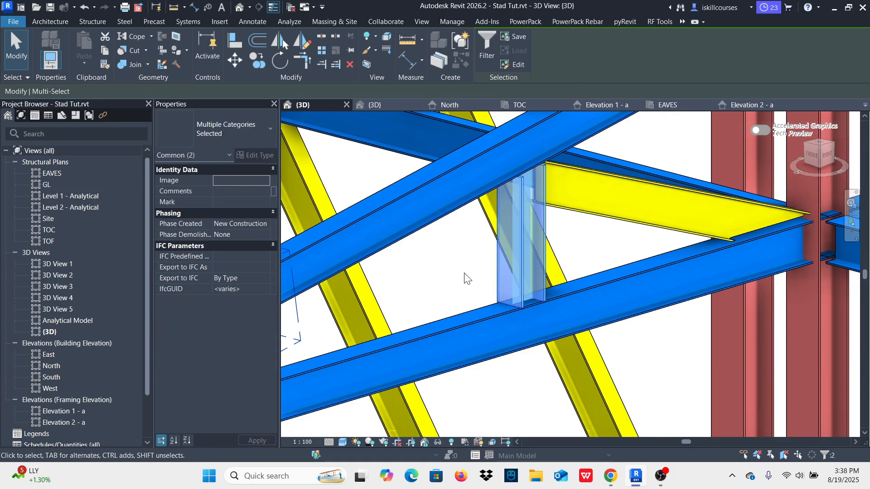
scroll(466, 276, down, 1)
ctrl+click(567, 239)
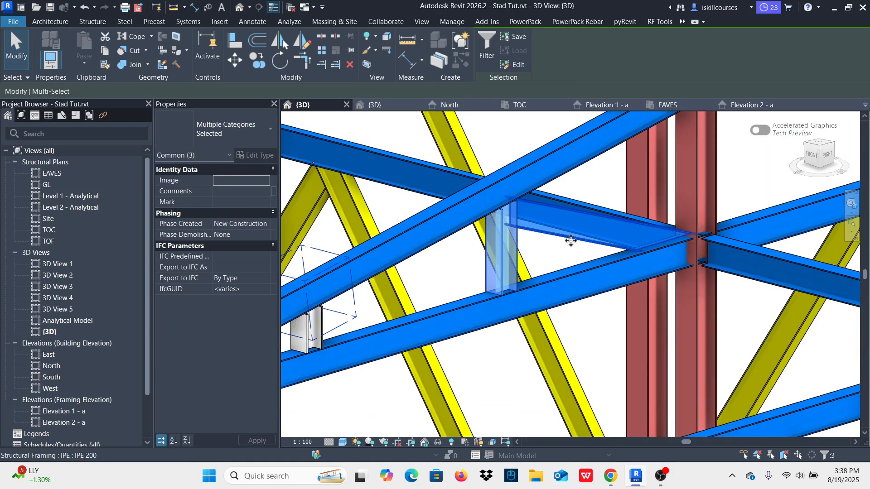
click(751, 109)
scroll(424, 289, up, 4)
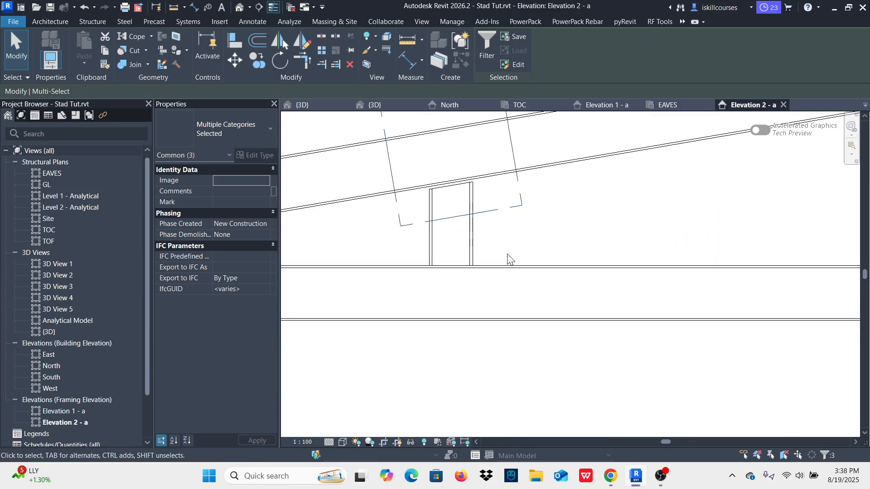
ctrl+click(476, 247)
scroll(395, 286, down, 3)
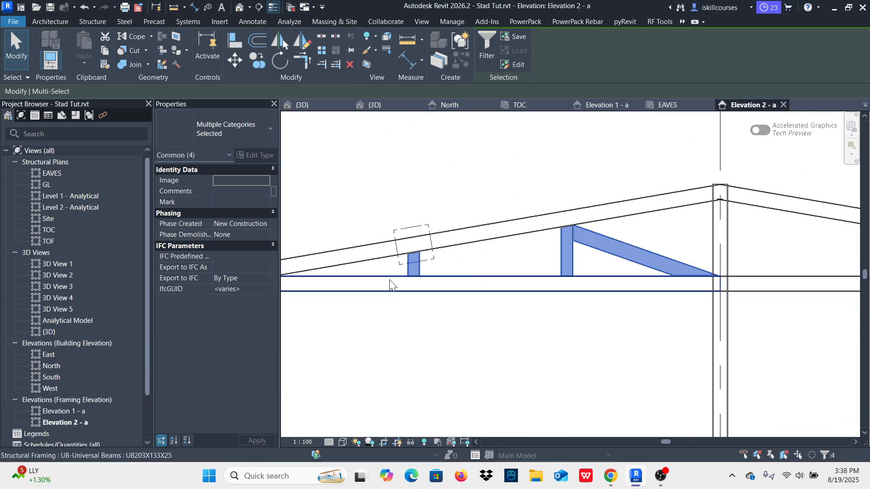
middle_drag(533, 269, 471, 269)
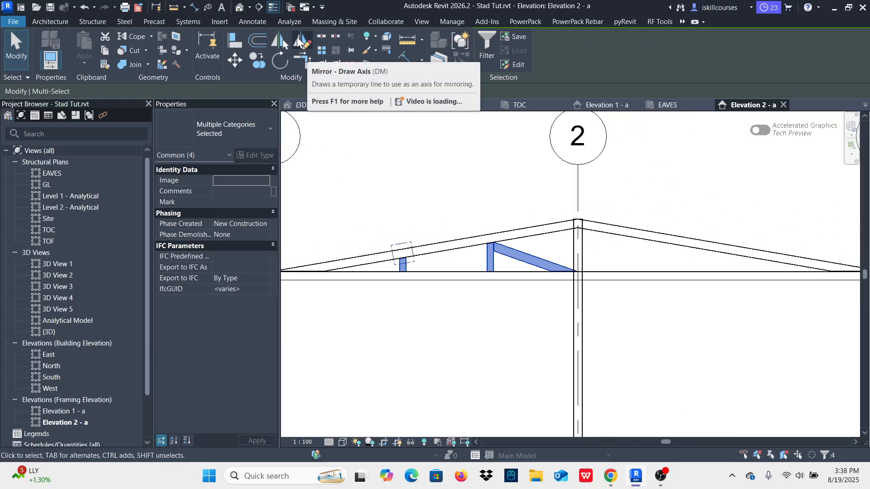
click(277, 38)
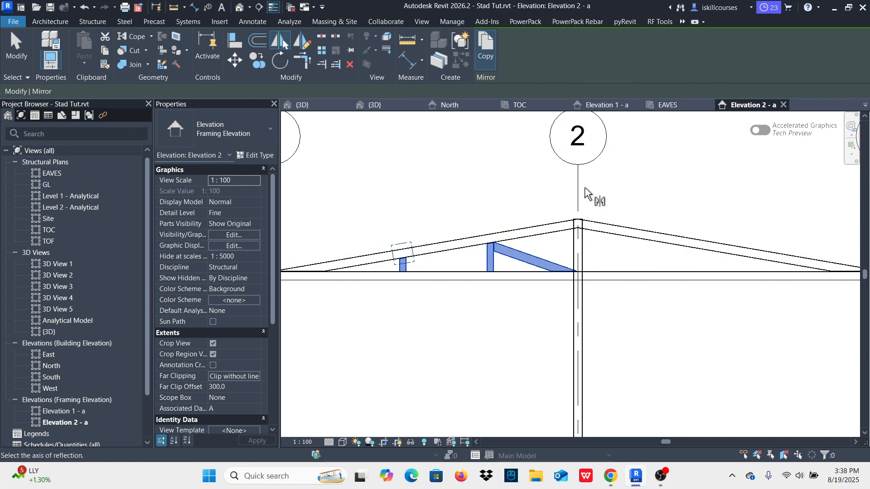
click(633, 228)
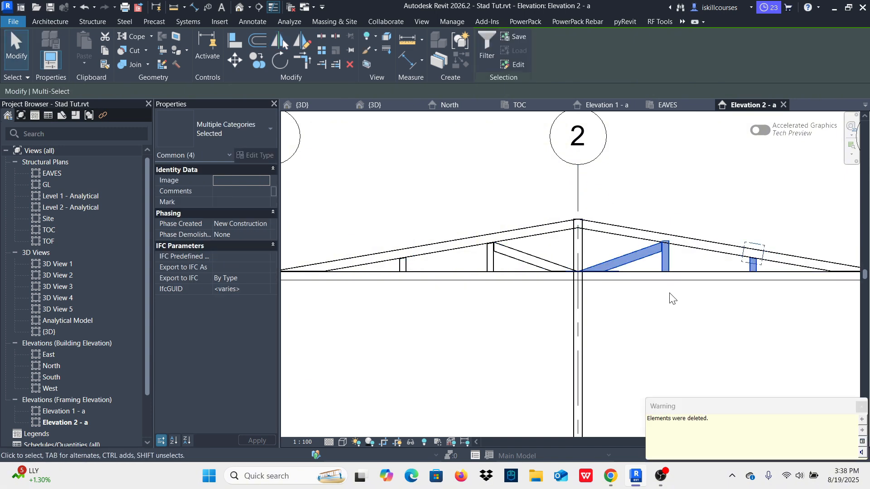
scroll(675, 262, up, 4)
scroll(603, 299, down, 4)
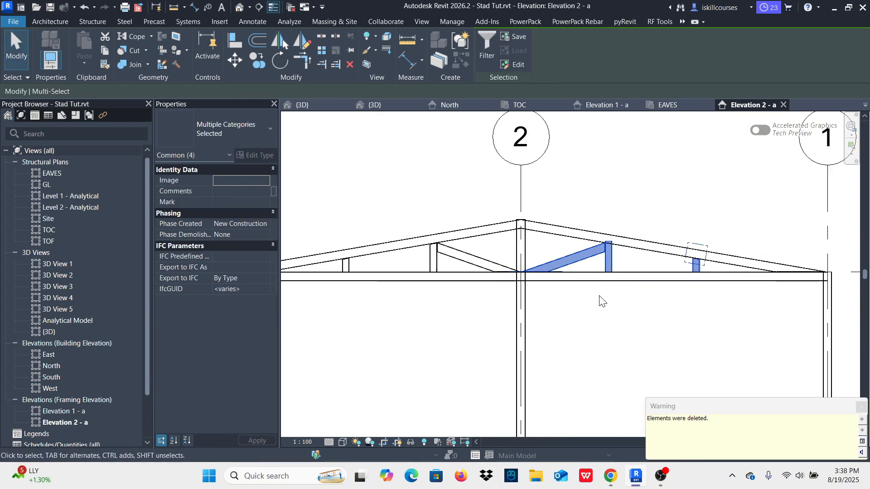
click(861, 407)
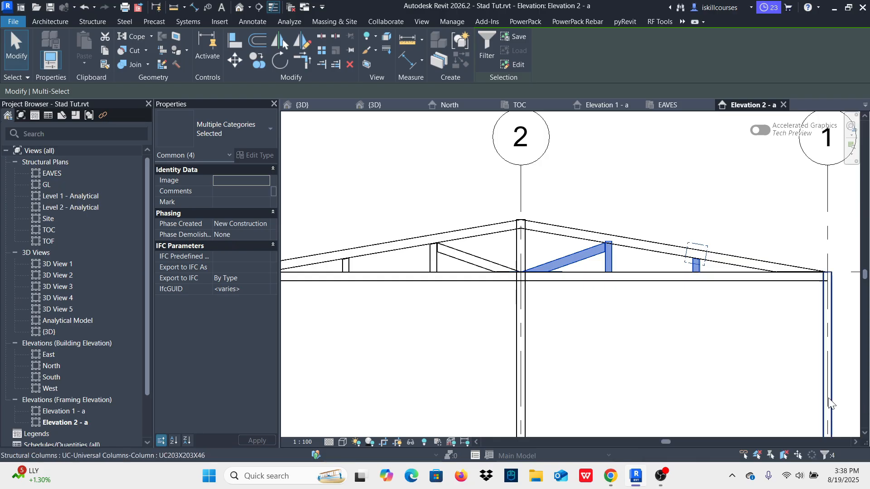
key(Escape)
Step: Examine the mirrored short columns and inclined member in the elevation and in the 3D view, especially where they meet the rafter
scroll(606, 236, up, 2)
scroll(625, 254, up, 4)
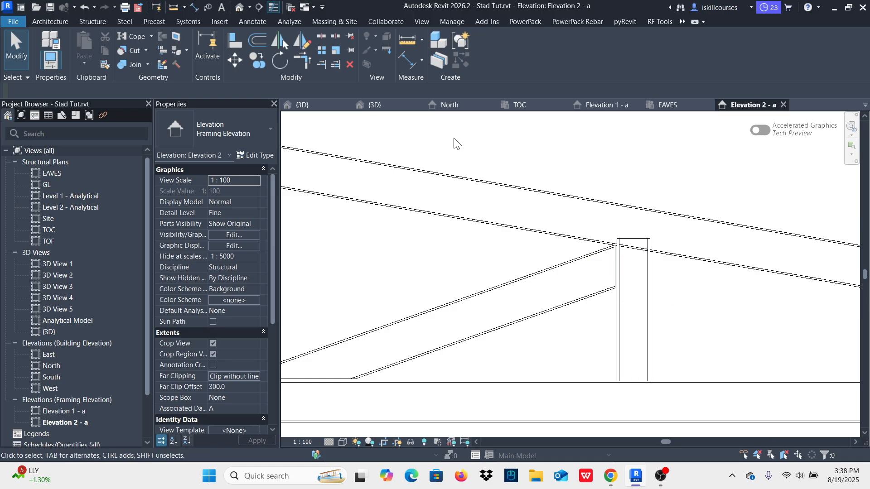
click(317, 106)
scroll(512, 274, down, 4)
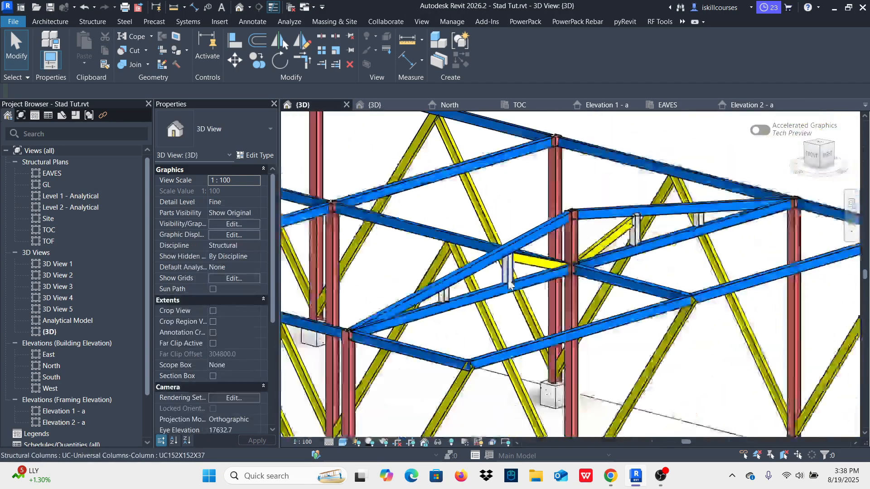
scroll(626, 234, up, 5)
scroll(593, 222, down, 4)
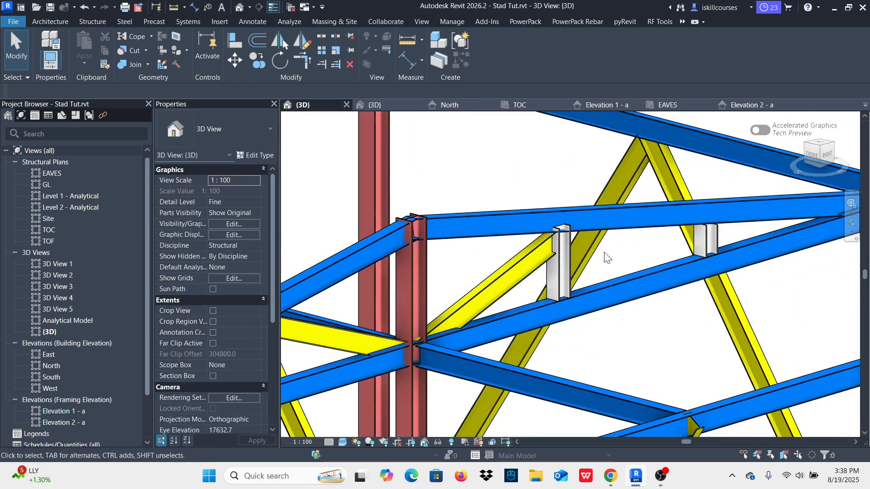
scroll(608, 253, up, 4)
scroll(699, 248, down, 4)
scroll(662, 257, up, 5)
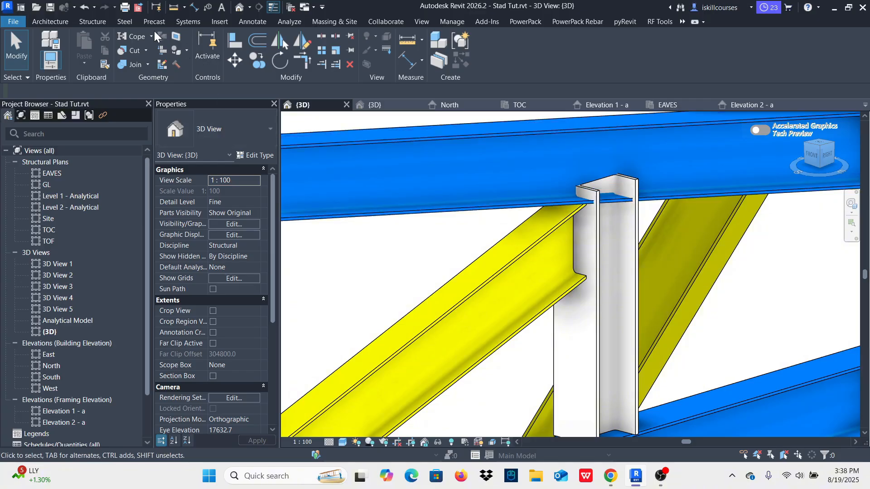
Step: Cope the mirrored taller UC152X152X37 short column against the sloping UB203X133X25 rafter
click(123, 22)
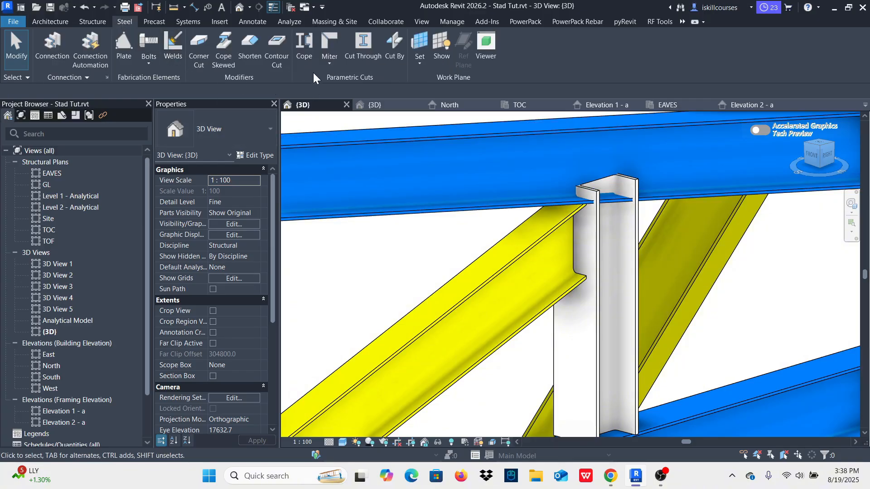
click(305, 43)
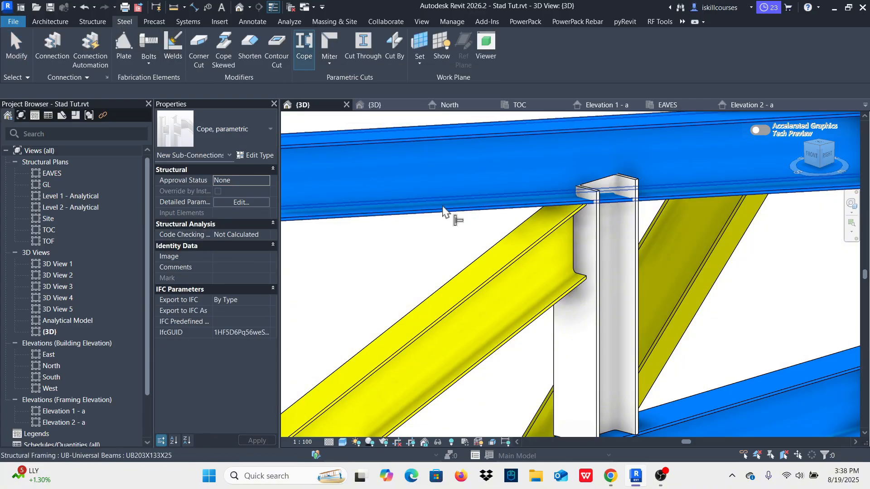
click(444, 211)
shift+middle_drag(443, 211, 670, 338)
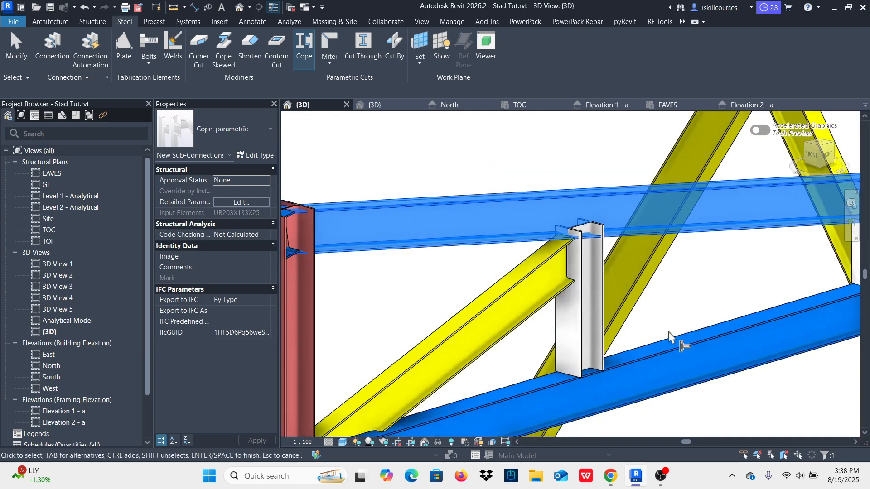
click(604, 350)
right_click(518, 133)
click(544, 139)
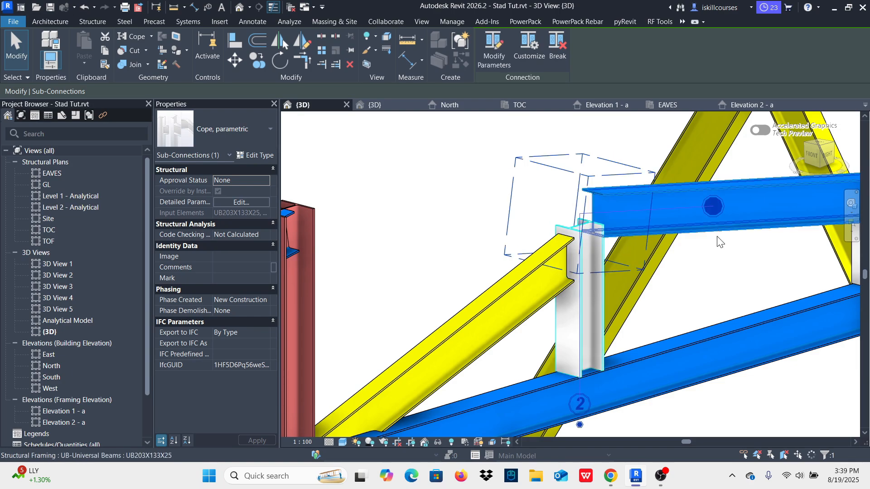
key(Escape)
Step: Examine the overall stand frame and the coped short columns beneath the mirrored side's sloping rafter in 3D
scroll(611, 241, down, 3)
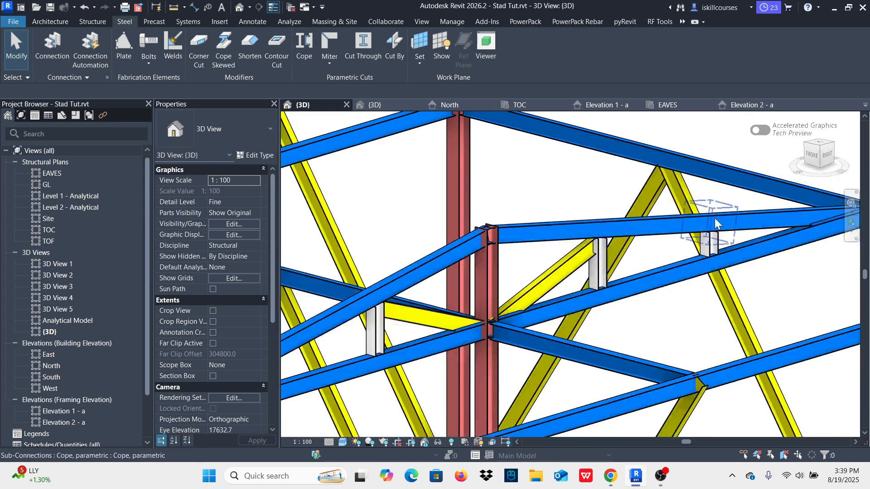
scroll(698, 233, down, 3)
shift+middle_drag(638, 234, 669, 230)
scroll(674, 283, down, 5)
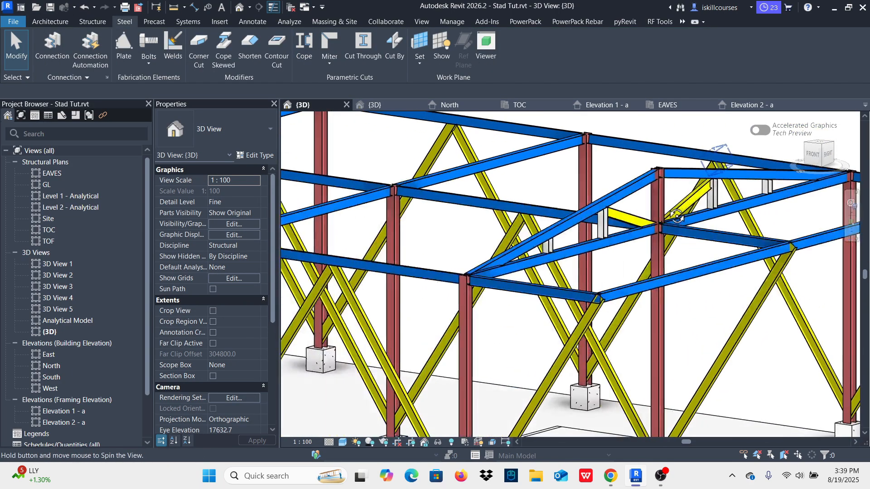
scroll(674, 283, down, 1)
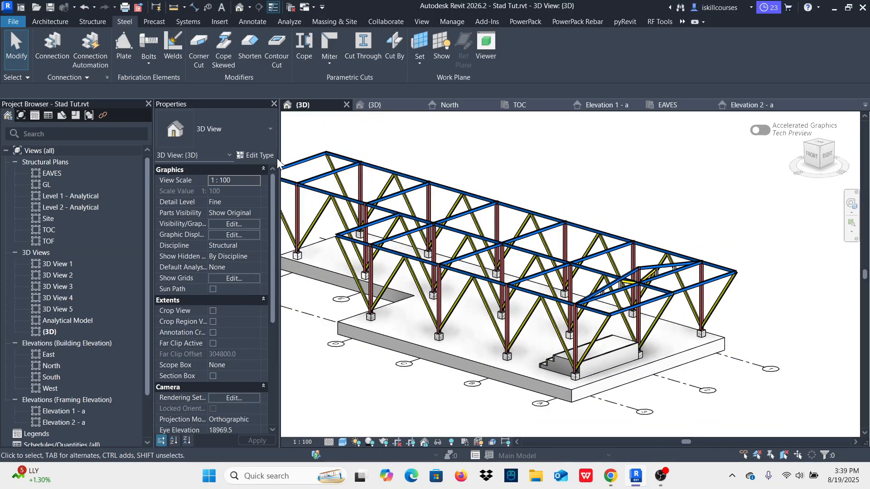
scroll(643, 292, up, 8)
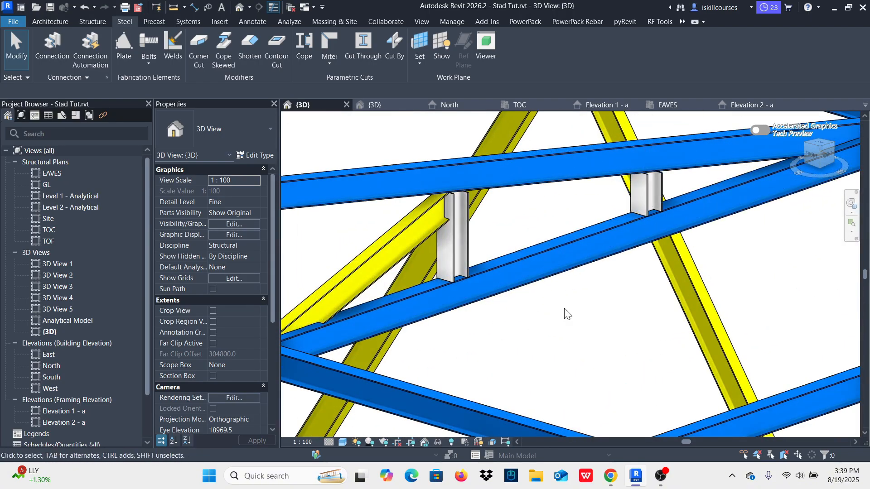
scroll(561, 278, down, 4)
scroll(516, 190, up, 5)
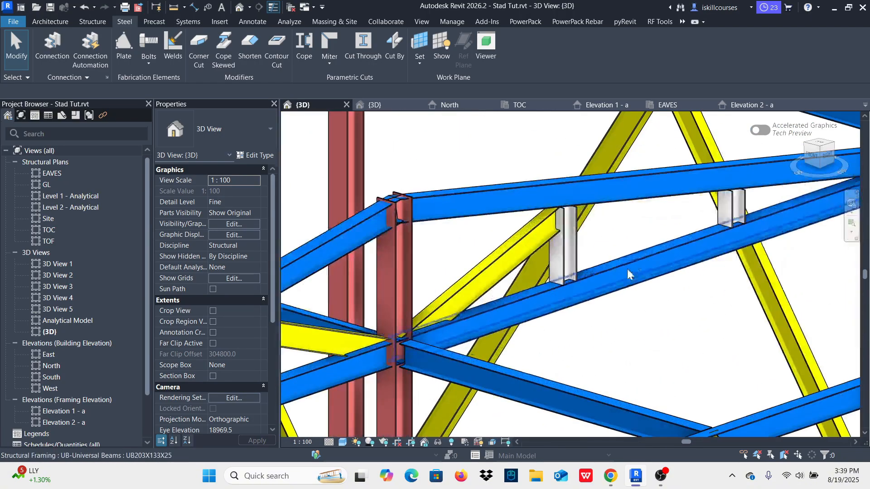
Step: Copy both grid A sloping rafters, four short columns and both inclined IPE 200 members to grids B, C, D, E and F in the TOC plan
click(490, 188)
scroll(503, 177, down, 2)
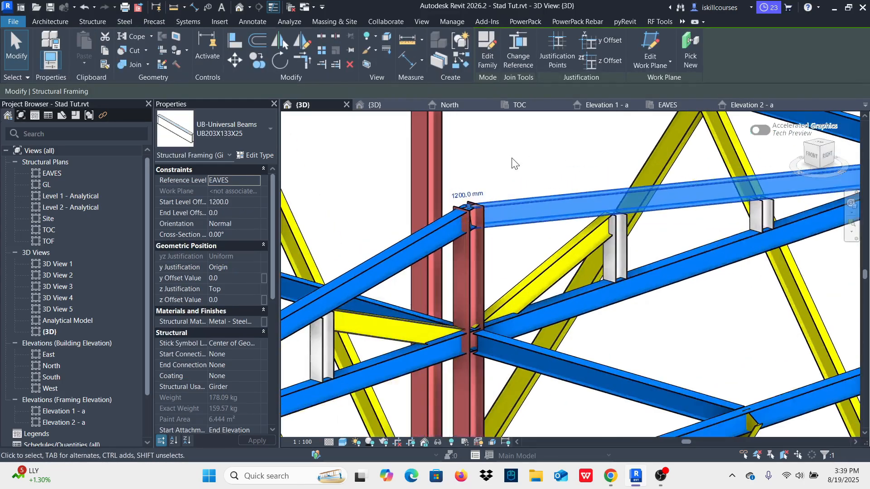
scroll(591, 167, down, 2)
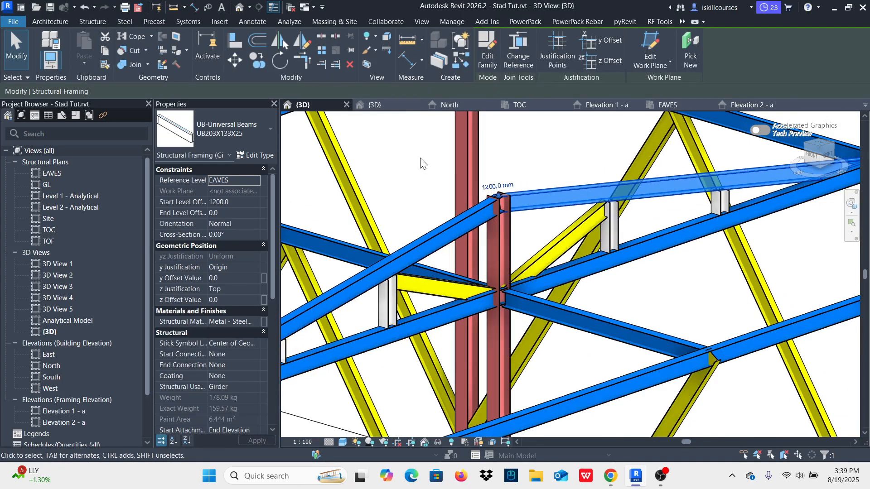
ctrl+click(441, 224)
scroll(732, 222, up, 1)
scroll(732, 222, up, 2)
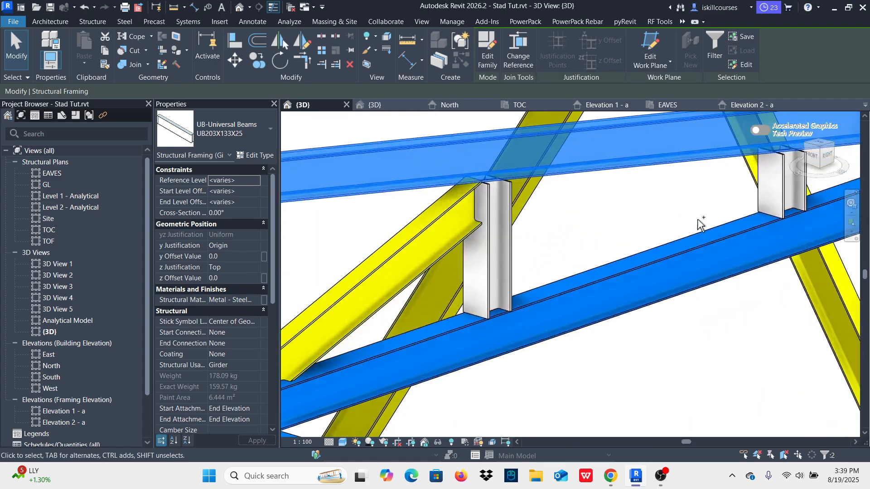
ctrl+click(762, 207)
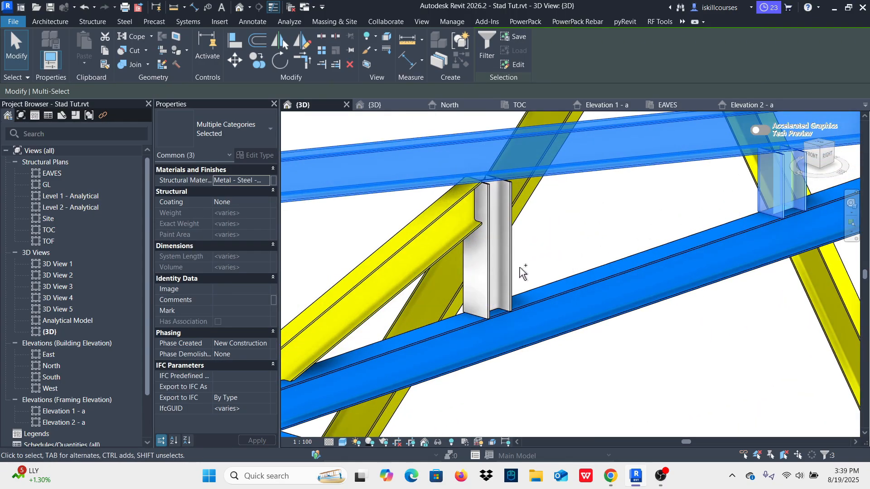
ctrl+click(505, 272)
ctrl+click(373, 276)
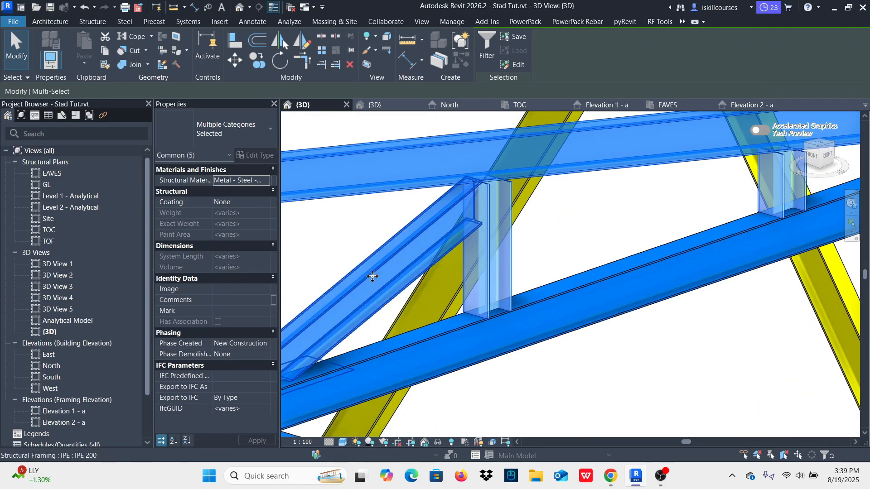
scroll(784, 219, down, 5)
scroll(558, 281, up, 4)
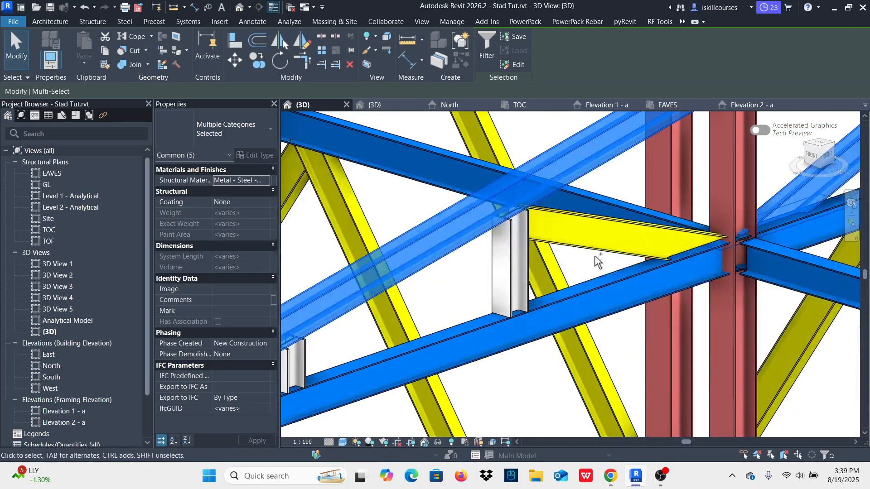
ctrl+click(594, 257)
ctrl+click(515, 254)
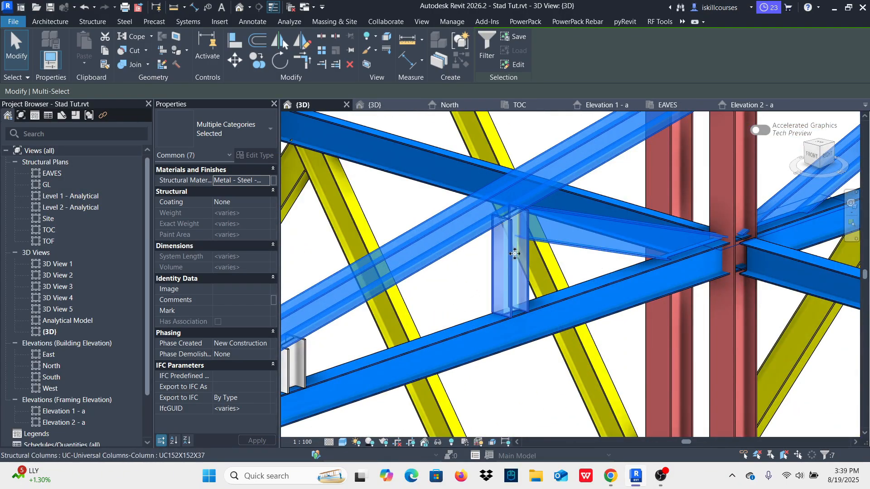
scroll(516, 254, down, 4)
scroll(436, 323, up, 7)
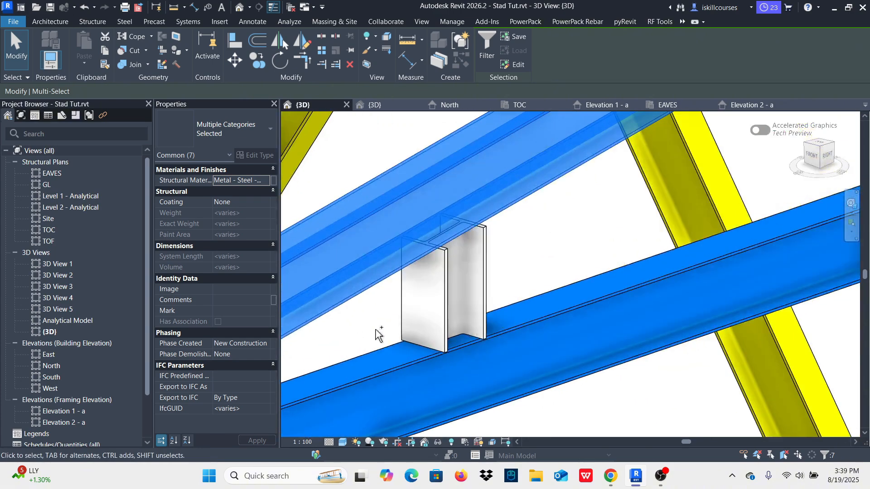
ctrl+click(404, 324)
scroll(405, 324, down, 5)
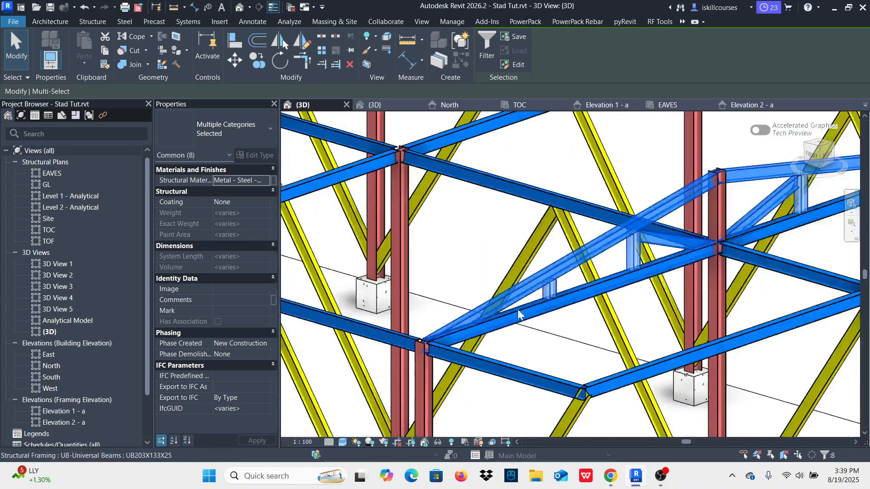
scroll(518, 313, down, 5)
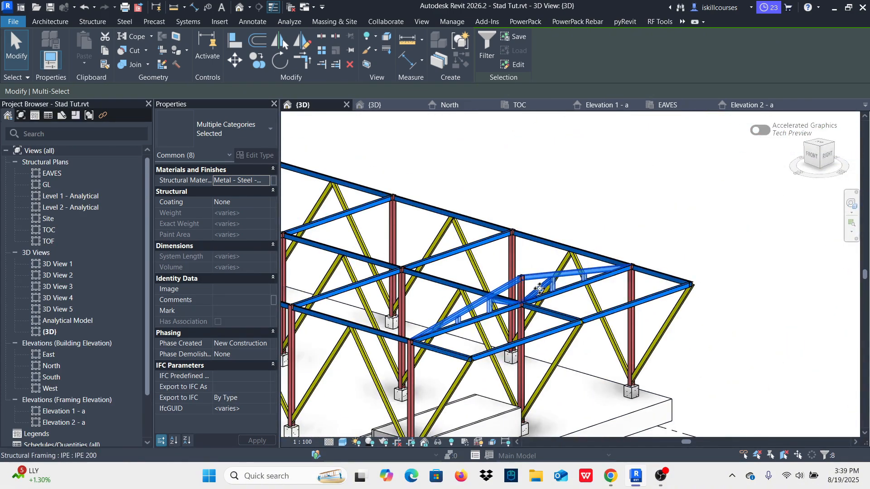
click(521, 108)
scroll(588, 226, down, 5)
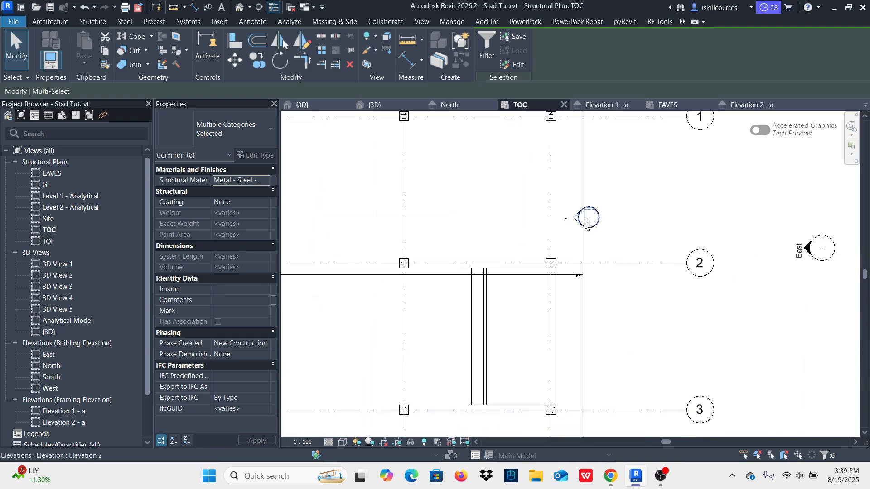
scroll(577, 201, up, 3)
scroll(577, 201, up, 1)
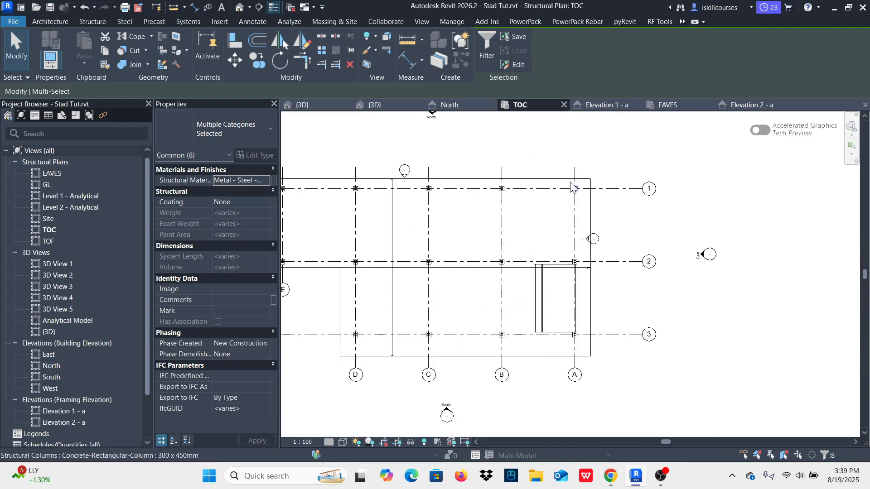
click(257, 58)
scroll(629, 293, down, 3)
scroll(629, 292, up, 5)
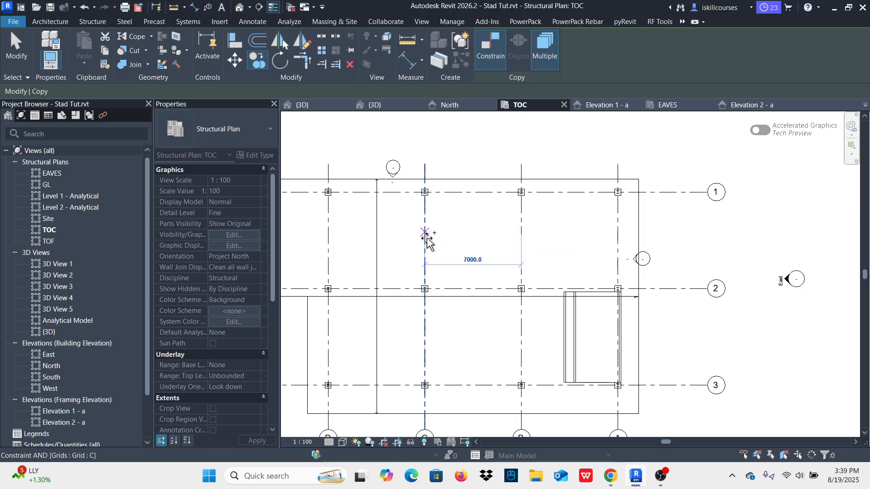
scroll(508, 240, down, 3)
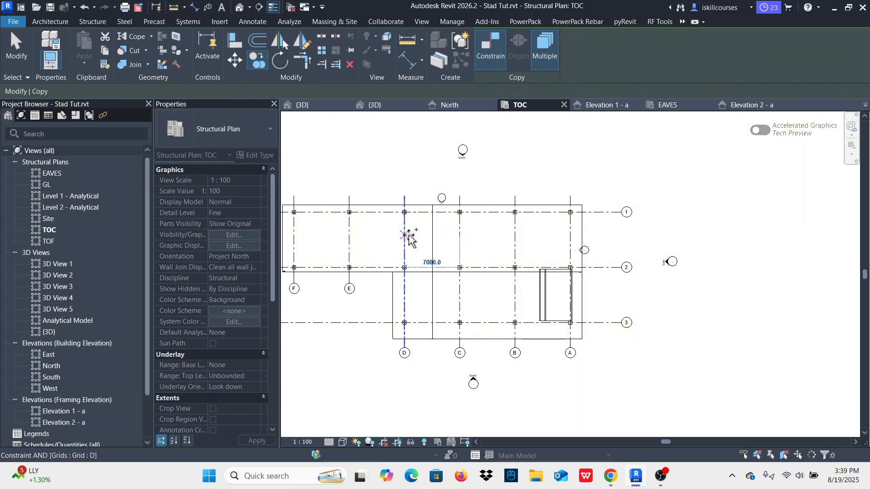
scroll(426, 244, down, 2)
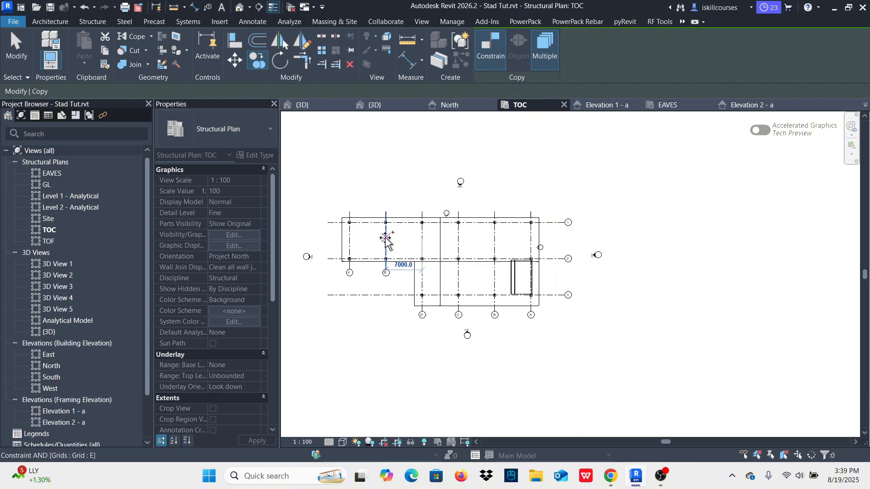
scroll(366, 239, up, 2)
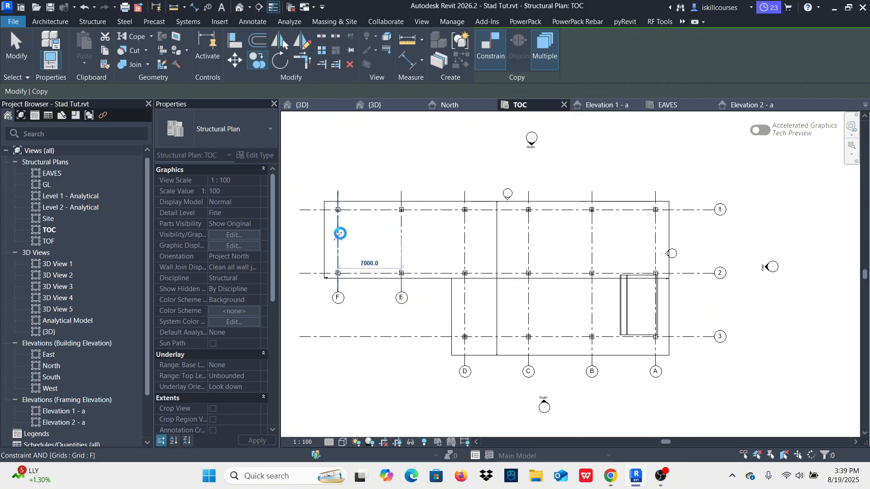
click(400, 188)
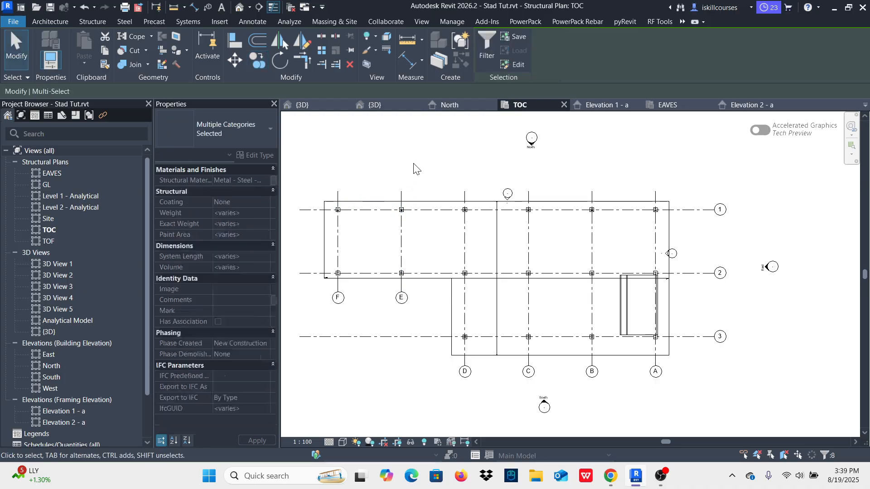
click(320, 132)
Step: Examine the copied roof frames in the 3D view, especially where the rafters meet above the grid 2 columns
click(302, 106)
scroll(455, 219, down, 5)
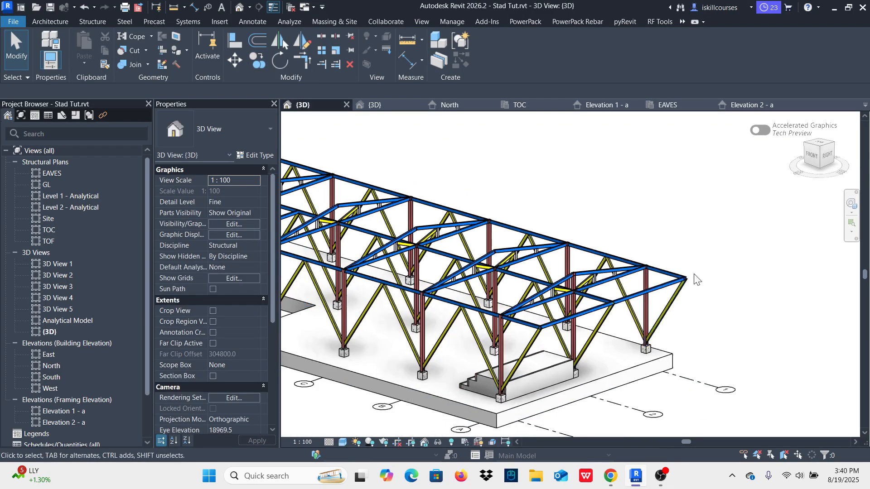
scroll(455, 219, up, 5)
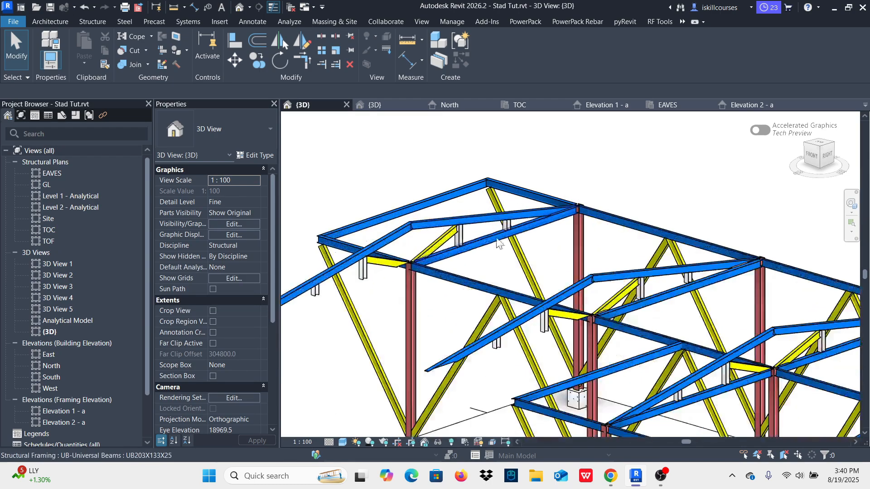
scroll(676, 206, down, 5)
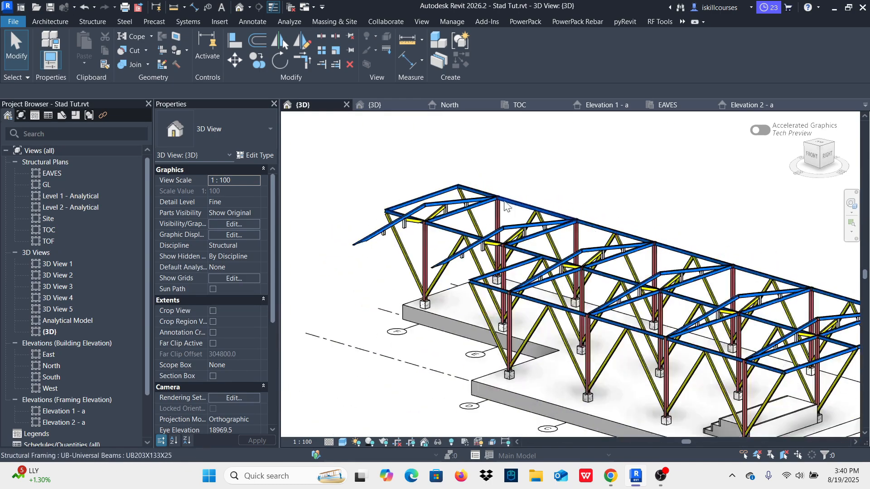
mouse_move(675, 206)
shift+middle_down()
mouse_move(666, 156)
mouse_move(678, 161)
mouse_move(690, 201)
mouse_move(674, 192)
mouse_move(678, 210)
shift+middle_up()
scroll(732, 271, up, 4)
scroll(623, 249, down, 2)
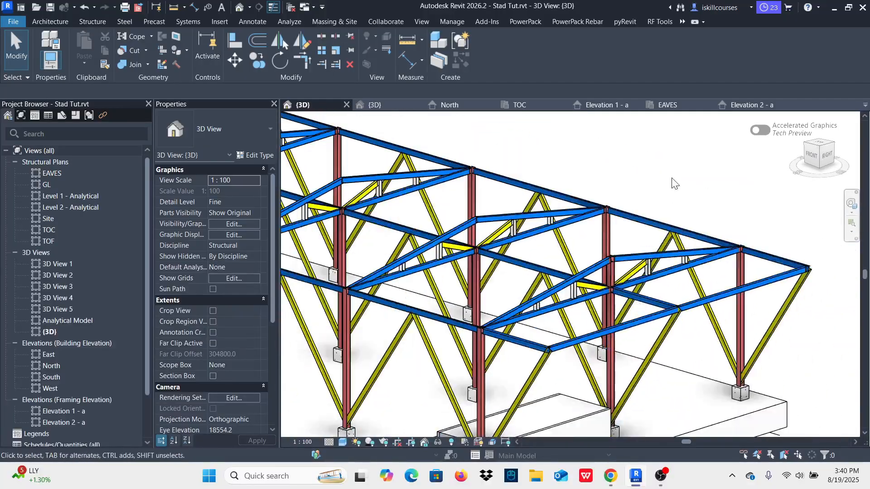
shift+middle_drag(623, 249, 642, 228)
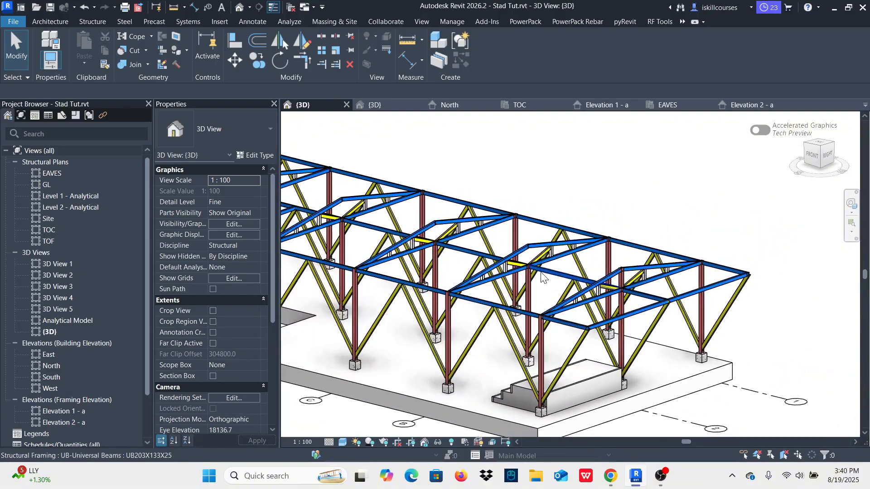
scroll(543, 277, up, 3)
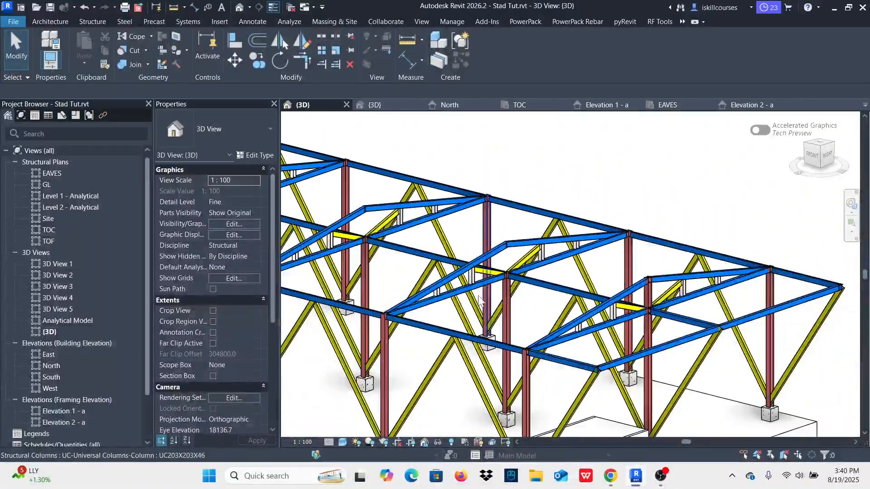
scroll(521, 270, up, 3)
scroll(496, 211, down, 2)
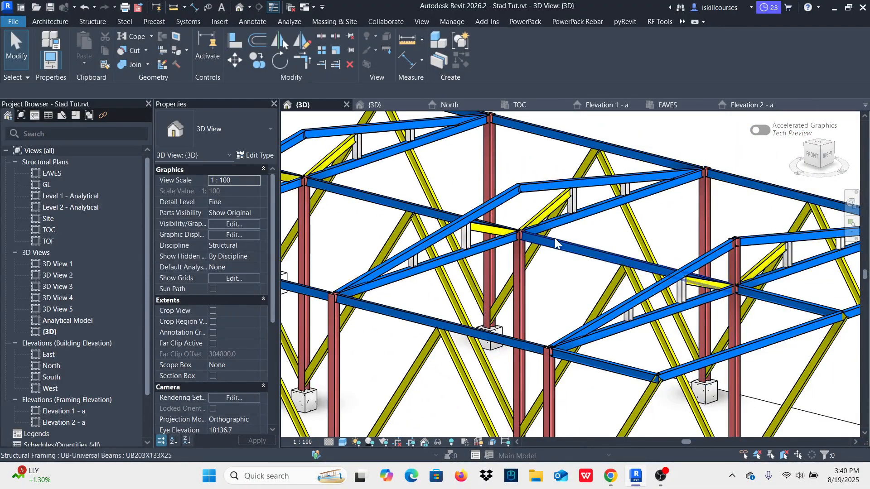
Step: Set the top offset of the five UC203X203X46 columns on grid 2 at grids B to F to 1200 mm
scroll(516, 249, up, 4)
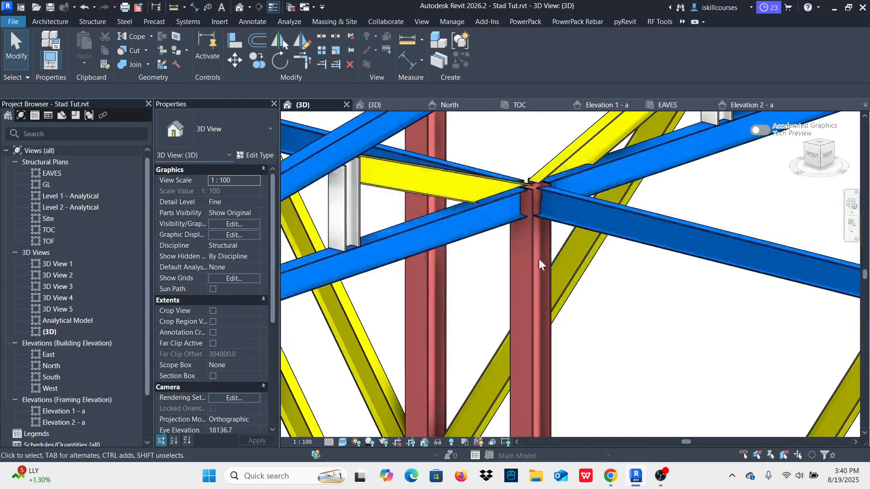
click(533, 274)
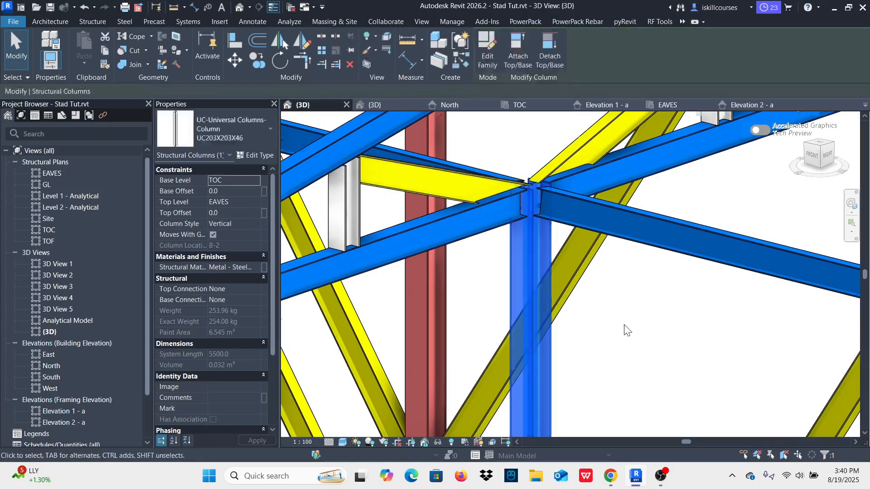
scroll(625, 330, down, 5)
scroll(468, 288, up, 3)
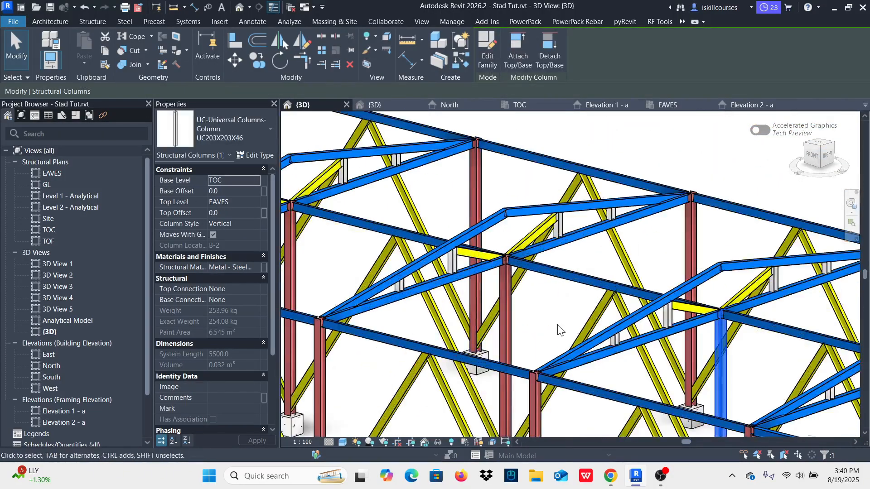
ctrl+click(506, 333)
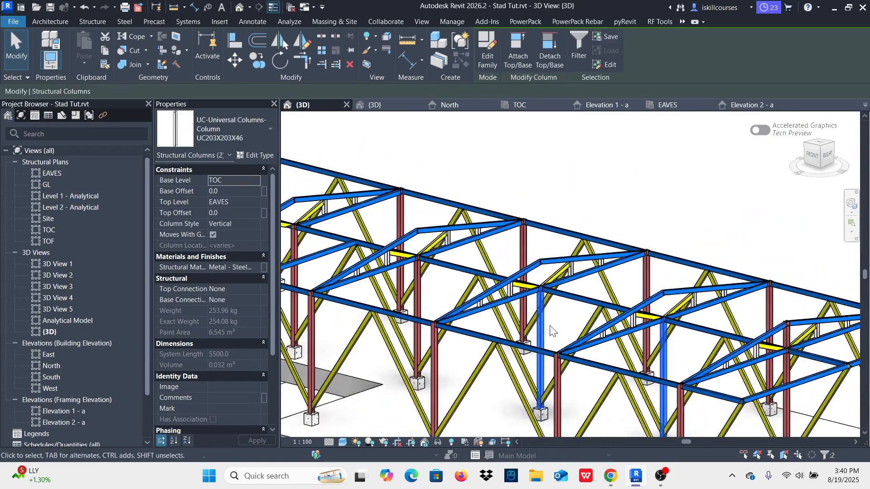
scroll(507, 333, down, 3)
scroll(473, 327, up, 3)
ctrl+click(431, 312)
scroll(470, 310, down, 3)
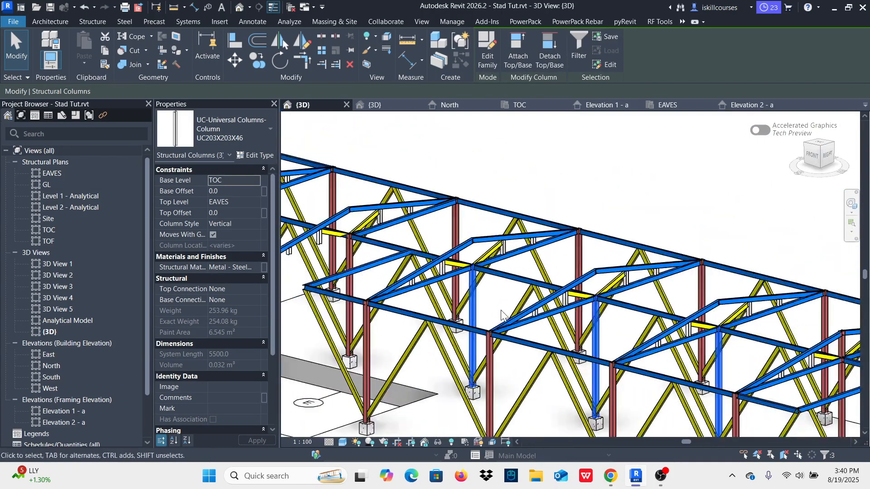
scroll(471, 299, up, 5)
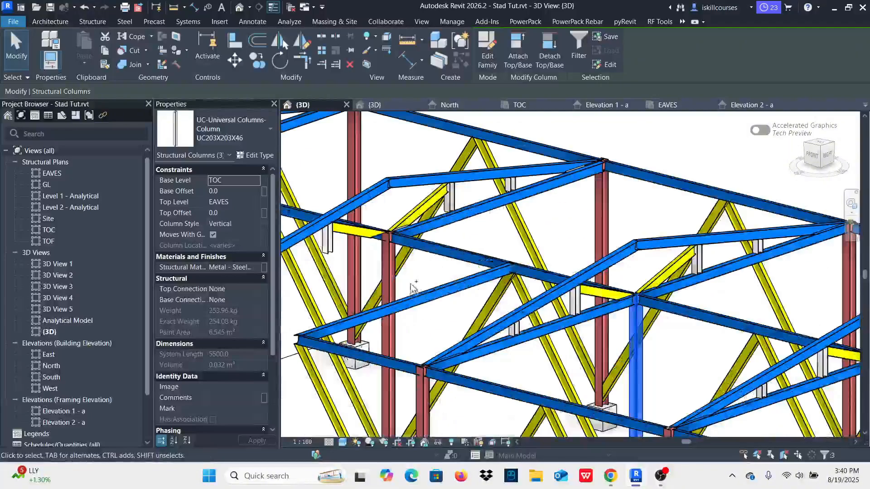
ctrl+click(392, 292)
scroll(389, 290, down, 4)
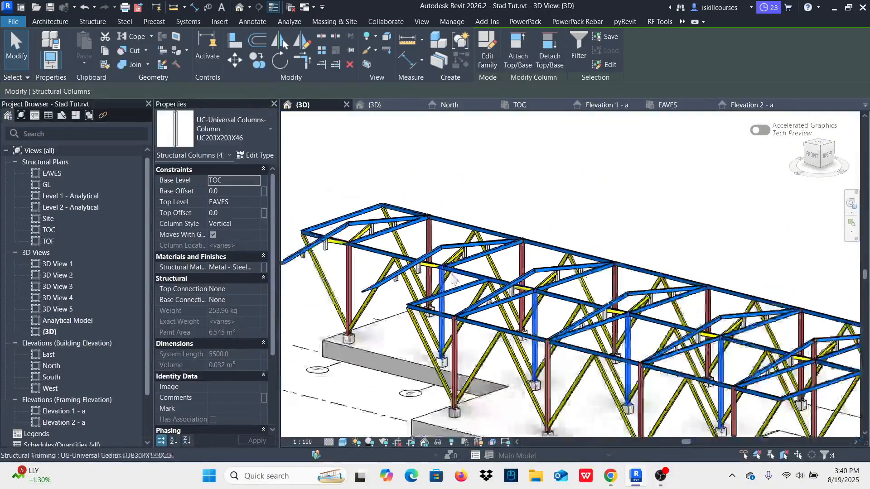
scroll(358, 263, up, 3)
scroll(385, 274, down, 2)
scroll(414, 285, up, 3)
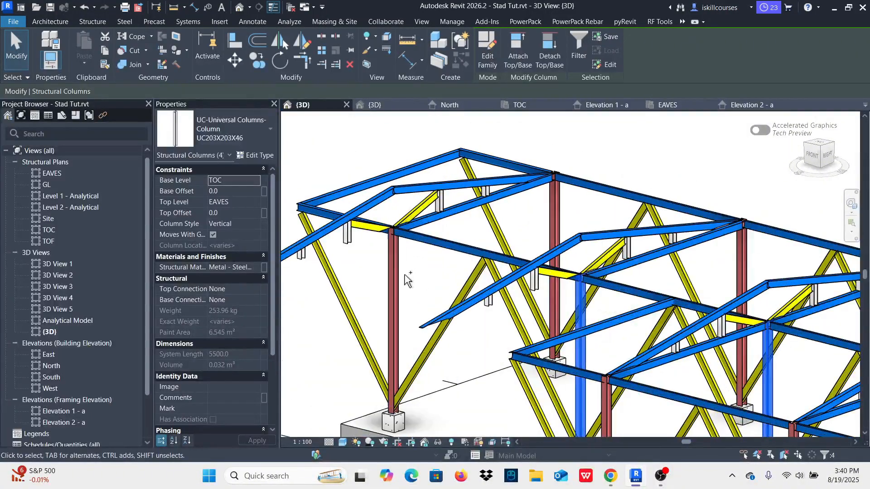
ctrl+click(394, 279)
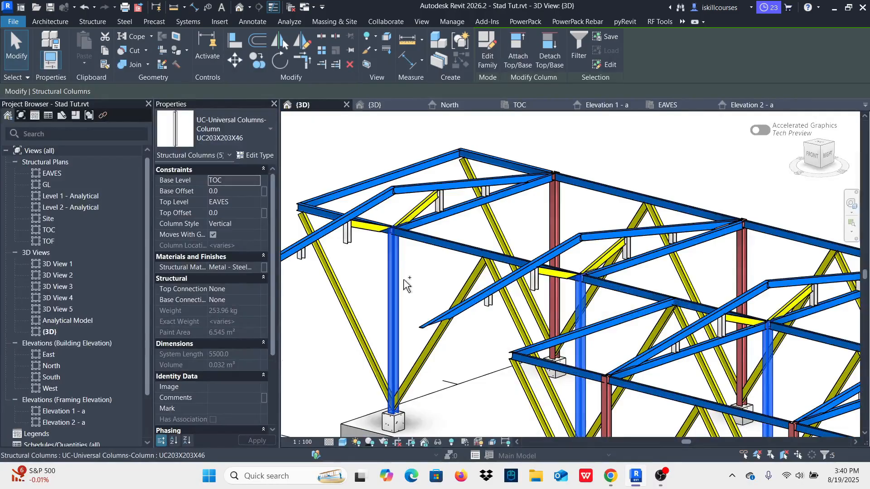
click(231, 213)
text(120)
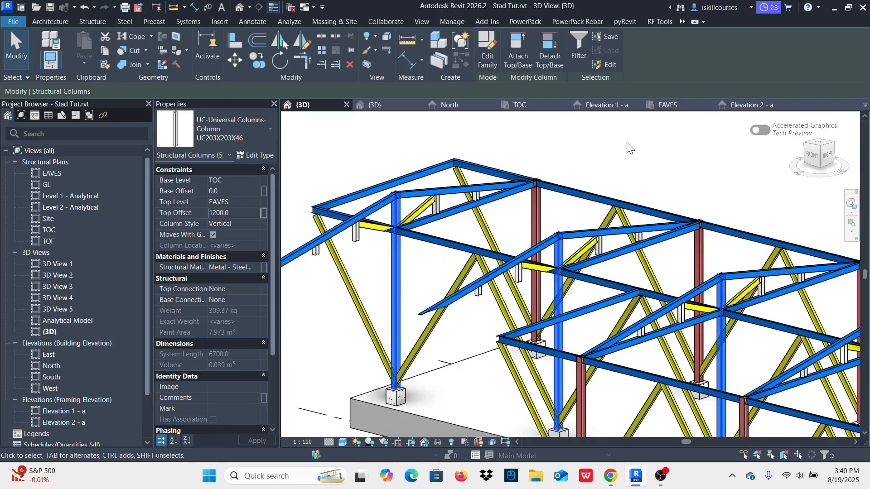
click(628, 147)
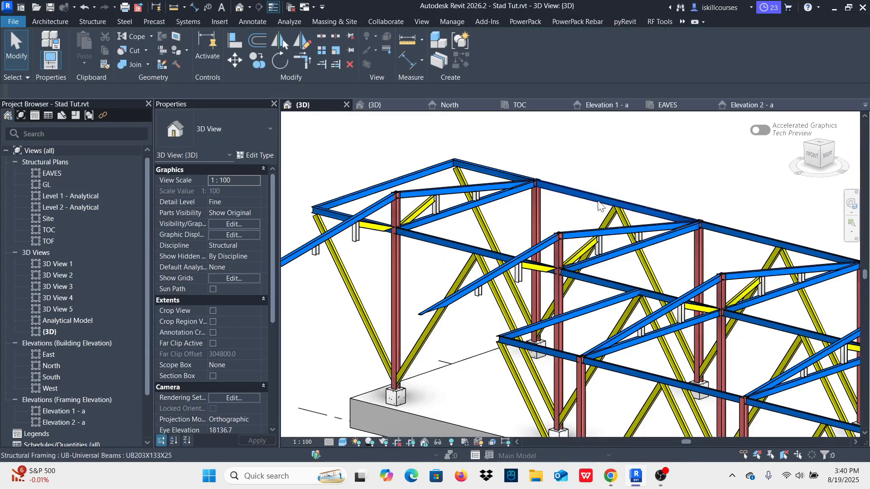
Step: Delete the two UB203X133X25 sloping rafters on grids E and F that overhang the side of grid 2 without a lower beam
scroll(557, 233, up, 3)
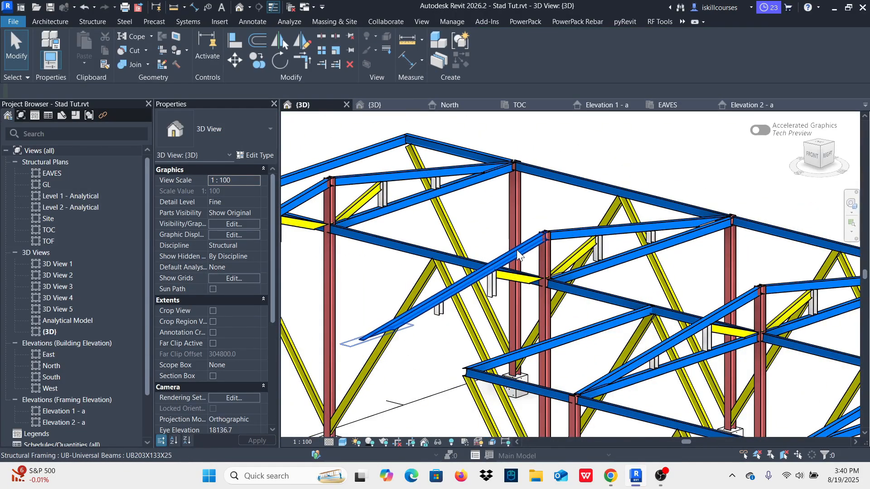
scroll(528, 267, up, 1)
scroll(529, 267, up, 2)
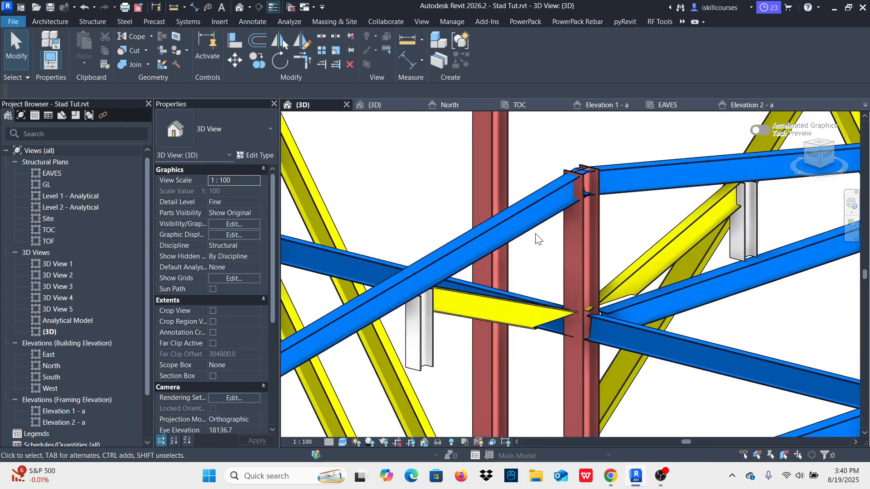
click(521, 230)
click(349, 64)
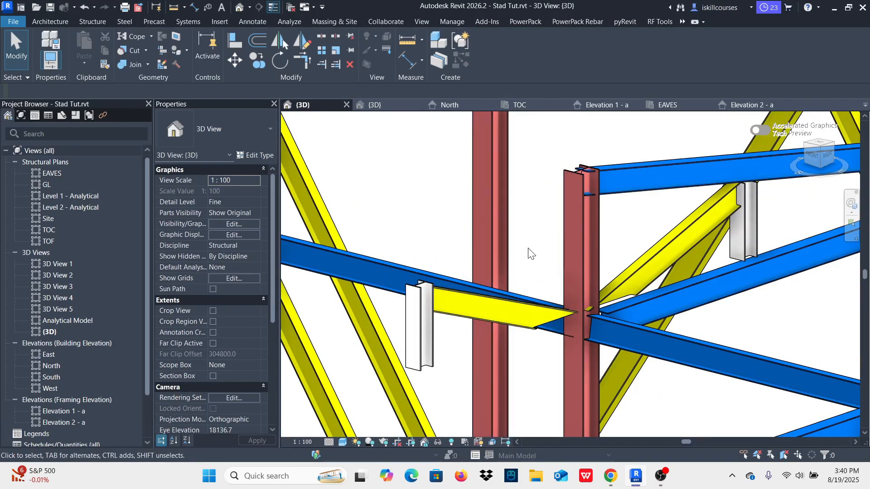
scroll(583, 257, down, 3)
scroll(330, 252, up, 2)
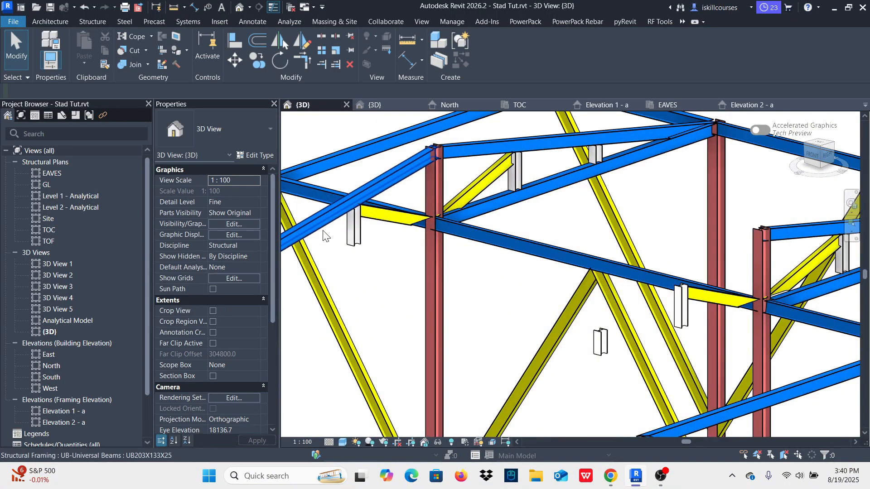
click(354, 225)
key(Escape)
scroll(419, 203, down, 3)
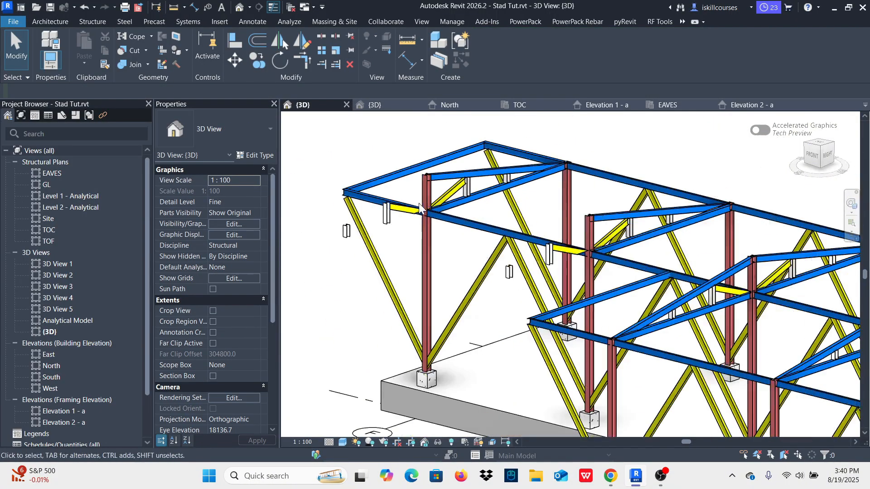
Step: Delete the four UC152X152X37 short columns left floating on grids E and F beside grid 2
scroll(376, 239, up, 3)
click(406, 217)
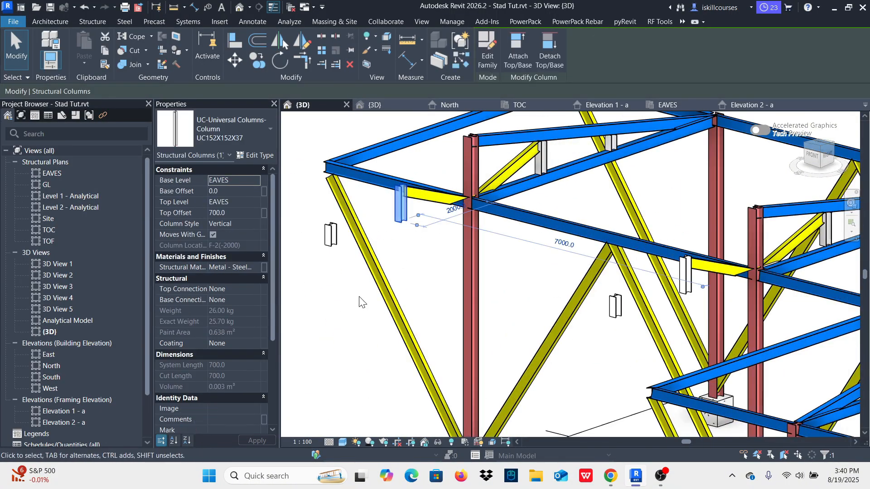
ctrl+click(332, 240)
ctrl+click(616, 305)
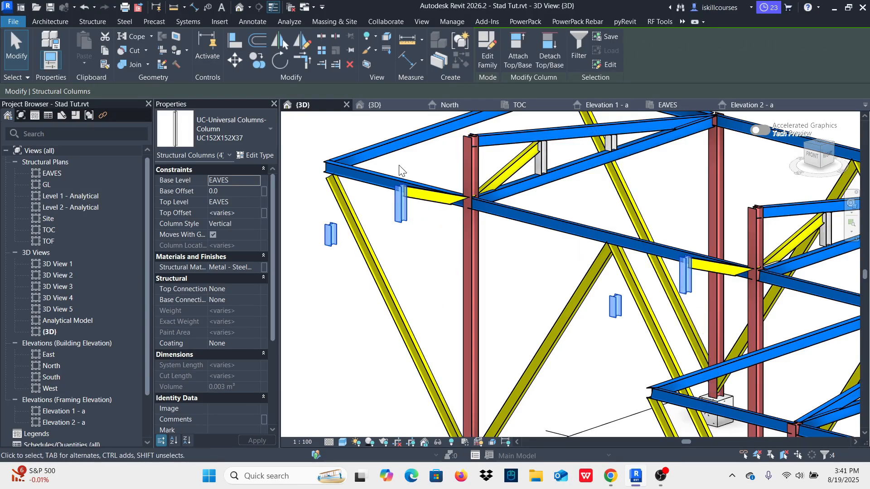
click(349, 68)
scroll(450, 268, down, 5)
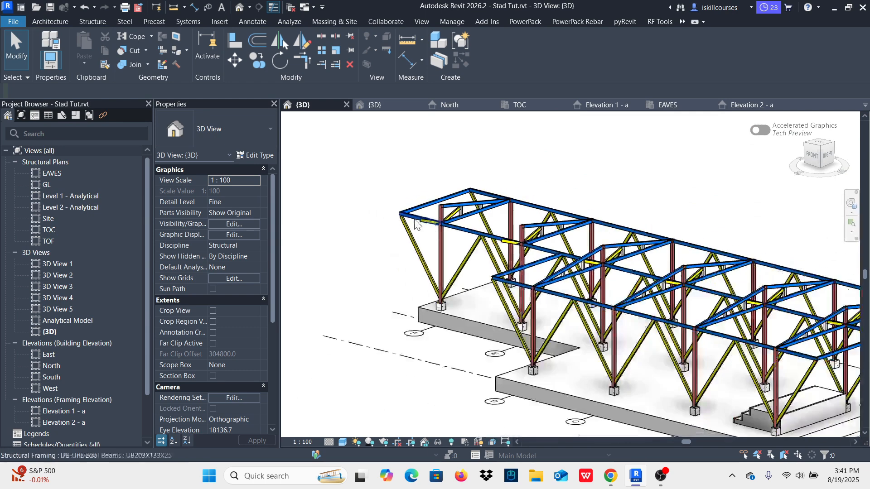
Step: Delete the two inclined IPE 200 members left on the unsupported side of the grid 2 columns at grids E and F
scroll(450, 267, up, 6)
click(451, 241)
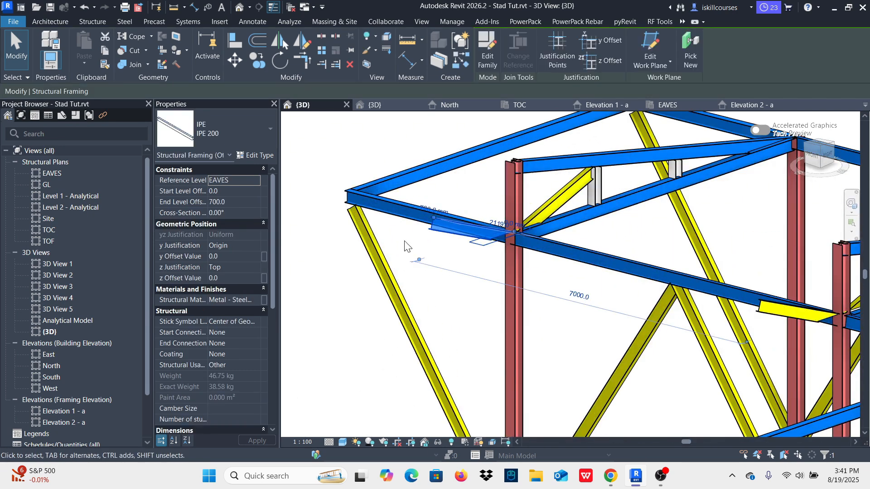
click(350, 64)
click(774, 324)
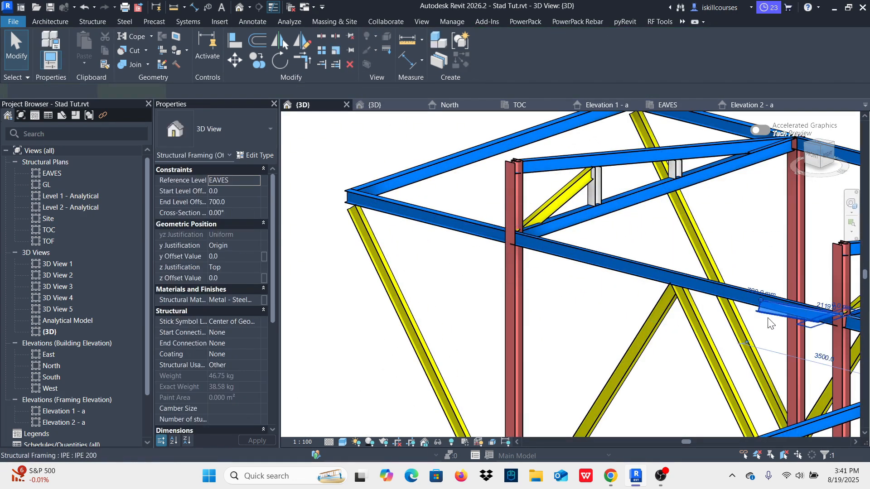
click(350, 64)
scroll(464, 206, down, 5)
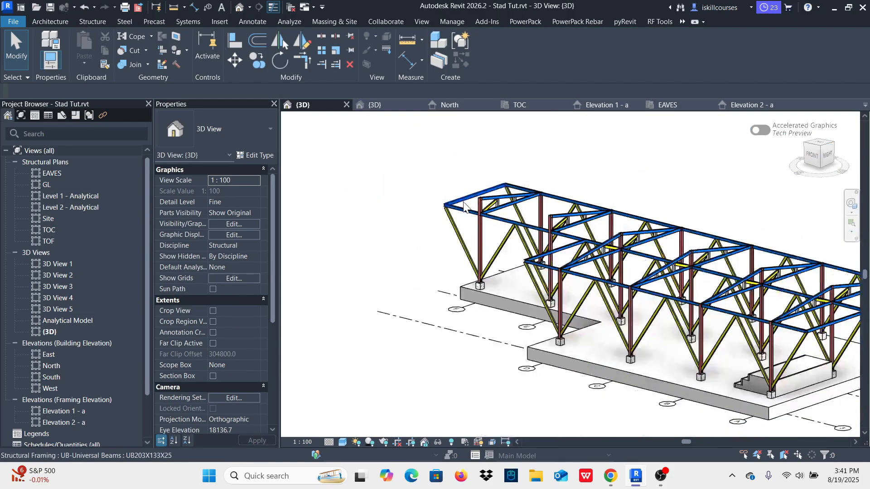
Step: Examine the cleaned-up stand frame in 3D from several angles, including the overhanging end at grid A
mouse_move(424, 257)
shift+middle_down()
mouse_move(556, 278)
mouse_move(549, 258)
mouse_move(440, 325)
mouse_move(371, 297)
mouse_move(418, 252)
shift+middle_up()
scroll(555, 277, down, 4)
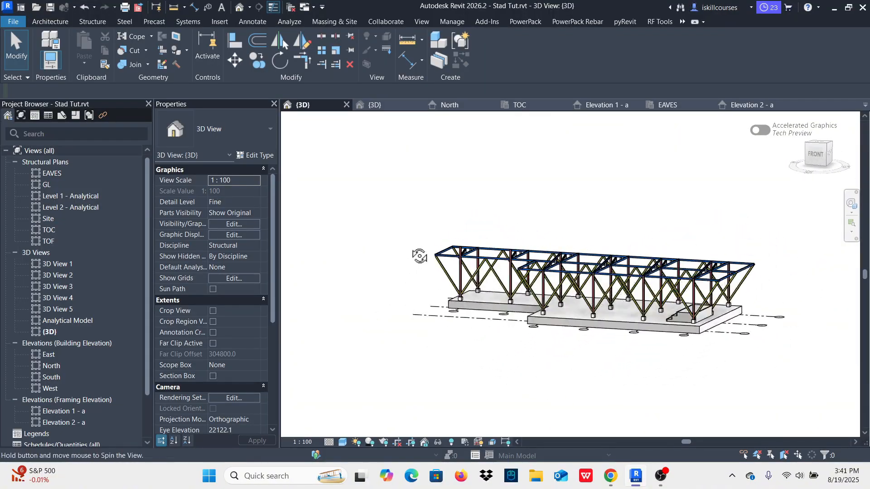
scroll(728, 276, up, 4)
scroll(728, 277, up, 3)
shift+middle_drag(728, 277, 722, 236)
scroll(710, 306, down, 3)
scroll(655, 261, up, 4)
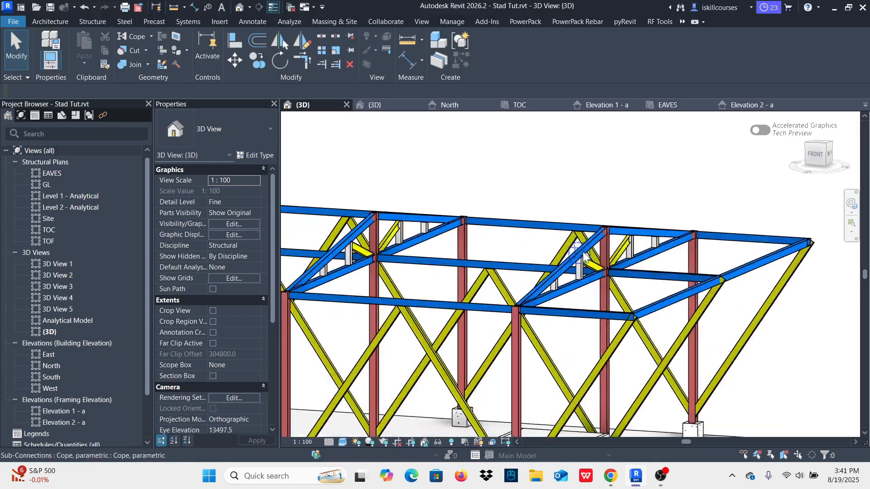
scroll(654, 261, up, 2)
scroll(659, 248, down, 4)
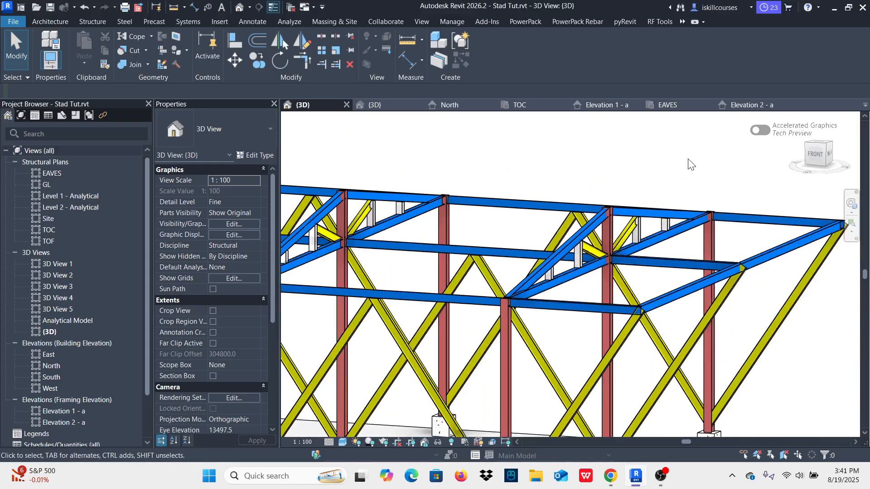
scroll(645, 294, down, 2)
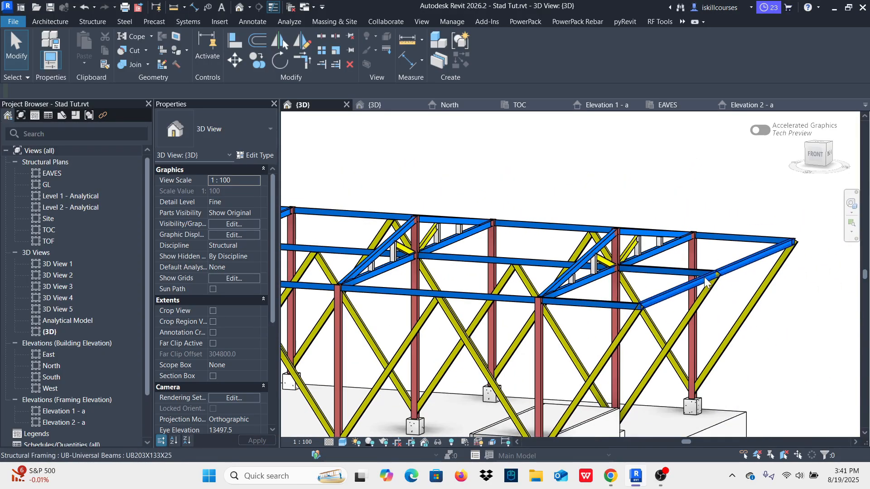
scroll(700, 272, up, 4)
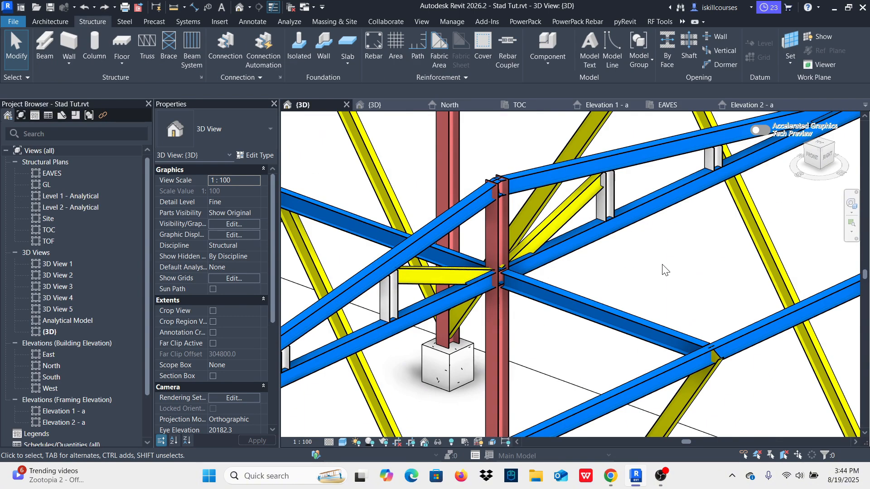
click(495, 221)
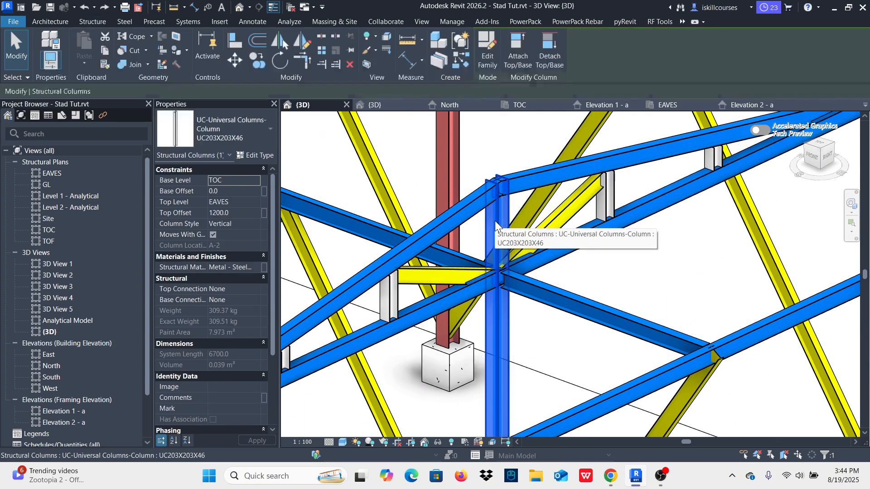
key(c)
key(s)
scroll(495, 221, down, 2)
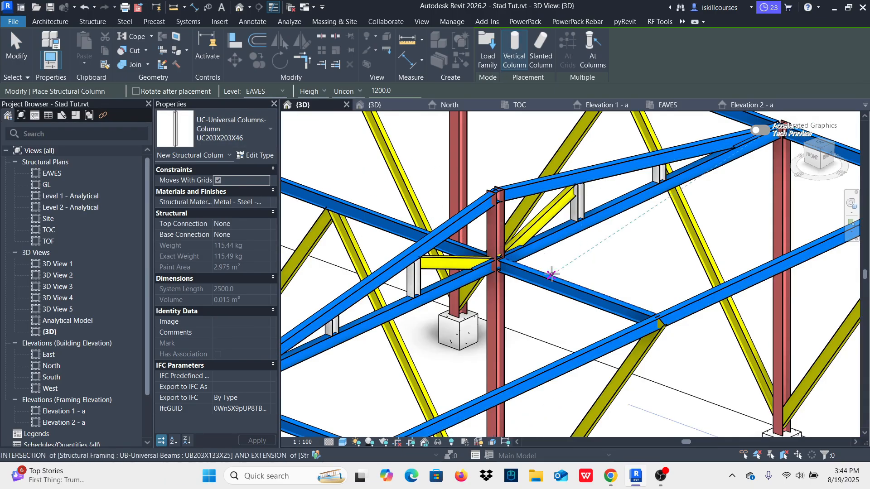
scroll(508, 238, up, 4)
scroll(508, 238, down, 3)
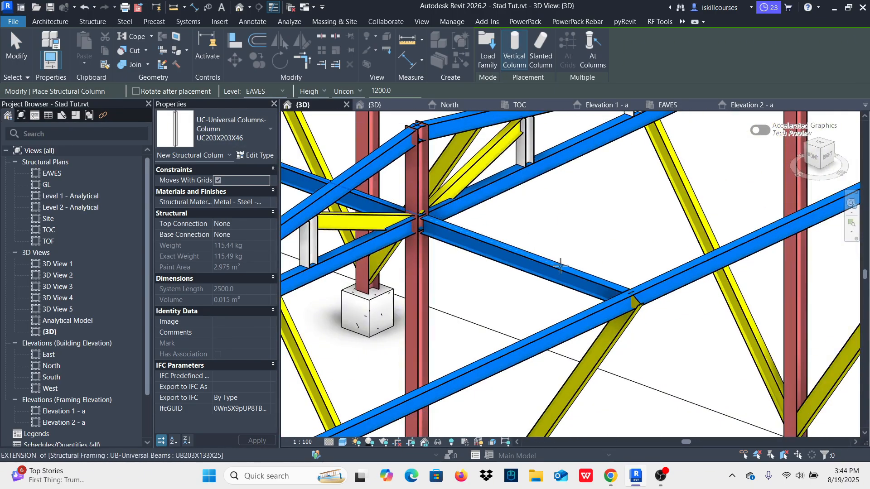
scroll(562, 268, up, 4)
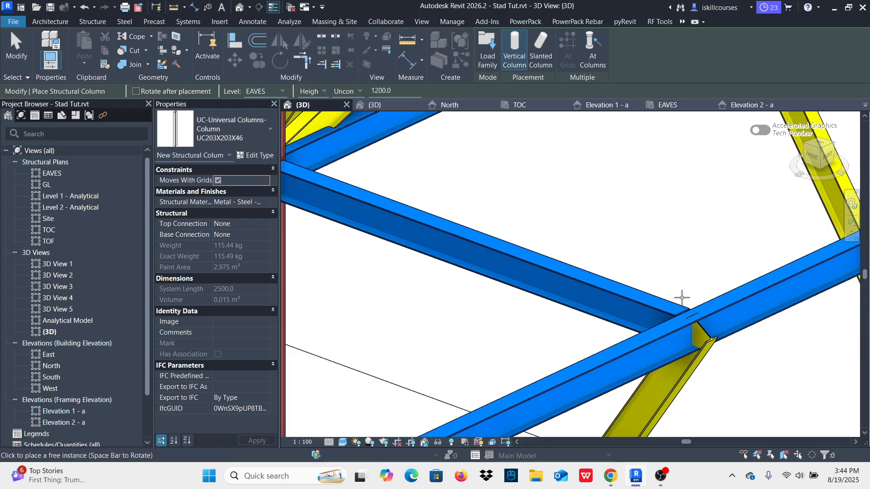
scroll(681, 297, down, 3)
key(Escape)
key(Escape)
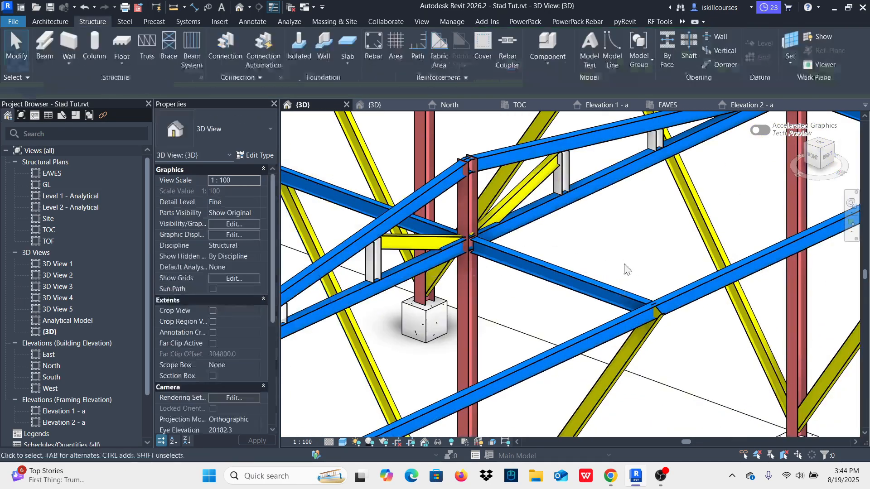
Step: Change the 203x133X25 UB filter's solid surface pattern colour to Green in the 3D view's visibility overrides
scroll(613, 301, up, 3)
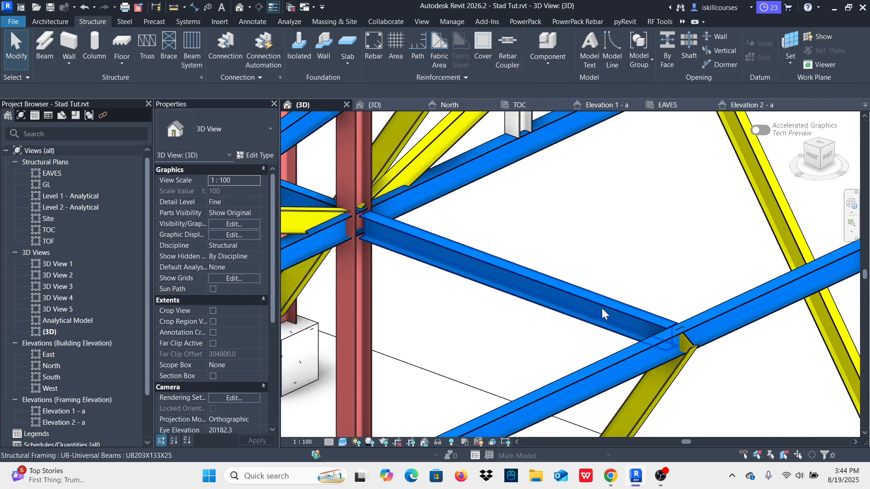
key(g)
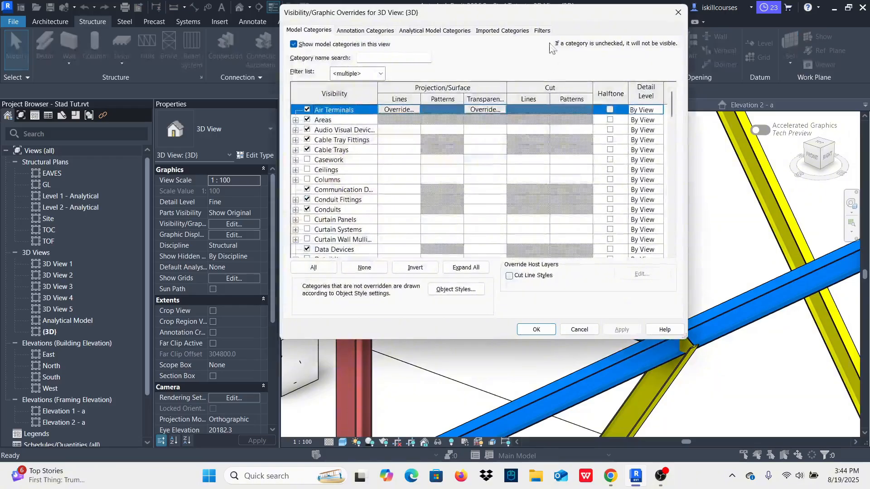
click(543, 31)
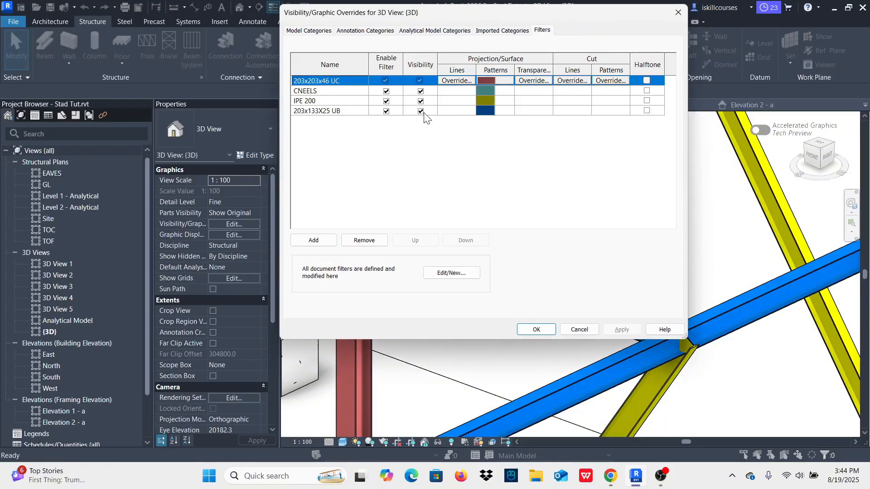
click(488, 113)
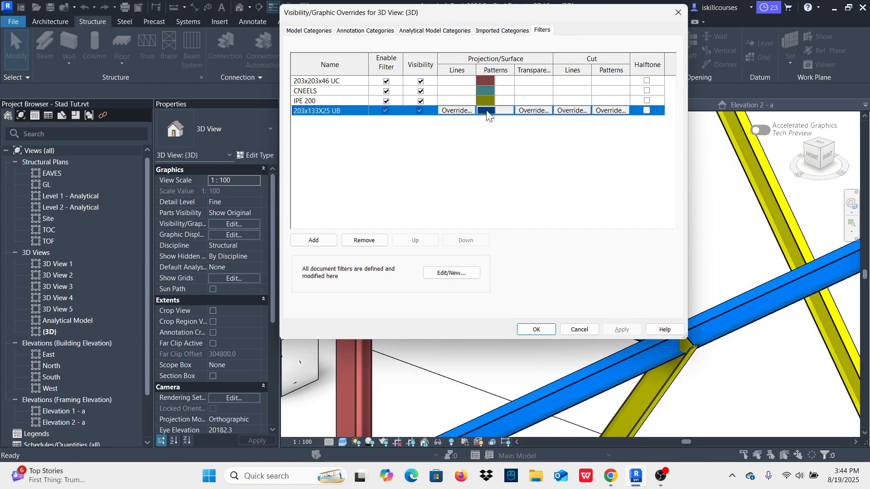
click(486, 111)
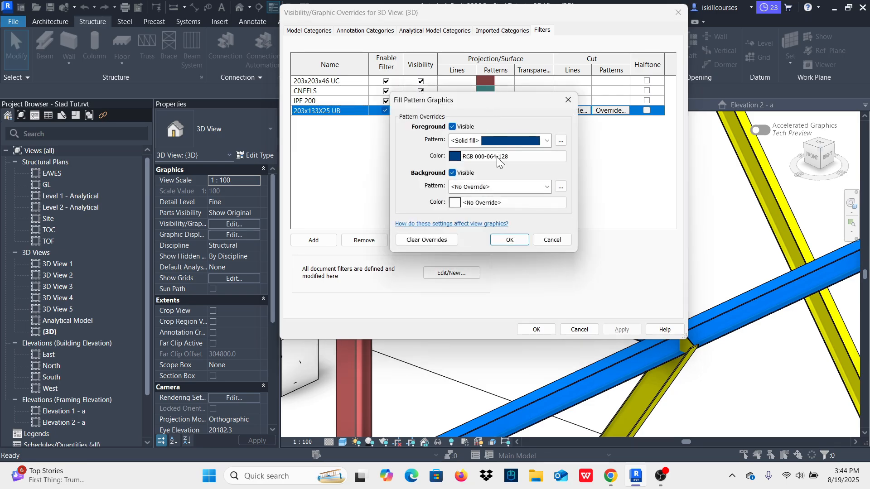
click(456, 157)
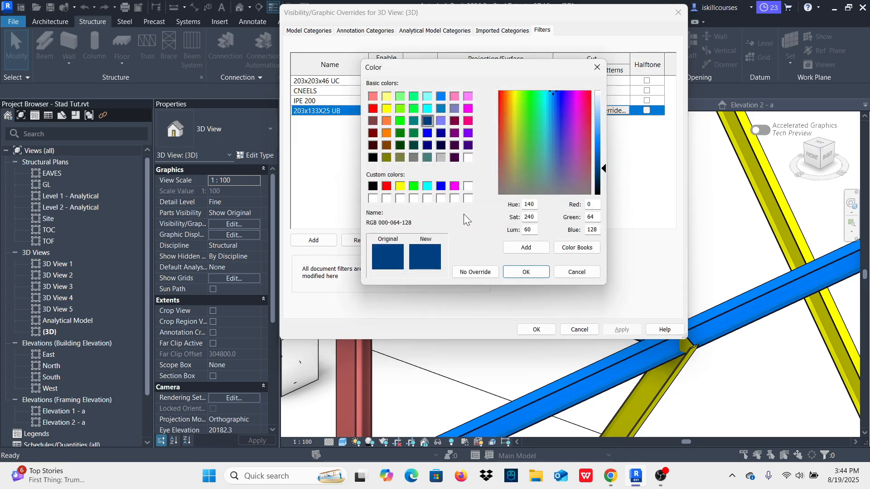
click(414, 186)
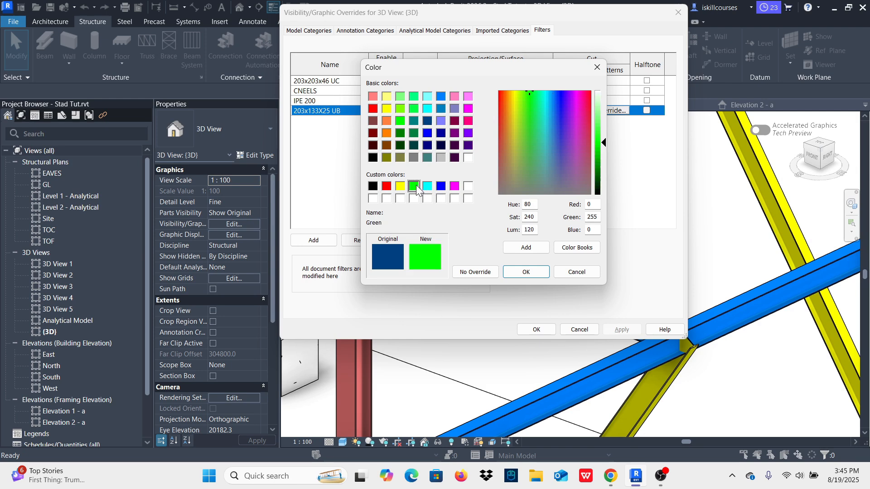
click(524, 272)
click(509, 240)
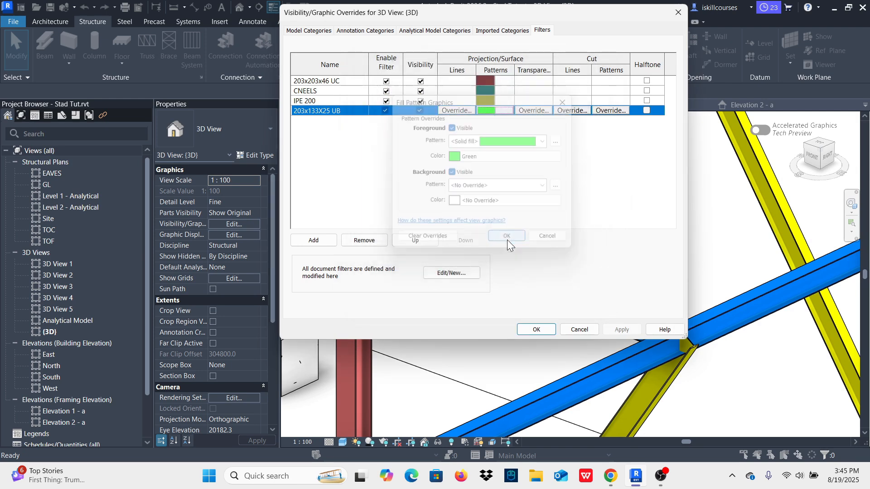
click(622, 331)
click(536, 329)
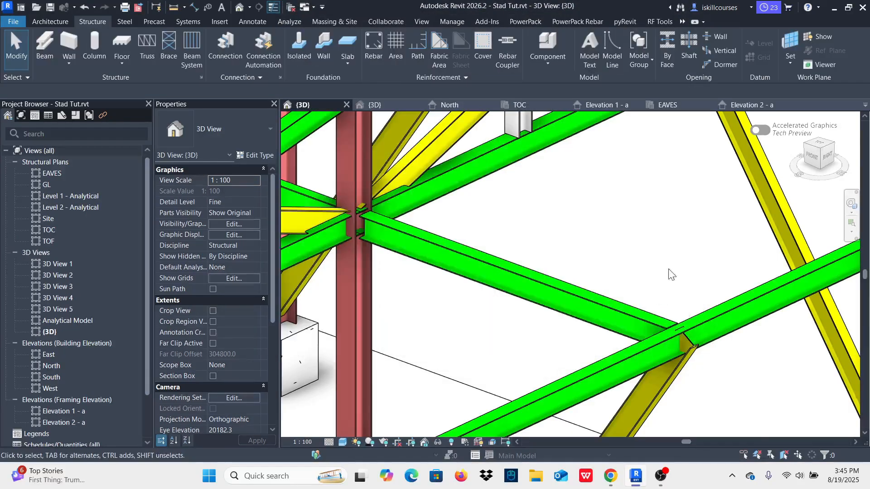
Step: Place a 1200 mm UC203X203X46 column from EAVES where the grid 2 beam meets the overhanging end beam beyond grid A
scroll(676, 335, down, 5)
scroll(666, 327, up, 5)
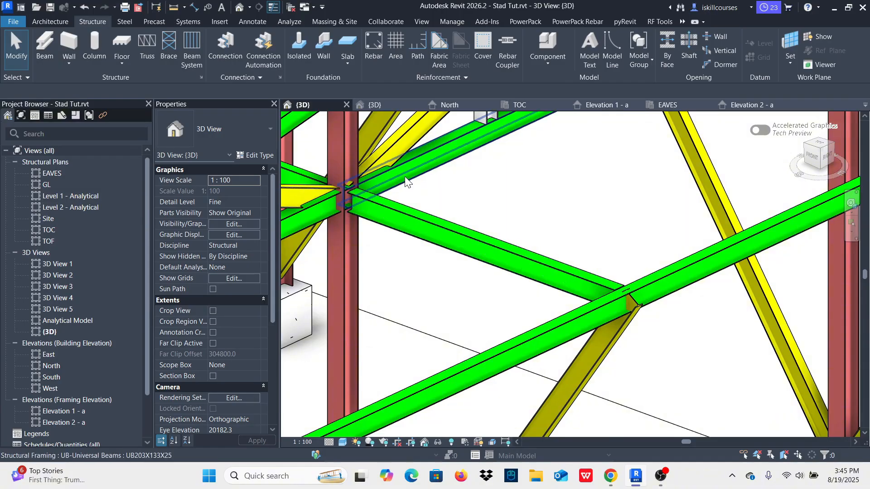
click(342, 267)
key(c)
key(l)
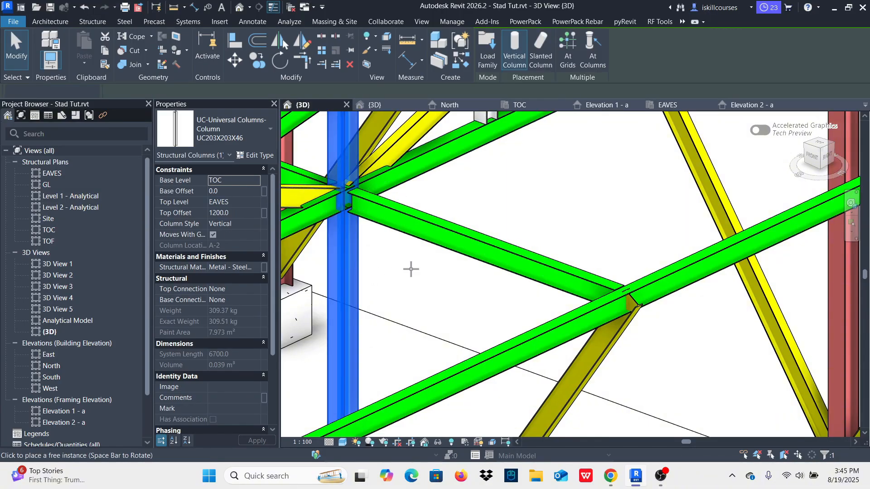
scroll(454, 224, up, 5)
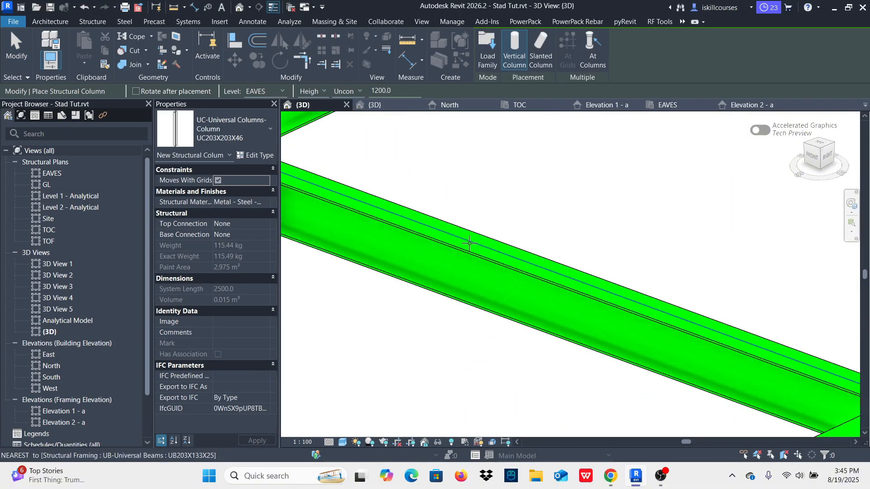
scroll(470, 243, down, 2)
scroll(603, 281, up, 3)
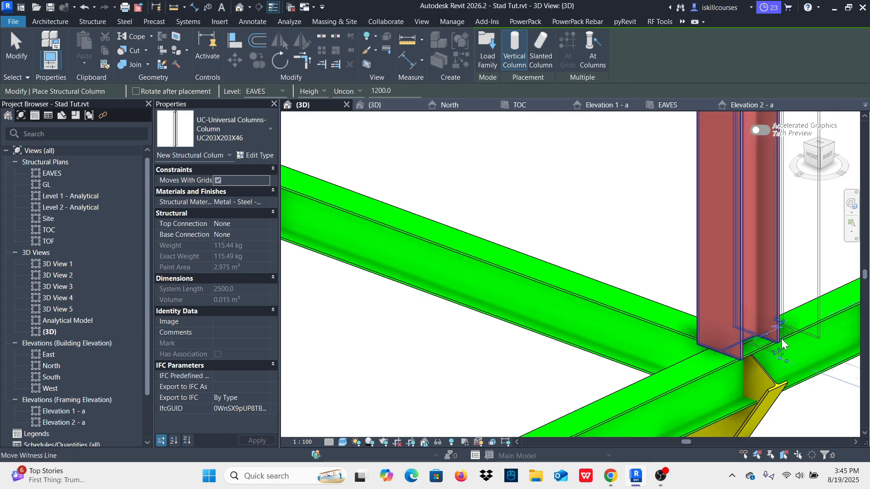
scroll(681, 338, down, 5)
scroll(681, 338, down, 3)
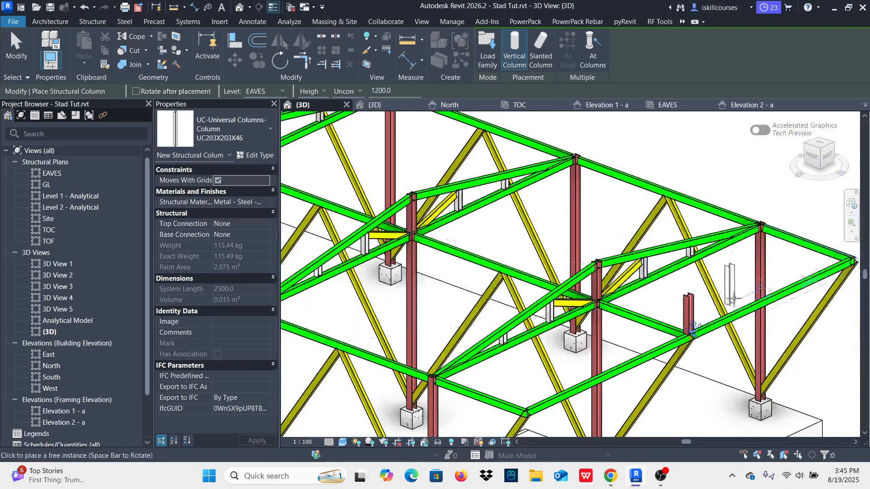
Step: Place a 1200 mm UC203X203X46 column from EAVES where the grid 2 beam meets the end beam between grids D and E
key(Escape)
scroll(683, 319, up, 4)
scroll(705, 308, down, 6)
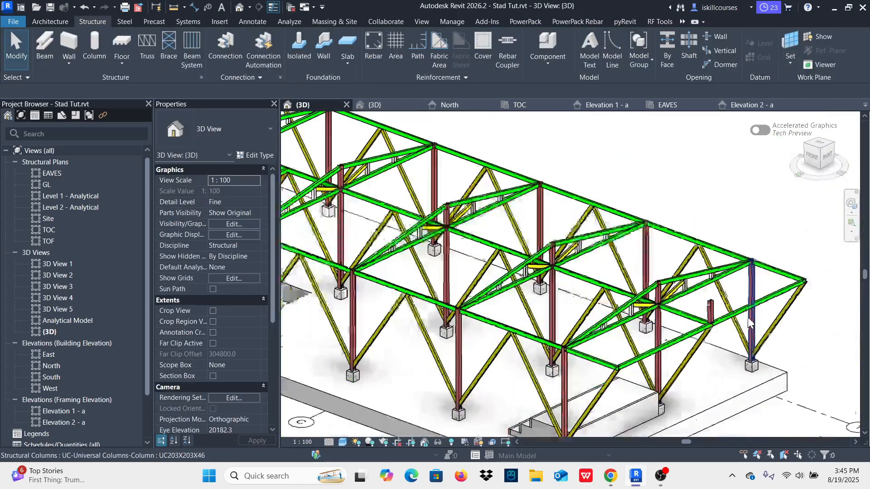
scroll(490, 244, up, 3)
scroll(491, 245, up, 6)
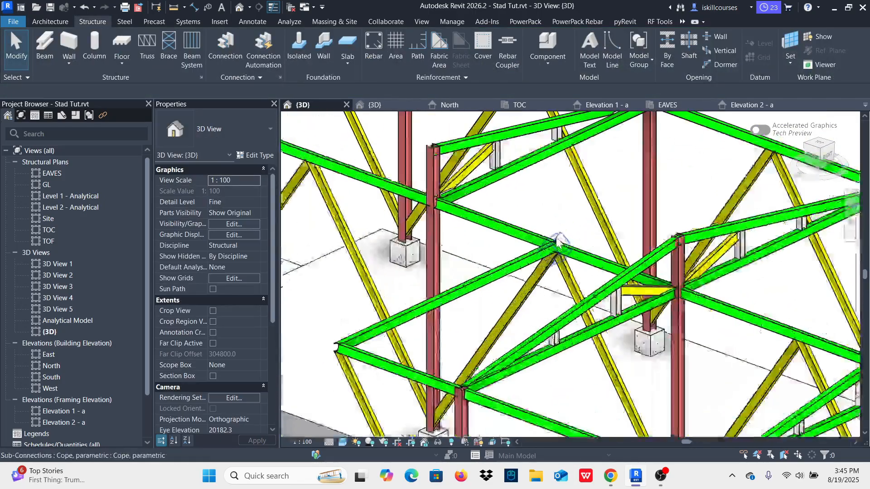
scroll(487, 211, down, 2)
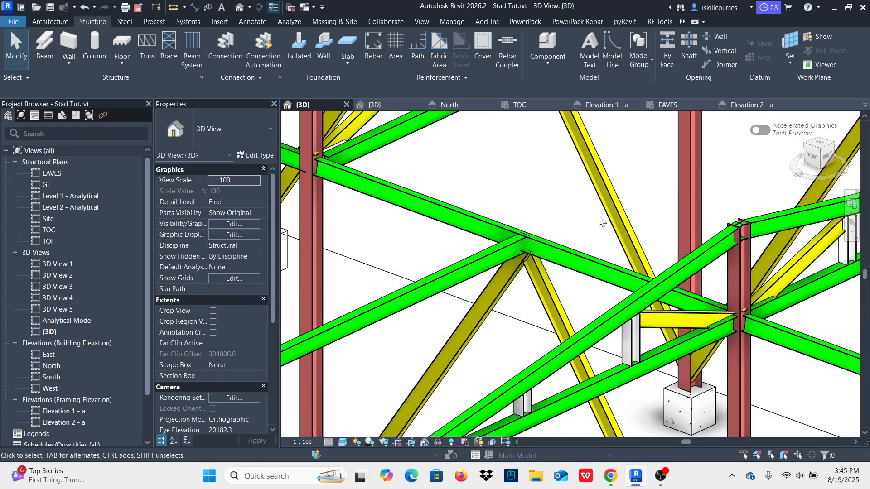
key(c)
key(l)
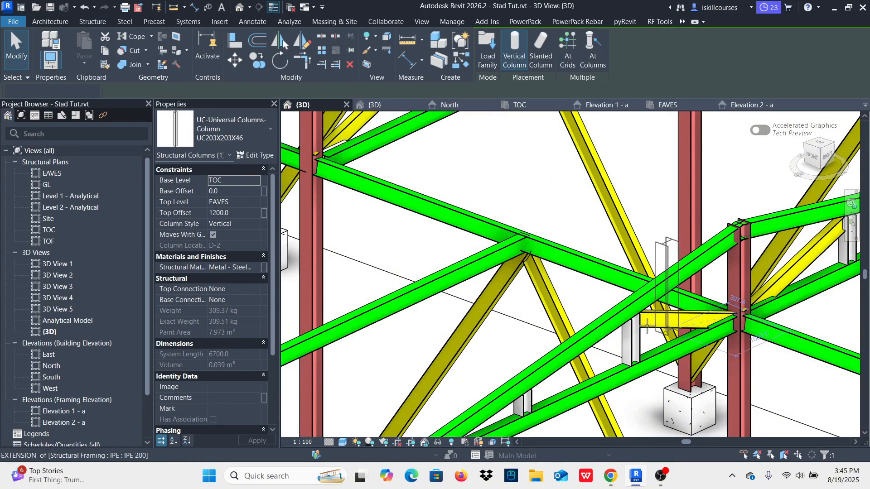
scroll(594, 260, up, 5)
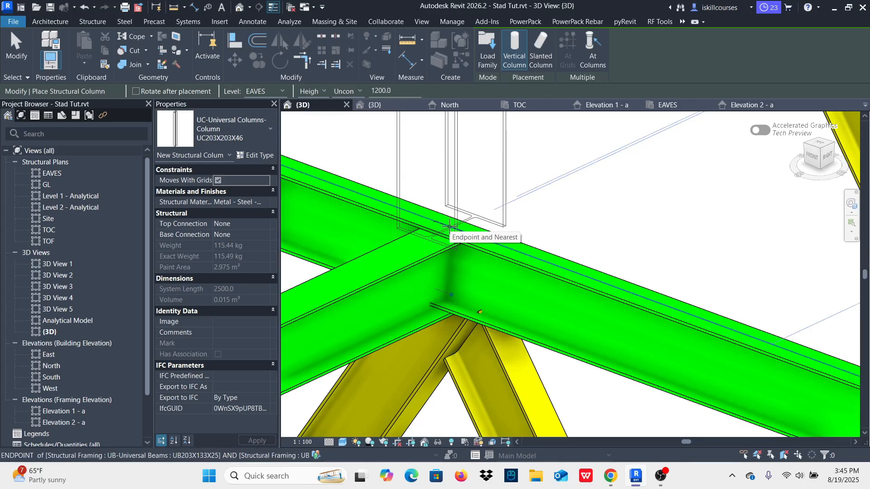
click(450, 226)
scroll(552, 284, down, 3)
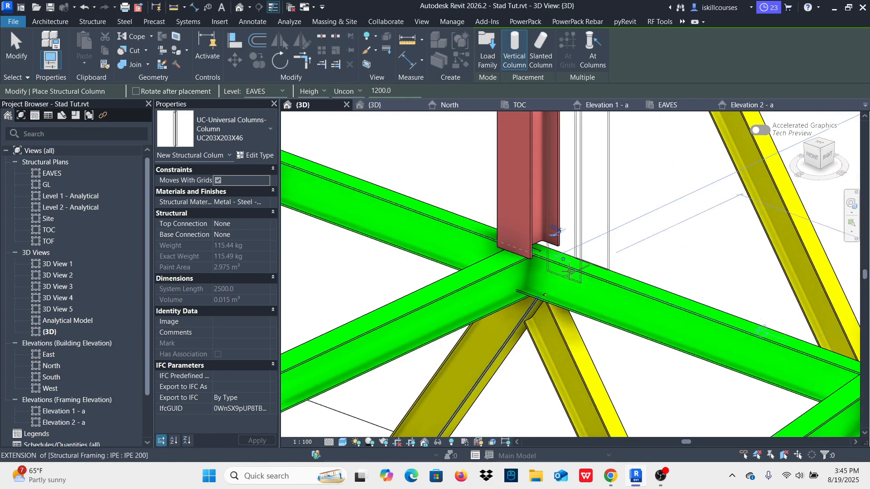
Step: Place a 1200 mm UC203X203X46 column from EAVES at the overhanging end of the grid 2 beam beyond grid F
scroll(552, 285, down, 6)
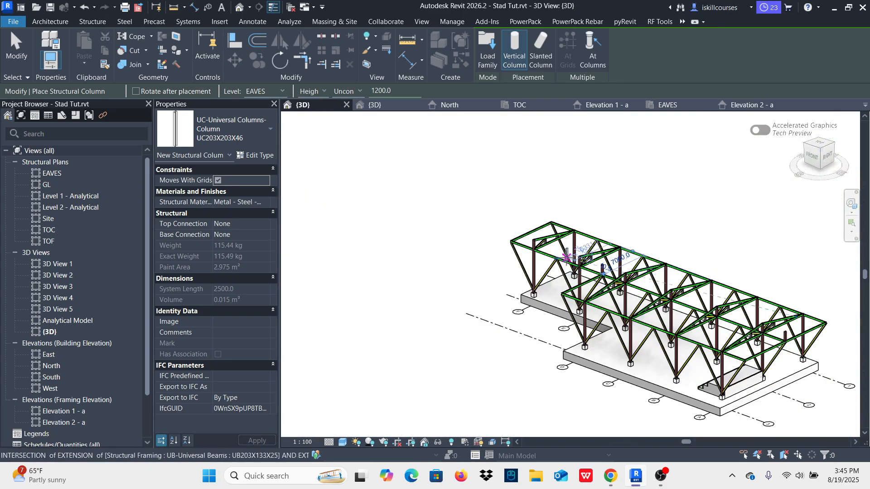
scroll(531, 238, up, 6)
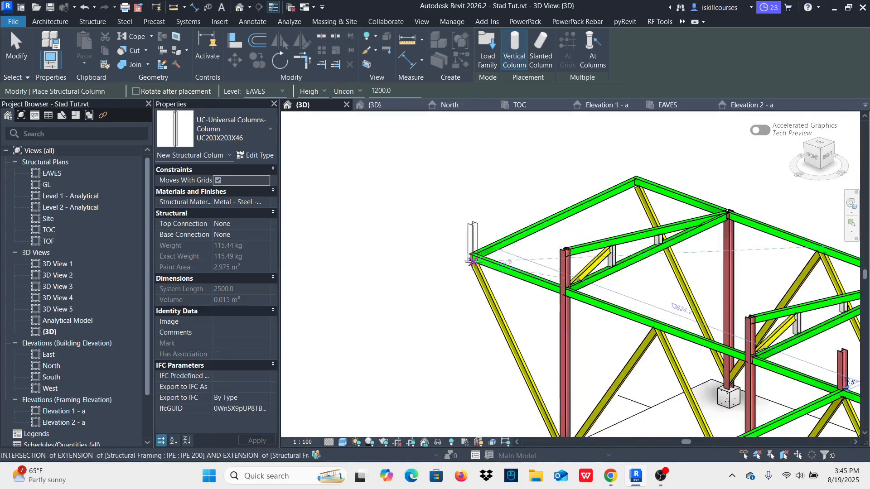
scroll(465, 254, up, 5)
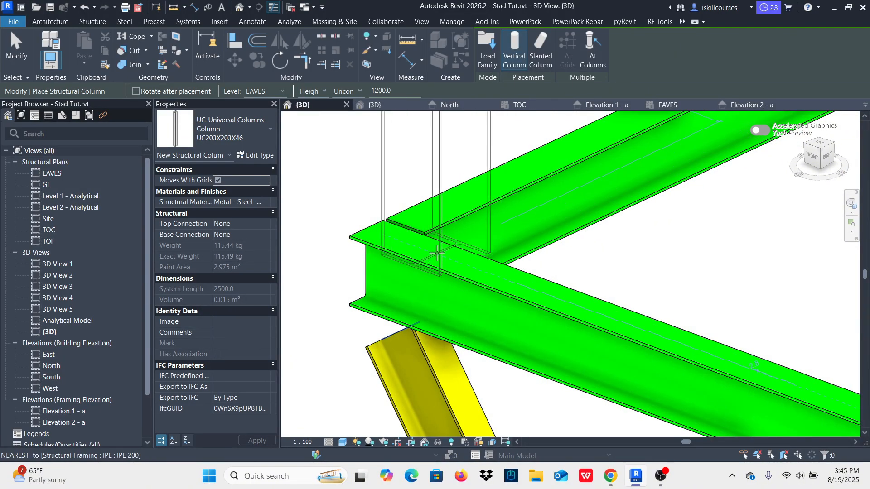
click(401, 240)
scroll(499, 245, down, 3)
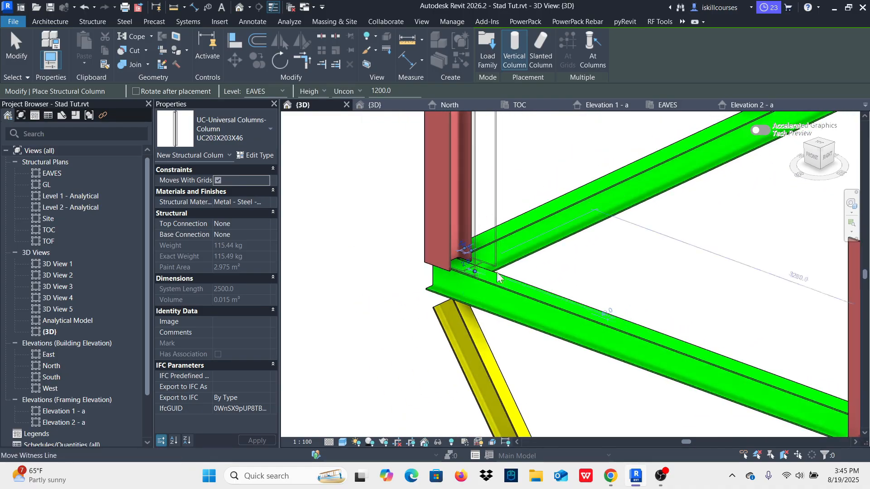
key(Escape)
scroll(566, 290, down, 5)
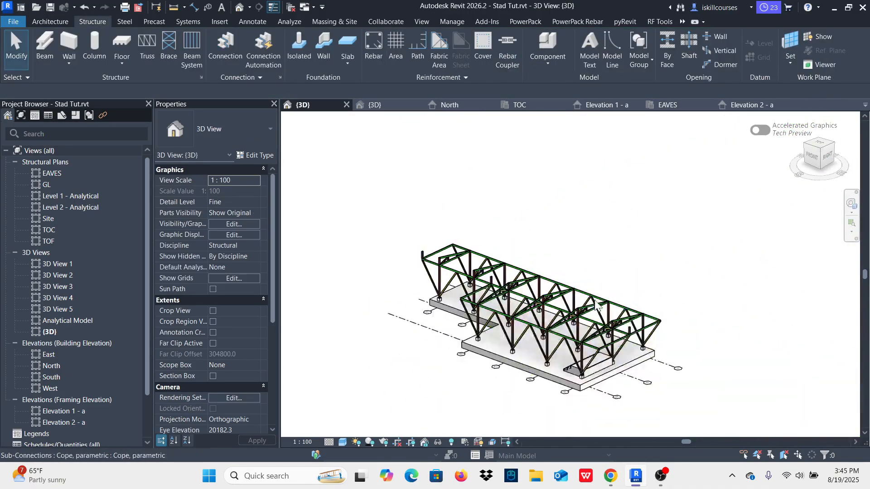
Step: Copy grid A's two rafters, four UC152X152X37 posts and the grid 1-side inclined brace 3500 mm onto the end beam beyond grid A
scroll(620, 338, up, 4)
scroll(620, 337, up, 5)
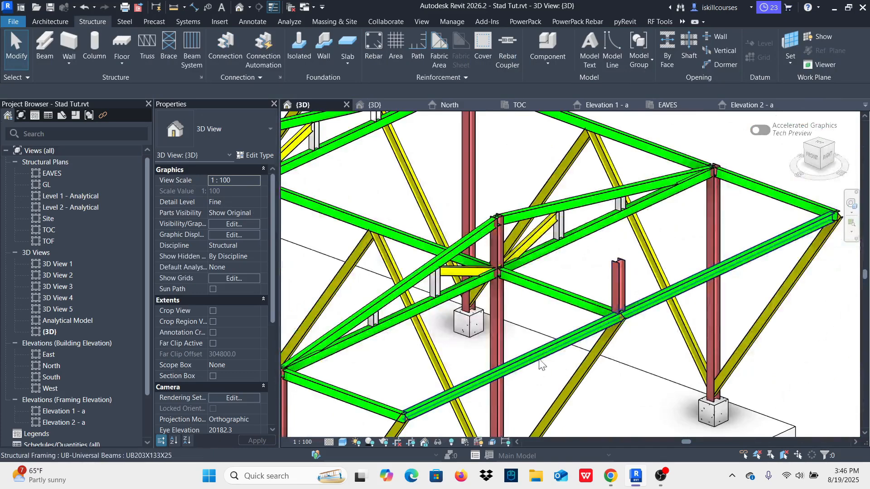
scroll(622, 213, up, 4)
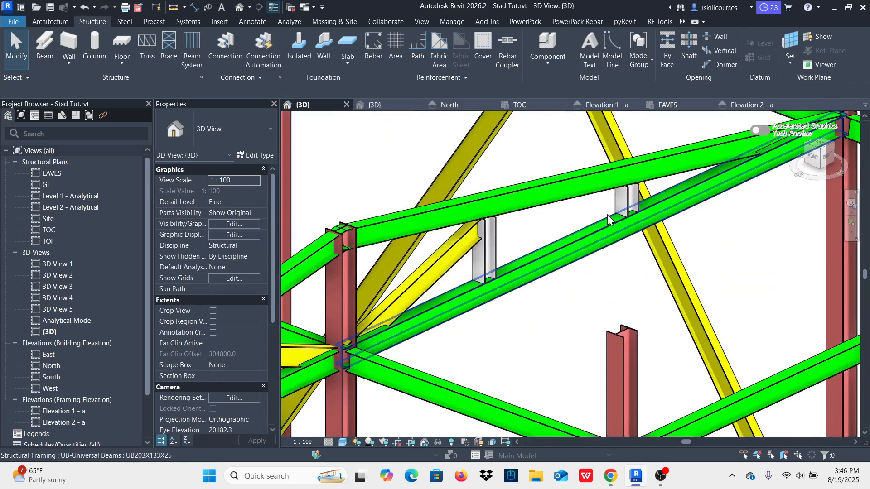
scroll(622, 219, up, 3)
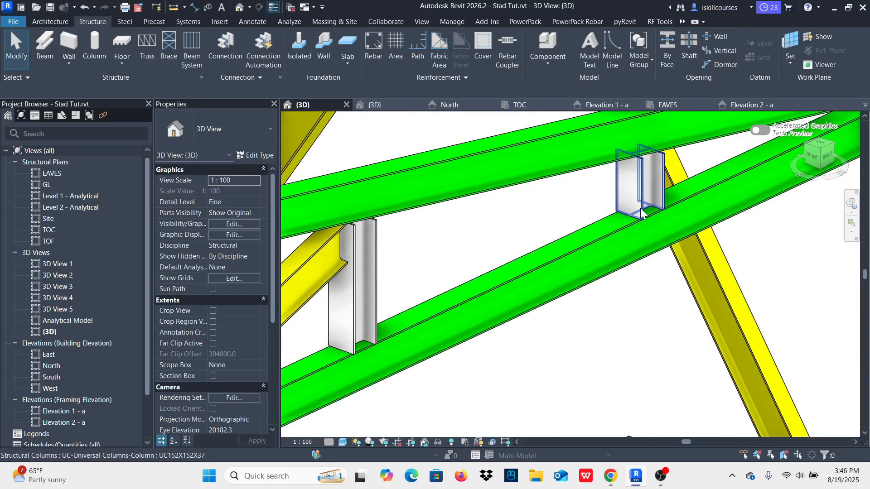
click(627, 206)
scroll(620, 231, down, 3)
scroll(597, 219, down, 6)
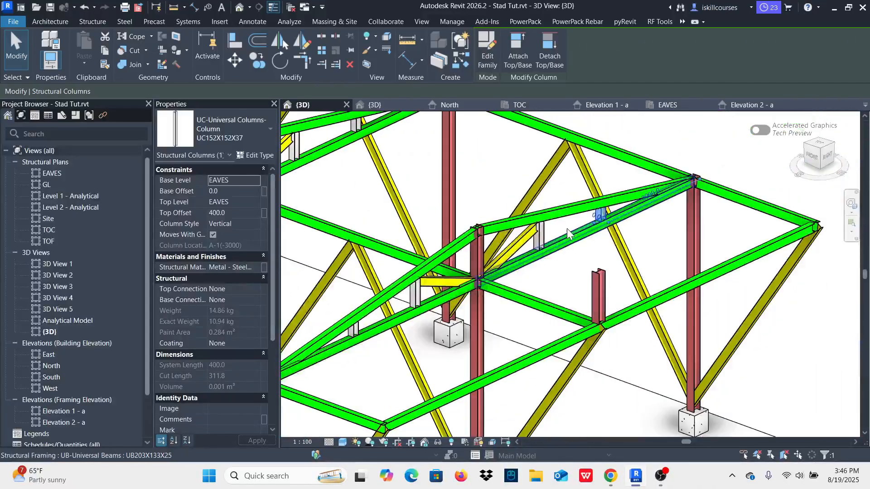
scroll(567, 228, up, 3)
scroll(567, 236, up, 3)
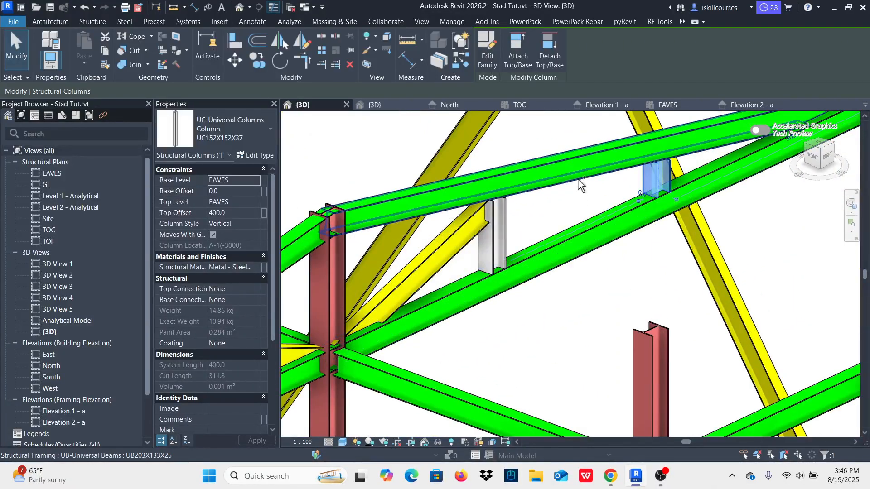
ctrl+click(525, 200)
ctrl+click(497, 258)
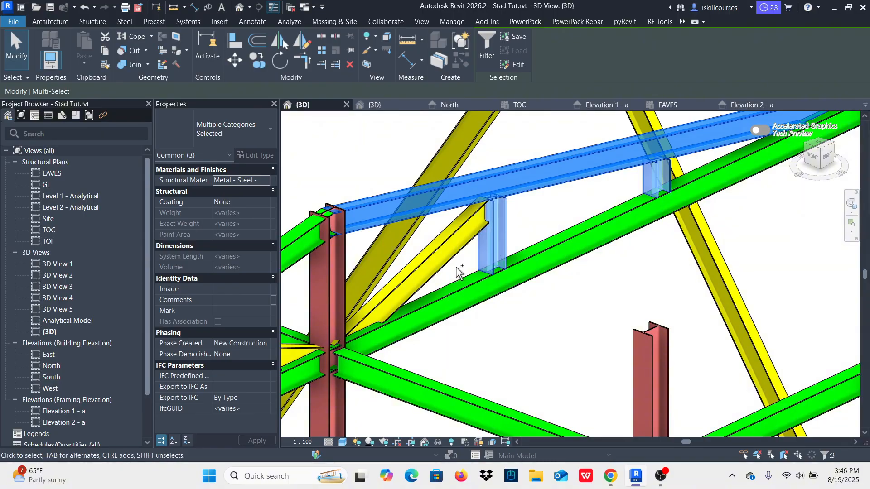
ctrl+click(455, 254)
scroll(450, 254, down, 3)
scroll(447, 252, up, 3)
ctrl+click(449, 234)
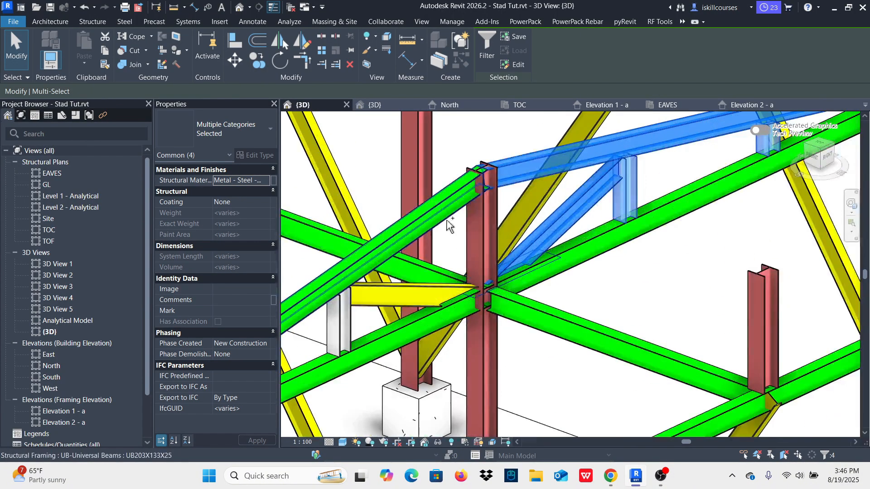
scroll(471, 247, up, 4)
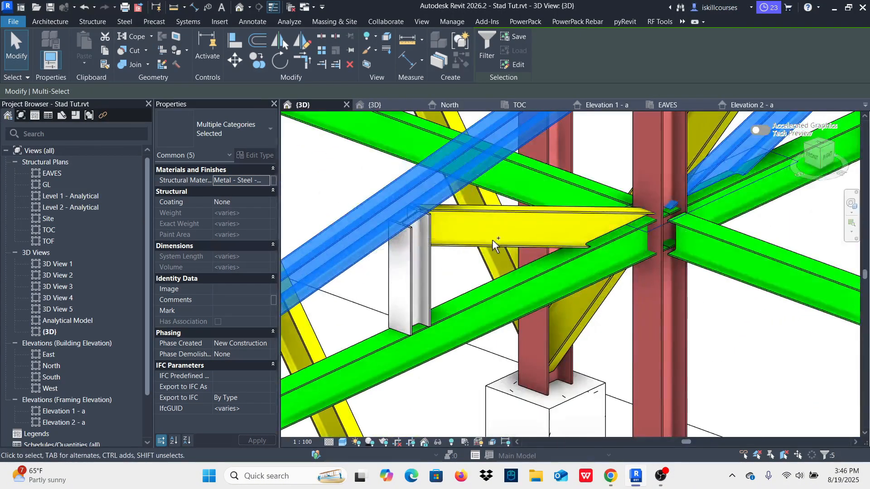
ctrl+click(492, 239)
ctrl+click(419, 276)
scroll(456, 285, down, 3)
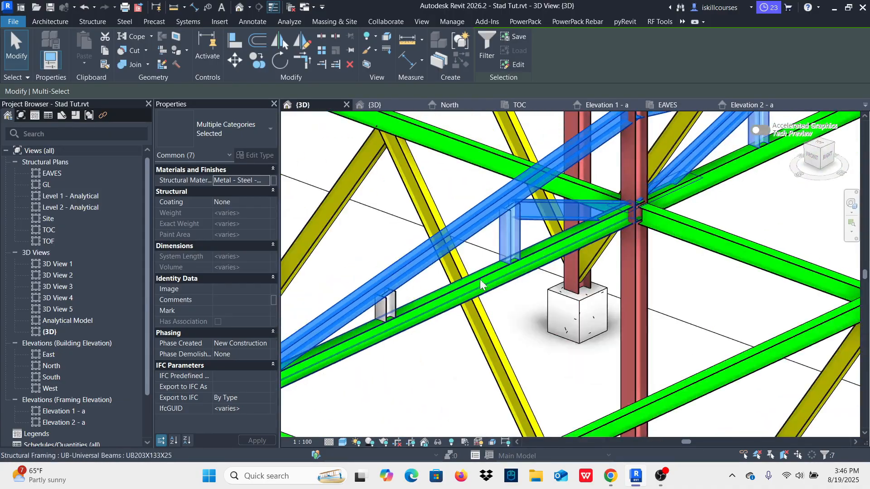
scroll(294, 362, up, 5)
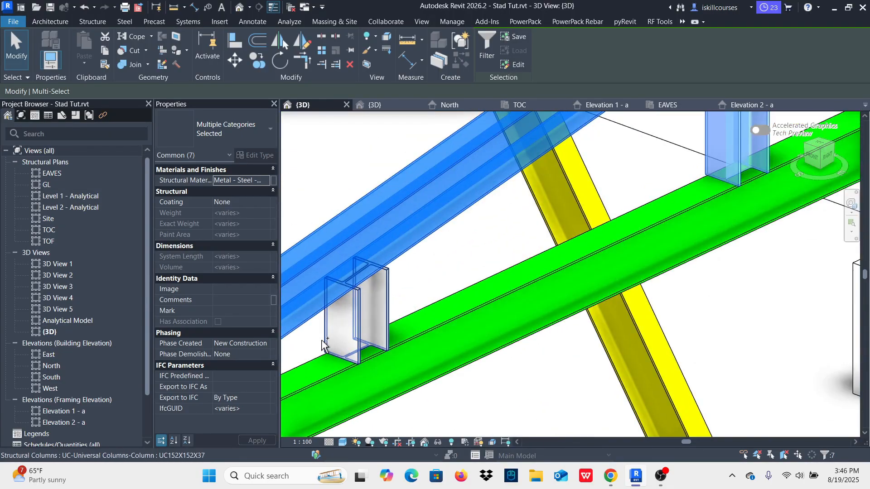
ctrl+click(342, 321)
scroll(414, 302, down, 4)
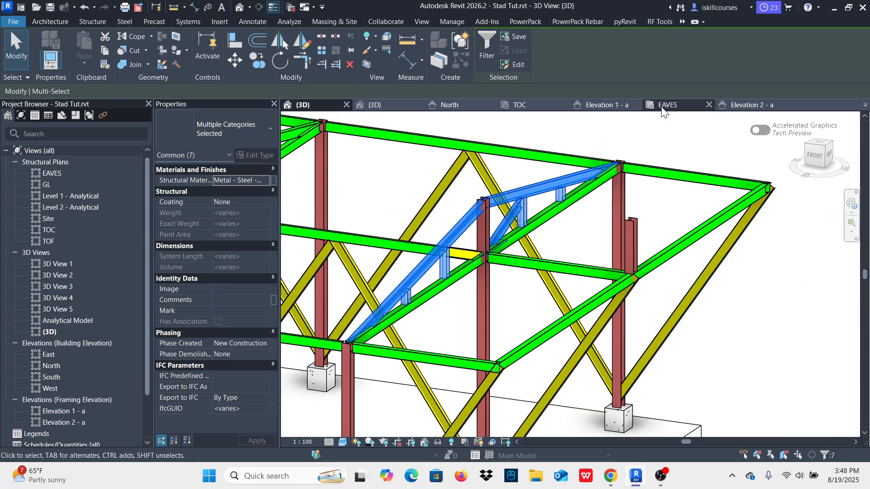
click(664, 105)
scroll(512, 272, up, 3)
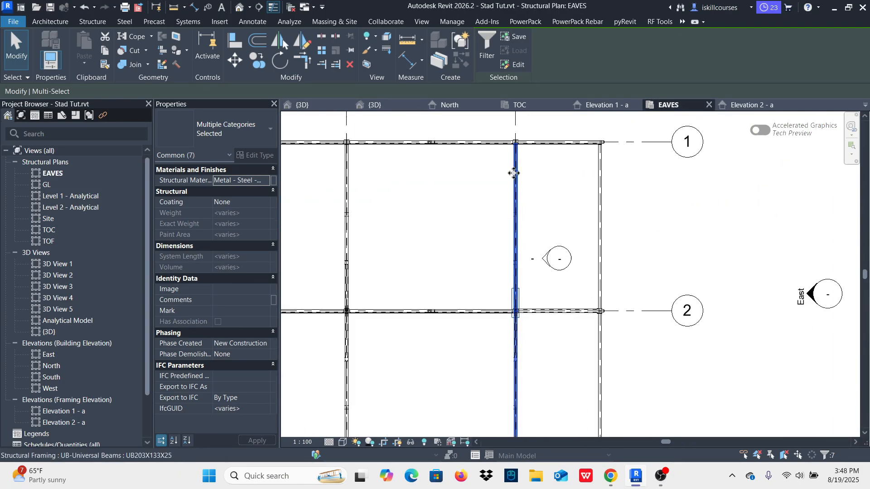
scroll(513, 172, down, 2)
scroll(589, 281, up, 4)
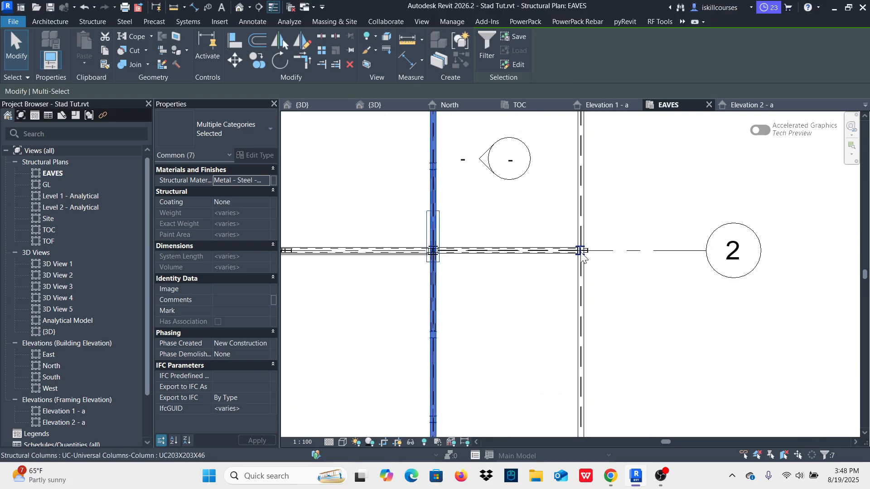
scroll(582, 256, up, 2)
scroll(562, 272, down, 4)
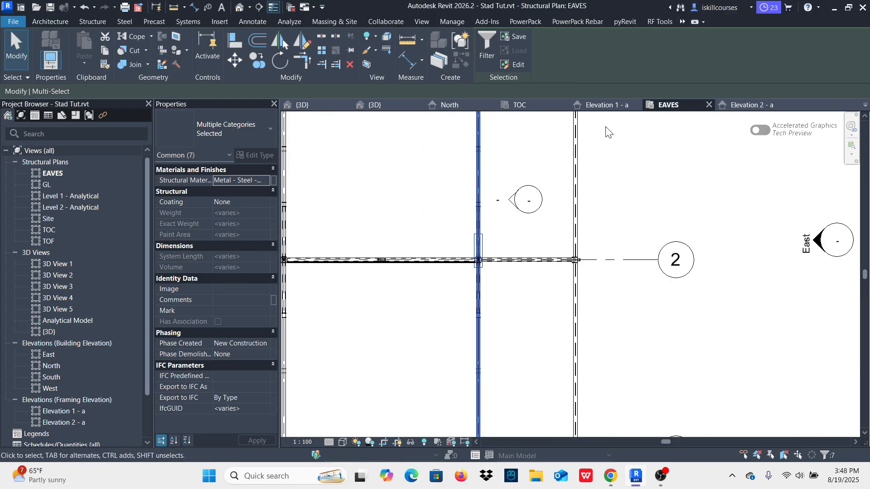
scroll(473, 256, down, 5)
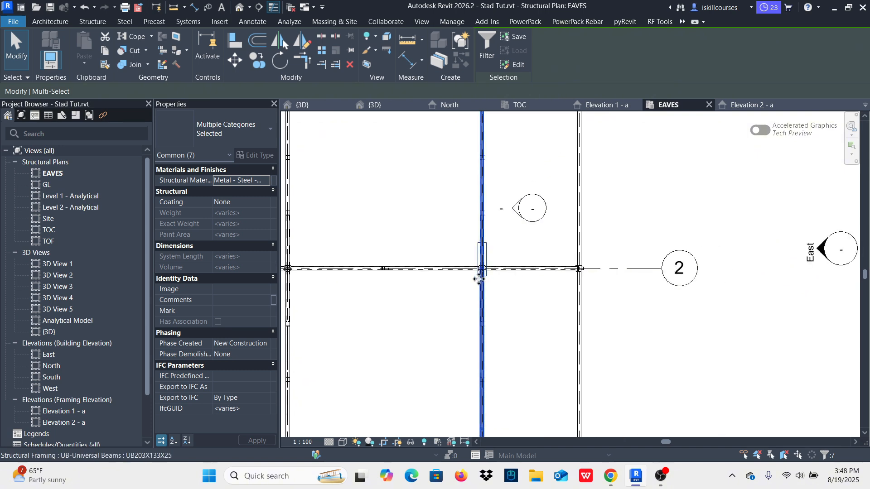
scroll(509, 238, up, 3)
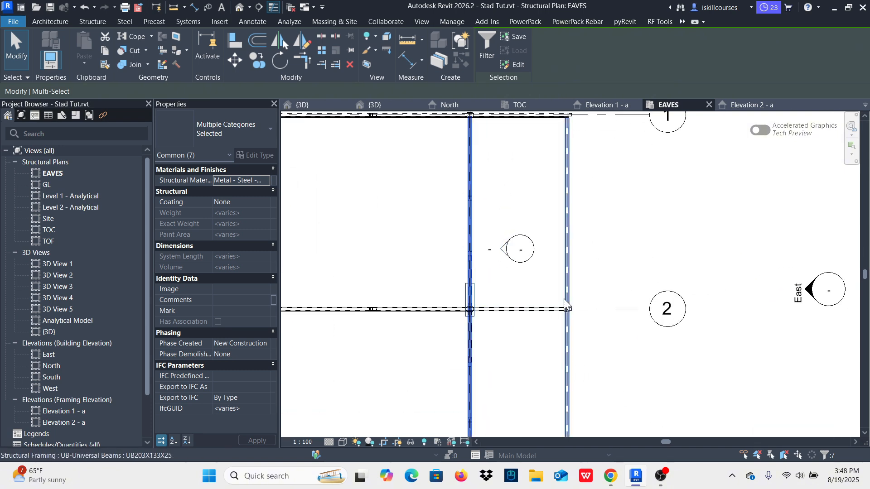
click(256, 58)
scroll(456, 231, up, 2)
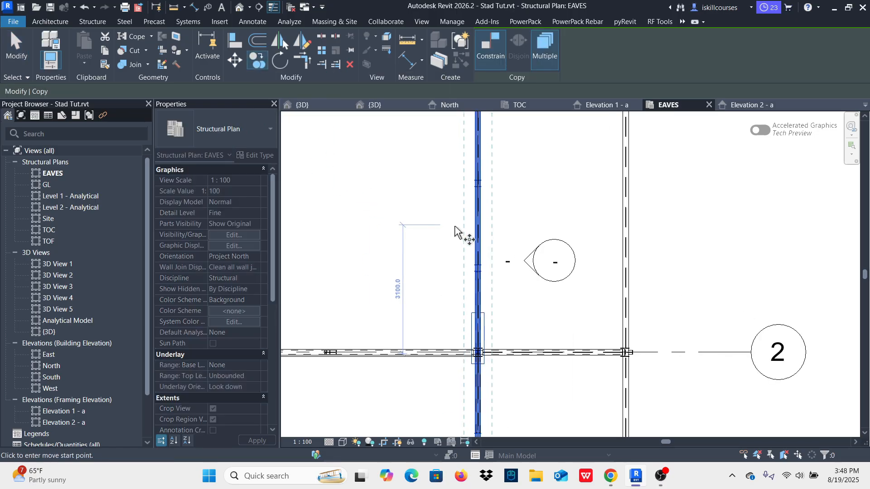
scroll(455, 231, up, 2)
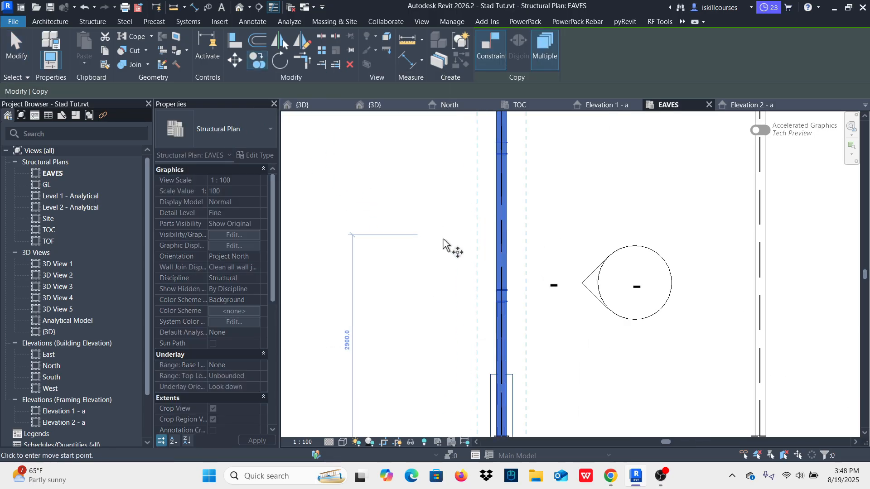
click(545, 45)
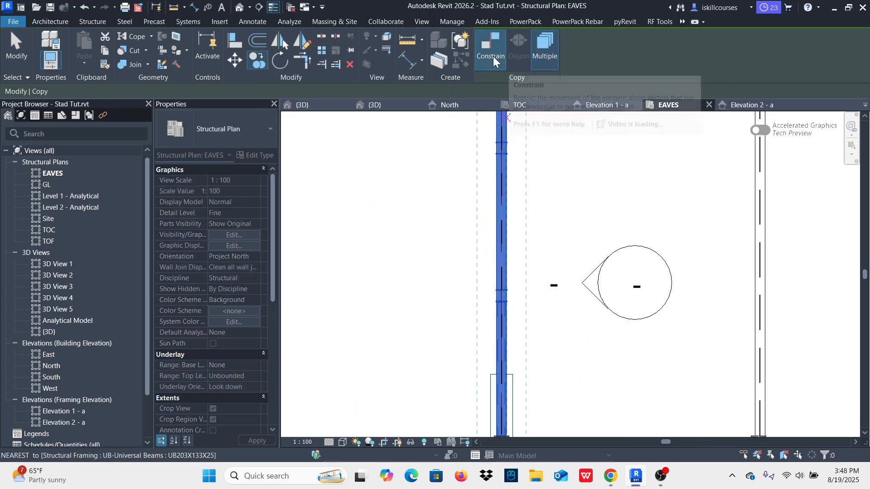
click(502, 228)
scroll(502, 229, down, 1)
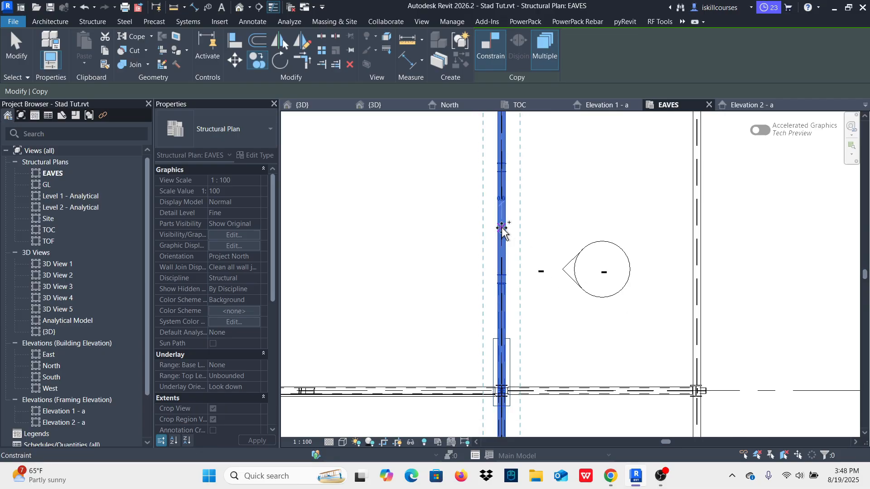
click(698, 221)
scroll(673, 270, down, 3)
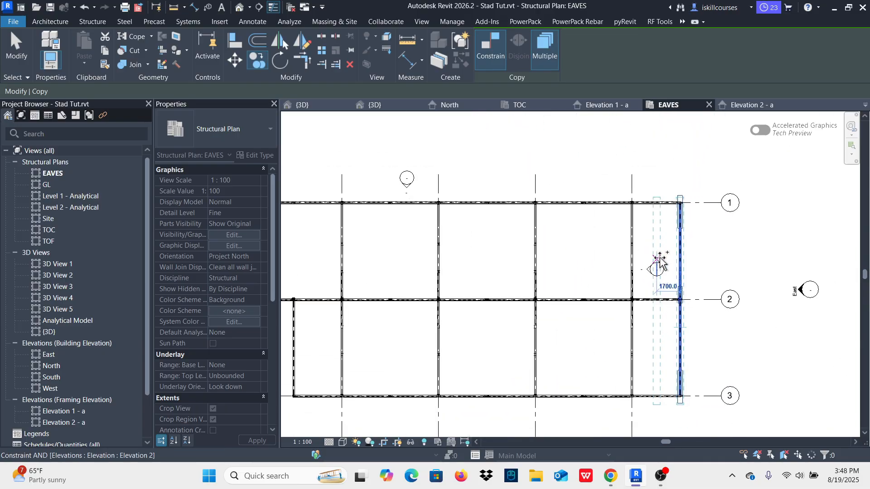
key(Escape)
key(Escape)
scroll(680, 296, up, 3)
scroll(675, 289, down, 4)
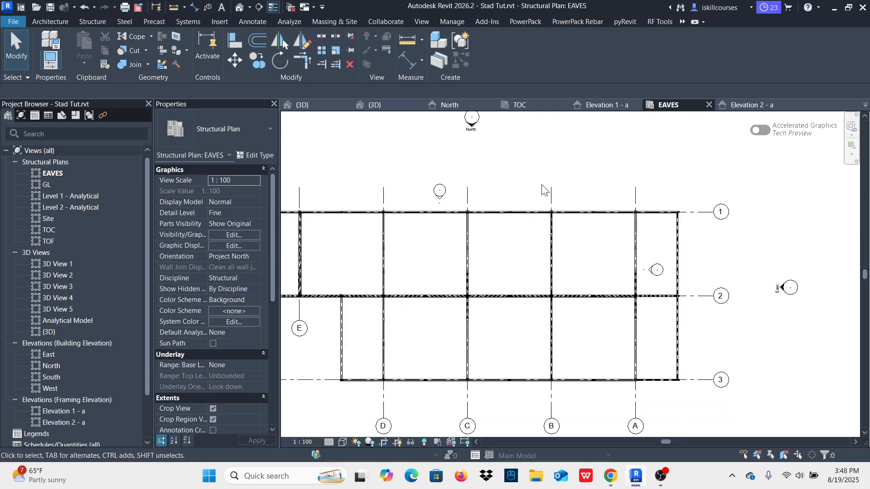
Step: Inspect the copied roof frame around its grid 2 column beyond grid A in the 3D view
click(306, 108)
scroll(631, 247, up, 4)
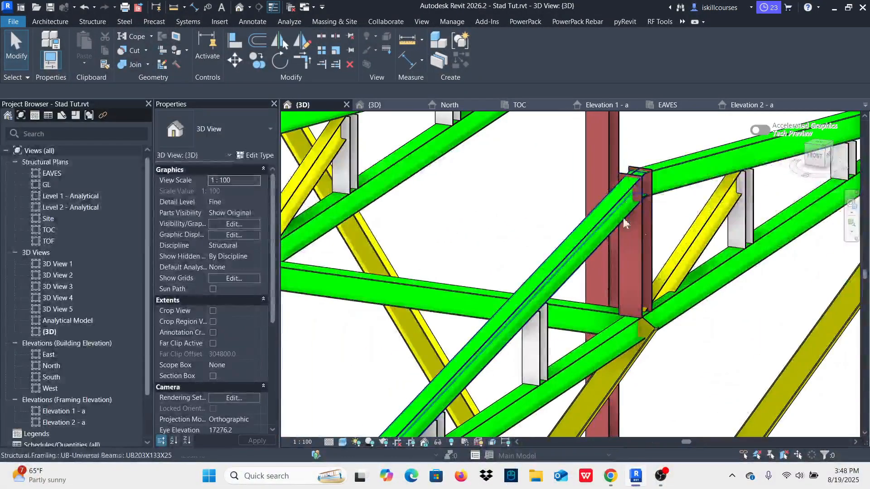
scroll(660, 247, down, 3)
scroll(652, 258, up, 2)
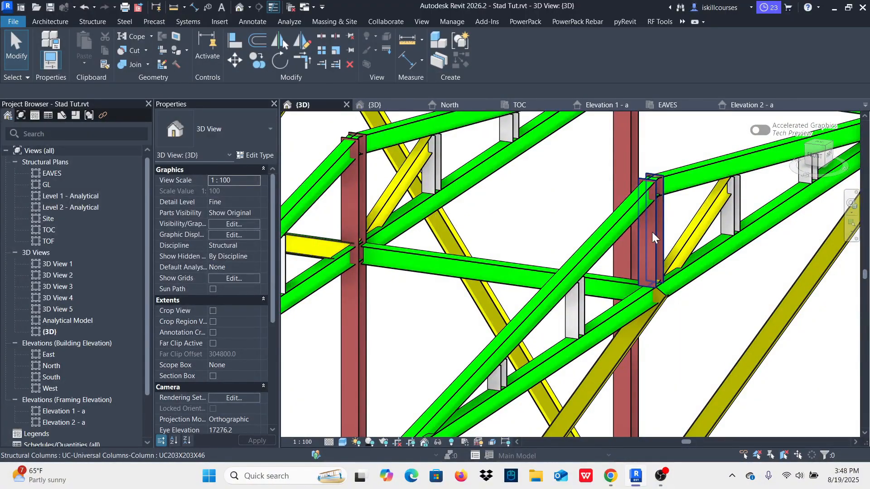
Step: Place a 1200 mm UC203X203X46 column from EAVES on the end beam beyond grid A, 3000 mm from grid 2 towards grid 1
scroll(654, 249, down, 4)
scroll(658, 260, up, 1)
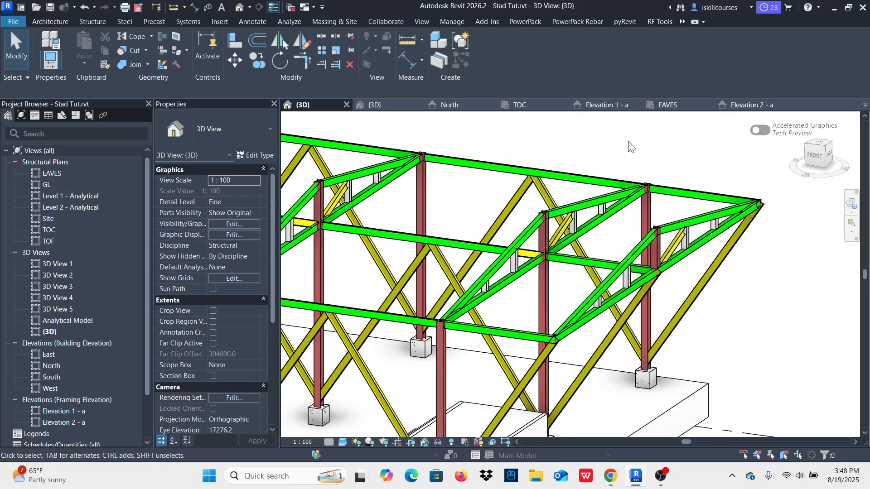
click(657, 114)
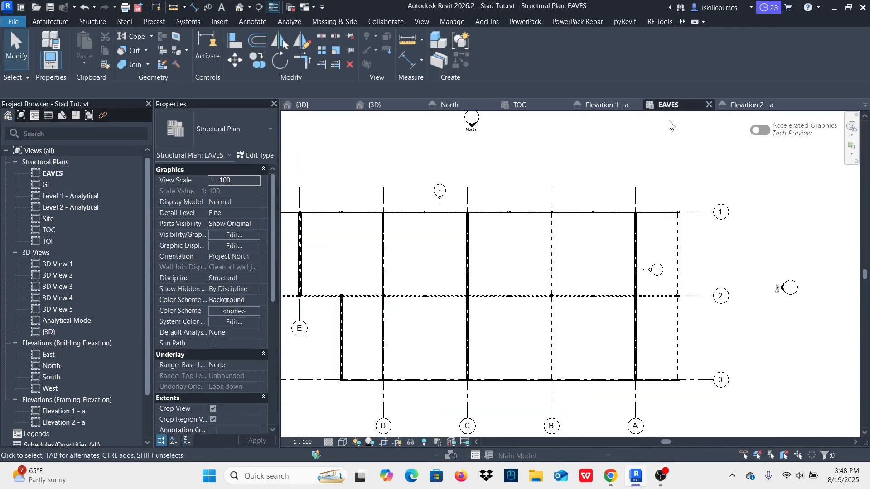
click(92, 22)
click(94, 45)
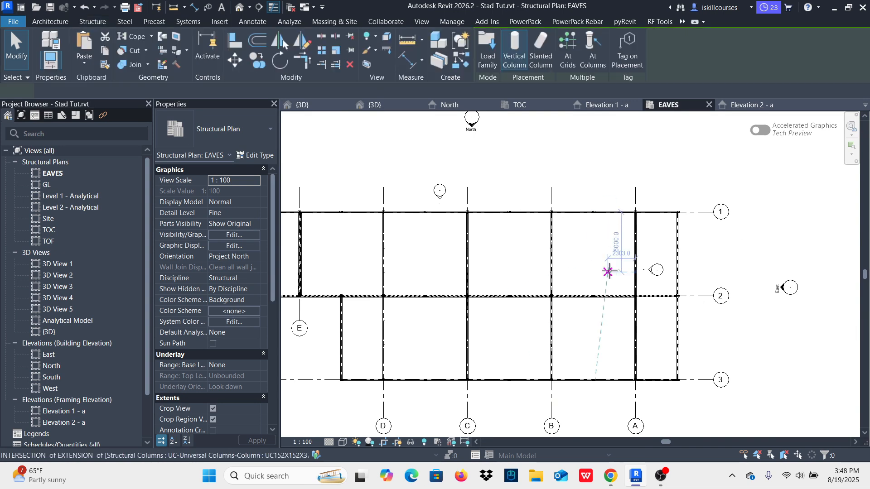
scroll(684, 299, up, 2)
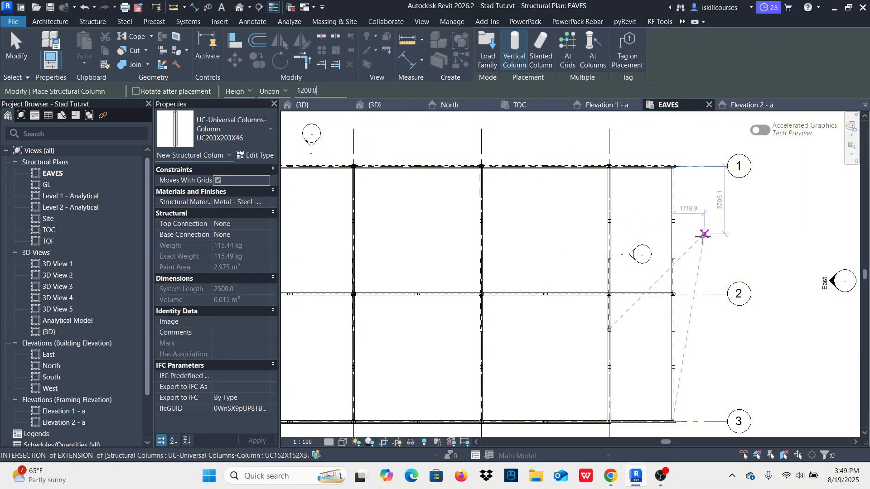
scroll(704, 235, up, 6)
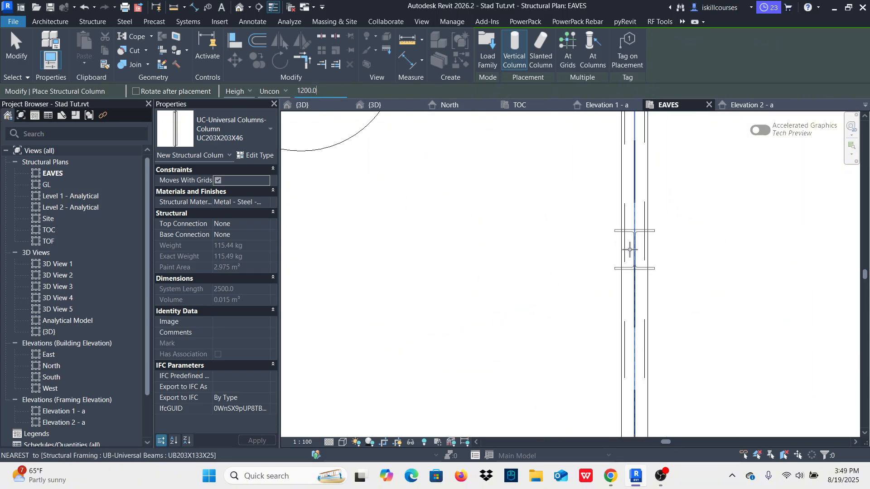
scroll(629, 249, down, 7)
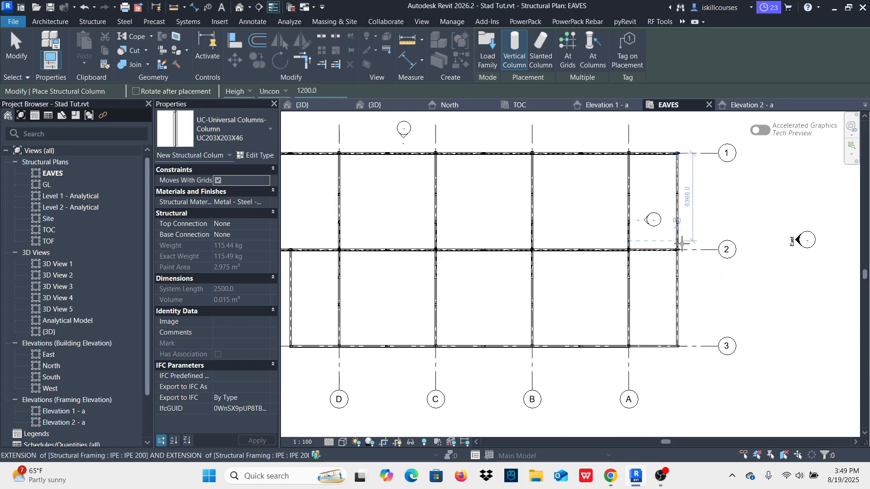
scroll(682, 243, down, 2)
scroll(466, 233, up, 7)
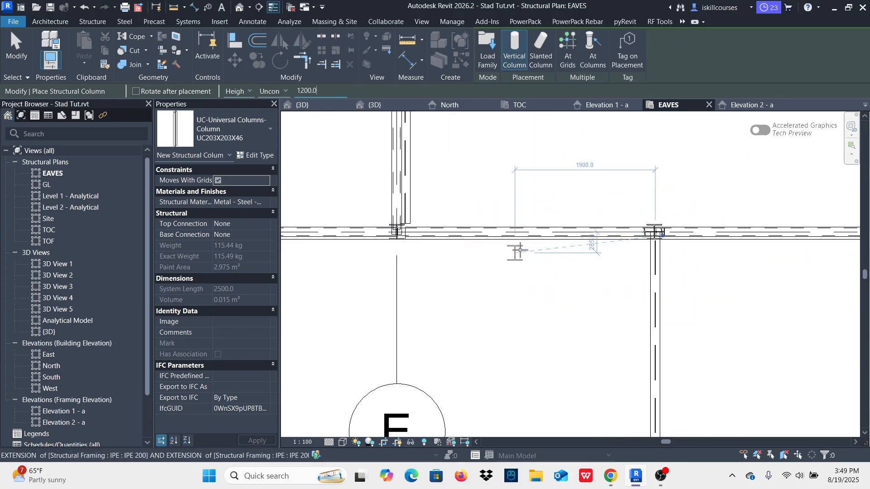
scroll(678, 243, up, 4)
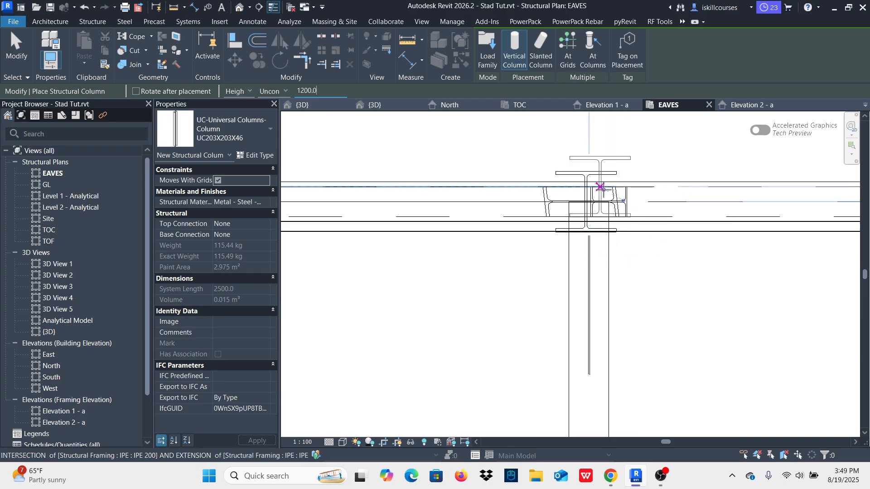
scroll(498, 235, down, 5)
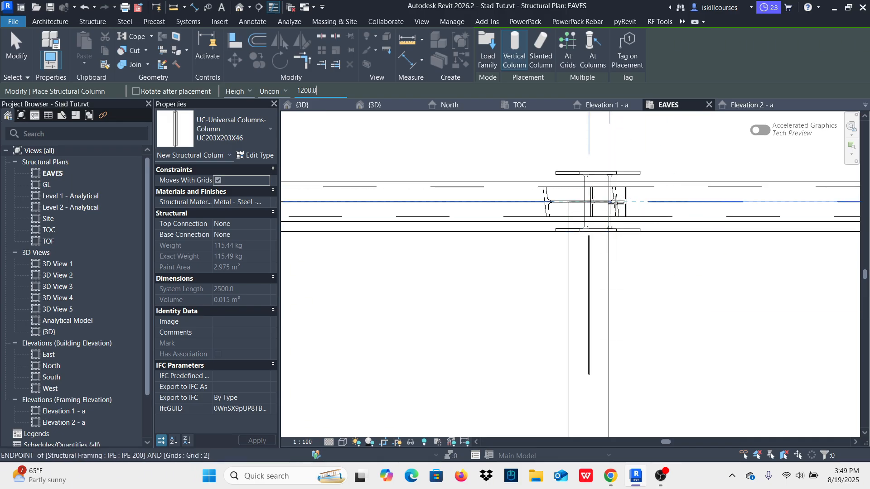
scroll(379, 262, down, 3)
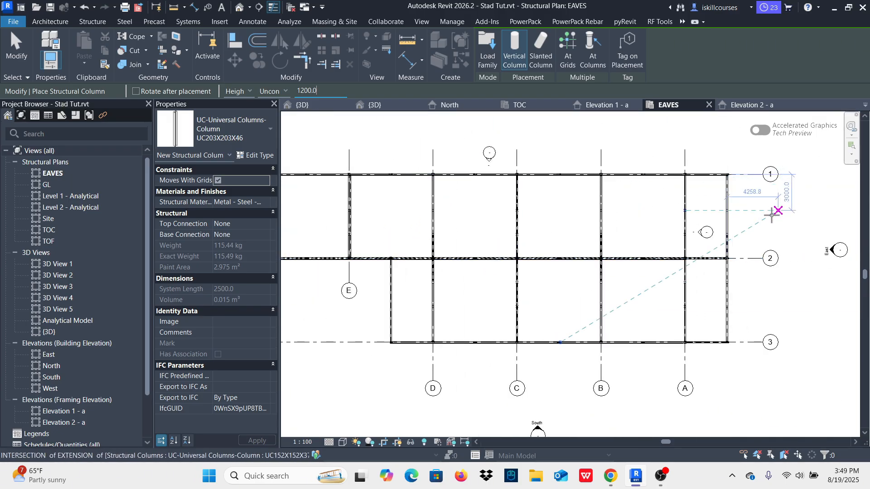
scroll(771, 210, up, 5)
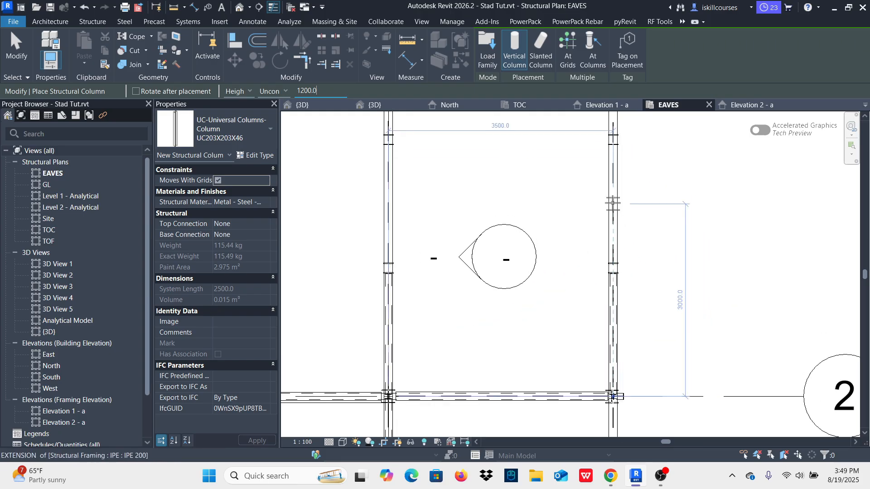
key(Escape)
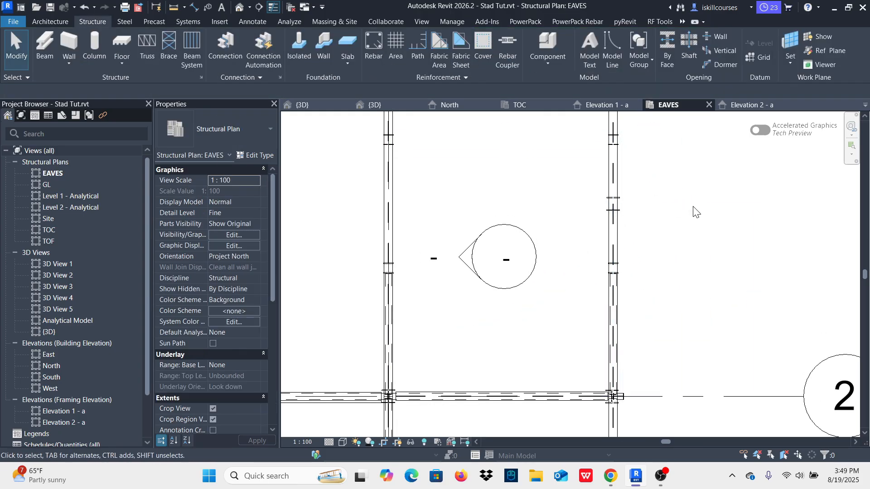
Step: Delete the stray UC203X203X46 column standing on the end beam beyond grid A between grids 1 and 2
click(299, 105)
scroll(717, 242, up, 3)
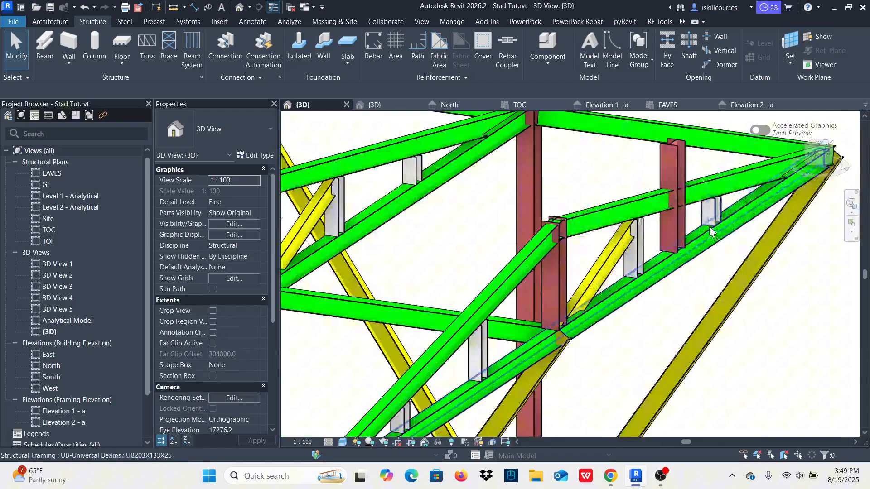
click(677, 167)
key(Escape)
scroll(734, 265, down, 5)
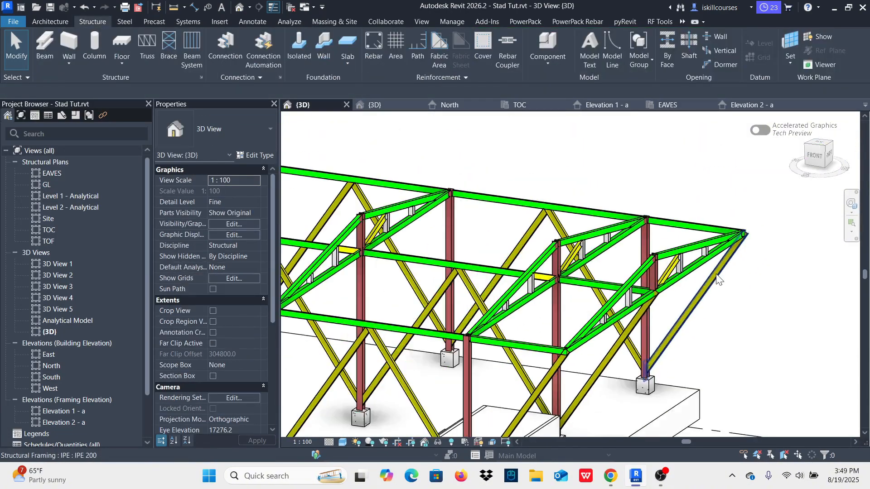
Step: Copy grid F's rafter, two UC152X152X37 posts and inclined IPE 200 brace onto the end beam beyond grid F
scroll(612, 262, up, 6)
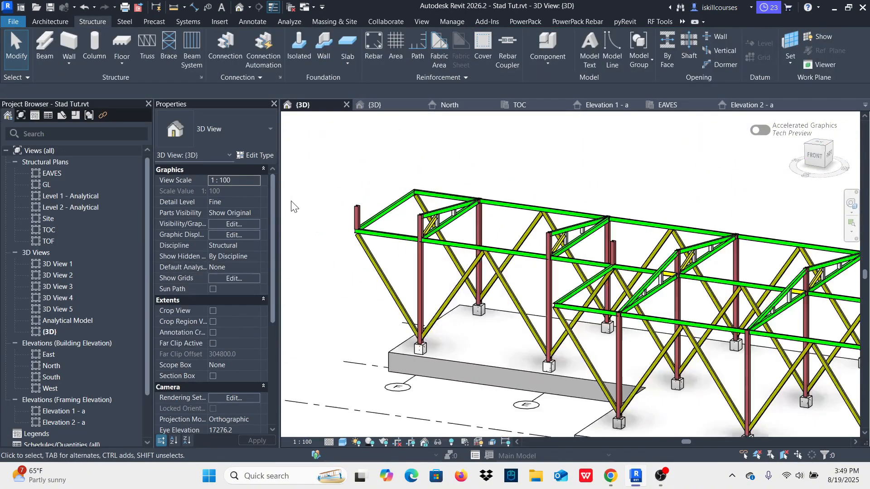
scroll(594, 239, down, 5)
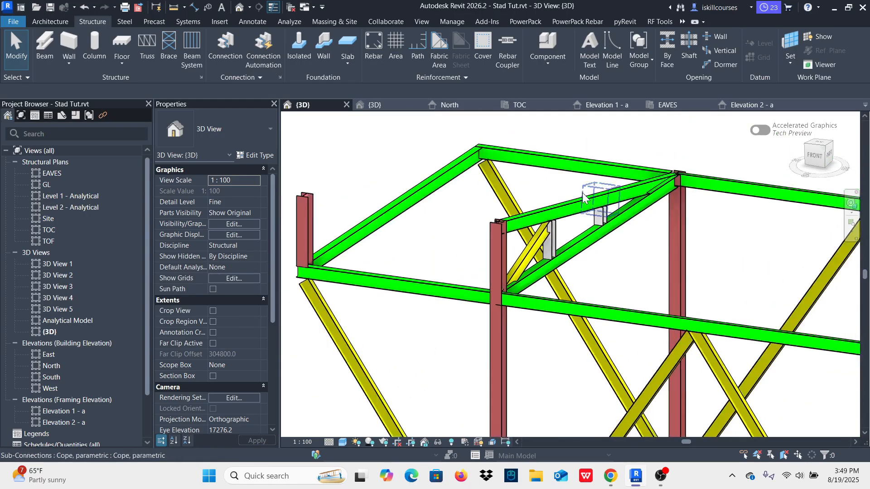
scroll(583, 192, up, 6)
click(616, 273)
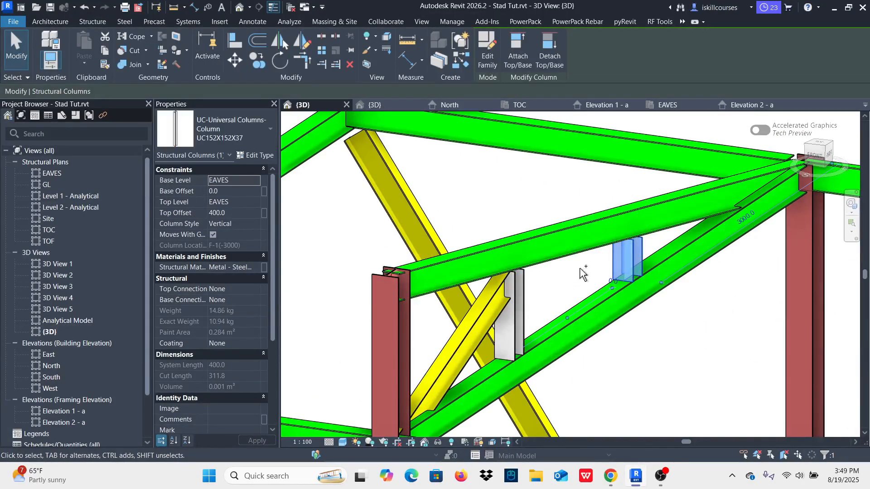
ctrl+click(575, 258)
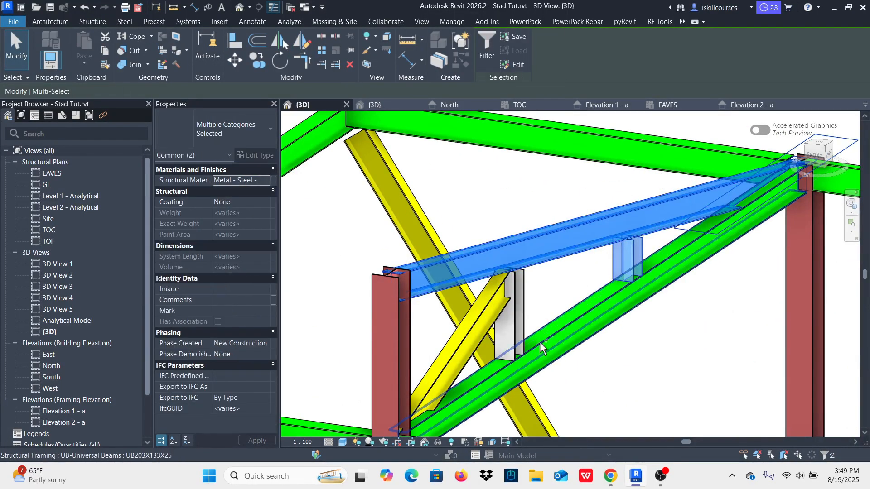
ctrl+click(467, 369)
ctrl+click(516, 317)
scroll(533, 330, down, 8)
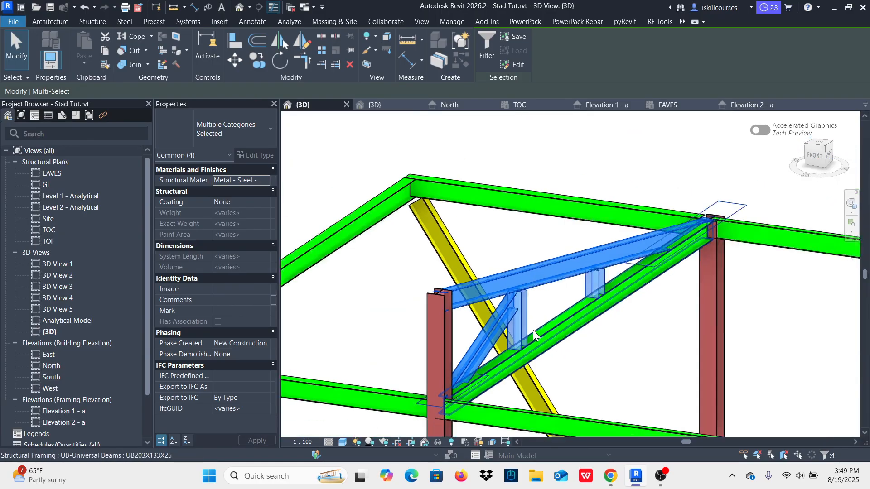
scroll(565, 281, down, 2)
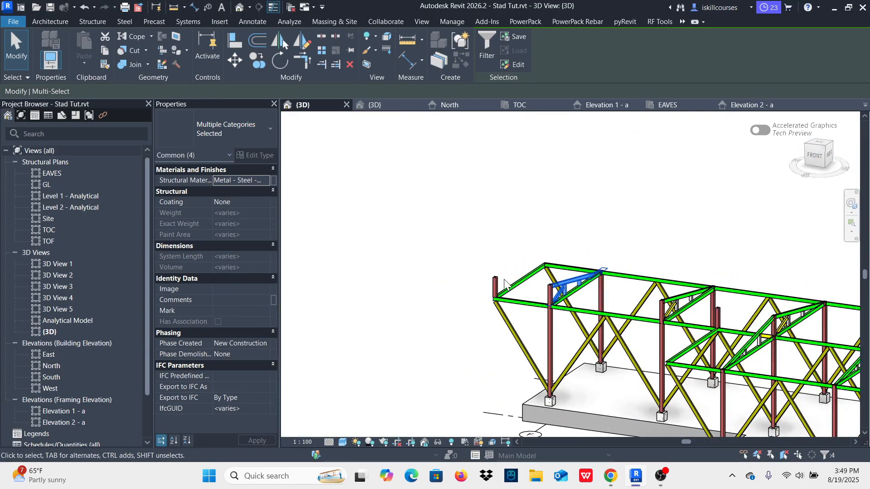
click(668, 105)
scroll(575, 299, down, 5)
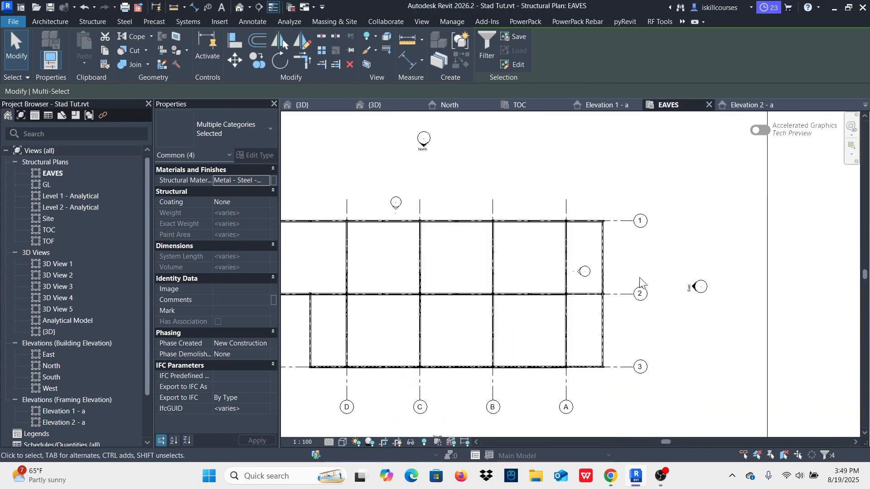
scroll(494, 290, up, 4)
scroll(493, 290, up, 1)
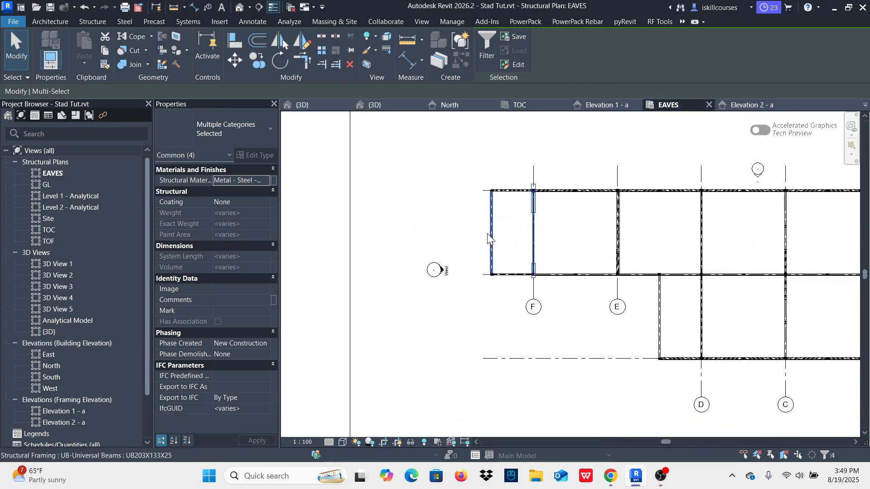
click(258, 60)
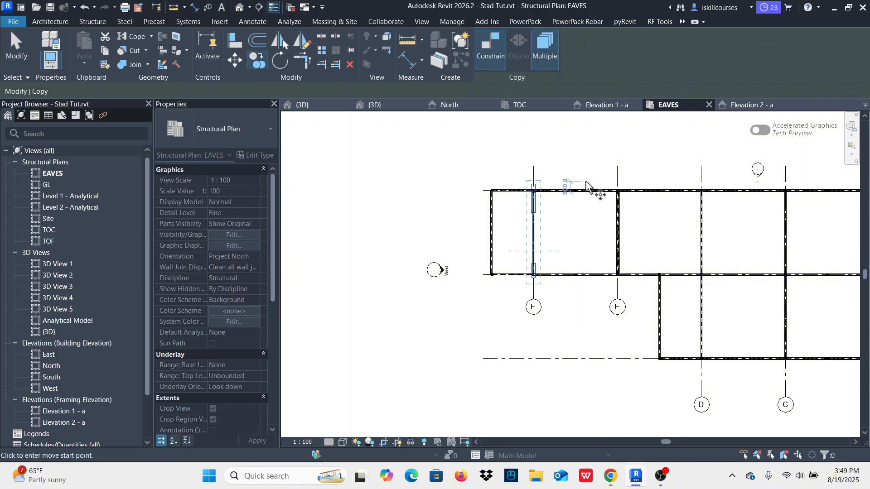
scroll(562, 186, up, 3)
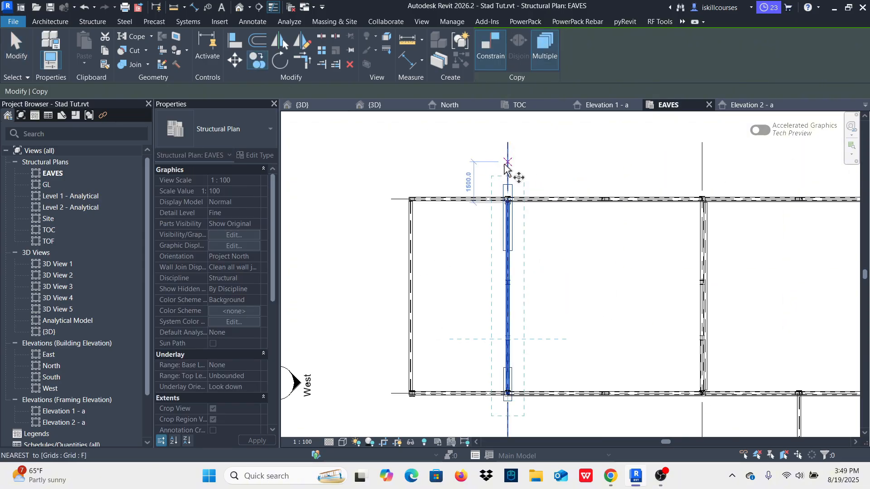
scroll(511, 306, up, 3)
click(510, 290)
scroll(518, 291, down, 5)
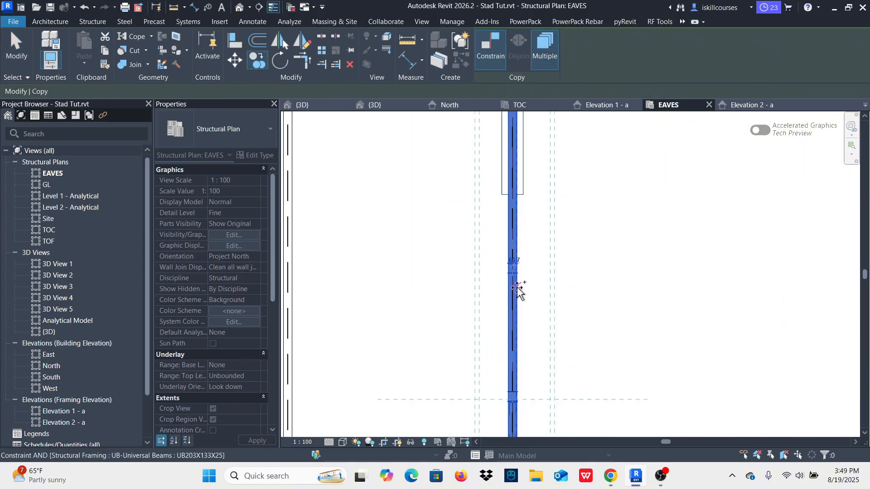
scroll(448, 279, up, 2)
scroll(424, 274, up, 4)
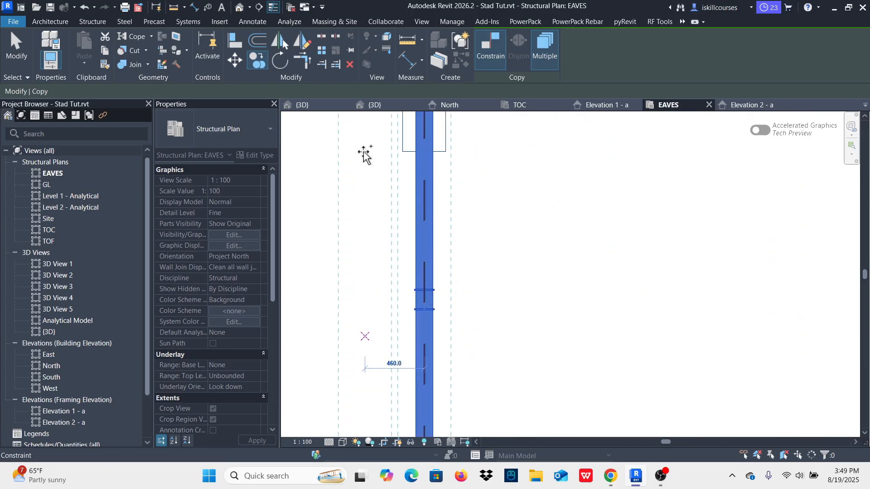
click(306, 107)
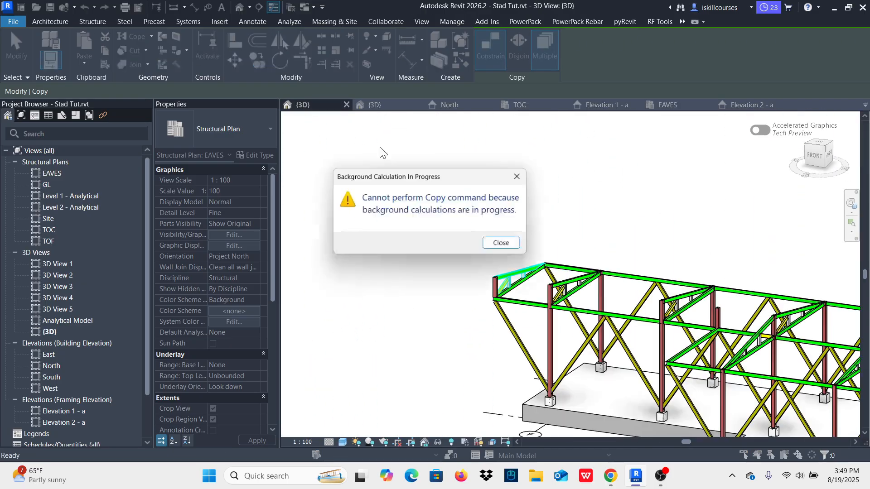
click(521, 177)
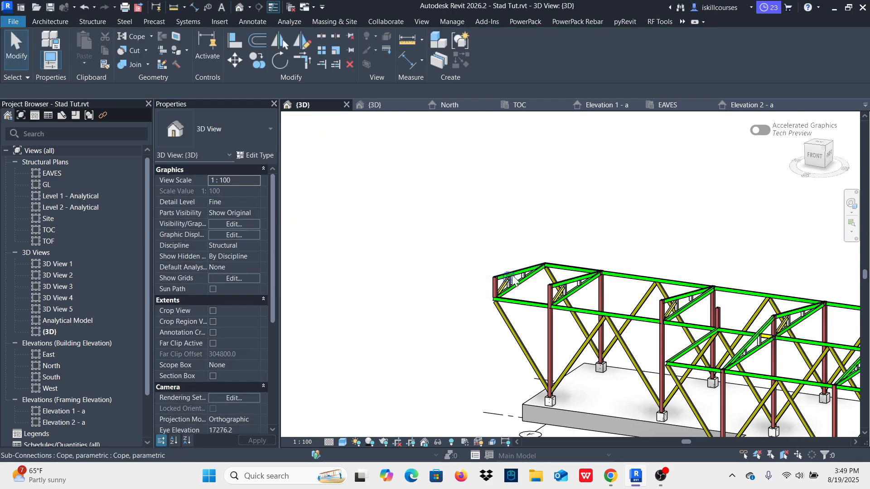
Step: Examine the roof frames from the overhang beyond grid F to the end beam between grids D and E in the 3D view
scroll(513, 280, up, 3)
scroll(398, 235, down, 5)
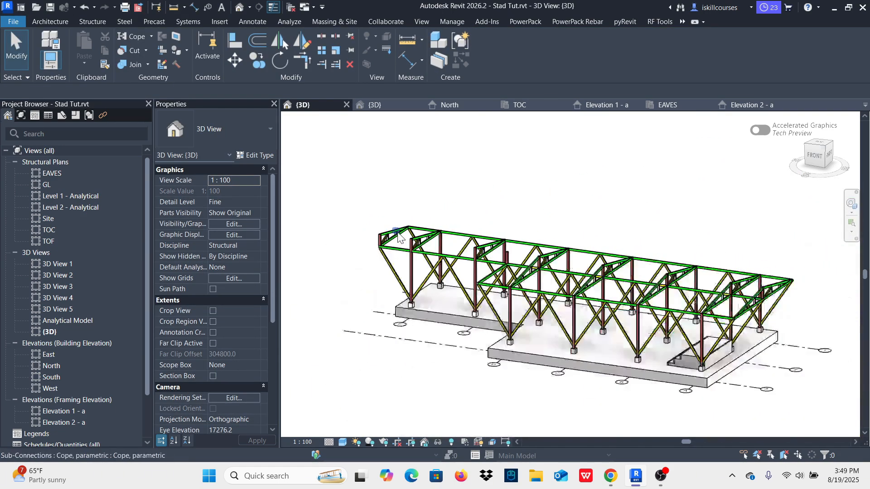
scroll(399, 236, down, 2)
scroll(541, 227, up, 6)
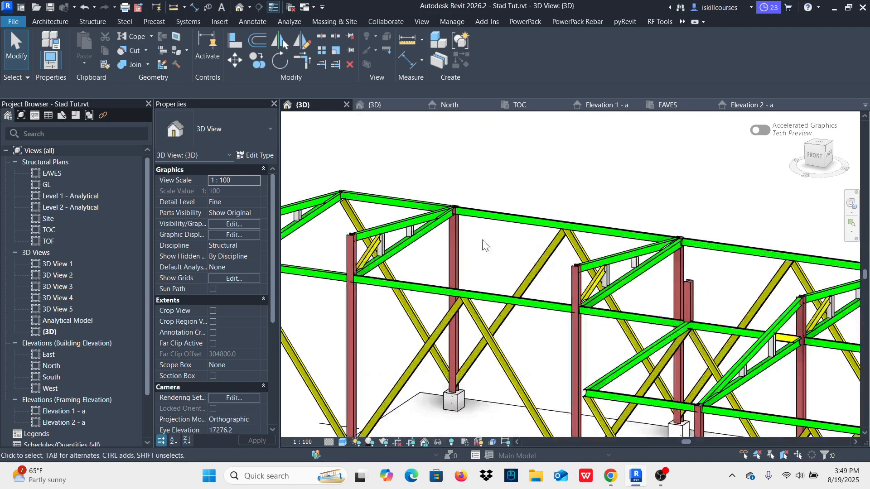
scroll(485, 240, down, 4)
scroll(488, 233, up, 2)
scroll(507, 208, down, 3)
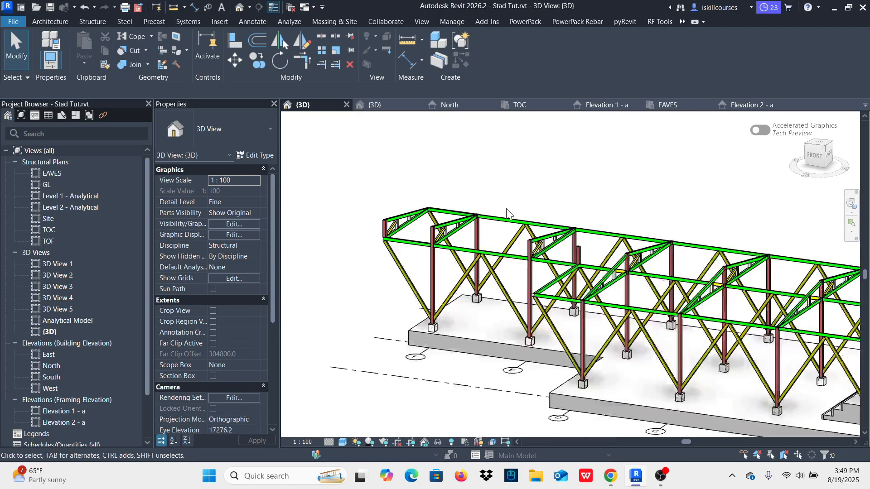
shift+middle_drag(505, 205, 583, 267)
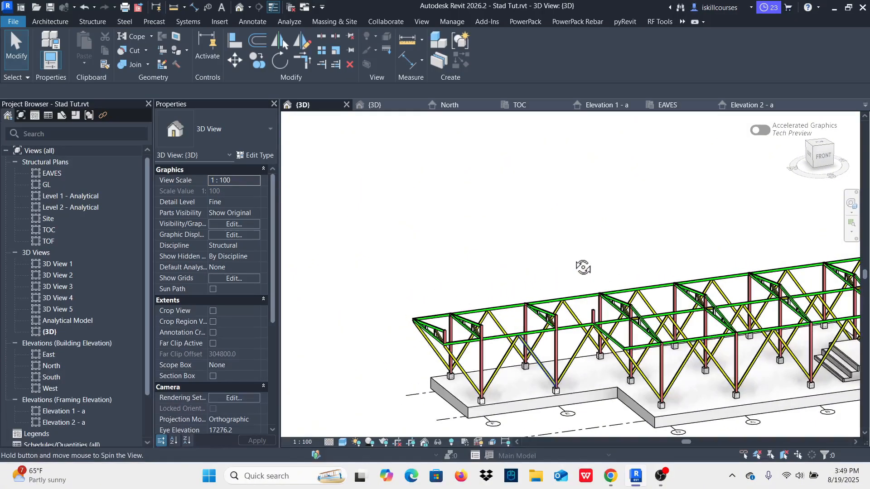
scroll(631, 348, up, 4)
shift+middle_drag(578, 340, 598, 357)
scroll(566, 349, up, 5)
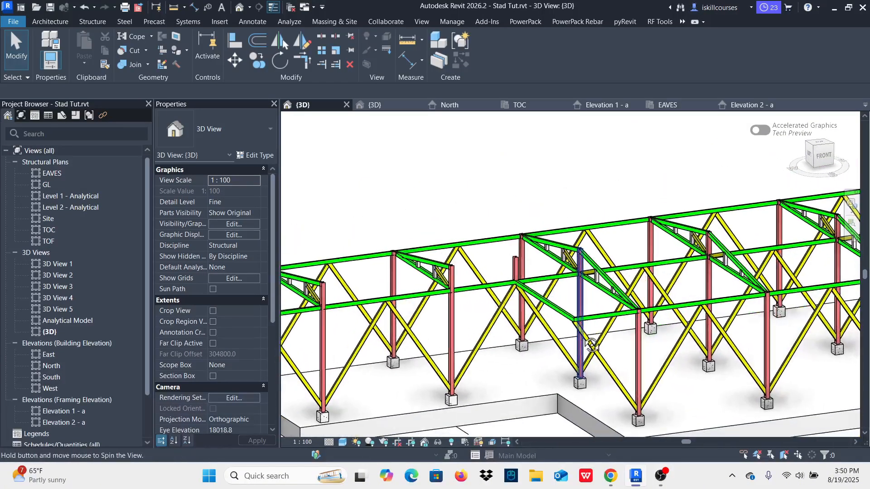
scroll(505, 333, down, 3)
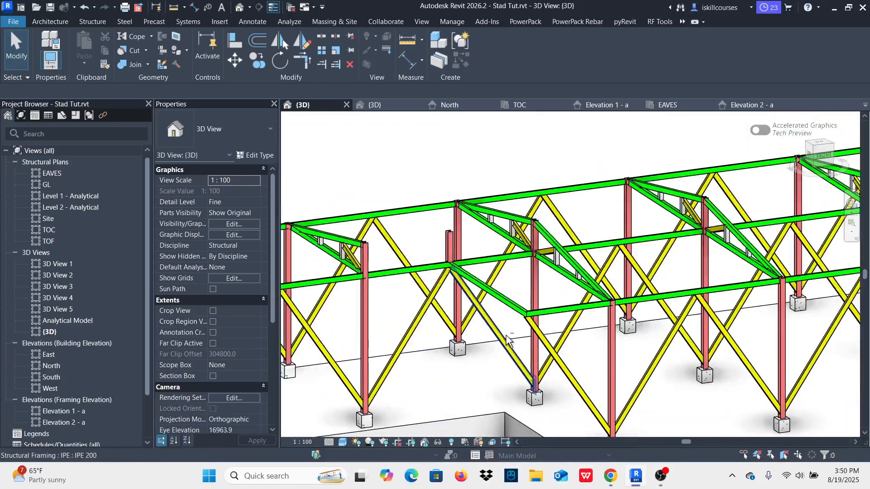
shift+middle_drag(505, 335, 549, 351)
scroll(645, 293, up, 3)
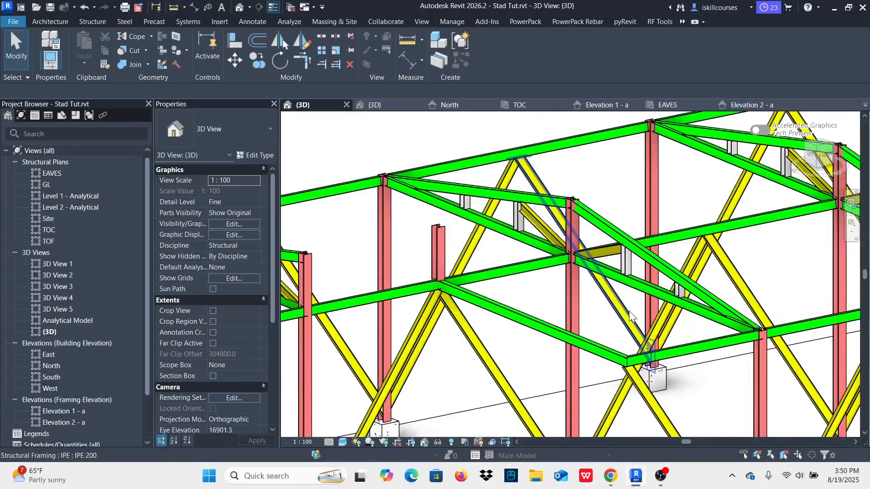
Step: Try to span a sloping UB203X133X25 beam from the stub column's top between grids D and E to the end beam's outer corner
click(600, 219)
key(s)
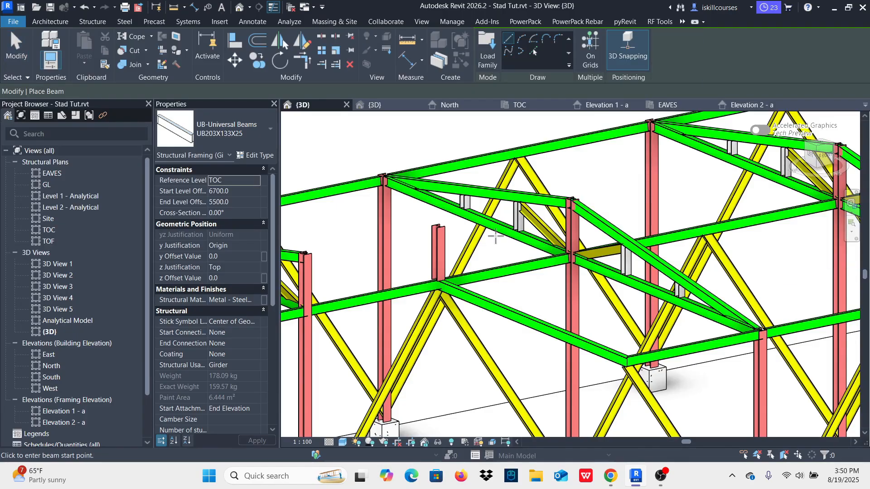
scroll(453, 228, up, 5)
click(408, 223)
scroll(408, 223, down, 3)
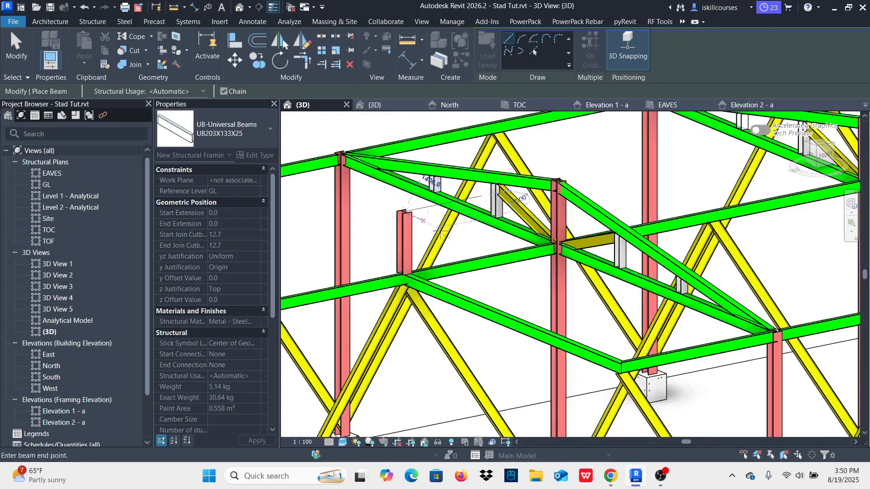
scroll(628, 355, up, 3)
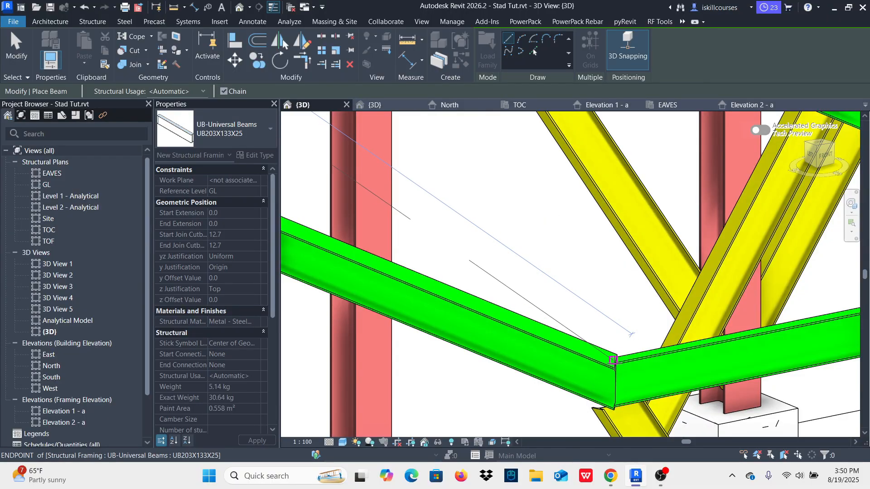
scroll(614, 361, down, 2)
click(614, 361)
scroll(575, 385, down, 3)
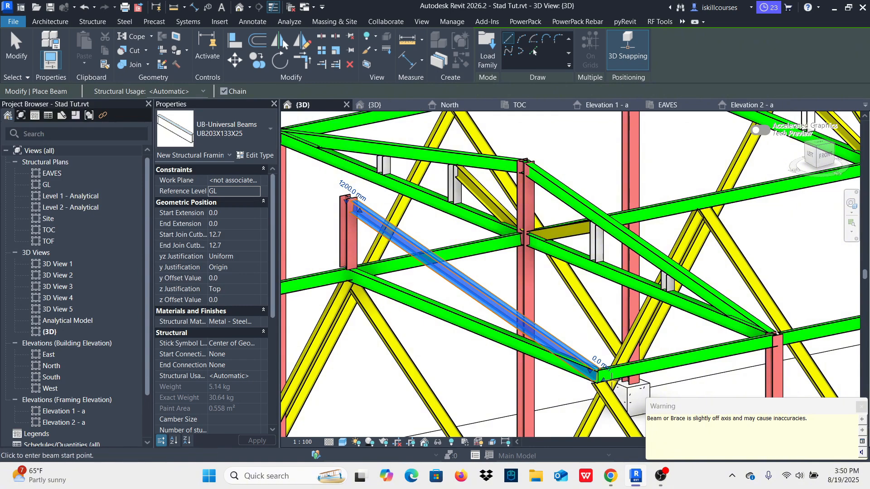
scroll(495, 329, down, 3)
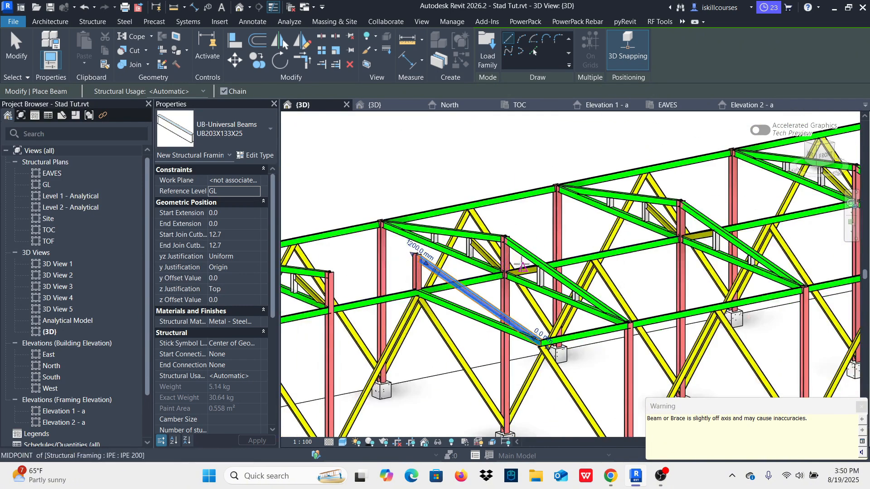
key(Escape)
key(Escape)
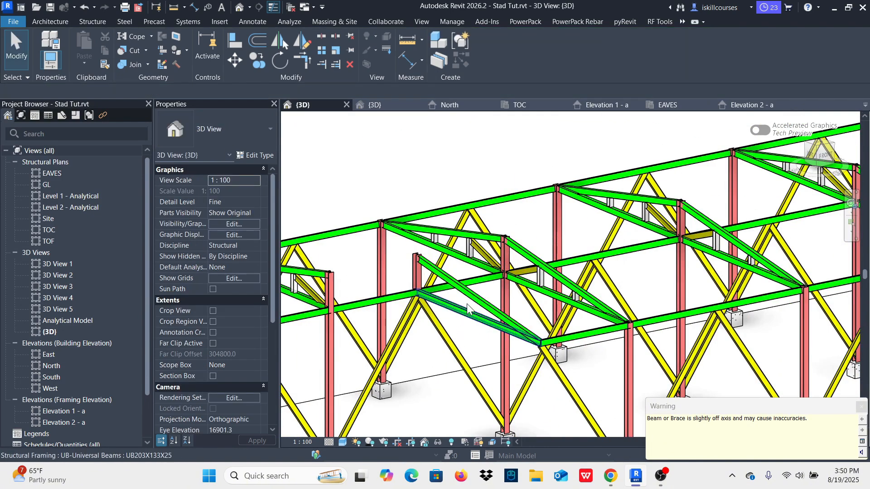
Step: Delete the sloping UB203X133X25 beam just drawn above the end beam between grids D and E
click(480, 298)
key(Delete)
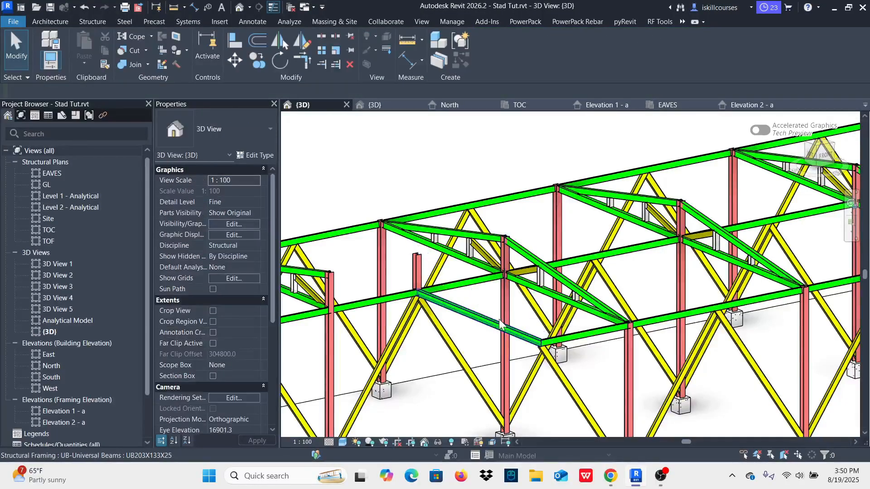
Step: Copy grid D's front sloping UB203X133X25 rafter and its two UC152X152X37 posts onto the end beam between grids D and E
scroll(499, 323, down, 2)
scroll(521, 279, up, 4)
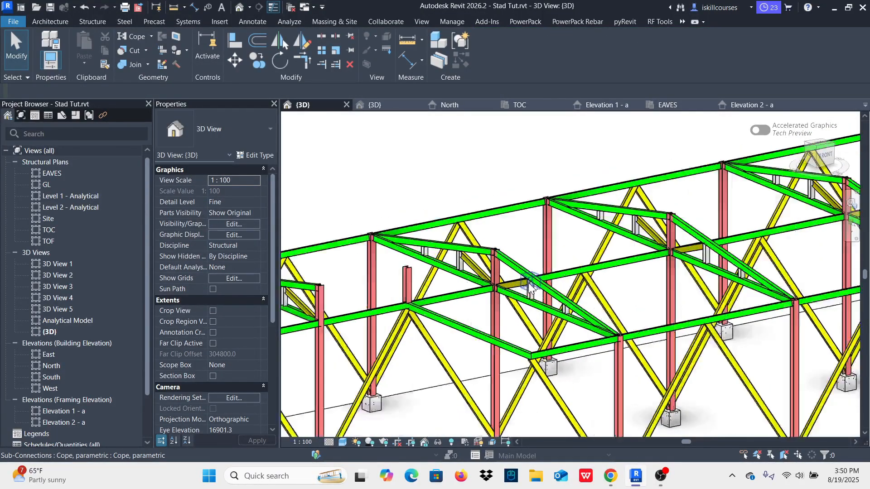
click(542, 308)
scroll(539, 304, up, 2)
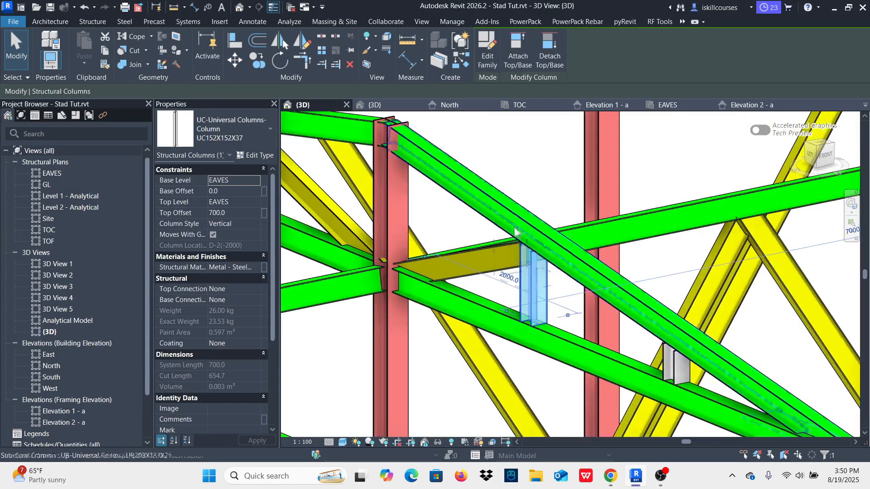
ctrl+click(474, 180)
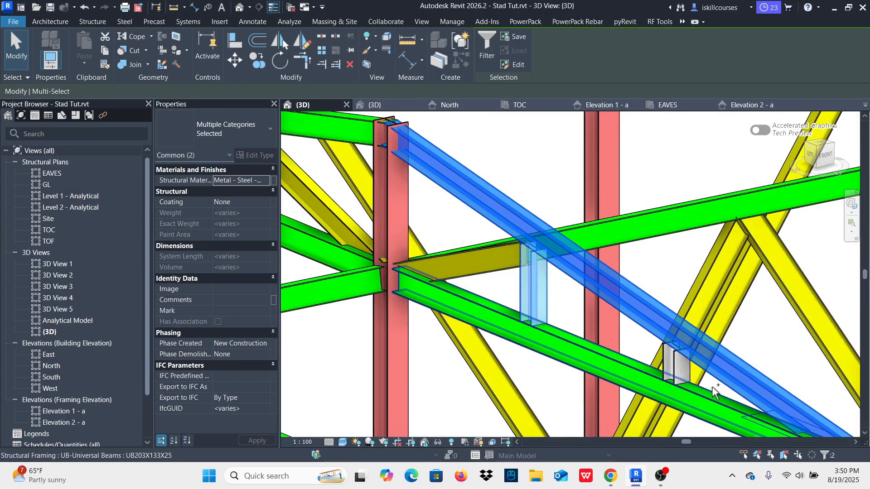
scroll(695, 386, up, 3)
ctrl+click(654, 360)
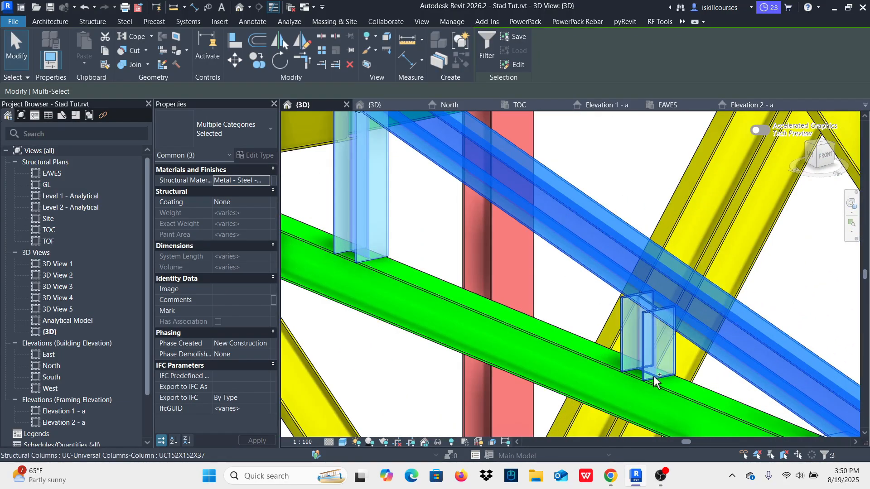
scroll(654, 360, down, 6)
scroll(606, 323, down, 1)
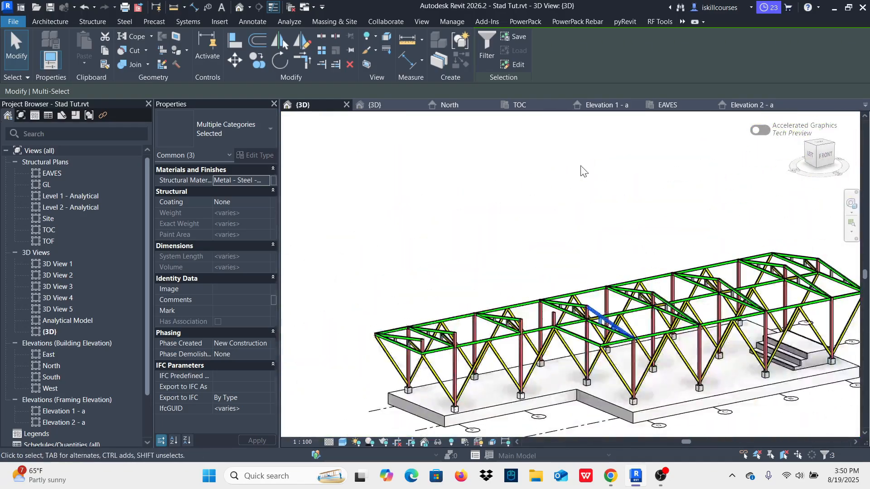
click(669, 106)
scroll(638, 360, down, 5)
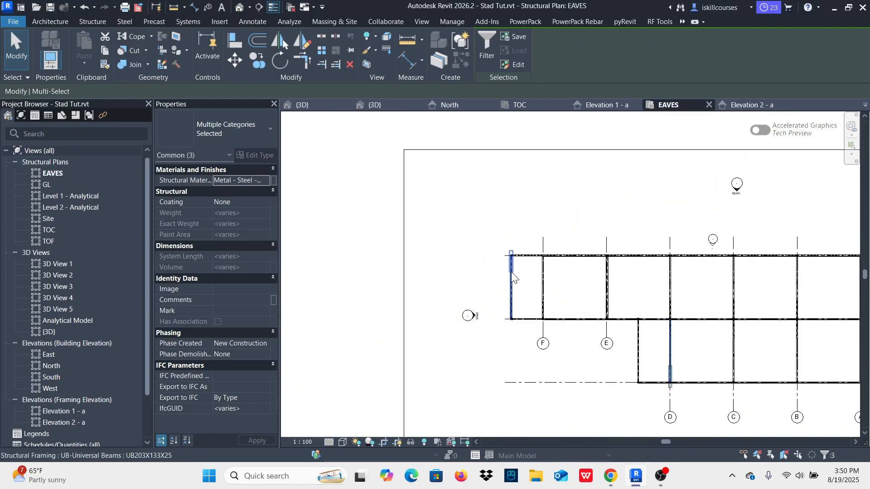
scroll(638, 360, up, 5)
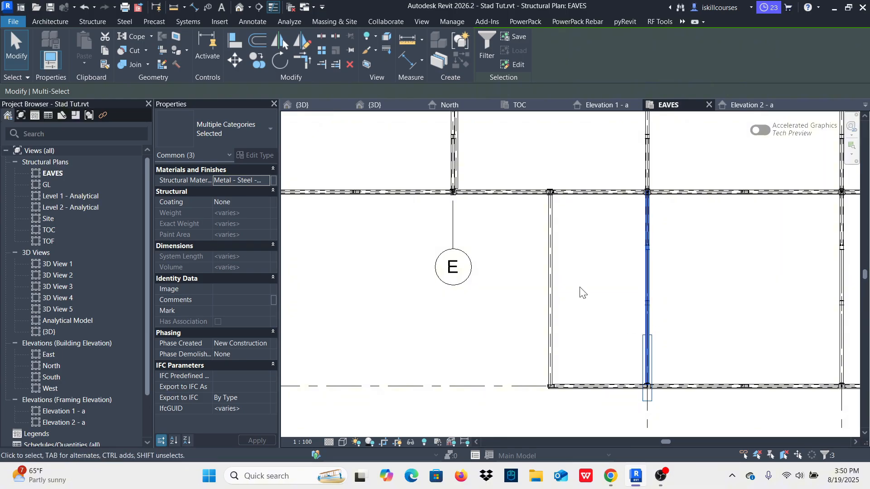
click(257, 59)
scroll(639, 284, up, 6)
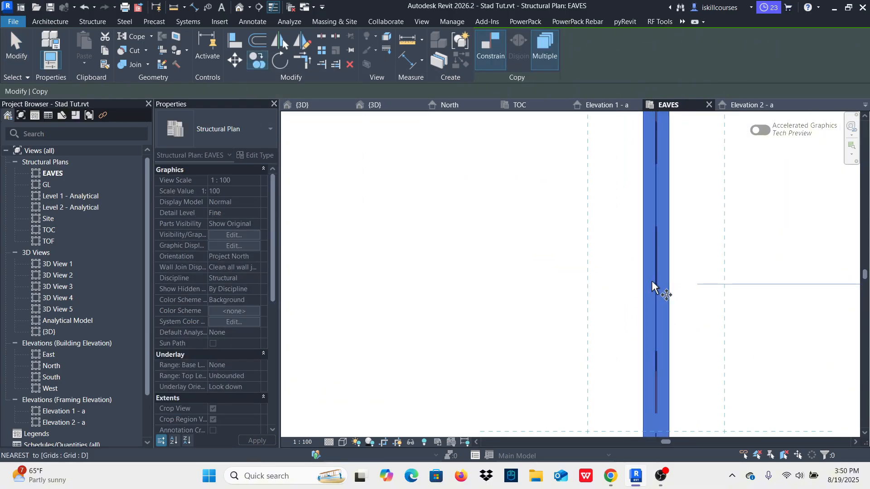
click(668, 139)
scroll(670, 217, down, 7)
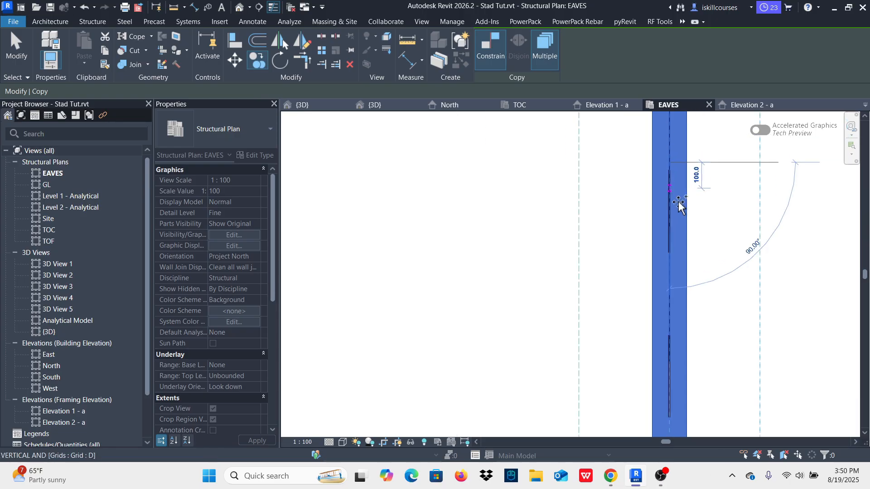
scroll(605, 207, up, 8)
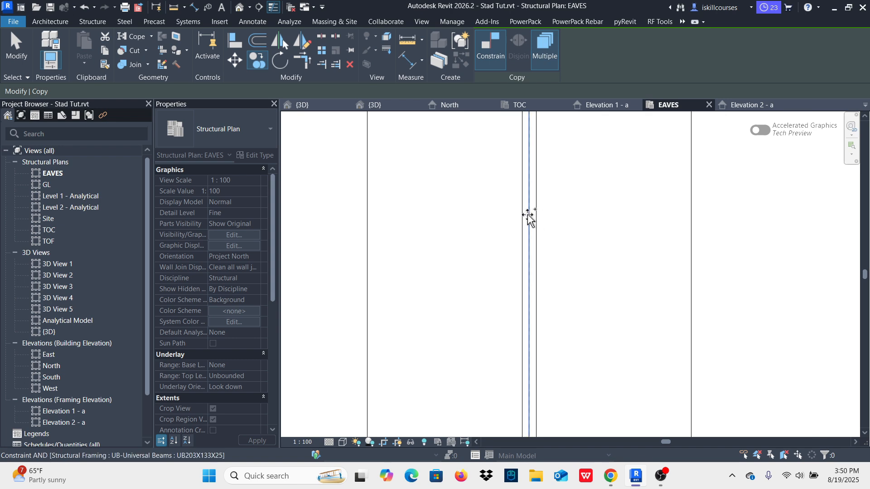
click(543, 233)
scroll(494, 271, down, 8)
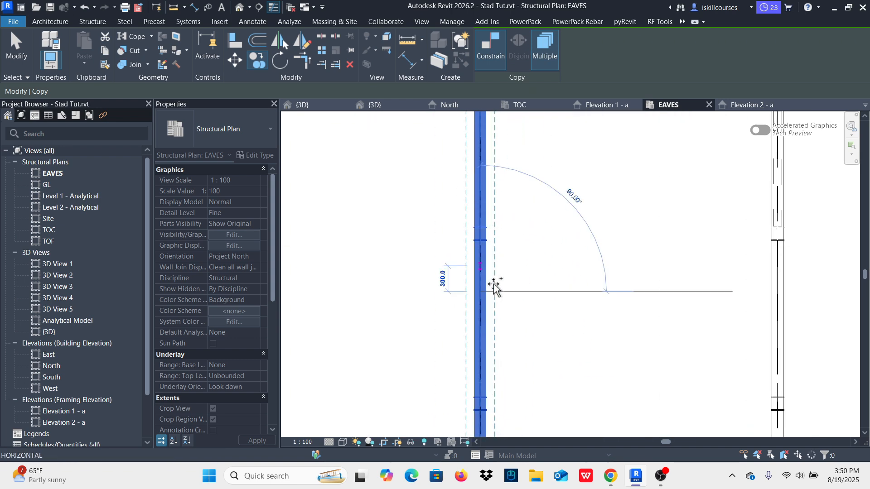
key(Escape)
key(Escape)
Step: Examine the copied rafter, its posts and end joints, and the roof frames along the whole stand in 3D
click(302, 105)
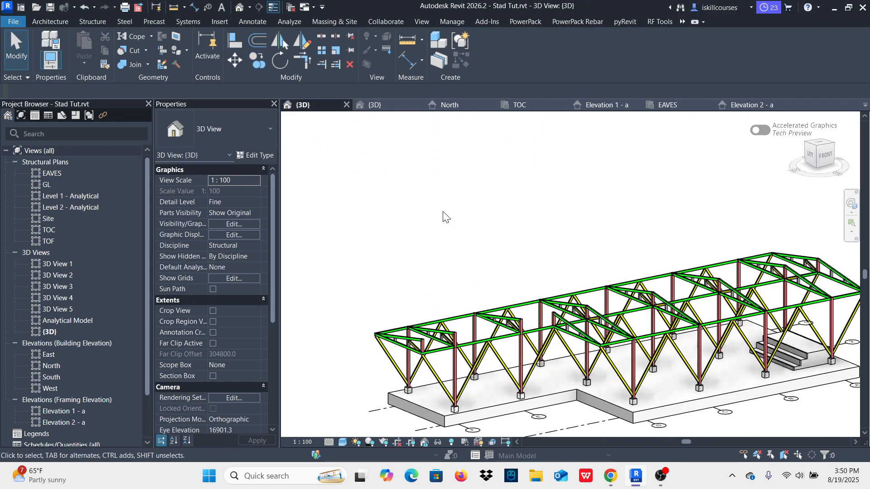
scroll(609, 341, up, 5)
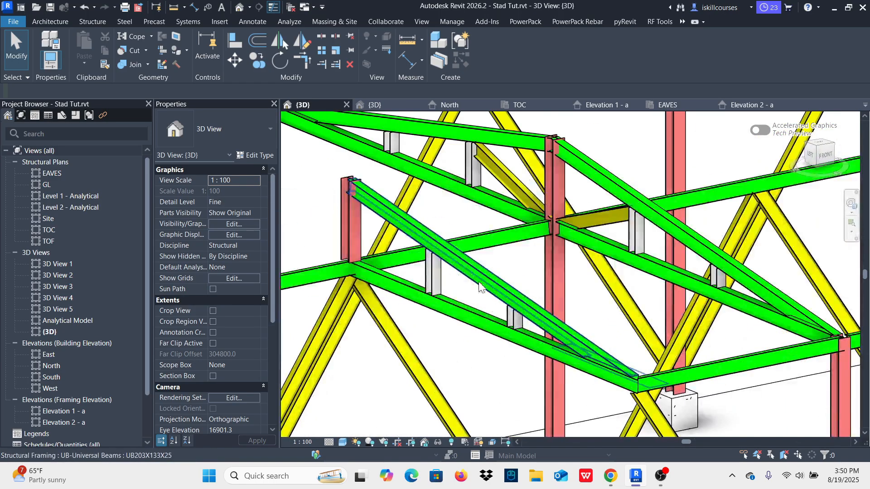
scroll(605, 379, up, 3)
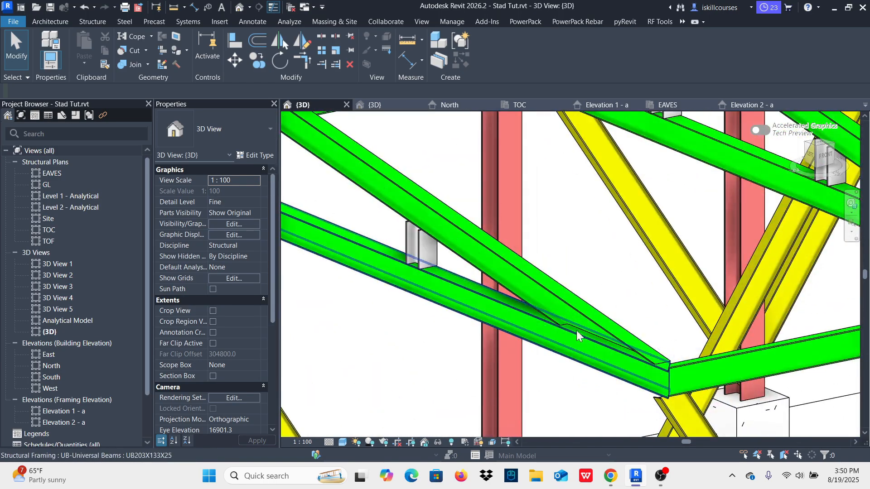
scroll(613, 356, down, 5)
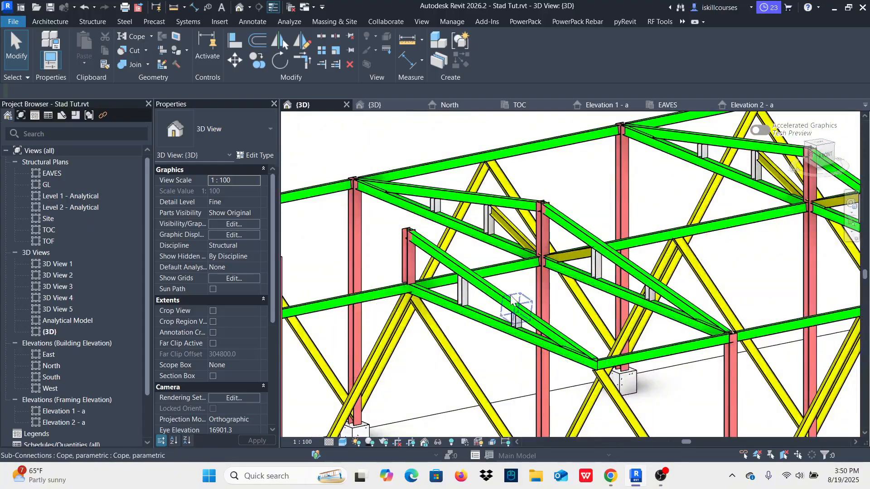
scroll(389, 226, up, 5)
scroll(425, 246, up, 3)
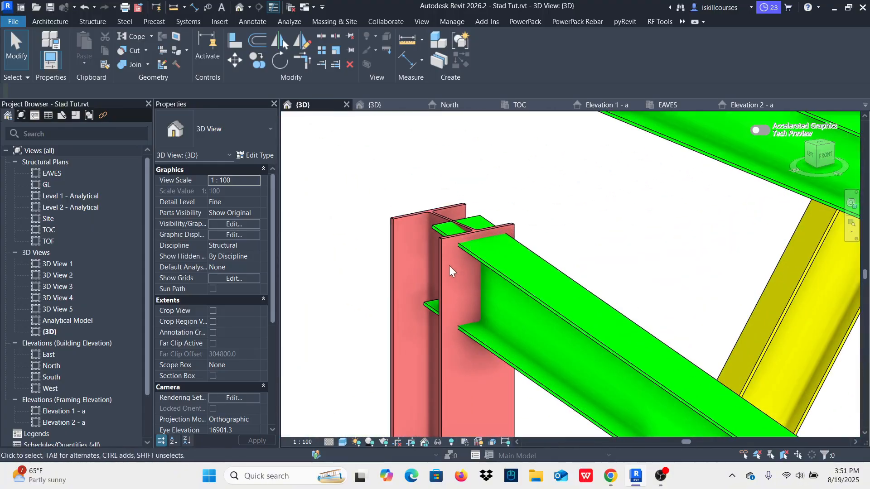
scroll(437, 270, down, 10)
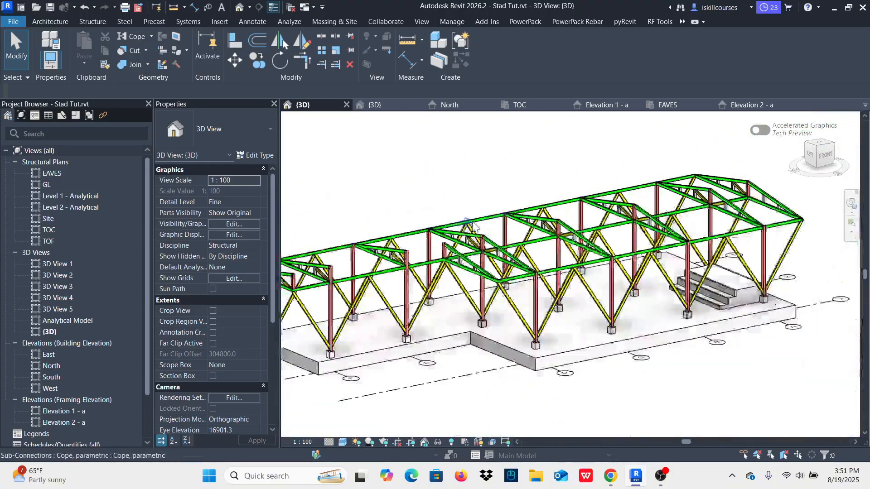
scroll(624, 289, up, 3)
scroll(624, 281, down, 4)
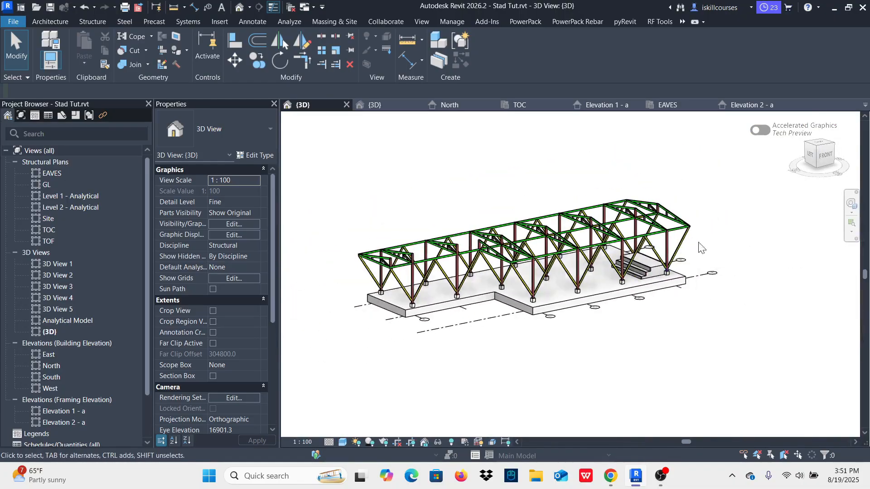
shift+middle_drag(740, 250, 617, 253)
scroll(483, 253, up, 6)
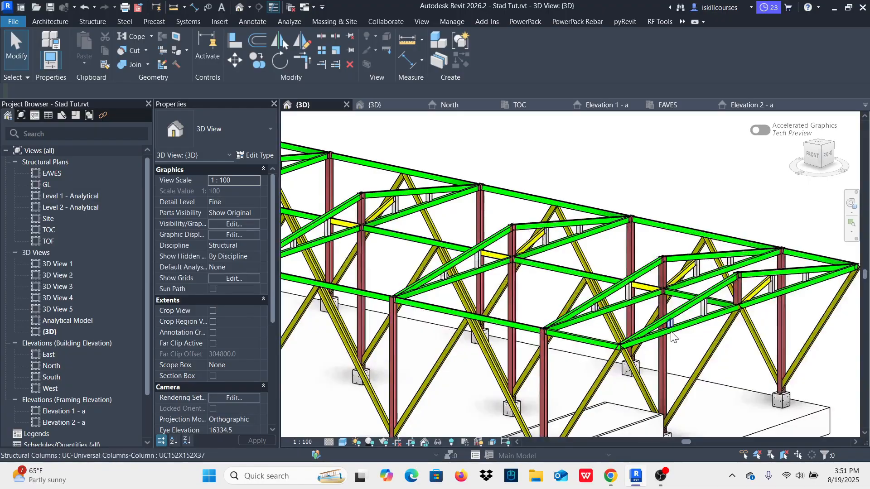
scroll(670, 317, down, 6)
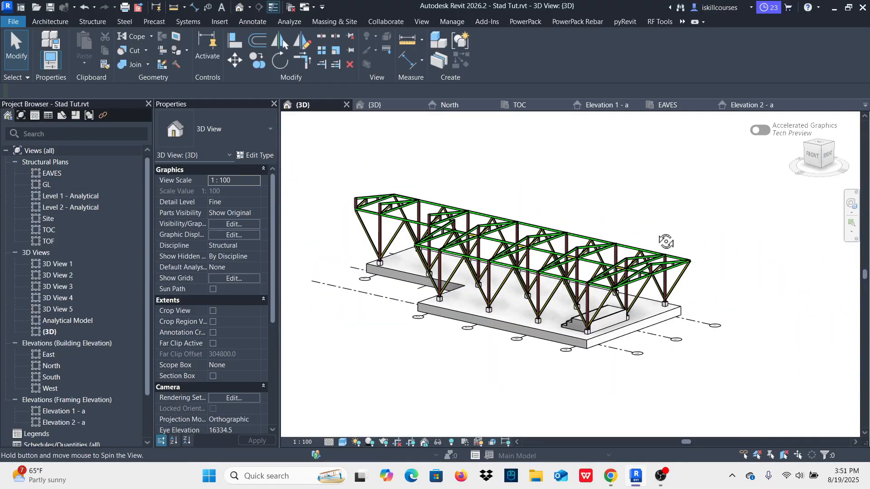
shift+middle_drag(666, 241, 647, 224)
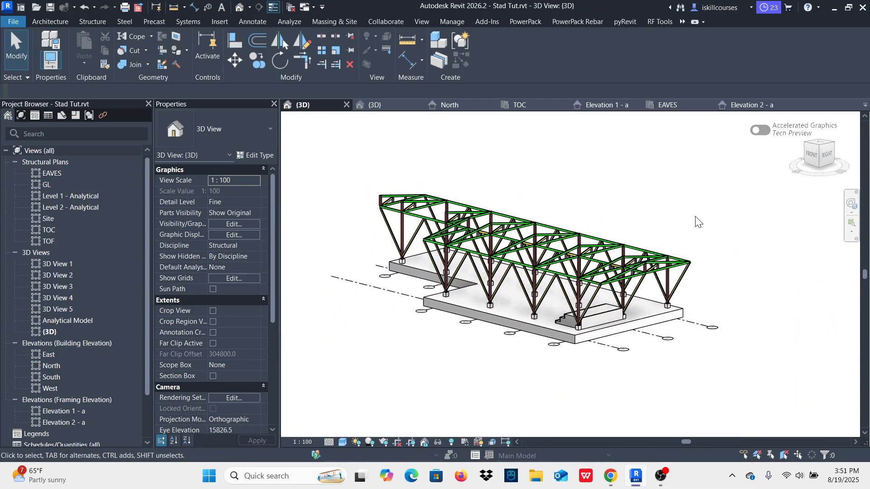
Step: Start a structural beam system and set its work plane by picking the top face of a front sloping UB203X133X25 rafter near the staircase end
shift+middle_drag(734, 213, 395, 245)
scroll(523, 325, up, 8)
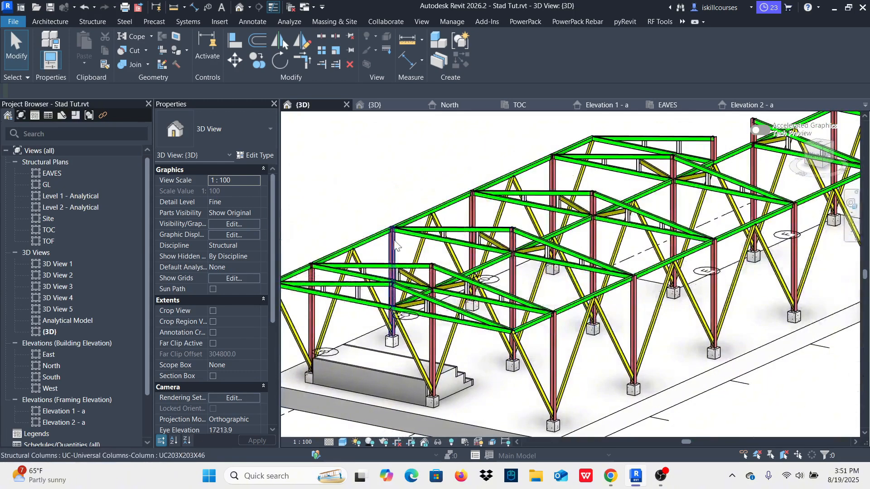
click(94, 22)
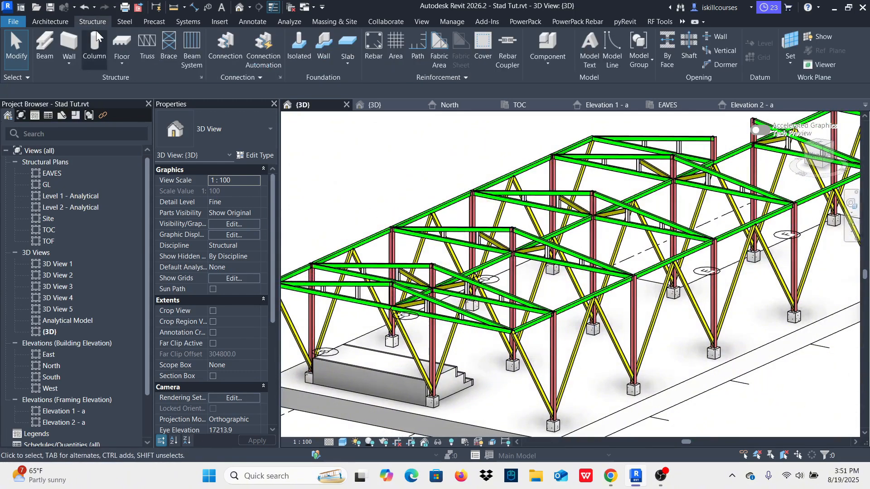
click(192, 39)
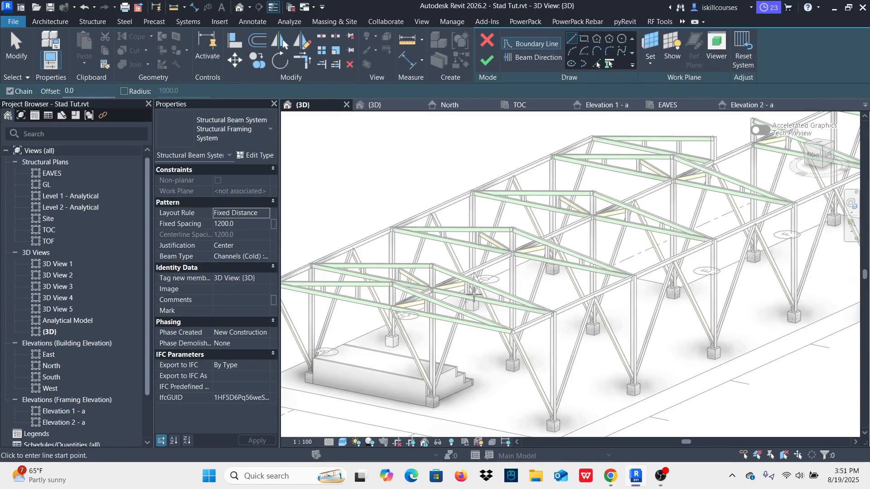
click(650, 67)
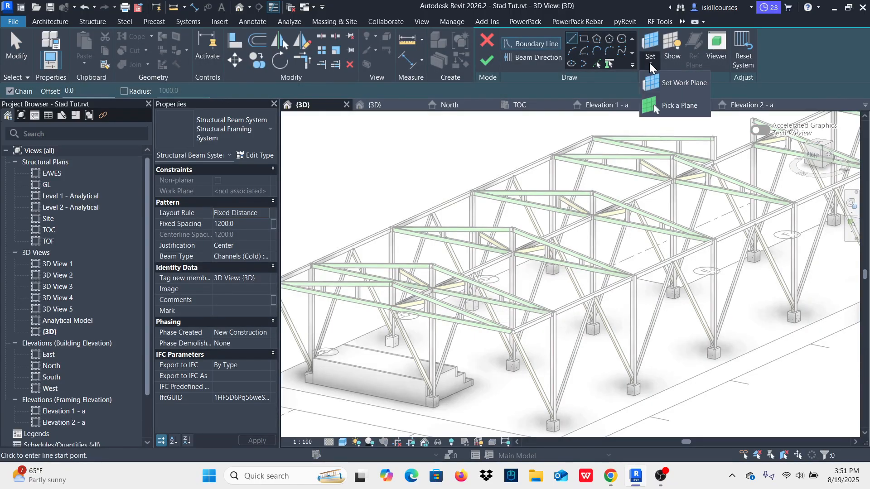
click(673, 84)
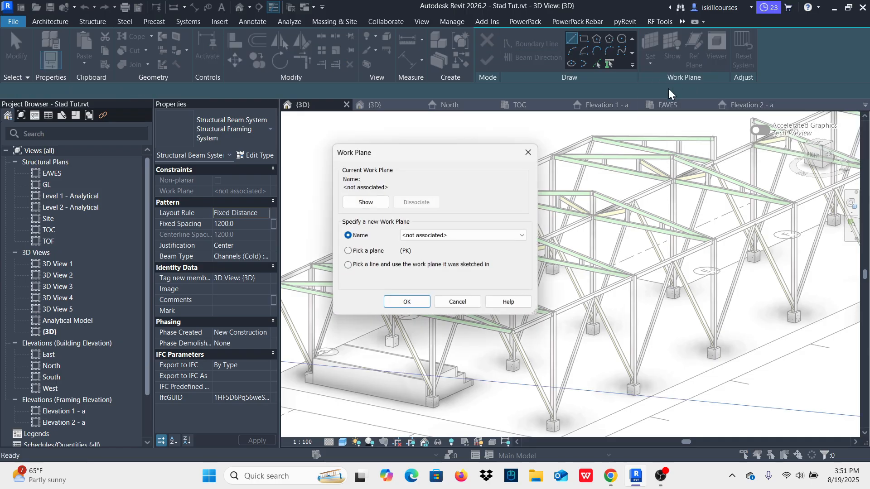
click(348, 251)
click(412, 302)
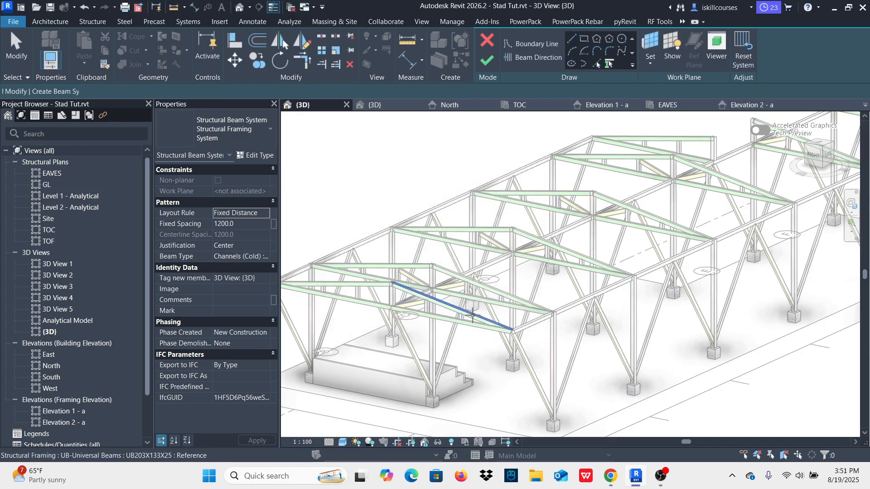
scroll(439, 290, up, 5)
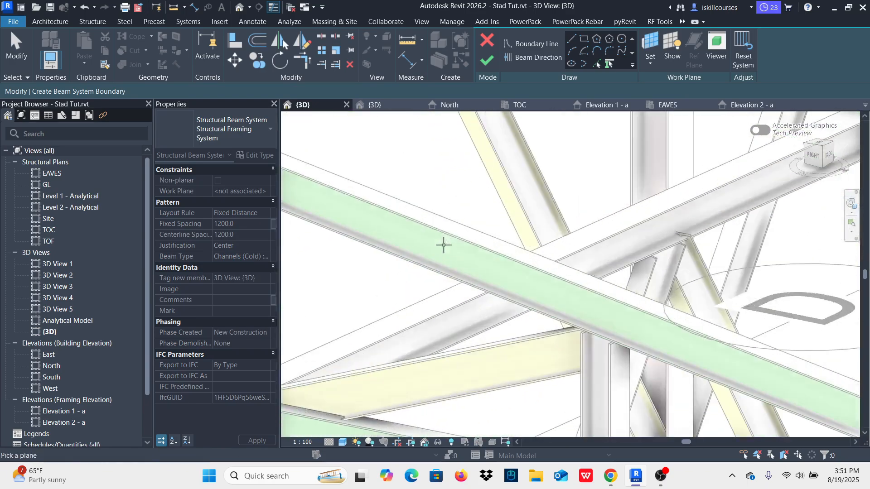
scroll(454, 230, up, 2)
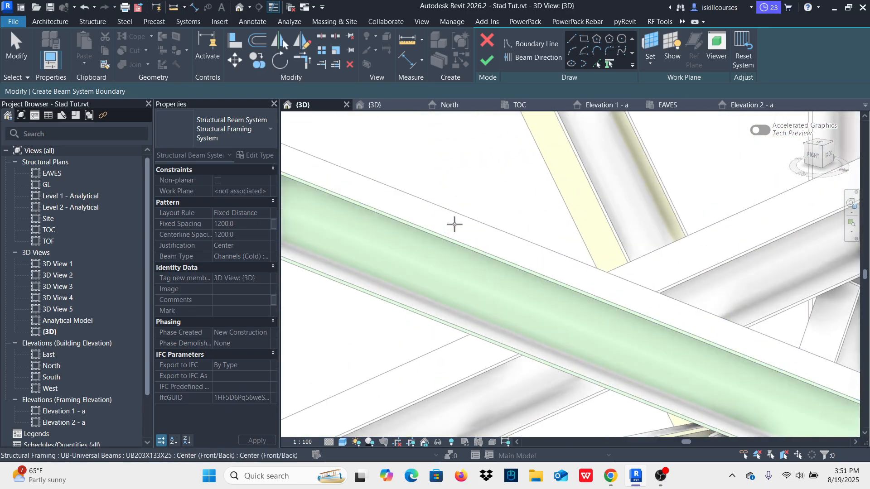
click(455, 218)
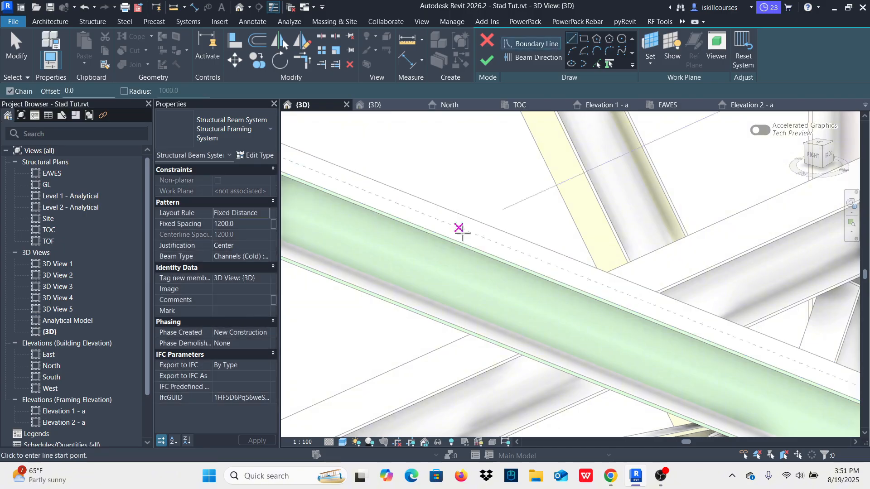
Step: Create the beam system's front boundary line by picking the edge of the UB203X133X25 eaves beam beside the end rafter
scroll(468, 260, down, 6)
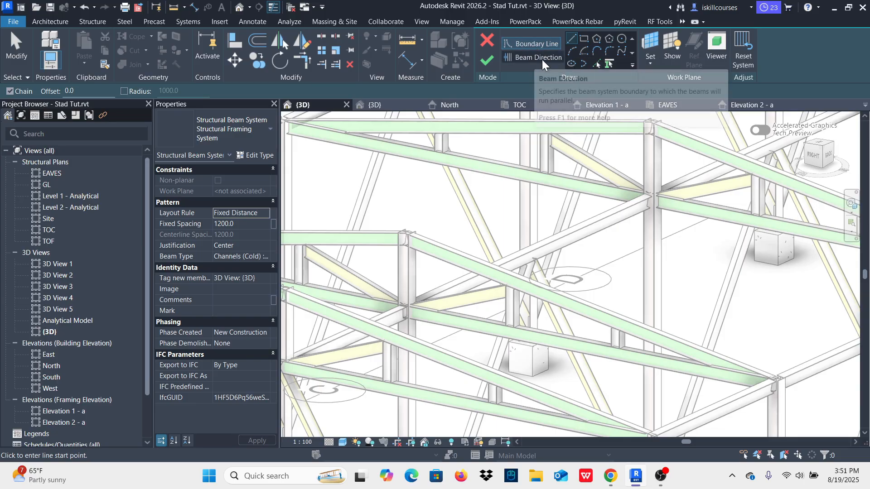
click(596, 65)
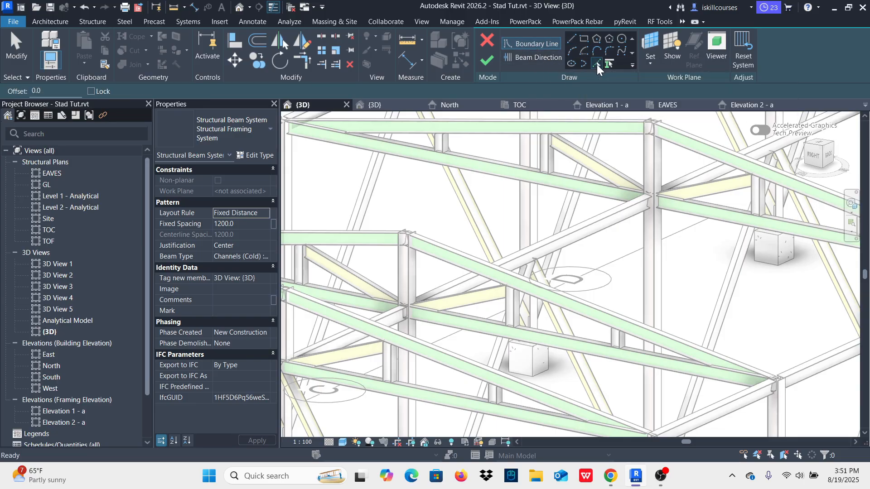
scroll(595, 294, down, 2)
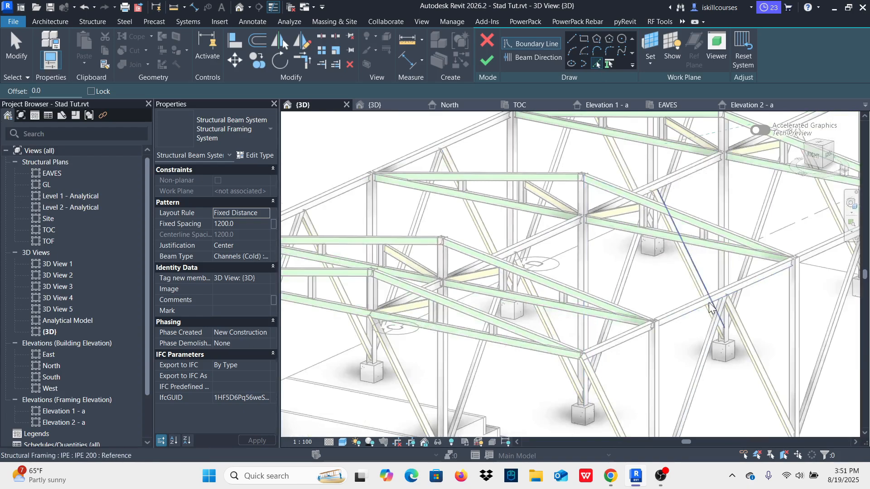
scroll(707, 305, up, 6)
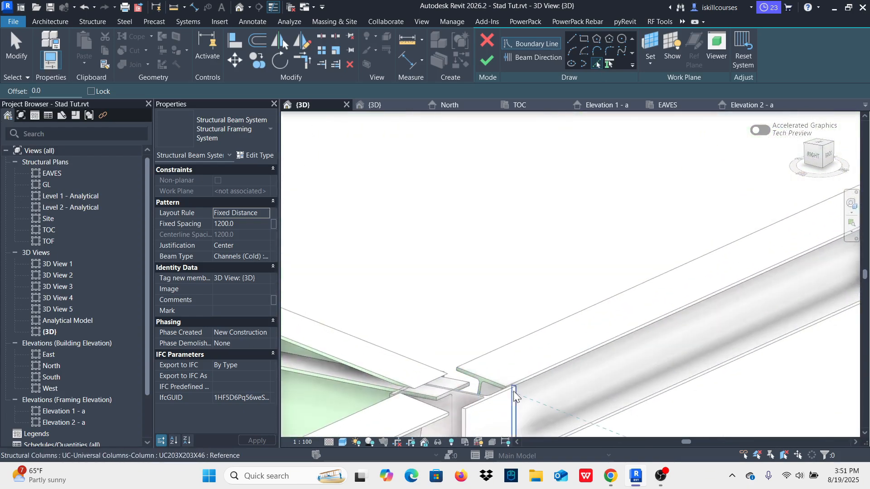
scroll(526, 395, up, 4)
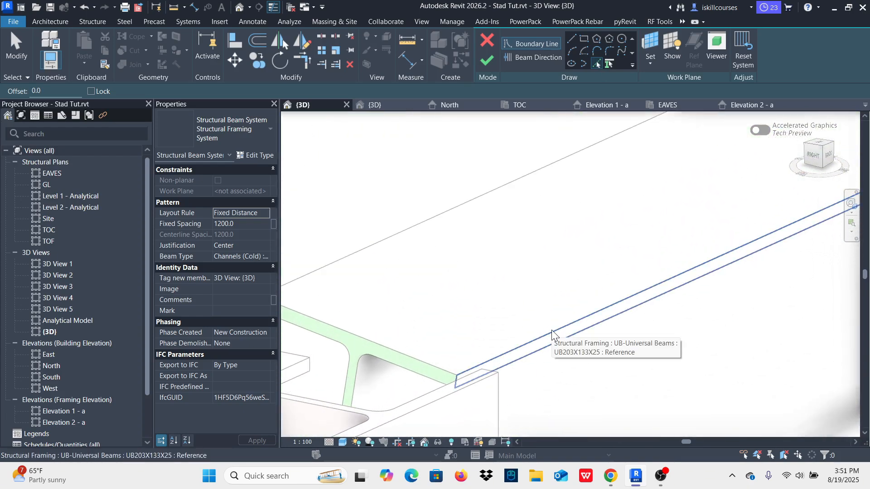
scroll(558, 337, down, 5)
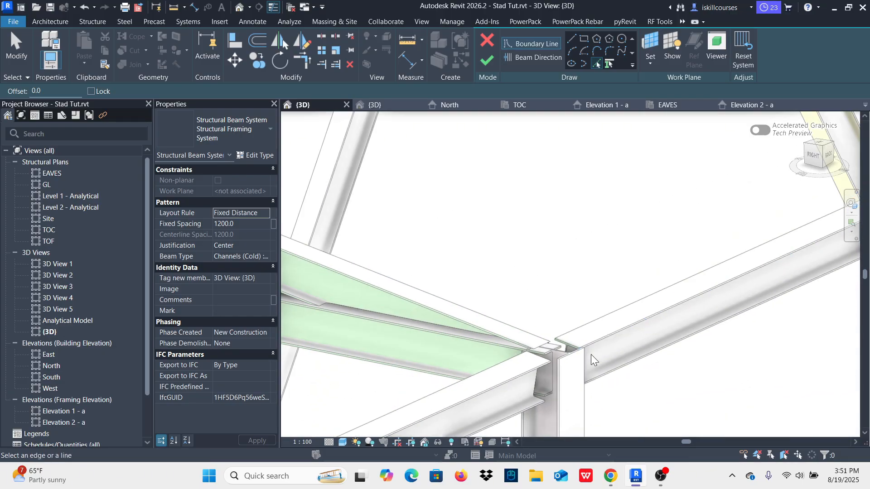
scroll(493, 374, up, 4)
scroll(521, 363, up, 2)
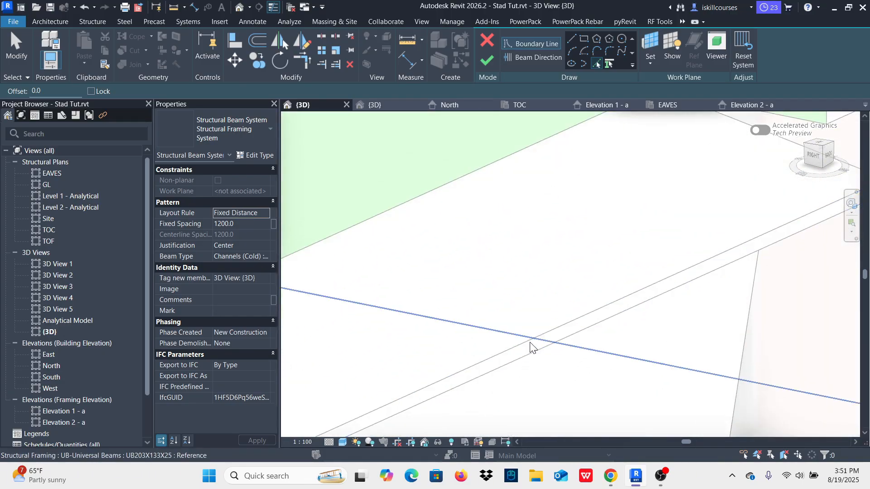
click(524, 347)
Step: Add boundary lines from the top edges of both outermost front rafters and from the ridge column's flange face at the far end
scroll(627, 342, down, 5)
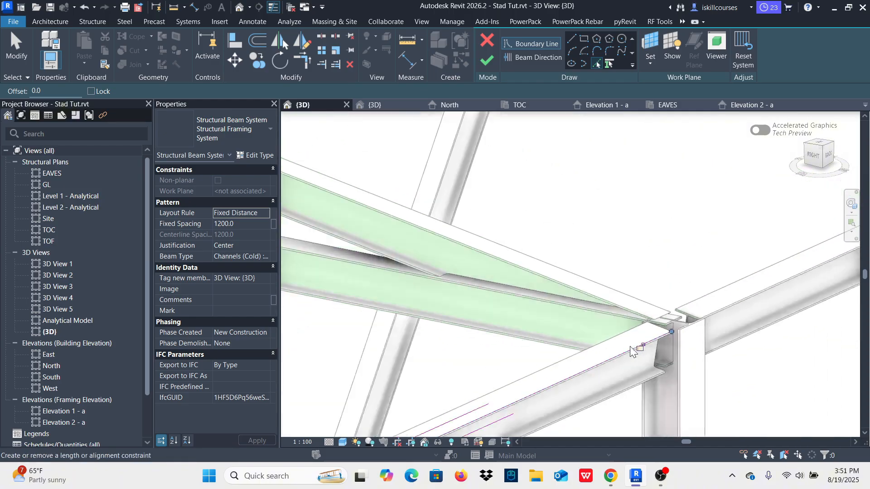
scroll(639, 341, down, 2)
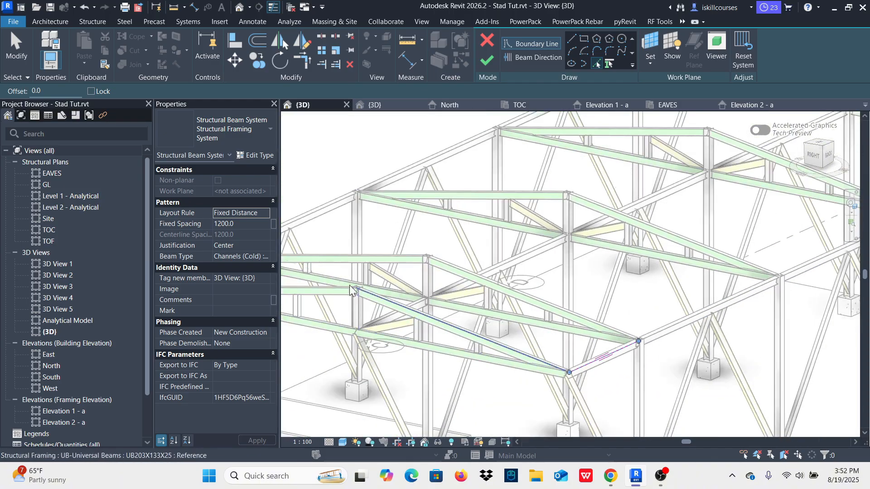
scroll(393, 311, up, 6)
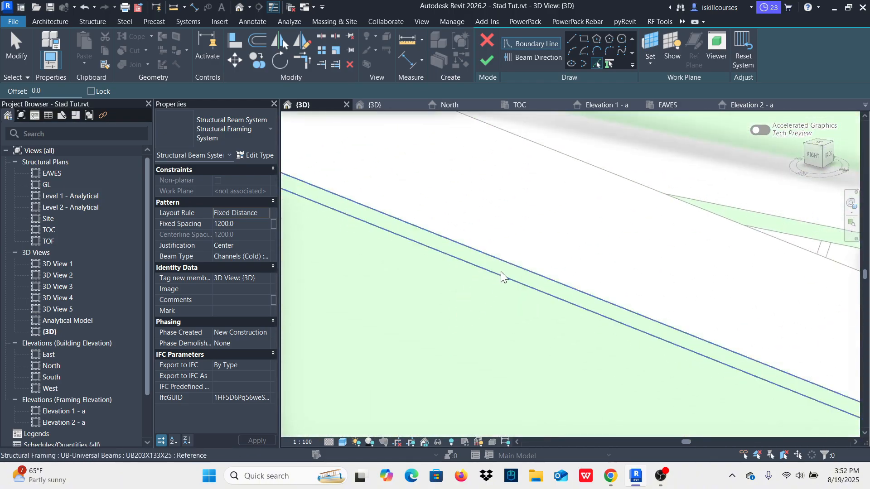
scroll(429, 358, down, 5)
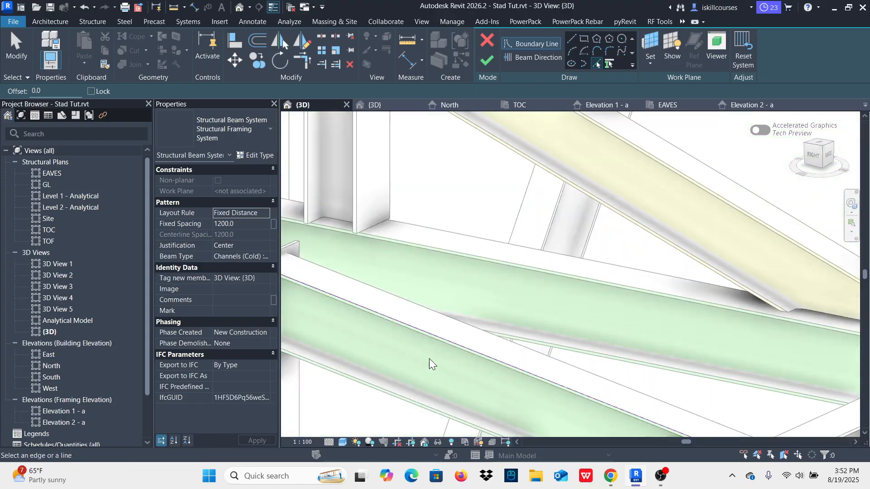
scroll(428, 355, down, 6)
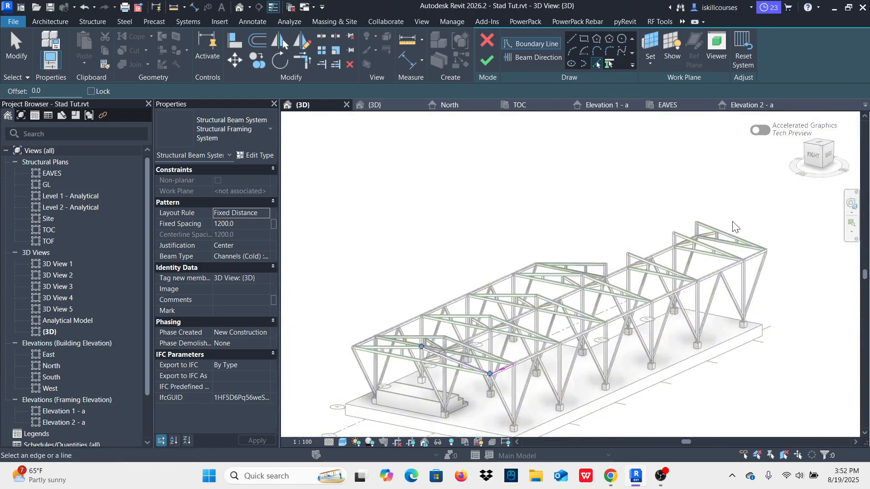
scroll(734, 225, up, 7)
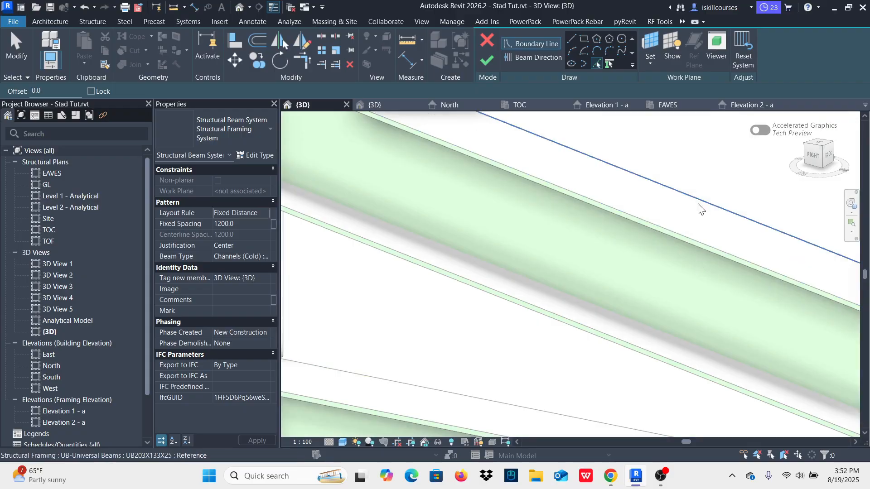
scroll(702, 207, down, 10)
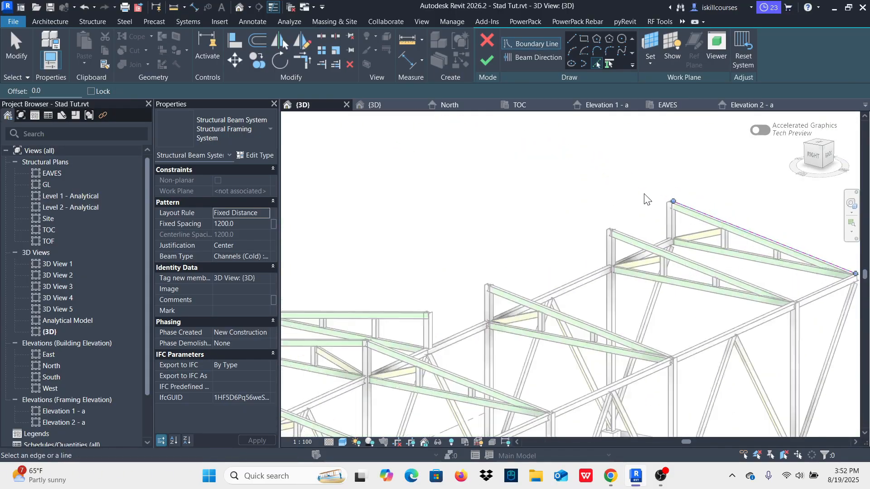
scroll(667, 224, up, 10)
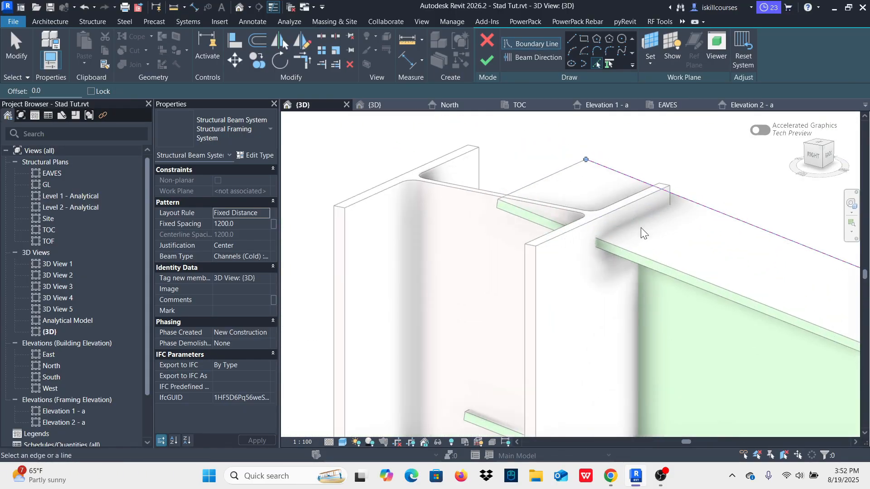
click(630, 205)
Step: Trim and extend the ridge boundary line to form corners with the sloping boundary lines at both ends of the roof
click(303, 58)
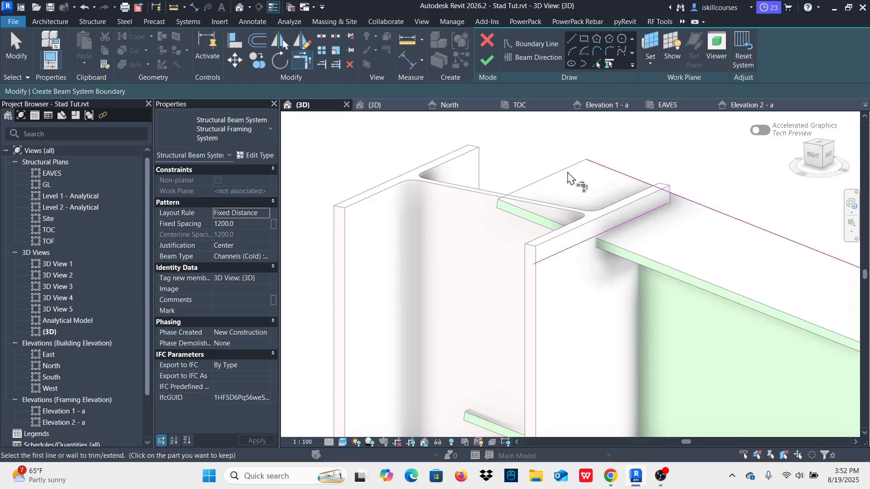
click(691, 212)
click(660, 225)
scroll(689, 222, down, 4)
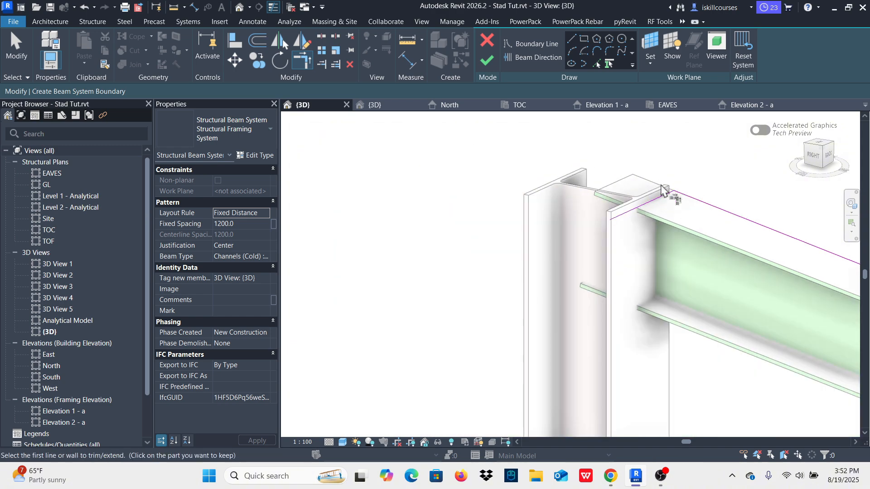
scroll(654, 195, down, 8)
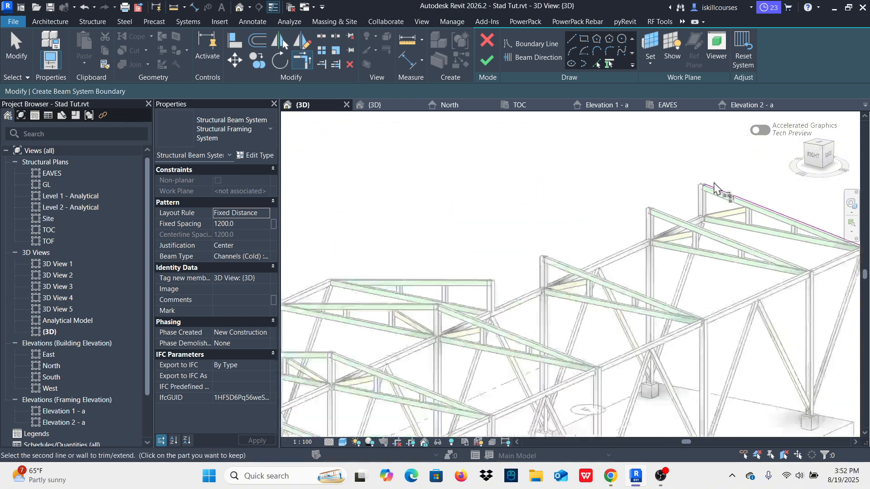
scroll(472, 310, up, 8)
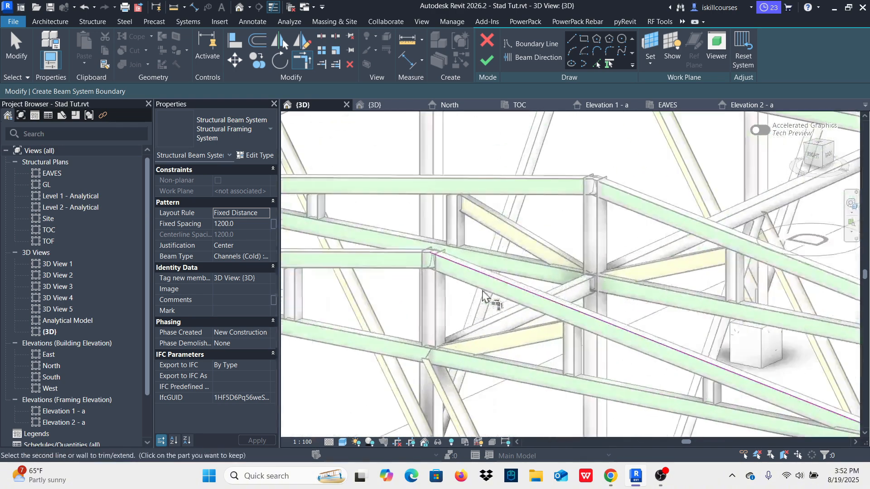
scroll(592, 355, down, 5)
scroll(593, 355, up, 6)
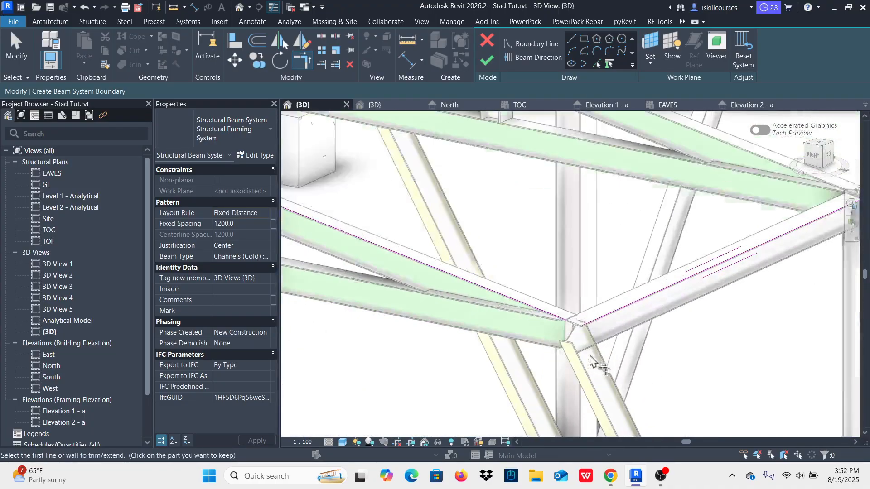
Step: Trim and extend the eaves boundary line to corners with both sloping end lines, closing the front slope's beam system boundary
click(554, 317)
click(603, 316)
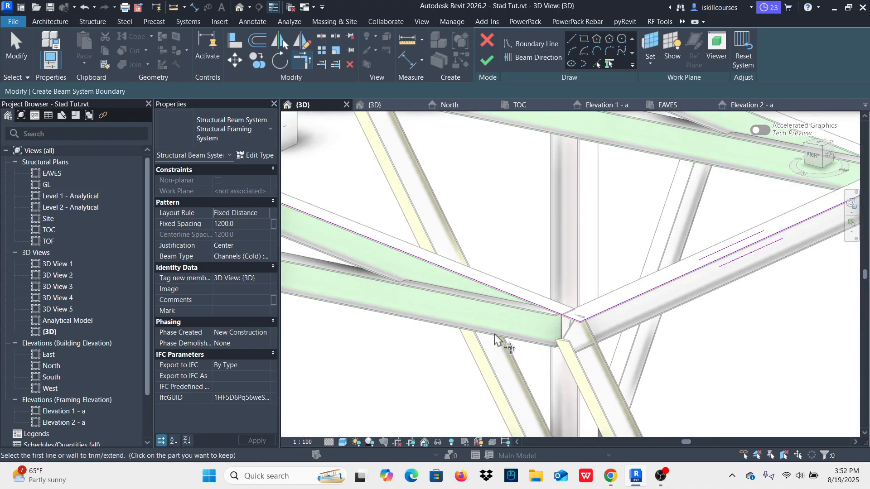
scroll(501, 340, down, 5)
scroll(467, 359, up, 6)
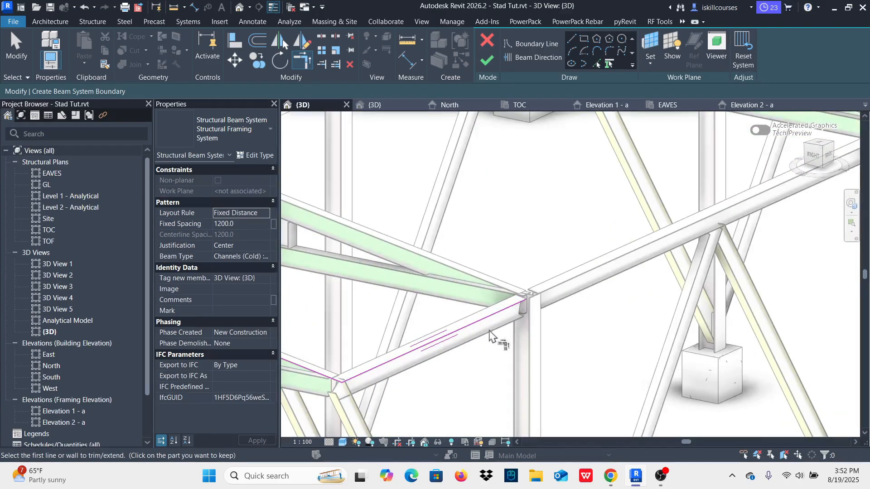
click(487, 322)
scroll(427, 387, down, 5)
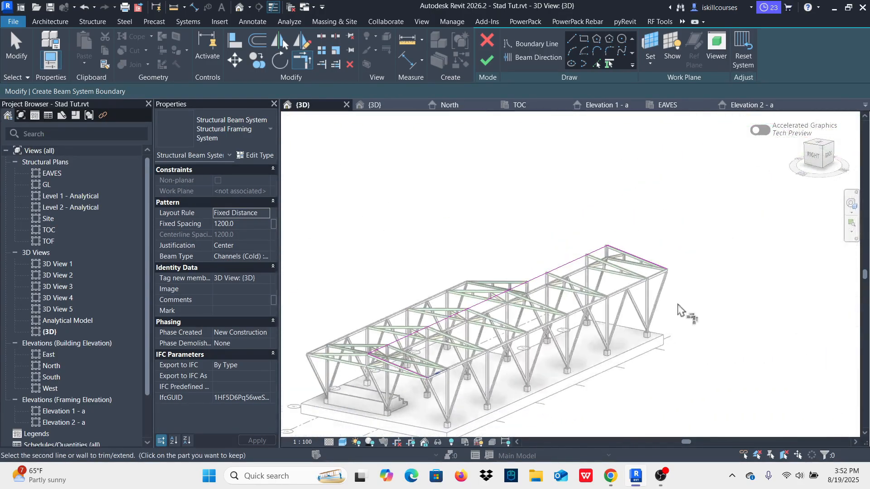
scroll(683, 304, up, 6)
click(647, 225)
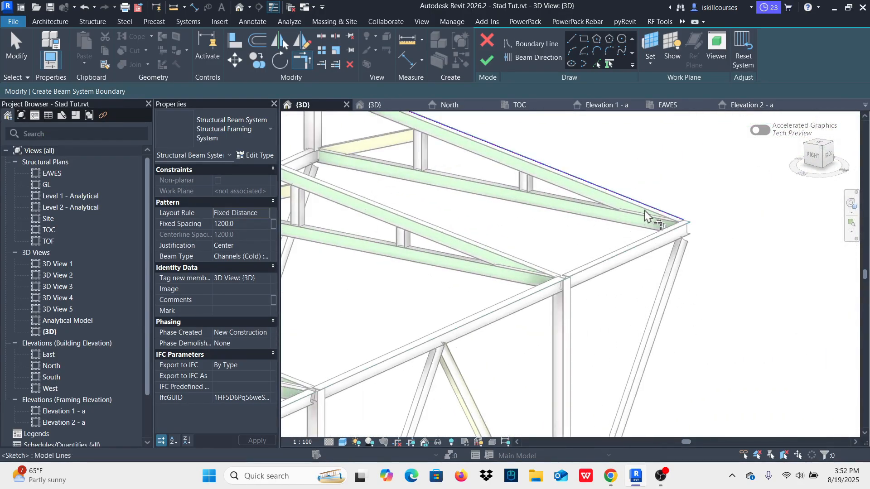
scroll(704, 258, down, 5)
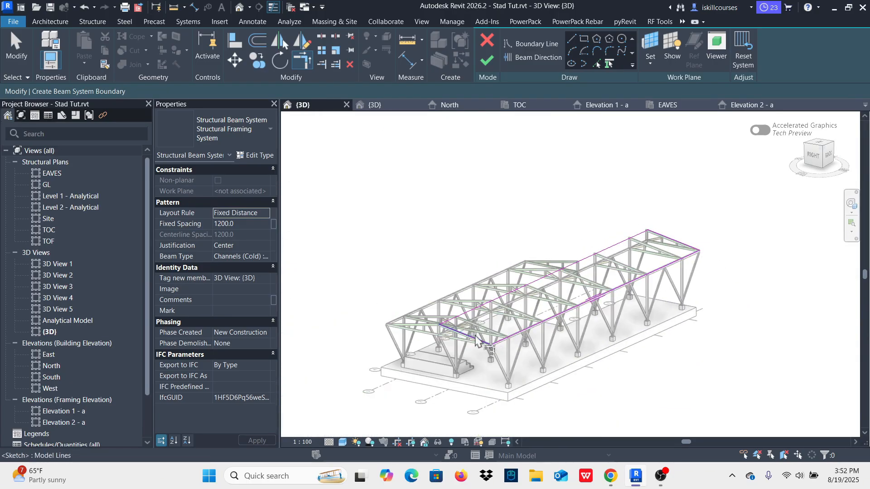
scroll(478, 335, up, 5)
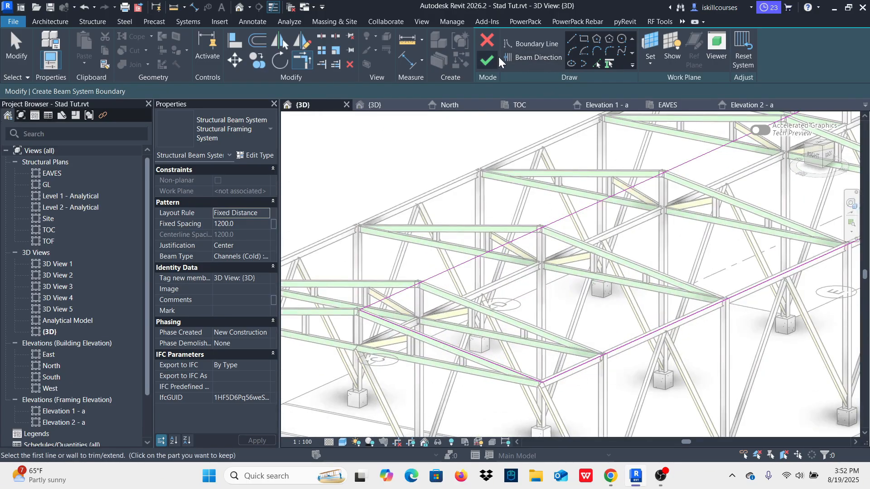
Step: Set the beam direction parallel to the long ridge boundary line of the front roof slope
click(532, 58)
scroll(498, 292, down, 2)
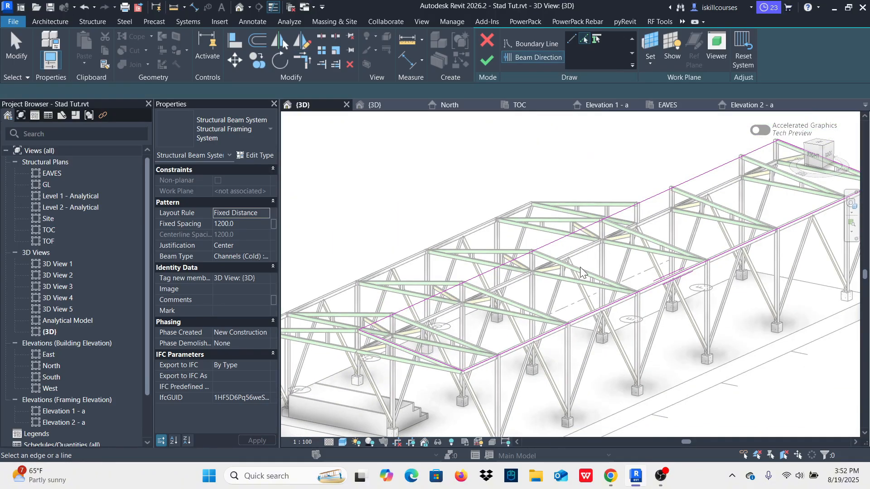
click(568, 236)
scroll(401, 290, down, 1)
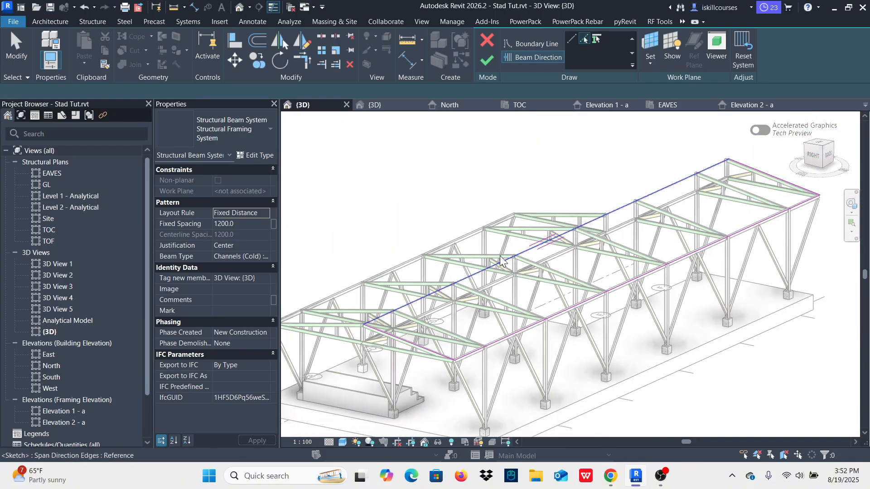
scroll(392, 258, down, 2)
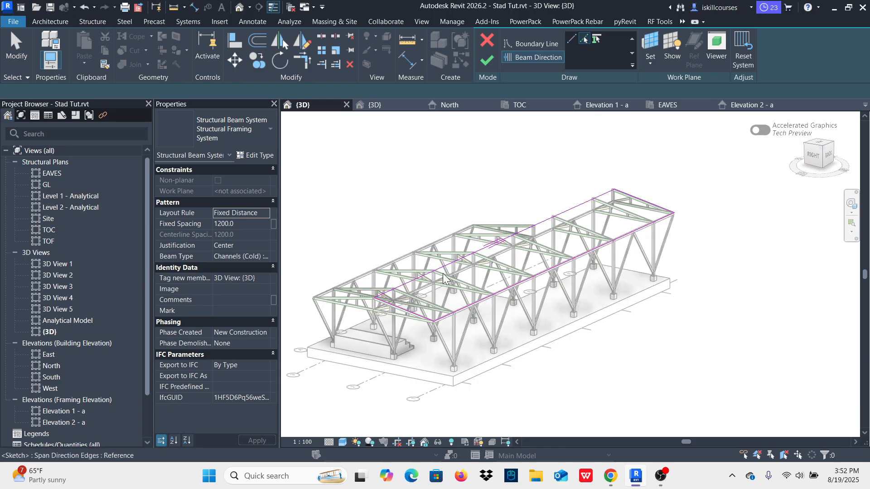
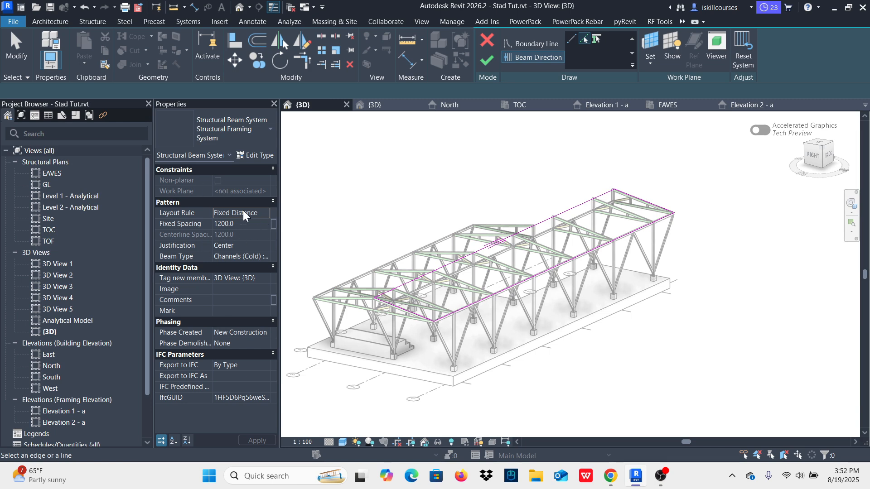
Step: Assign Channels (Cold) LU100X40X3.0 as the beam type, keep 1200 fixed spacing with center justification, and finish the beam system
click(241, 224)
click(263, 247)
click(263, 247)
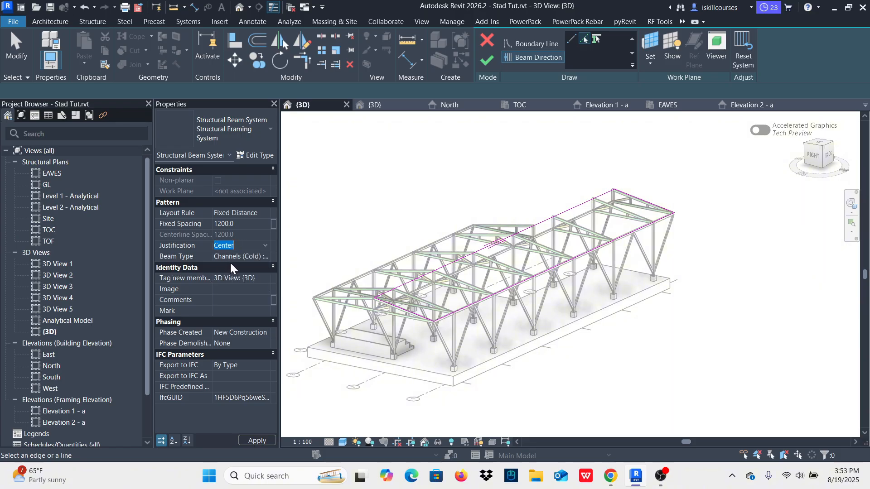
click(265, 257)
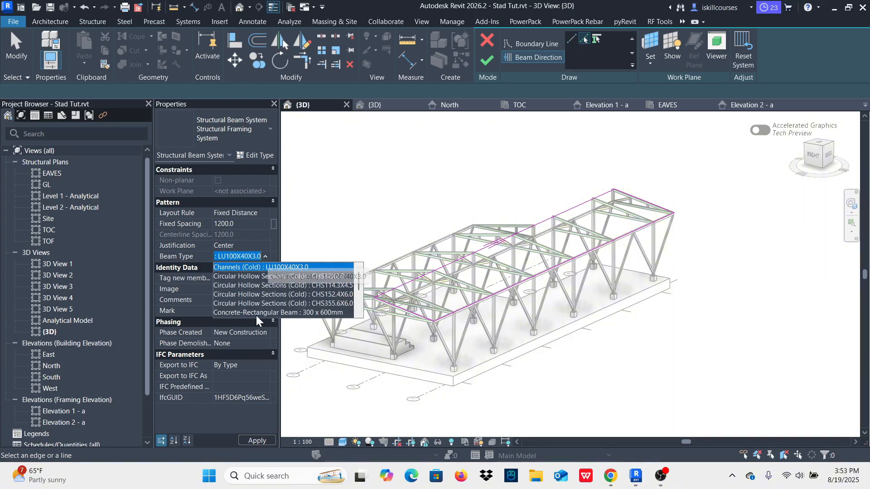
click(287, 268)
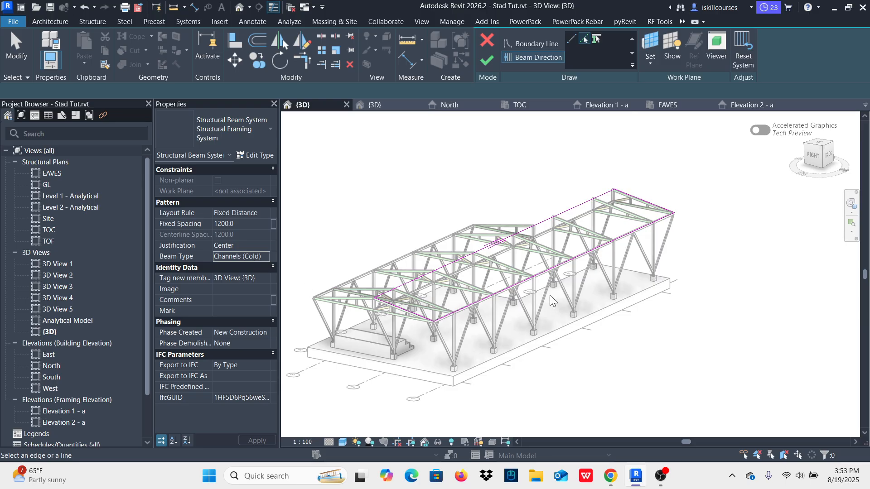
middle_drag(511, 268, 528, 282)
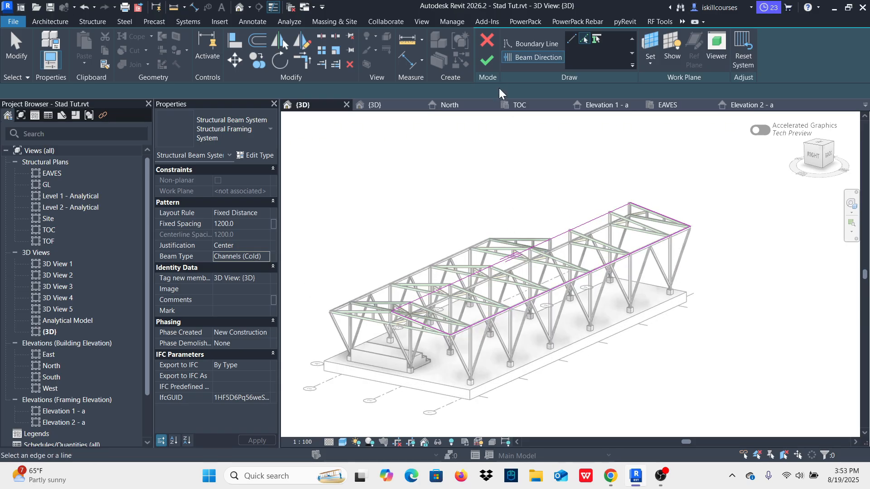
click(488, 62)
scroll(453, 286, up, 5)
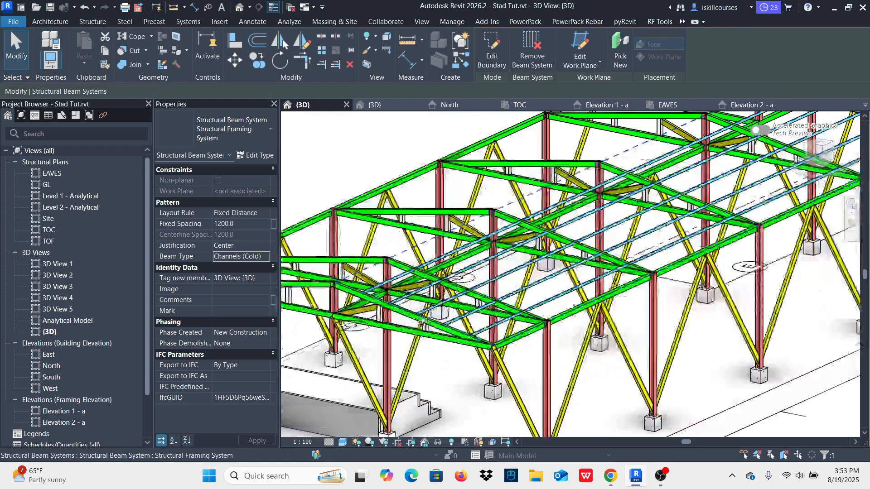
scroll(453, 285, up, 4)
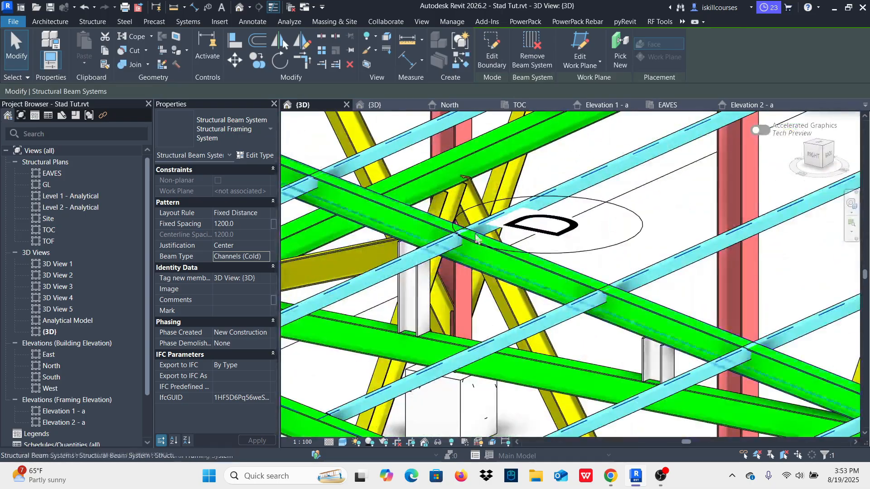
scroll(490, 294, down, 8)
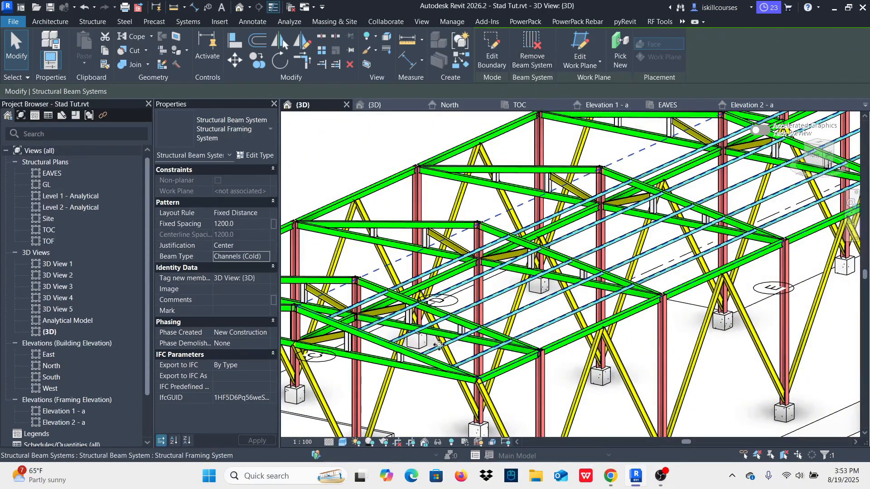
scroll(459, 354, up, 5)
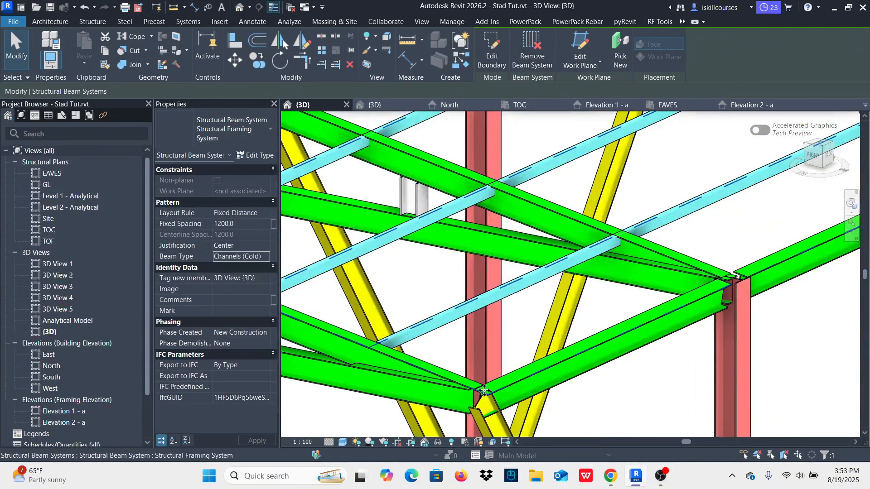
scroll(423, 364, down, 5)
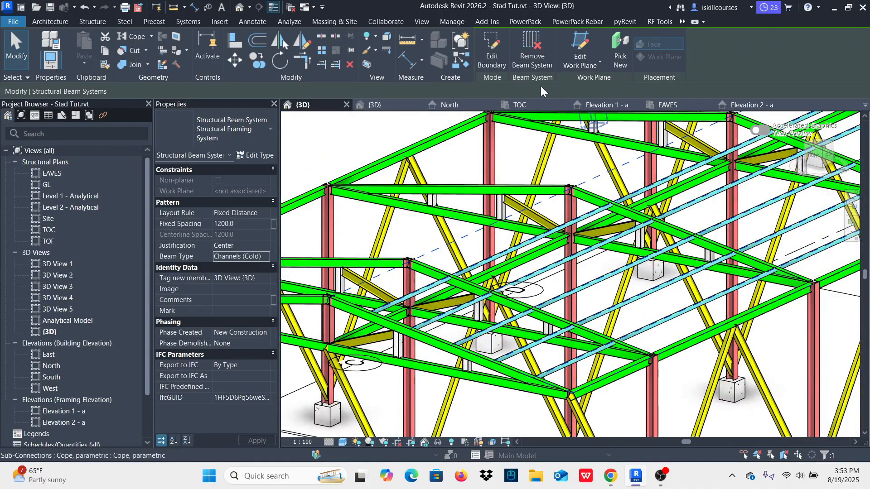
key(Escape)
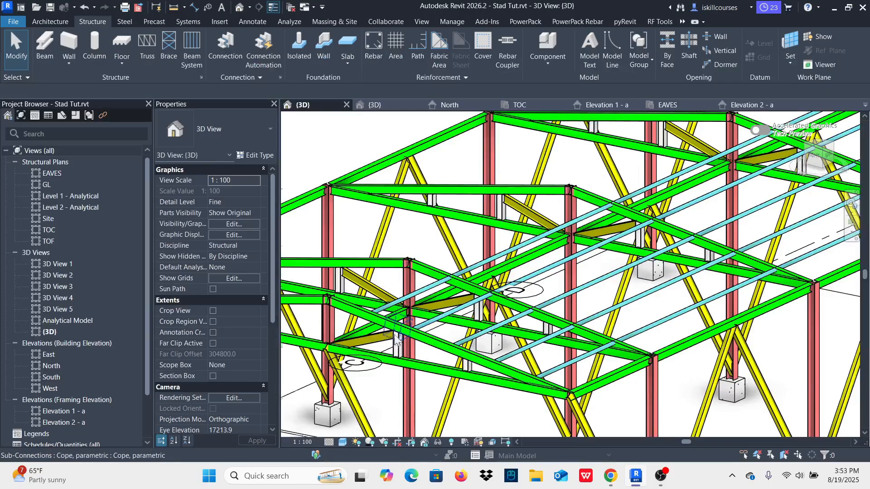
Step: Set the z Justification of all LU100X40X3.0 channel purlins visible in the view to Bottom
scroll(396, 340, up, 3)
click(455, 222)
right_click(456, 222)
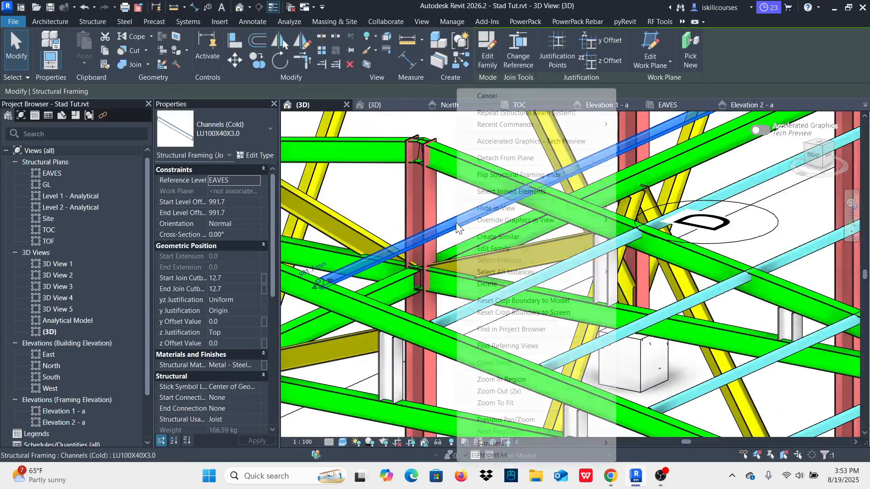
mouse_move(516, 272)
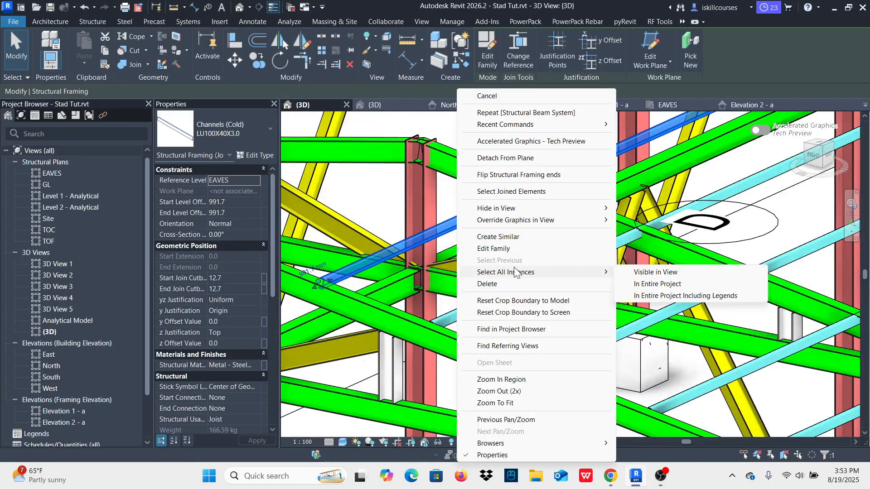
click(634, 273)
scroll(521, 294, down, 3)
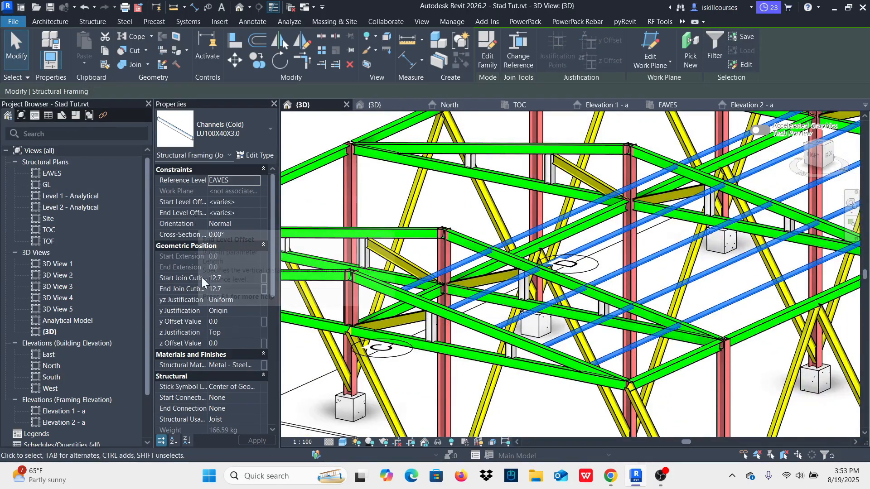
scroll(203, 304, down, 2)
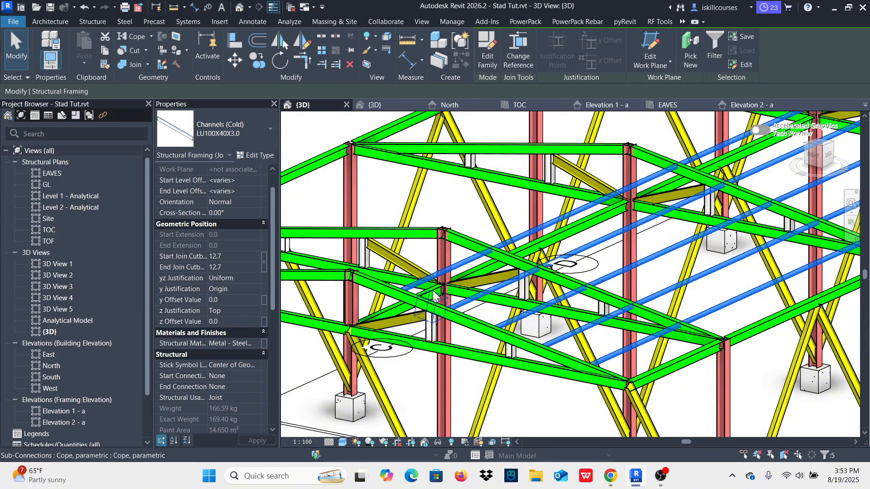
scroll(434, 294, up, 5)
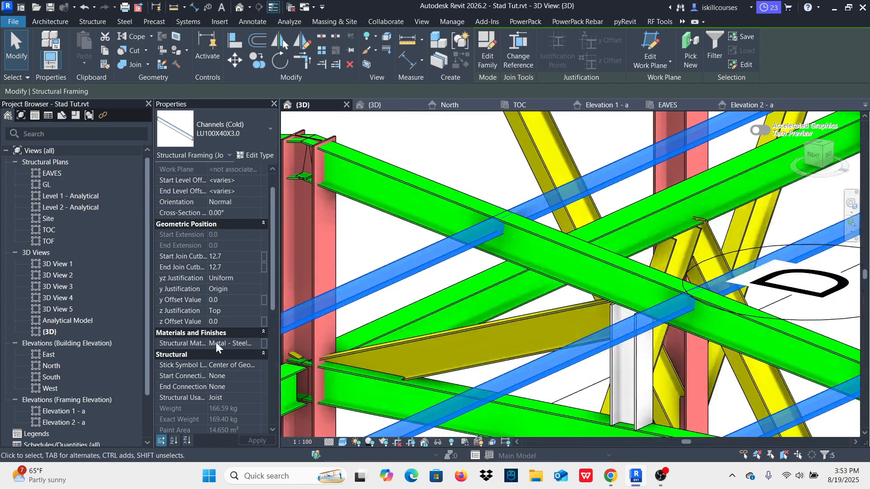
click(255, 322)
click(251, 312)
click(252, 310)
click(219, 348)
scroll(539, 287, down, 2)
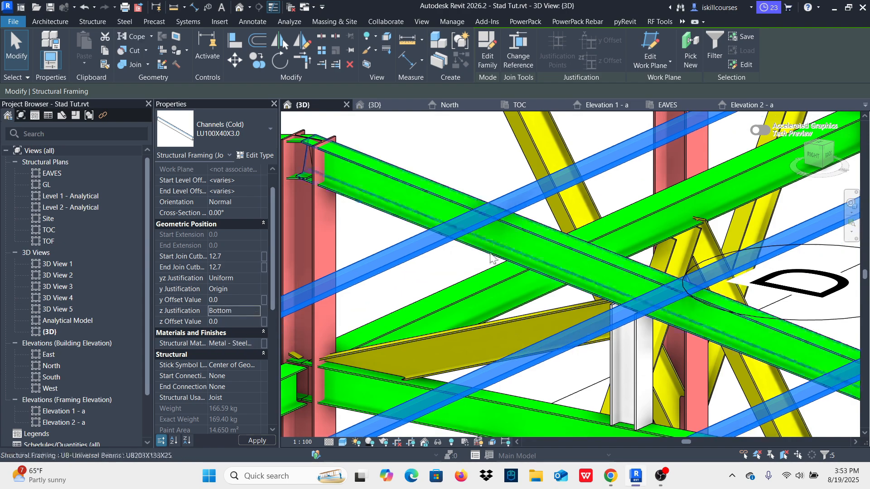
scroll(540, 287, down, 5)
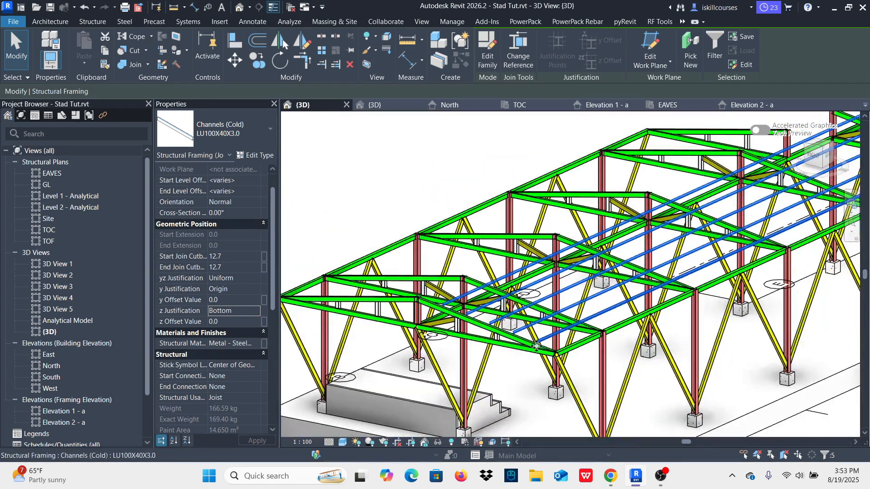
scroll(473, 320, up, 5)
scroll(473, 320, up, 2)
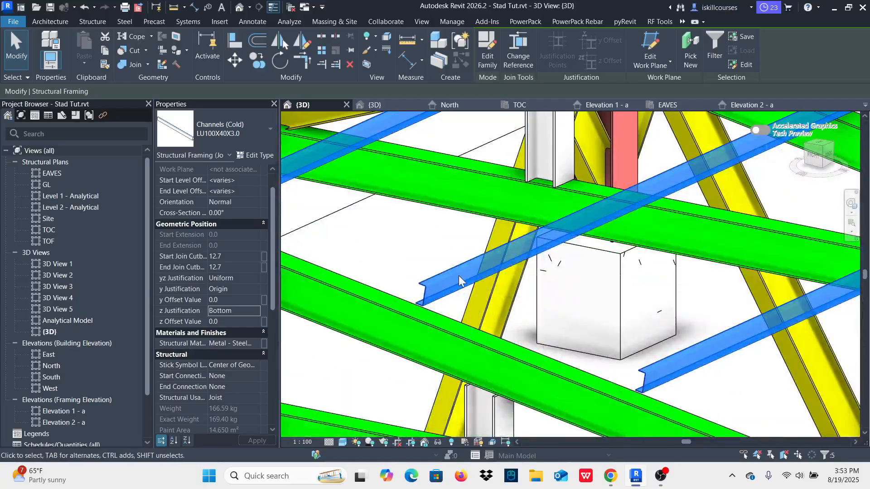
scroll(458, 275, down, 4)
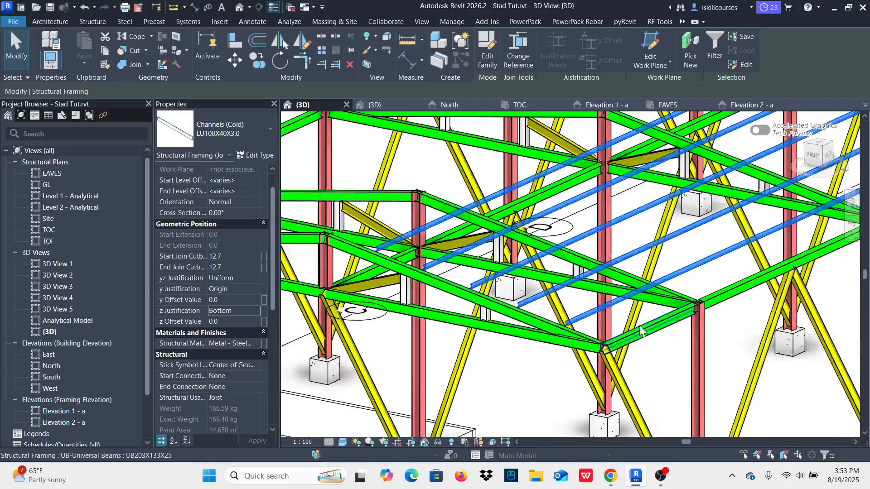
click(672, 369)
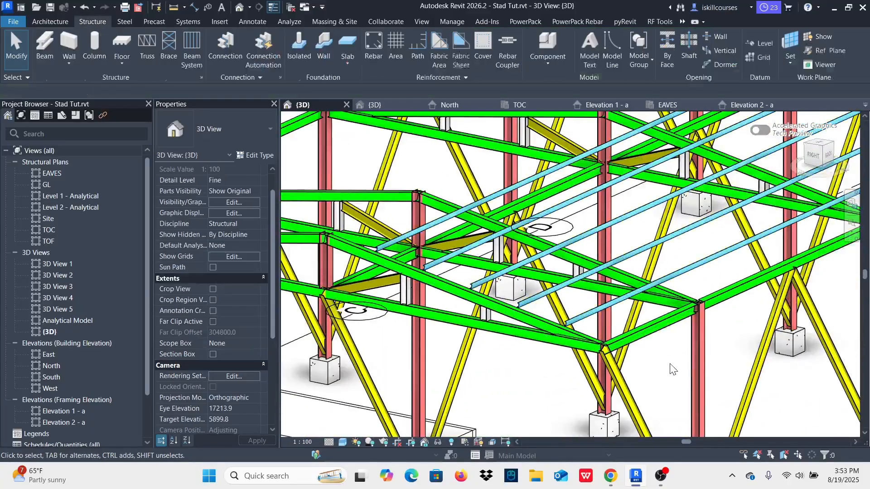
Step: Copy the lowest purlin down the slope to the outer end of the rafter, at the edge beam
scroll(580, 329, up, 2)
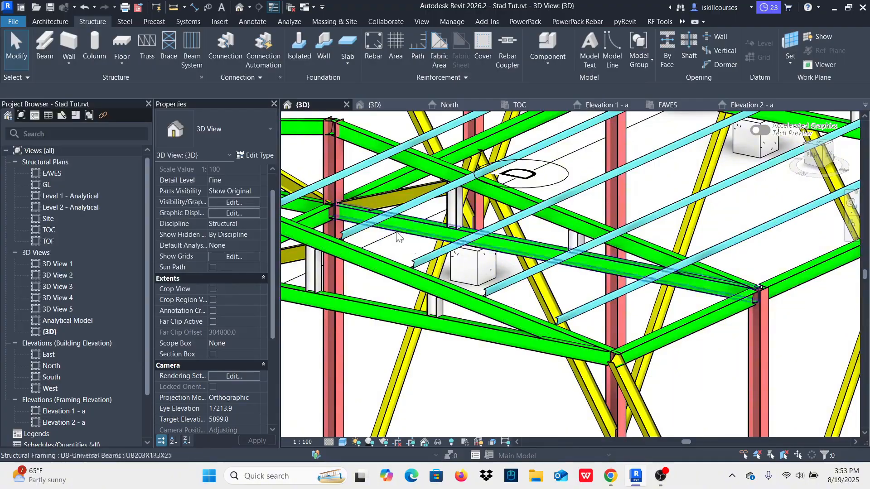
click(590, 308)
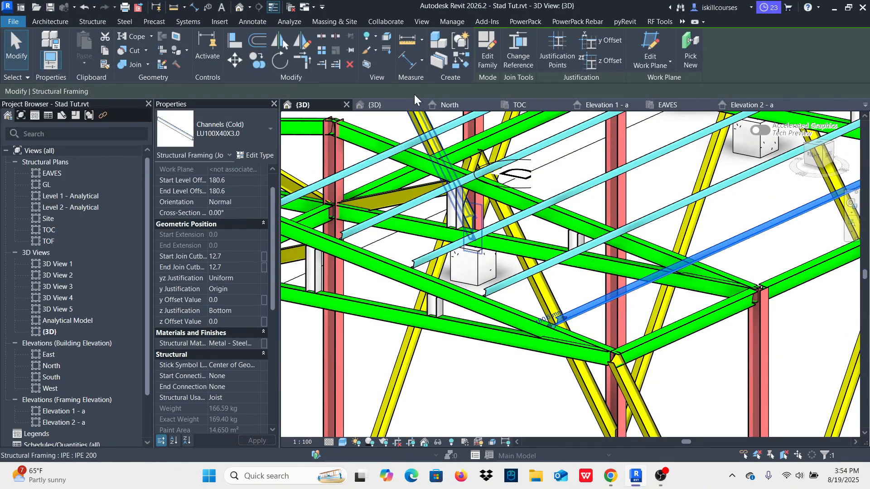
click(257, 64)
scroll(563, 323, up, 2)
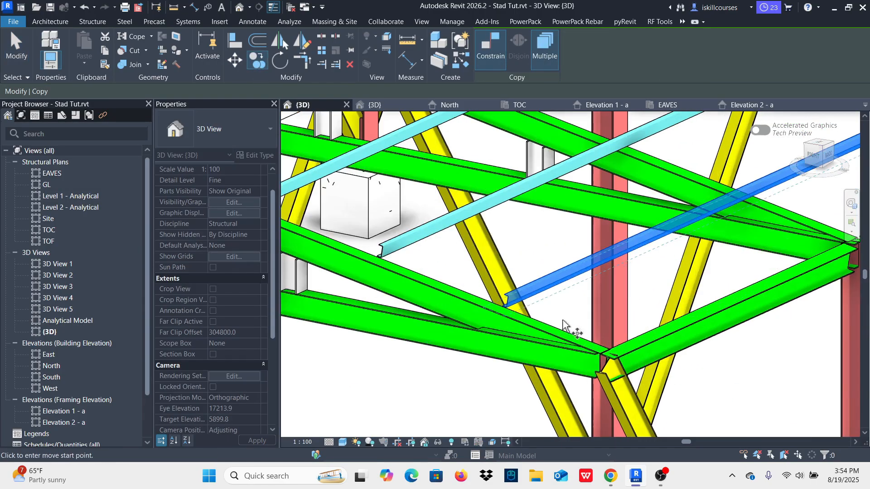
scroll(542, 320, up, 2)
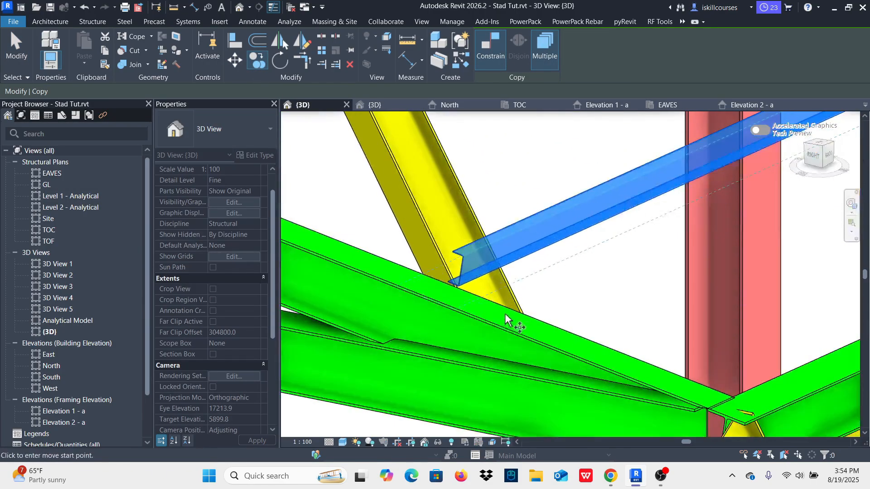
click(456, 285)
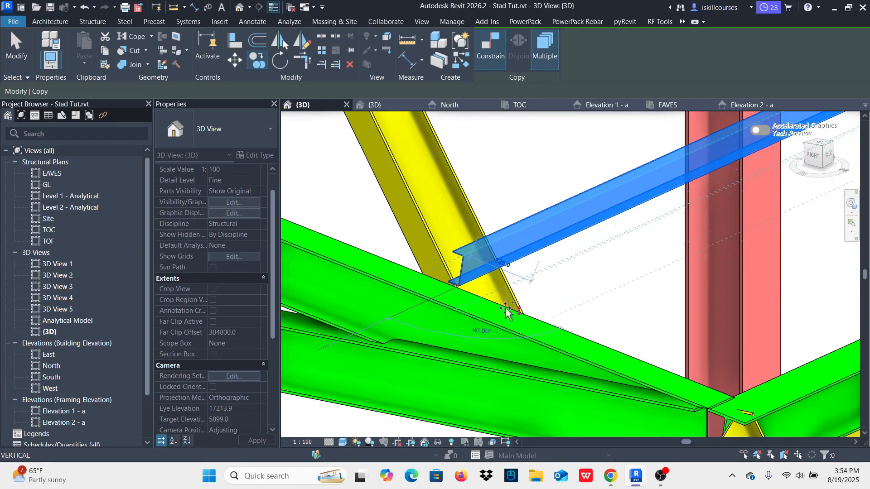
scroll(505, 311, down, 2)
scroll(535, 323, down, 1)
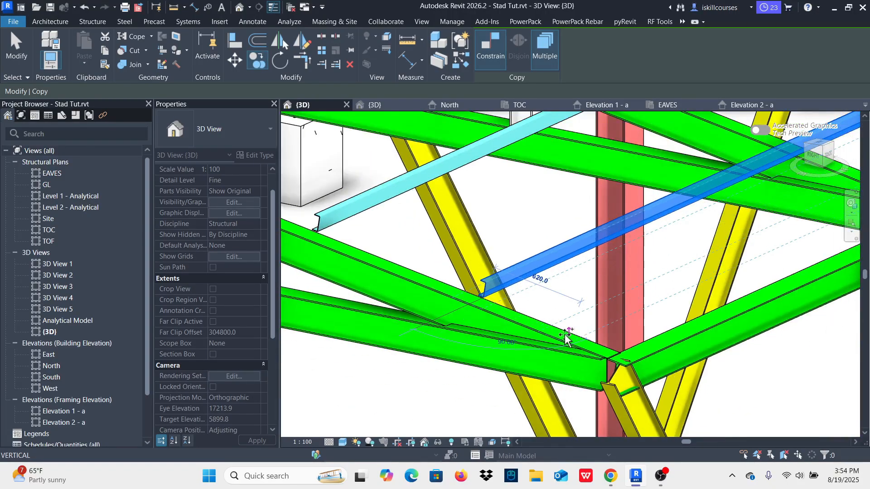
click(614, 355)
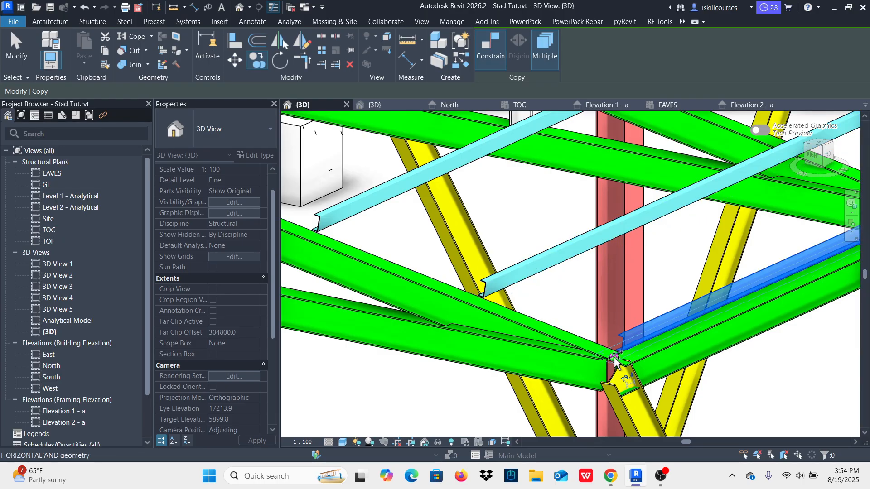
scroll(643, 356, down, 3)
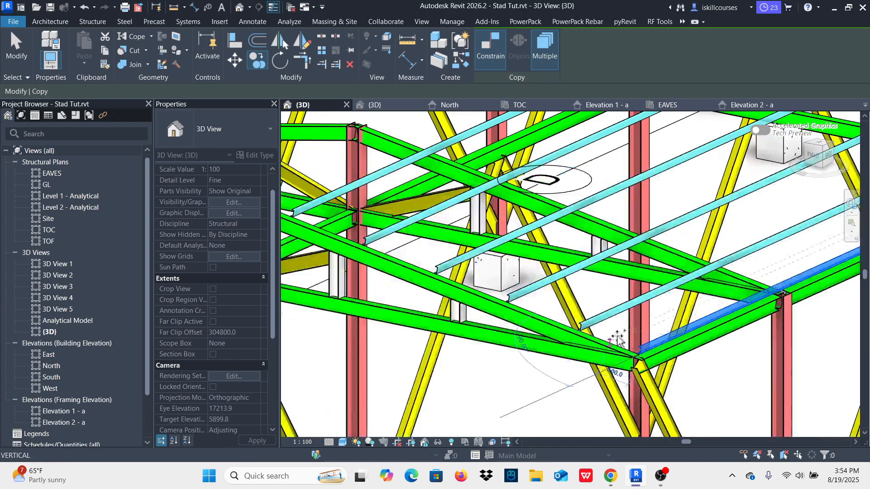
scroll(616, 353, down, 3)
scroll(610, 354, up, 4)
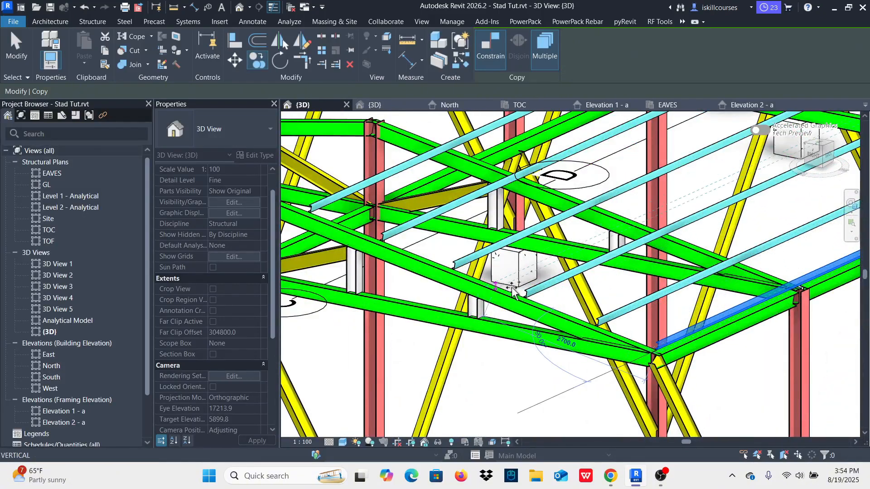
scroll(689, 375, down, 3)
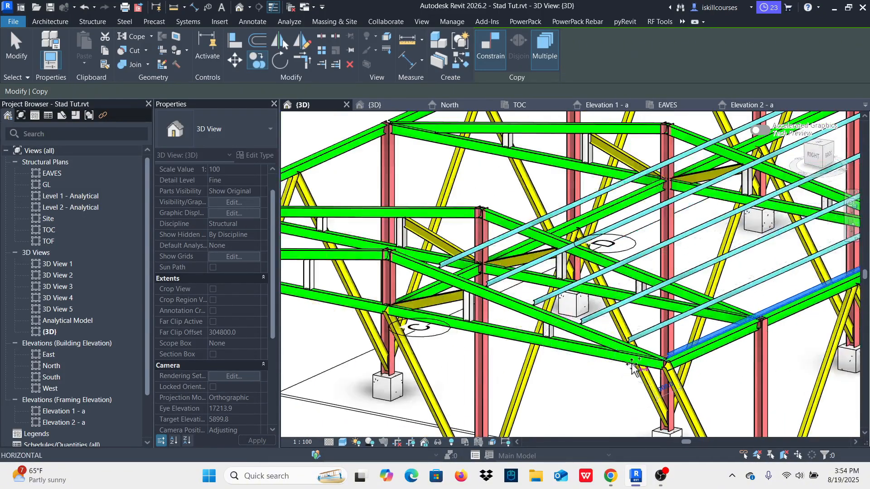
scroll(633, 365, down, 1)
key(Escape)
Step: Copy the uppermost purlin up the slope to the upper end of the rafter, beside the column
scroll(428, 268, up, 3)
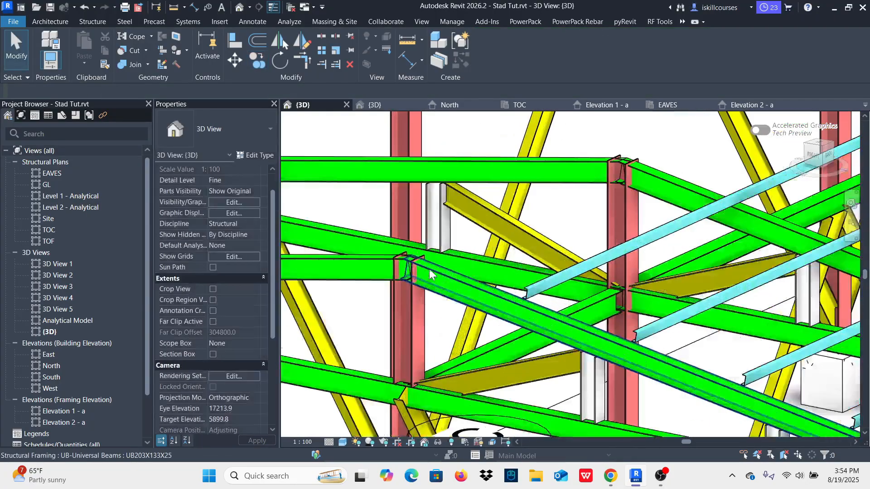
click(536, 286)
click(671, 226)
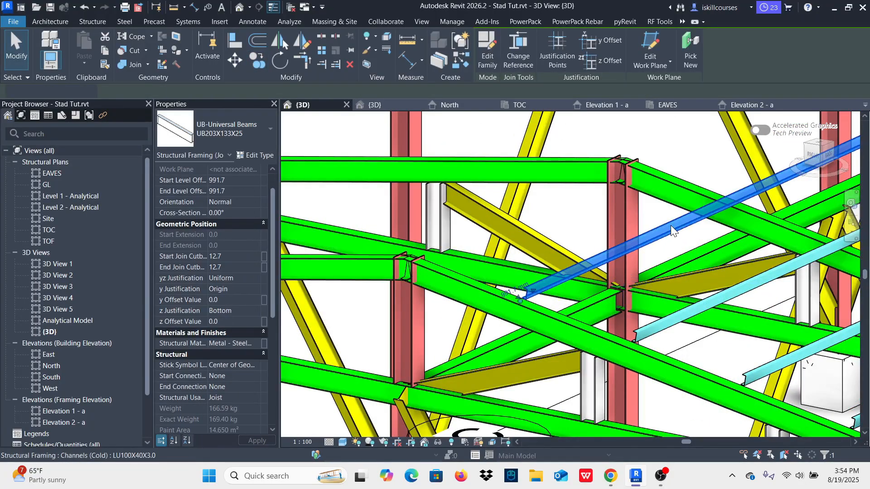
click(262, 67)
scroll(530, 298, up, 4)
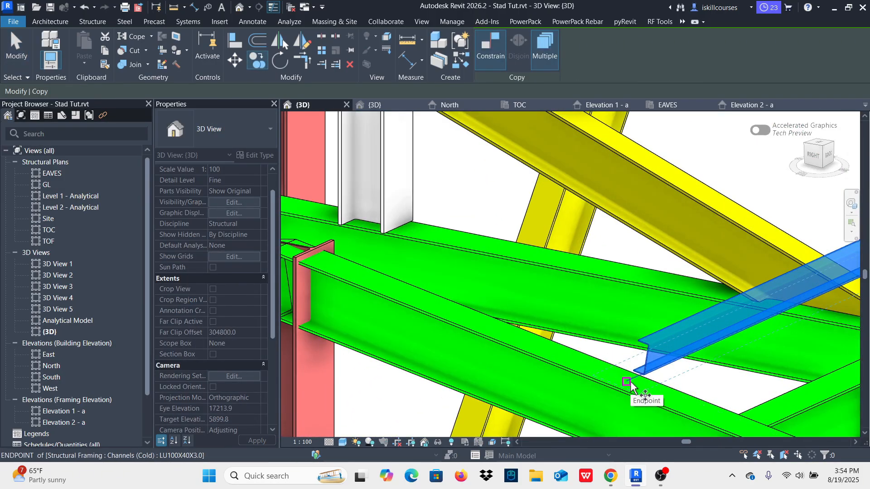
click(627, 382)
scroll(630, 383, down, 4)
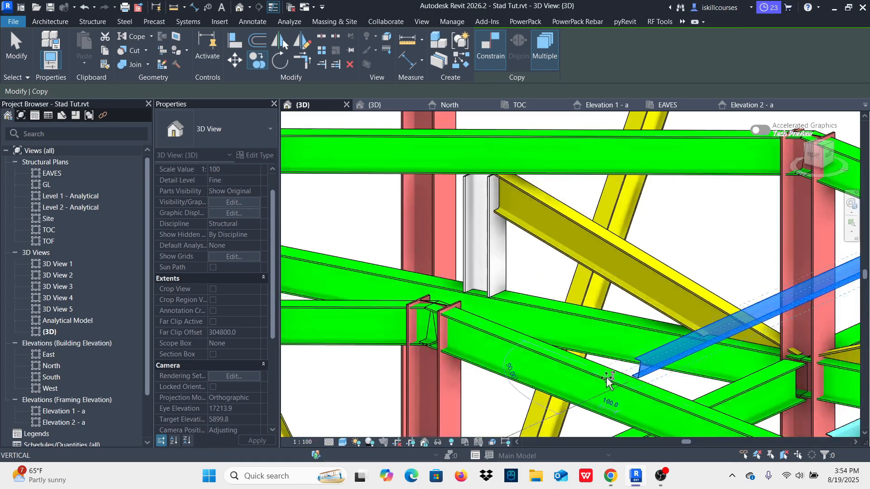
scroll(485, 331, up, 3)
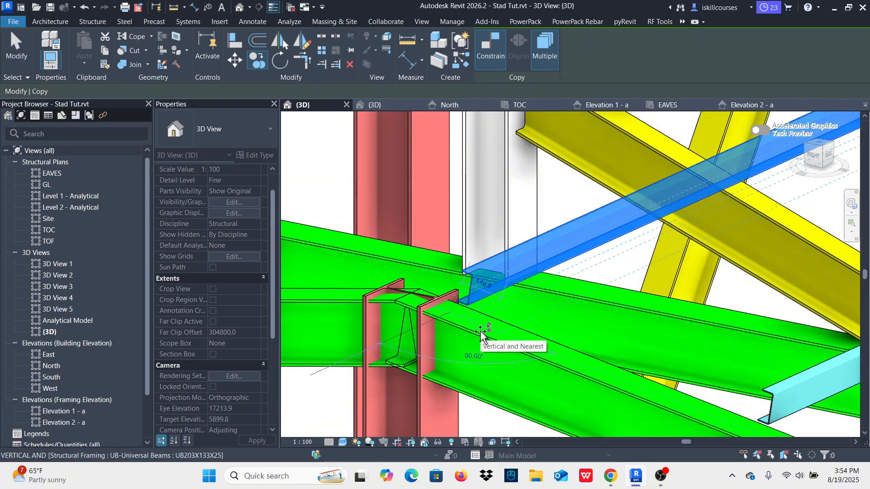
key(Escape)
key(Escape)
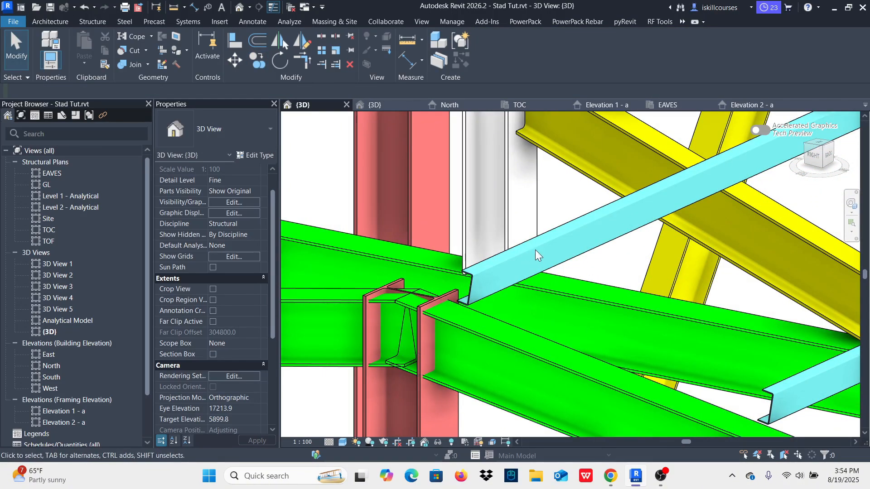
Step: Inspect how the copied uppermost purlin sits on the rafter beside the column and runs along the frame
click(567, 225)
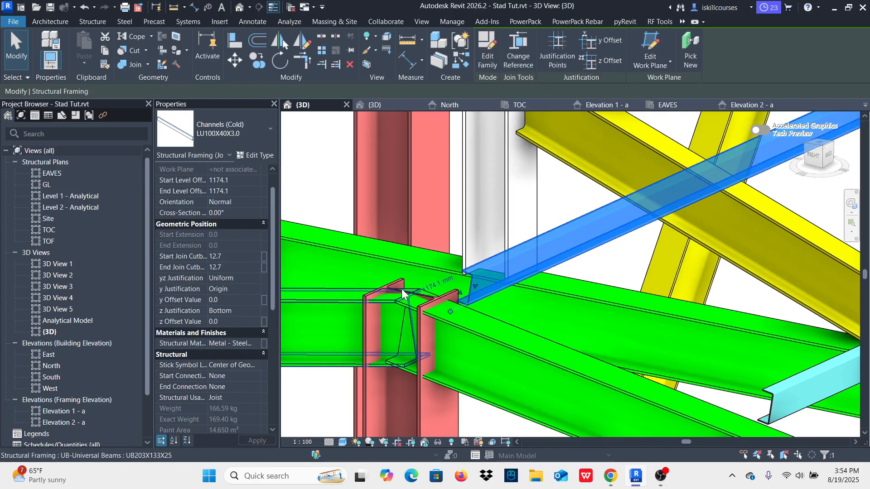
scroll(466, 299, up, 3)
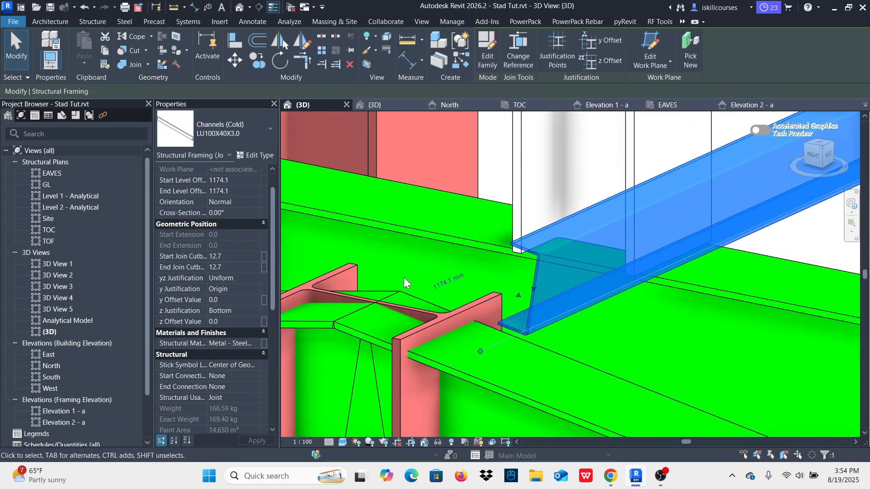
scroll(431, 299, down, 6)
scroll(430, 299, down, 4)
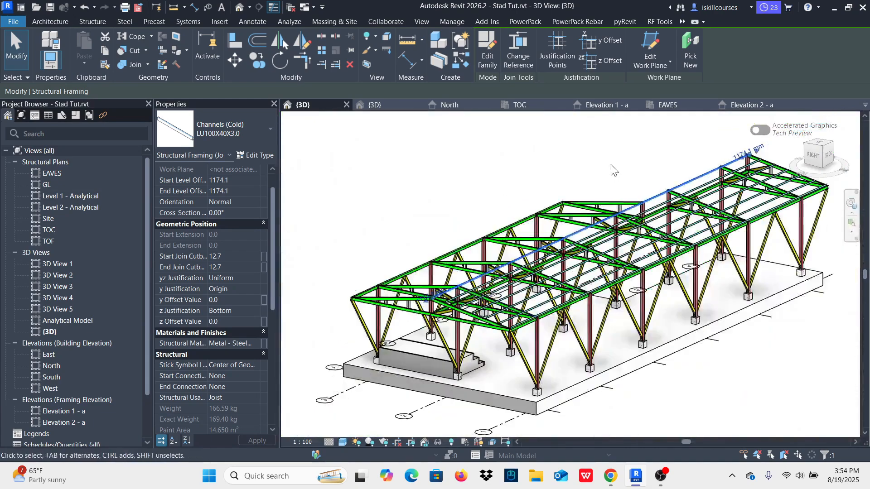
click(614, 171)
Step: Examine the purlin layout across the whole roof frame from both ends and along its long side
scroll(673, 210, up, 1)
scroll(674, 210, down, 3)
shift+middle_drag(673, 210, 514, 294)
scroll(493, 296, up, 5)
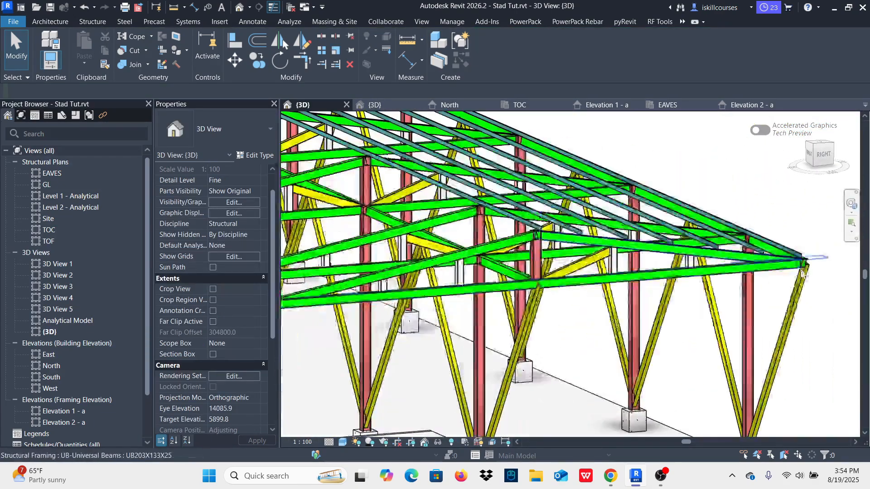
scroll(629, 280, down, 5)
scroll(440, 230, up, 4)
scroll(444, 226, up, 3)
scroll(491, 223, down, 2)
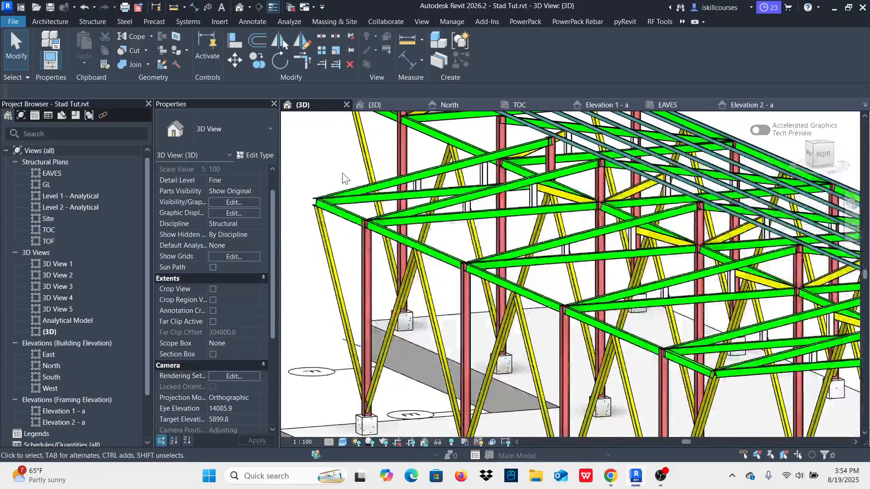
scroll(491, 223, down, 5)
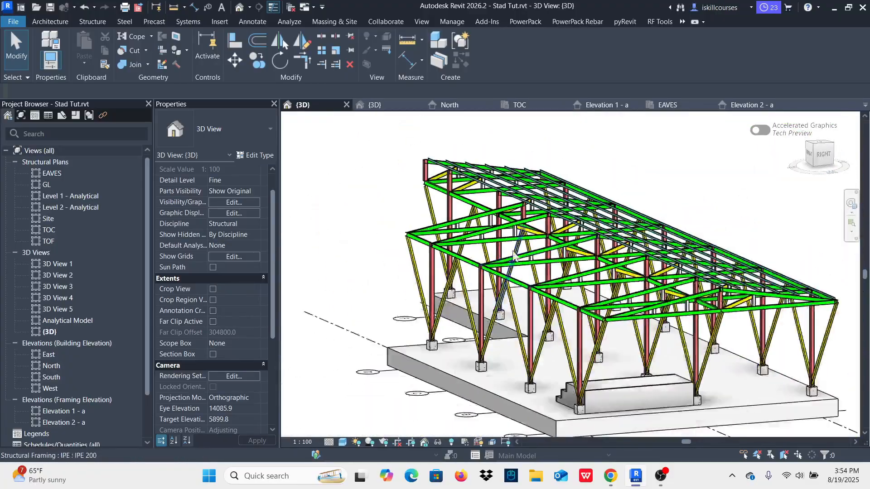
shift+middle_drag(669, 217, 670, 254)
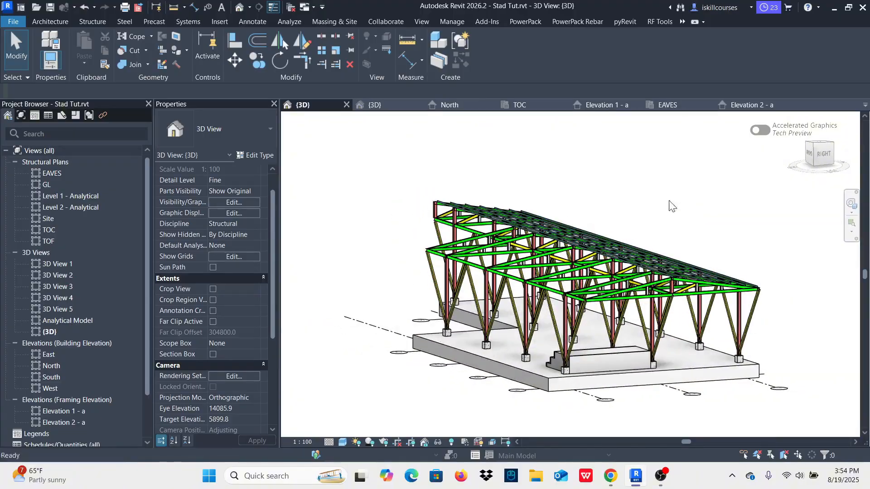
scroll(662, 285, up, 6)
scroll(662, 290, down, 7)
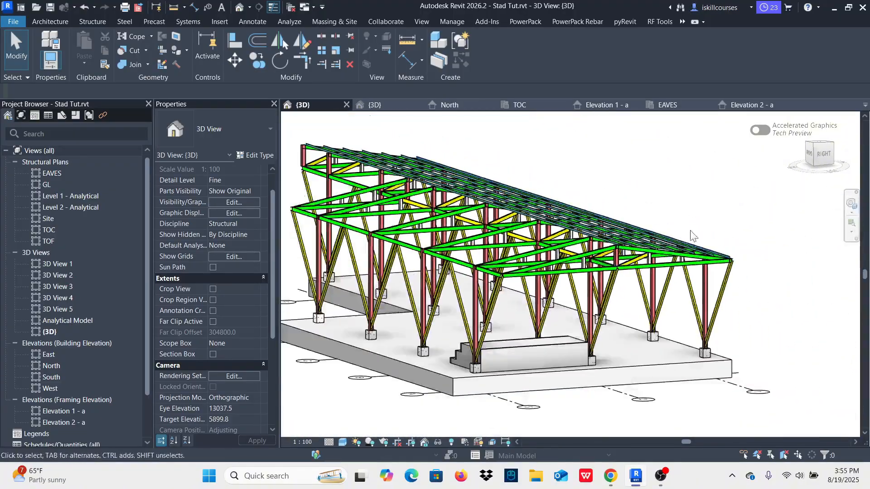
shift+middle_drag(769, 212, 640, 236)
scroll(788, 252, up, 6)
scroll(792, 252, down, 6)
shift+middle_drag(792, 252, 553, 301)
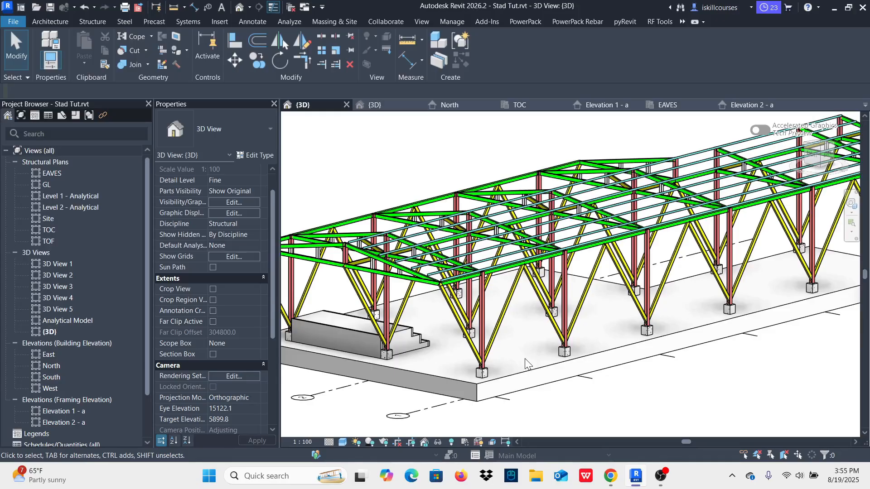
scroll(526, 362, up, 4)
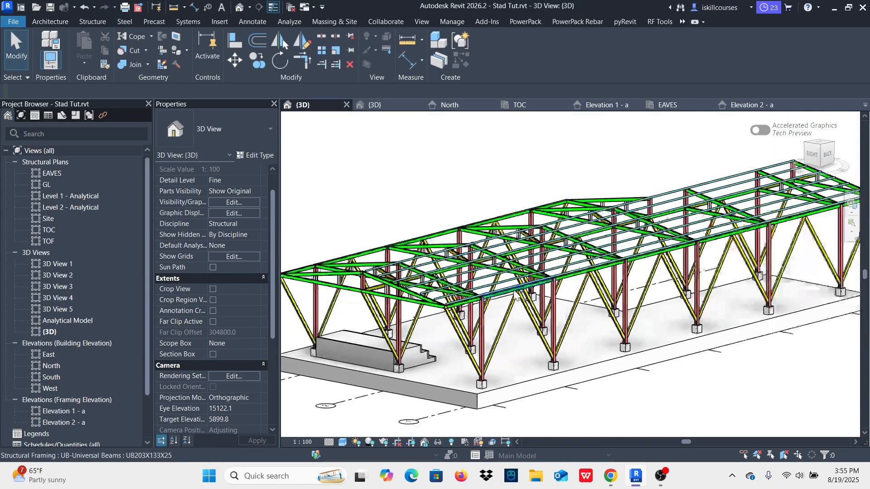